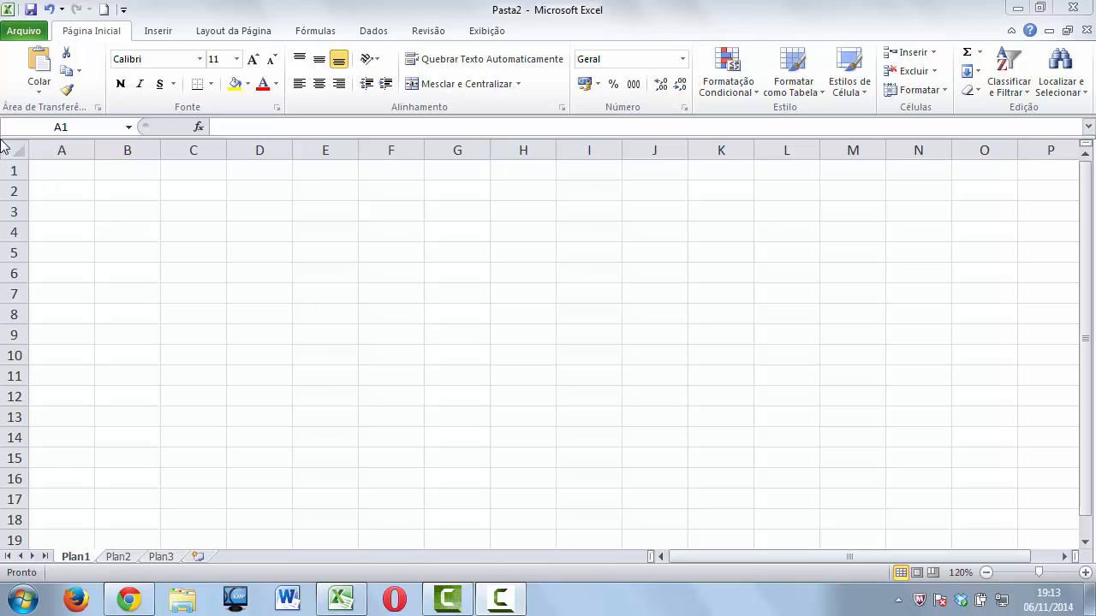
Select several whole columns one after another to demonstrate column selection.
left_click(126, 150)
left_click(193, 150)
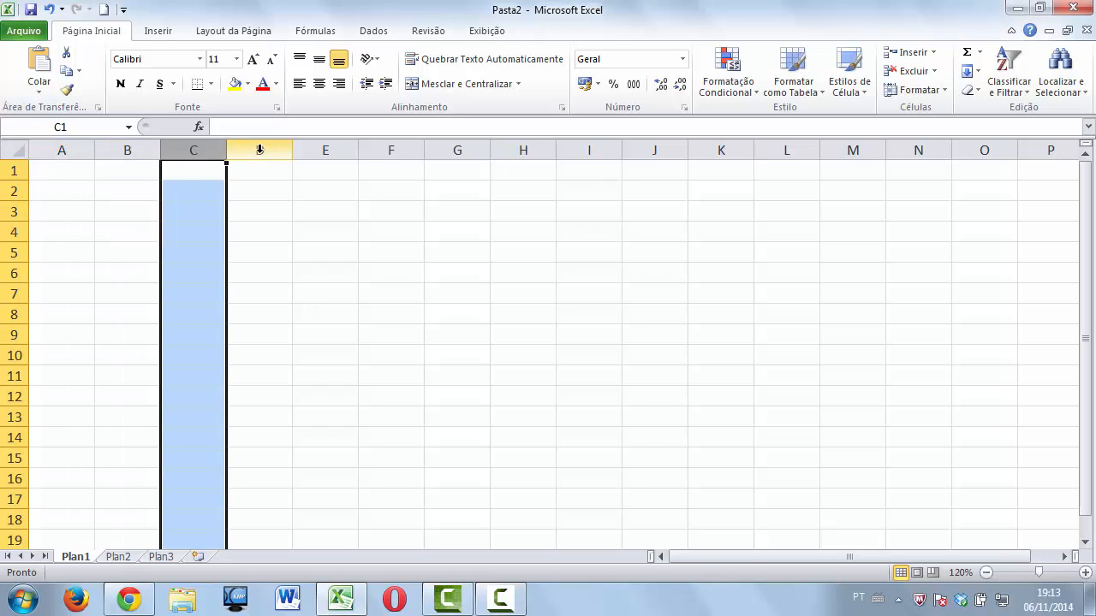
left_click(259, 150)
left_click(325, 149)
left_click(391, 150)
left_click(438, 150)
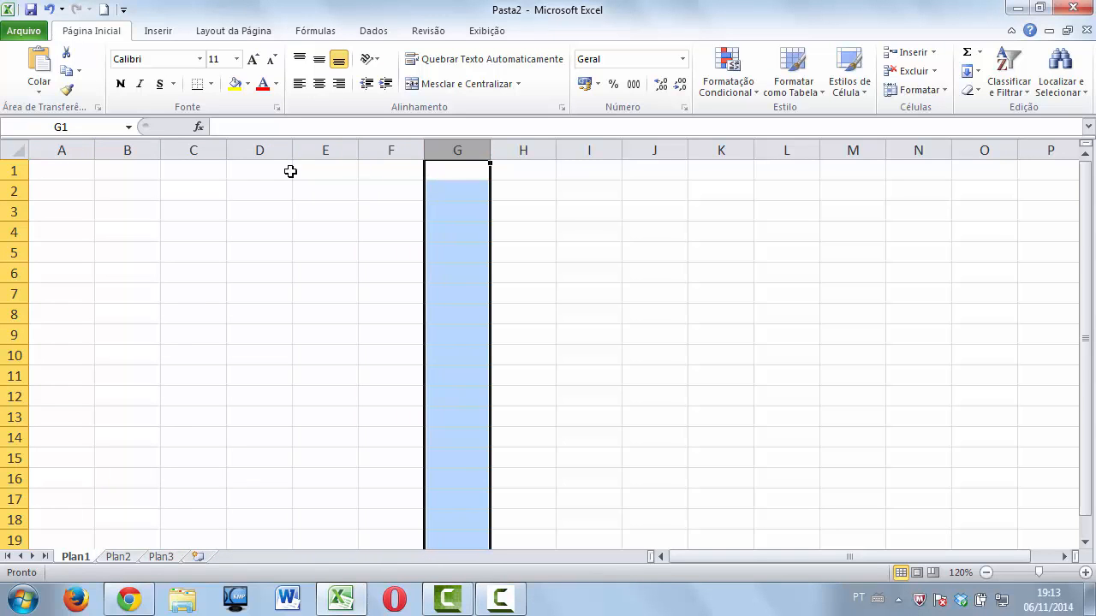
Select rows 1 through 9 in turn to demonstrate whole-row selection.
left_click(17, 170)
left_click(16, 190)
left_click(17, 211)
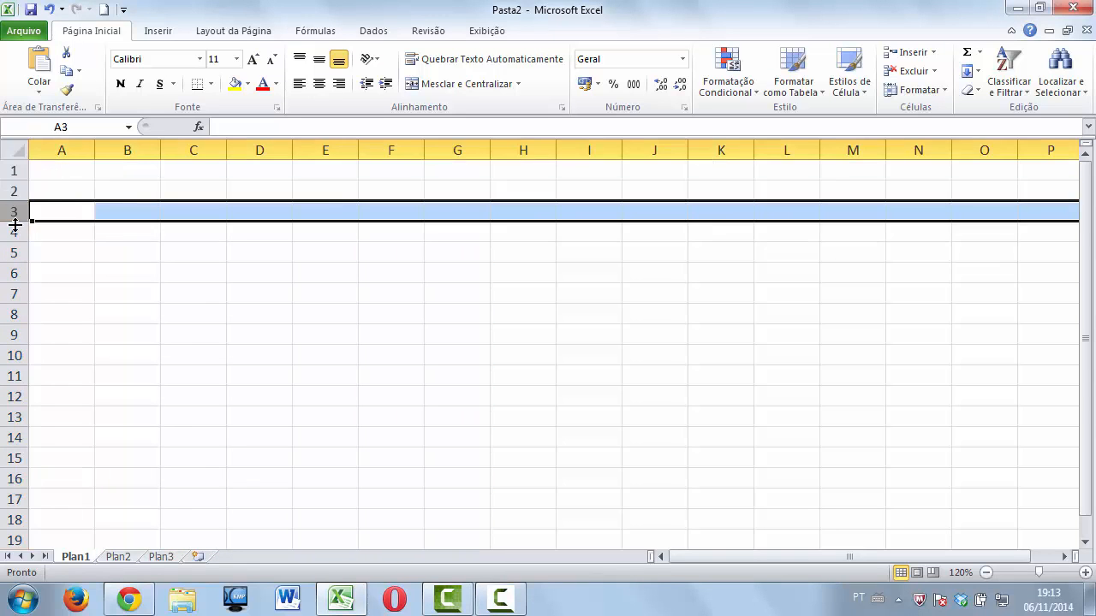
left_click(17, 232)
left_click(17, 252)
left_click(15, 273)
left_click(12, 294)
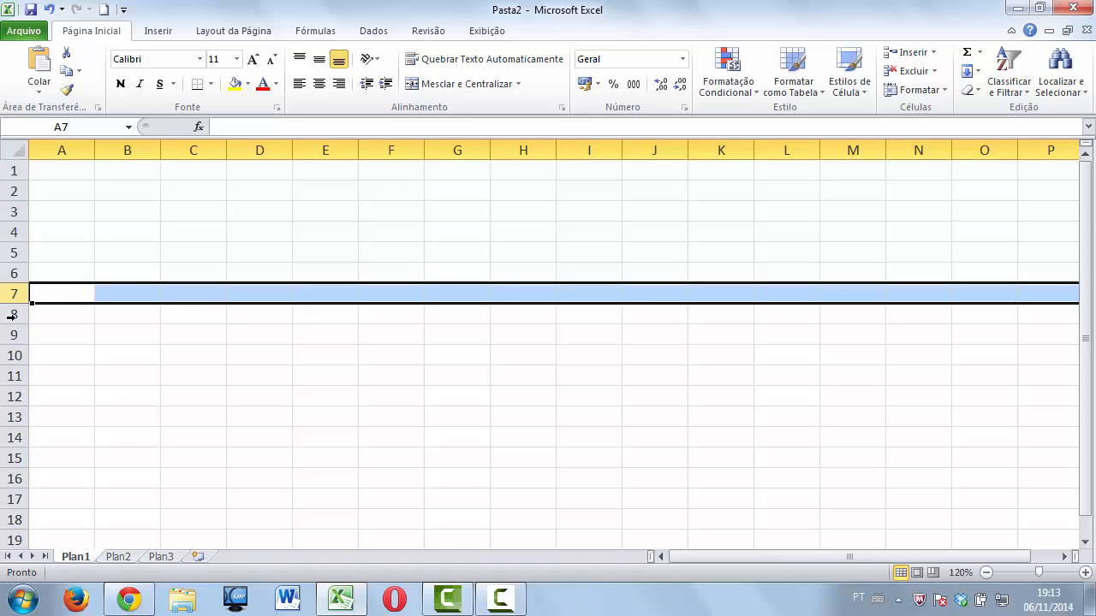
left_click(13, 315)
left_click(12, 335)
Select column A, row 1, then cells A1, B1, C1, C2 and back to A1.
left_click(76, 150)
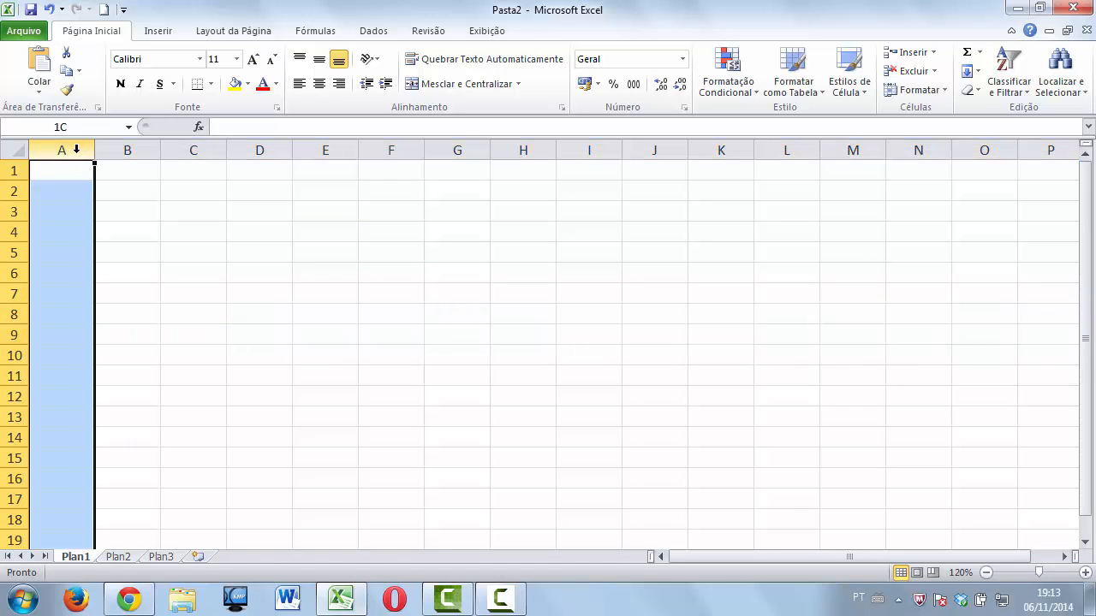
left_click(13, 171)
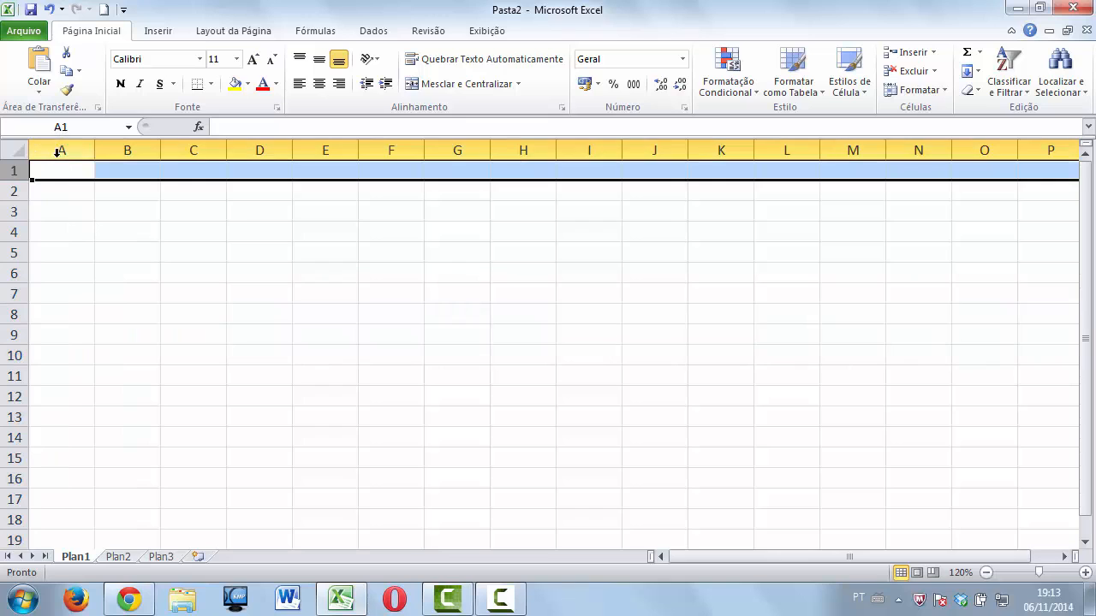
left_click(56, 171)
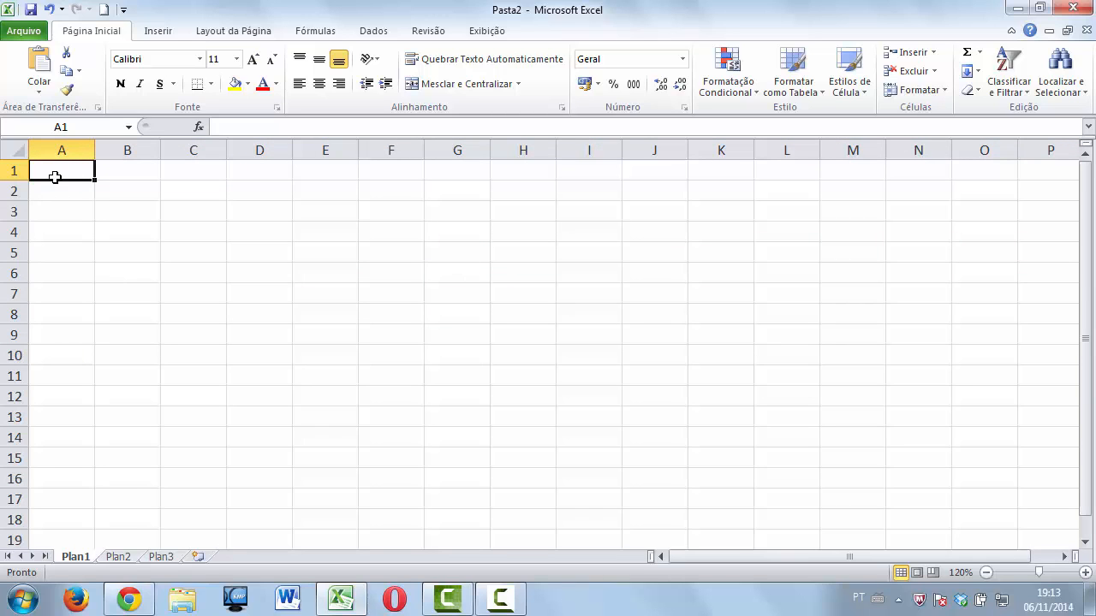
left_click(140, 176)
left_click(190, 177)
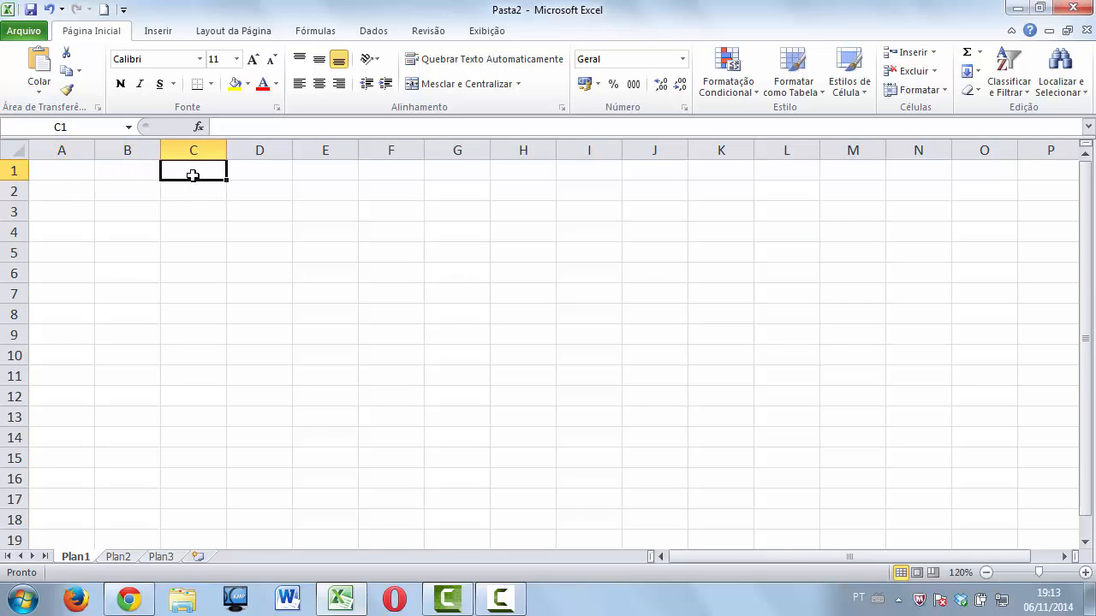
left_click(257, 177)
left_click(256, 190)
left_click(187, 197)
left_click(132, 193)
left_click(78, 186)
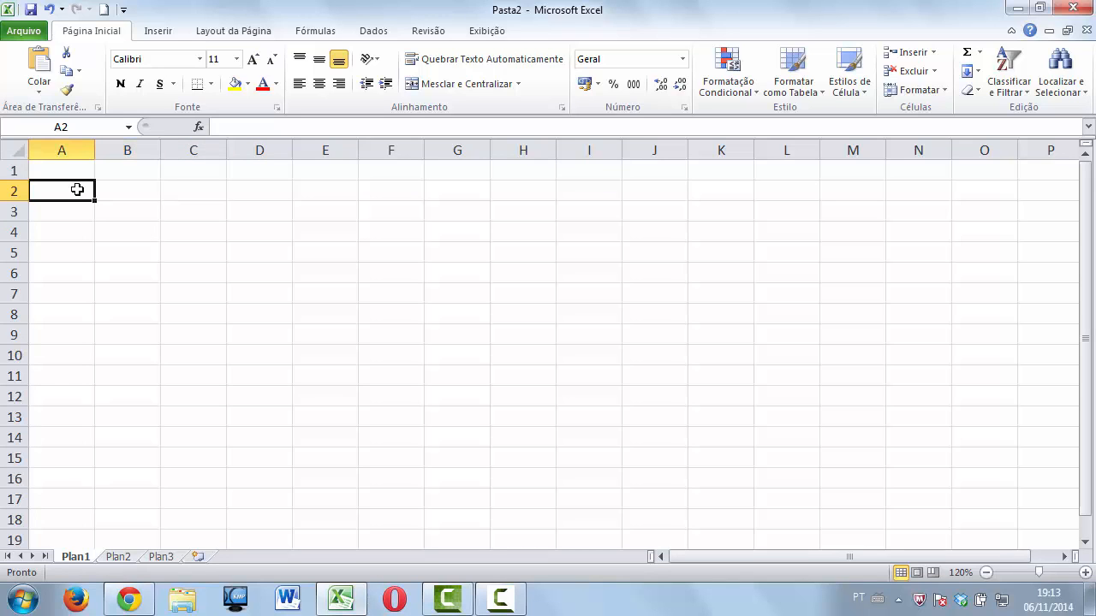
left_click(78, 172)
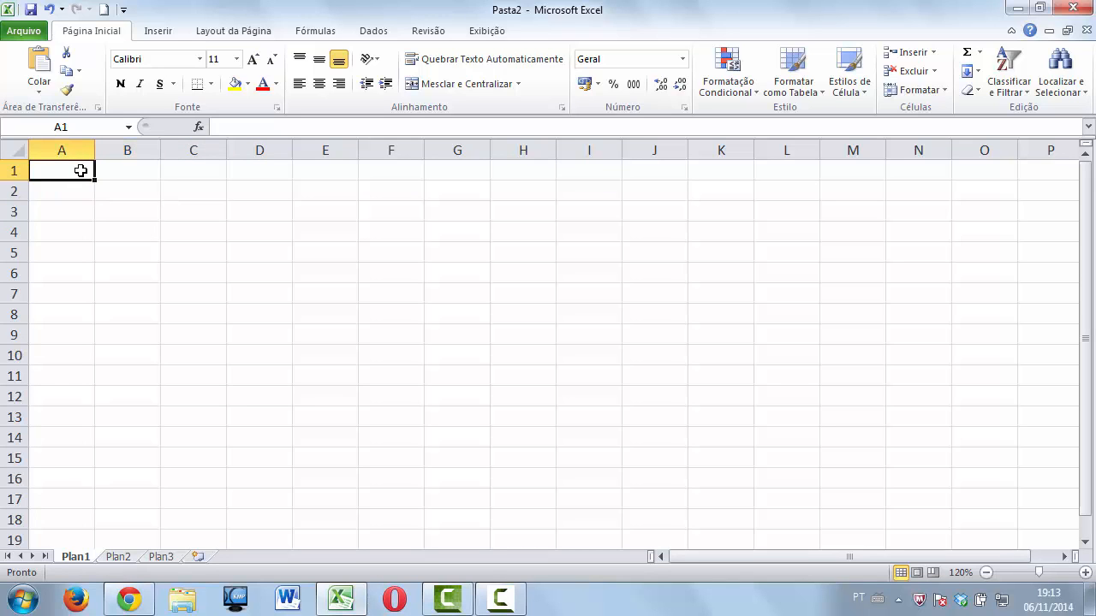
Show A1's address in the Name Box and its contents in the formula bar.
left_click(78, 127)
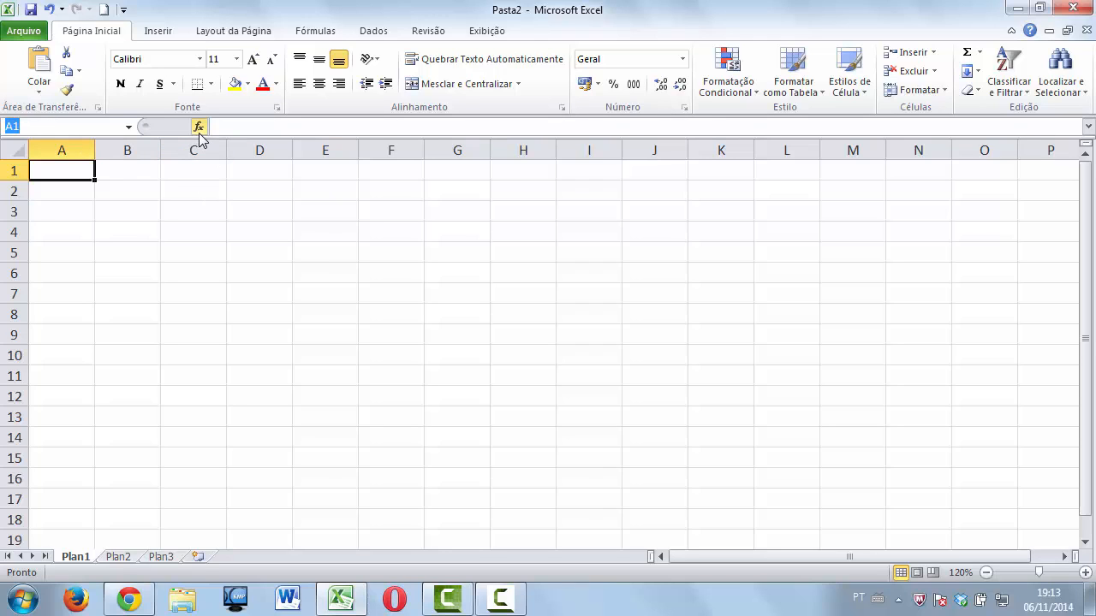
left_click(240, 126)
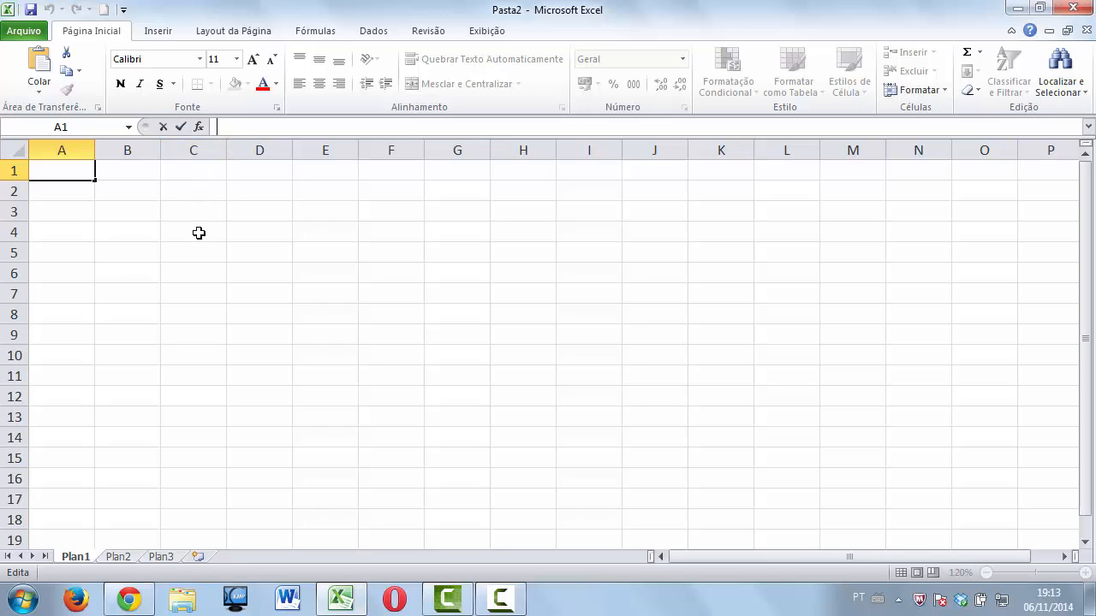
left_click(198, 232)
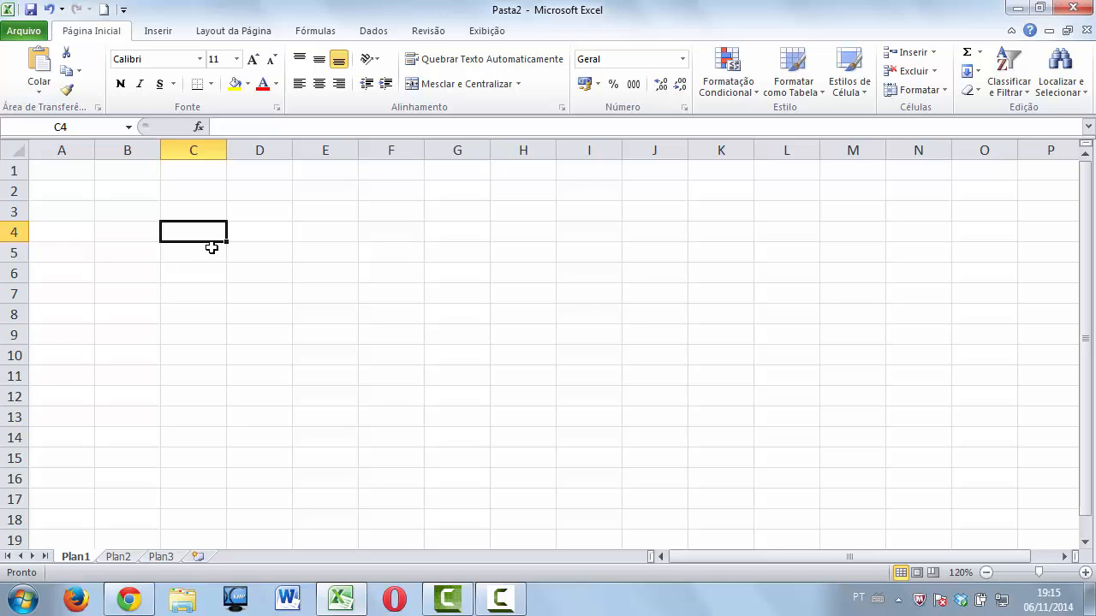
Enter the person's full name in cell A1.
left_click(62, 173)
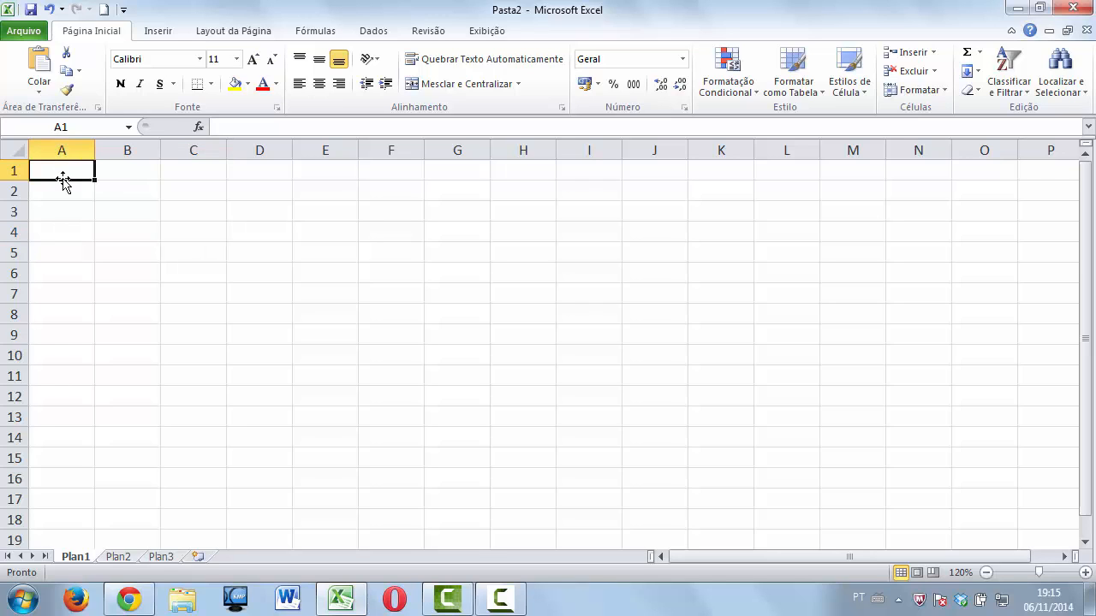
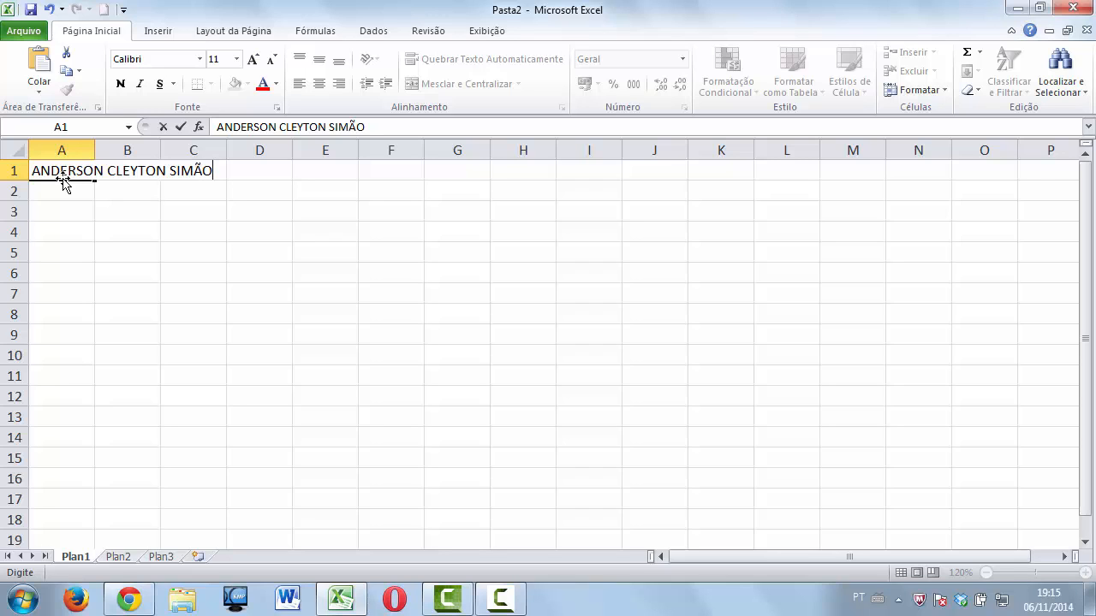
key("Return")
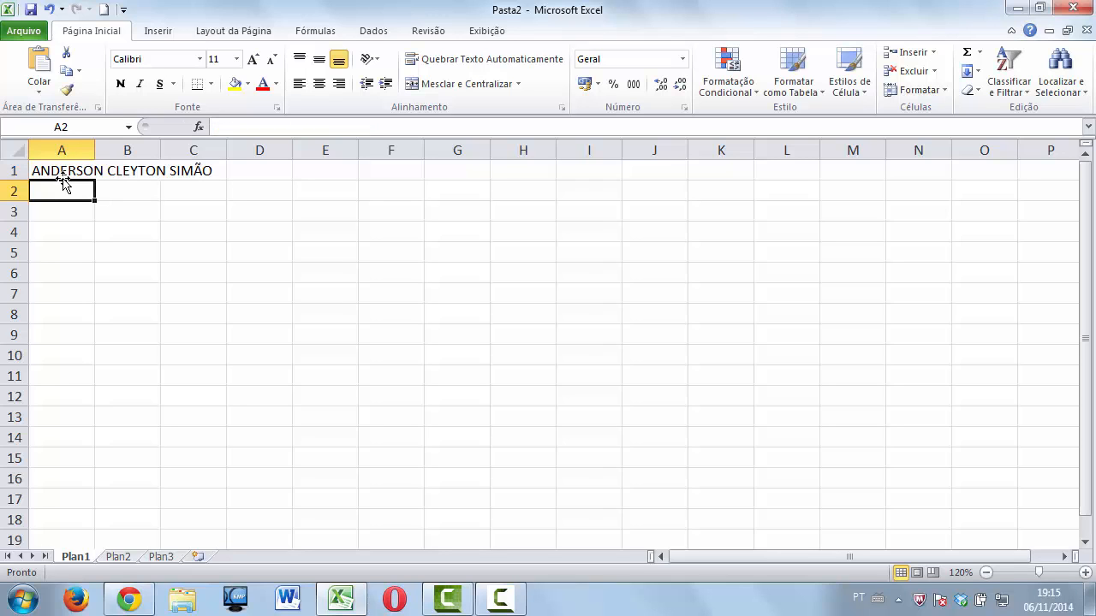
Confirm B1 and C1 are empty, then auto-fit column A to the full name.
left_click(121, 171)
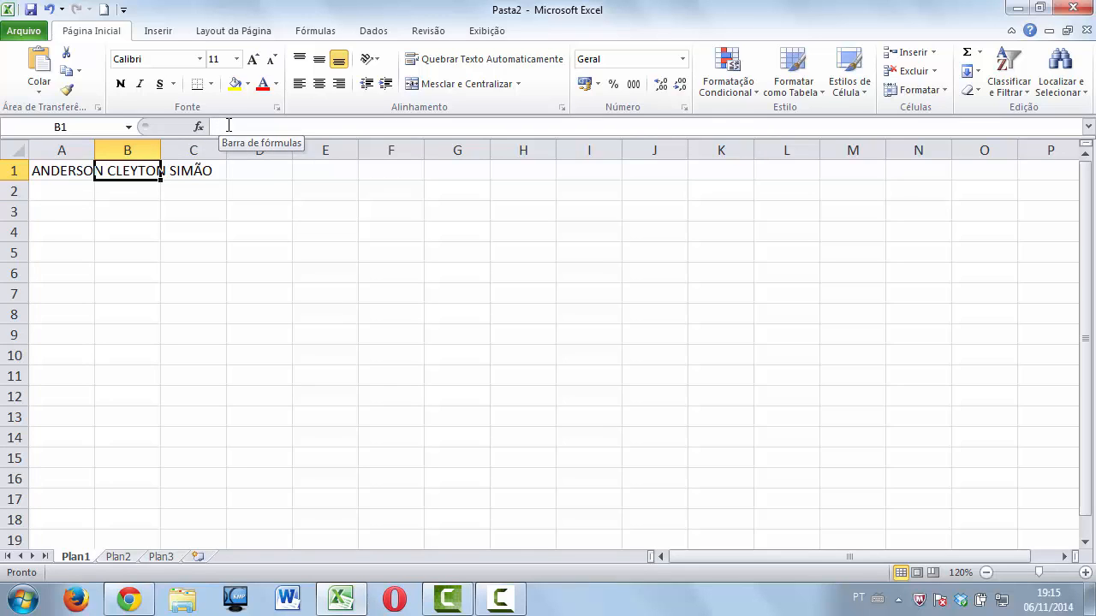
left_click(205, 171)
left_click(224, 128)
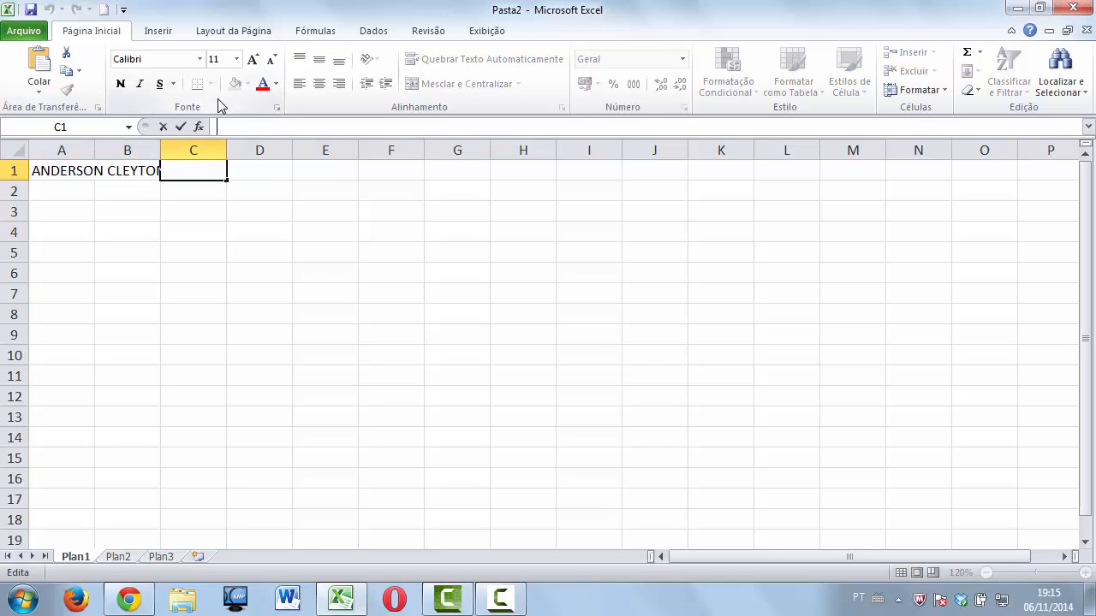
left_click(72, 172)
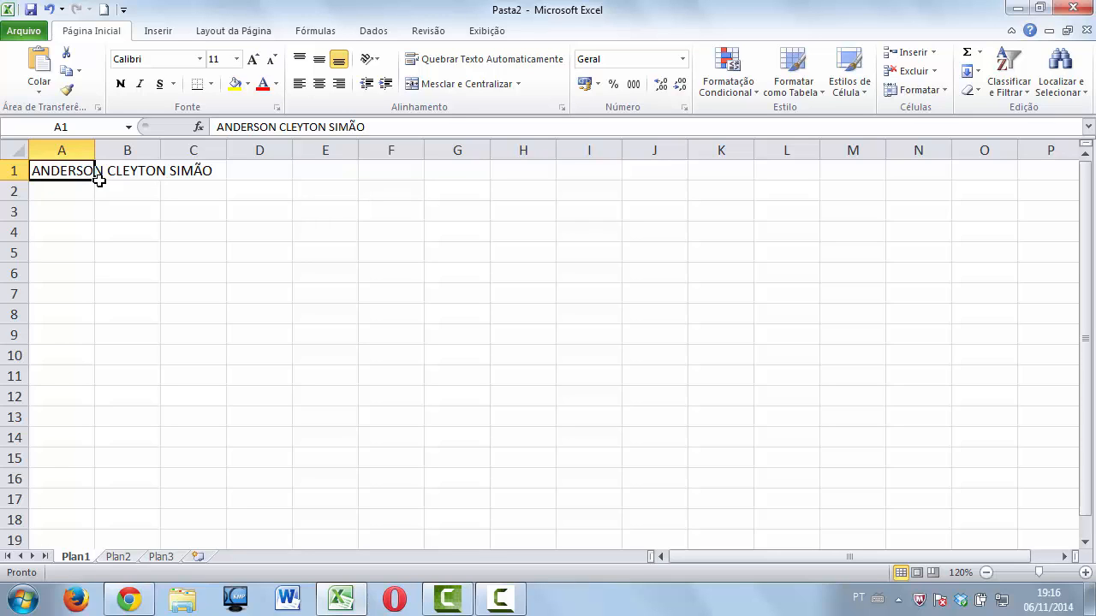
left_click(100, 184)
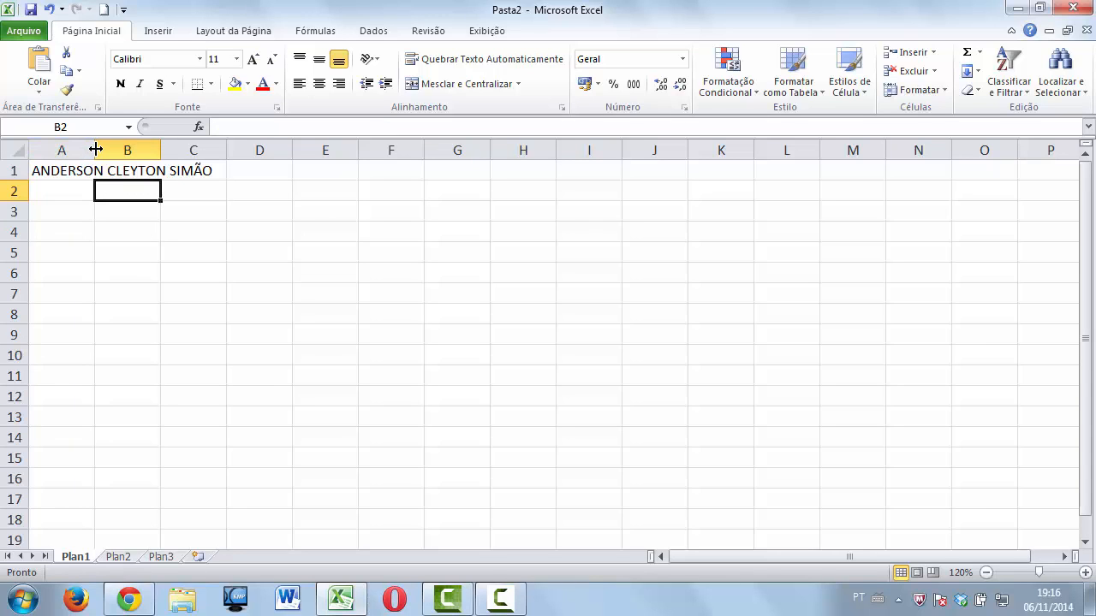
double_click(96, 150)
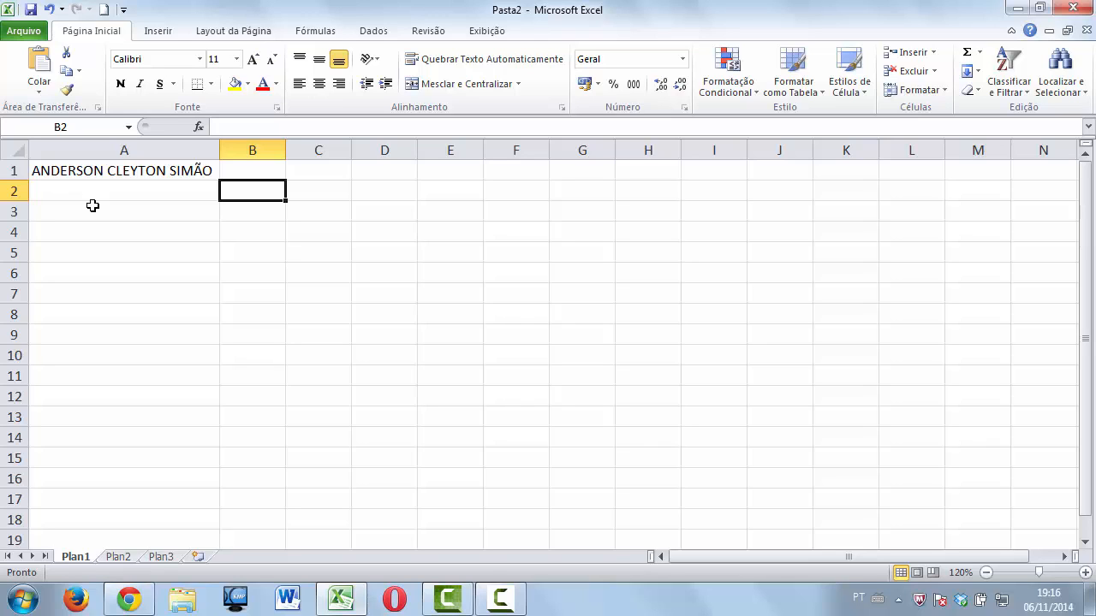
Enter 100, 200, 300, 400, 500 and 600 across C1 to H1, then select B3:D3.
left_click(280, 170)
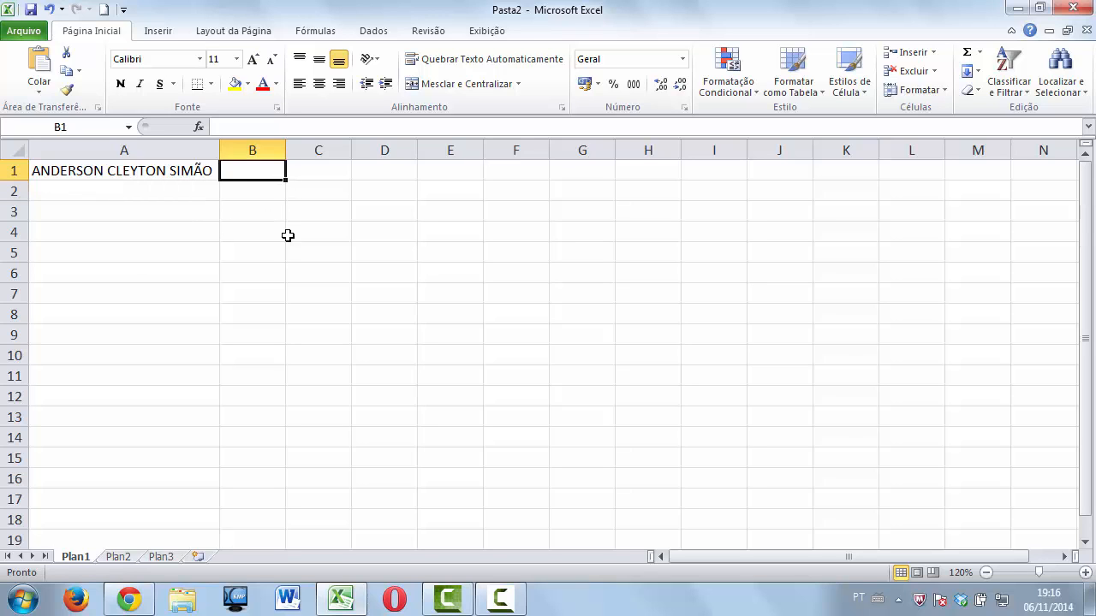
left_click(302, 172)
type("100")
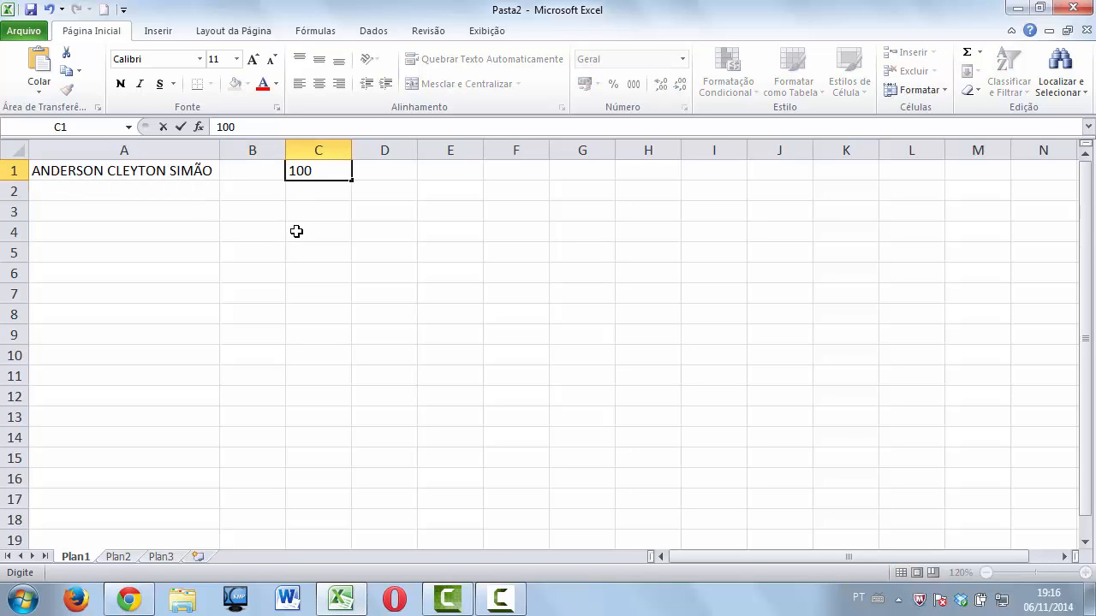
key("Tab")
type("200")
key("Tab")
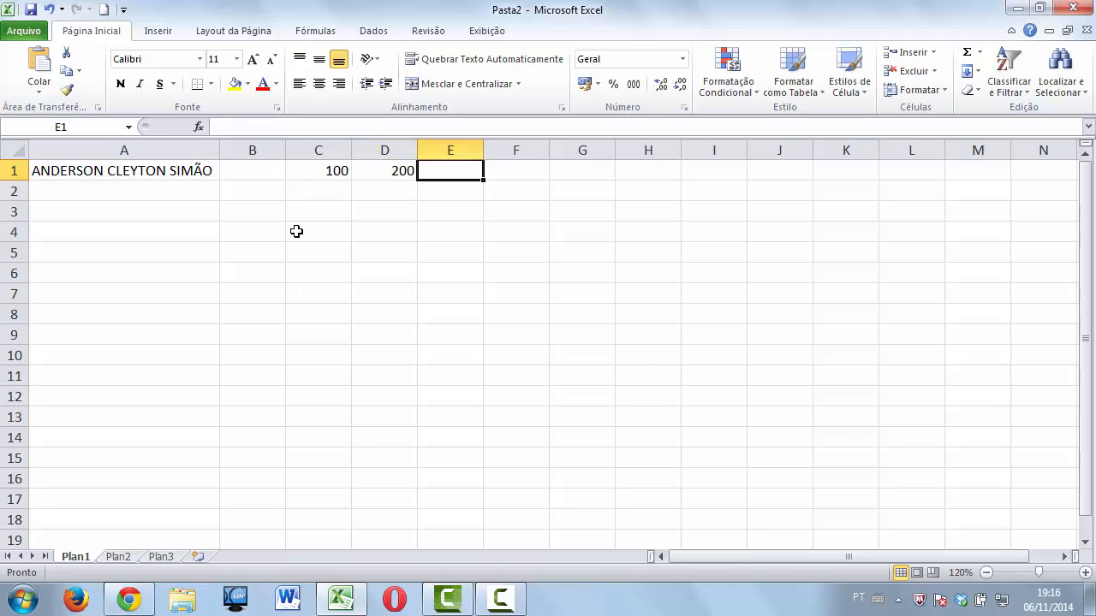
type("300")
key("Tab")
type("400")
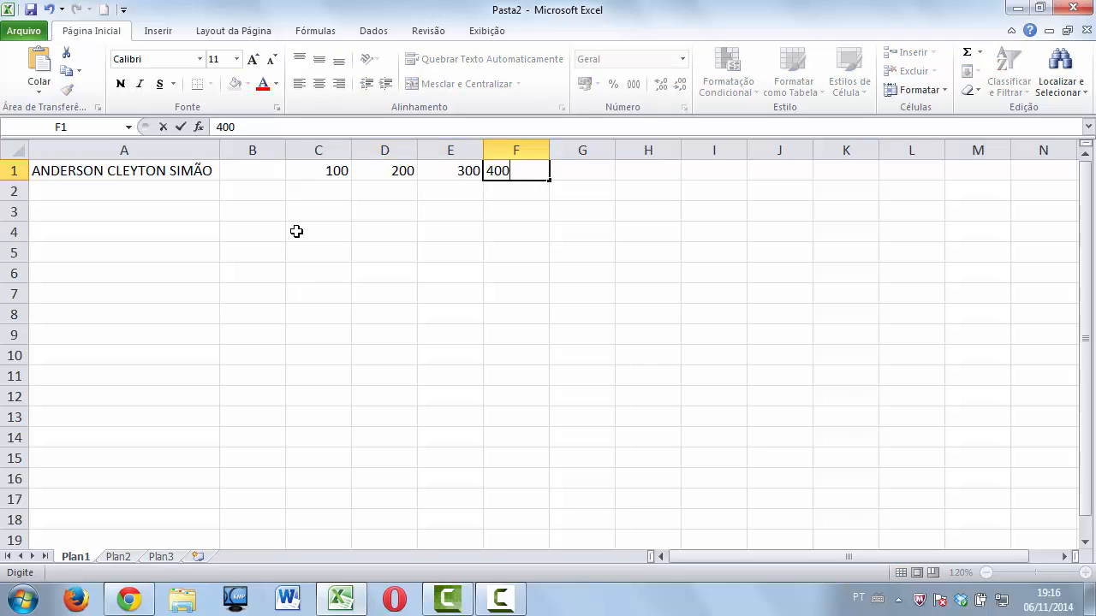
key("Tab")
type("500")
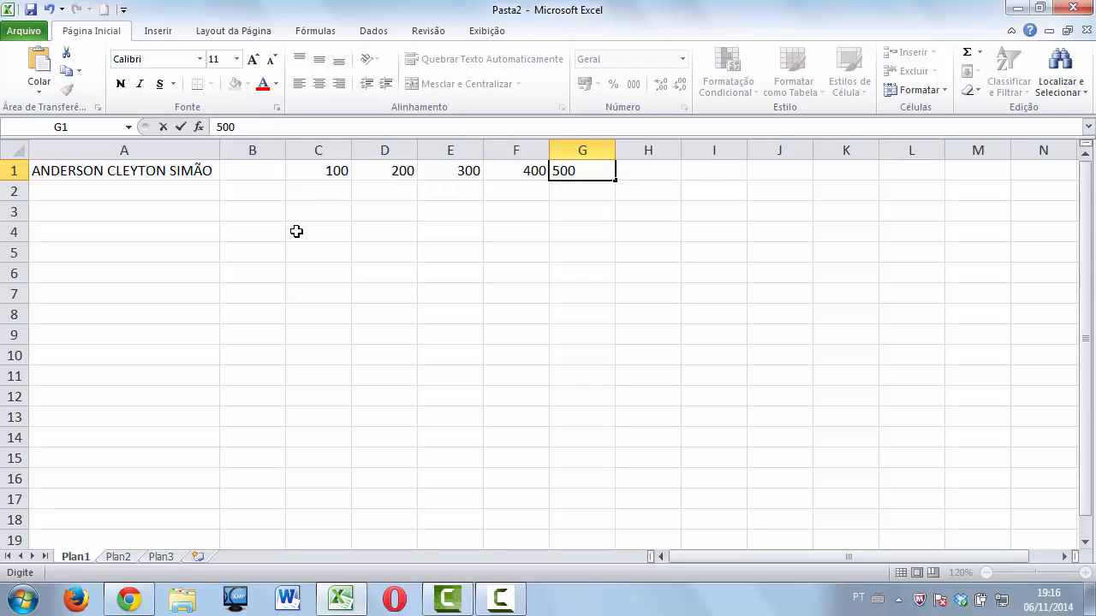
key("Tab")
type("600")
key("Tab")
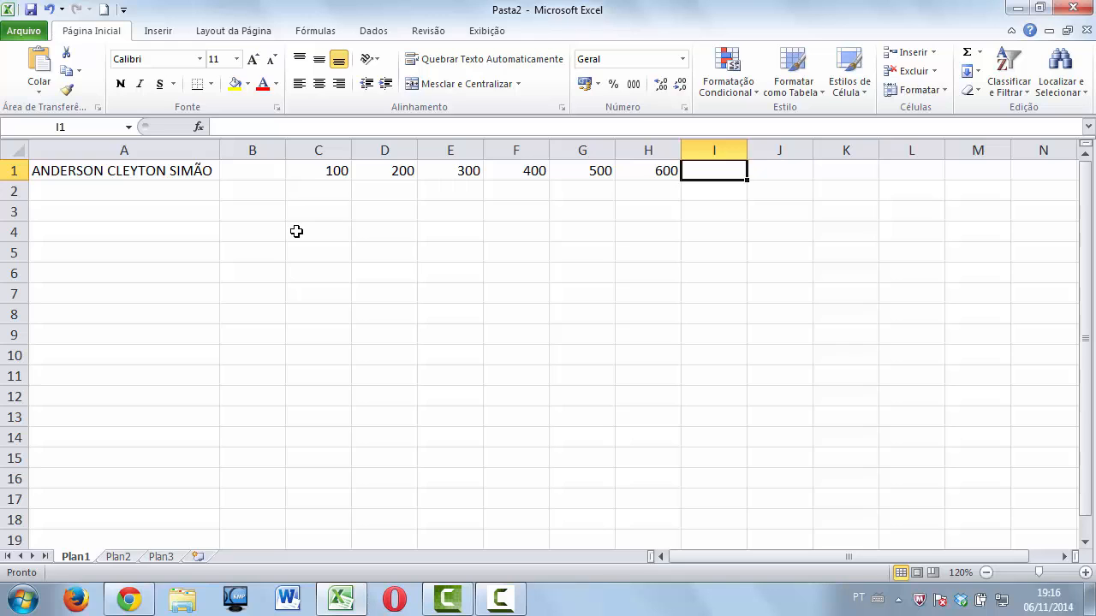
left_click(463, 172)
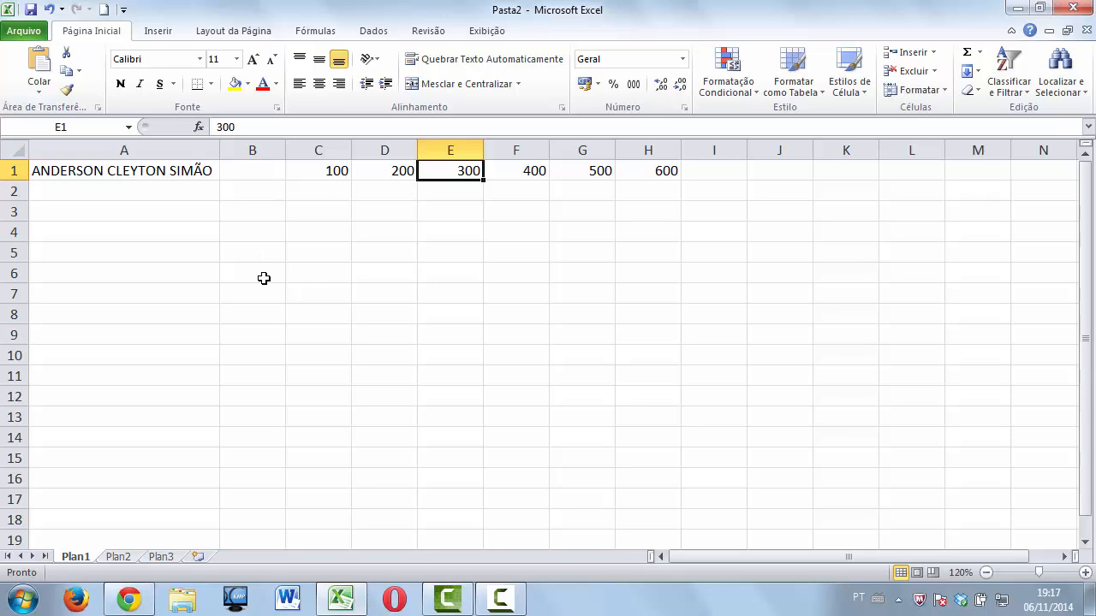
left_click_drag(274, 211, 406, 210)
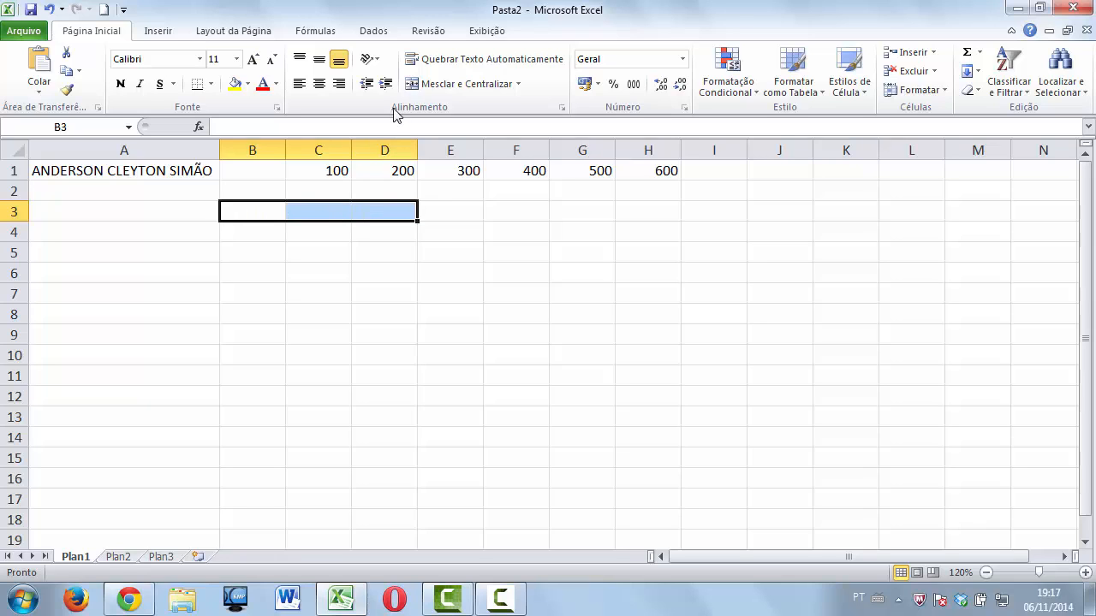
Merge and centre B3:D3 and type the heading 'ADIÇÃO - SOMA' into it.
left_click(441, 86)
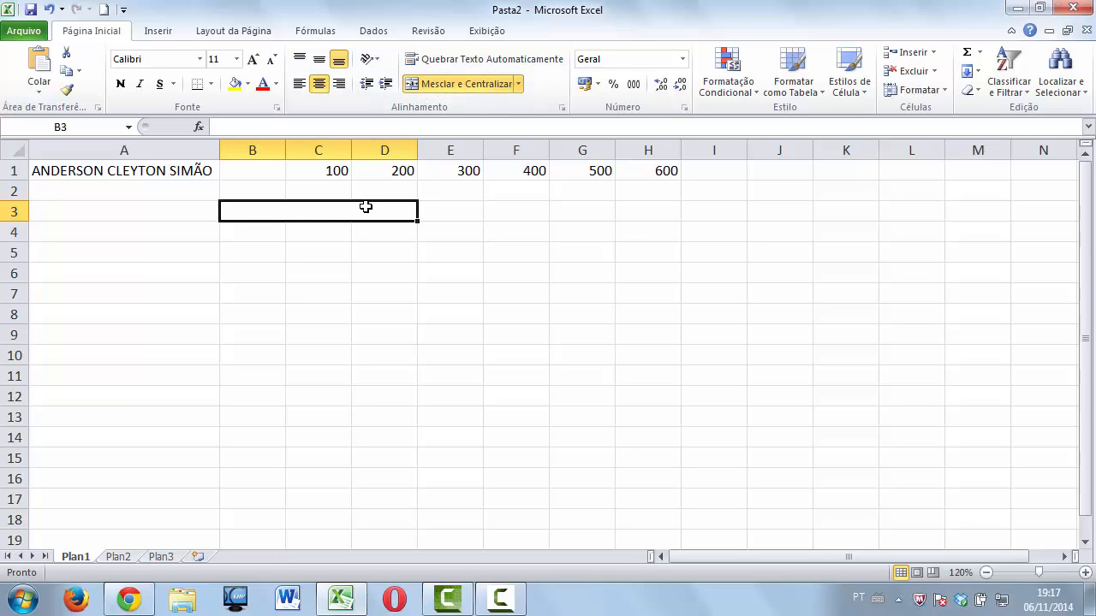
type("ADIÇÃO")
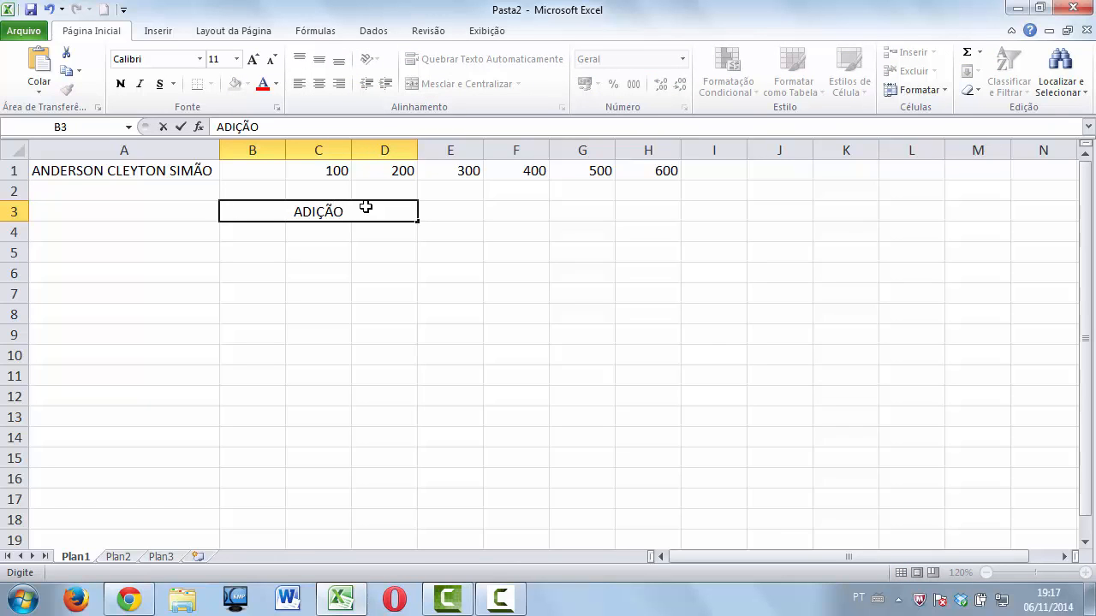
type(" - SOMA")
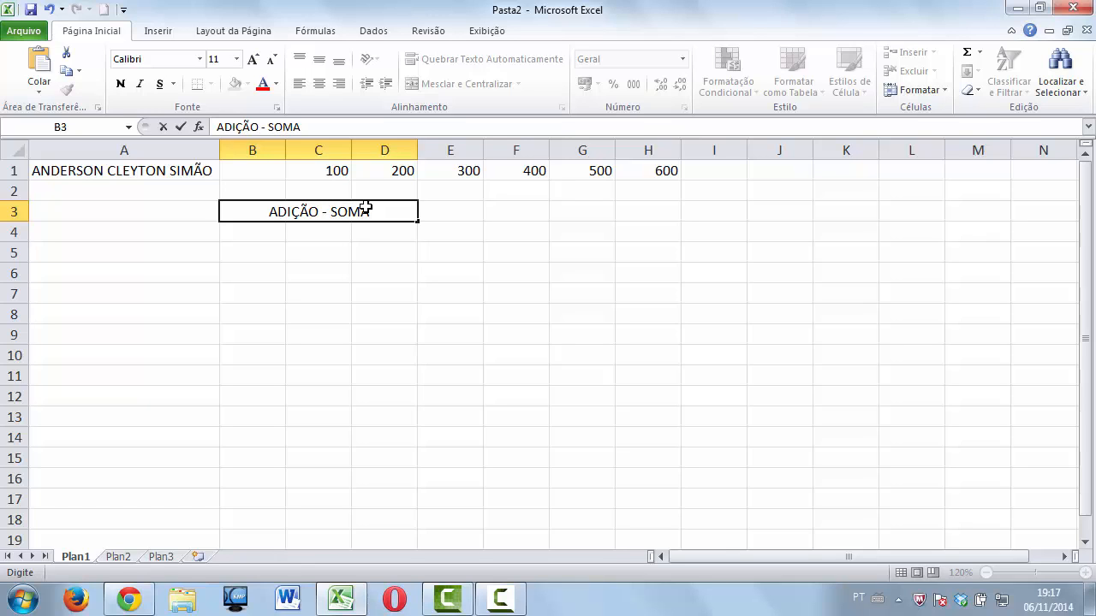
left_click_drag(465, 232, 549, 234)
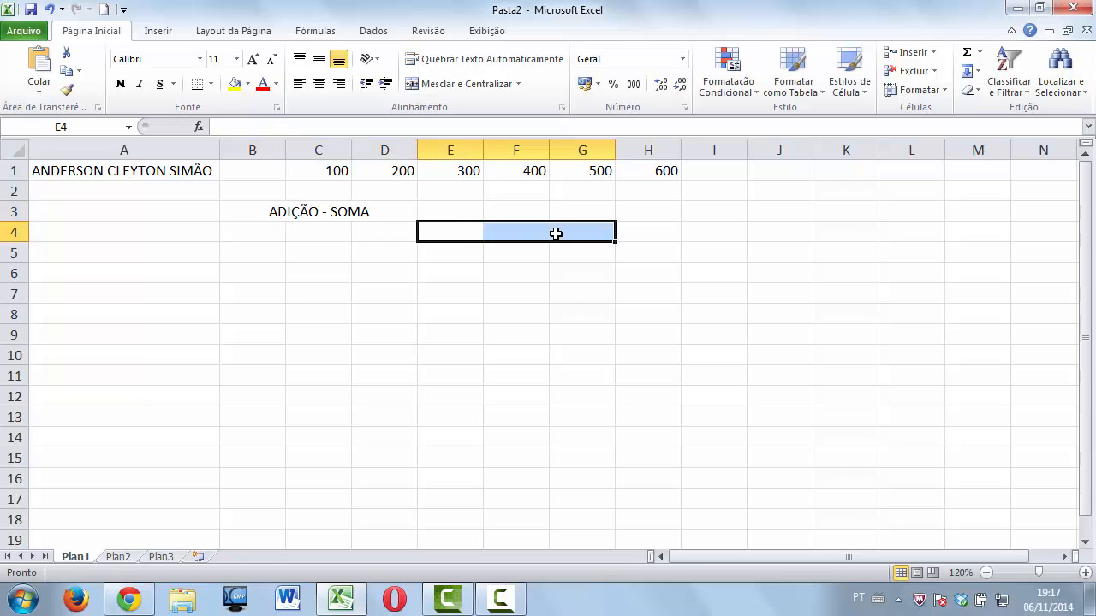
left_click(359, 213)
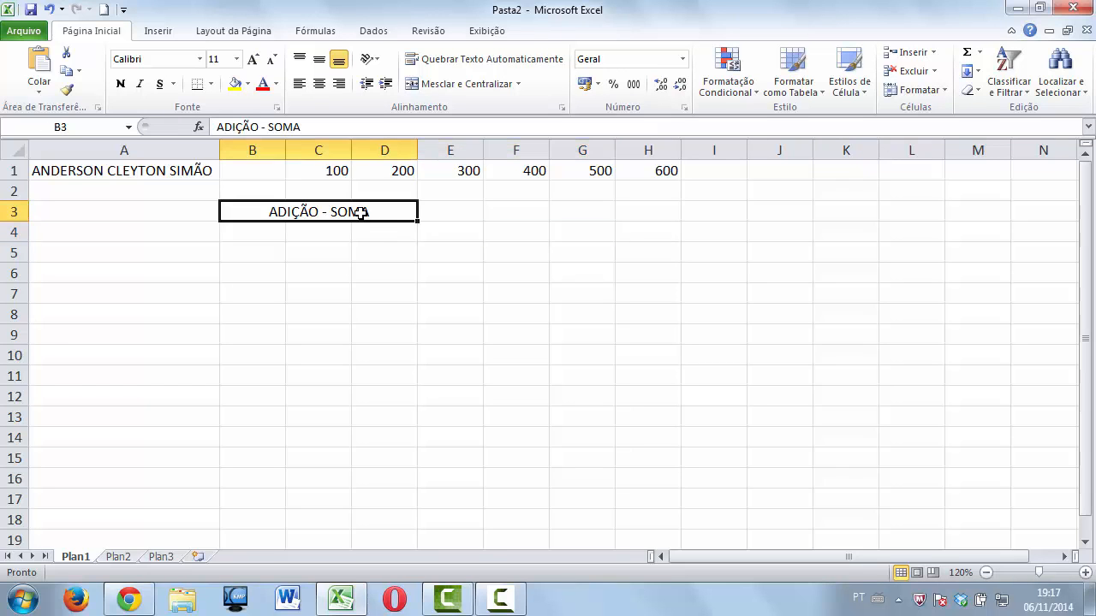
left_click(282, 237)
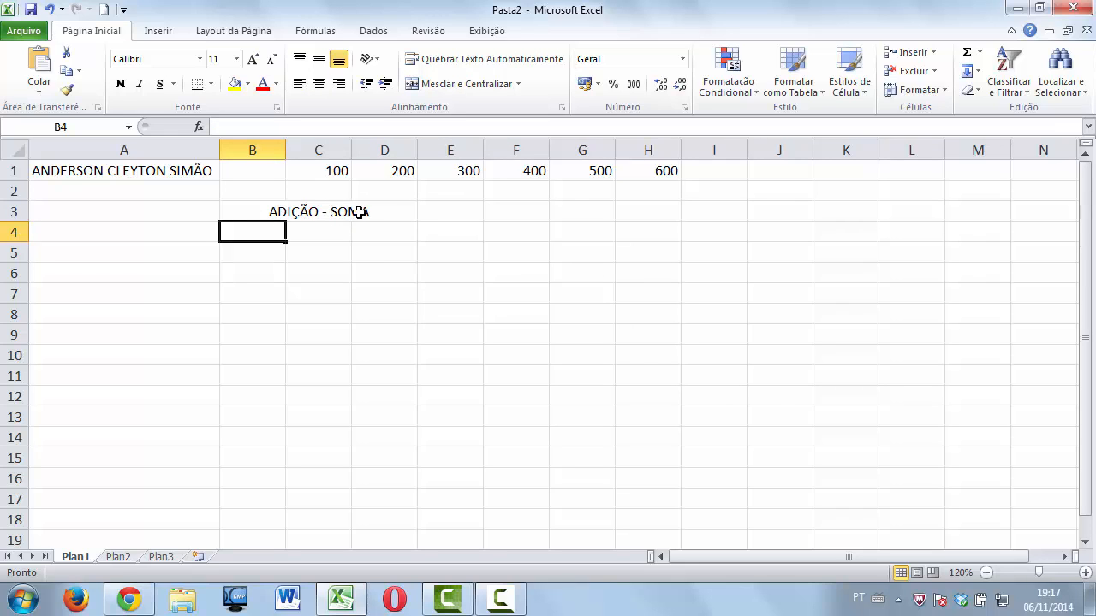
left_click(331, 213)
left_click(282, 238)
Enter =SOMA(D1+F1) in cell C4.
key("Right")
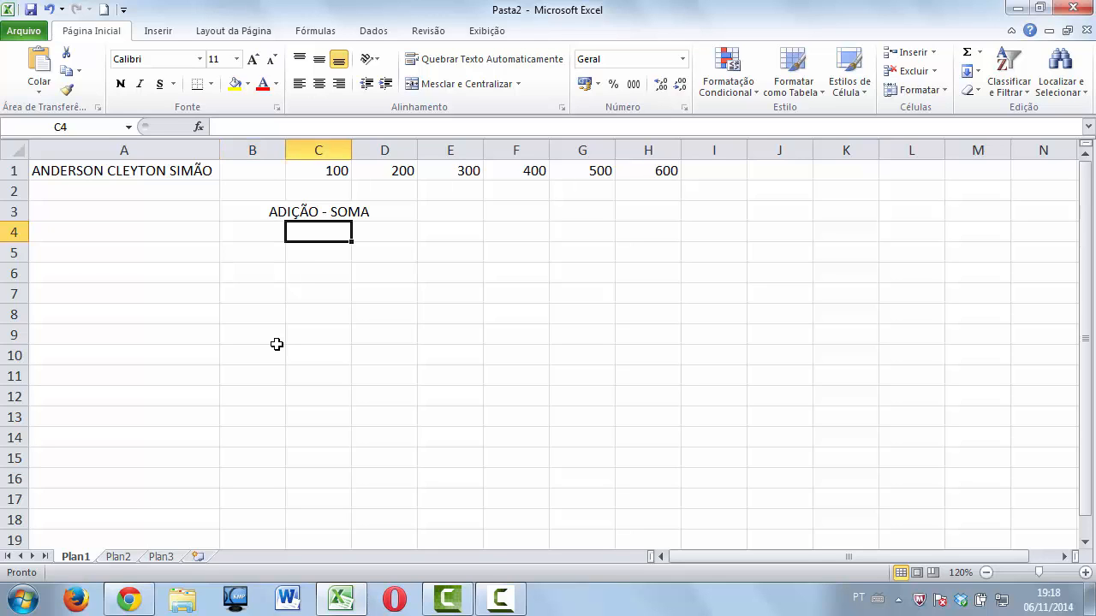
type("=SOMA")
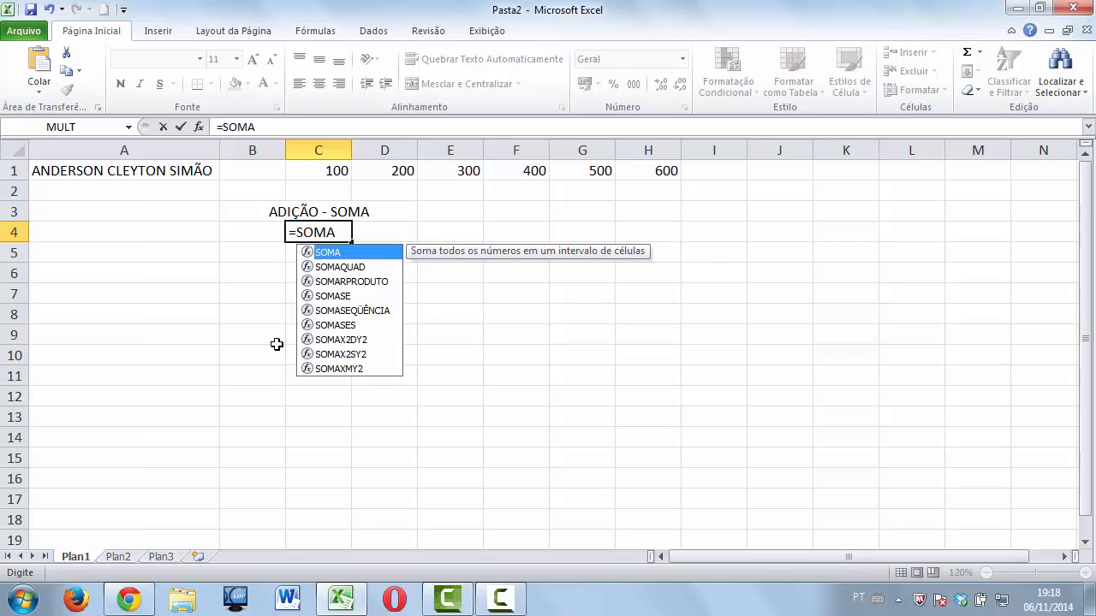
type("(")
left_click(385, 171)
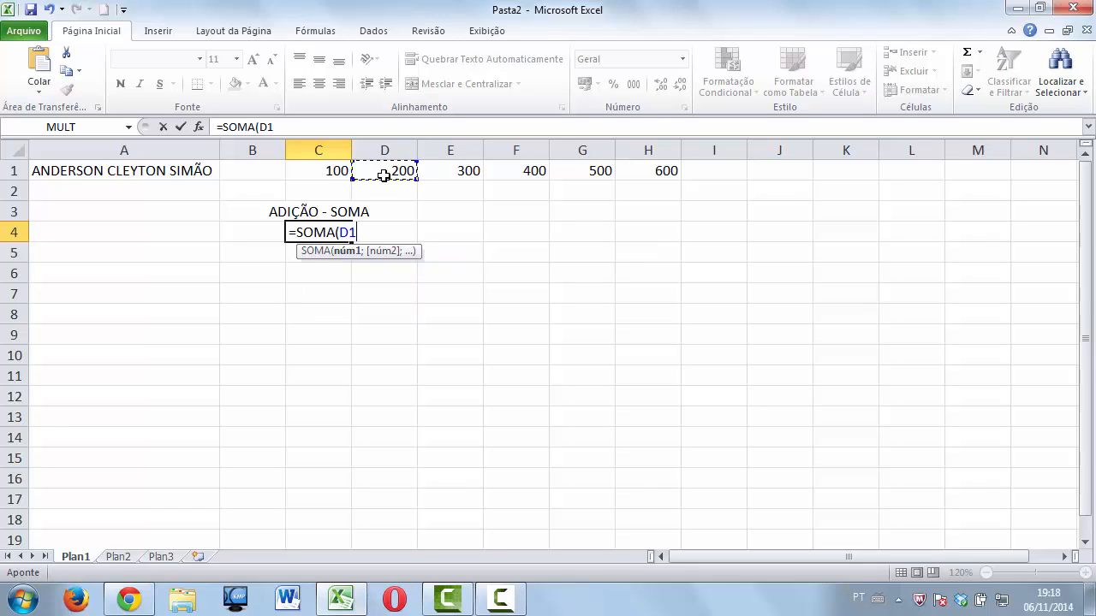
type("+")
left_click(536, 171)
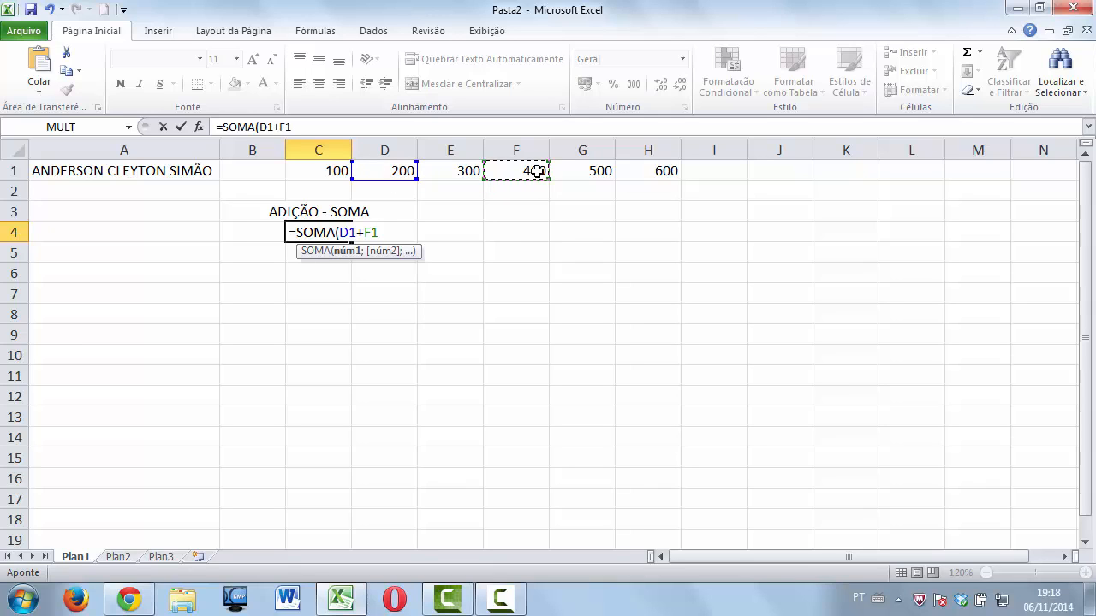
type(")")
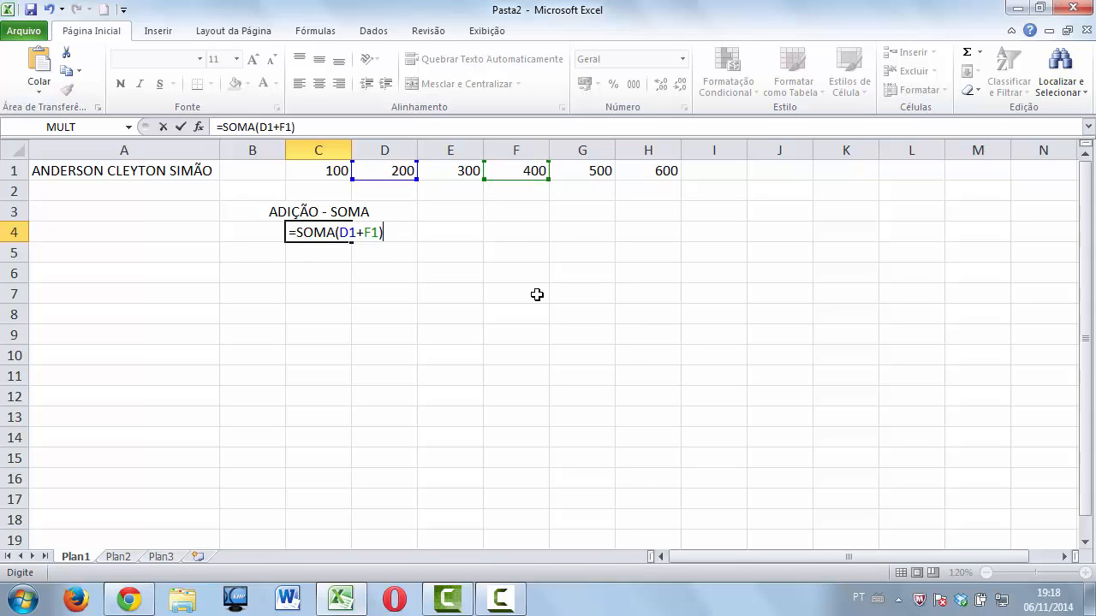
key("Return")
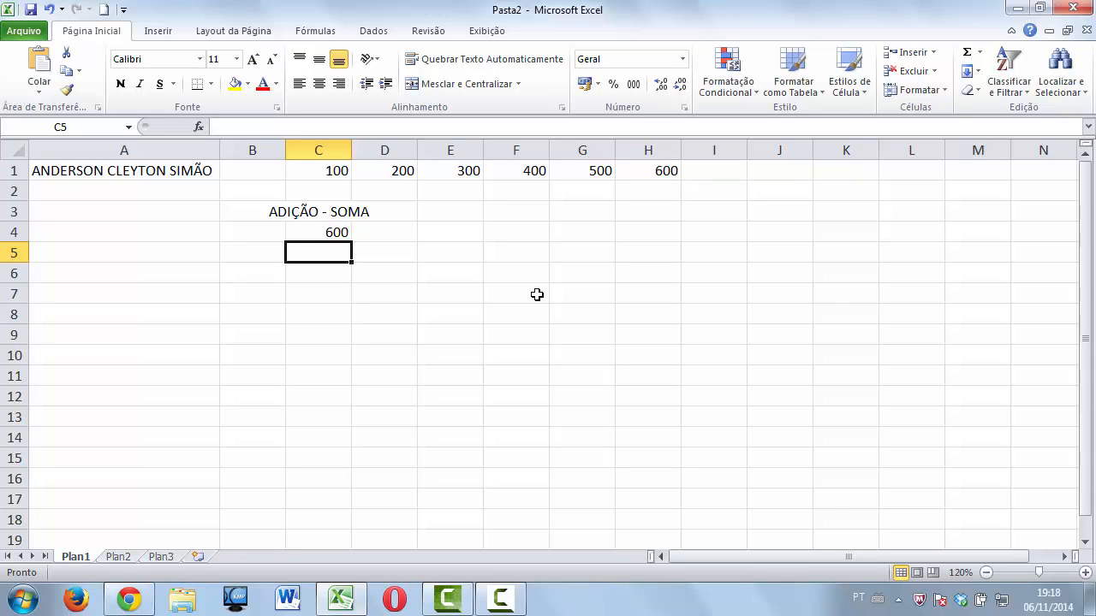
Change D1 to 100 and F1 to 700 so C4 shows 800.
left_click(398, 172)
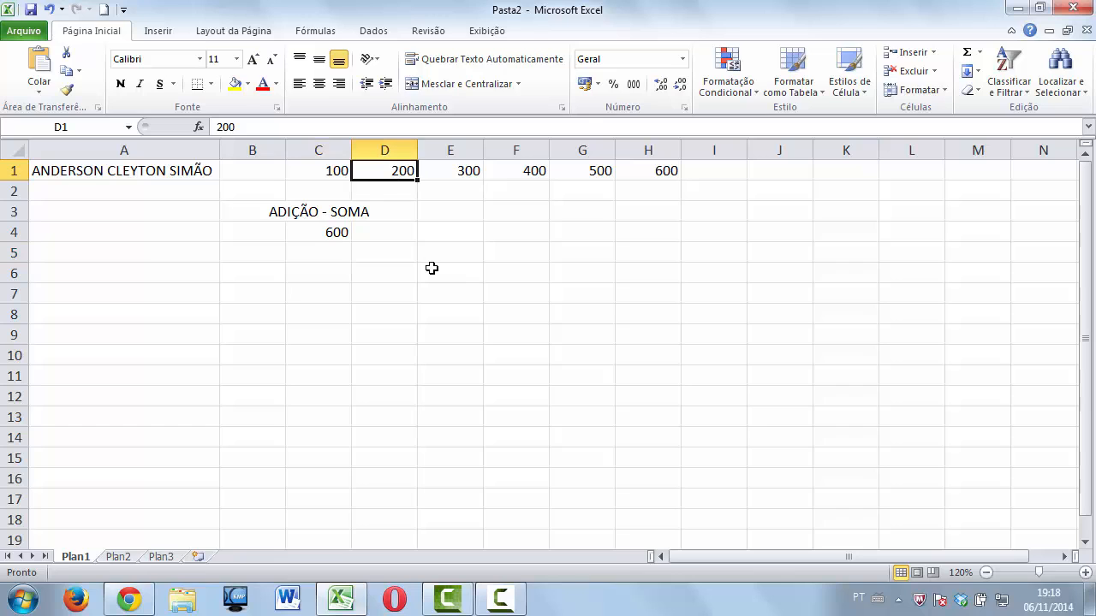
type("100")
key("Return")
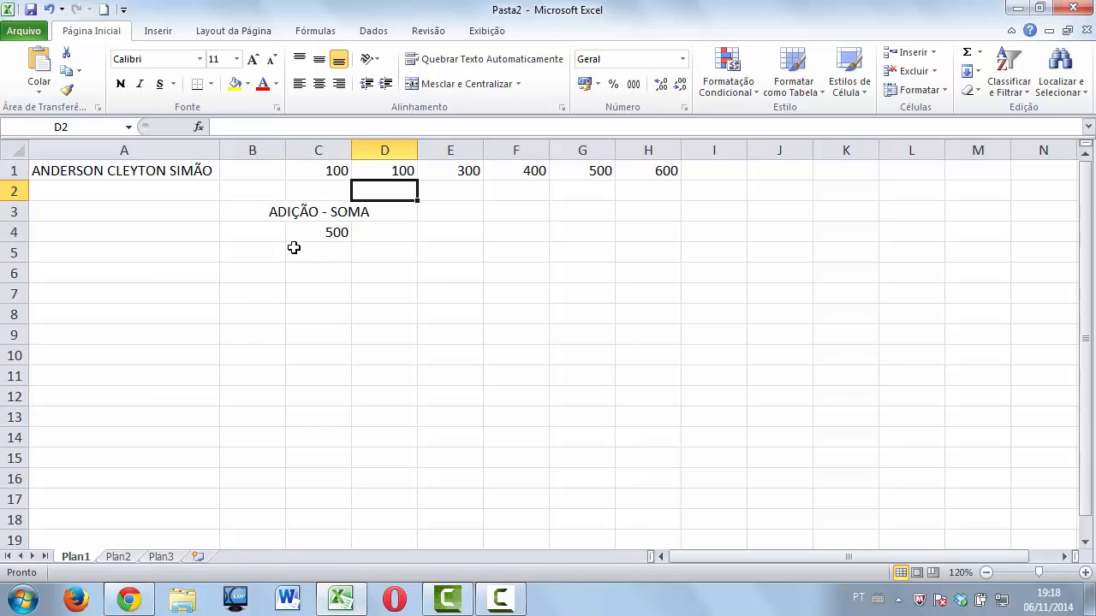
left_click(503, 166)
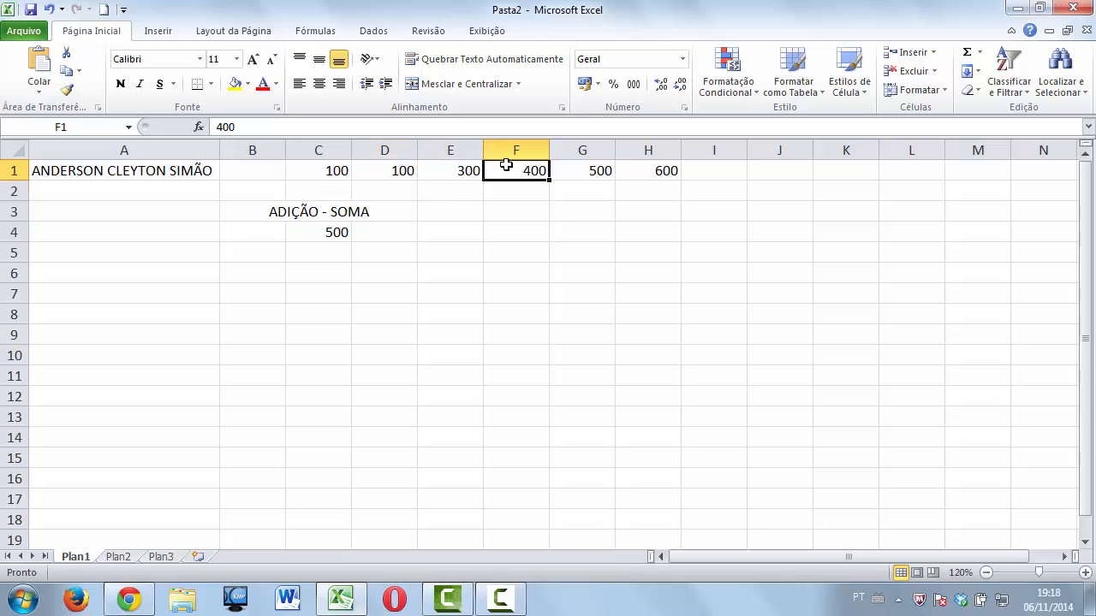
type("700")
key("Return")
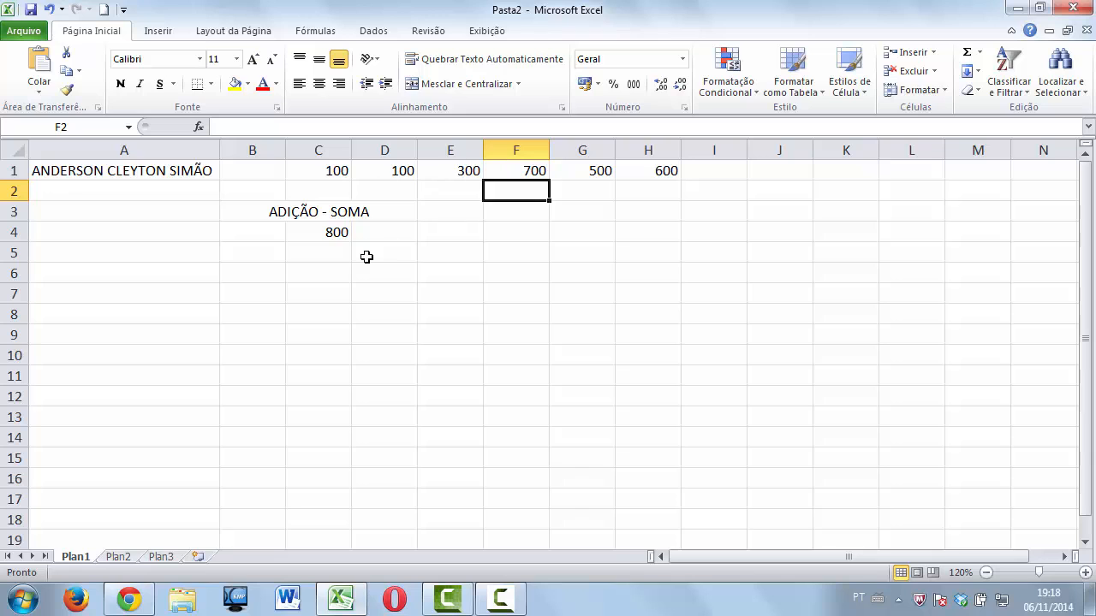
Start a =SOMA formula in C5 from the function suggestion list.
left_click(346, 252)
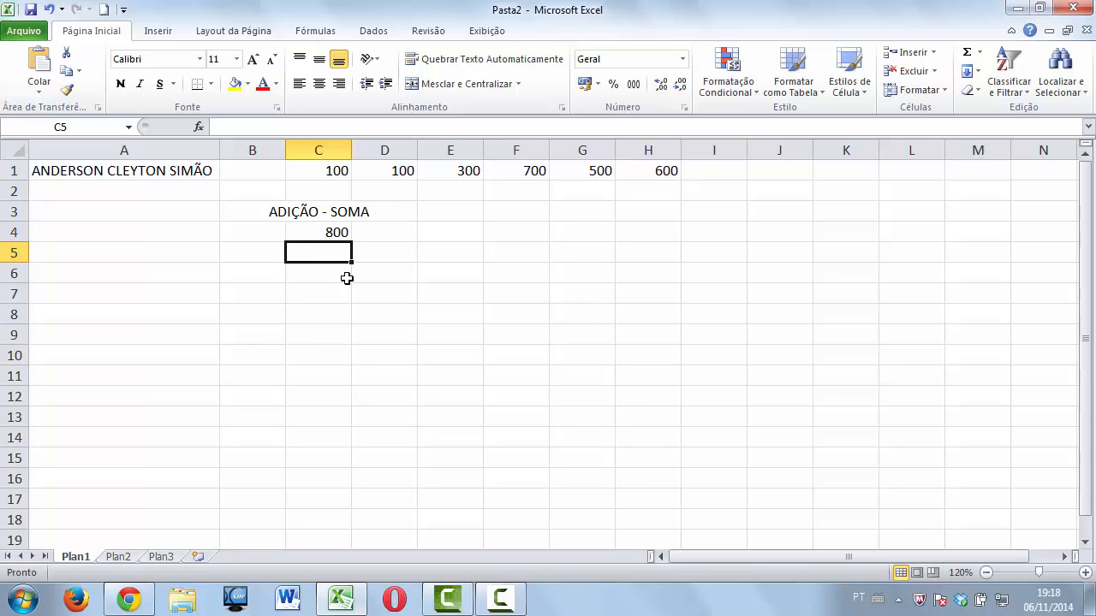
type("=SOMA")
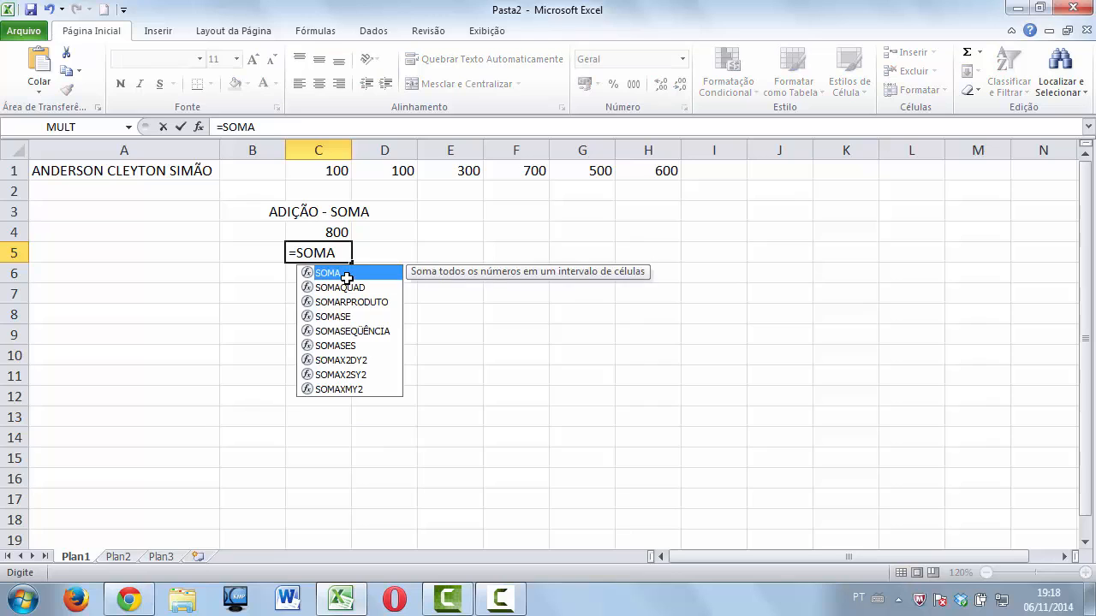
double_click(346, 277)
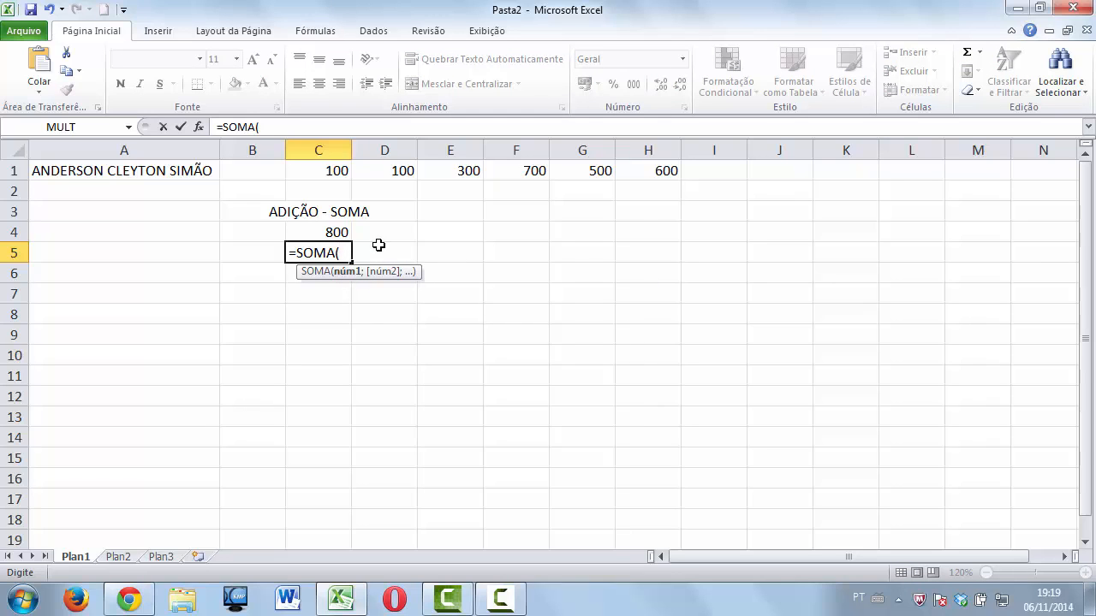
Complete C5 as =SOMA(C1:H1) giving 2300, and check the sum of C1:H1 in the status bar.
left_click(326, 167)
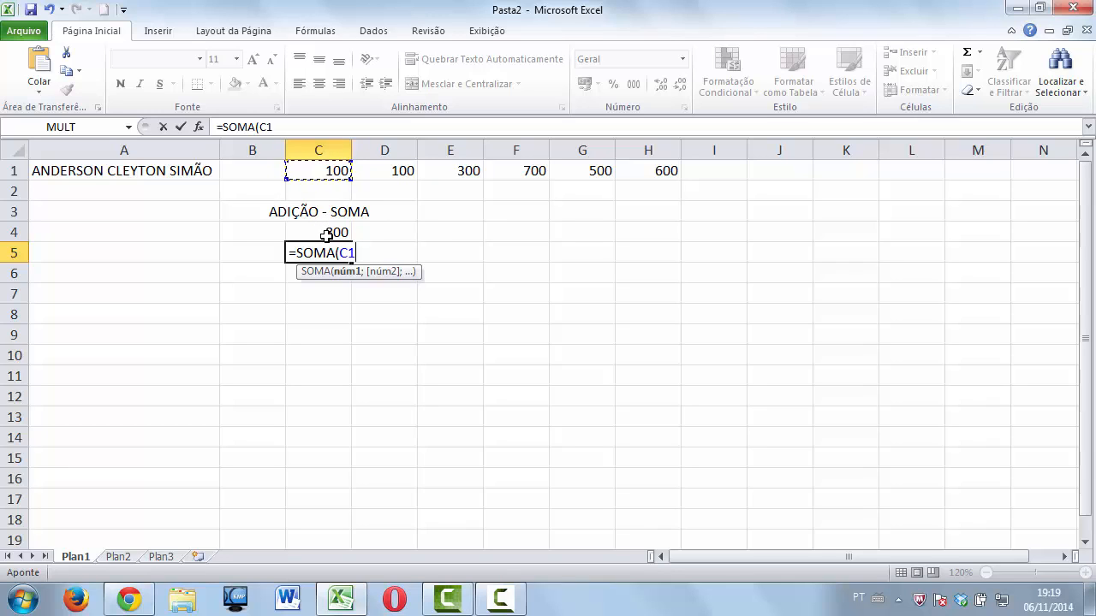
key("F8")
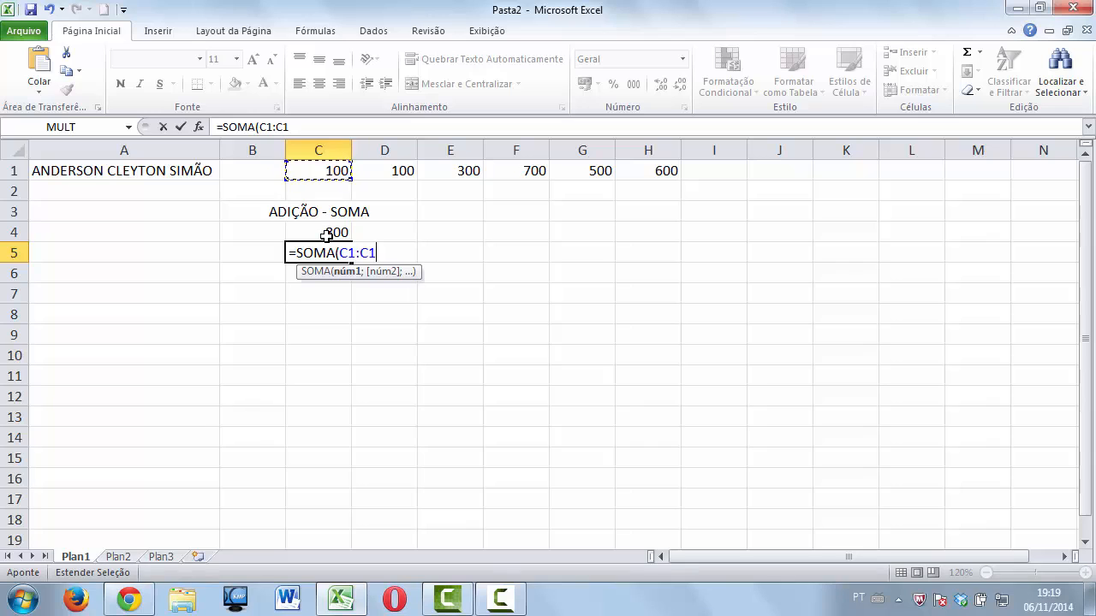
left_click(659, 171)
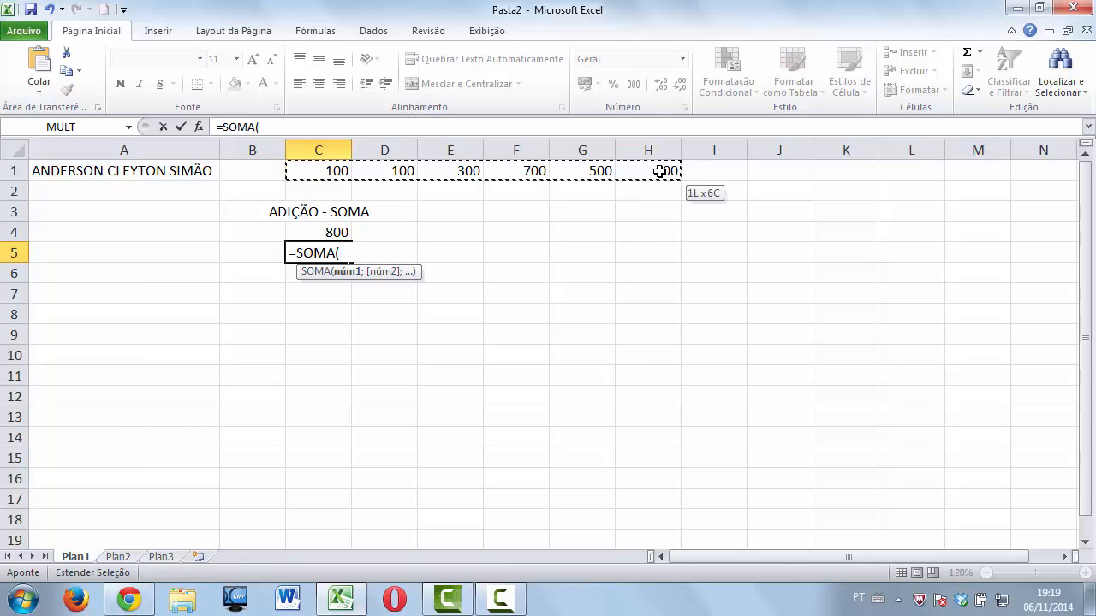
left_click(335, 169)
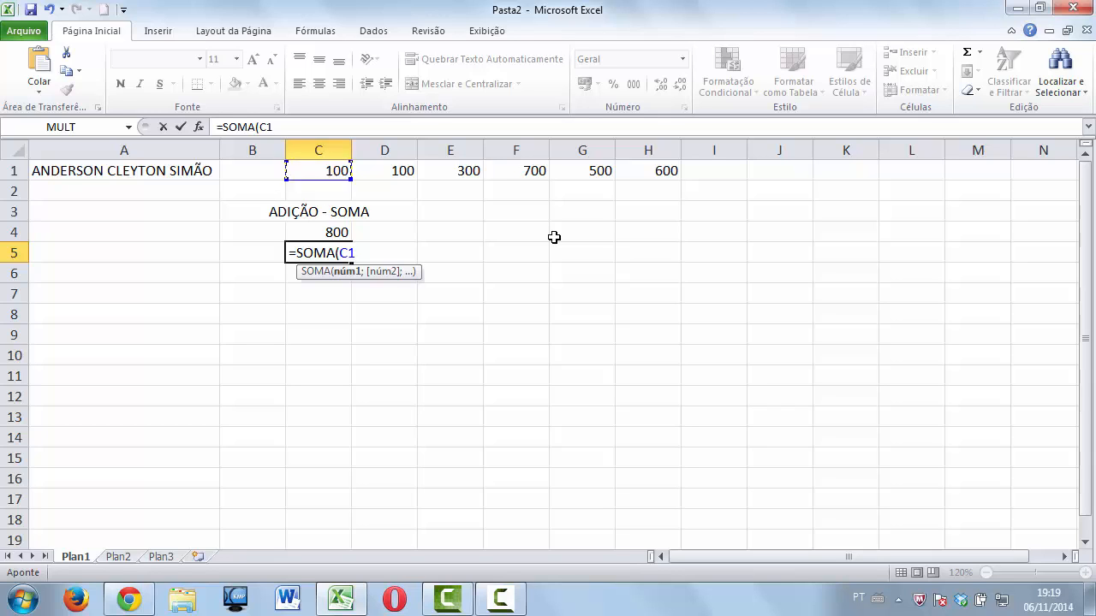
key("F8")
key("BackSpace")
key("BackSpace")
left_click(671, 171)
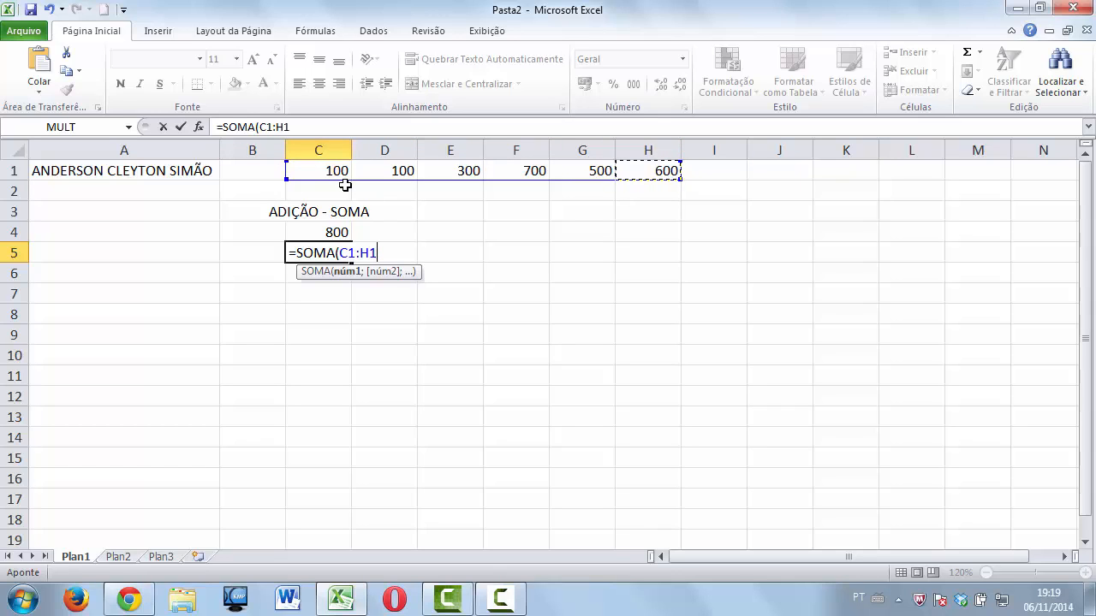
type(")")
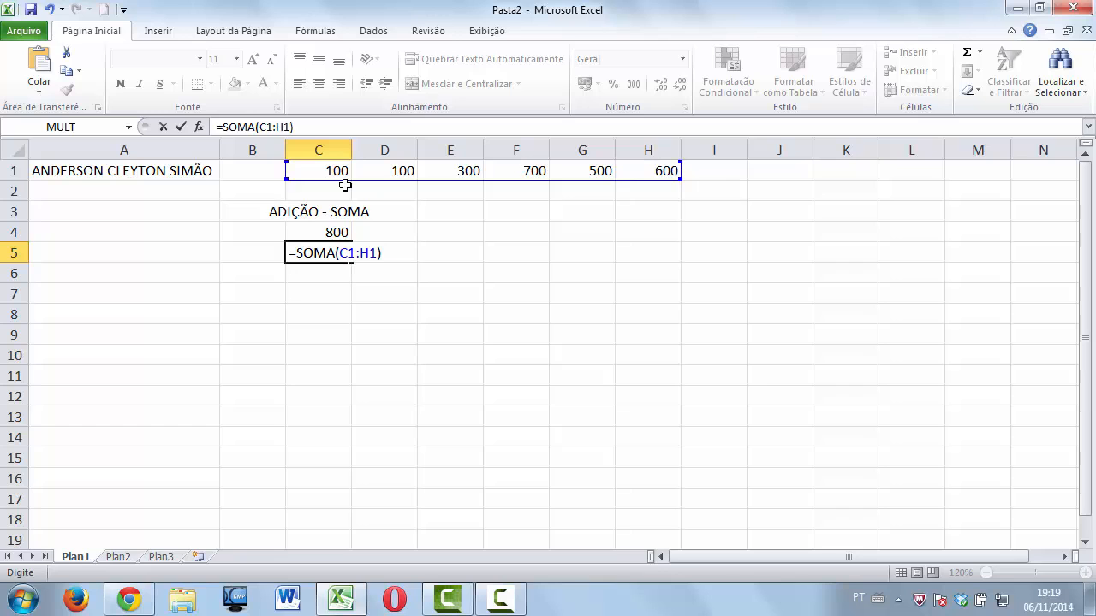
key("Return")
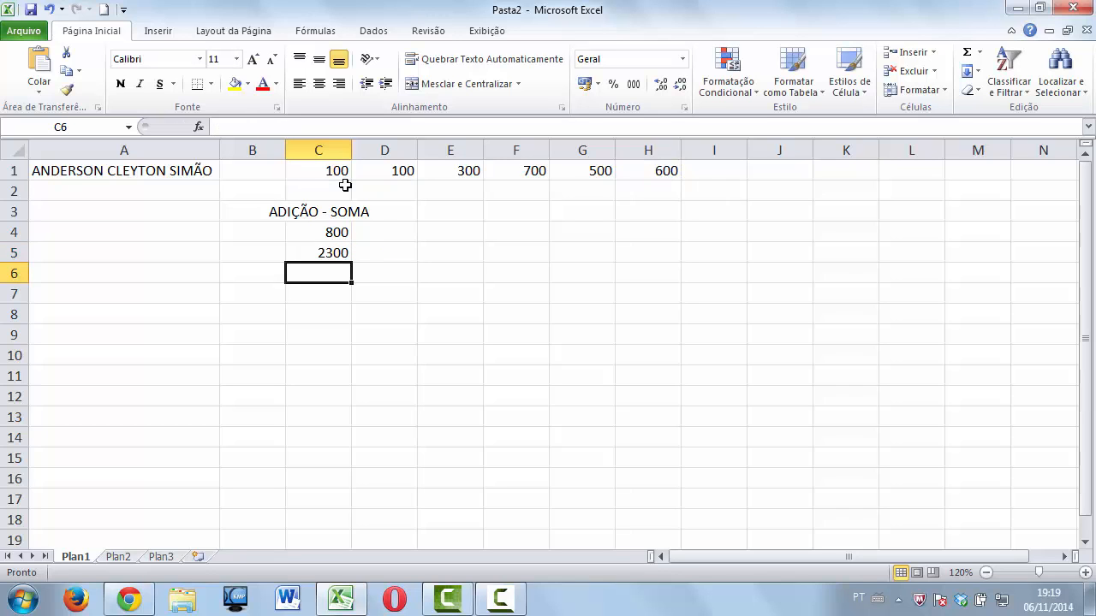
left_click_drag(338, 171, 652, 171)
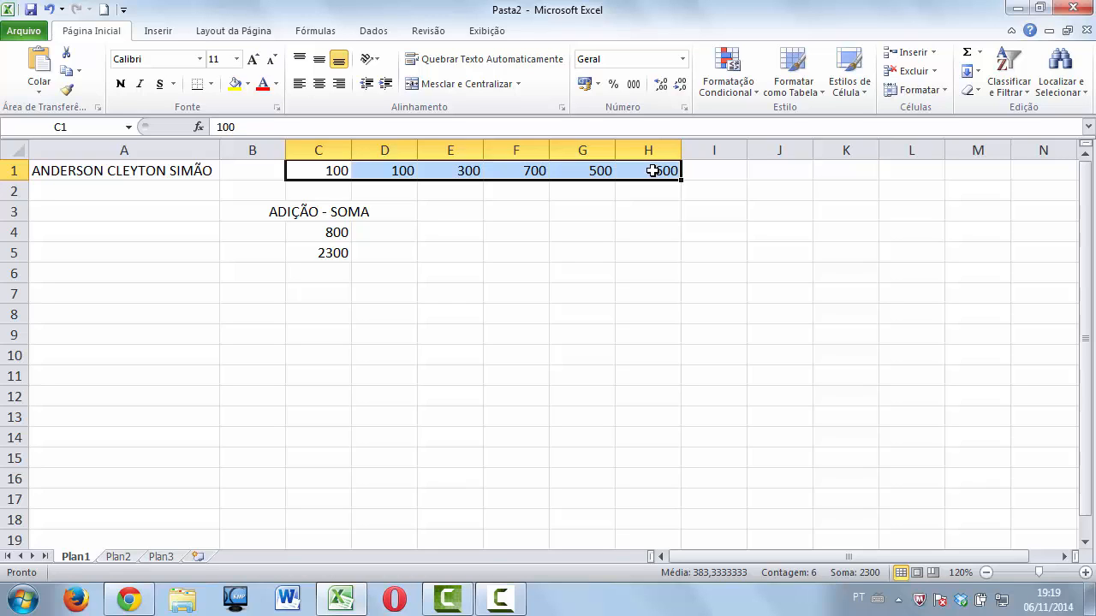
Review the C4 and C5 formulas, then AutoSum them into C6 as =SOMA(C4:C5).
left_click(336, 231)
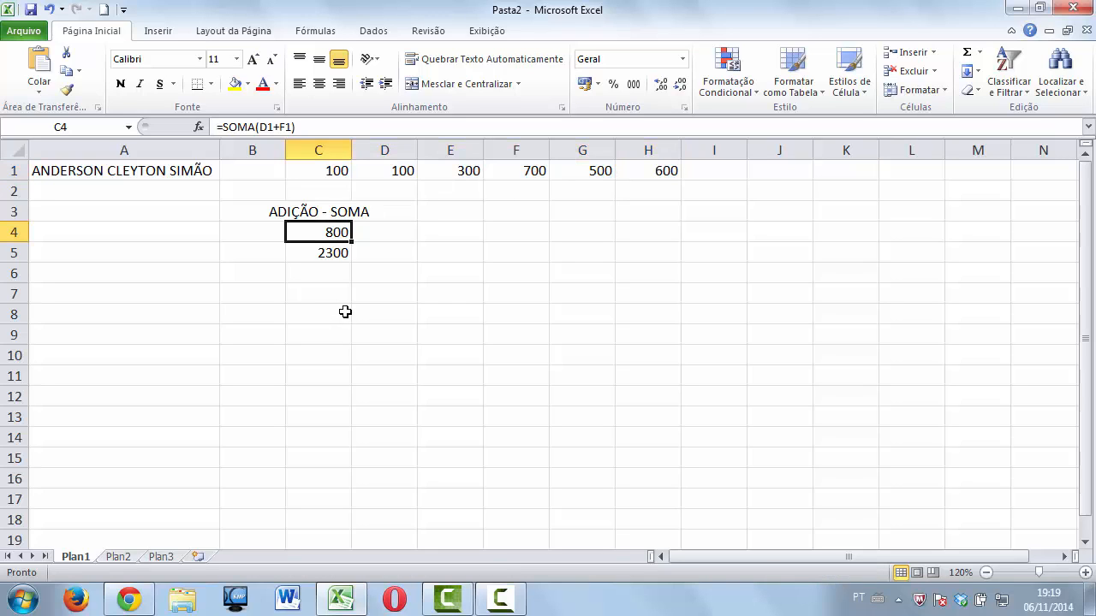
left_click(272, 127)
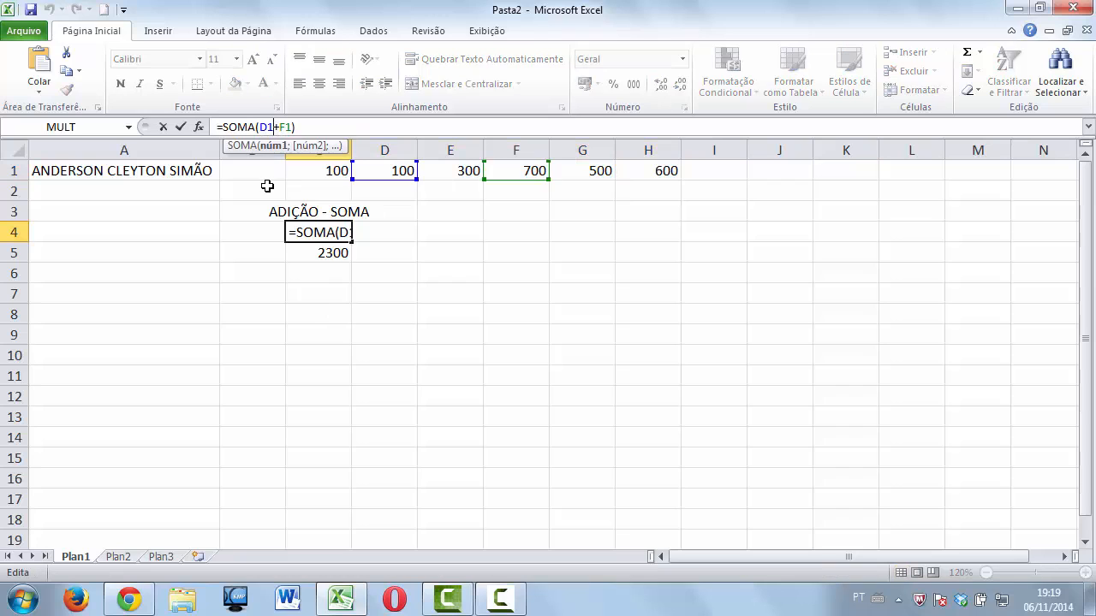
left_click(335, 246)
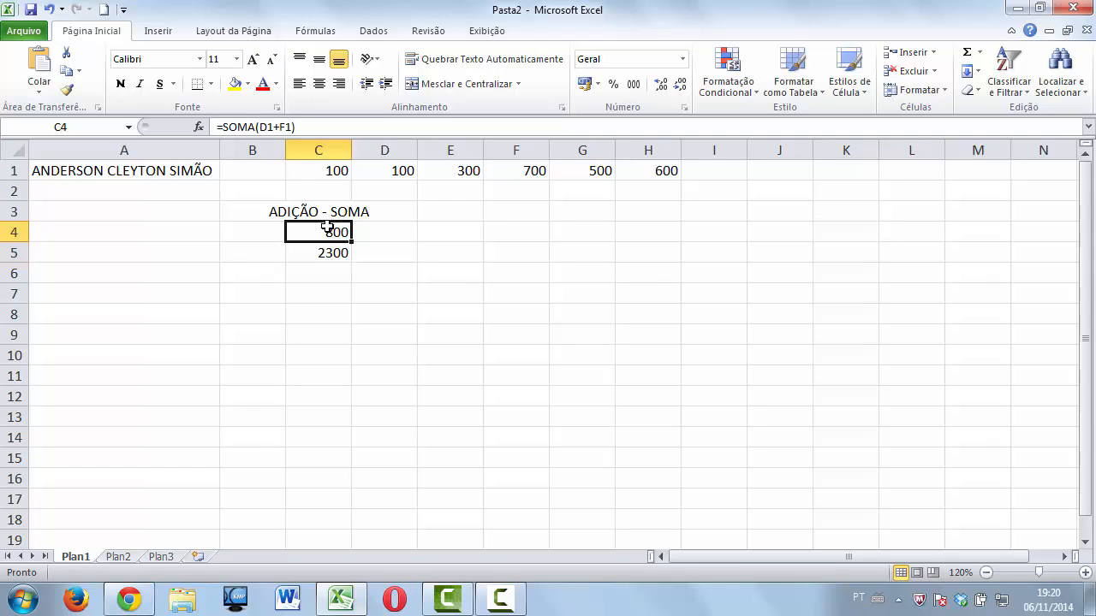
left_click_drag(328, 227, 328, 267)
left_click(384, 252)
left_click(335, 232)
left_click(338, 252)
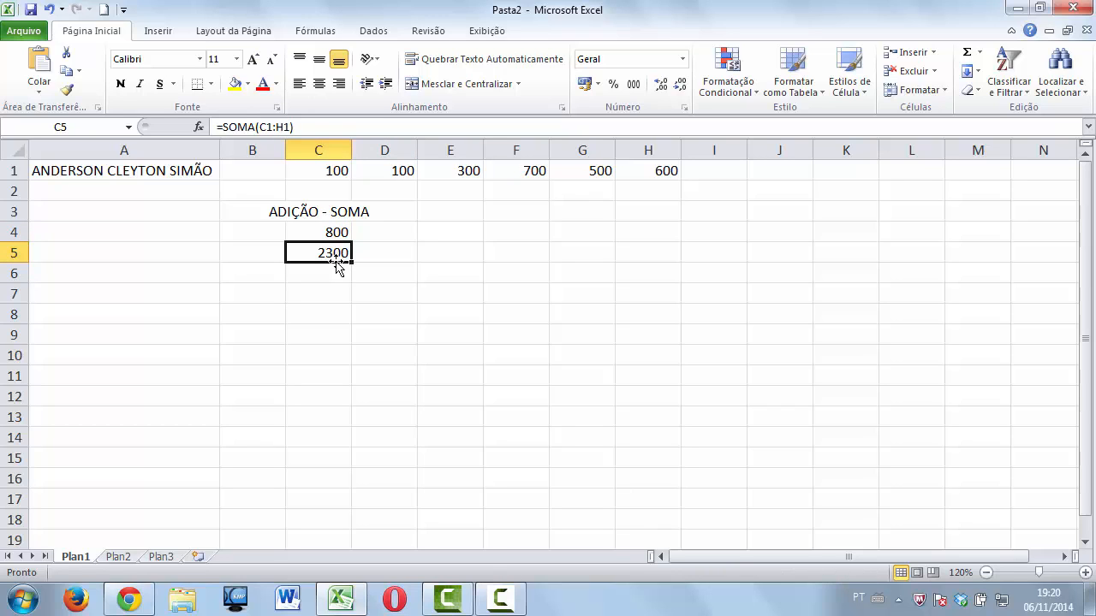
left_click_drag(334, 231, 330, 272)
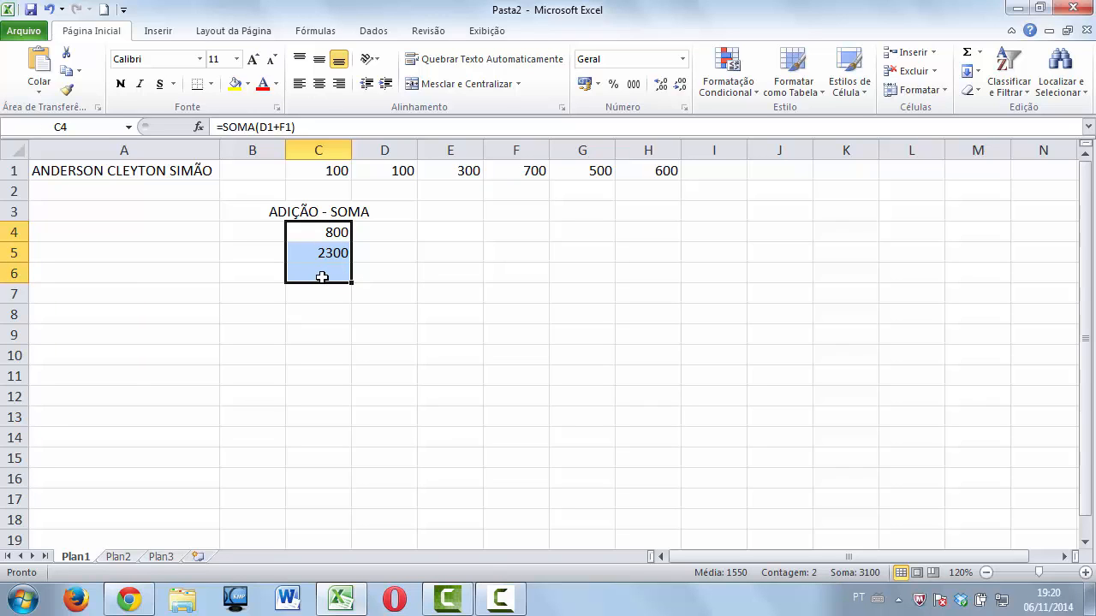
left_click(967, 57)
left_click(330, 275)
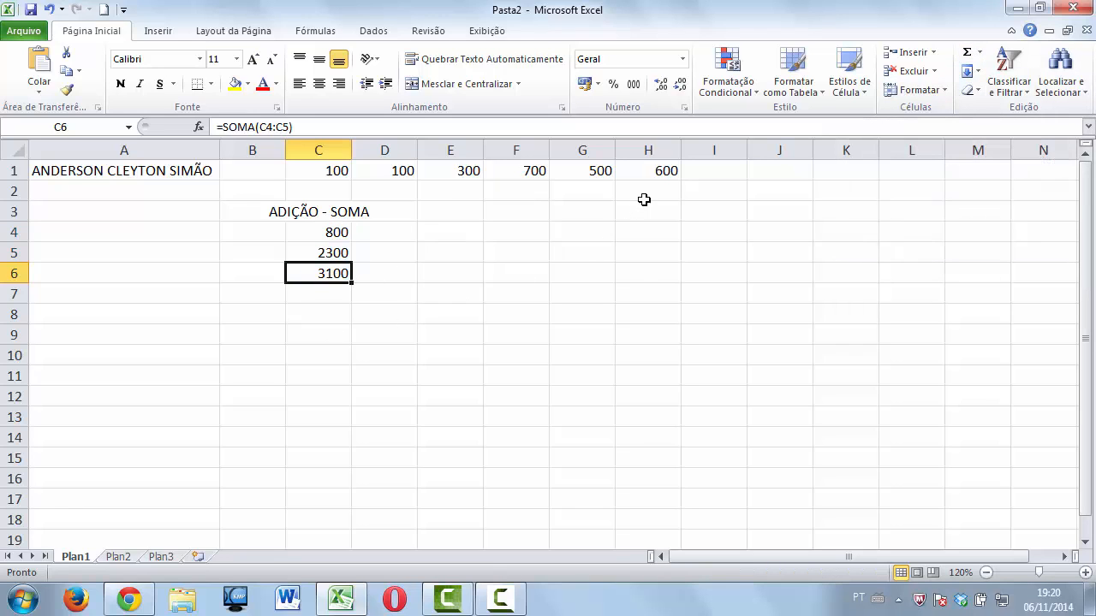
Change H1 to 300 so the sums read 2000 and 2800.
left_click(652, 172)
type("300")
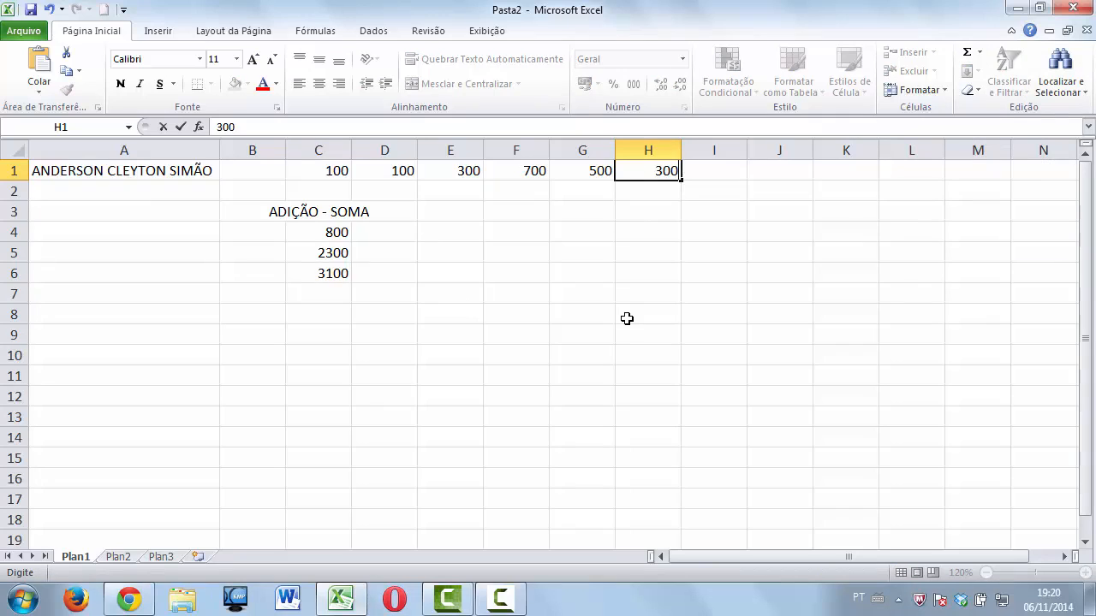
key("Return")
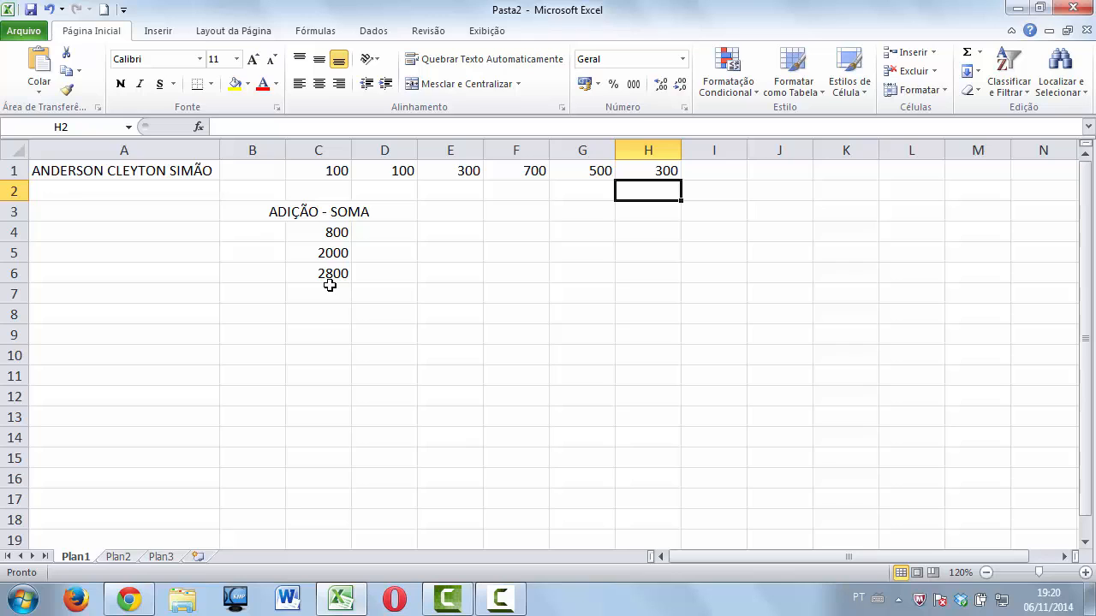
Type the heading 'SUBTRÇÃO' in E3 and merge and centre it across E3:G3.
left_click_drag(461, 211, 573, 211)
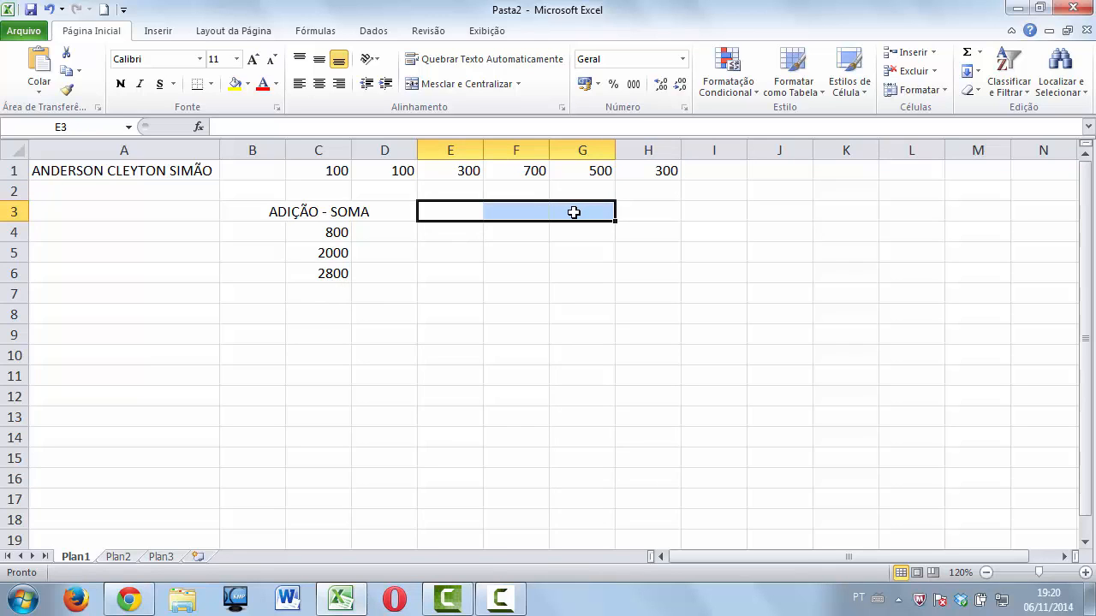
type("SUBT")
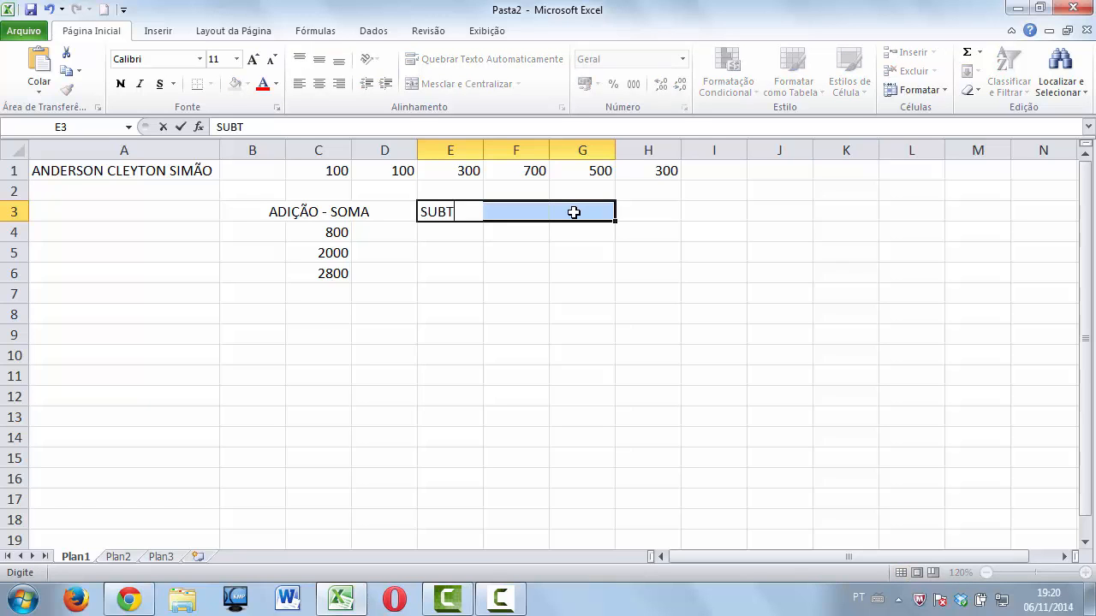
type("RÇÃO")
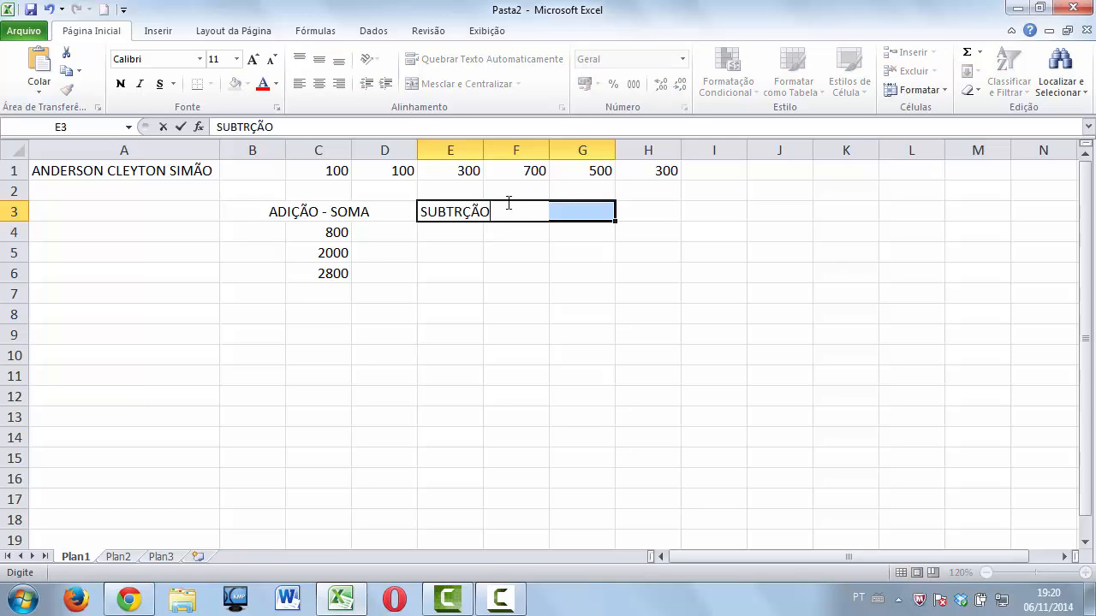
left_click(478, 248)
left_click_drag(462, 215, 568, 209)
left_click(476, 86)
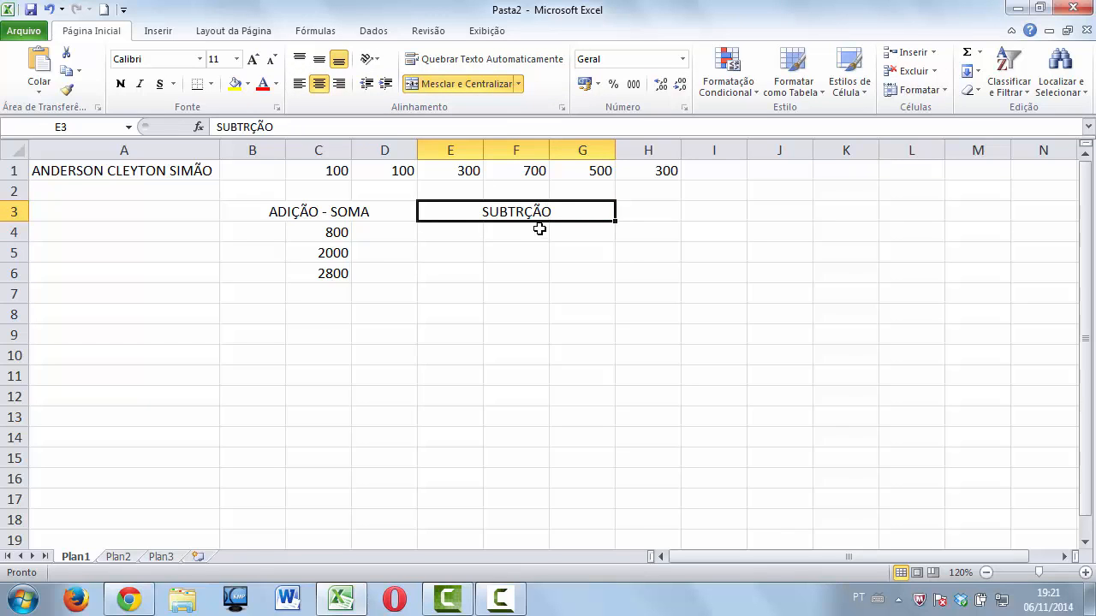
left_click(494, 237)
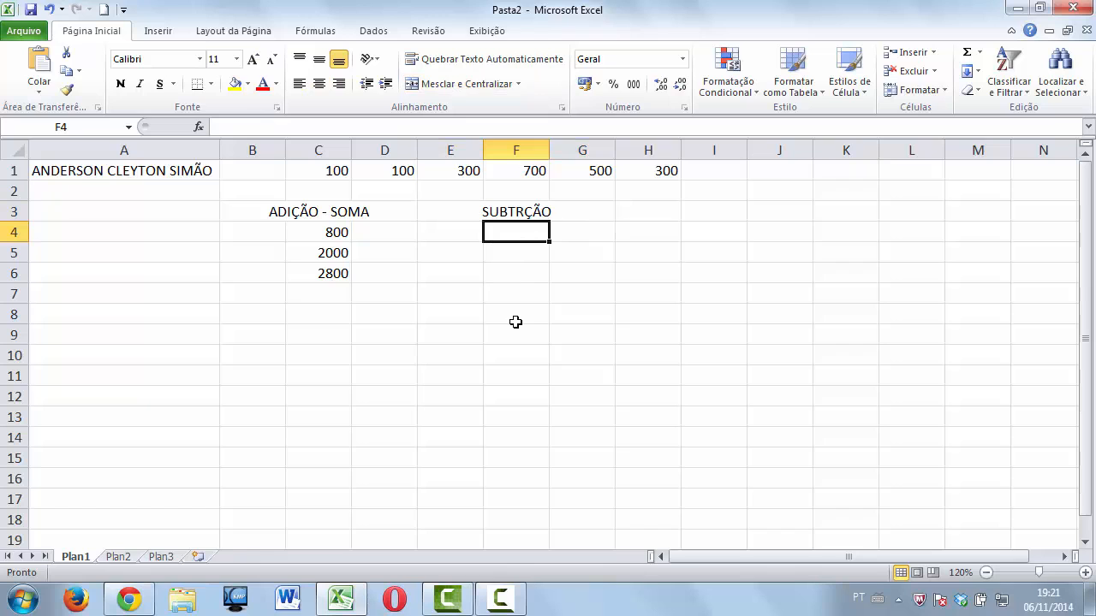
Correct the heading spelling to 'SUBTRAÇÃO'.
double_click(524, 214)
type("A")
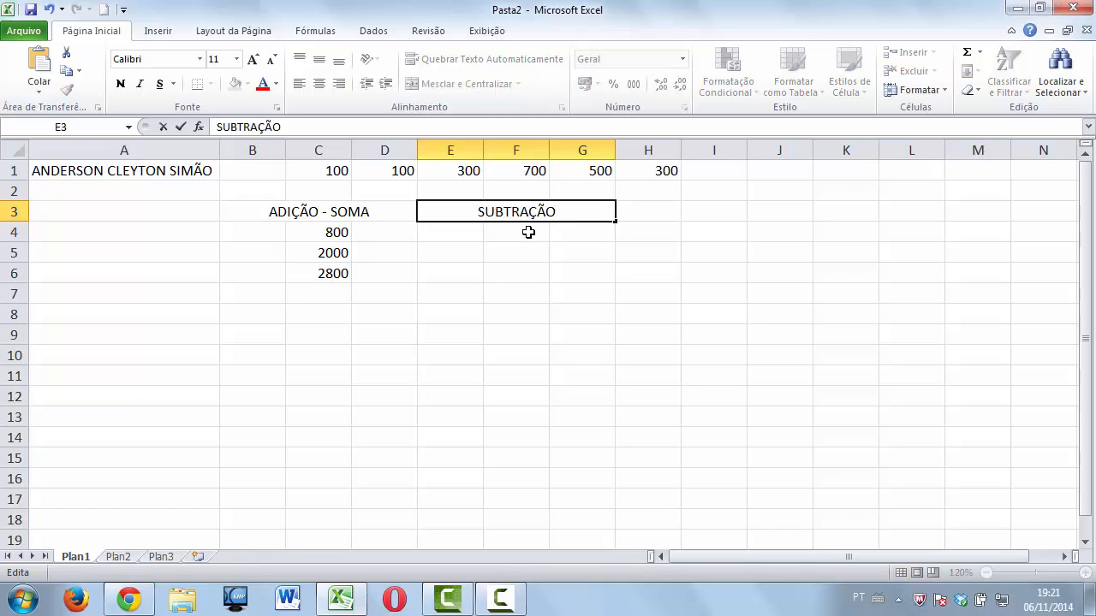
key("Return")
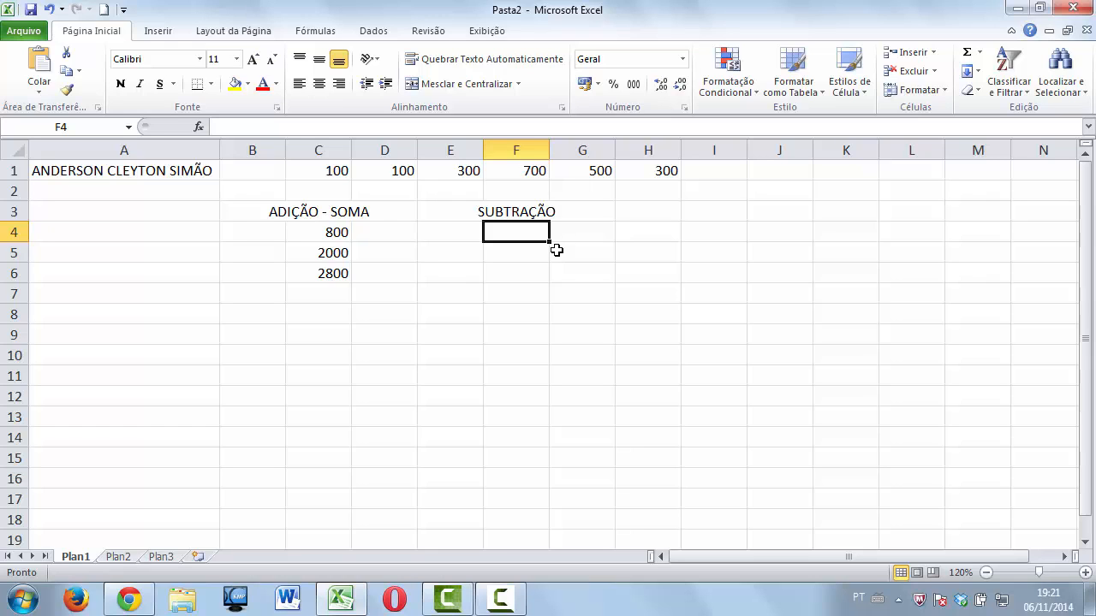
left_click(517, 172)
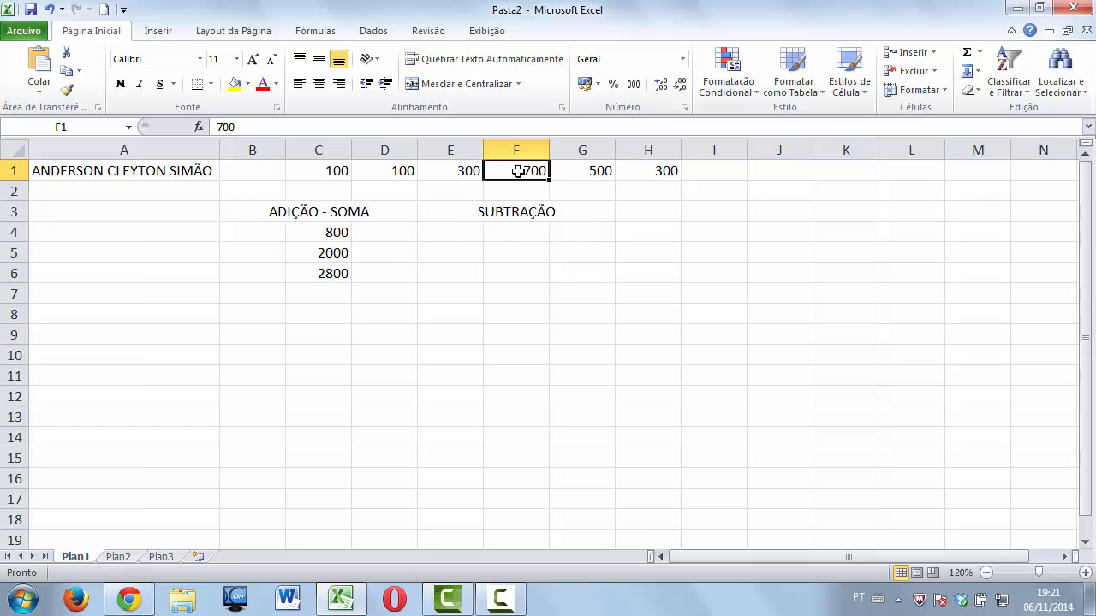
left_click(471, 169)
left_click(514, 233)
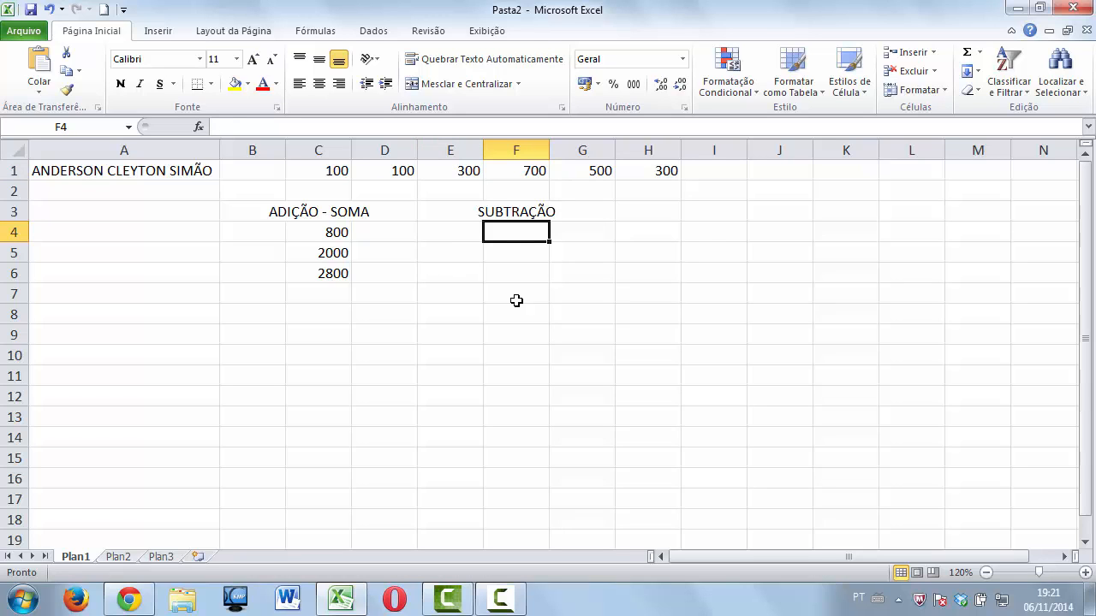
left_click(979, 52)
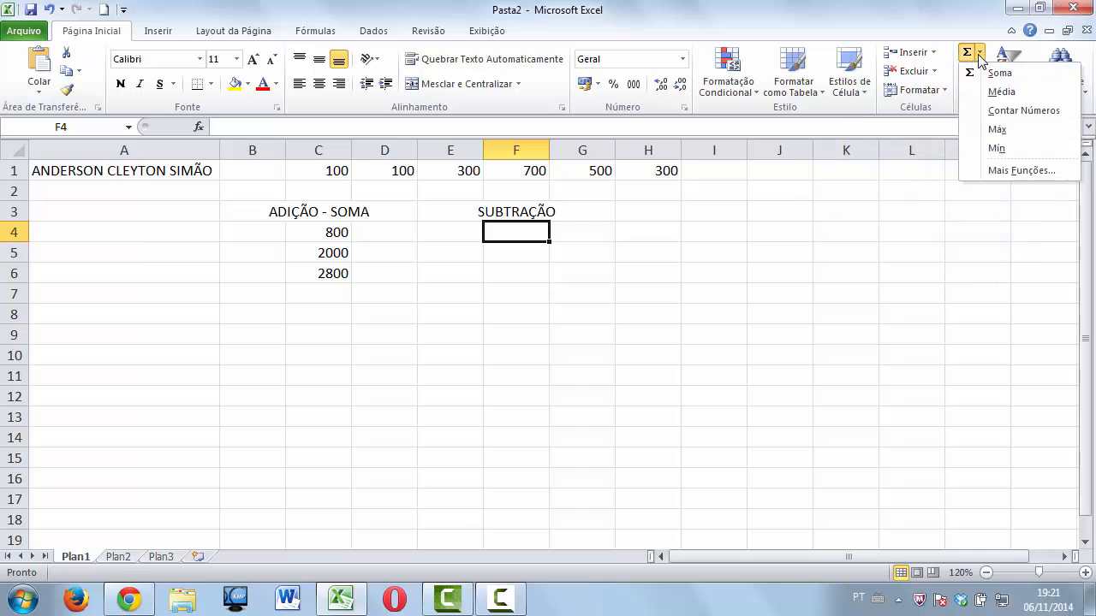
left_click(1016, 171)
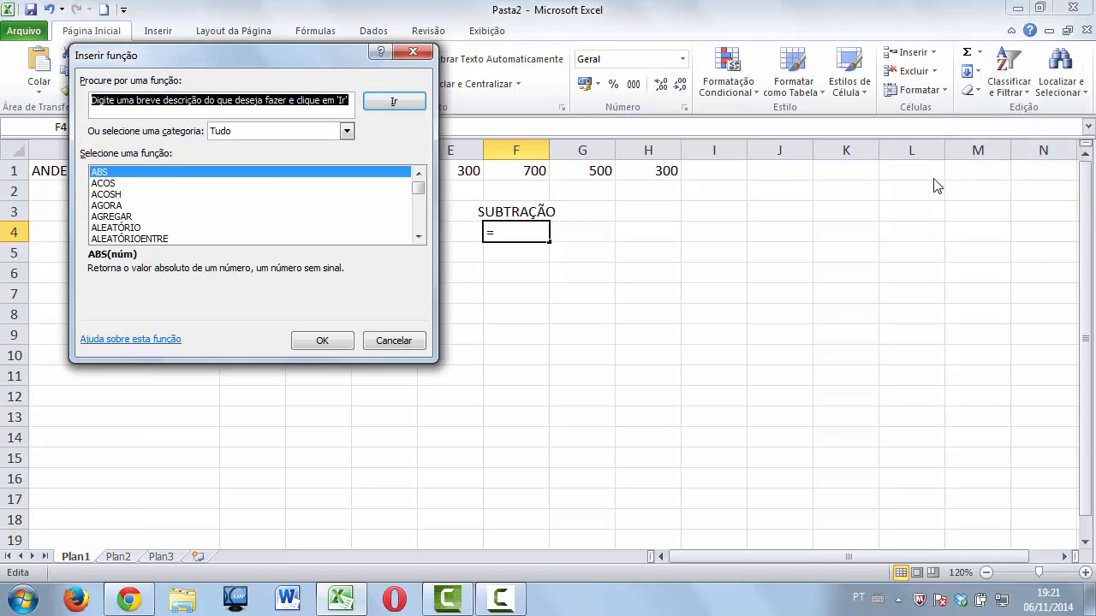
left_click_drag(274, 55, 447, 43)
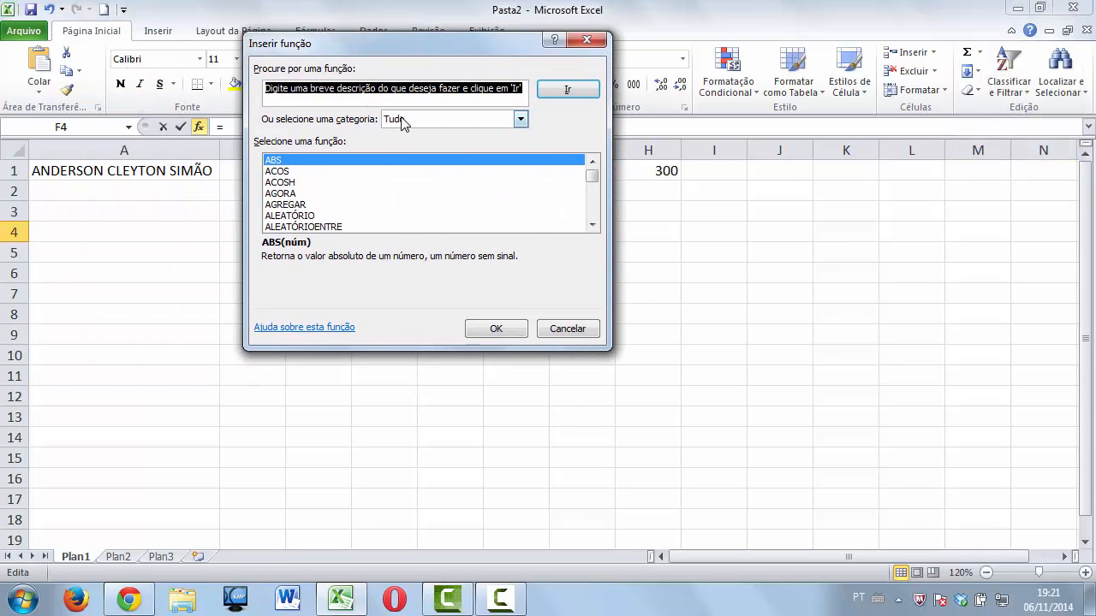
left_click(404, 120)
left_click(400, 145)
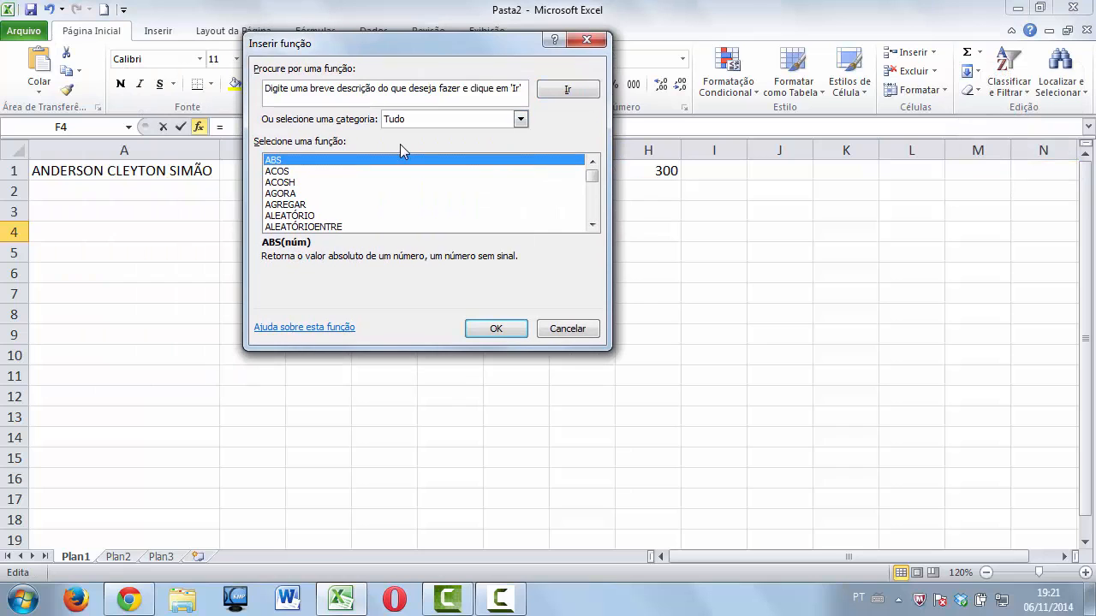
left_click(305, 194)
left_click_drag(352, 45, 450, 75)
left_click_drag(679, 114, 756, 50)
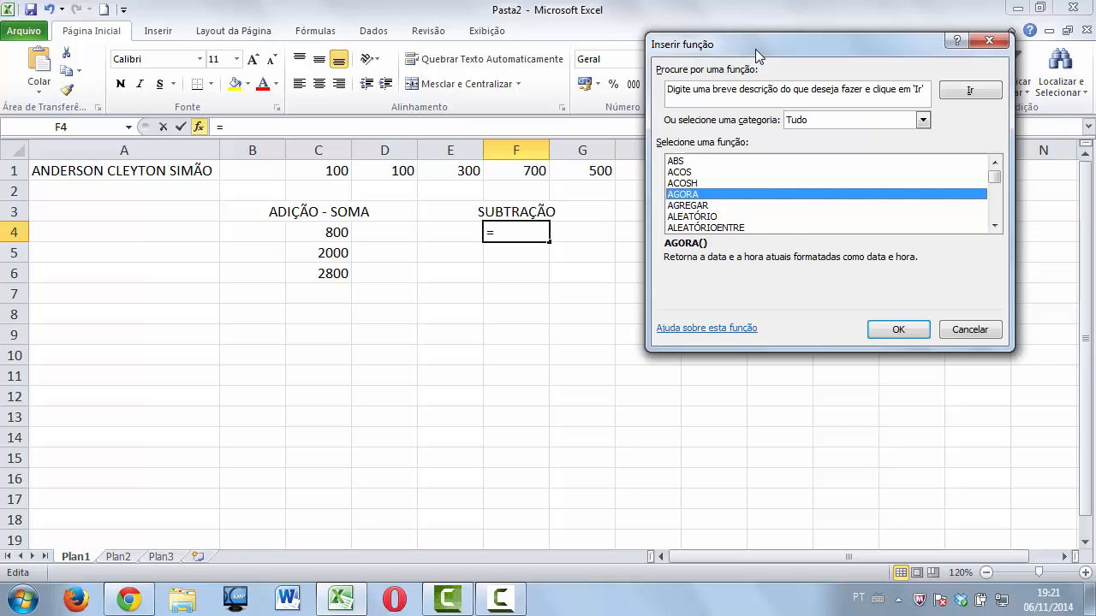
key("s")
key("Down")
key("Down")
key("Down")
key("Down")
key("Down")
key("Down")
key("Down")
key("Down")
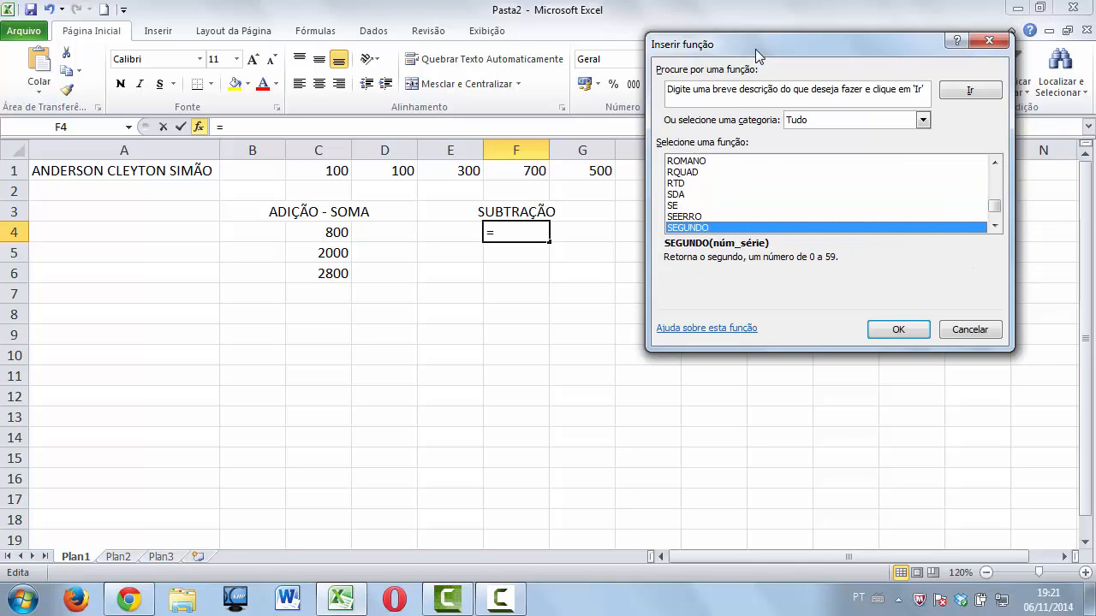
key("s")
key("s")
key("s")
key("s")
key("s")
key("s")
key("s")
key("s")
key("s")
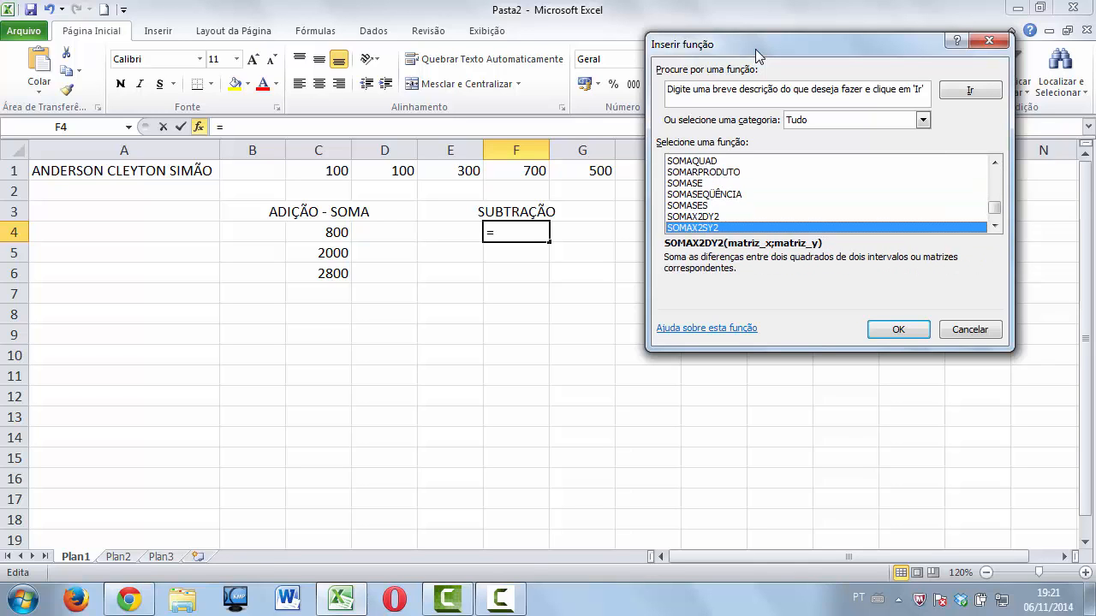
key("Down")
key("Down")
key("Down")
key("Down")
key("Down")
key("Down")
key("Down")
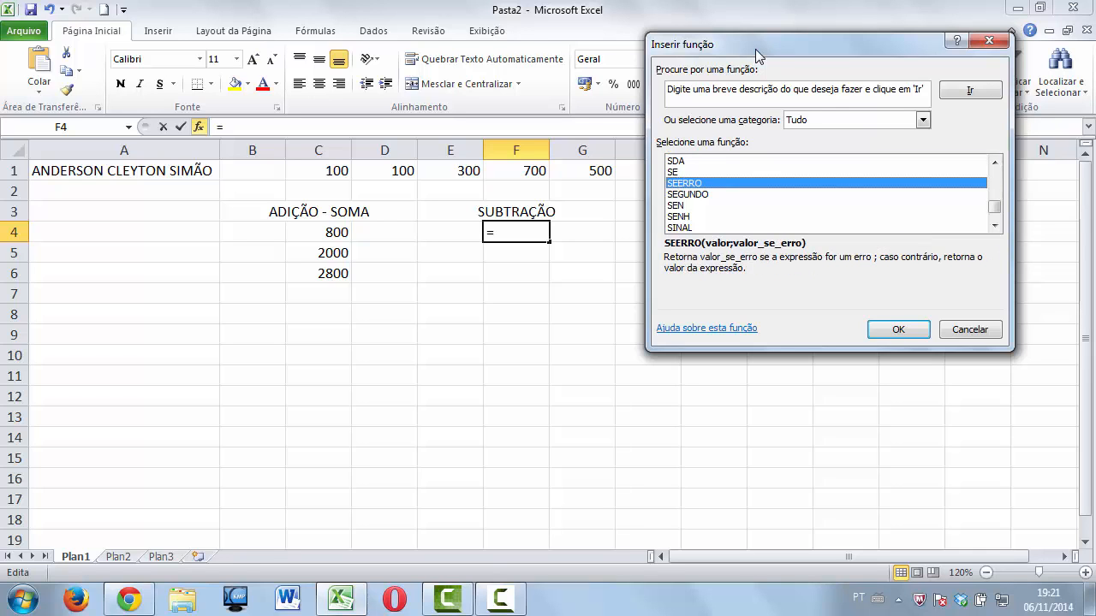
key("Down")
key("Down")
key("Down")
key("Down")
key("Down")
key("Down")
key("Down")
key("Down")
key("Down")
key("Down")
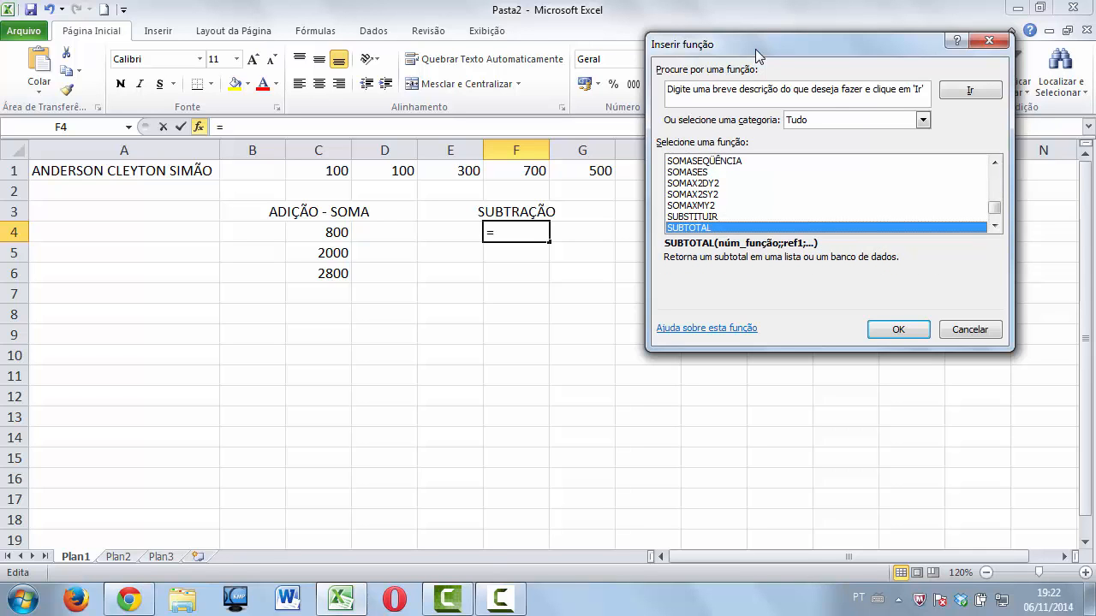
key("s")
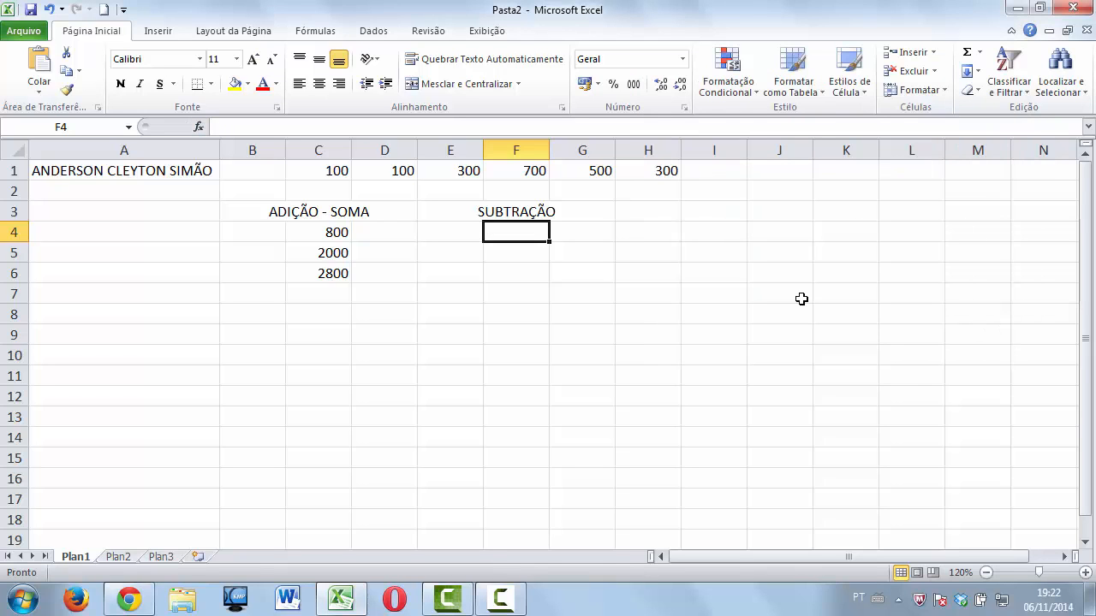
Close the function browser and enter =SOMA(F1-E1) in F4, showing 400.
left_click(976, 331)
type("=")
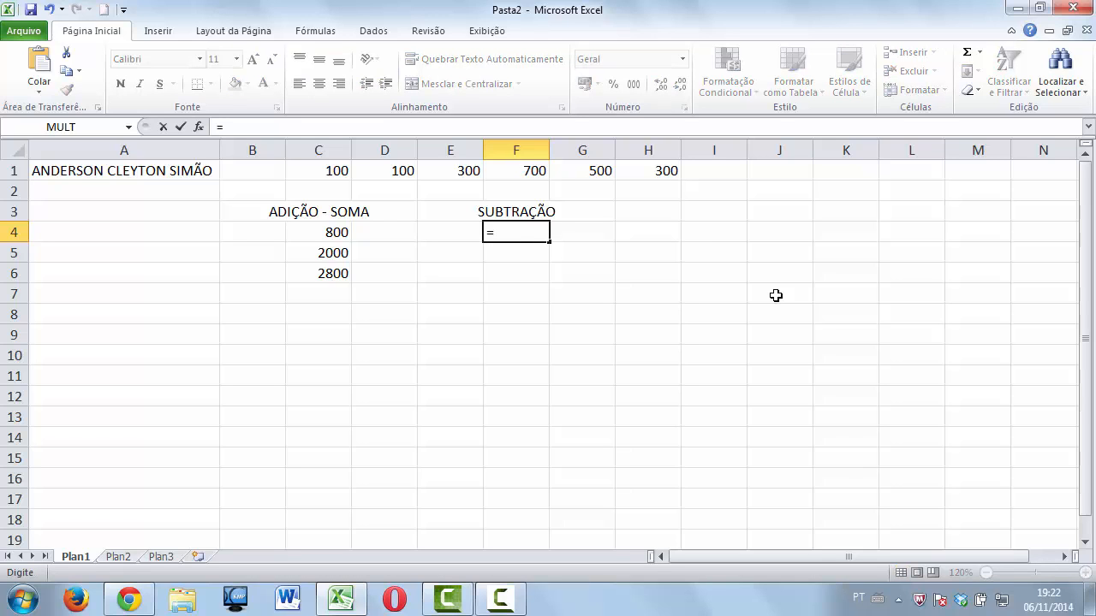
type("SOMA")
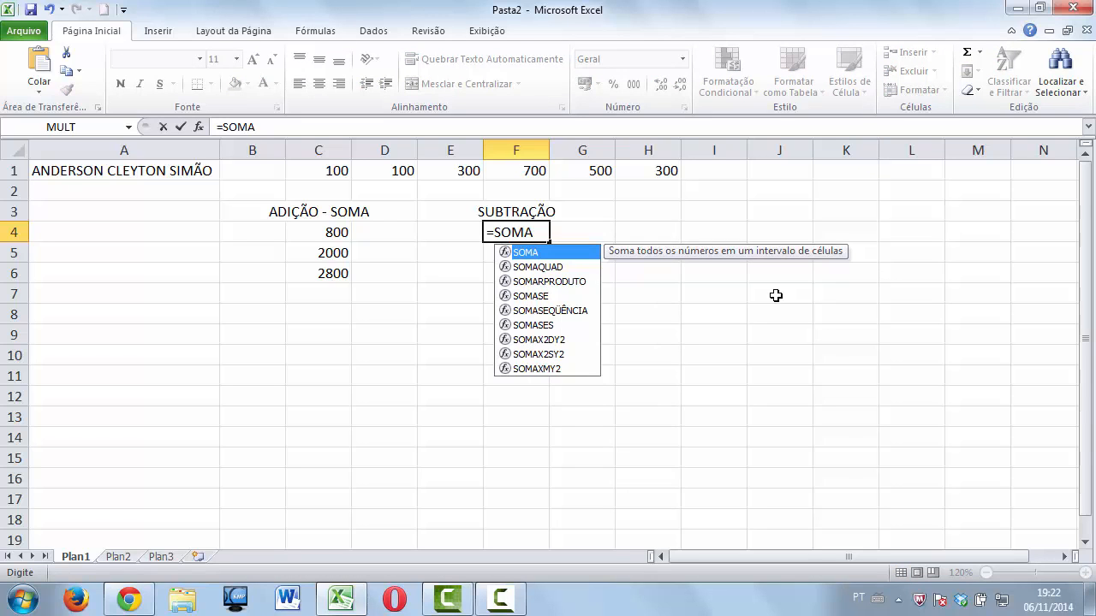
type("(")
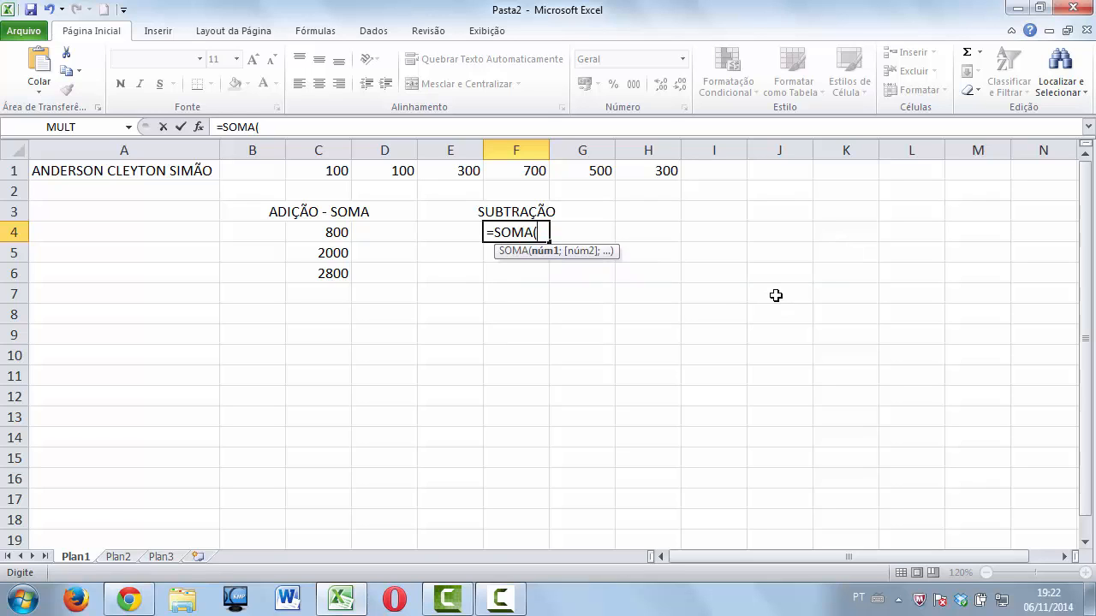
left_click(538, 170)
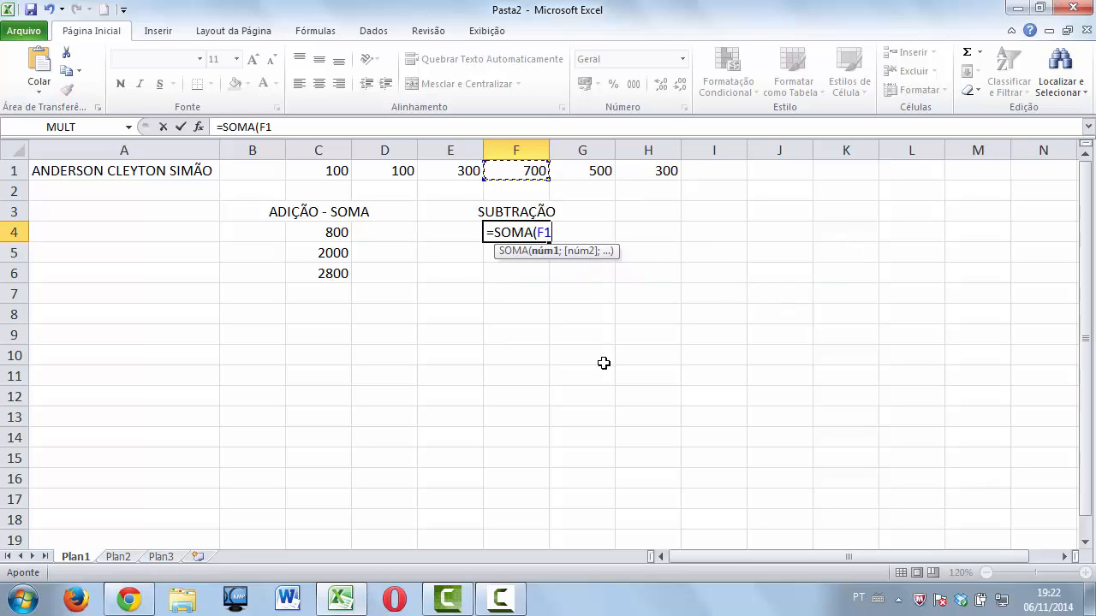
type("-")
left_click(467, 172)
type(")")
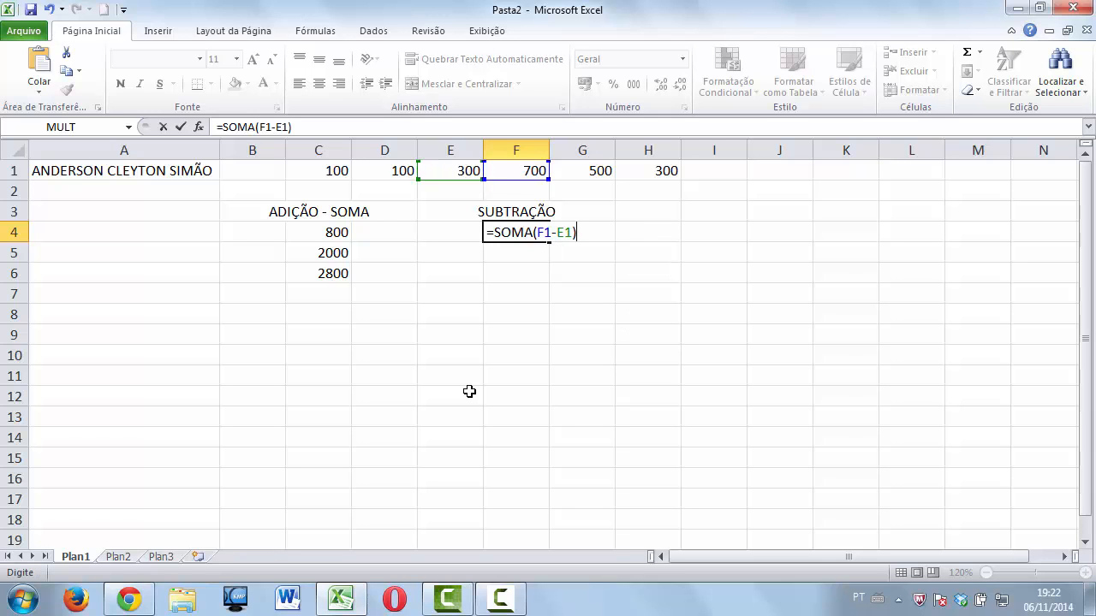
key("Return")
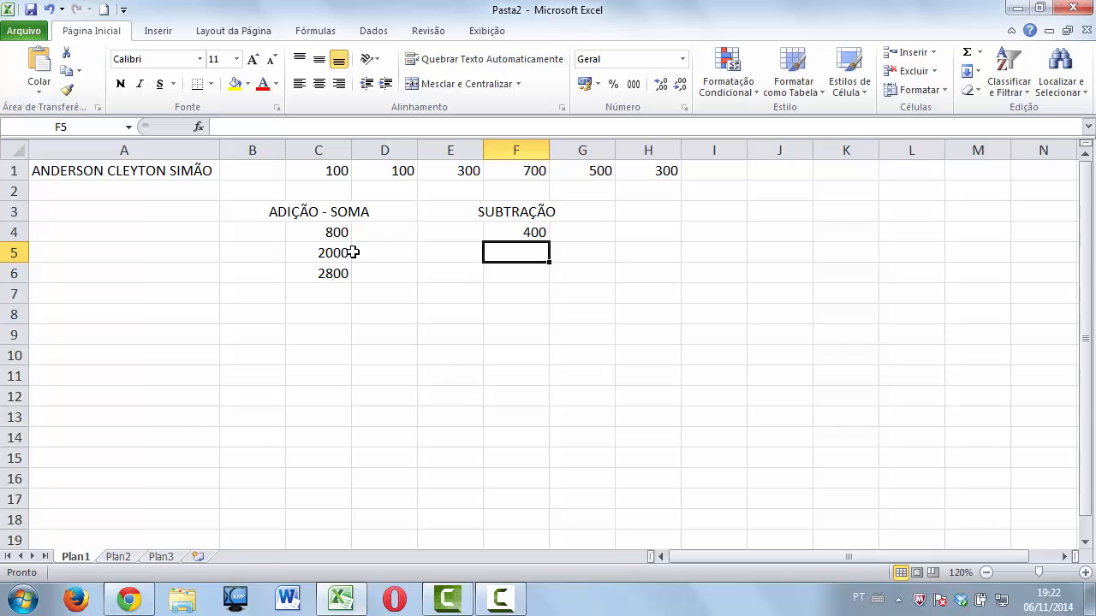
Change the value in D1 to -100.
left_click(371, 177)
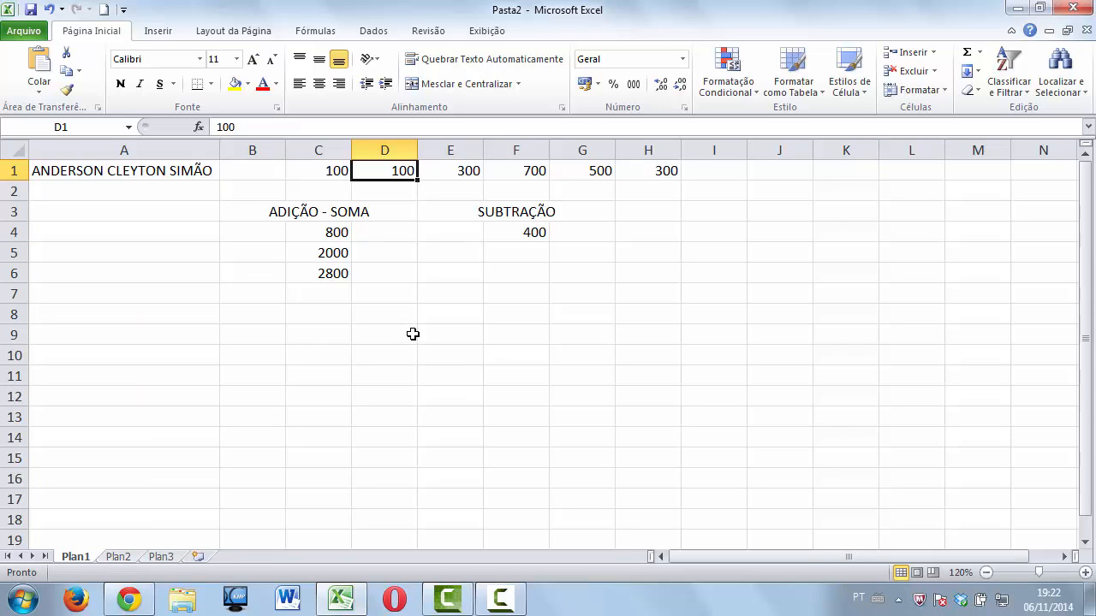
type("-")
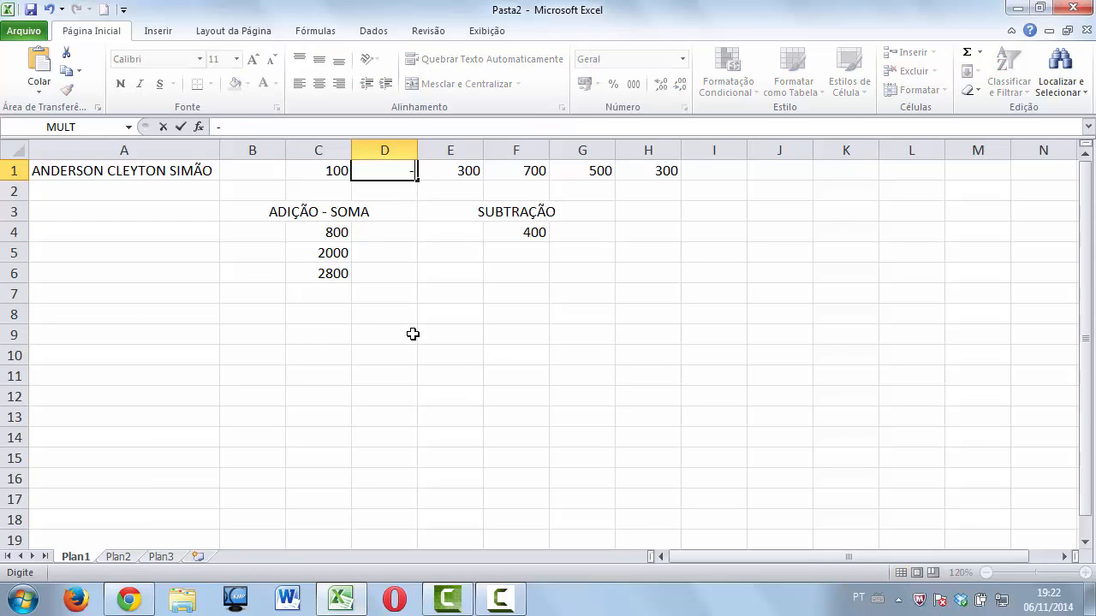
type("100")
key("Return")
Enter a SOMA formula over the range F1 to D1 in F5, showing 900.
left_click(516, 250)
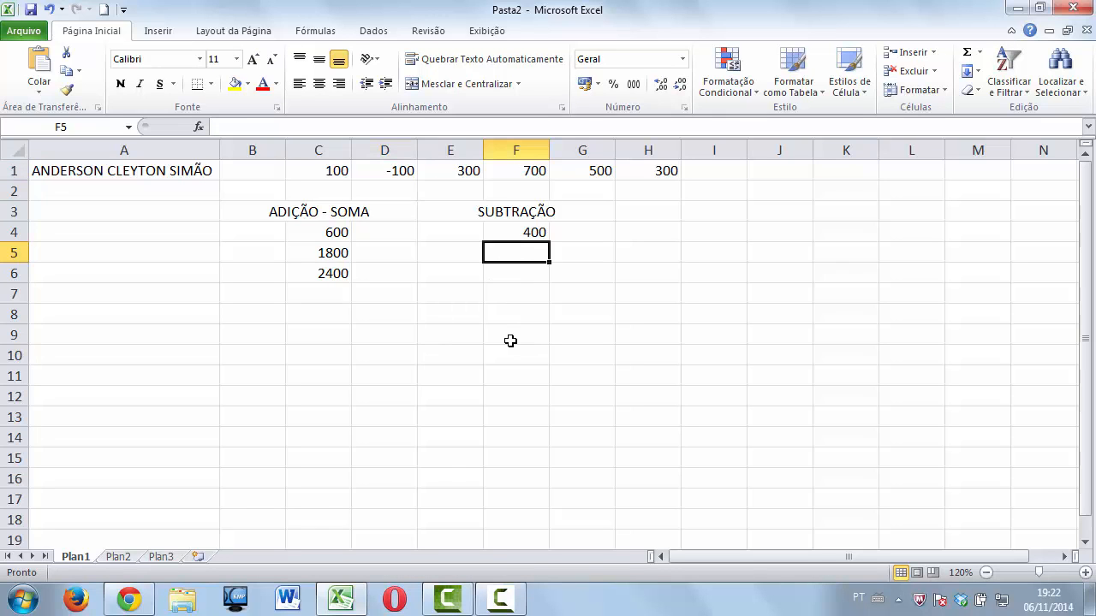
type("=SOMA")
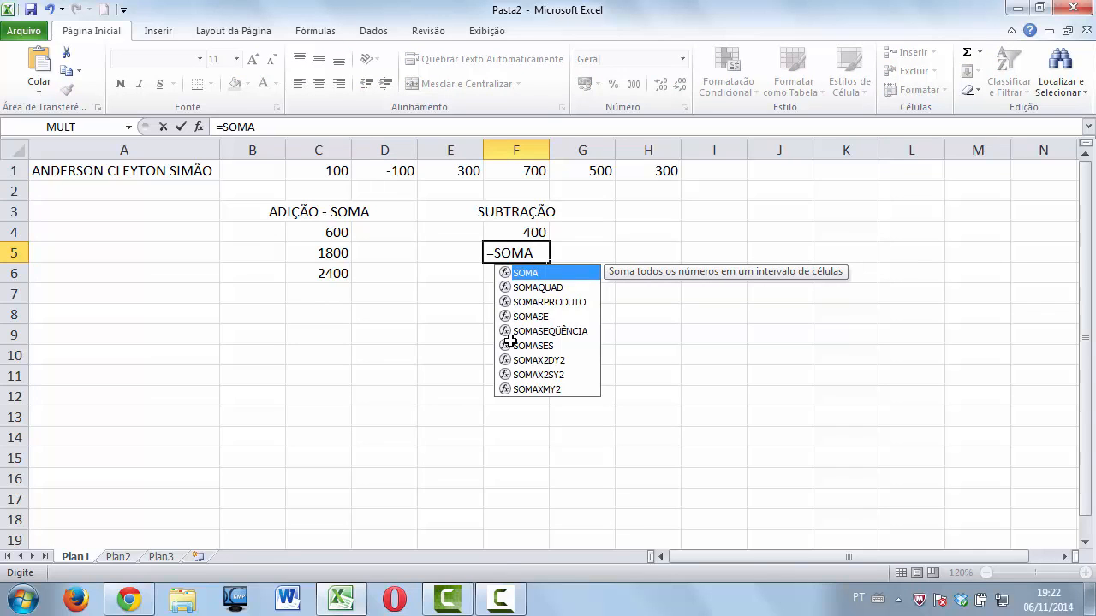
type("(")
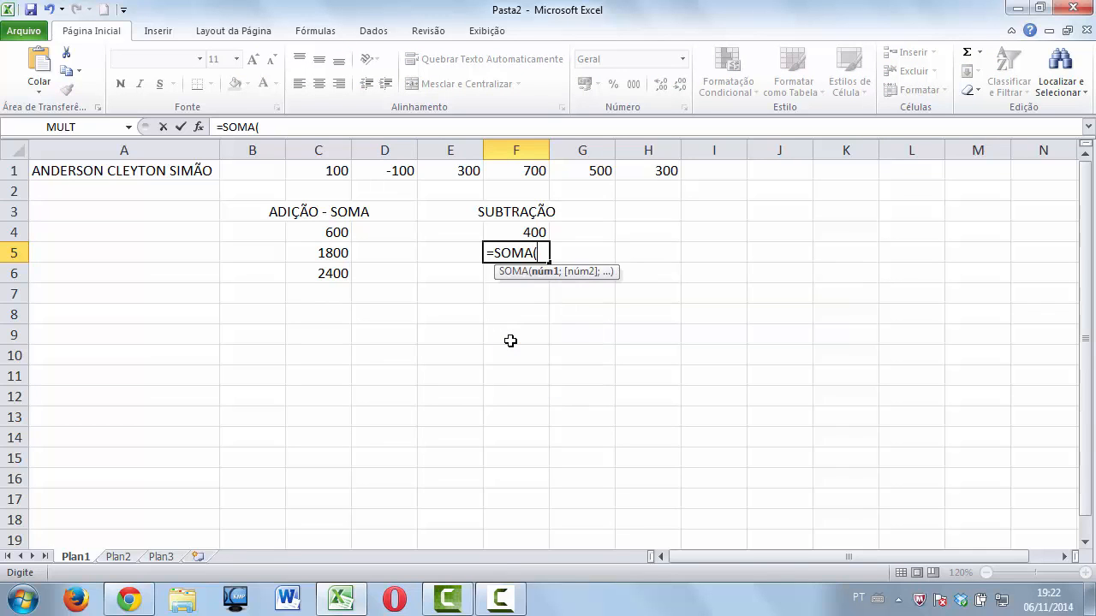
left_click(522, 175)
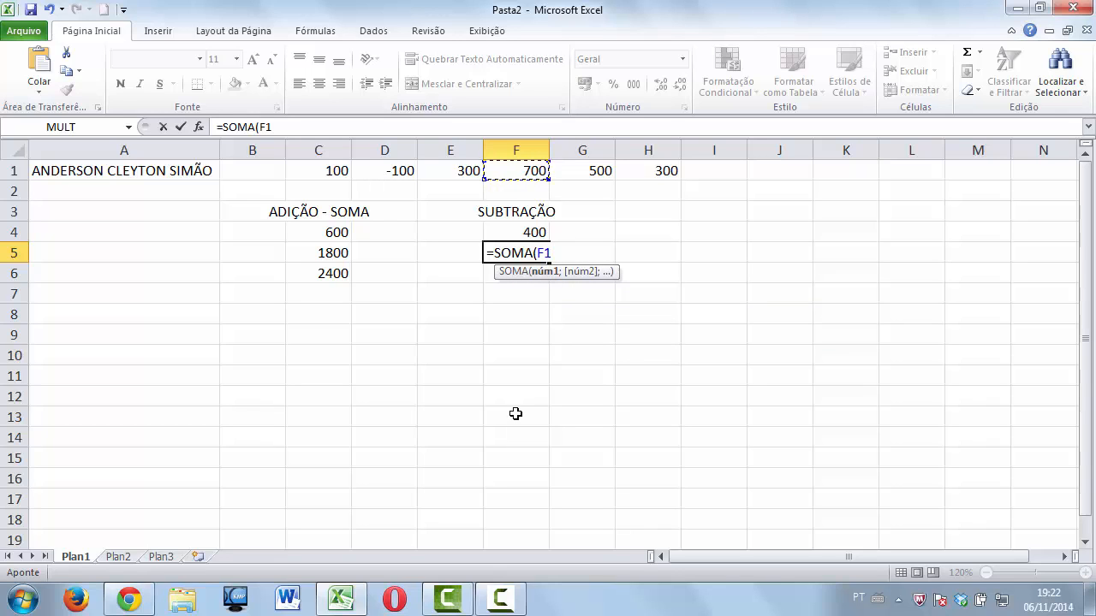
key("F8")
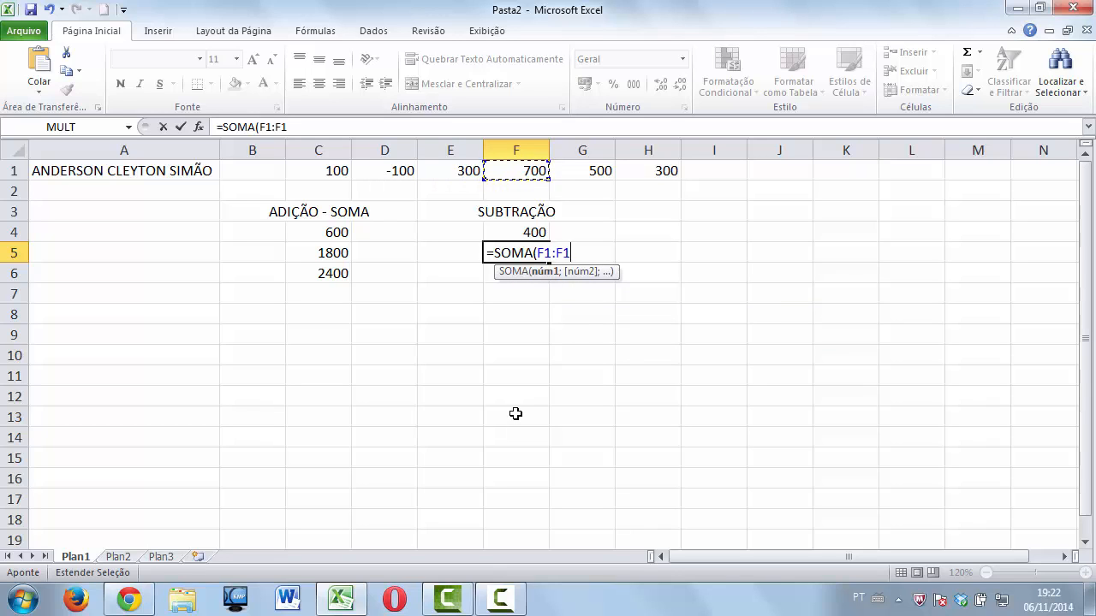
key("BackSpace")
key("BackSpace")
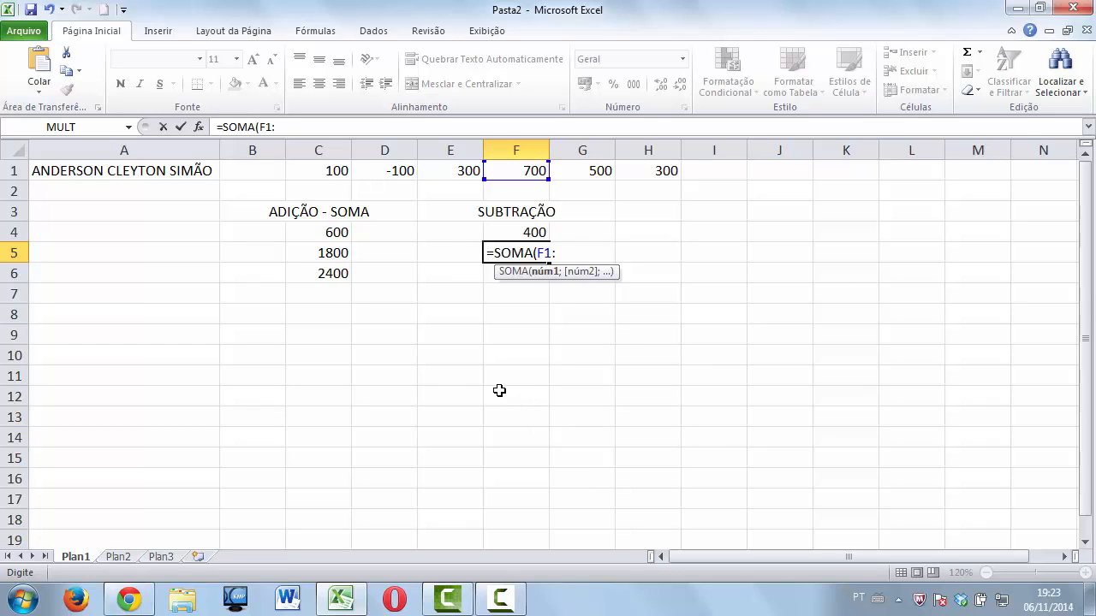
left_click(402, 170)
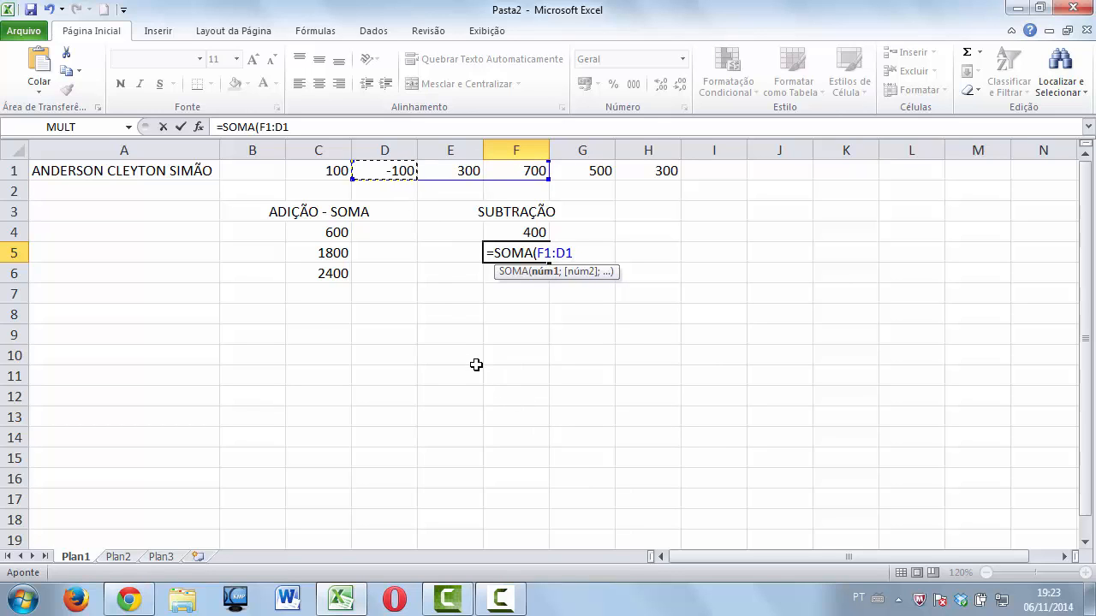
type(")")
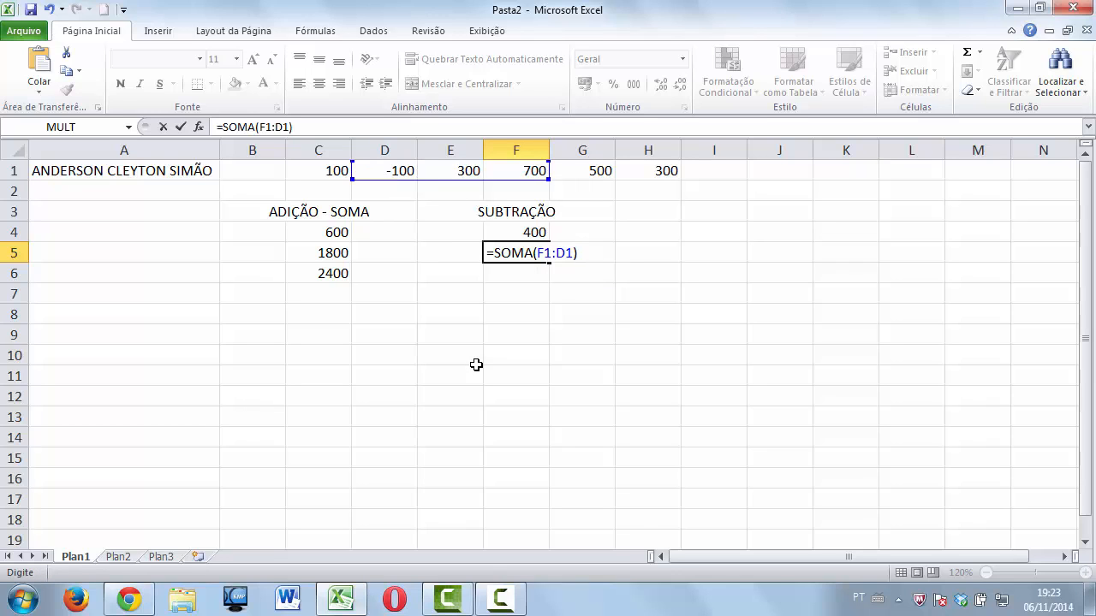
key("Return")
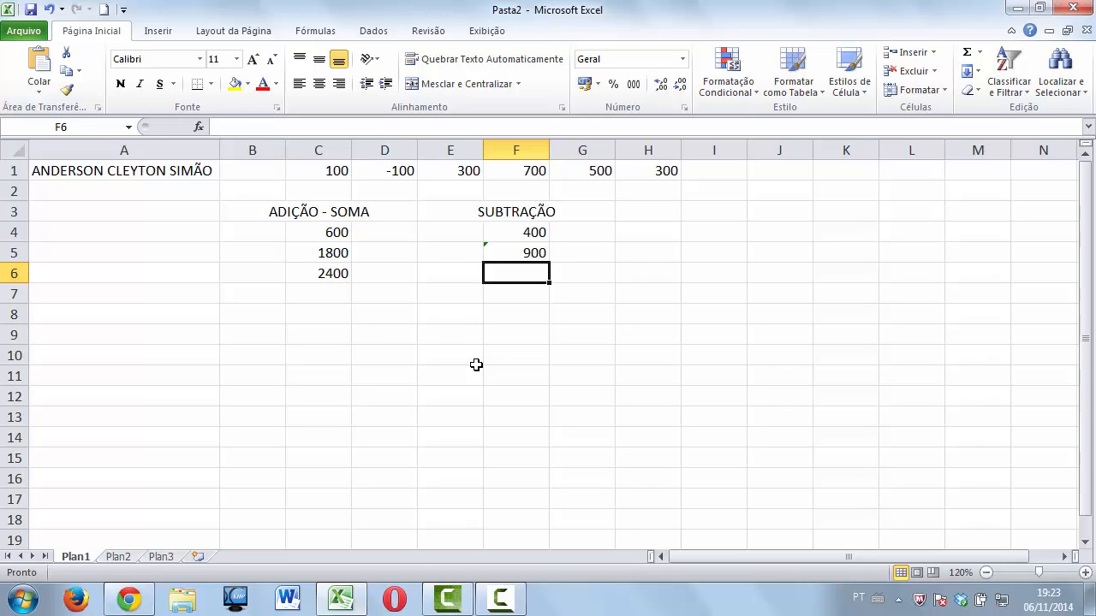
left_click(463, 172)
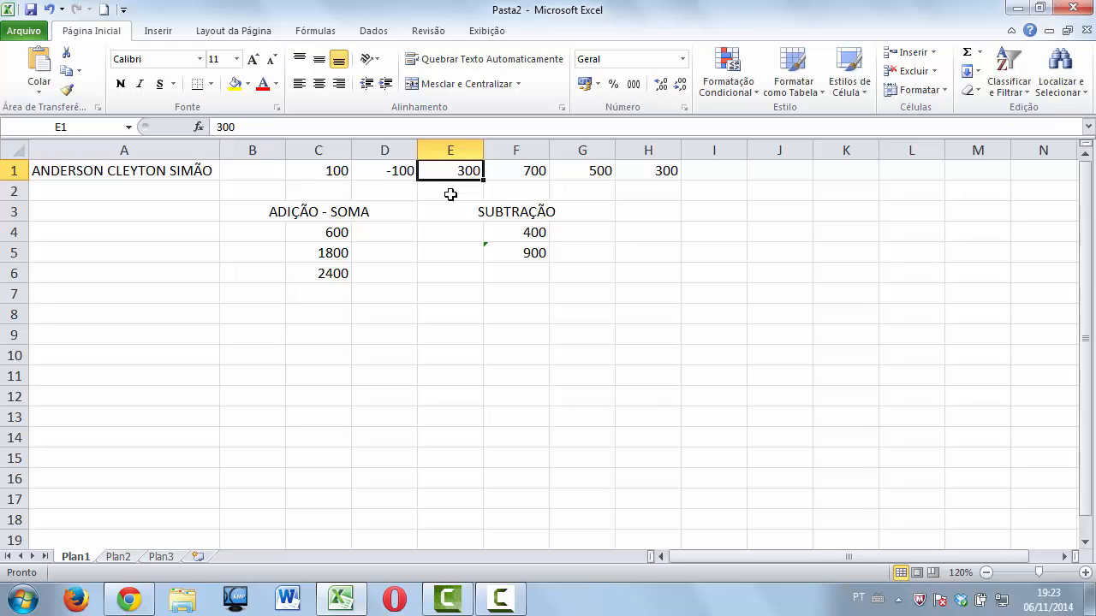
Edit F5's formula to =SOMA(D1-F1) so it shows -800.
left_click(537, 255)
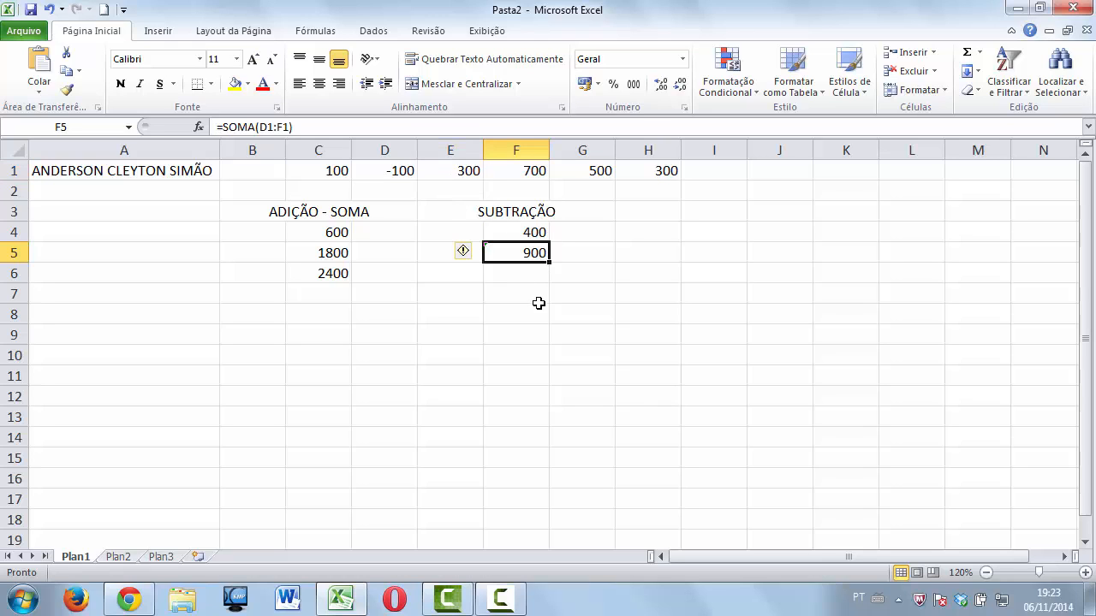
left_click(476, 174)
left_click(525, 254)
left_click(277, 126)
key("BackSpace")
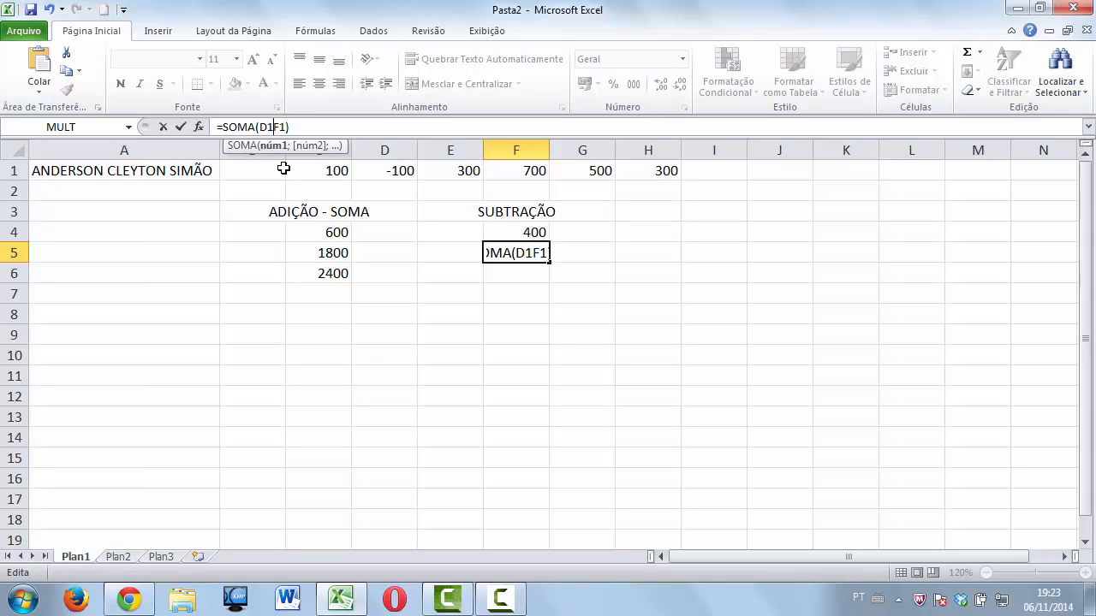
type("-")
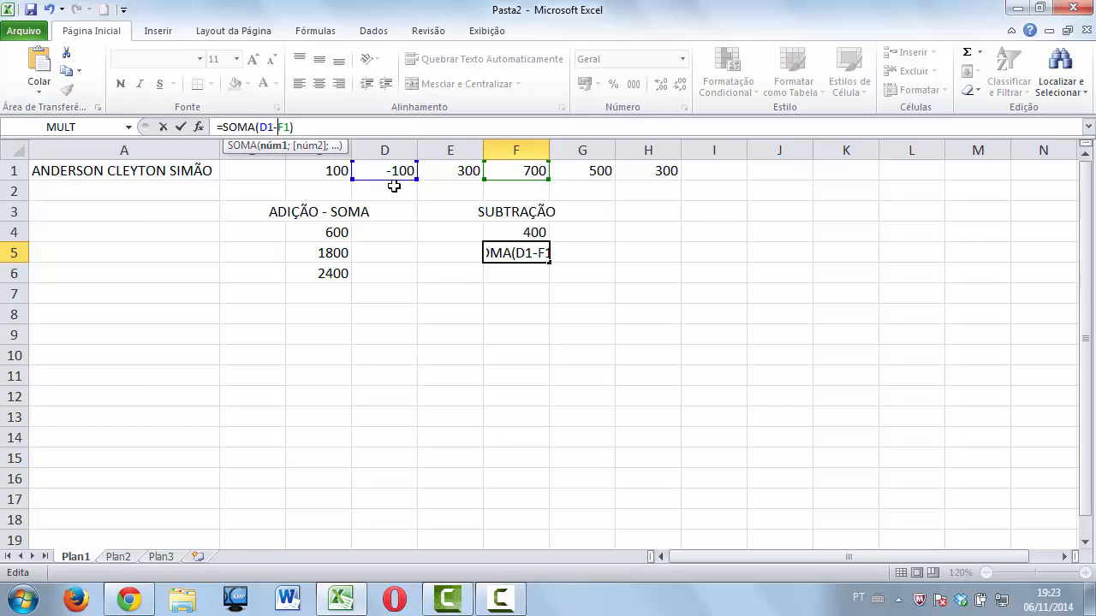
key("Return")
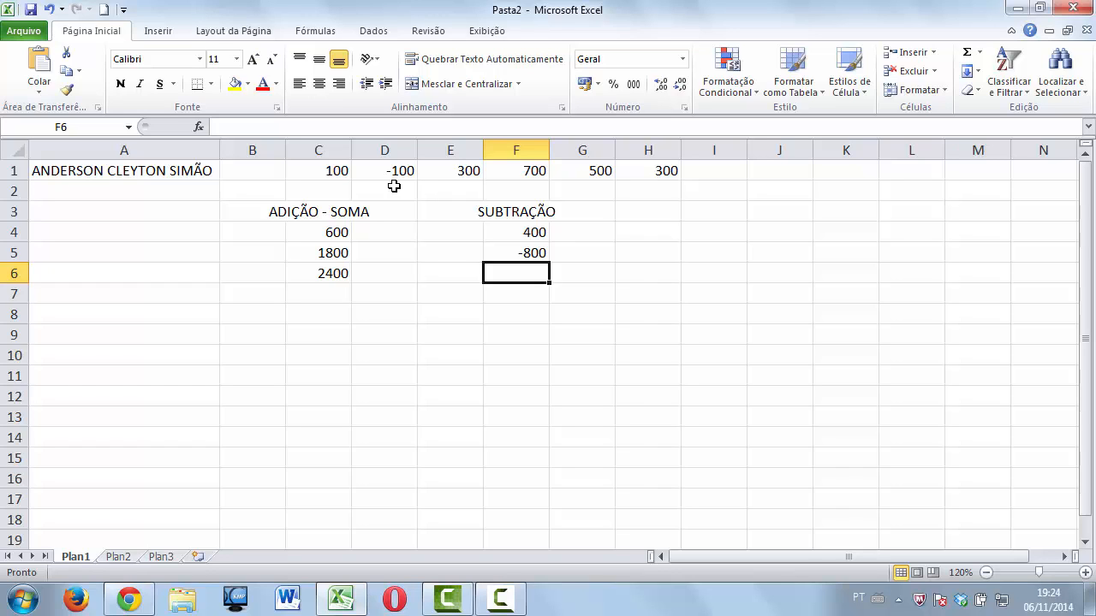
left_click(495, 251)
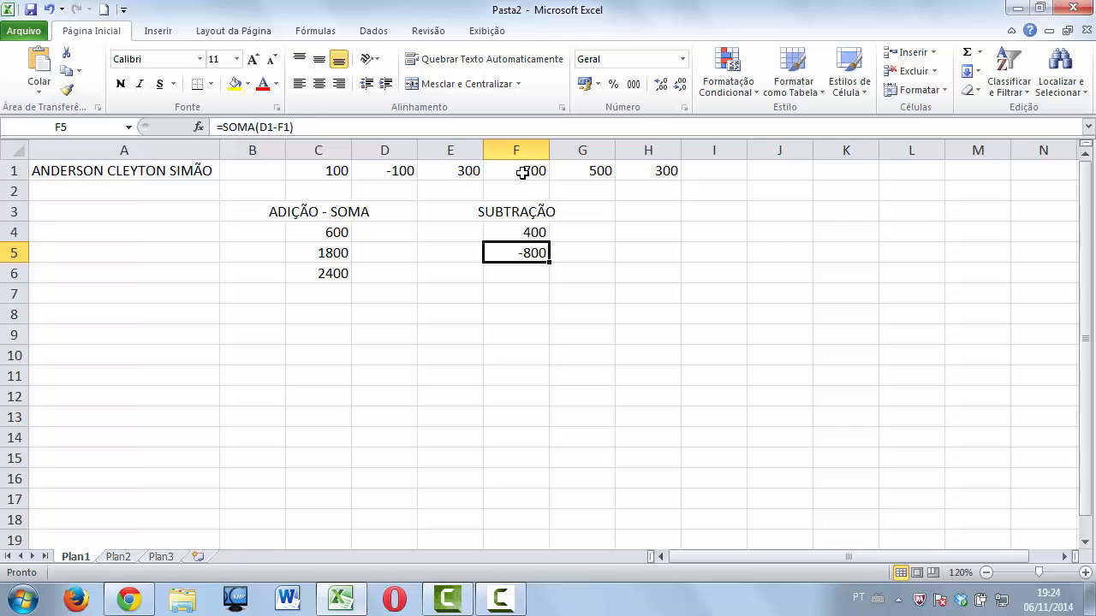
Change F5's formula to =SOMA(F1-D1) so the subtraction shows 800.
left_click(267, 126)
key("BackSpace")
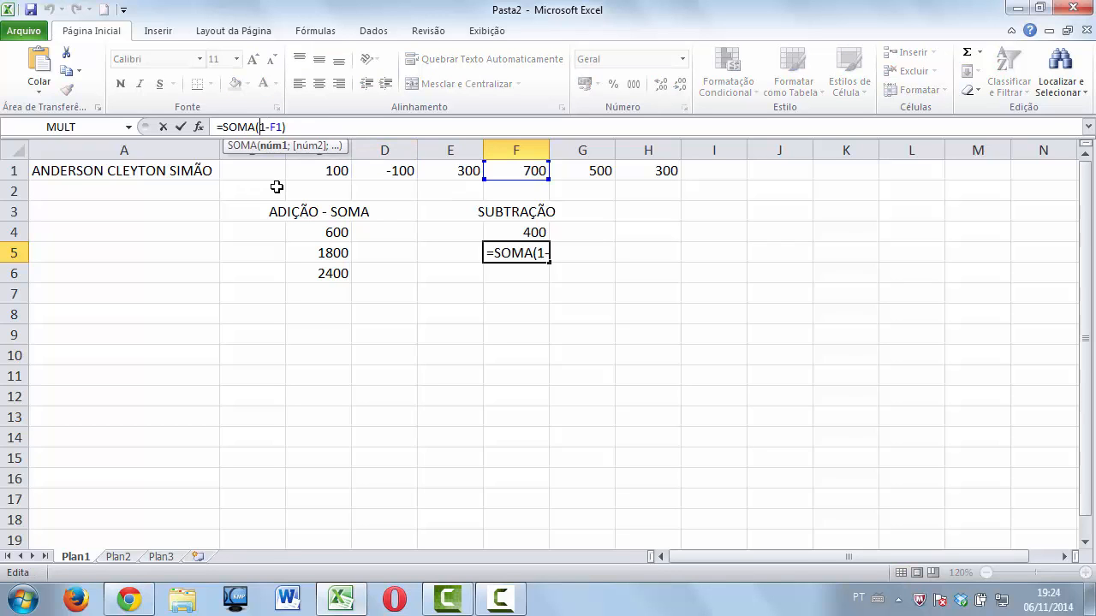
type("F")
left_click(280, 128)
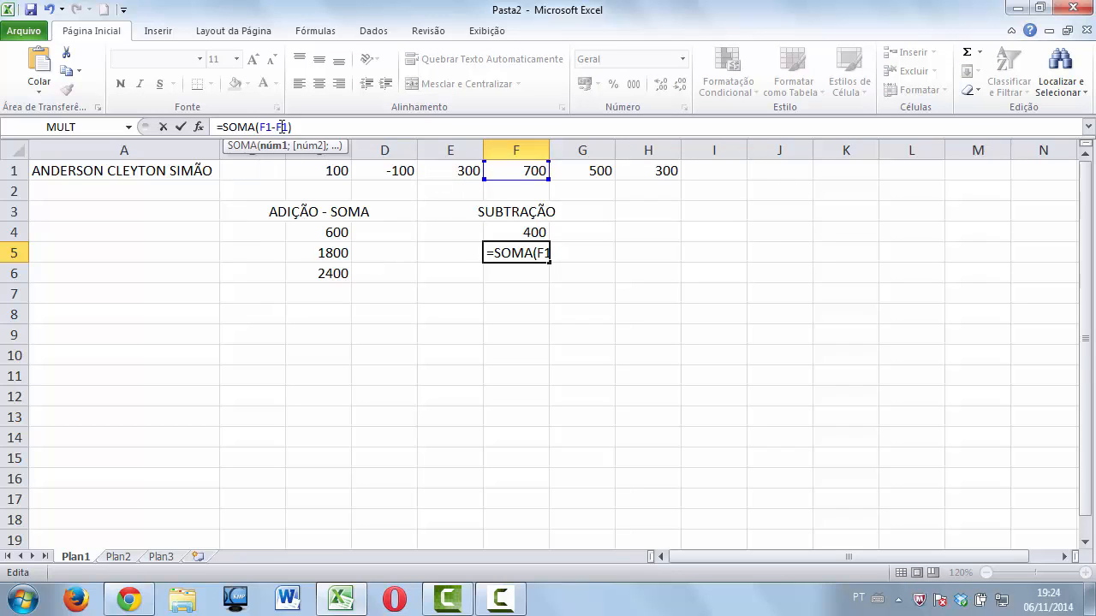
key("BackSpace")
type("D")
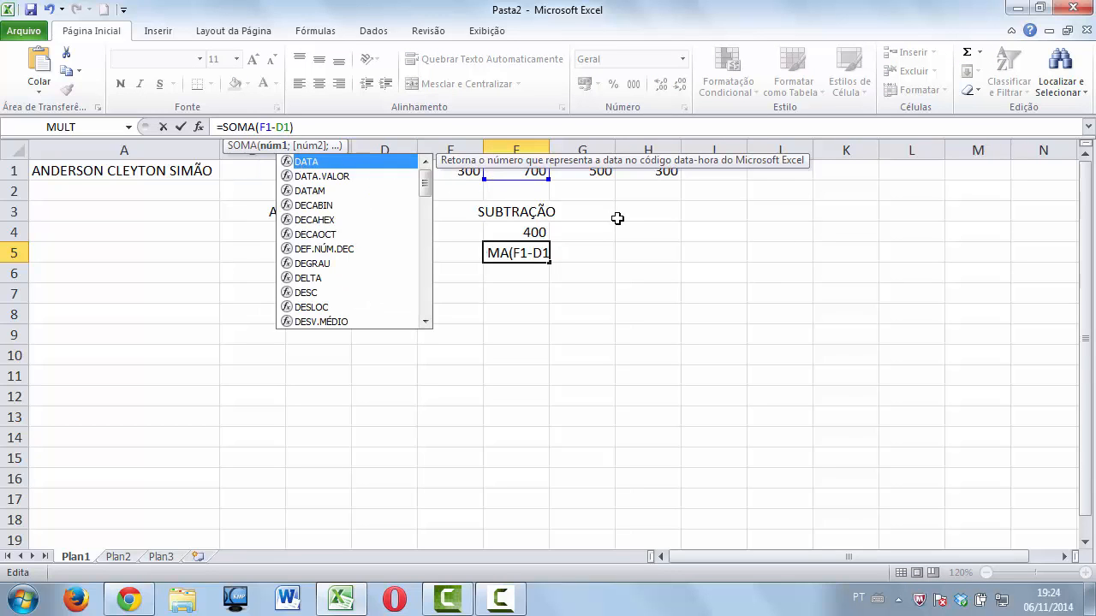
key("Return")
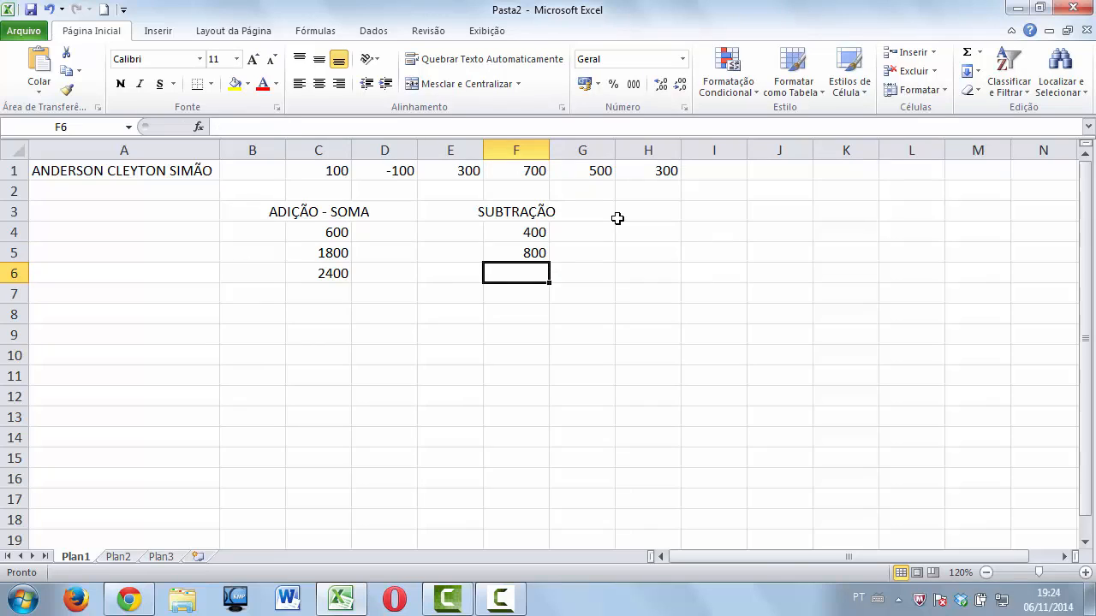
left_click(538, 252)
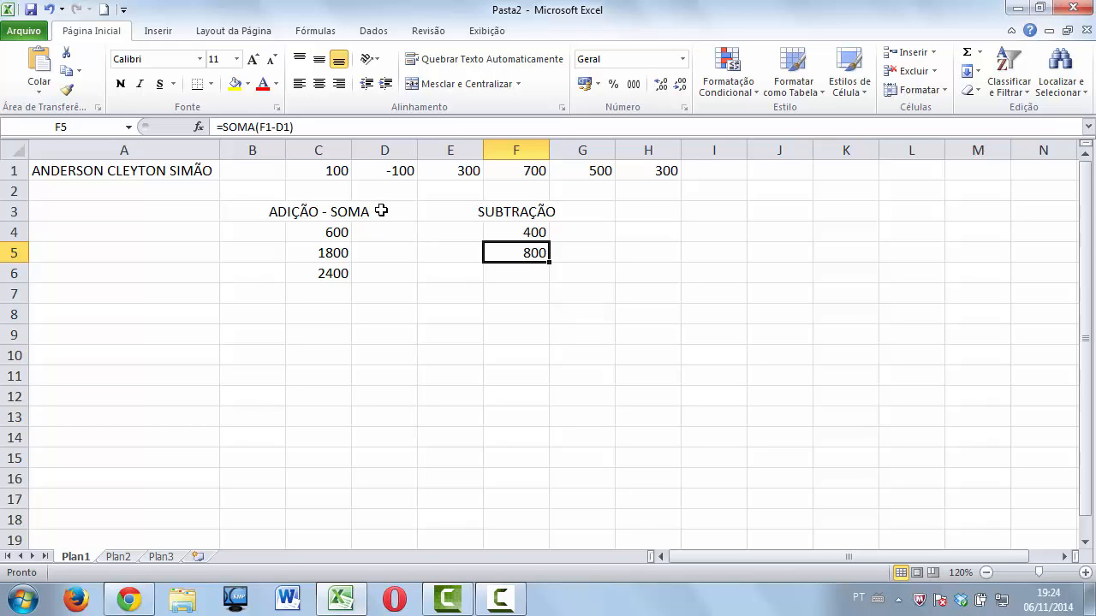
left_click(391, 172)
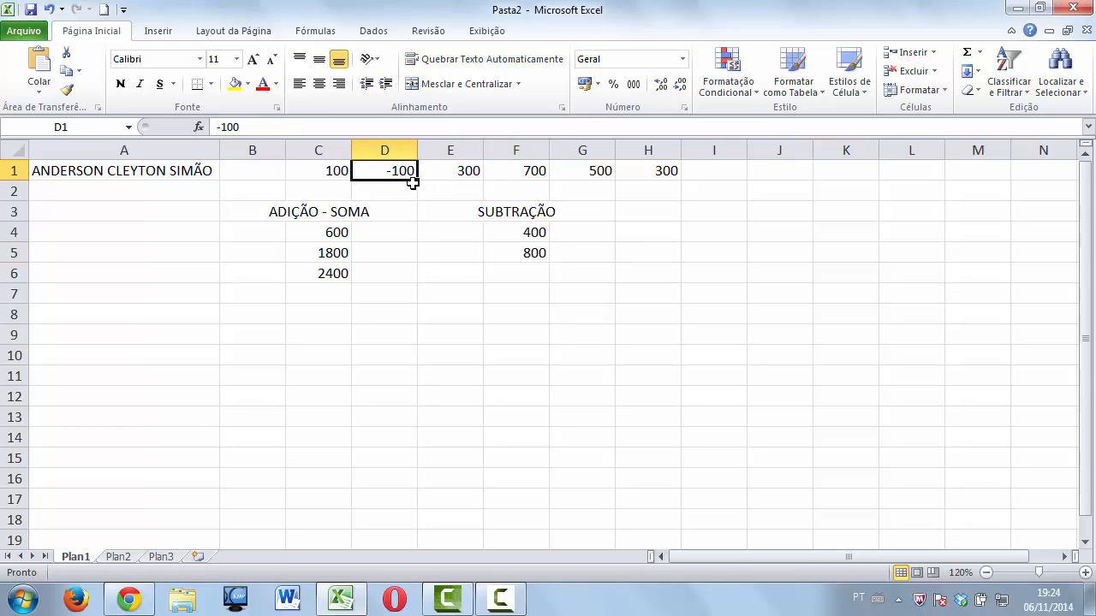
left_click(508, 251)
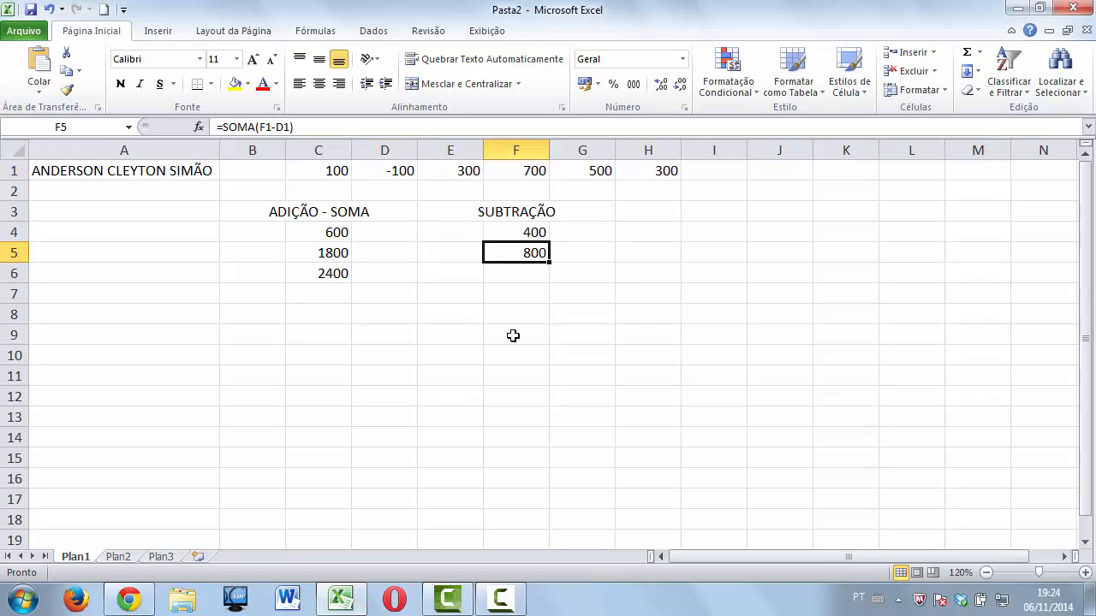
key("Delete")
left_click(407, 171)
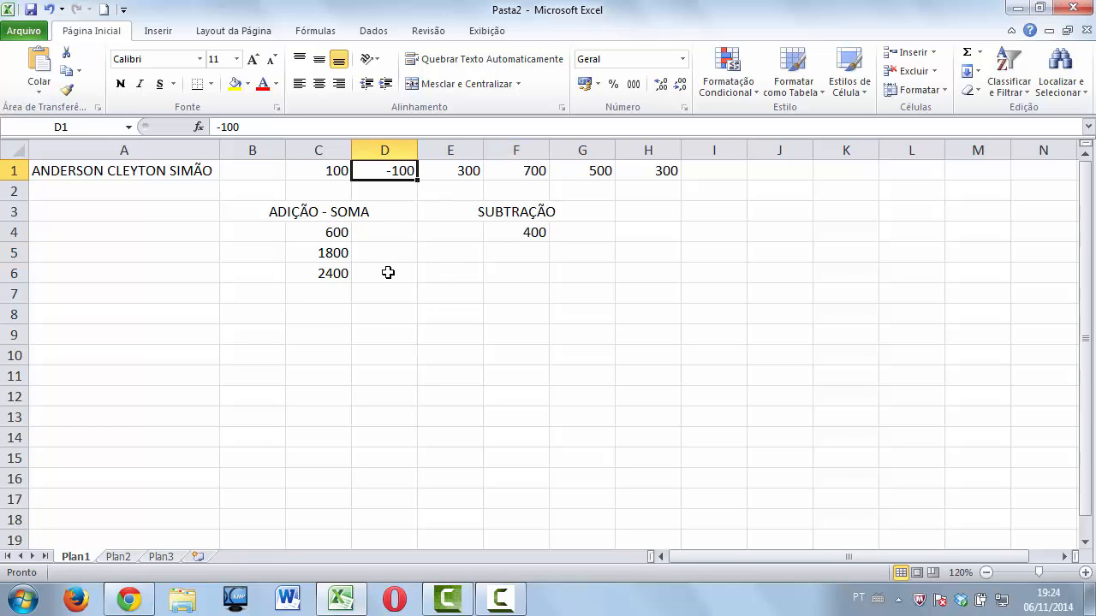
type("100")
key("Return")
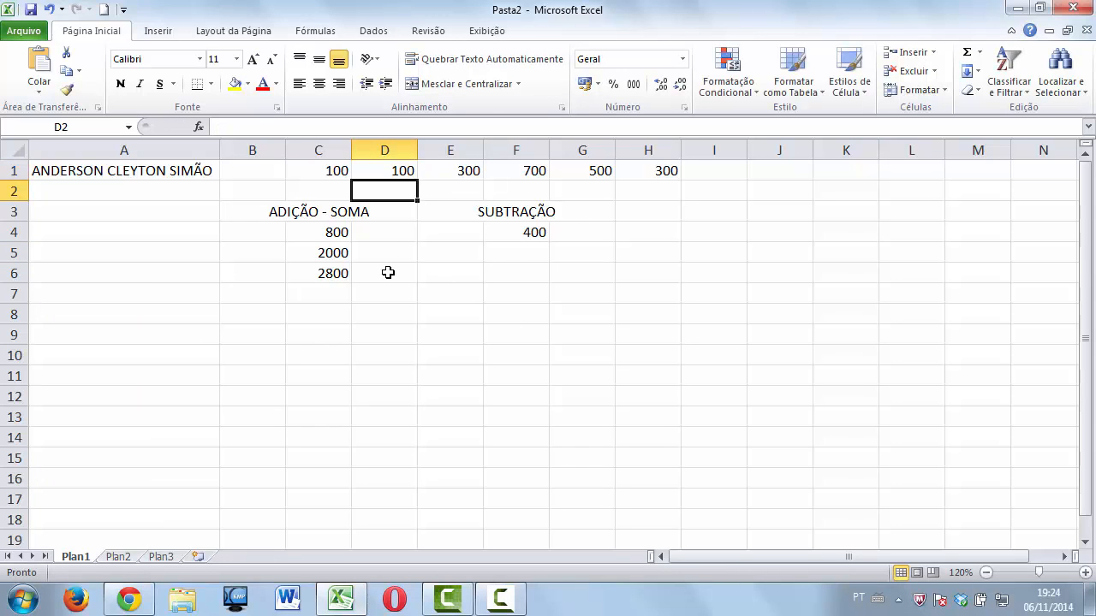
left_click(491, 253)
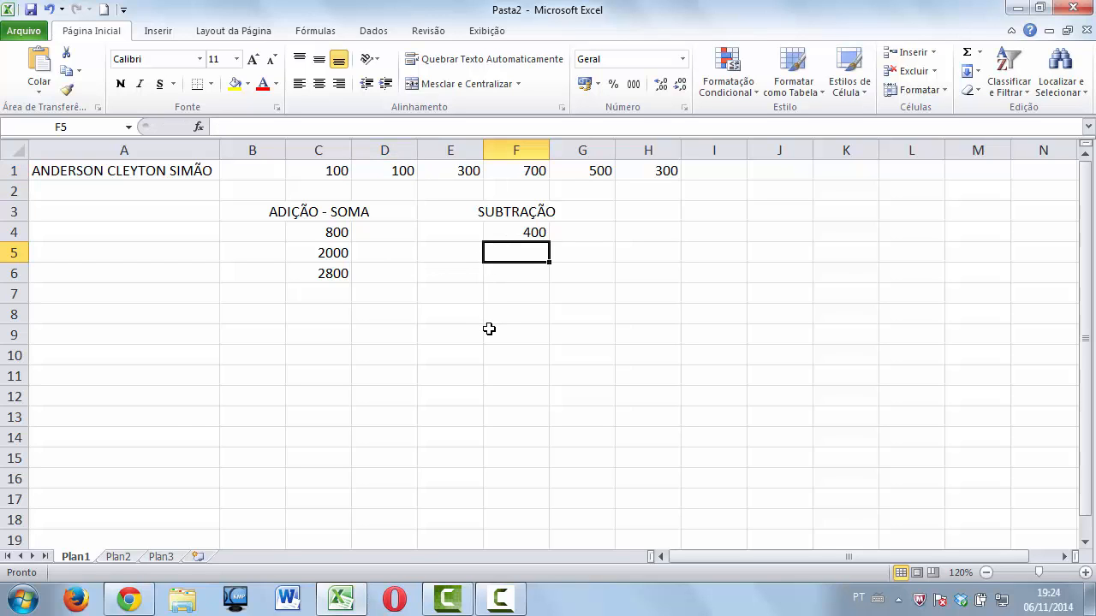
type("=SOMA")
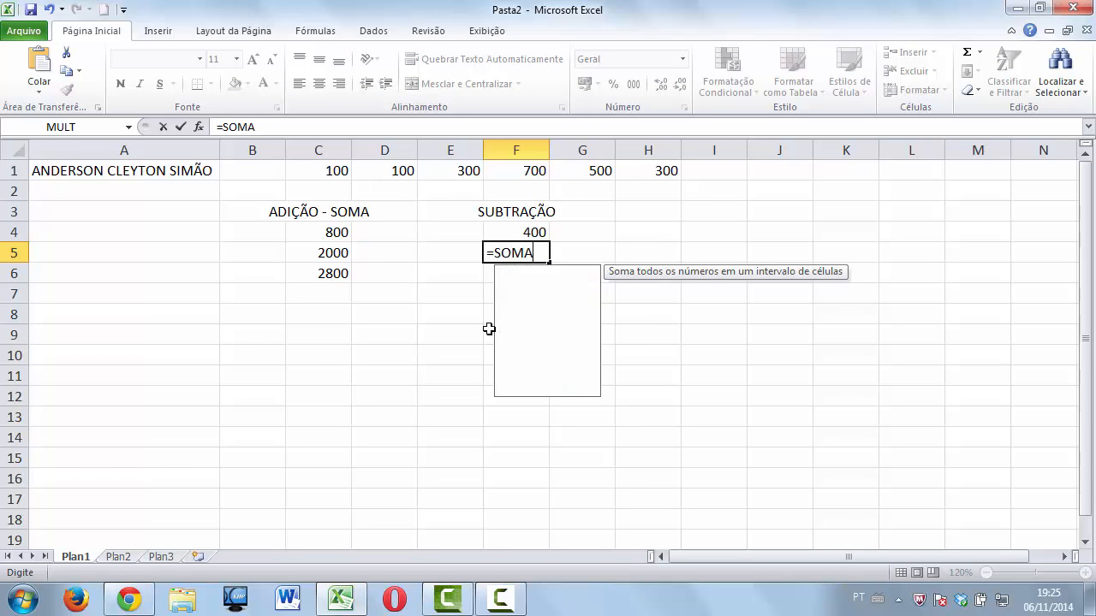
type("(")
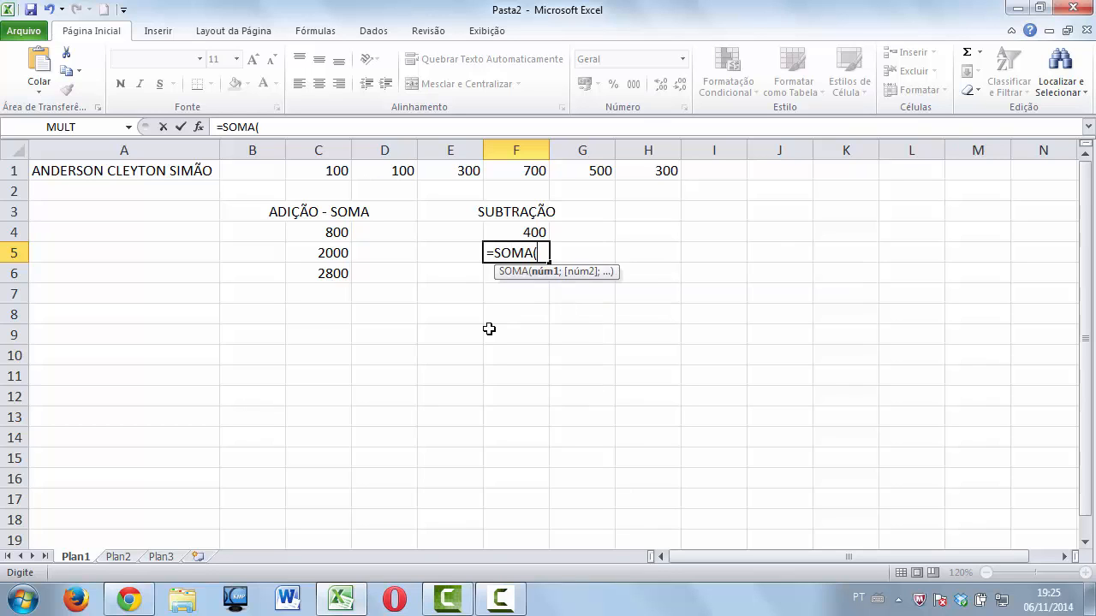
type("F1-D1)")
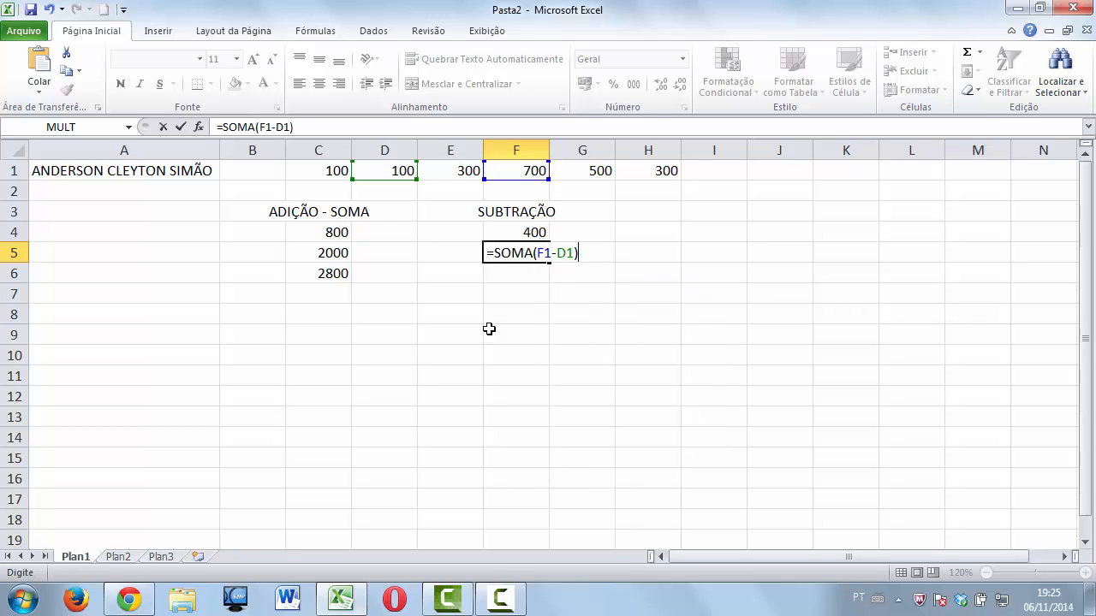
key("Return")
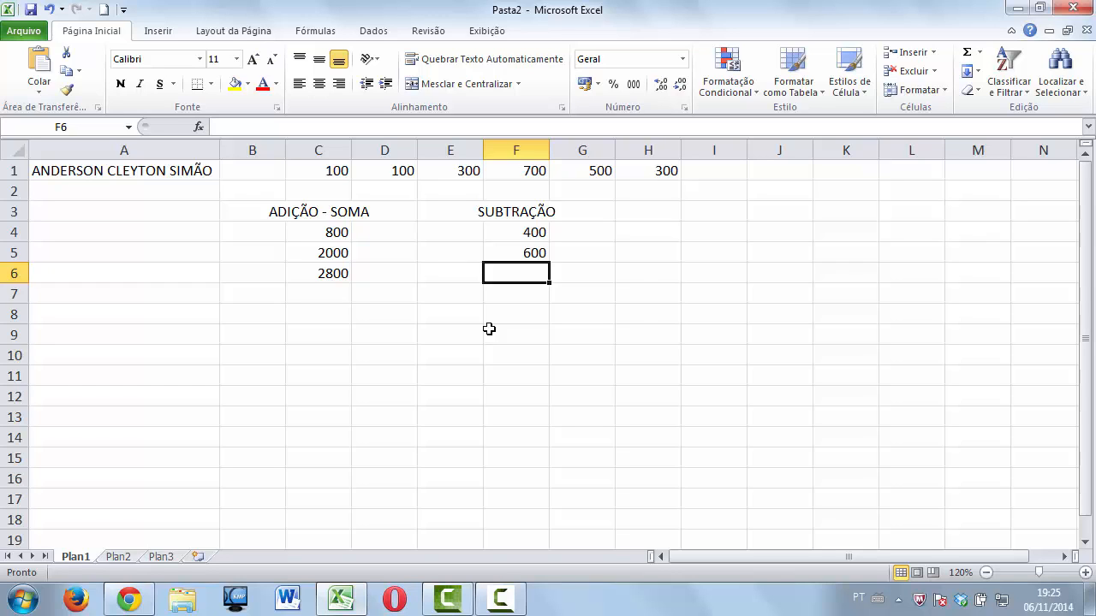
left_click(399, 170)
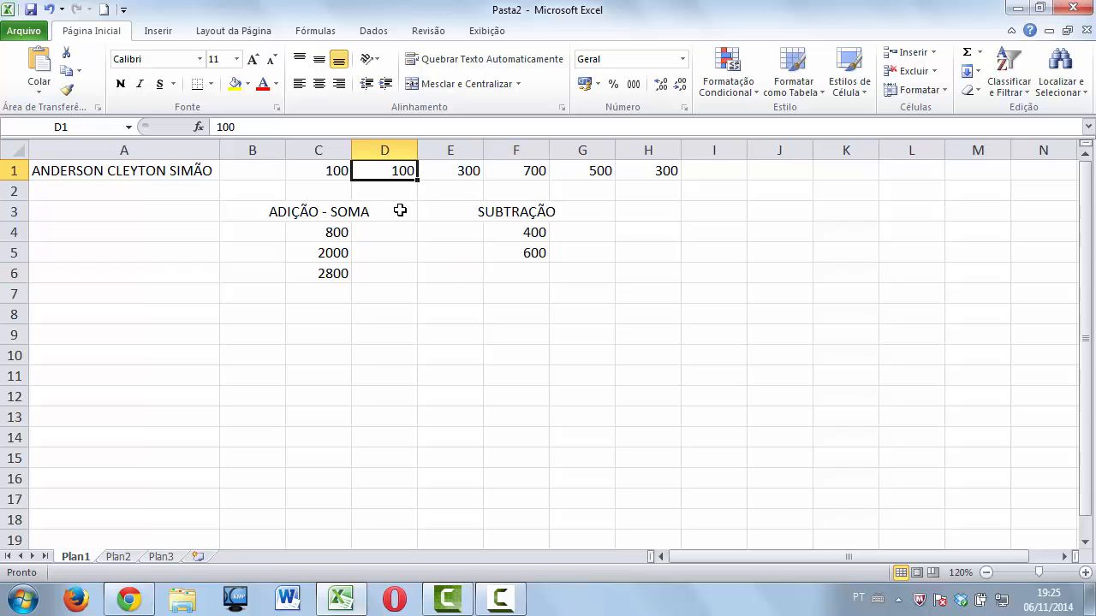
type("-100")
key("Return")
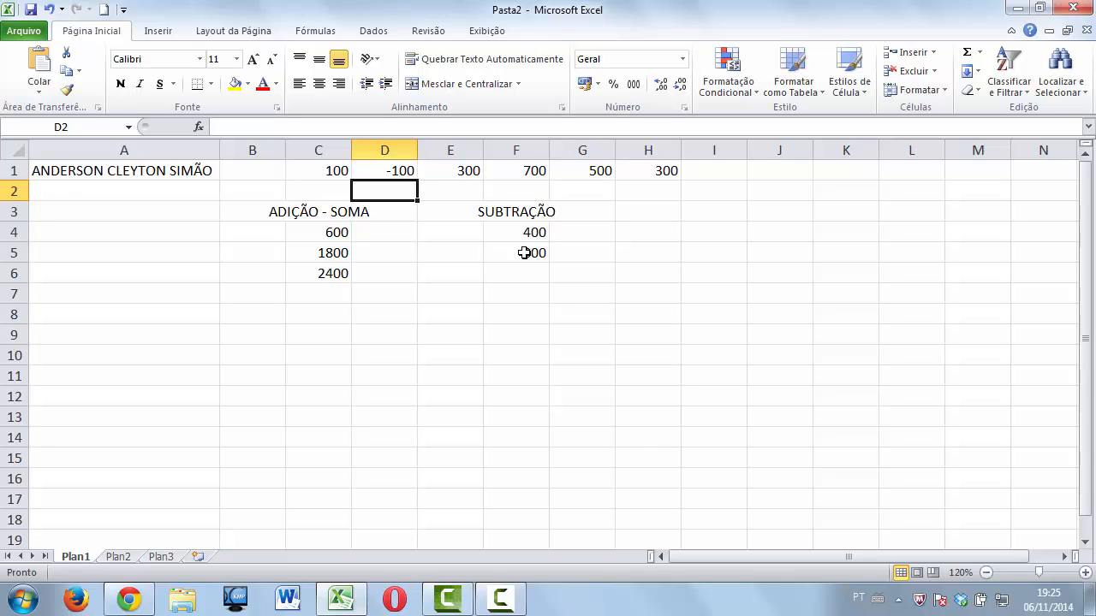
left_click(400, 175)
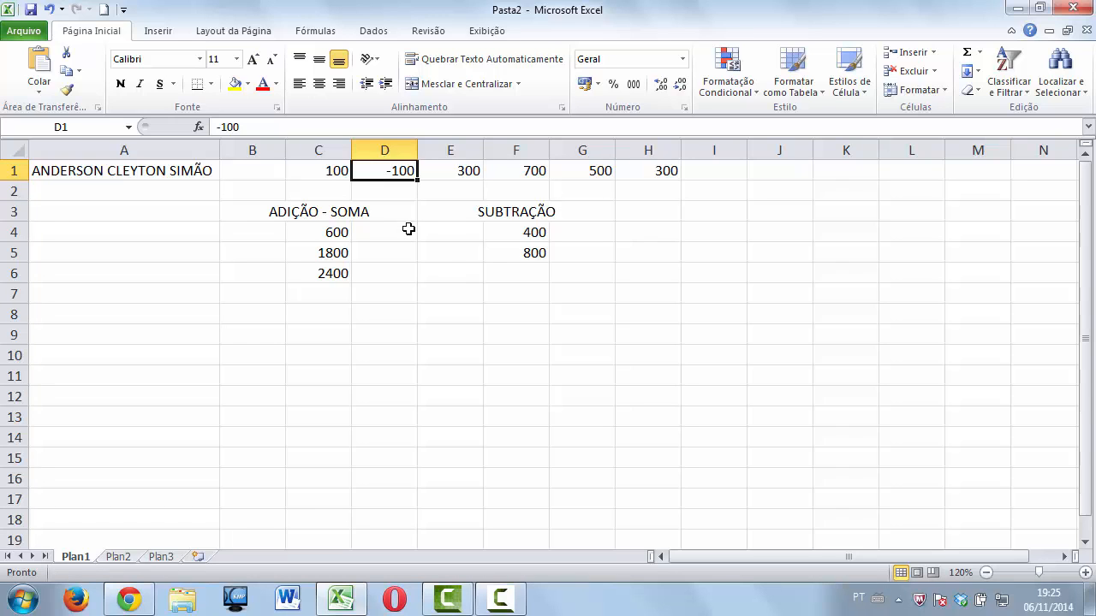
type("100")
key("Return")
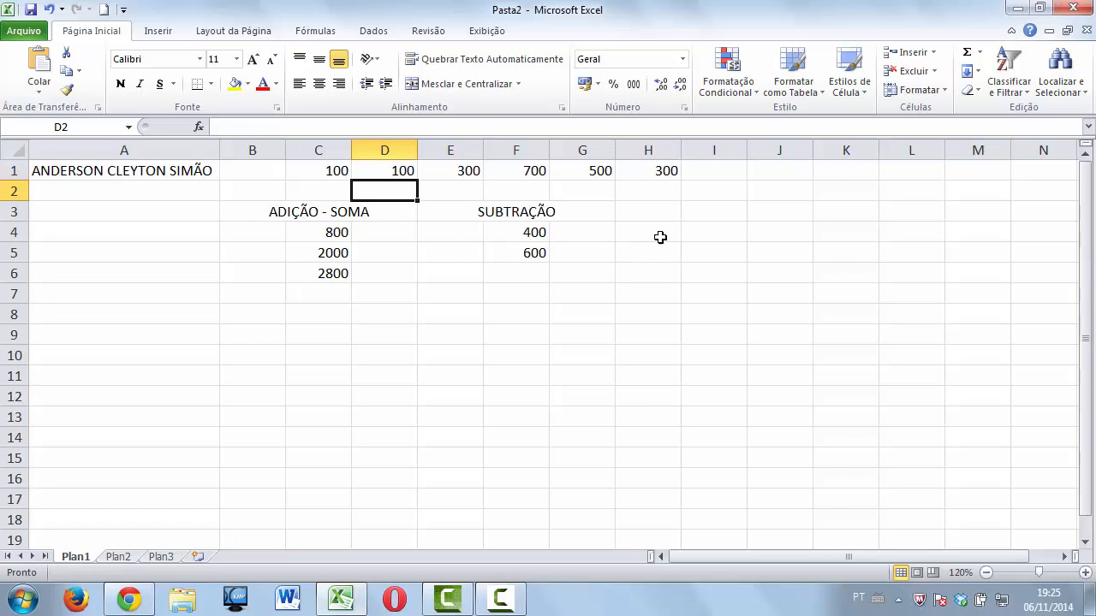
Merge and centre H3:J3 and enter the heading MULTIPLICAÇÃO.
left_click_drag(673, 208, 753, 212)
left_click(458, 83)
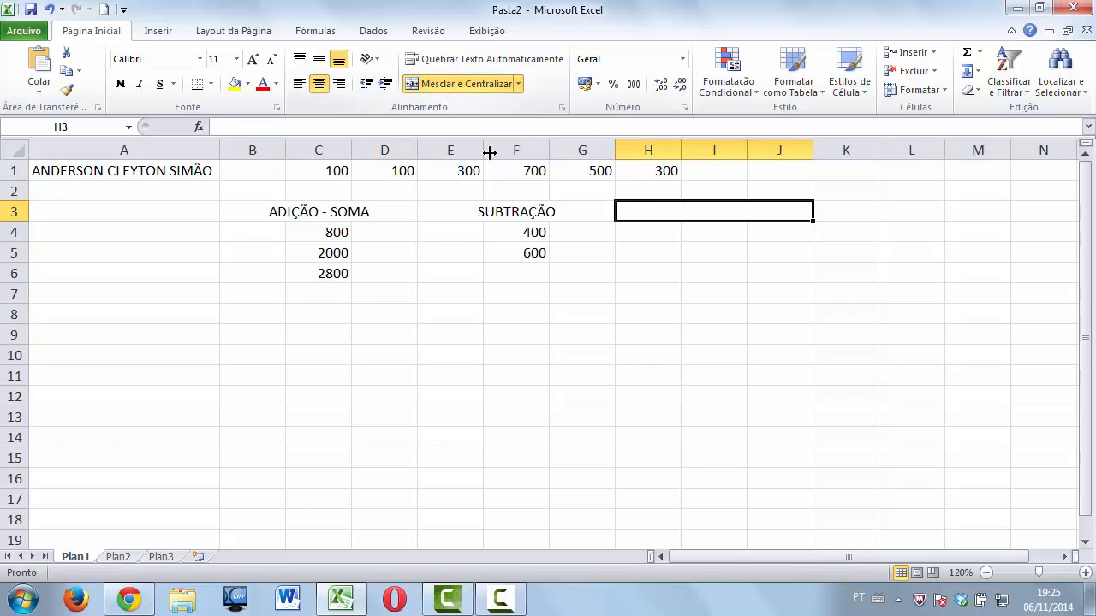
type("MUL")
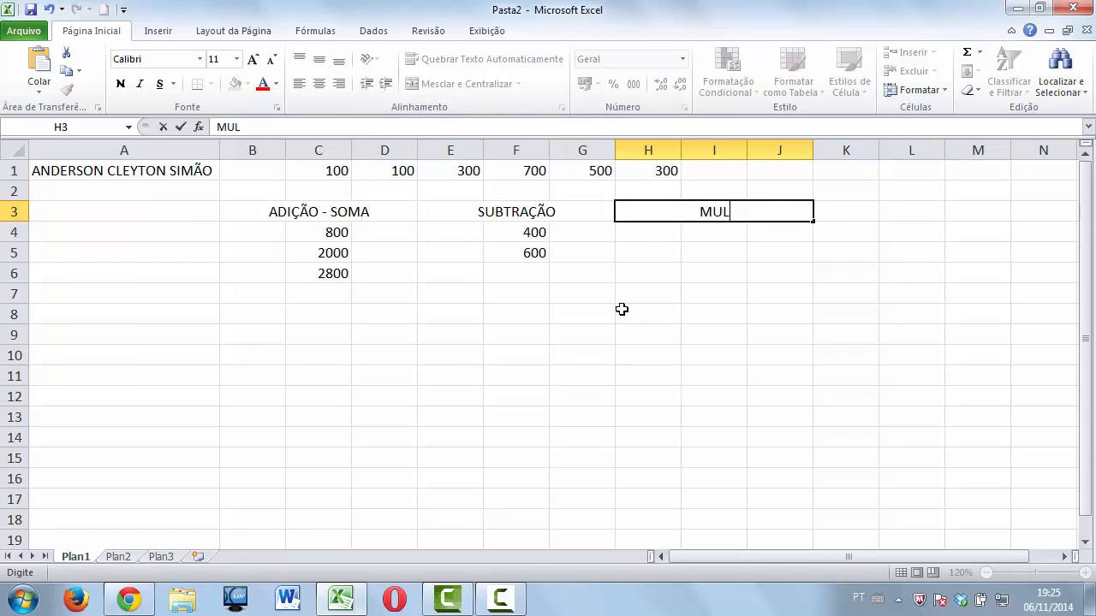
type("TIPLICAÇÃO")
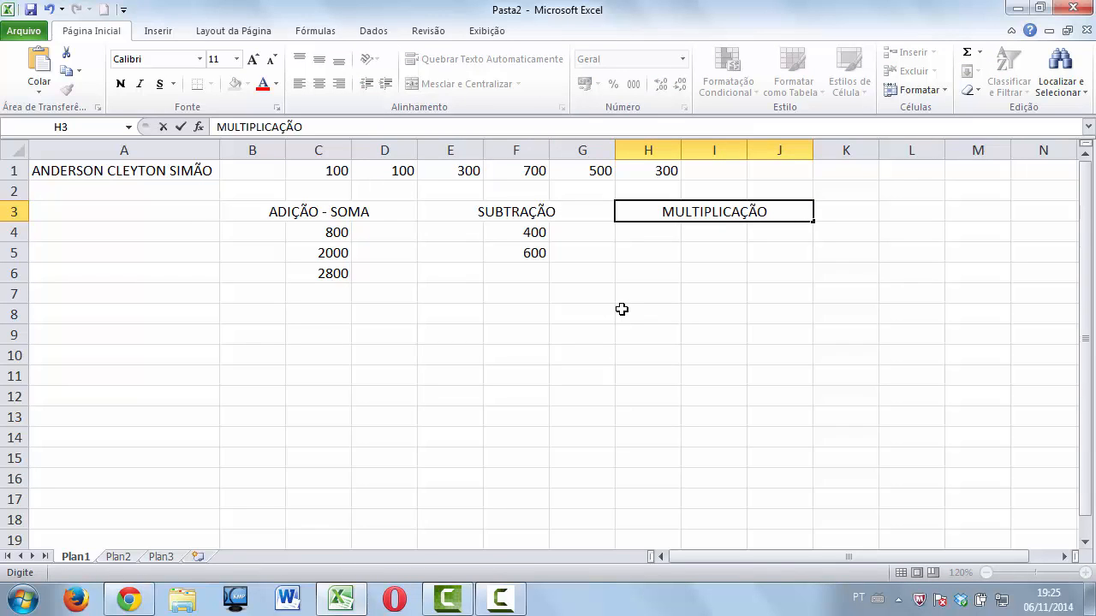
left_click(698, 234)
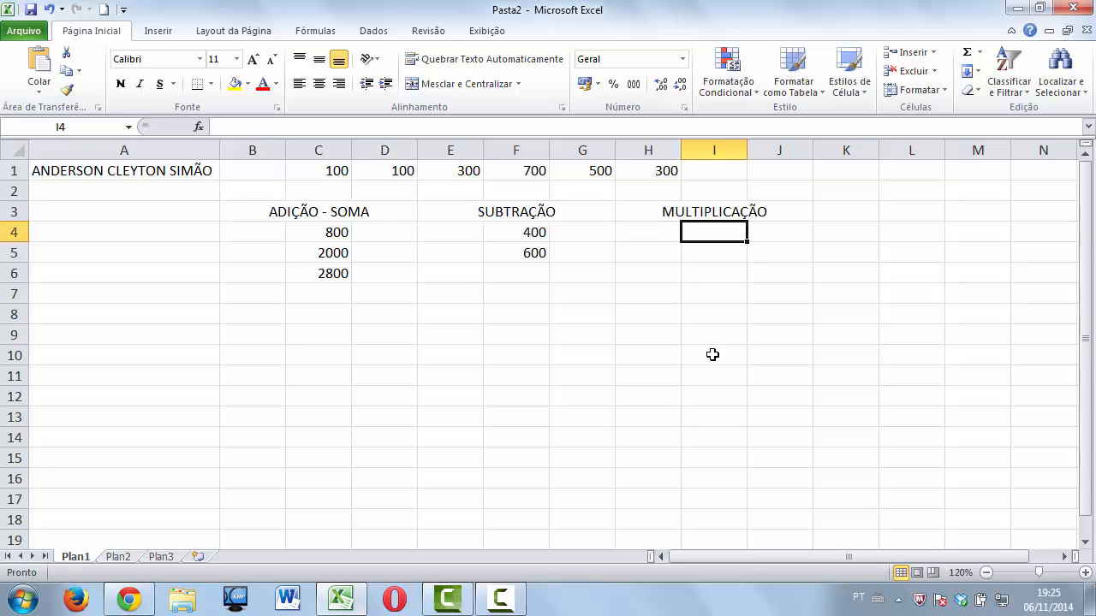
left_click(981, 53)
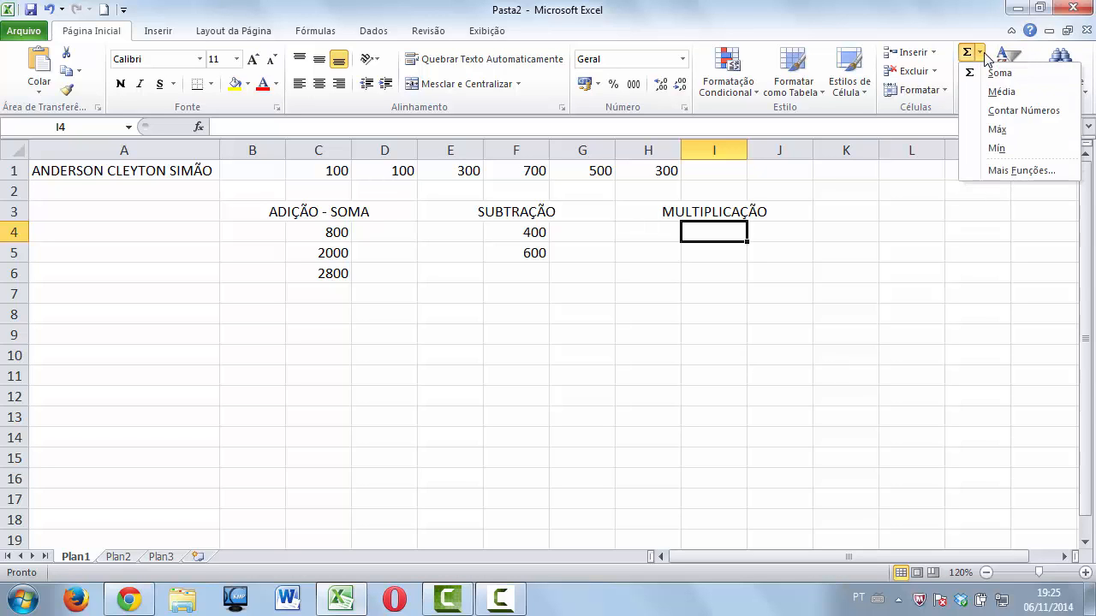
Pick MULT from the full function list for I4, leaving its arguments dialog open.
left_click(1019, 171)
left_click(748, 207)
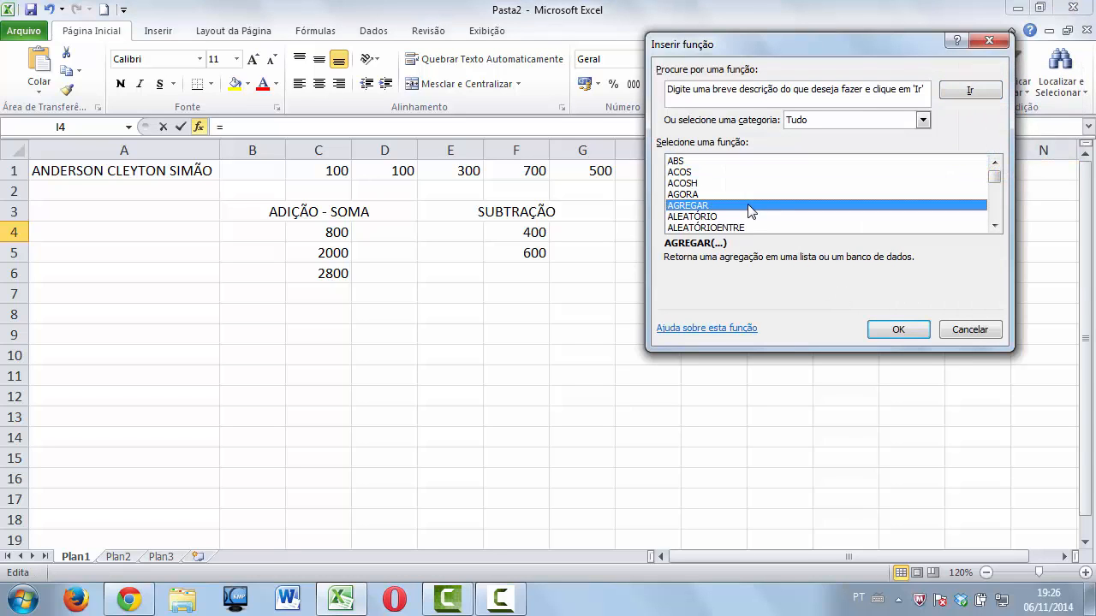
key("m")
key("Down")
key("Down")
key("Down")
key("Down")
key("Down")
key("Down")
key("Down")
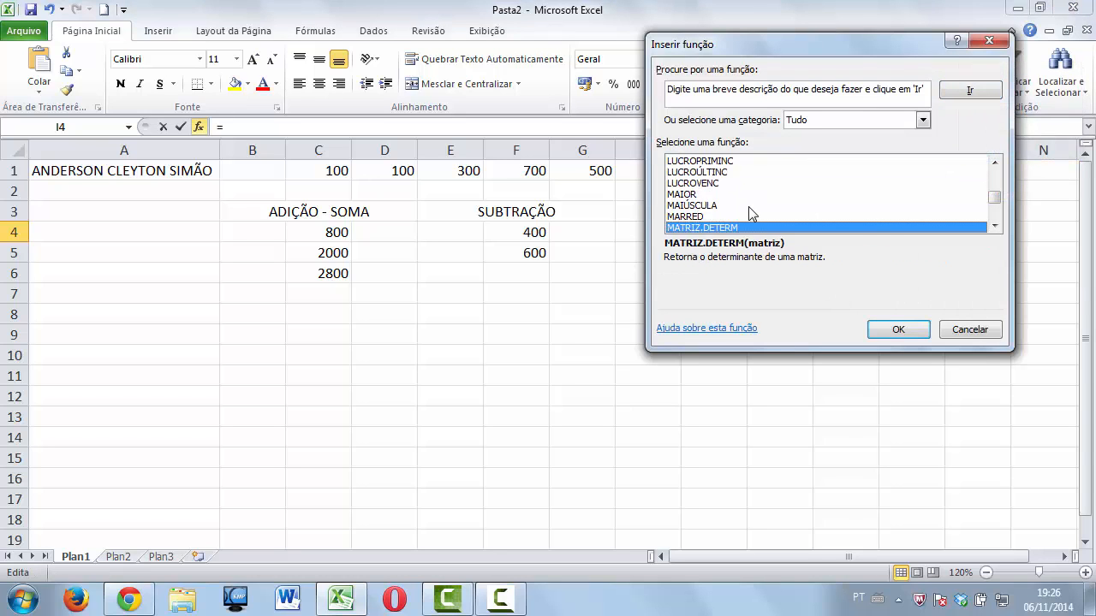
key("Down")
key("Down")
key("Down")
key("Down")
key("Down")
key("Down")
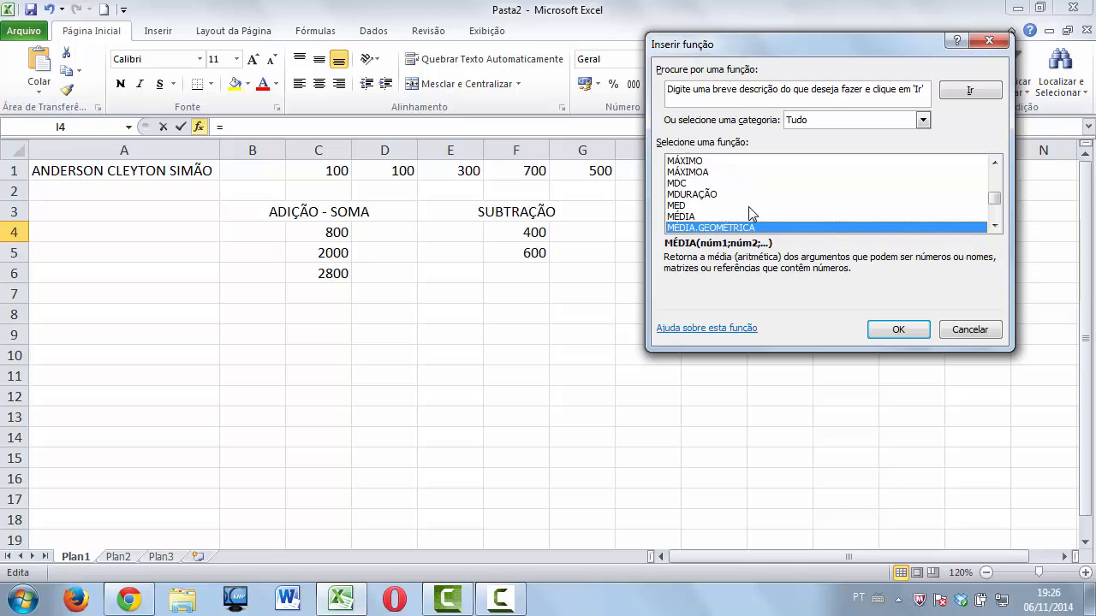
key("Down")
key("Down")
key("Down")
key("Down")
key("Down")
key("Down")
key("Down")
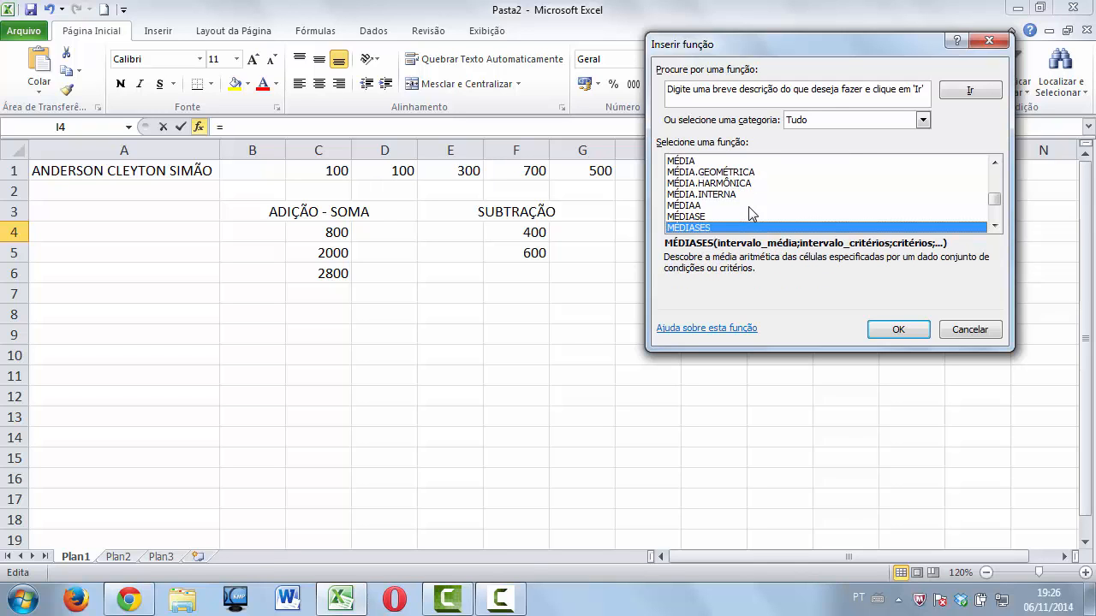
key("Down")
key("Down")
key("Down")
key("Down")
key("Down")
key("Down")
key("Down")
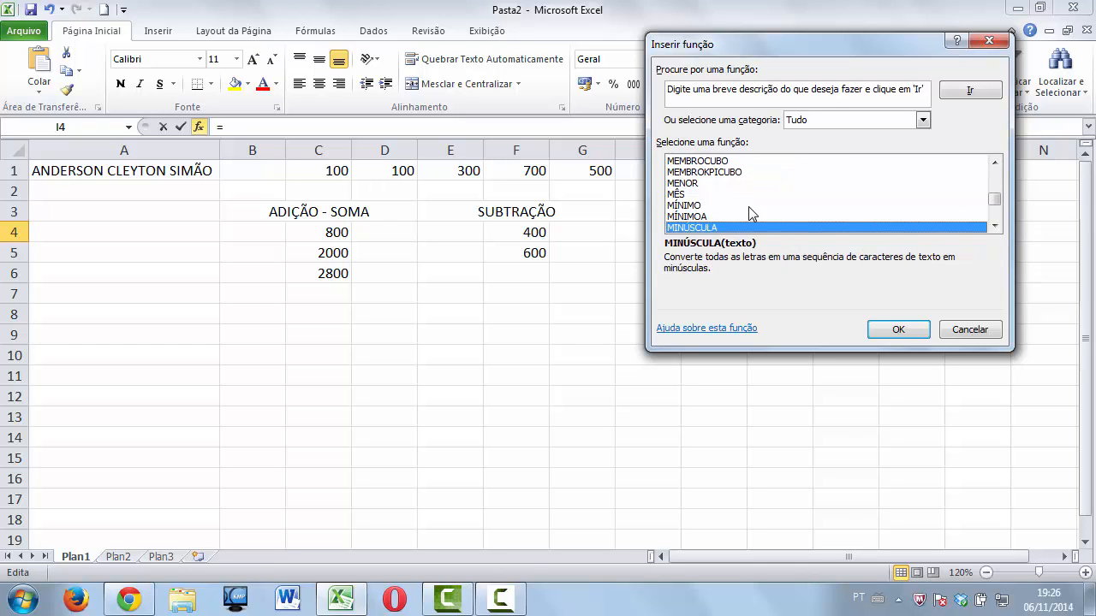
key("Down")
key("Down")
key("Down")
key("Down")
key("Down")
key("Down")
key("Down")
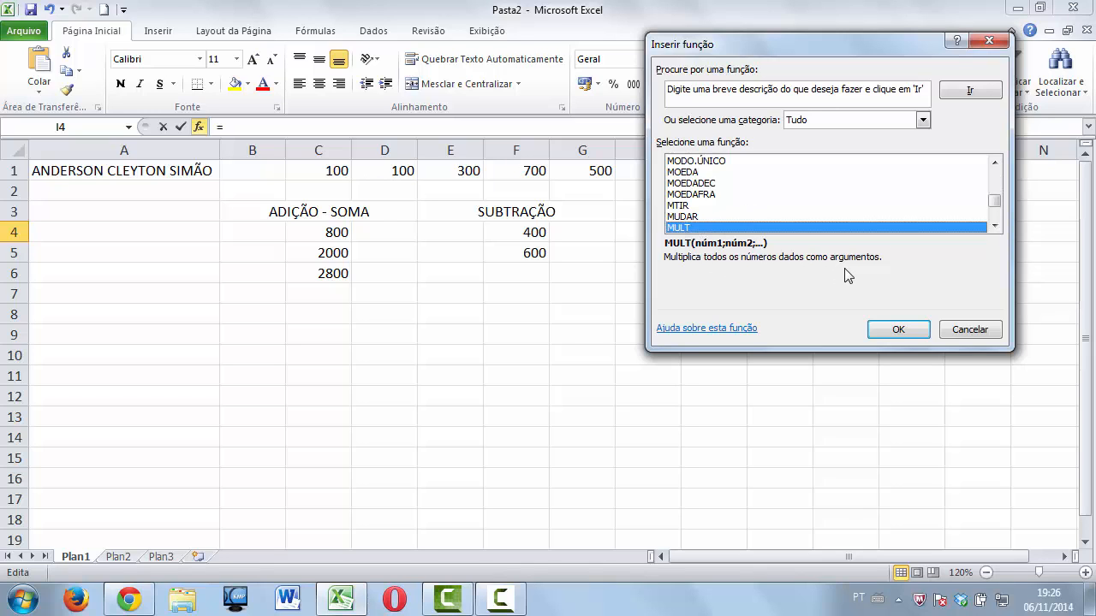
left_click(893, 329)
left_click_drag(863, 50, 419, 232)
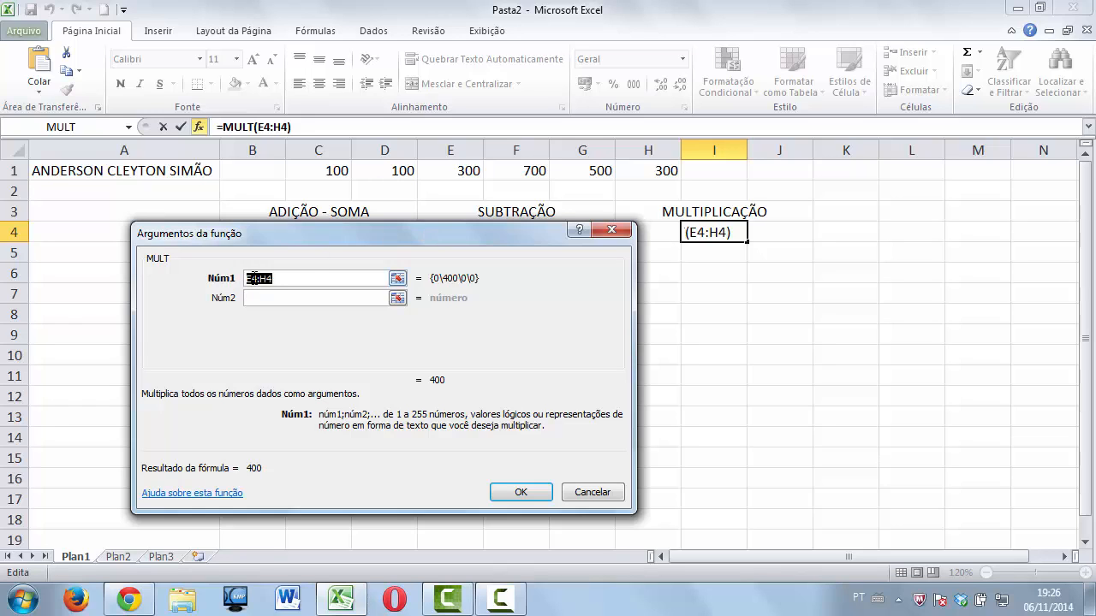
Replace the suggested E4:H4 range with C1:D1 and confirm MULT, giving 10000 in I4.
left_click(253, 278)
key("Right")
key("Right")
key("shift+Left")
key("shift+Left")
key("shift+Left")
key("shift+Left")
key("shift+Left")
type("C")
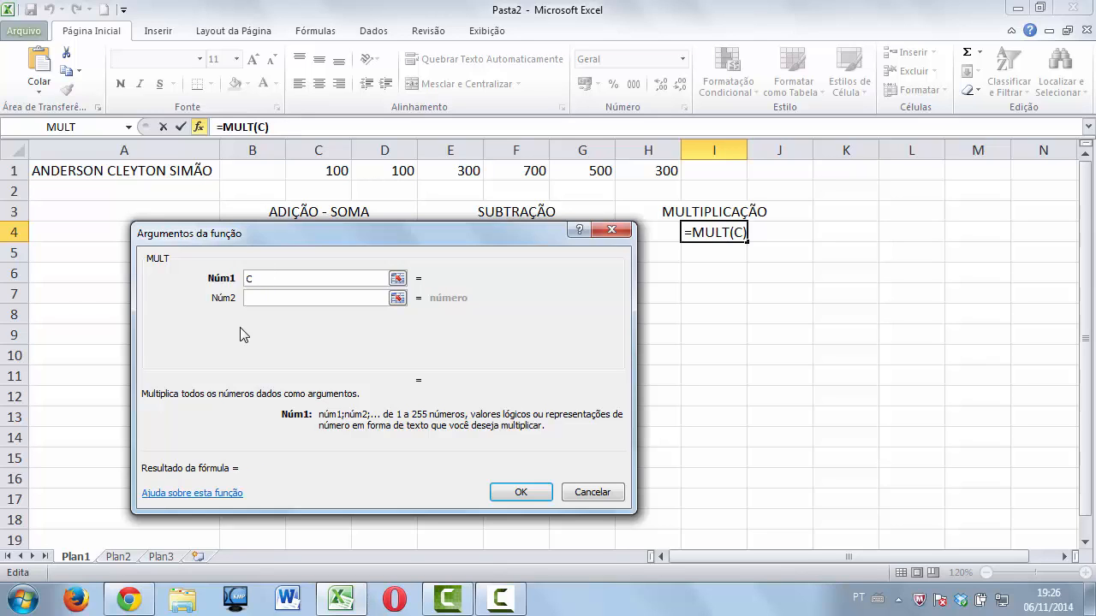
type("1:D1")
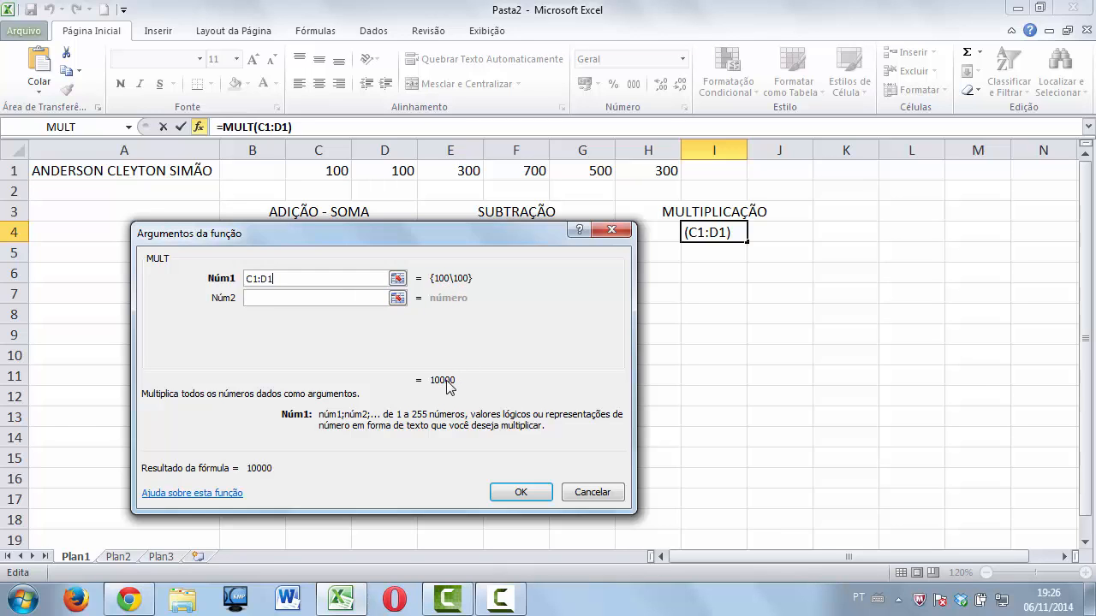
left_click(518, 493)
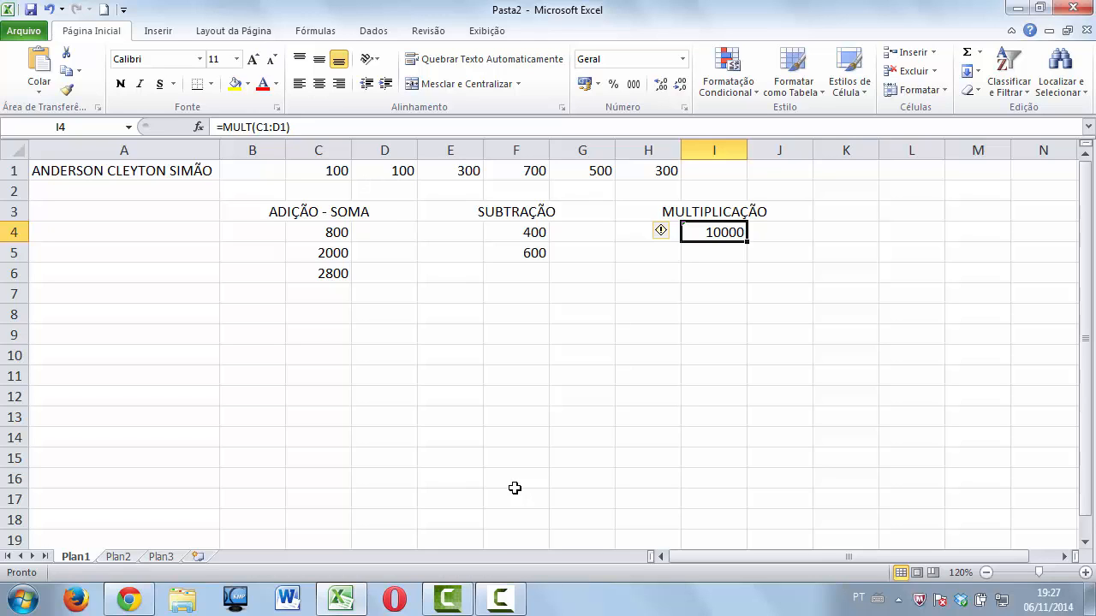
Enter =SOMA(C1*D1) in I5, which shows 10000.
key("Down")
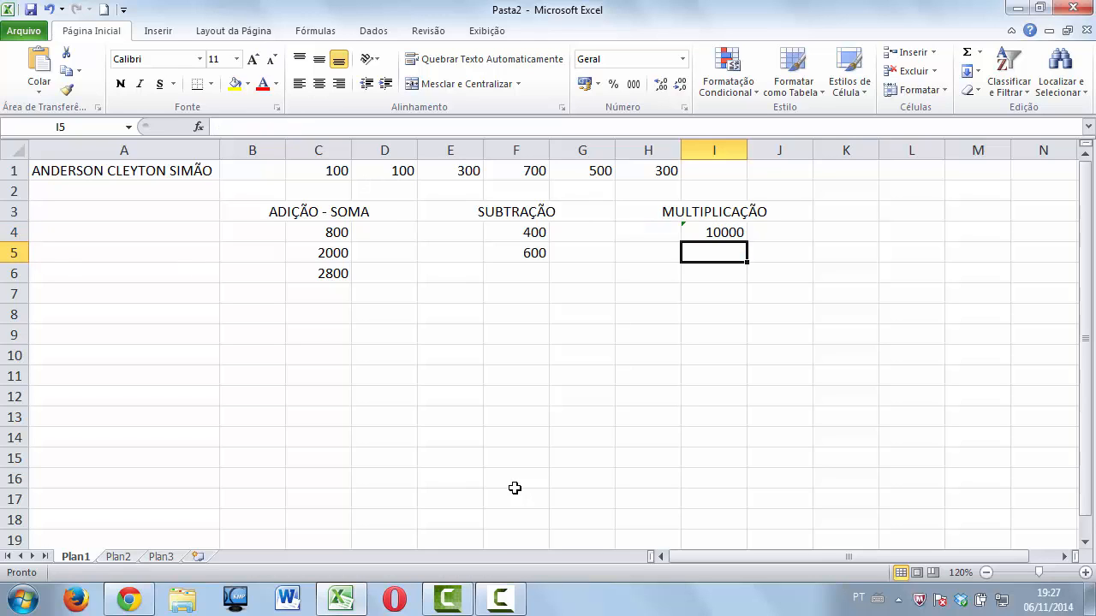
type("=SOMA(")
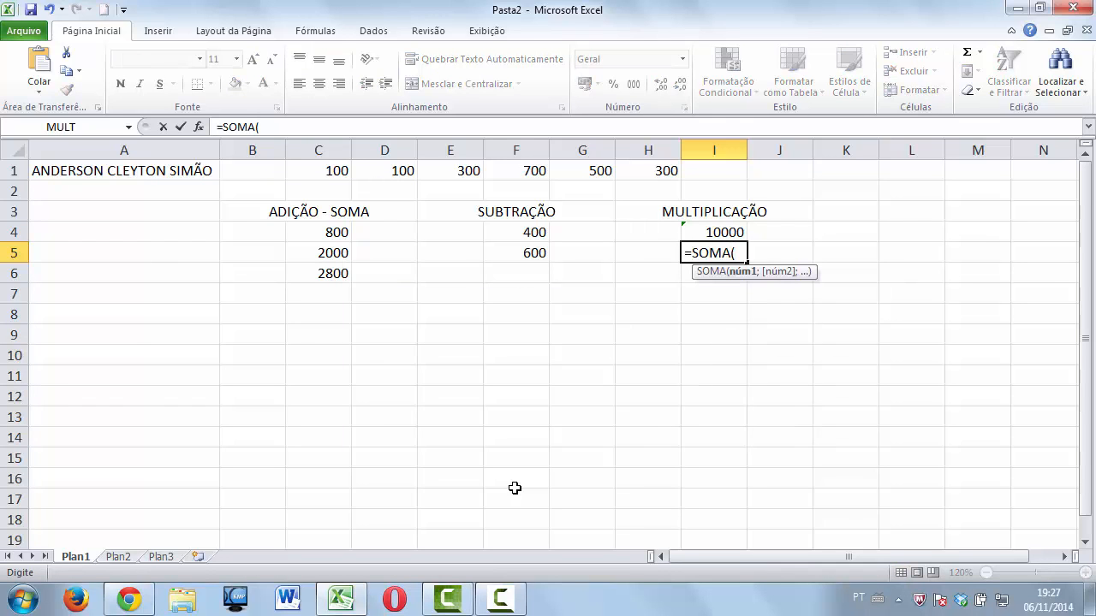
left_click(334, 172)
type("*")
left_click(409, 171)
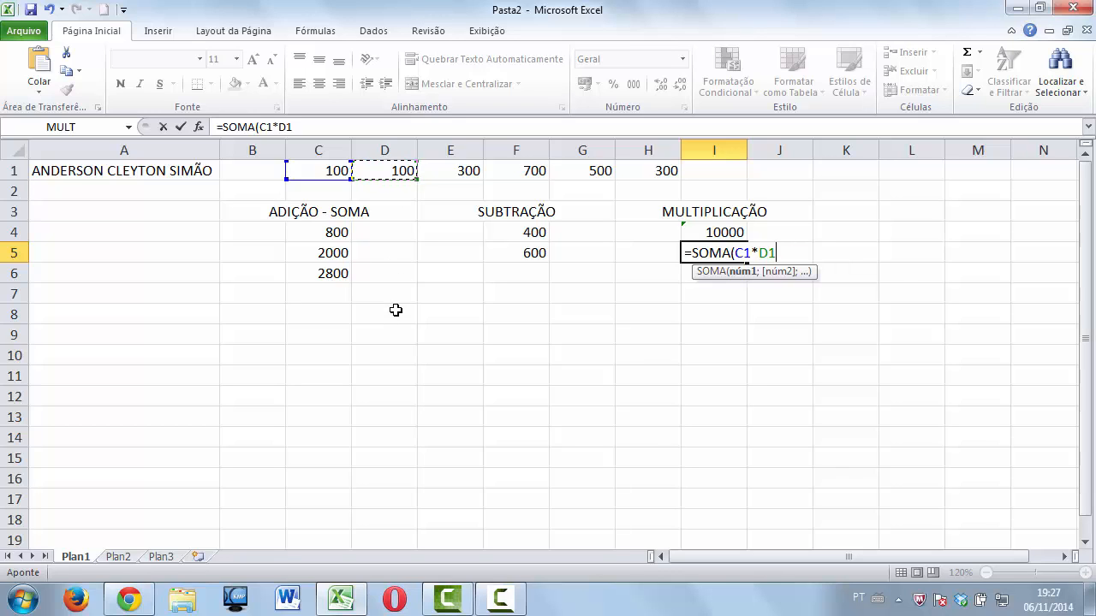
type(")")
key("Return")
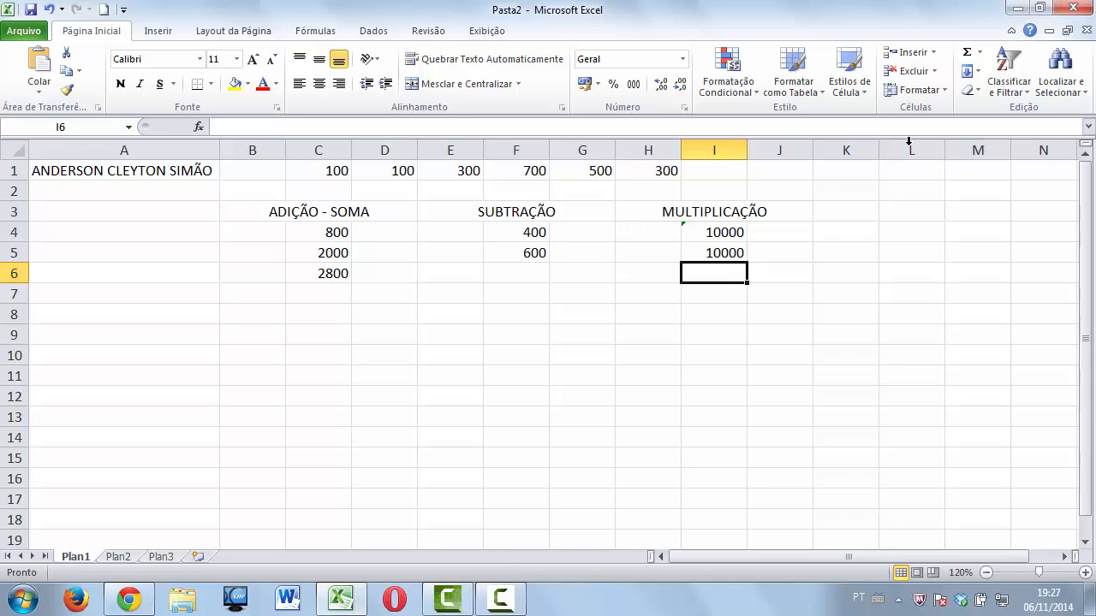
left_click(981, 54)
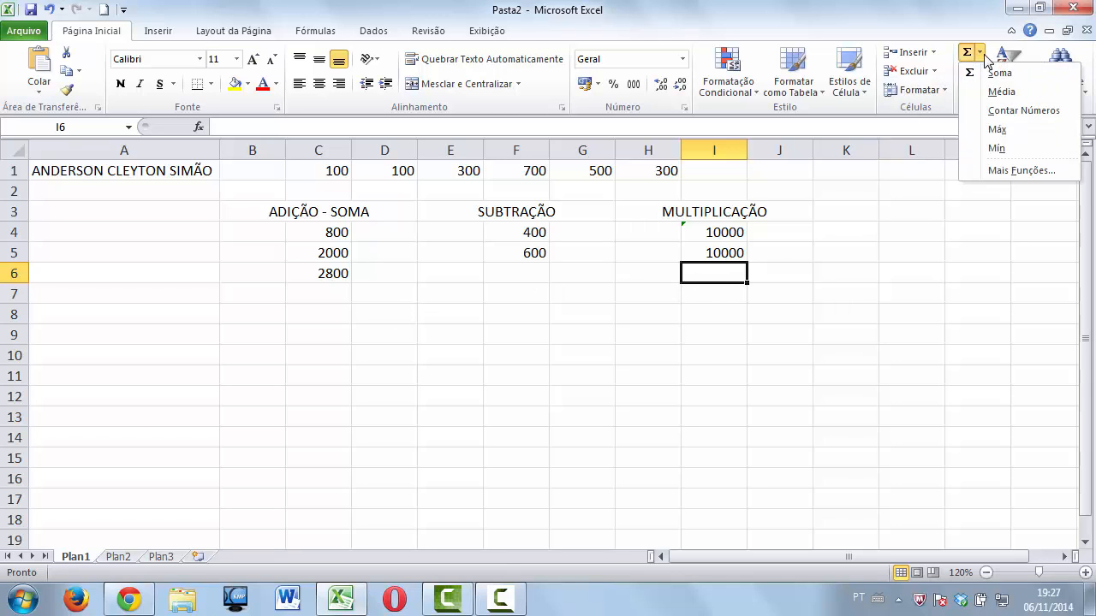
Insert =MULT(E1:F1) in I6 through the function picker, giving 210000.
left_click(1010, 170)
left_click(350, 370)
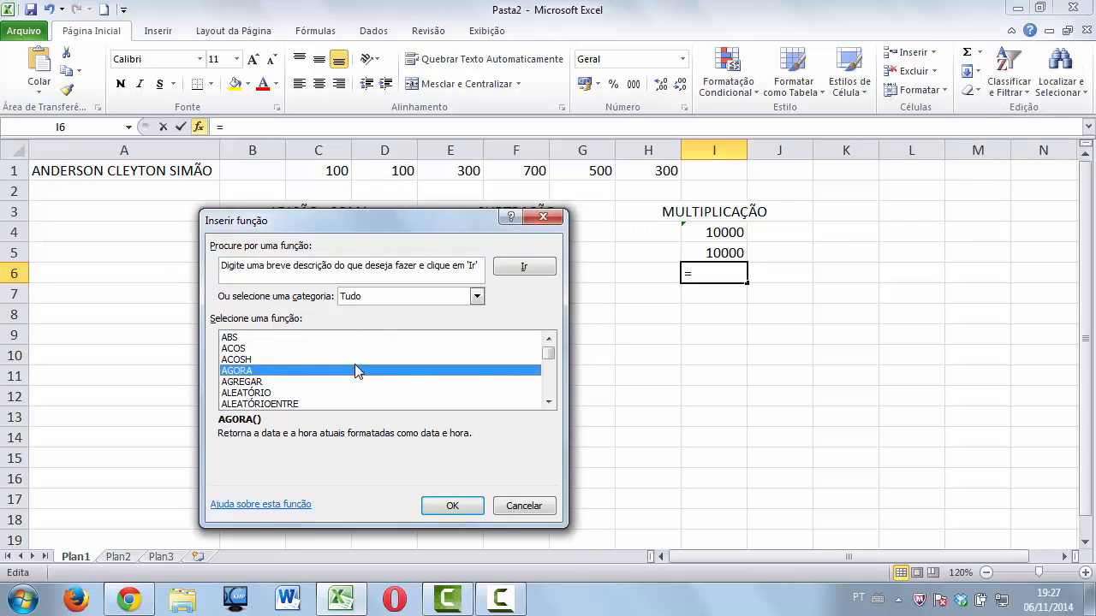
type("mult")
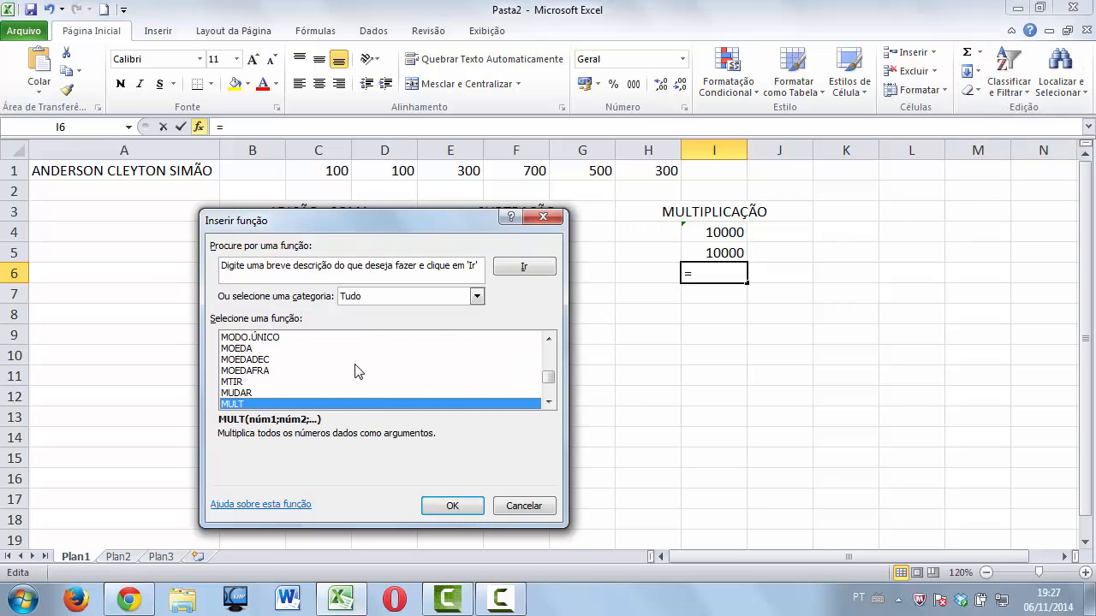
left_click(429, 504)
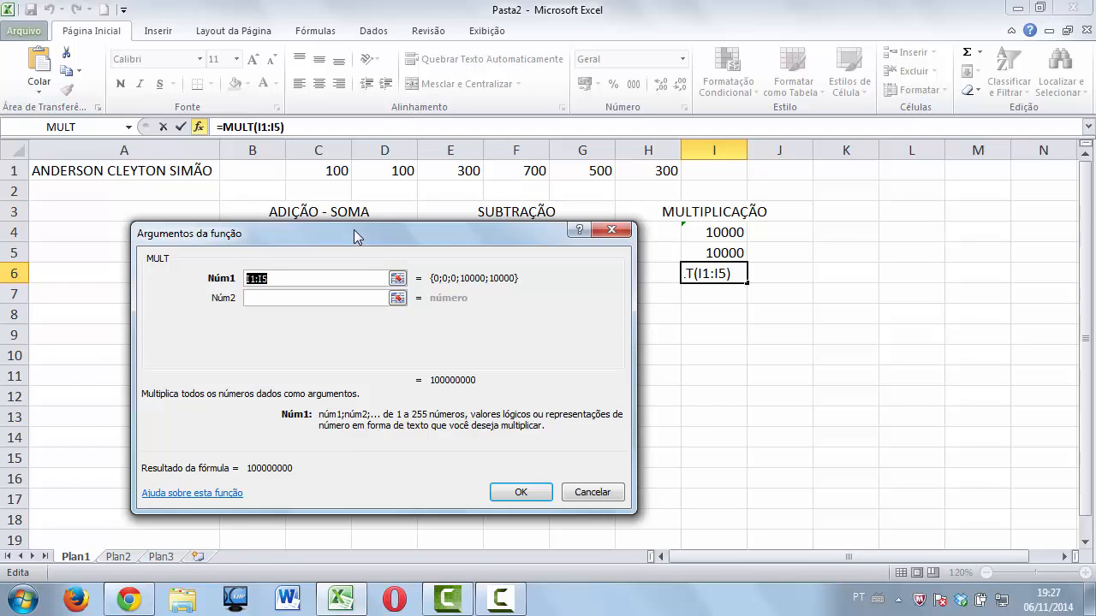
key("BackSpace")
type("E1")
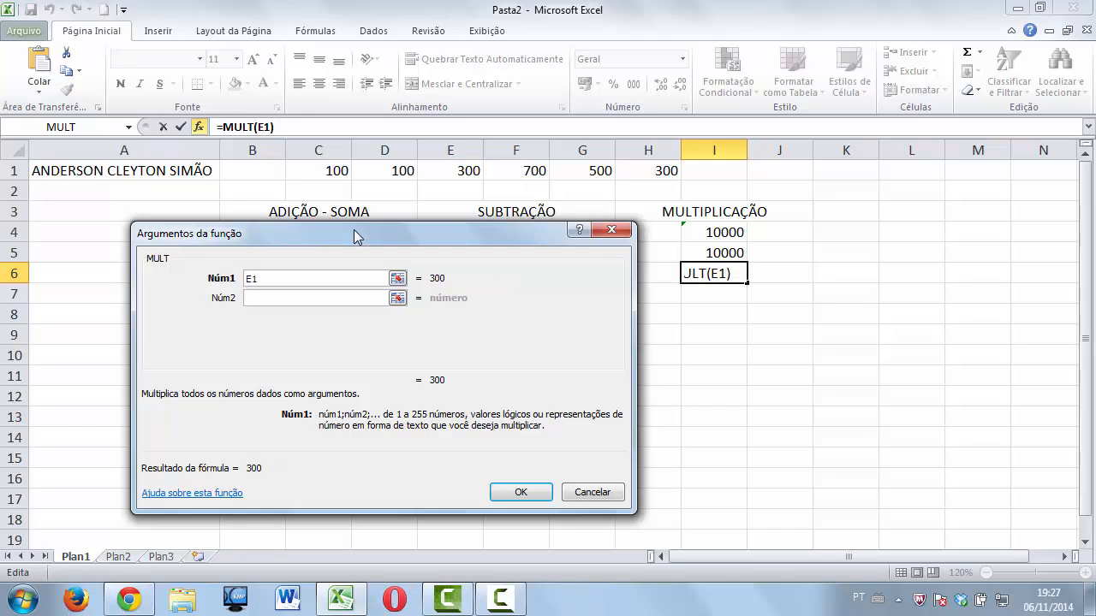
type(":F1")
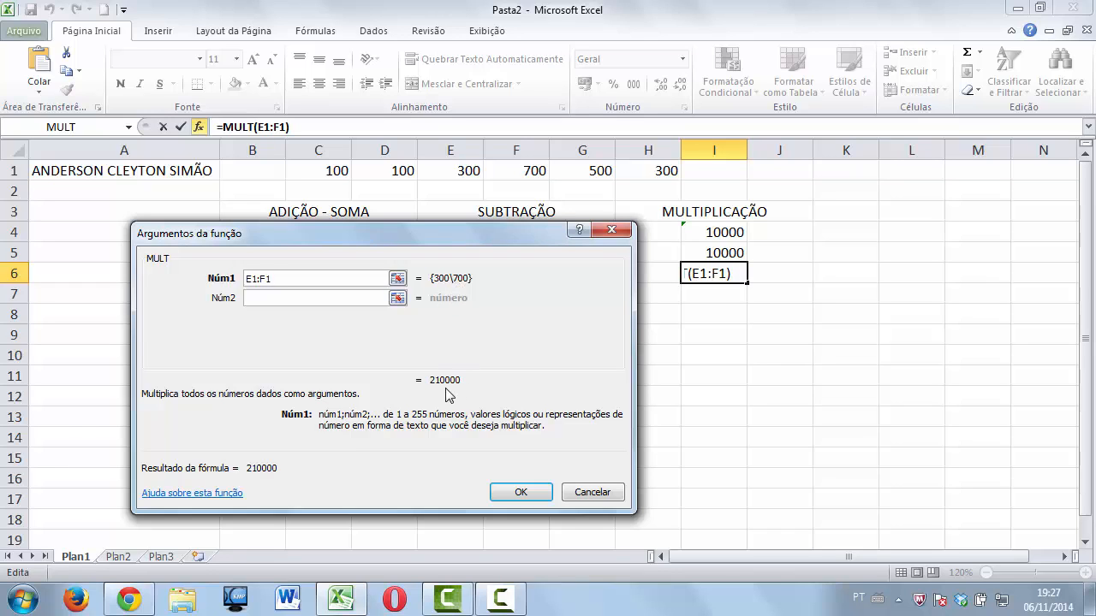
left_click(520, 493)
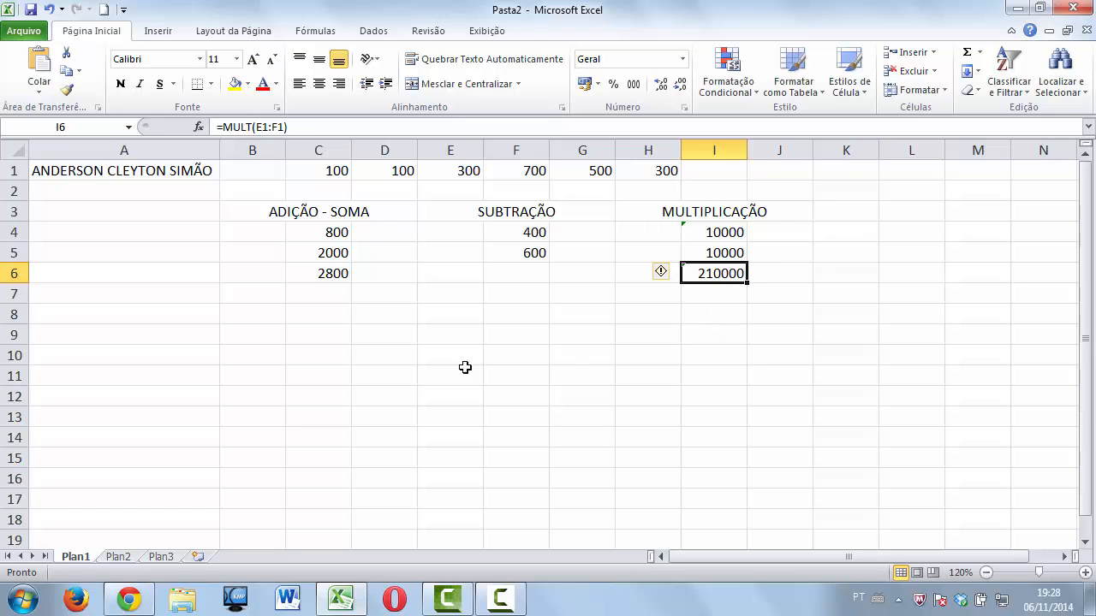
Merge and centre B8:D8 and enter the heading DIVISÃO.
left_click_drag(274, 315, 380, 311)
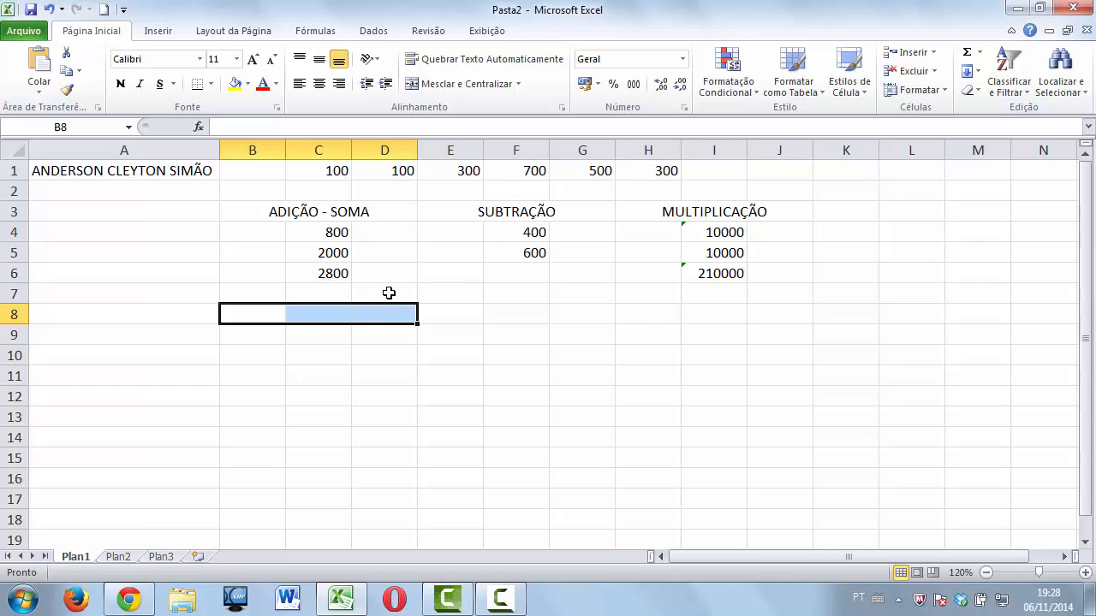
left_click(473, 84)
type("D")
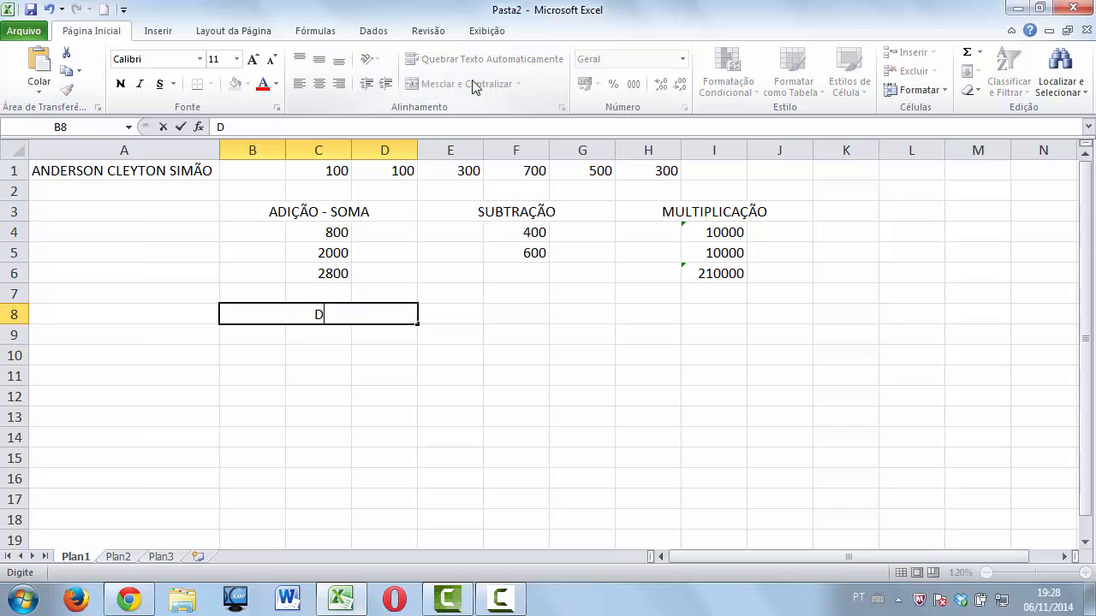
type("IVISÃO")
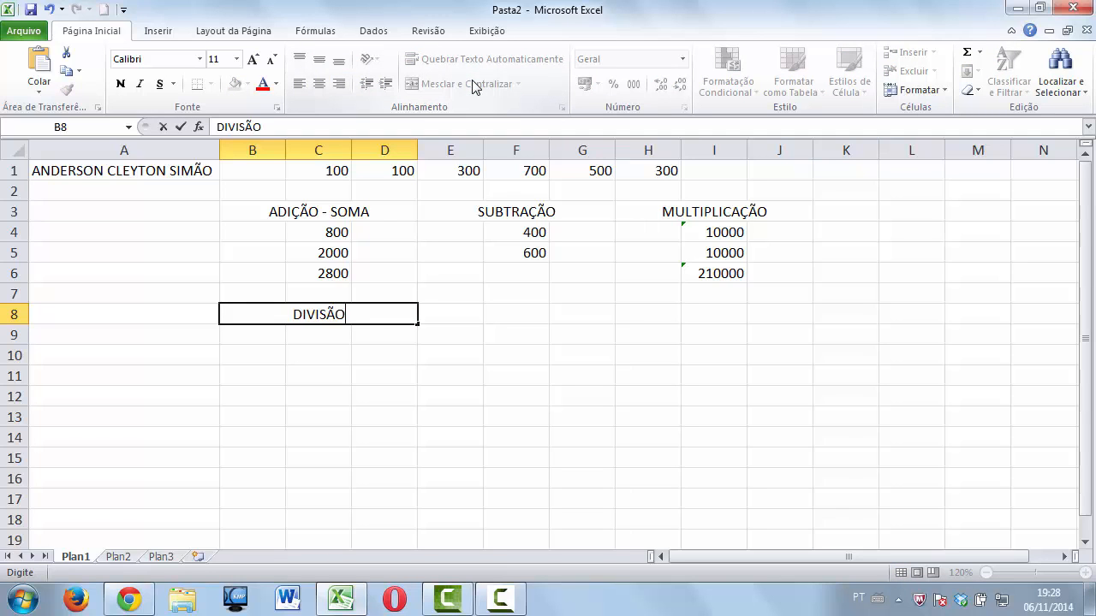
left_click(322, 333)
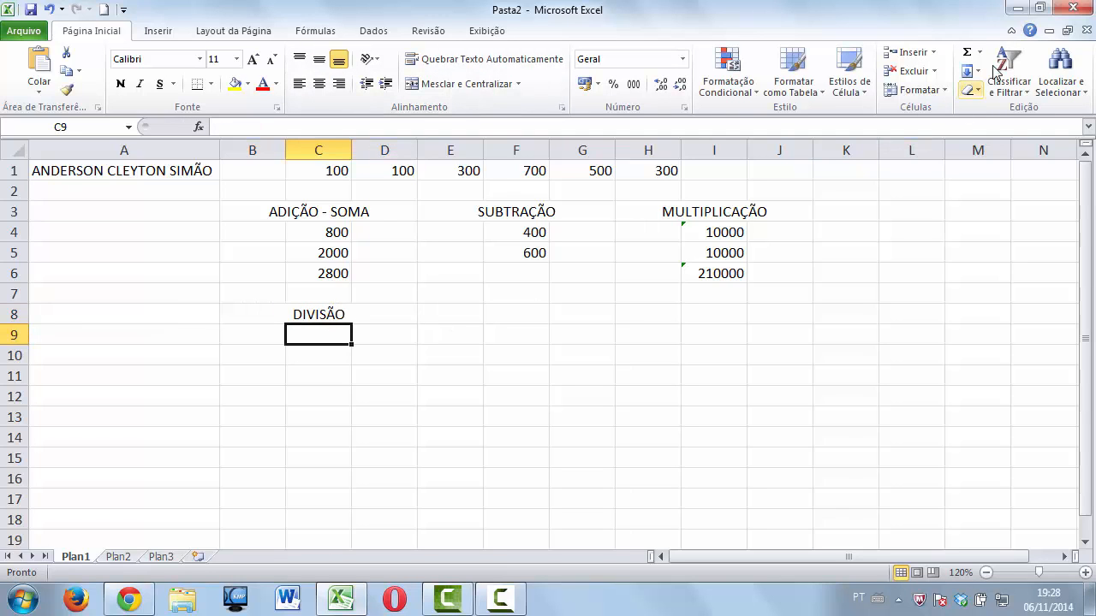
left_click(980, 59)
left_click(1000, 167)
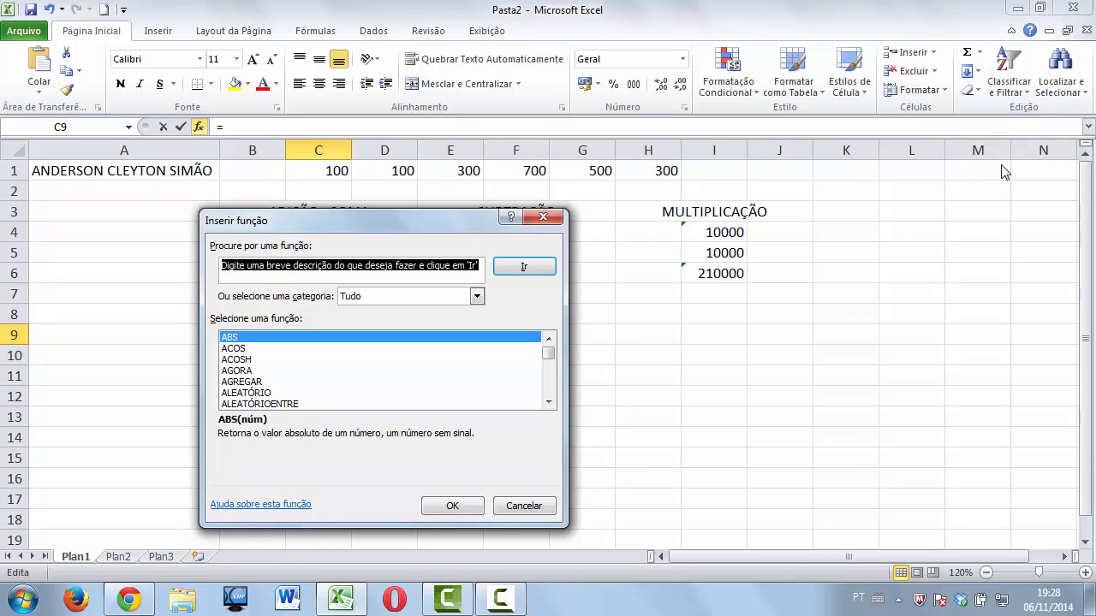
type("D")
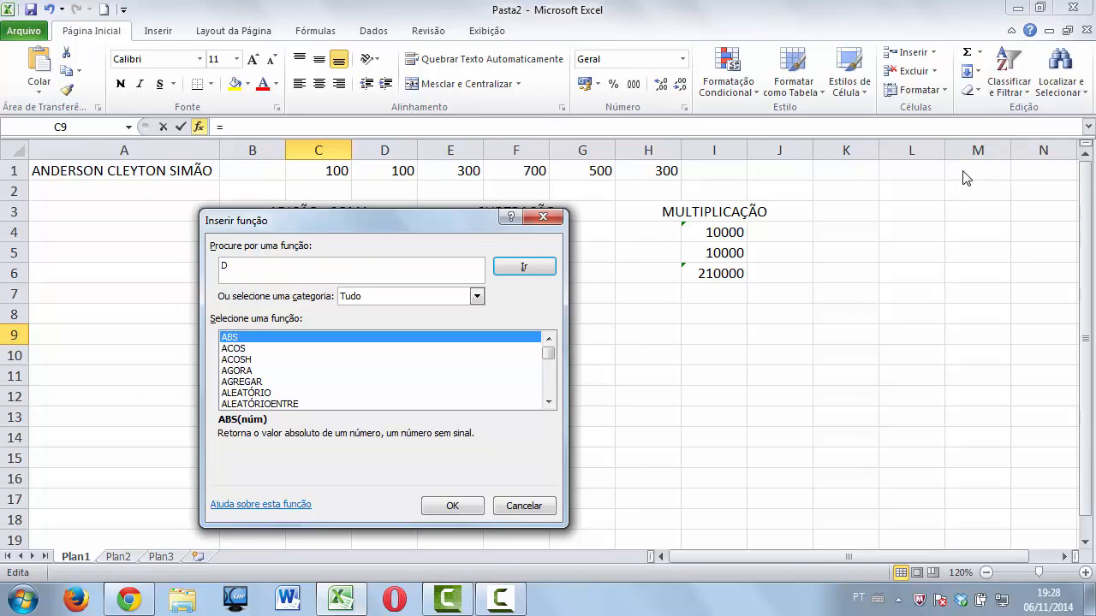
key("BackSpace")
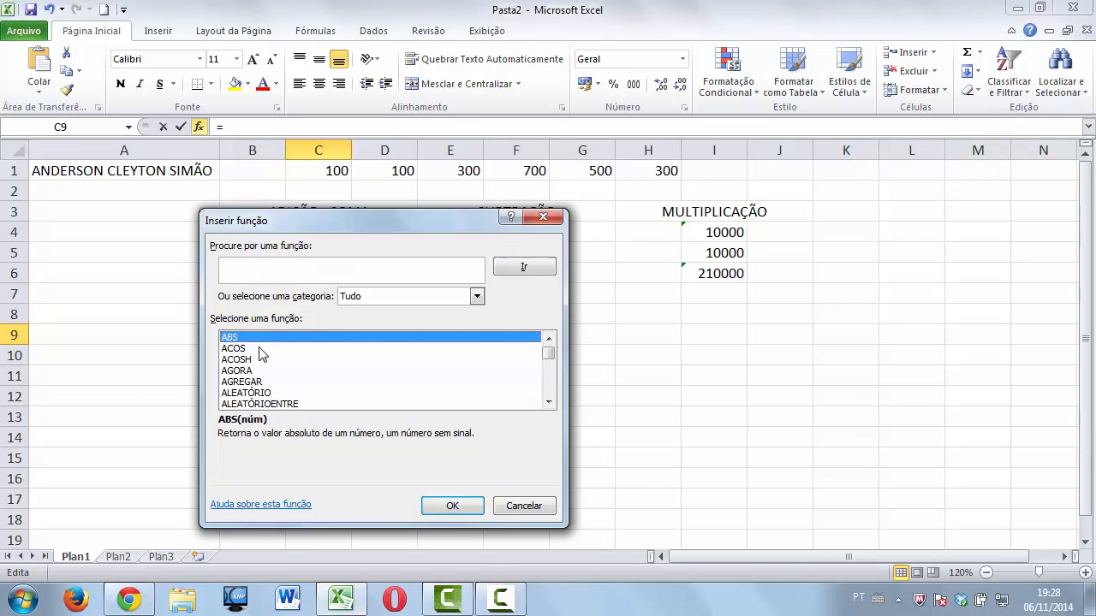
left_click(231, 349)
key("d")
key("Down")
key("Down")
key("Down")
key("Down")
key("Down")
key("Down")
key("Down")
key("Down")
key("Down")
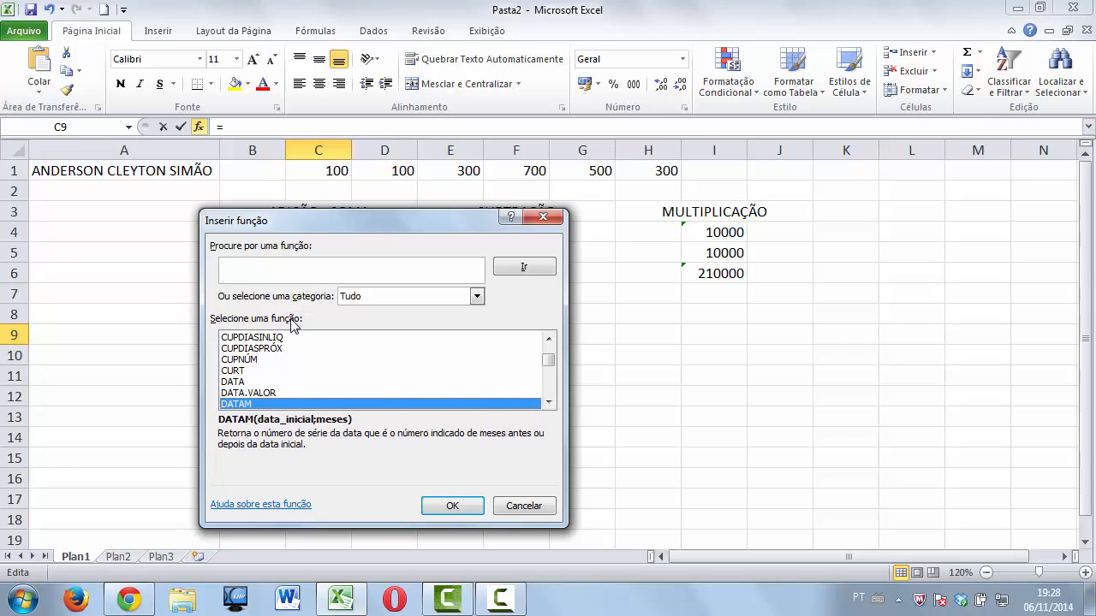
key("Down")
key("Down")
key("Down")
key("Down")
key("Down")
key("Down")
key("Down")
key("Down")
key("Down")
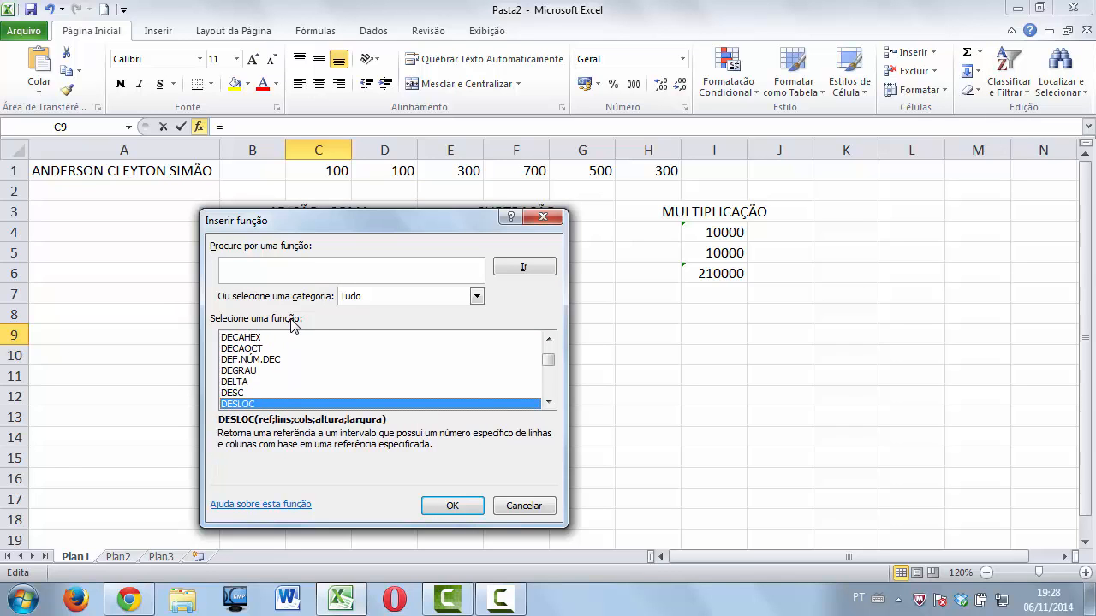
key("Down")
key("Down")
key("Down")
key("Down")
key("Down")
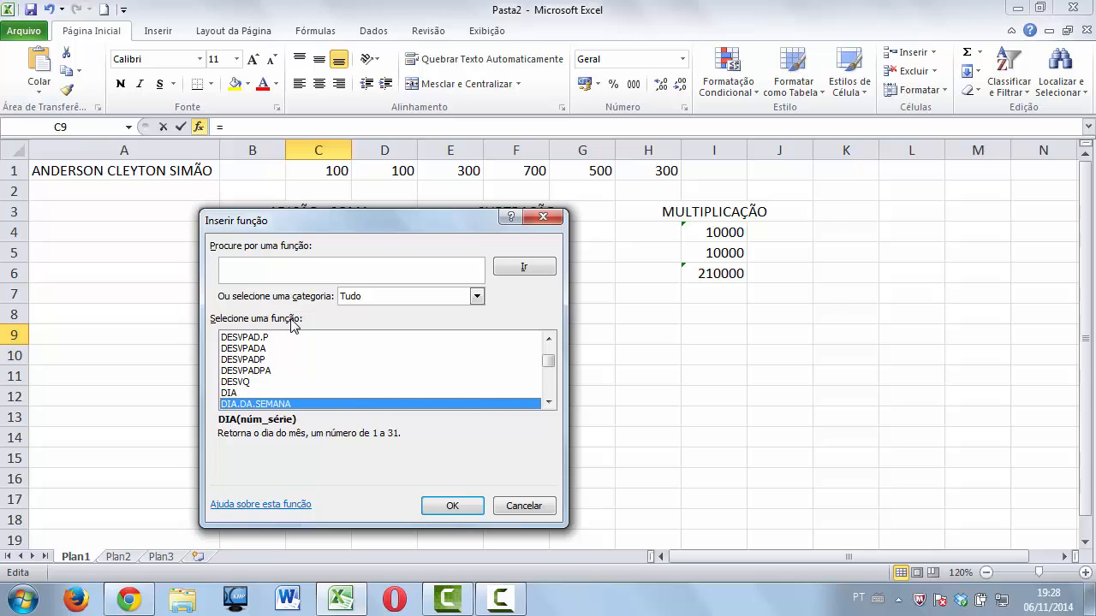
key("Down")
key("Down")
key("Down")
key("Down")
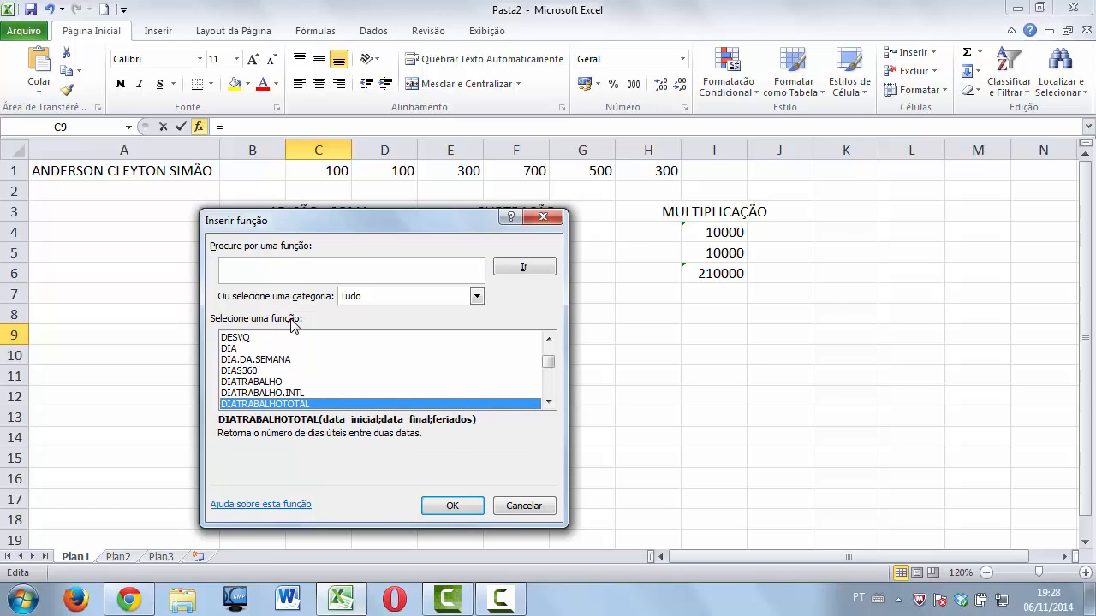
key("Down")
key("Down")
key("Down")
key("Down")
key("Down")
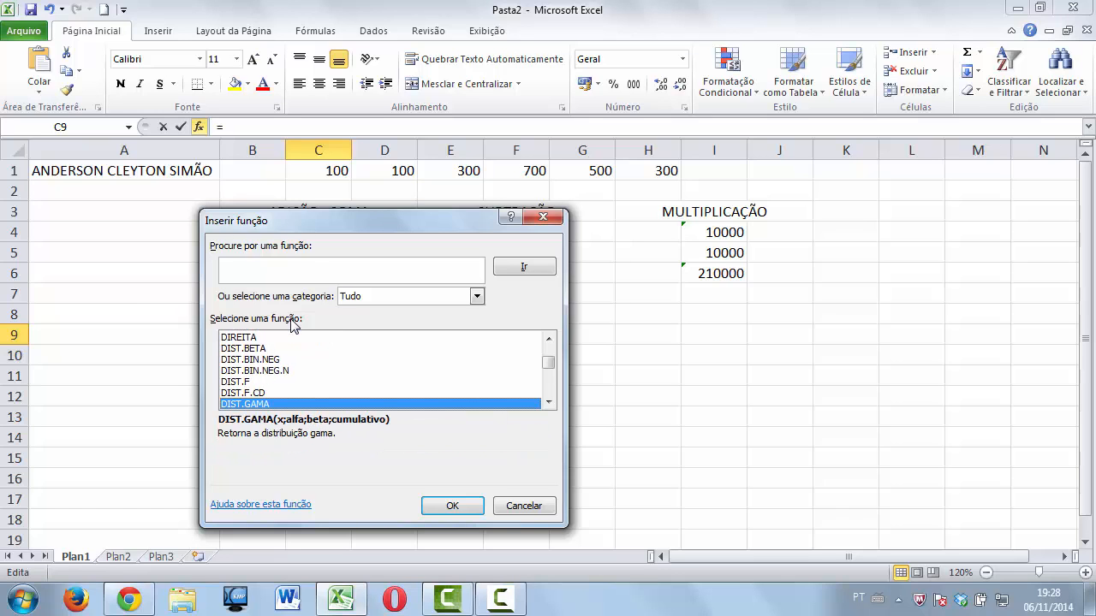
key("Down")
key("Down")
key("Down")
key("Down")
key("Down")
key("Down")
key("Down")
key("Down")
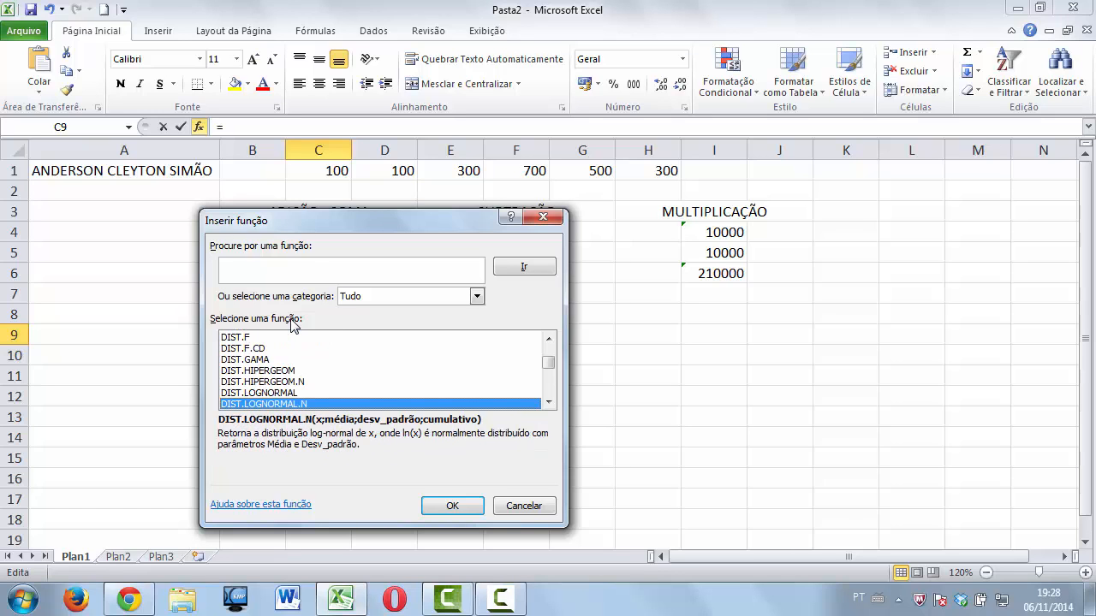
key("Down")
key("Down")
key("Down")
key("Down")
key("Down")
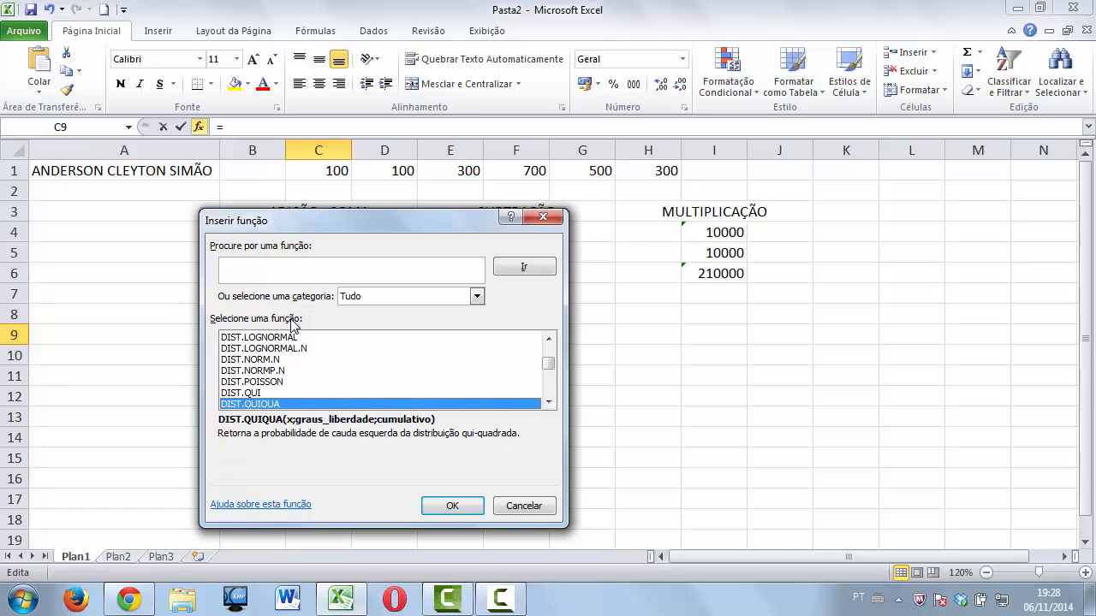
key("Down")
key("Down")
key("Down")
key("Down")
key("Down")
key("Down")
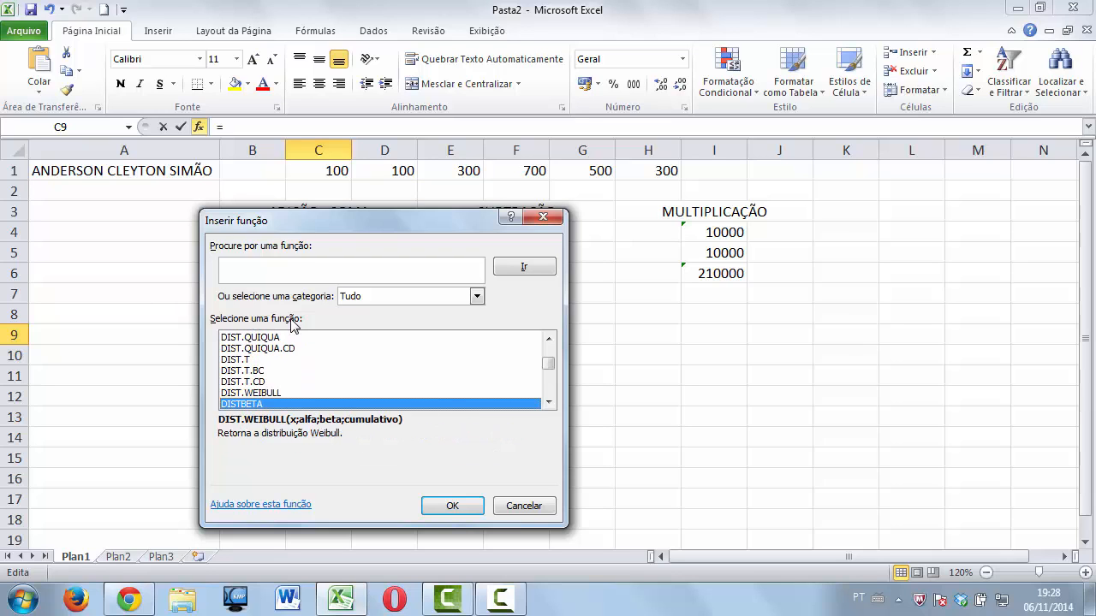
key("Down")
key("Down")
key("Down")
key("Down")
key("Down")
key("Down")
key("Down")
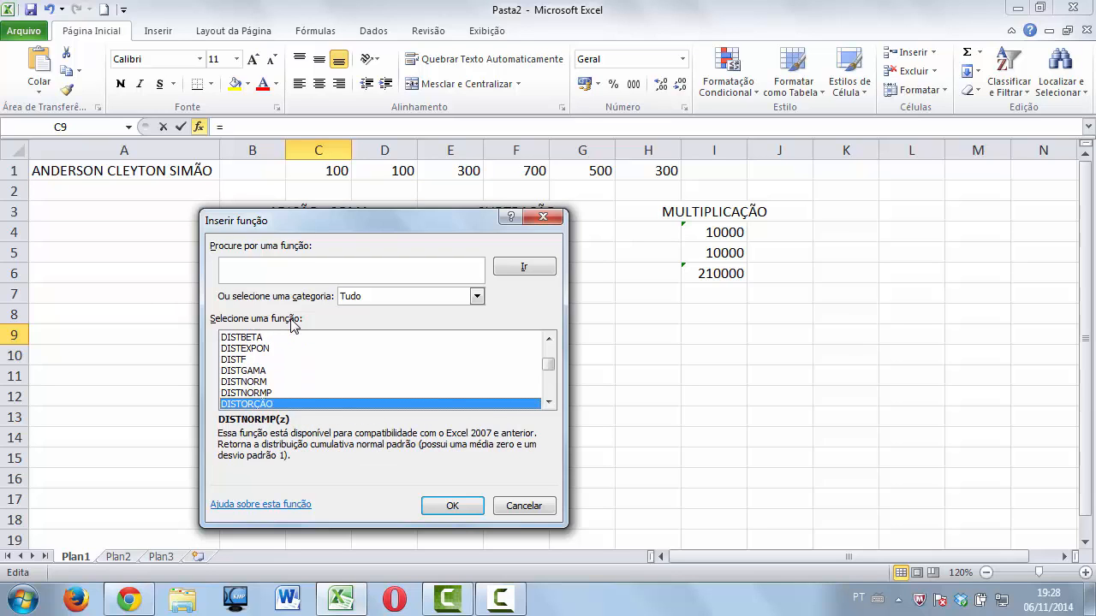
key("d")
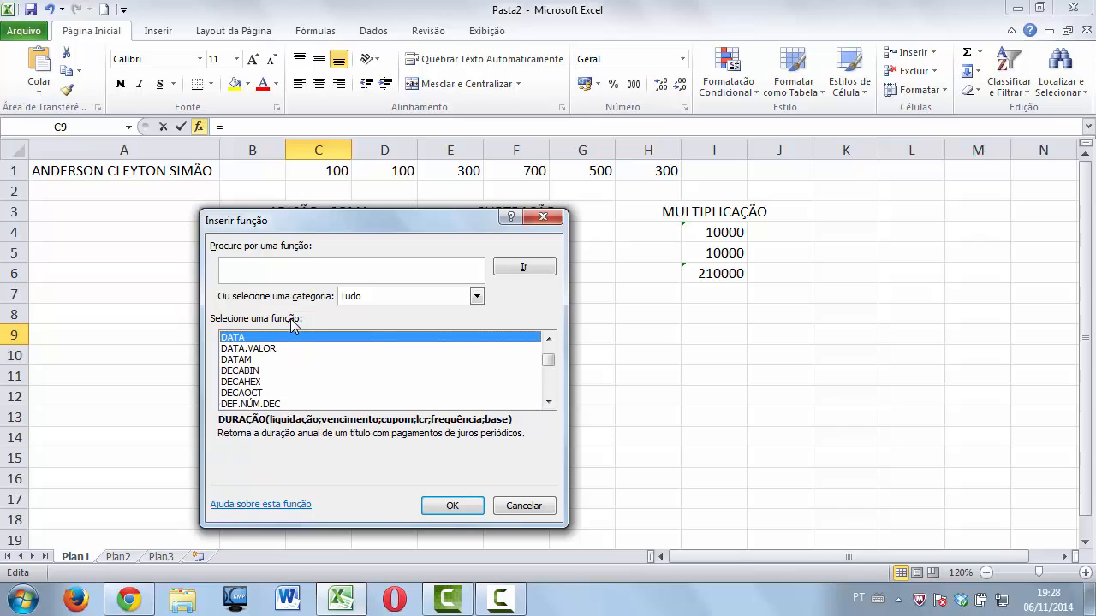
left_click(524, 505)
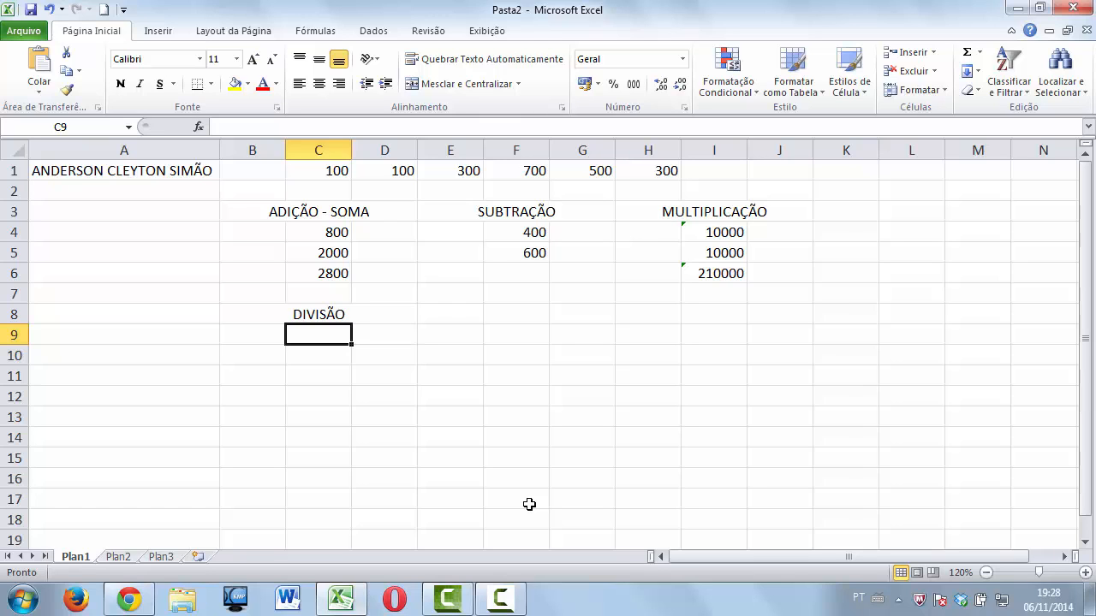
Enter =SOMA(F1/D1) in C9, giving 7.
type("=SO")
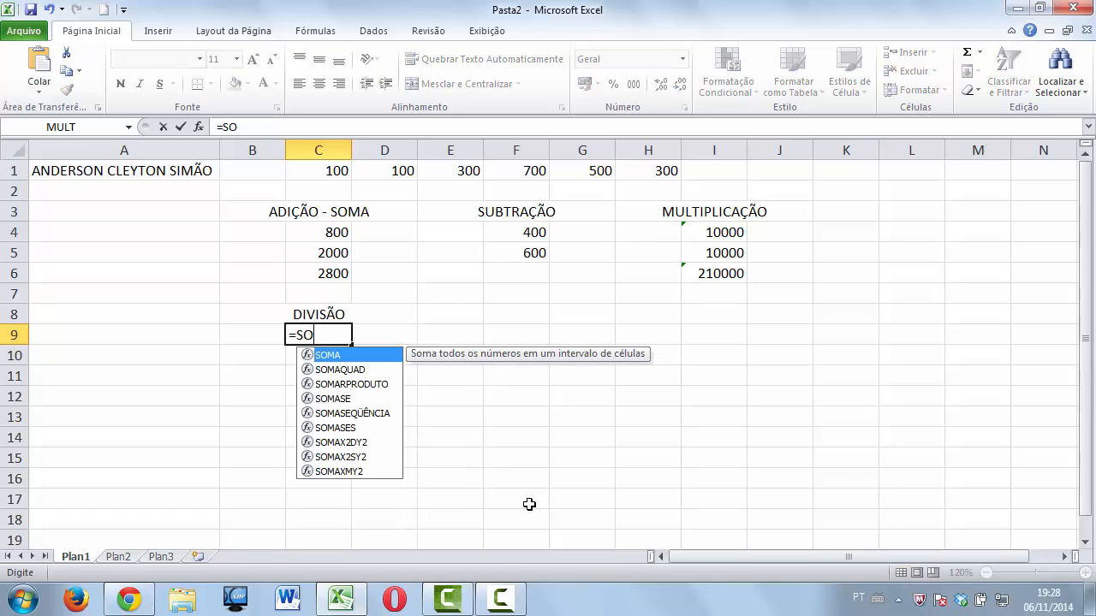
type("MA(")
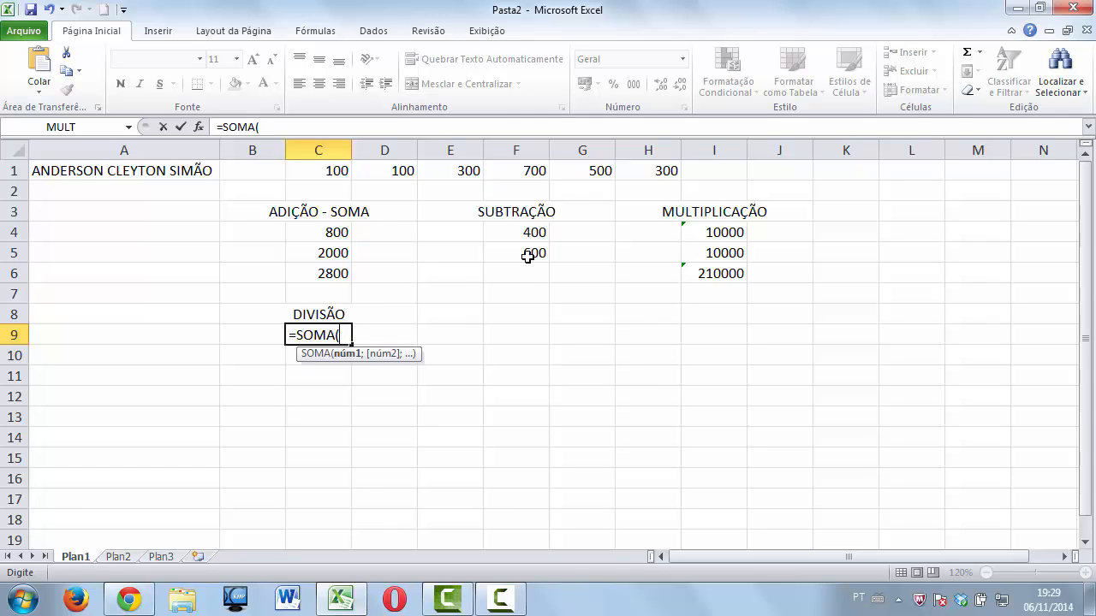
left_click(524, 172)
type("/")
left_click(403, 172)
type(")")
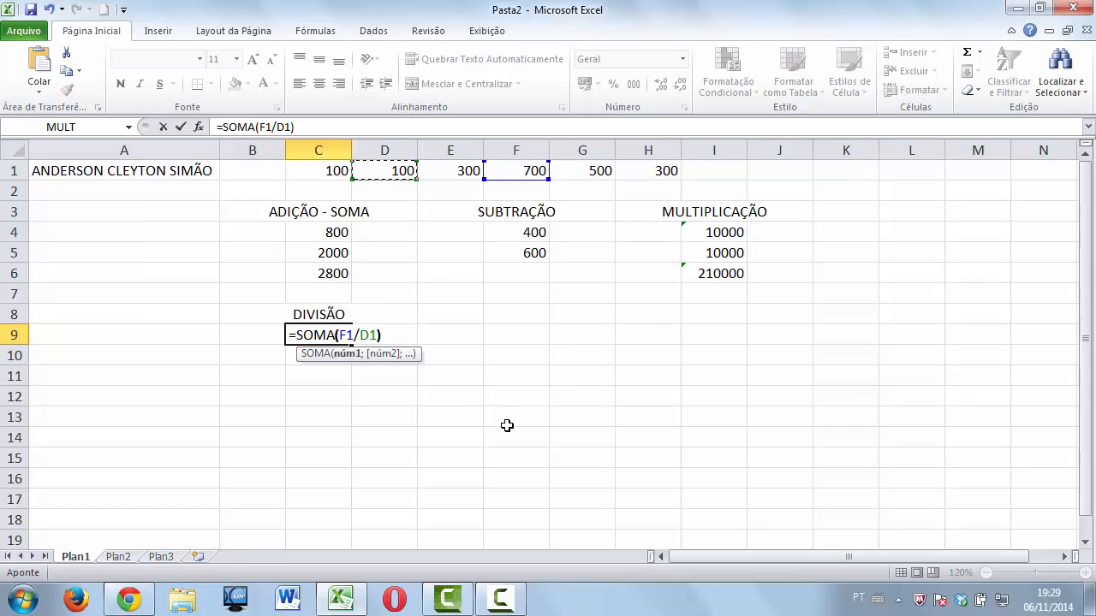
key("Return")
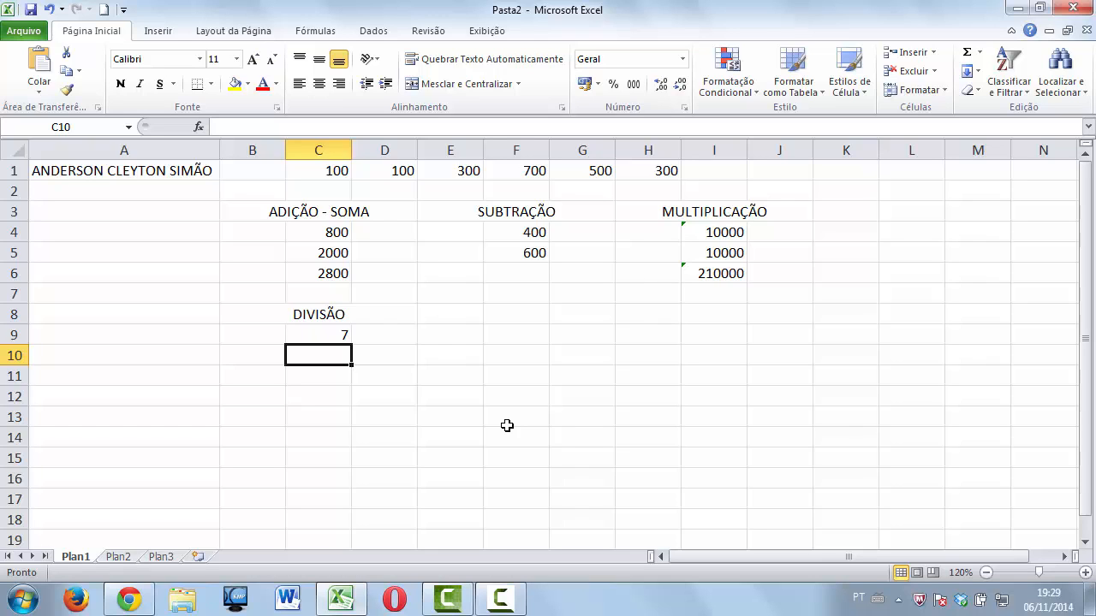
Enter =SOMA(E1/D1) in C10, giving 3.
type("=")
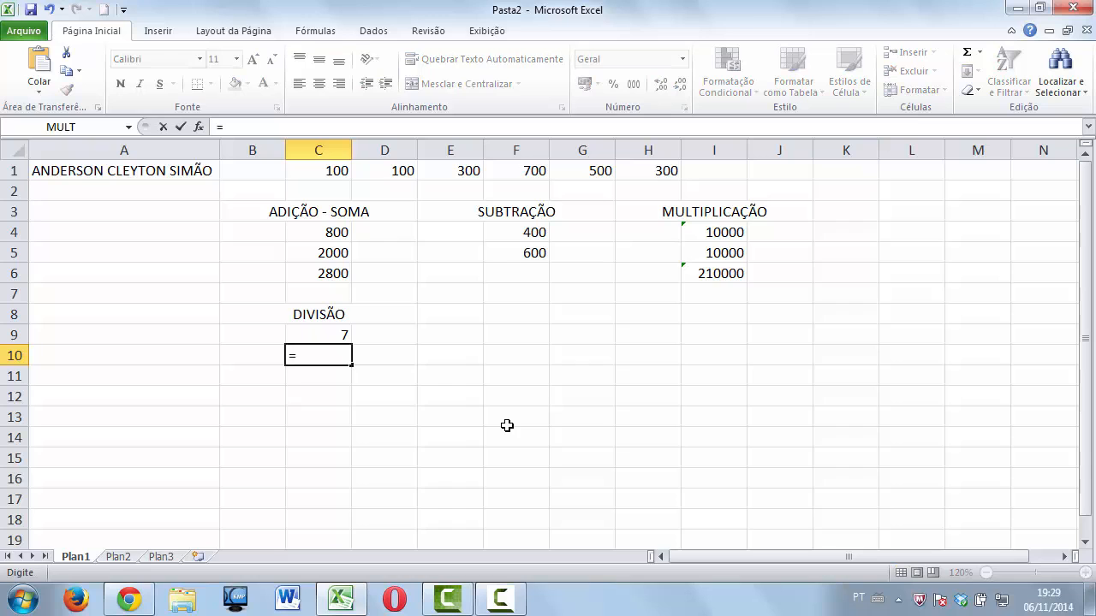
type("SOMA(")
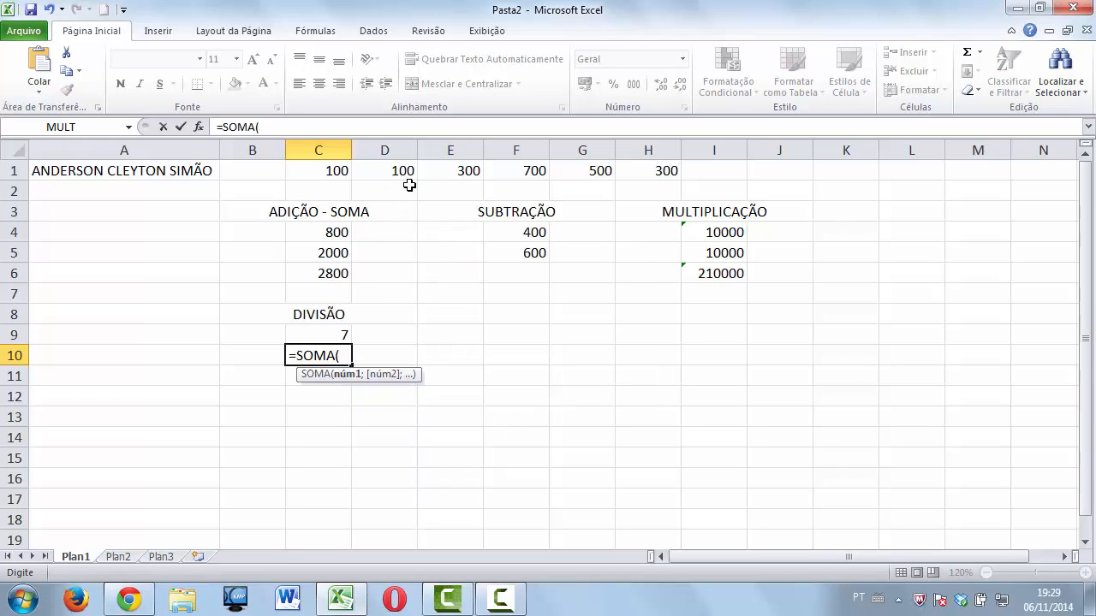
left_click(435, 170)
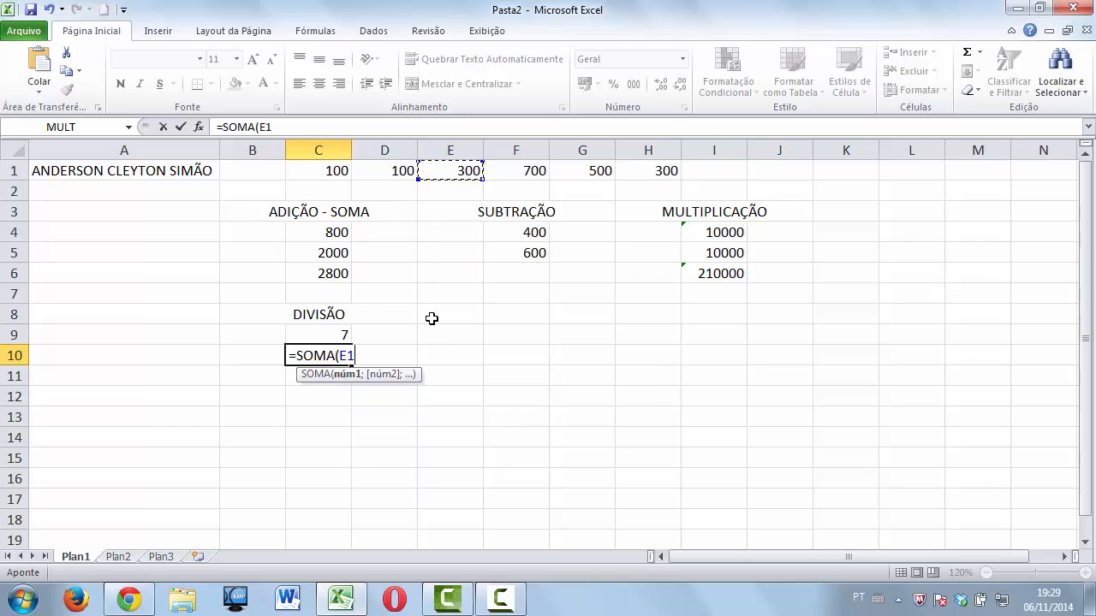
type("/")
left_click(391, 168)
type(")")
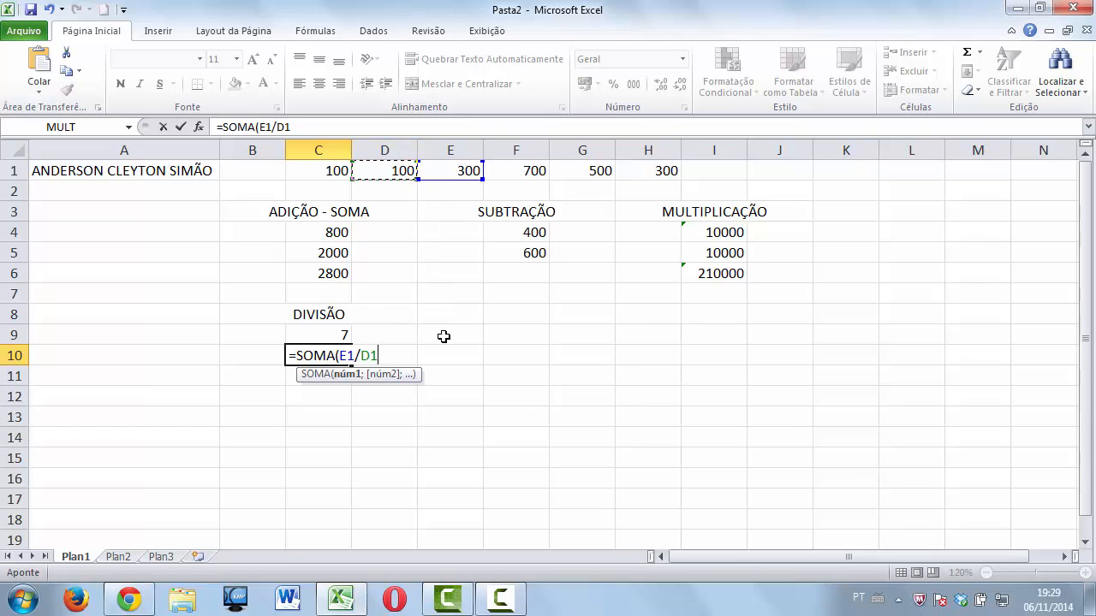
key("Return")
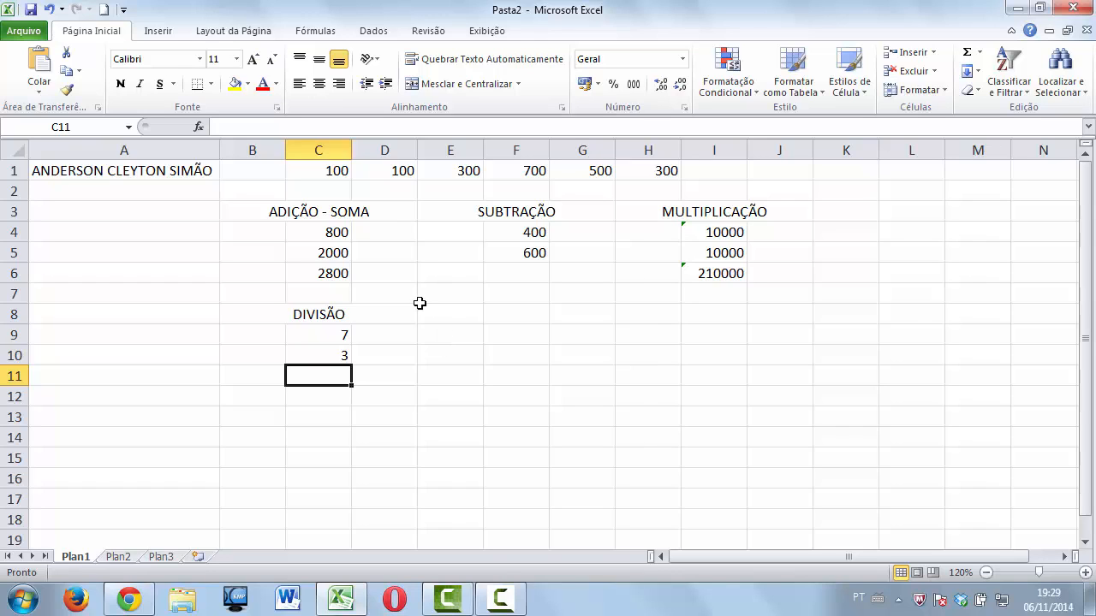
Apply Contábil accounting format to C1 and D1 so each shows R$ 100,00.
left_click_drag(332, 173, 637, 171)
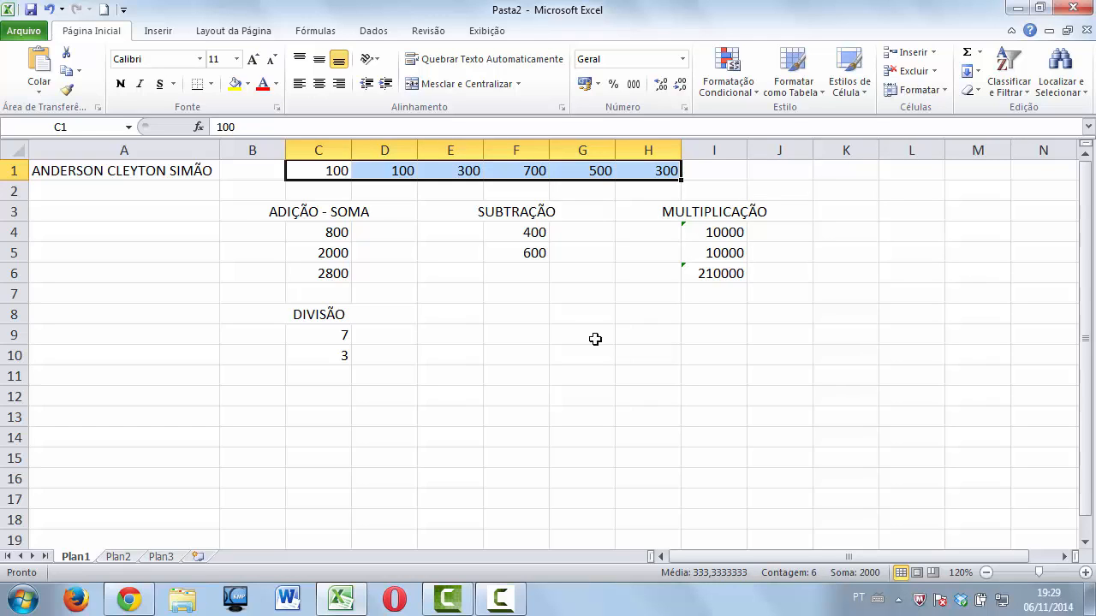
left_click_drag(539, 321, 539, 337)
left_click(342, 174)
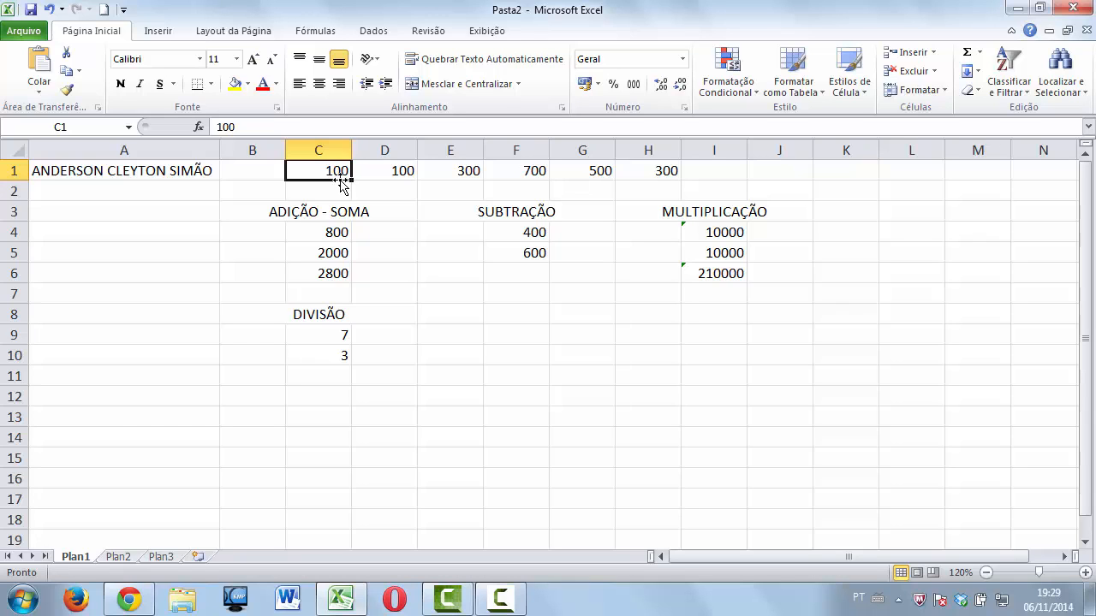
left_click(585, 83)
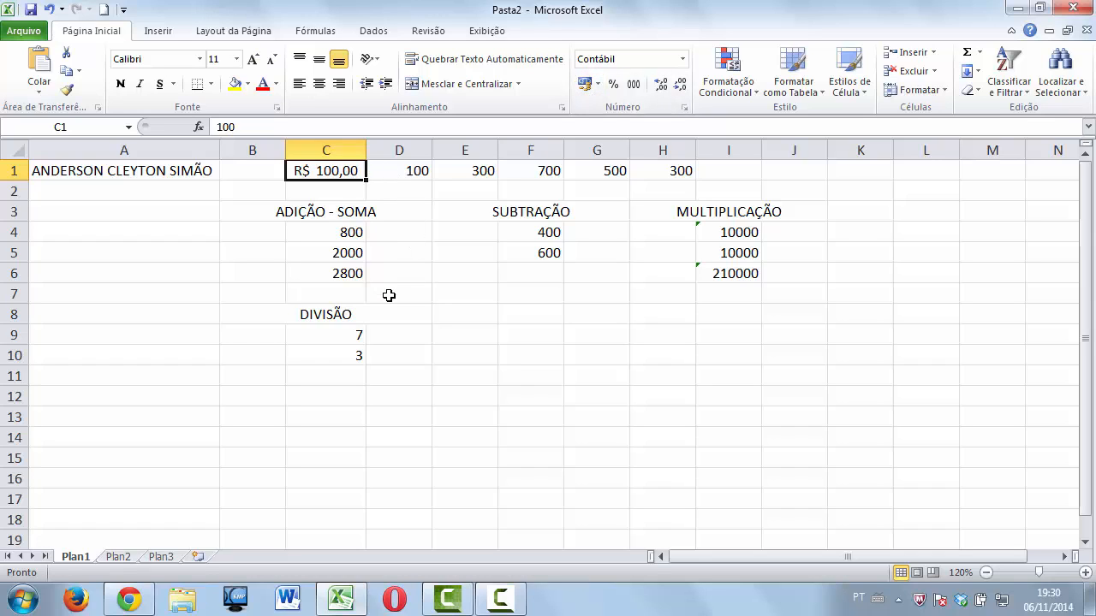
left_click(397, 170)
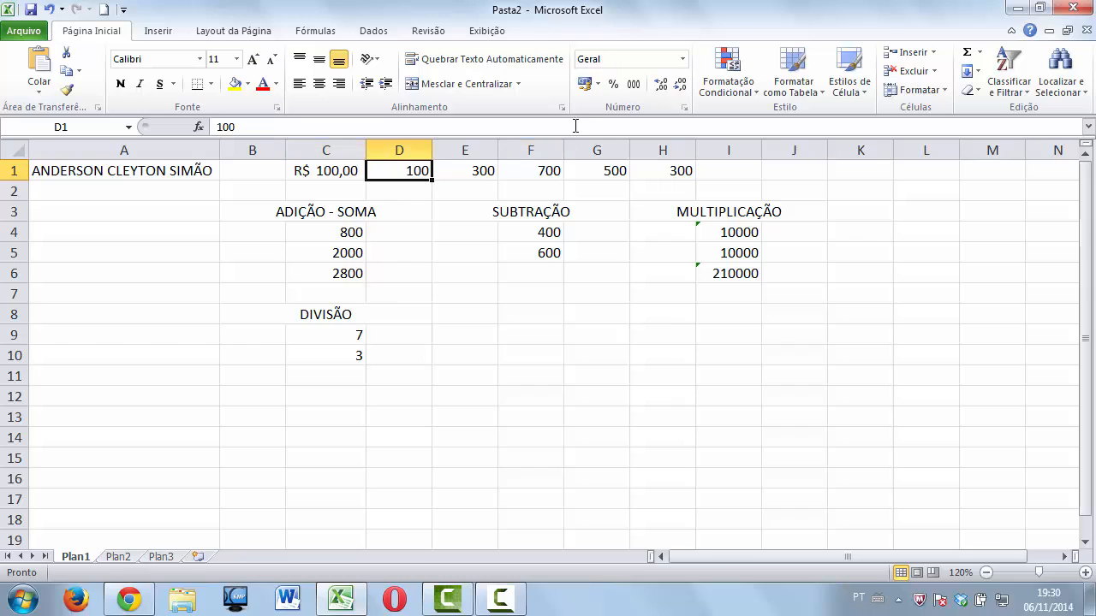
left_click(584, 85)
left_click(485, 171)
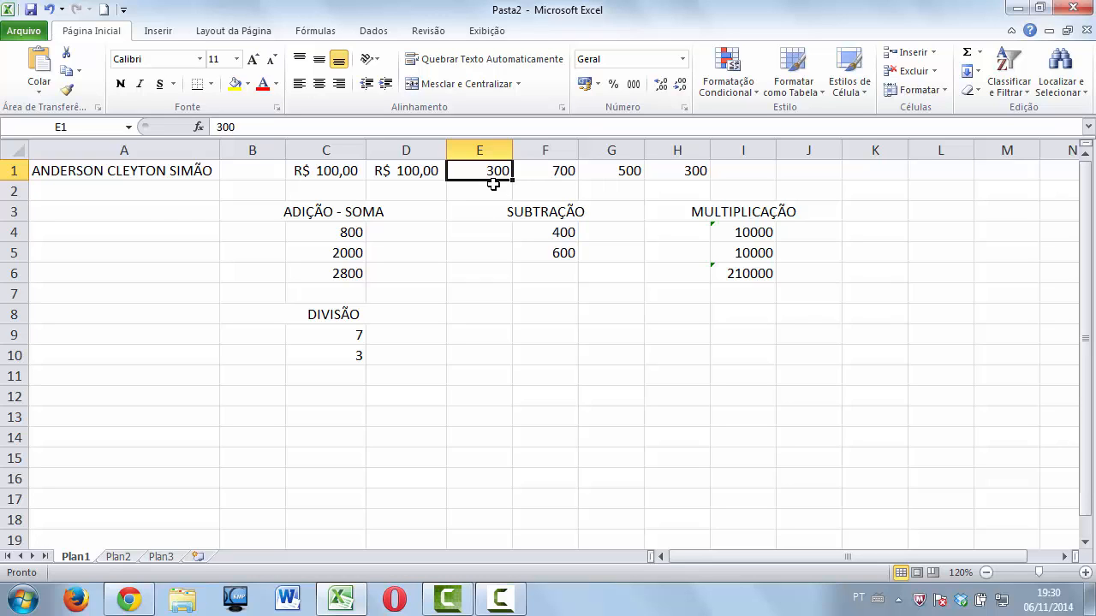
Format E1 as Moeda currency and autofit column E to show R$ 300,00.
right_click(493, 177)
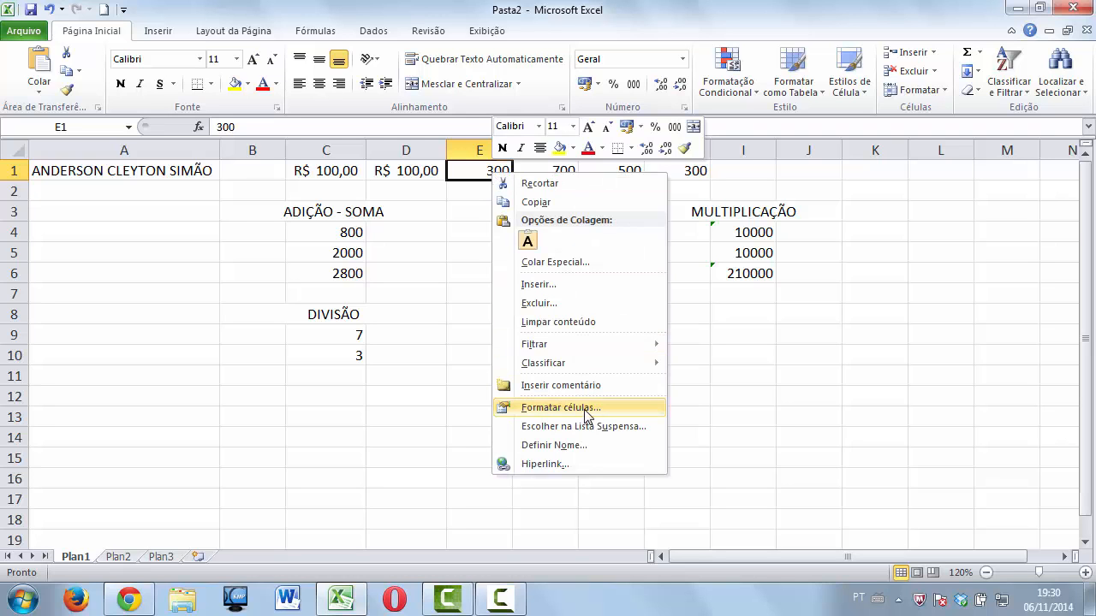
left_click(586, 416)
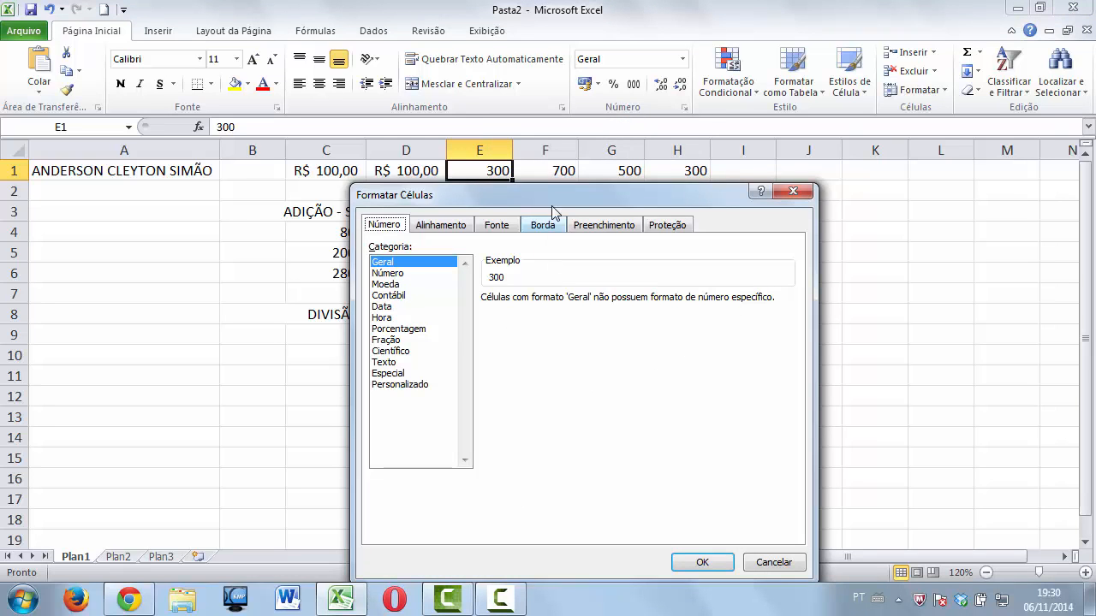
left_click_drag(559, 183, 766, 55)
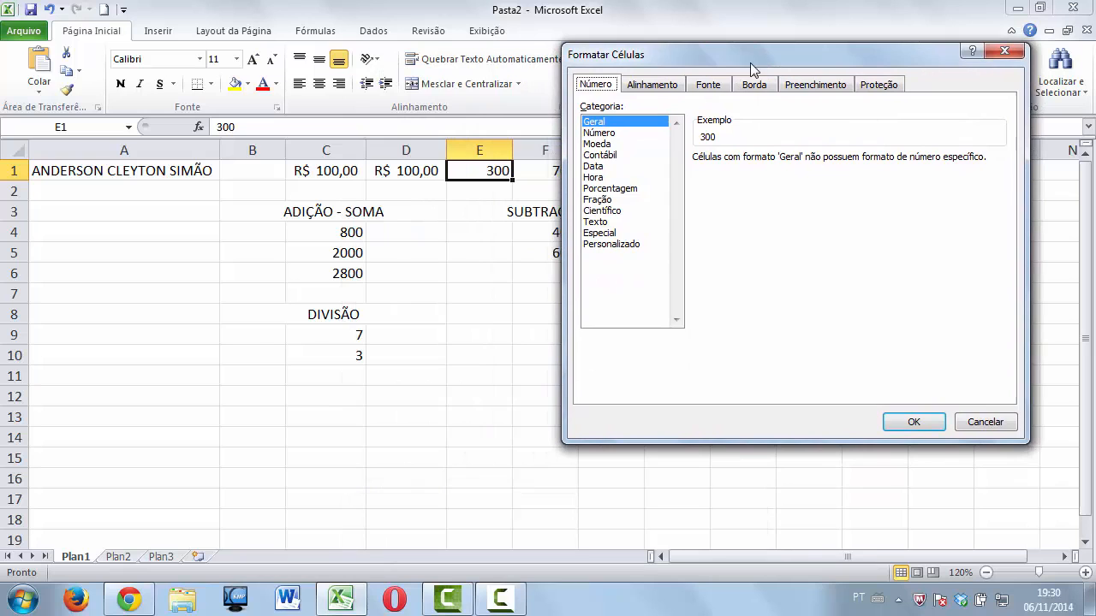
left_click(605, 144)
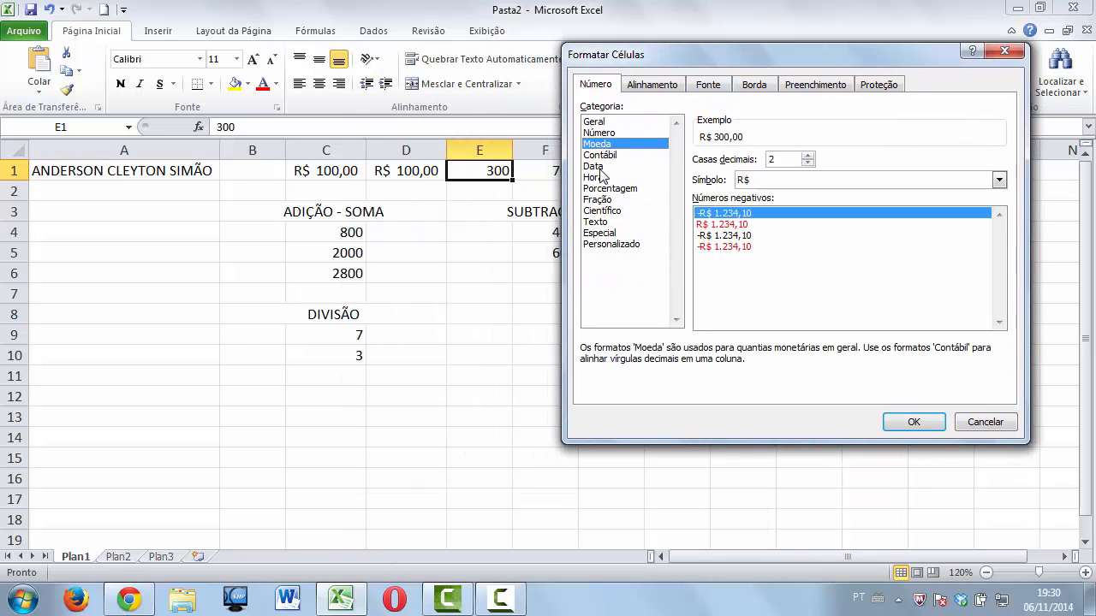
left_click(903, 421)
double_click(510, 142)
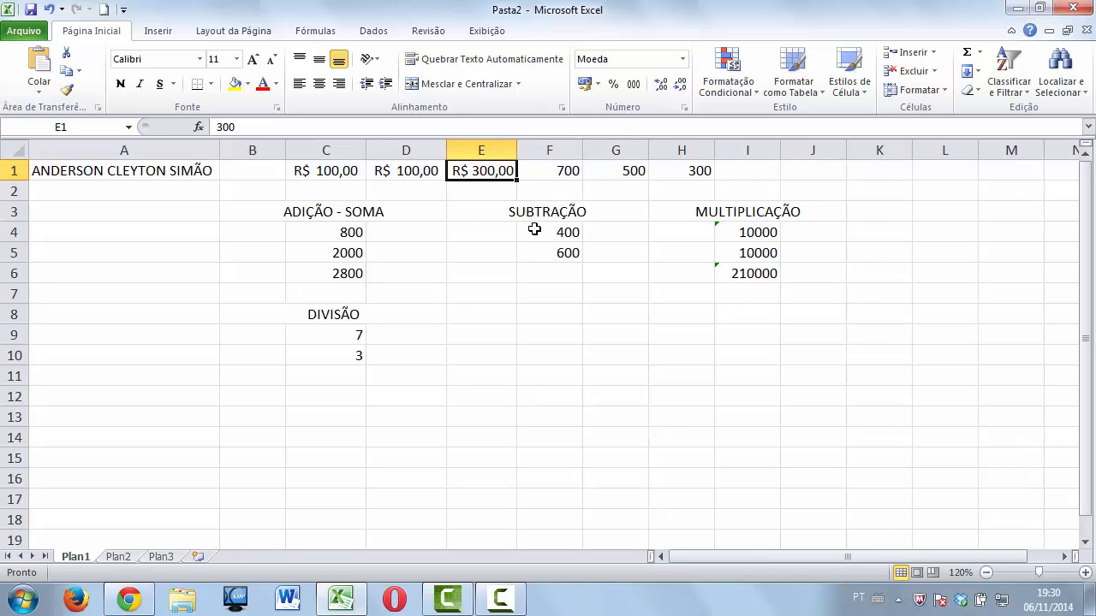
Give F1 accounting format and G1 Moeda currency, autofitting column G to show R$ 500,00.
left_click(565, 172)
left_click(585, 83)
right_click(637, 172)
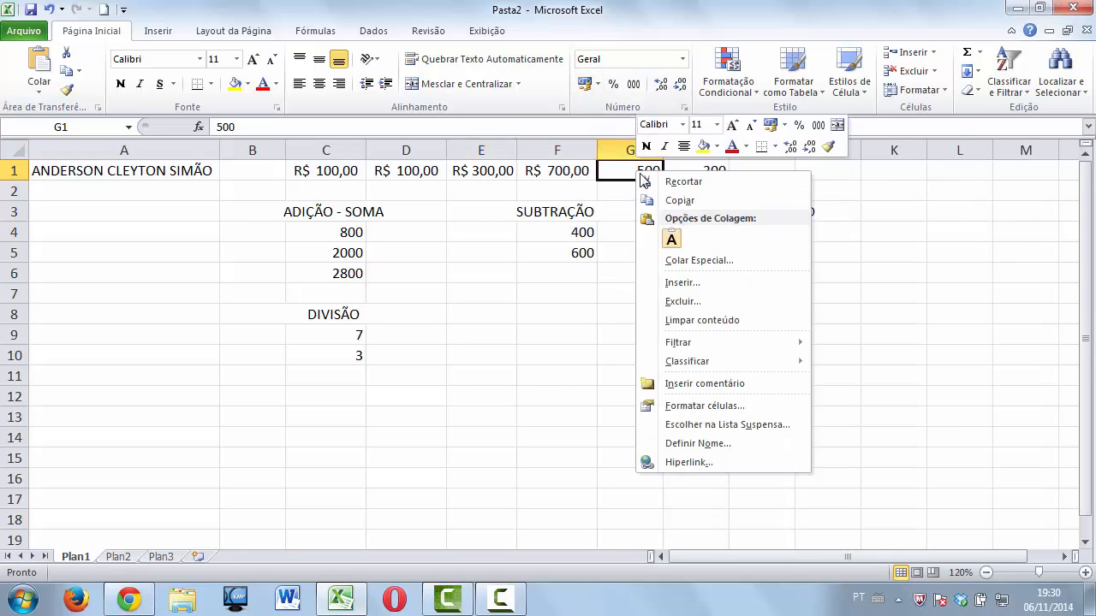
left_click(702, 405)
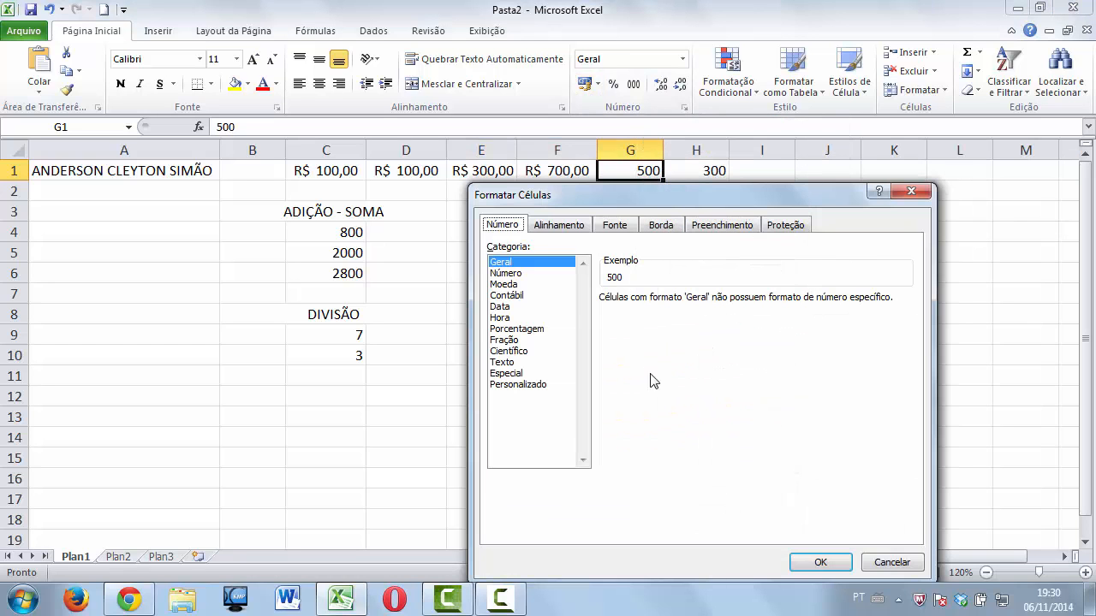
left_click(528, 284)
left_click(820, 563)
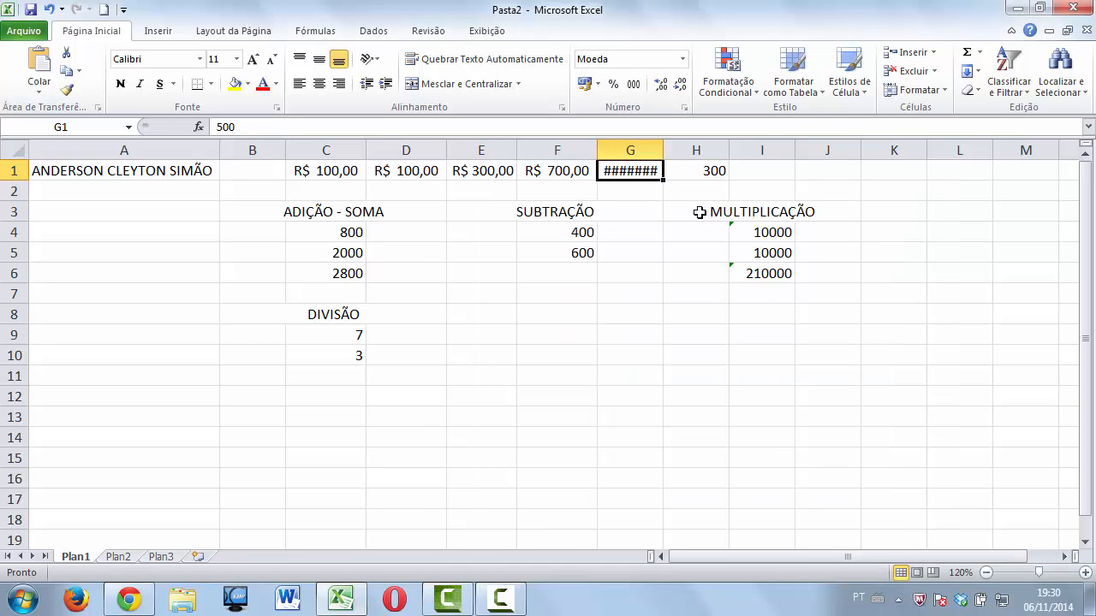
double_click(663, 149)
Format H1 as Moeda currency and autofit column H to show R$ 300,00.
left_click(696, 172)
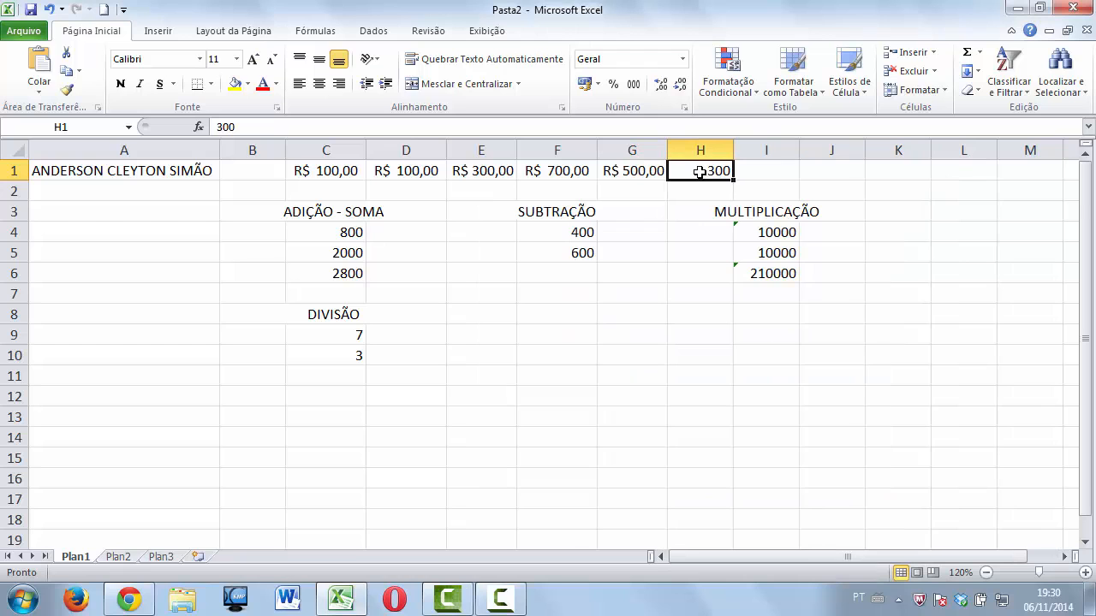
right_click(698, 172)
left_click(773, 405)
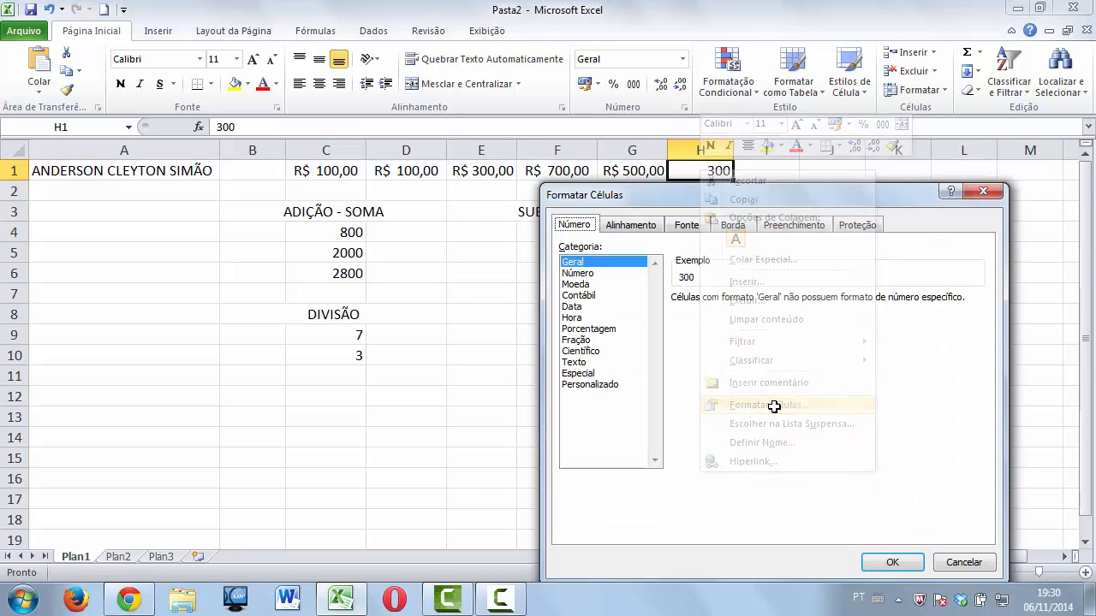
left_click(590, 285)
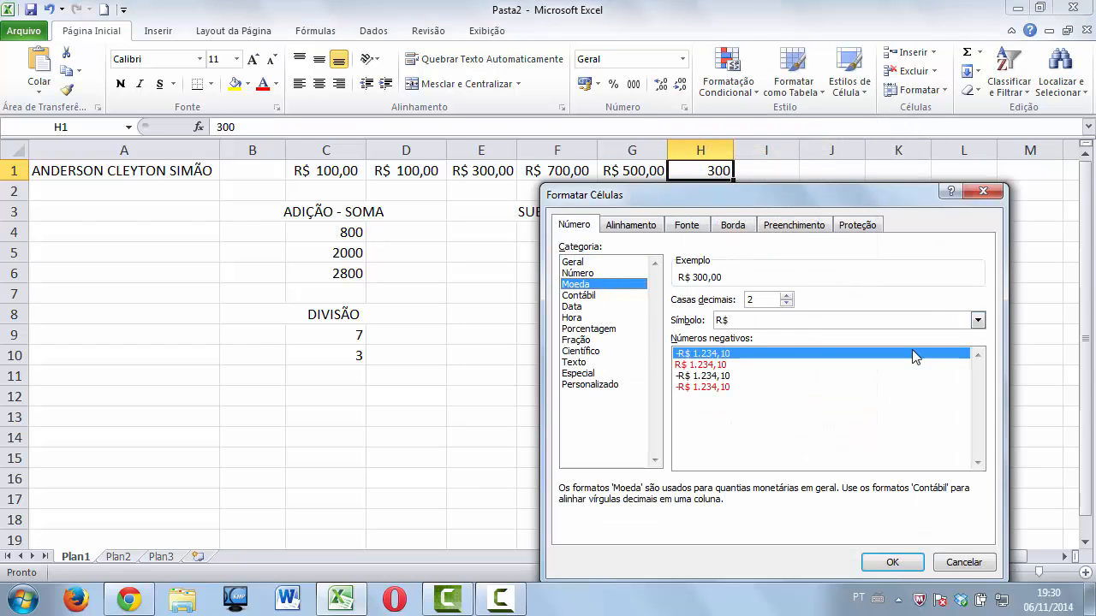
left_click(893, 562)
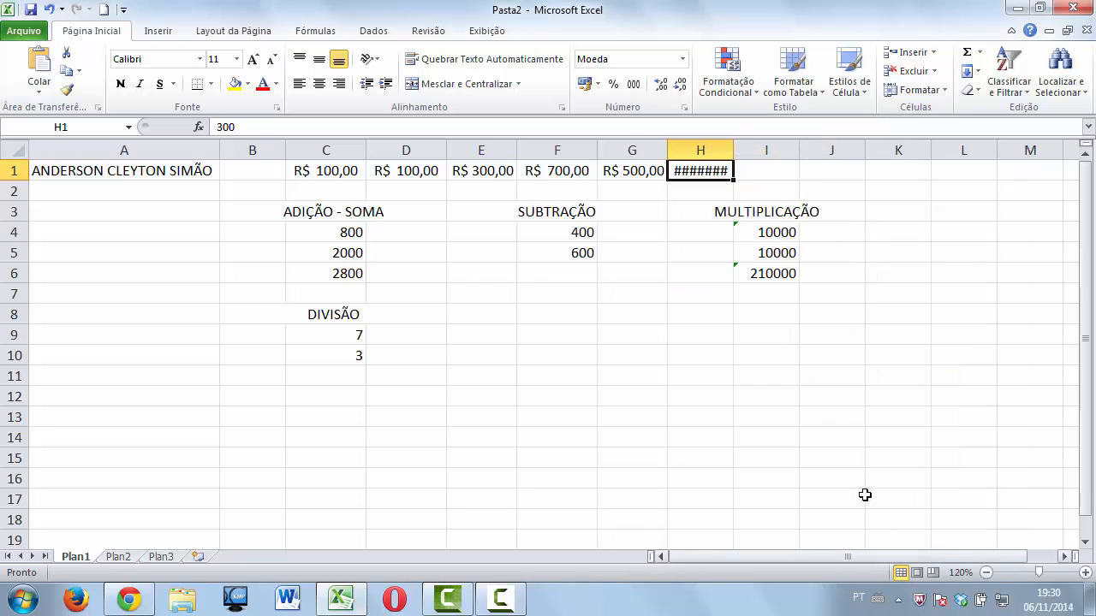
double_click(733, 150)
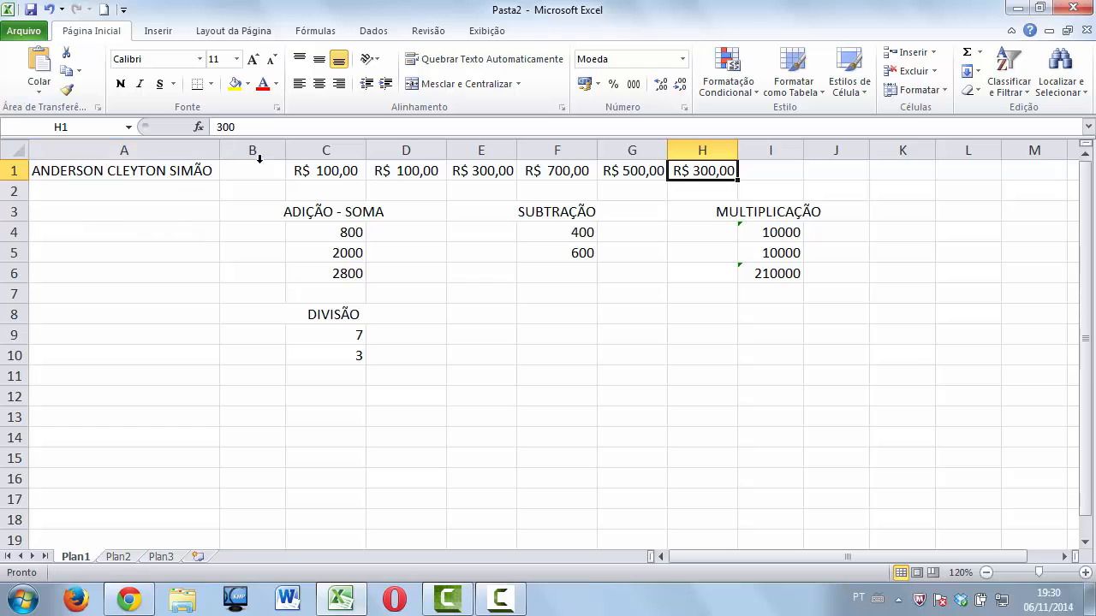
left_click_drag(494, 311, 540, 312)
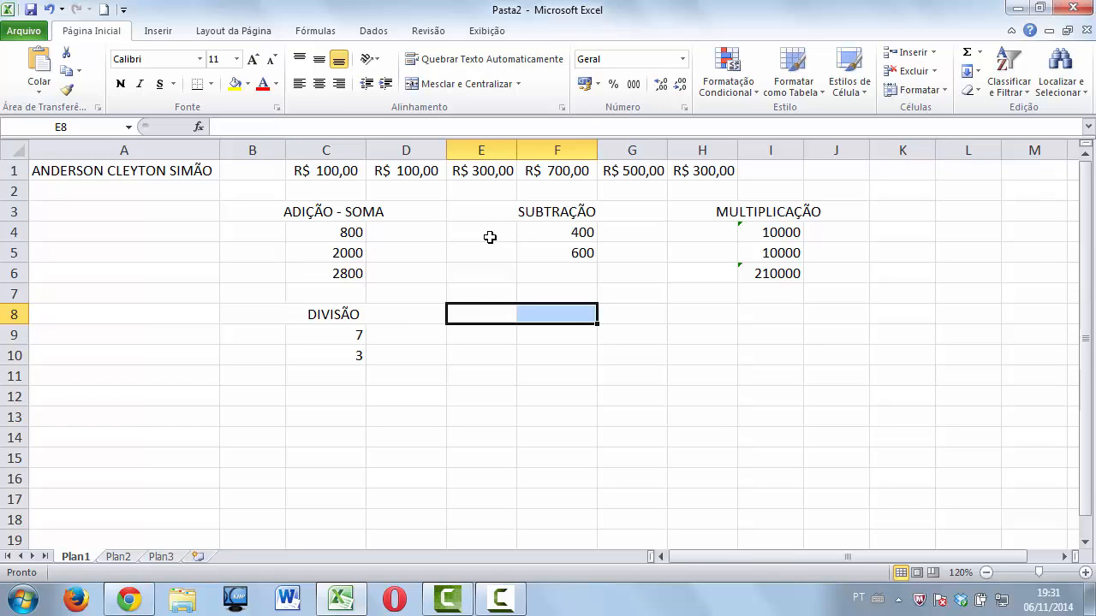
Merge and centre E8:F8 and type the heading DATA.
left_click(462, 84)
type("DATA")
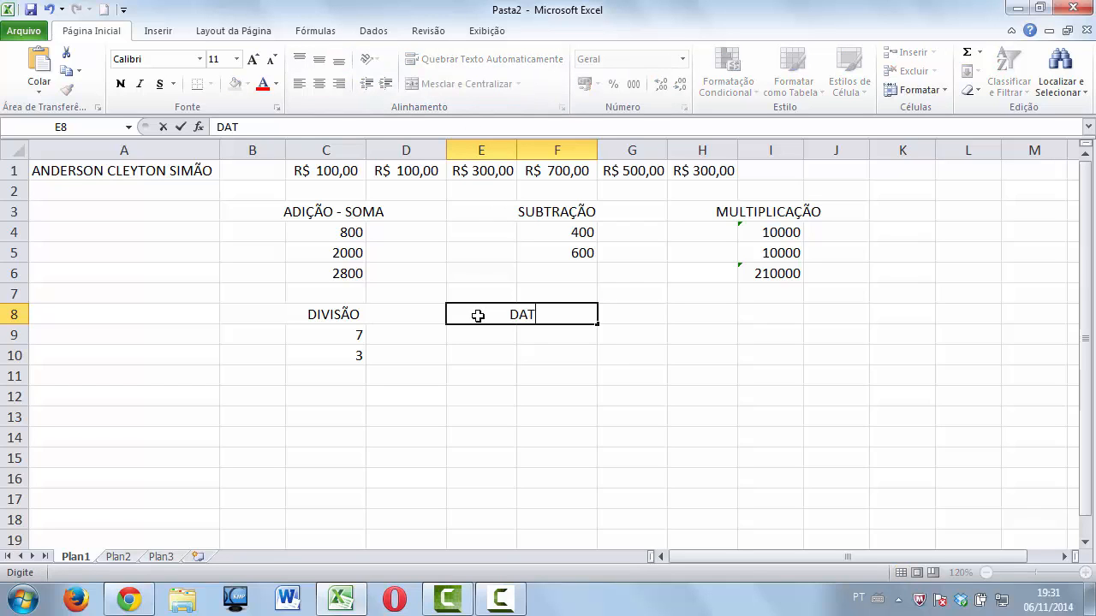
left_click(485, 337)
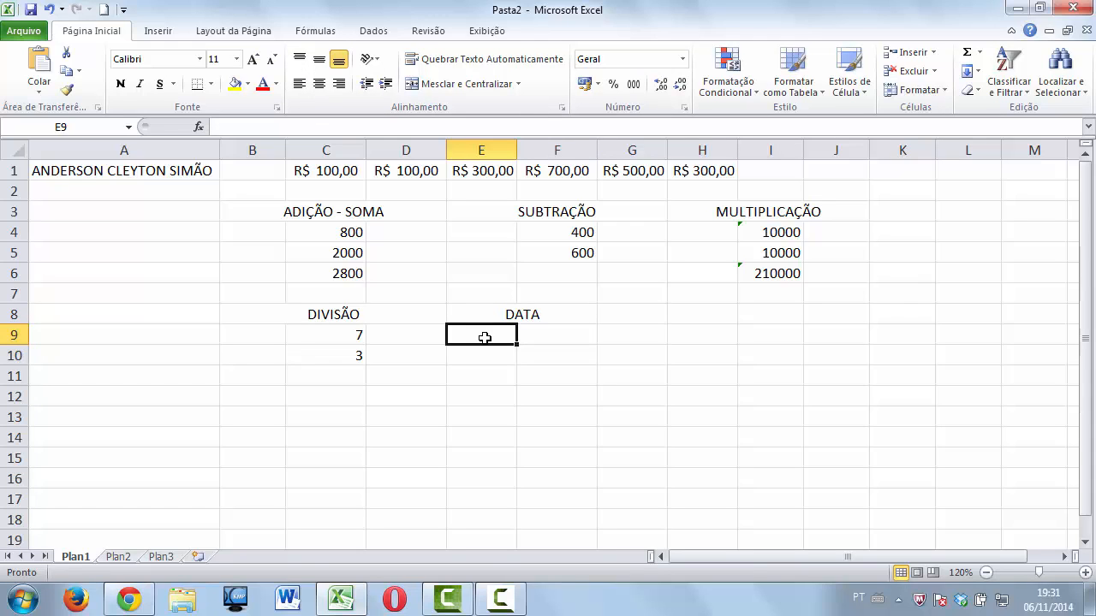
Enter the date 06-11-14 in E9, shown as 06/11/2014.
type("06")
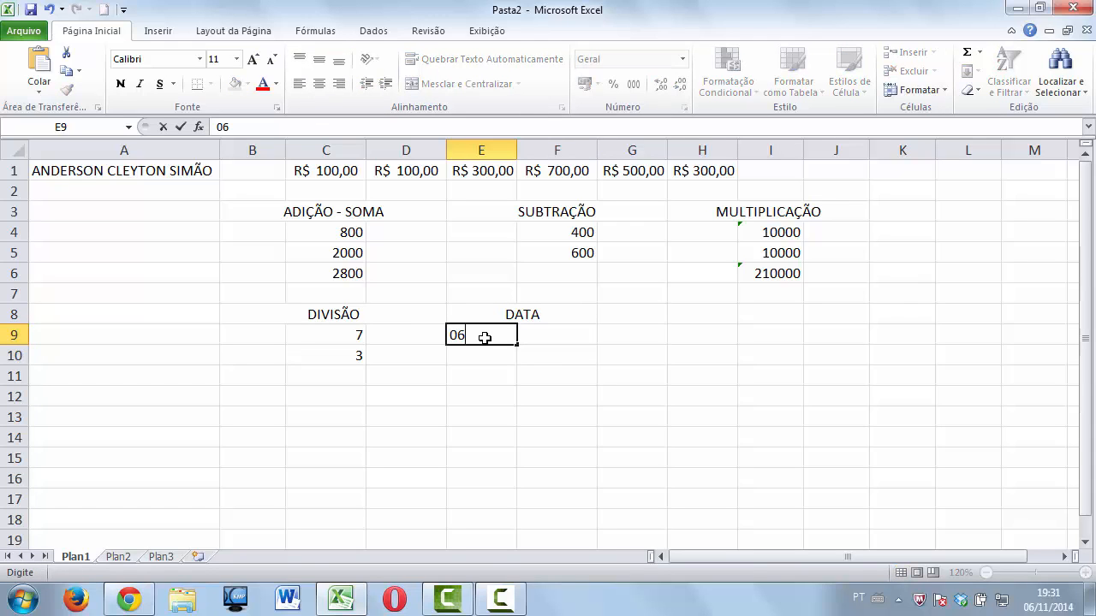
type("-11-14")
key("Return")
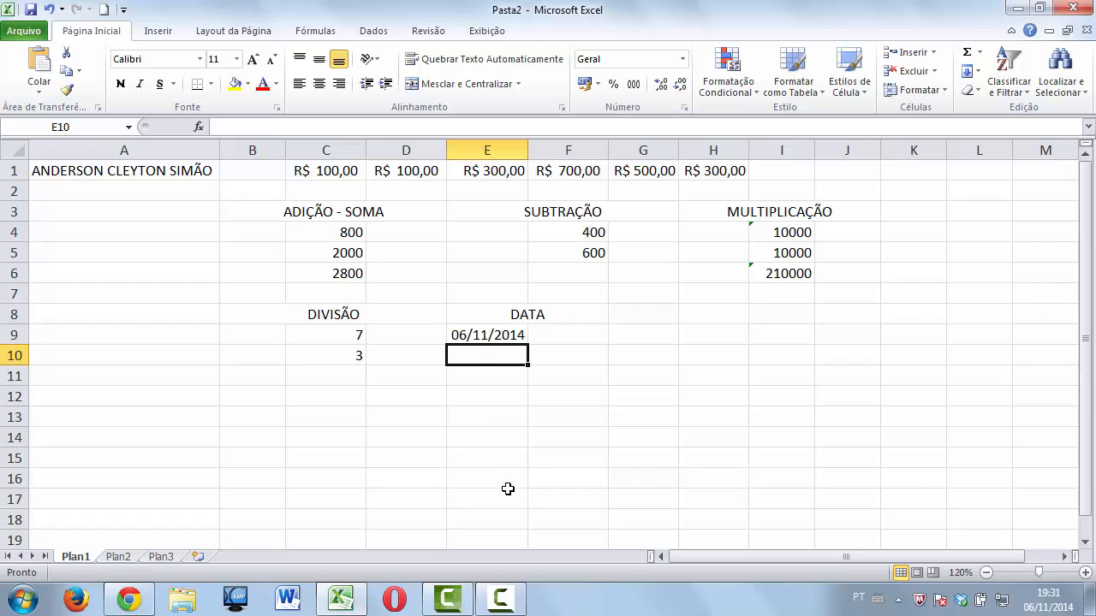
left_click(497, 336)
Format E9 with the Data type 14/03/01 so it shows 06/11/14.
right_click(484, 340)
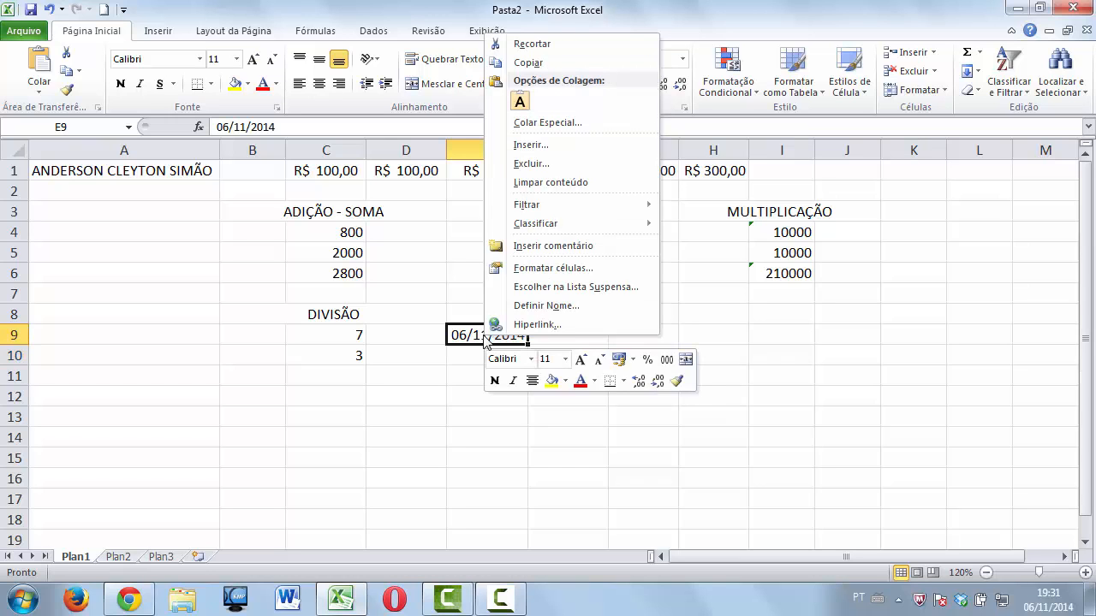
left_click(524, 268)
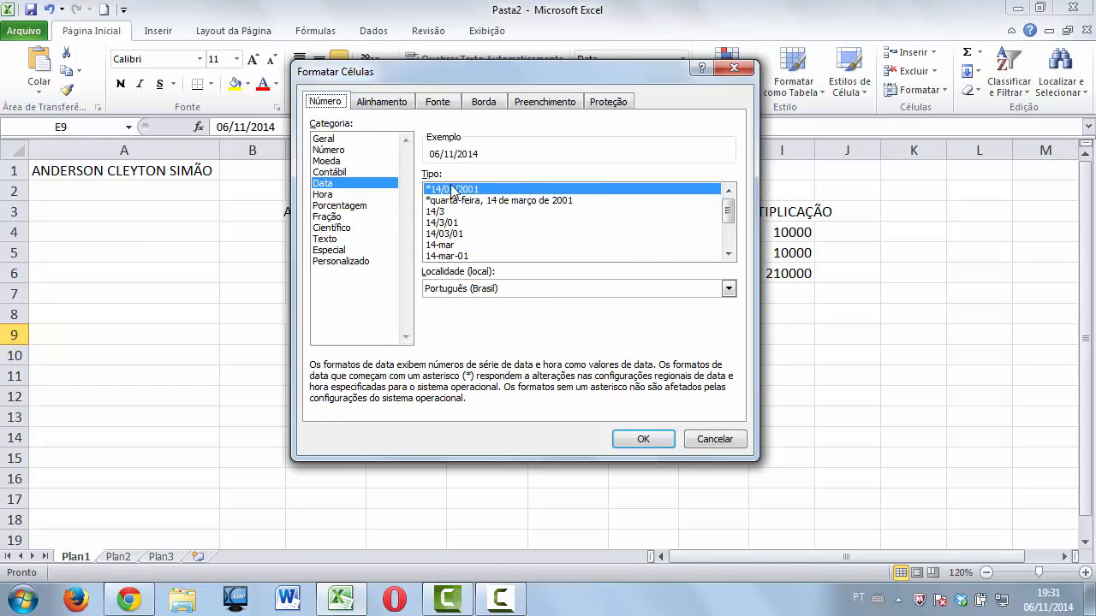
left_click(318, 184)
left_click(450, 236)
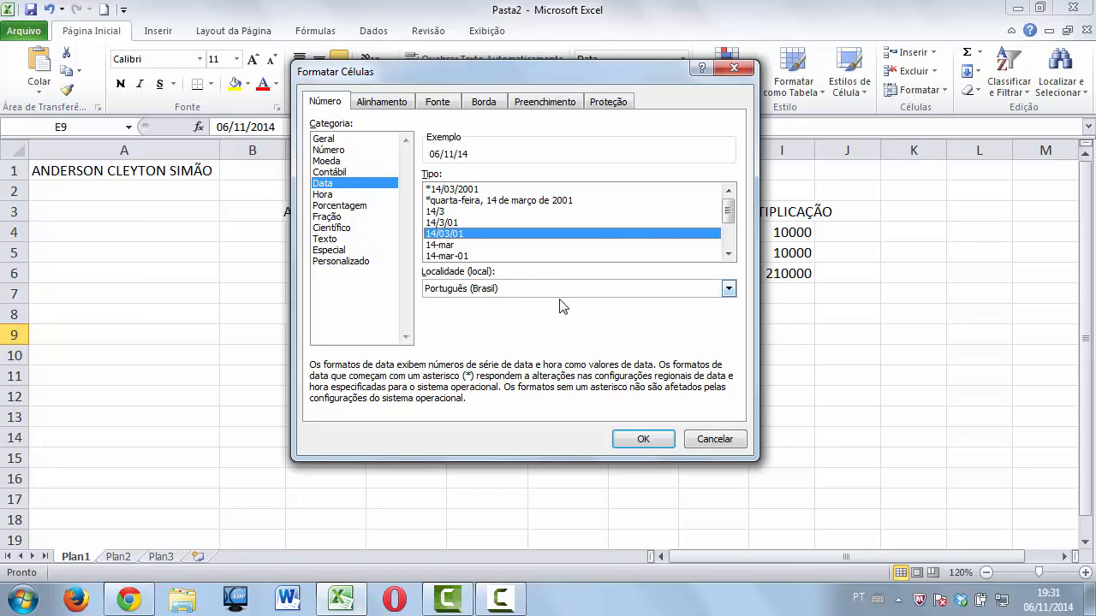
left_click(644, 439)
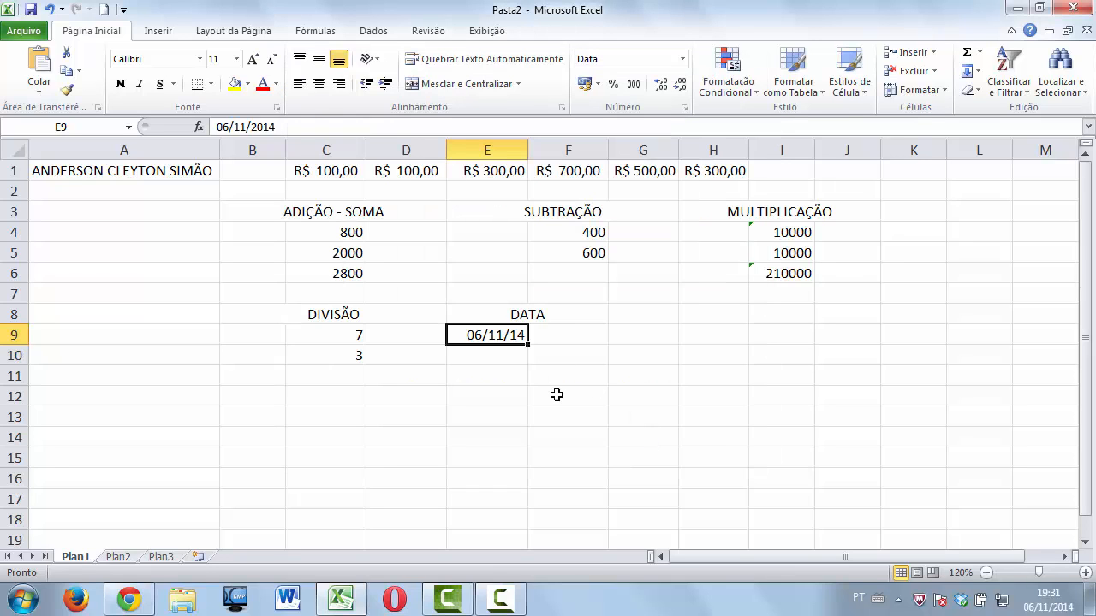
left_click(520, 357)
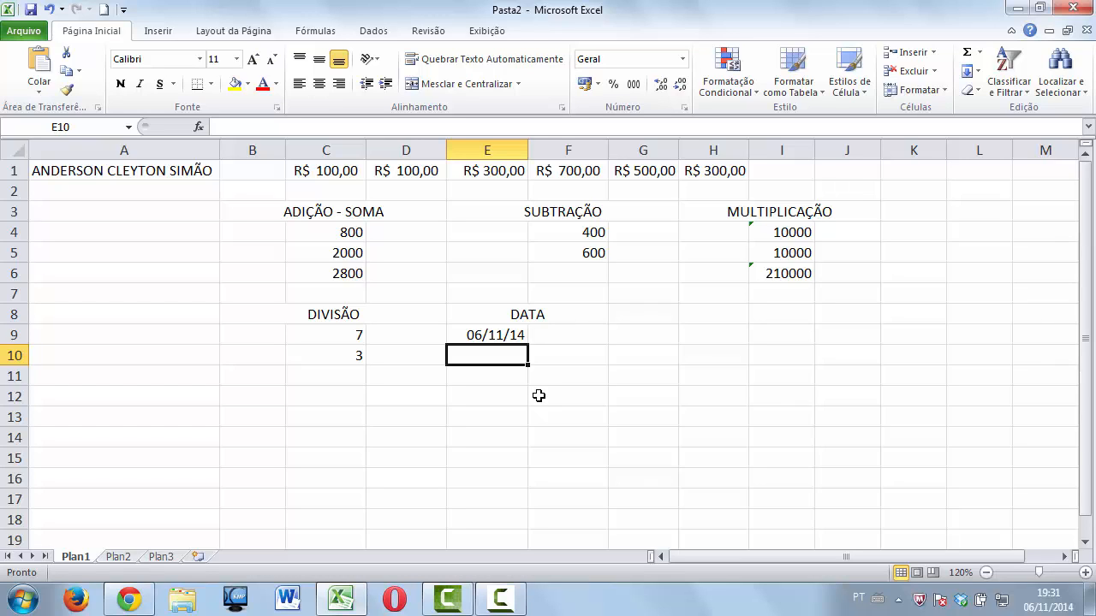
Enter 06-11-14 in E10, then type the same trial date in K6 and clear it.
type("06-")
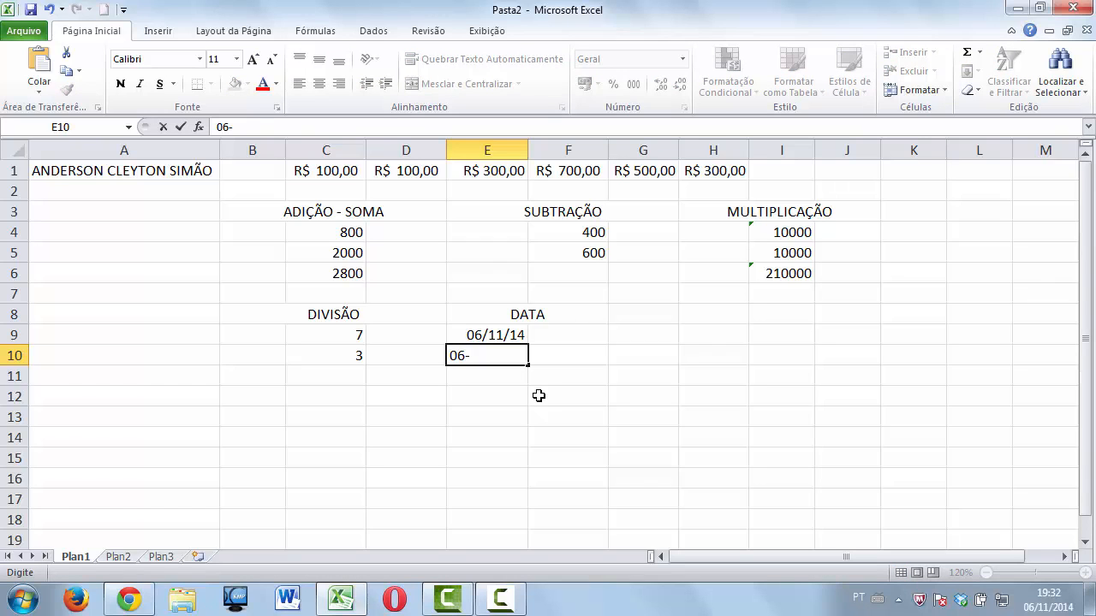
type("11-14")
key("Return")
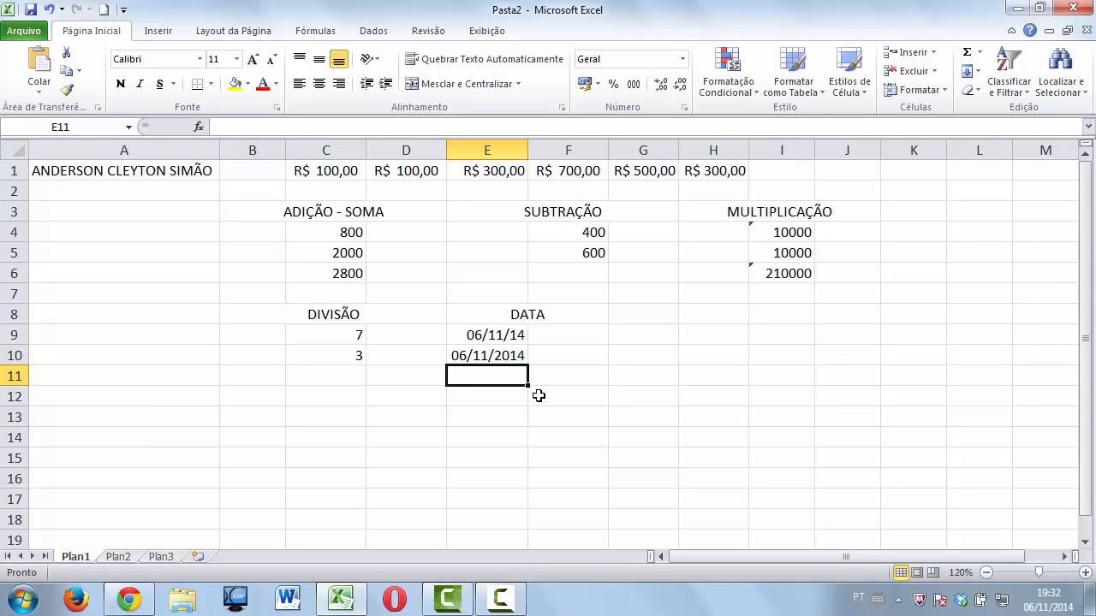
left_click(920, 270)
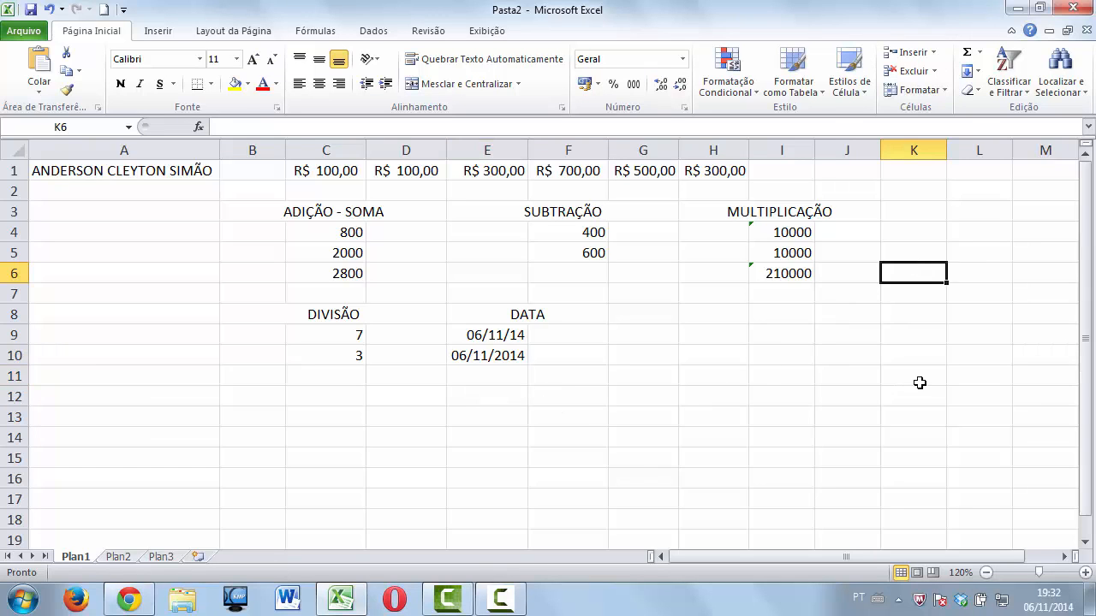
type("0")
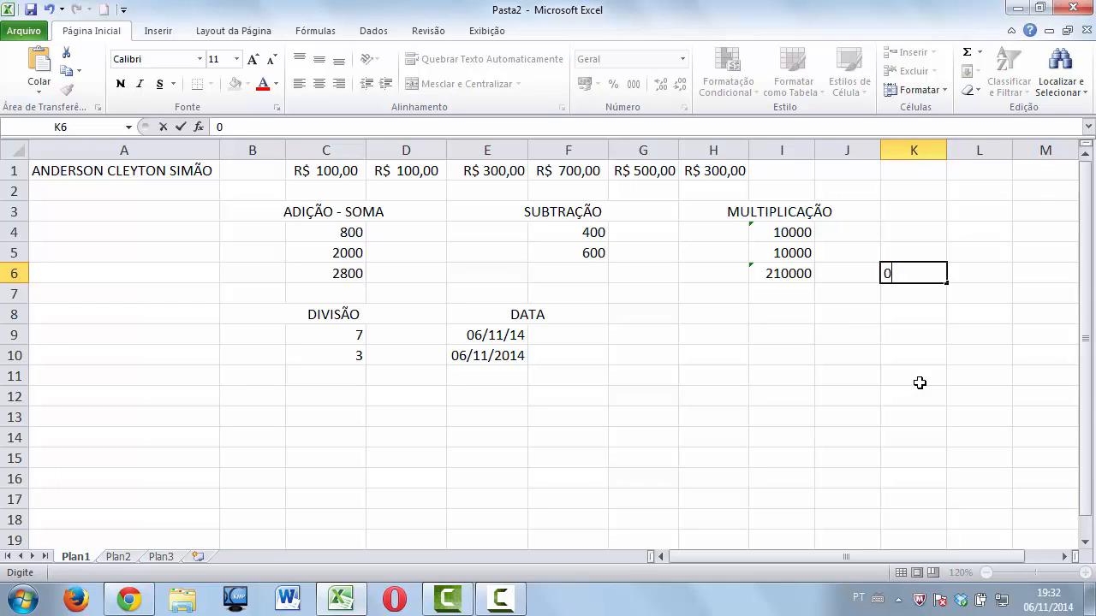
type("6-11-14")
key("Return")
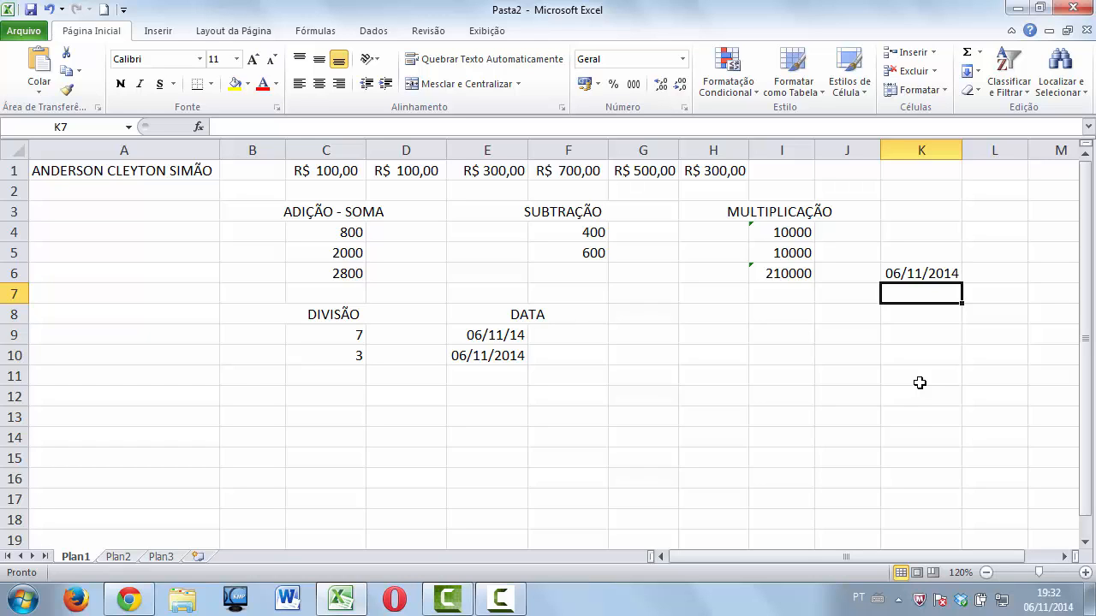
key("Up")
key("Delete")
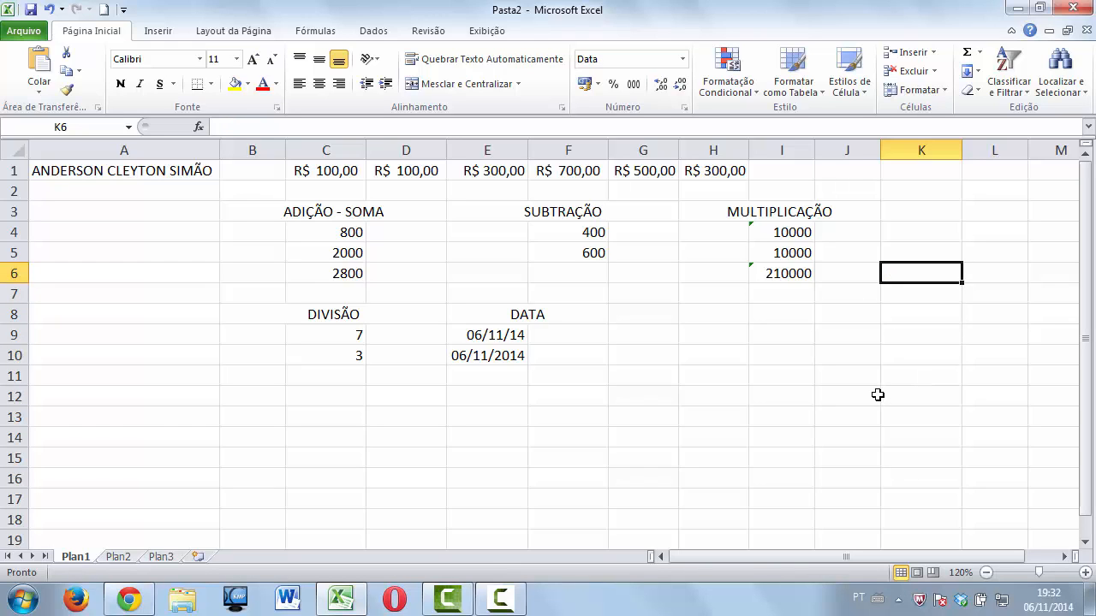
Apply the Data category format to the empty cell F13.
right_click(904, 272)
left_click(847, 367)
left_click(554, 415)
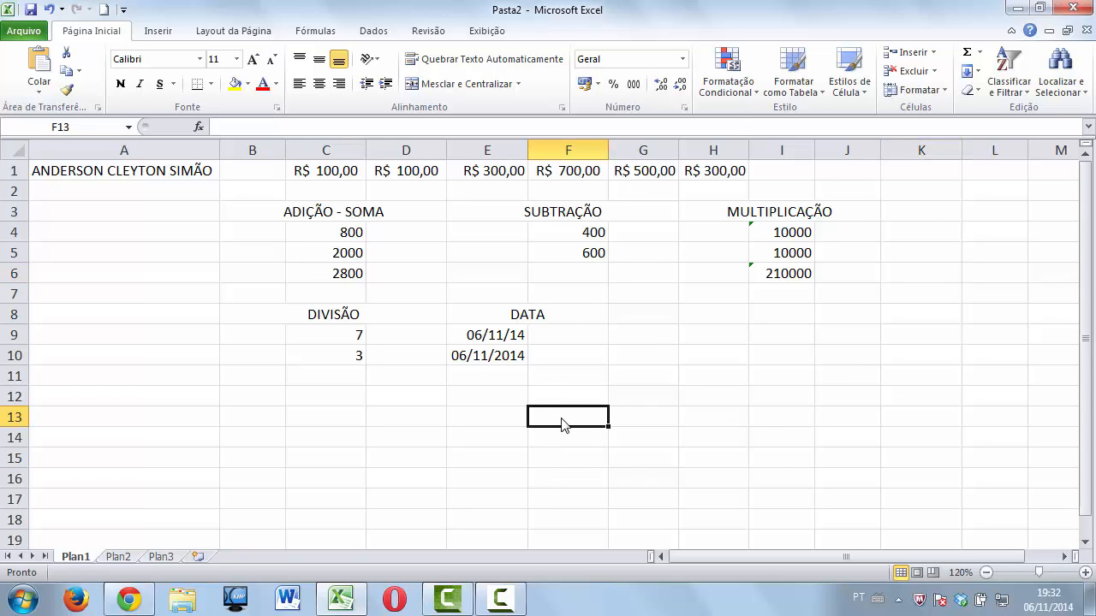
right_click(562, 422)
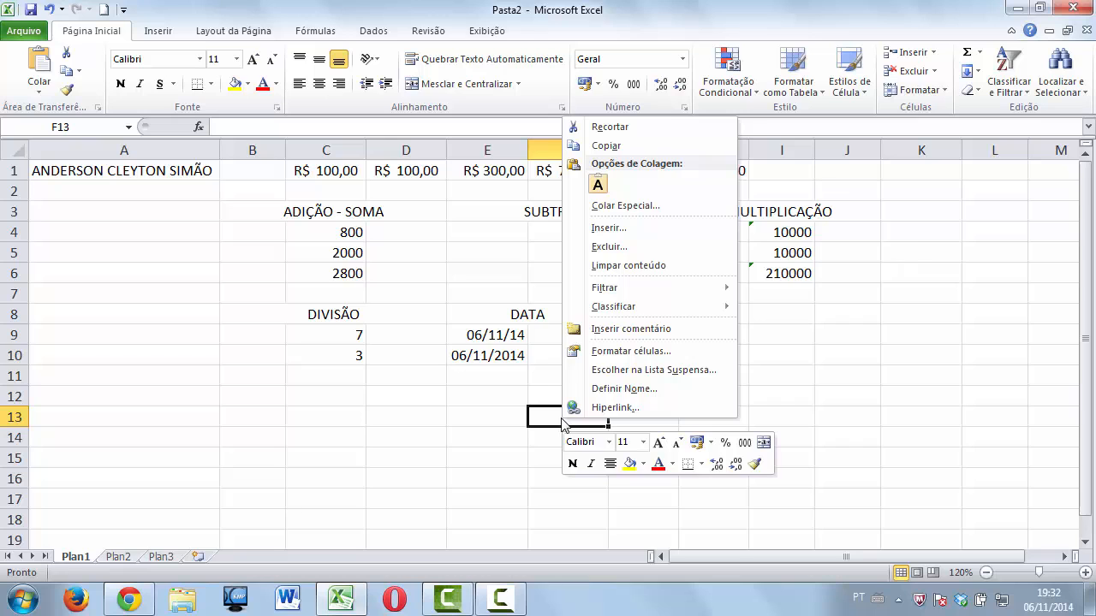
left_click(606, 351)
left_click(417, 272)
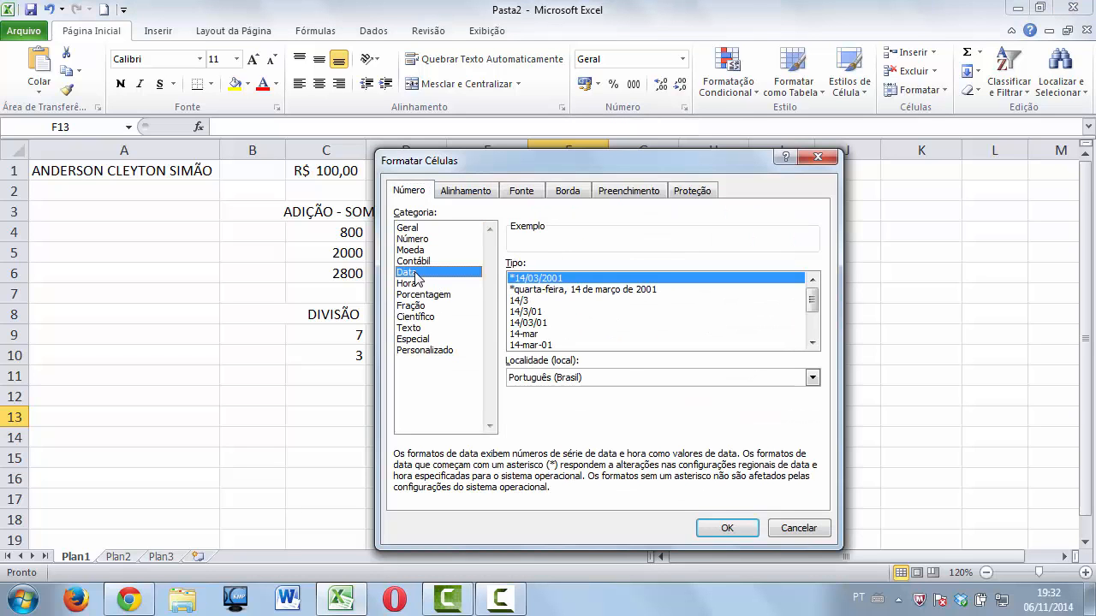
left_click(718, 529)
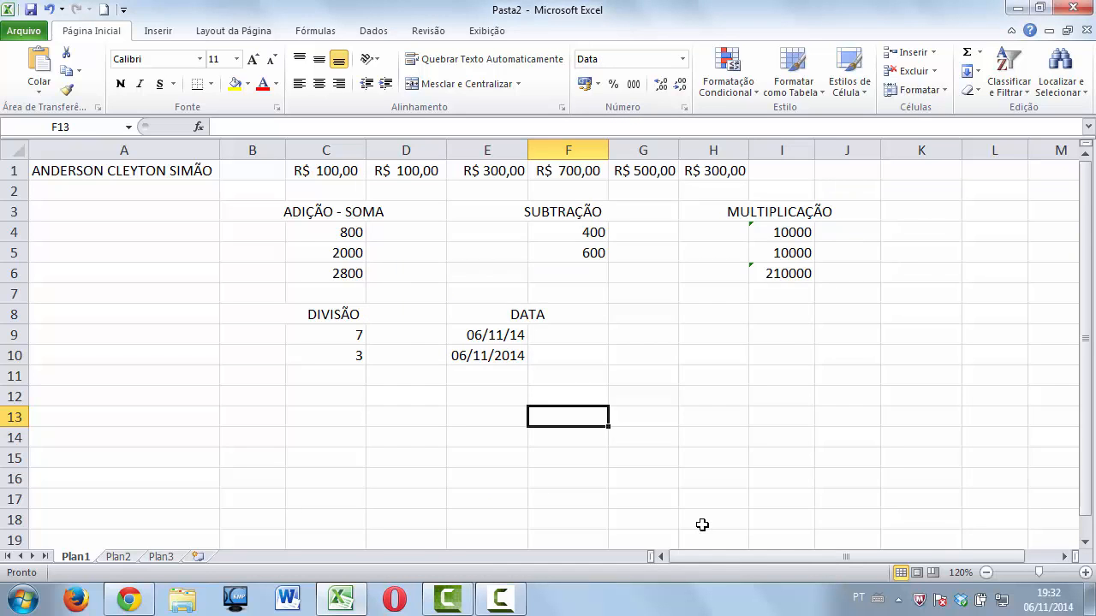
Test-enter 06-11-14 in F13, then delete it to leave the cell empty.
type("06")
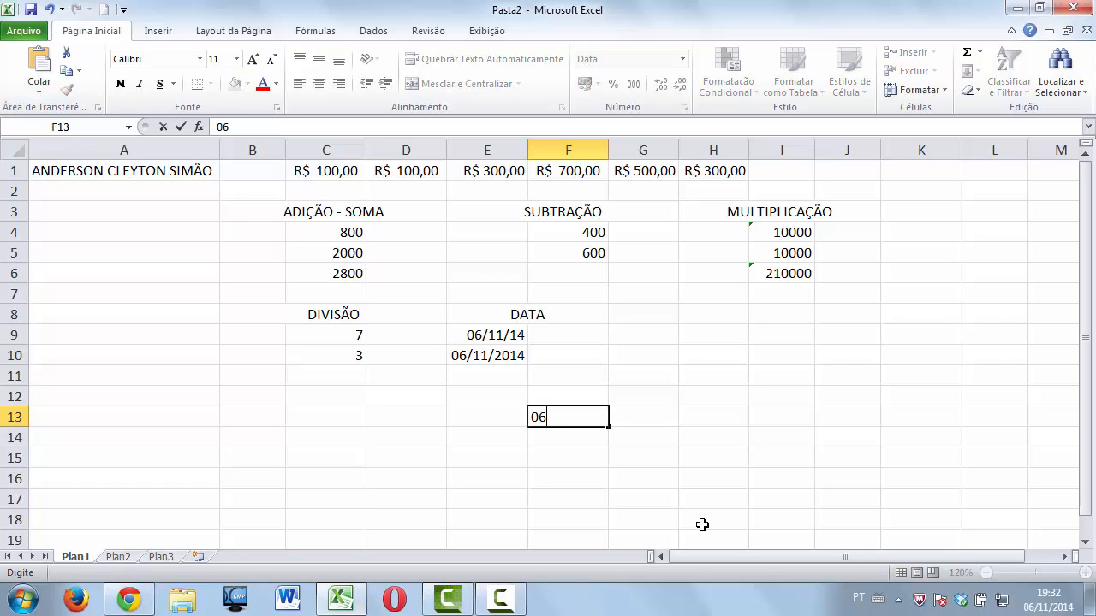
type("-11-14")
key("Return")
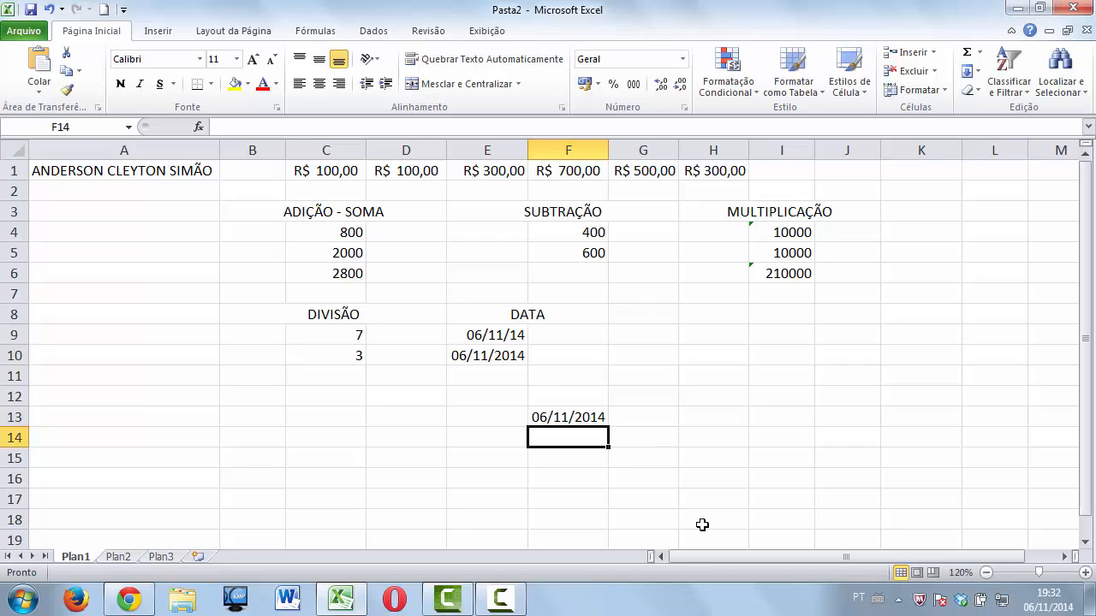
key("Up")
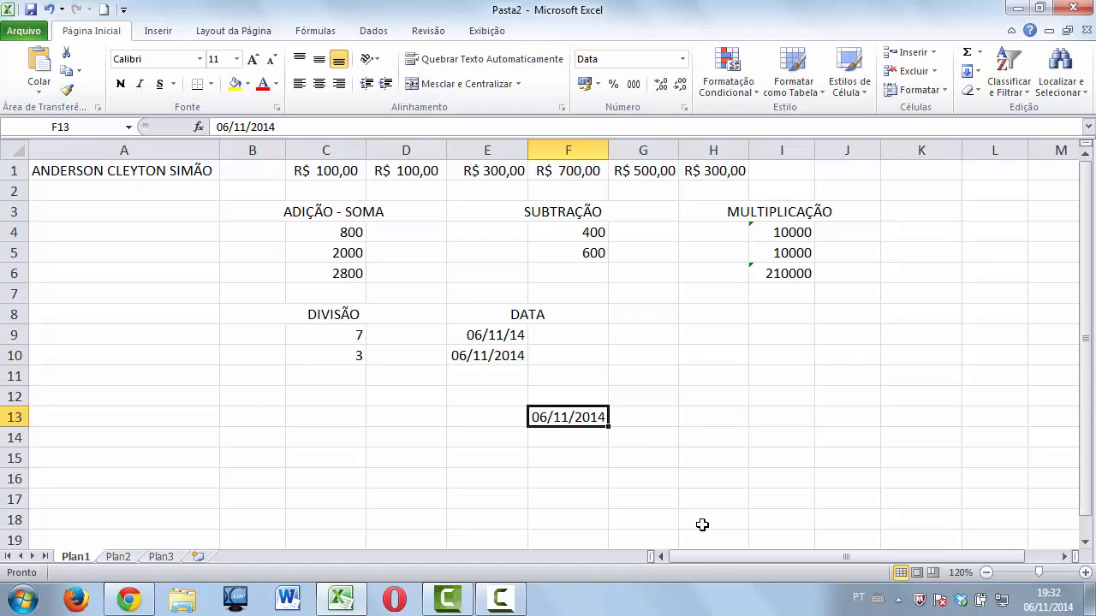
key("Delete")
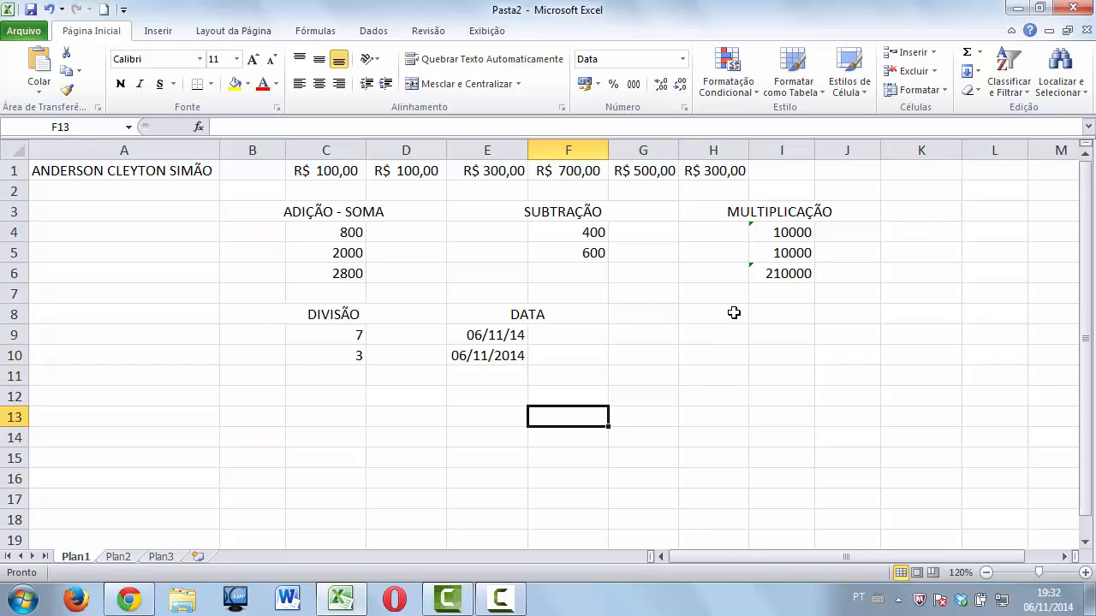
Merge and centre H8:J8 and type the heading PORCENTAGEM.
left_click_drag(729, 313, 819, 312)
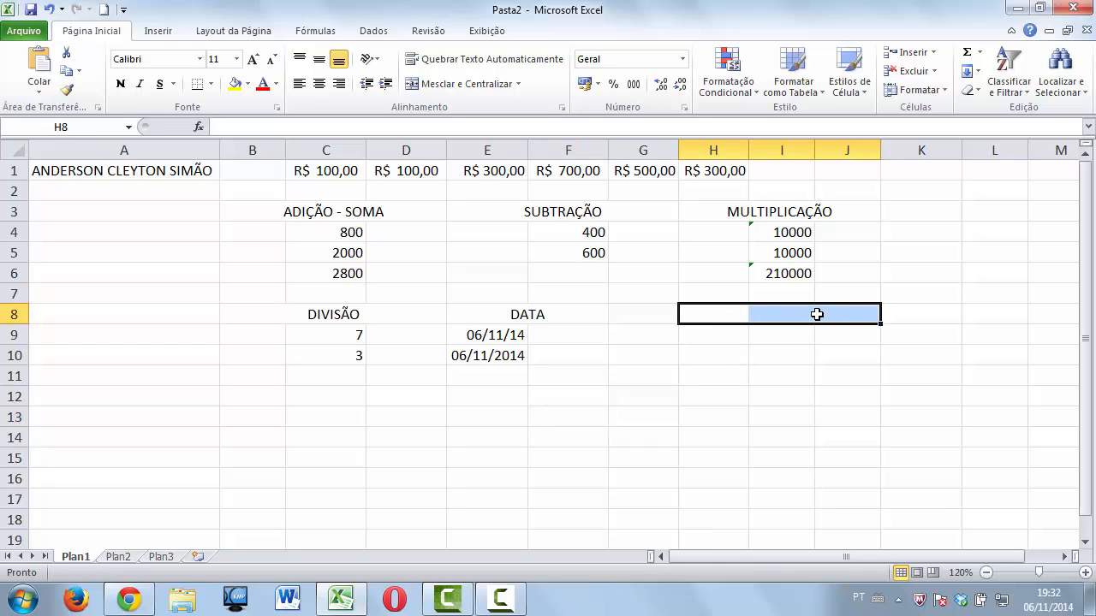
left_click(454, 86)
type("PORCENTAGEM")
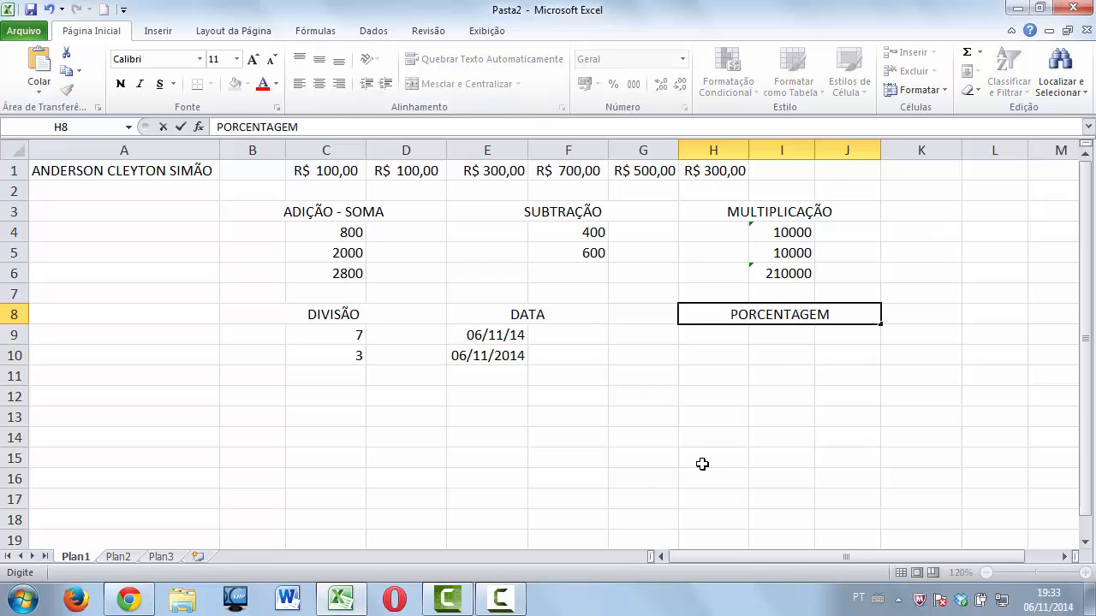
key("Return")
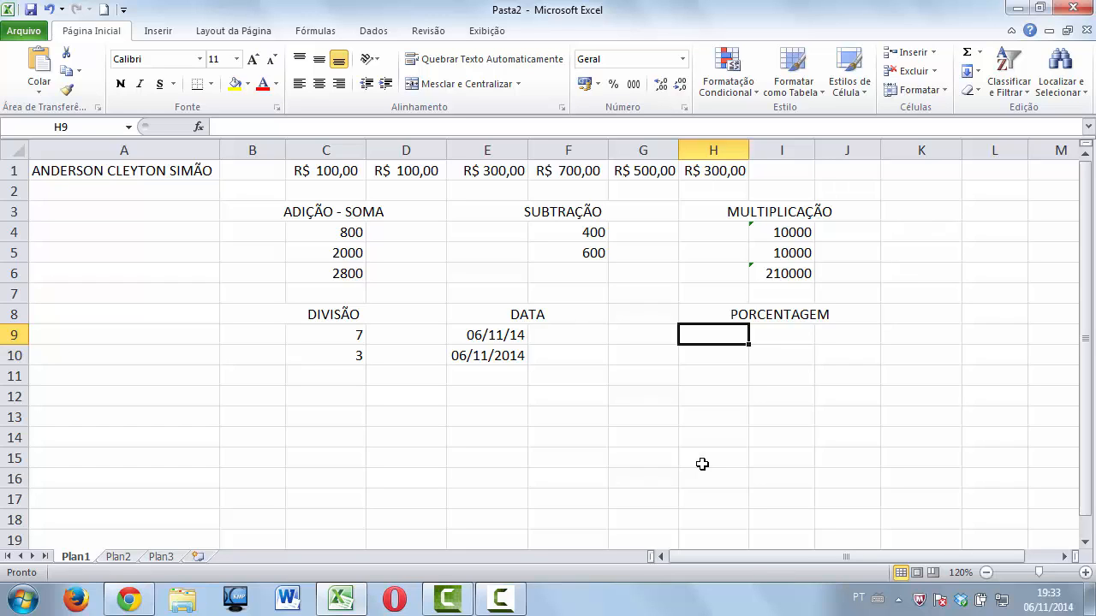
key("Right")
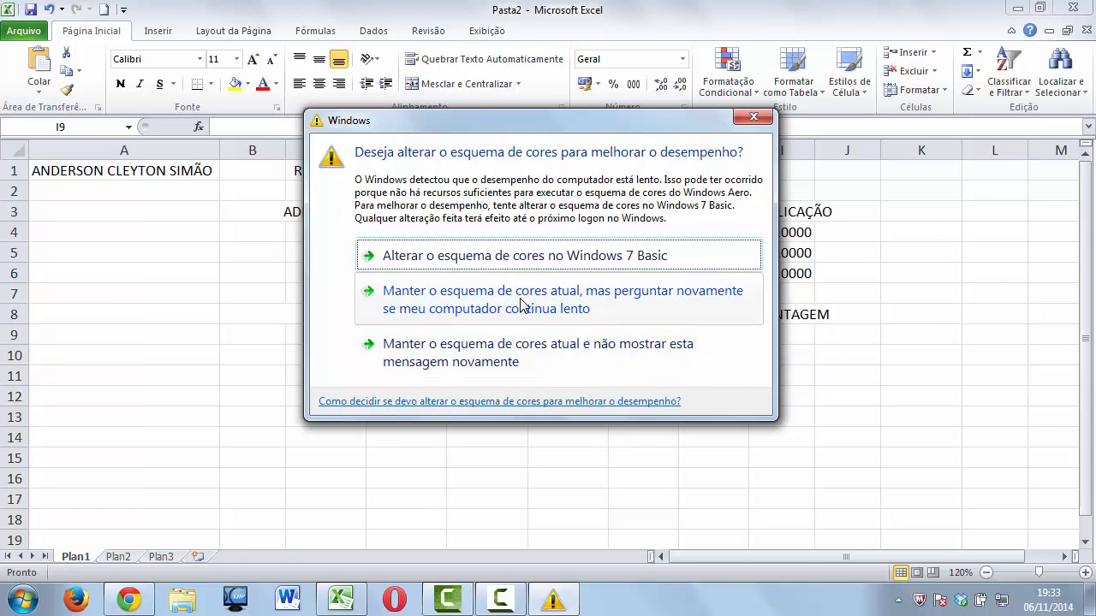
Close the Windows colour-scheme warning dialog.
left_click(750, 120)
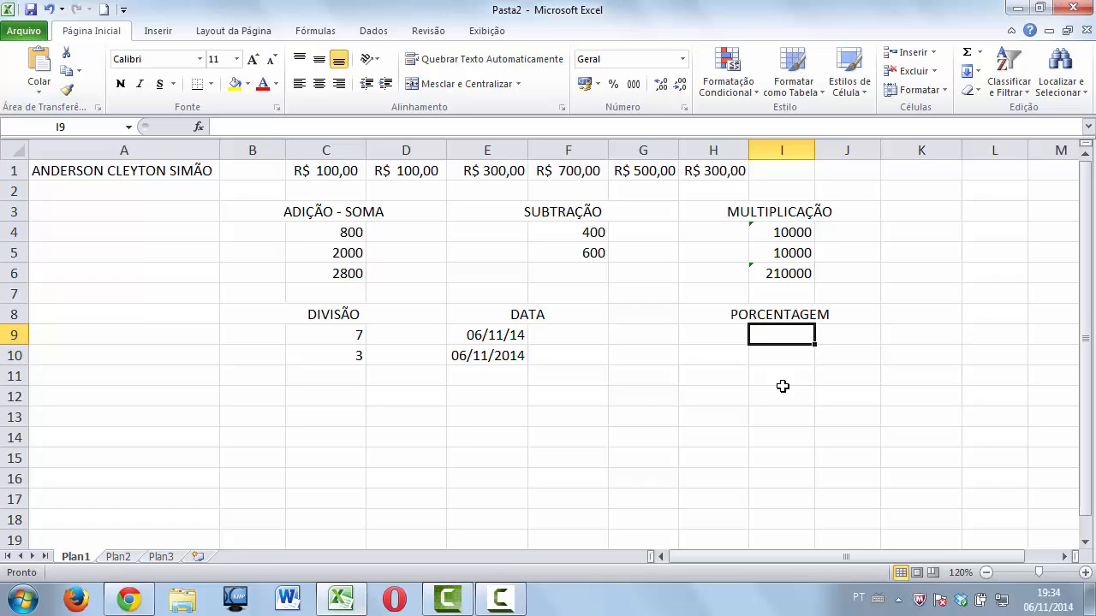
Enter 100 in H9 and apply the Contábil accounting format, showing R$ 100,00.
key("Left")
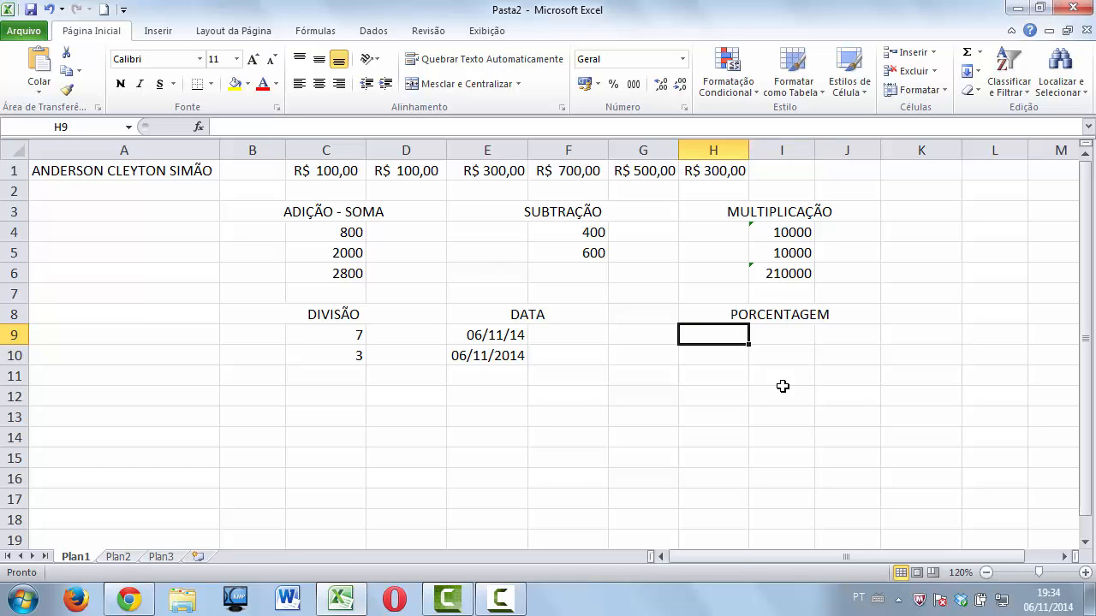
type("100")
key("Return")
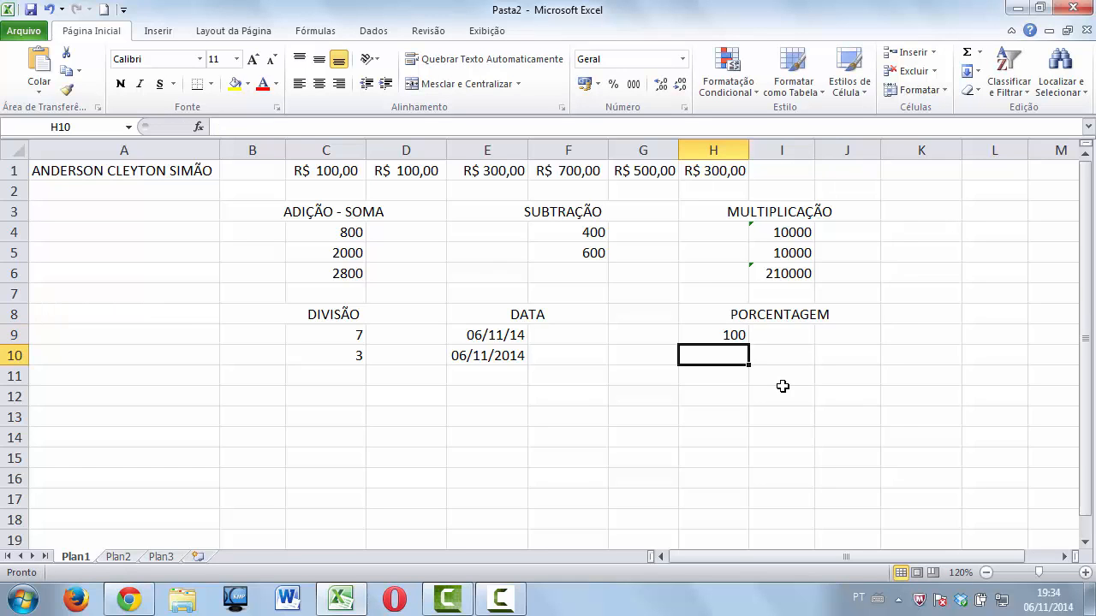
left_click(694, 332)
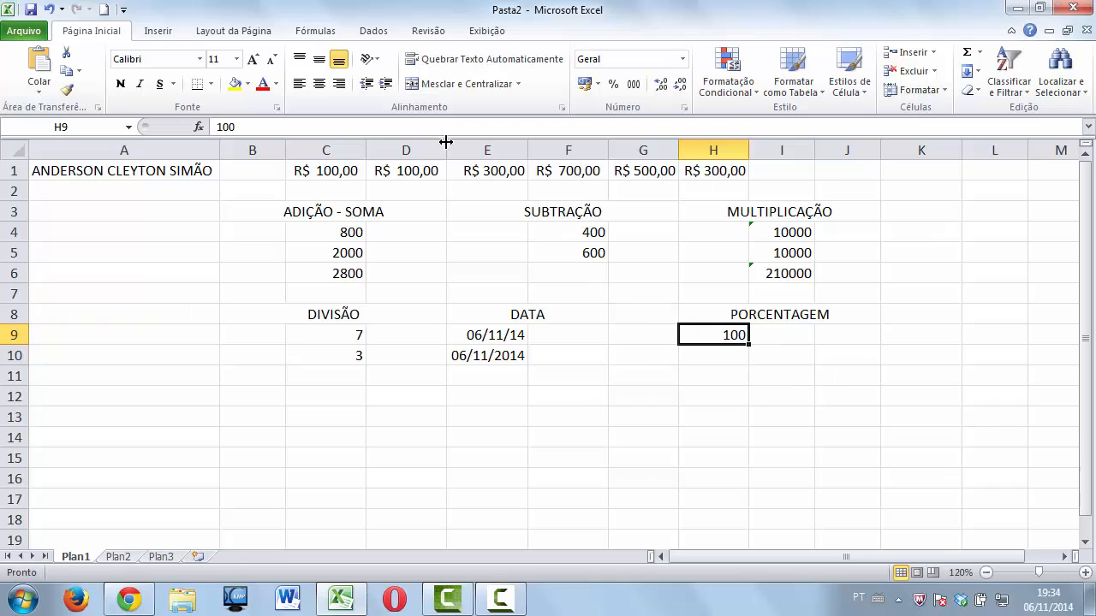
left_click(586, 83)
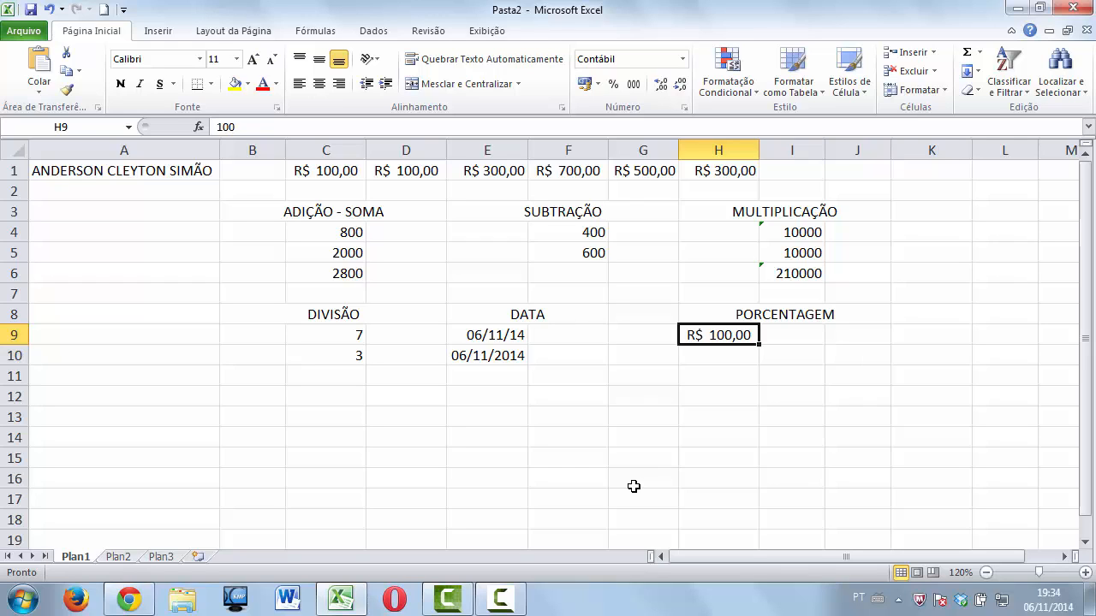
key("Right")
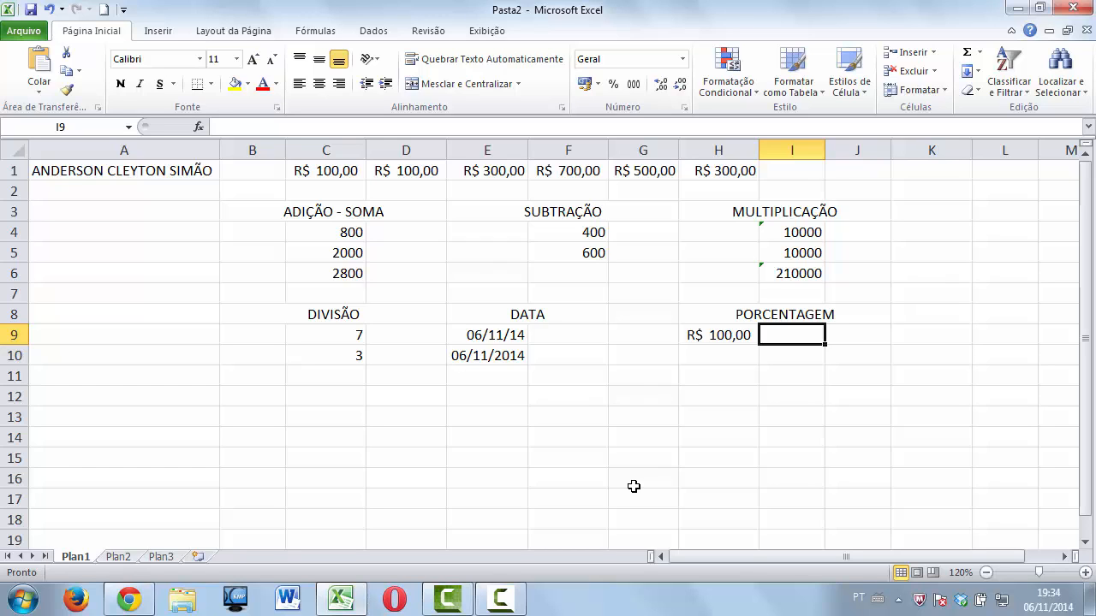
Enter 10 in I9 as a percentage, then undo the resulting 1000% and clear the cell.
type("10")
key("Return")
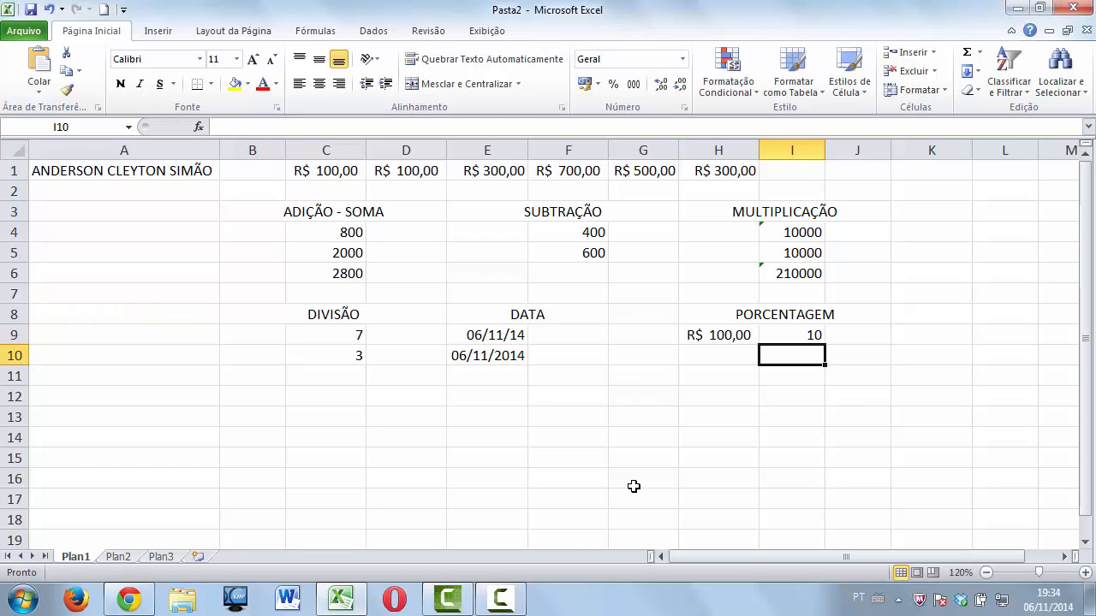
key("Up")
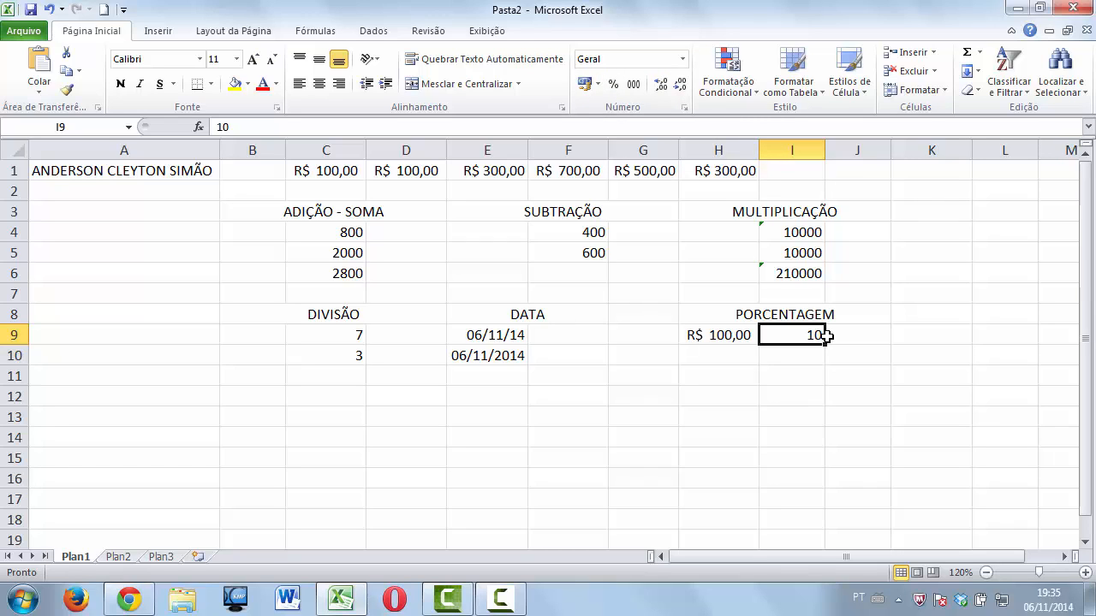
left_click(616, 86)
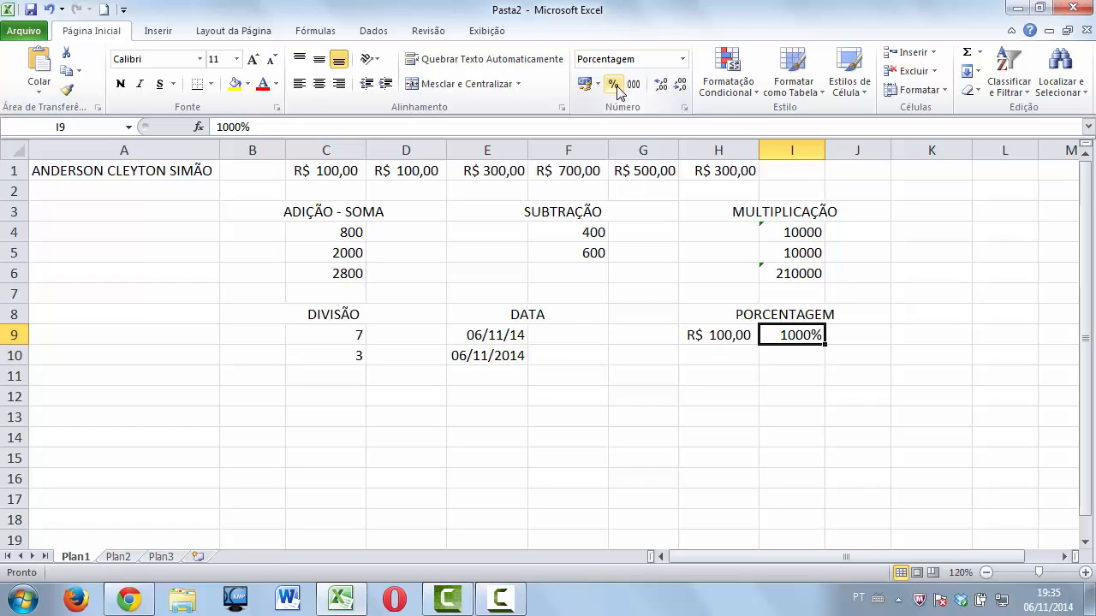
key("ctrl+z")
key("Delete")
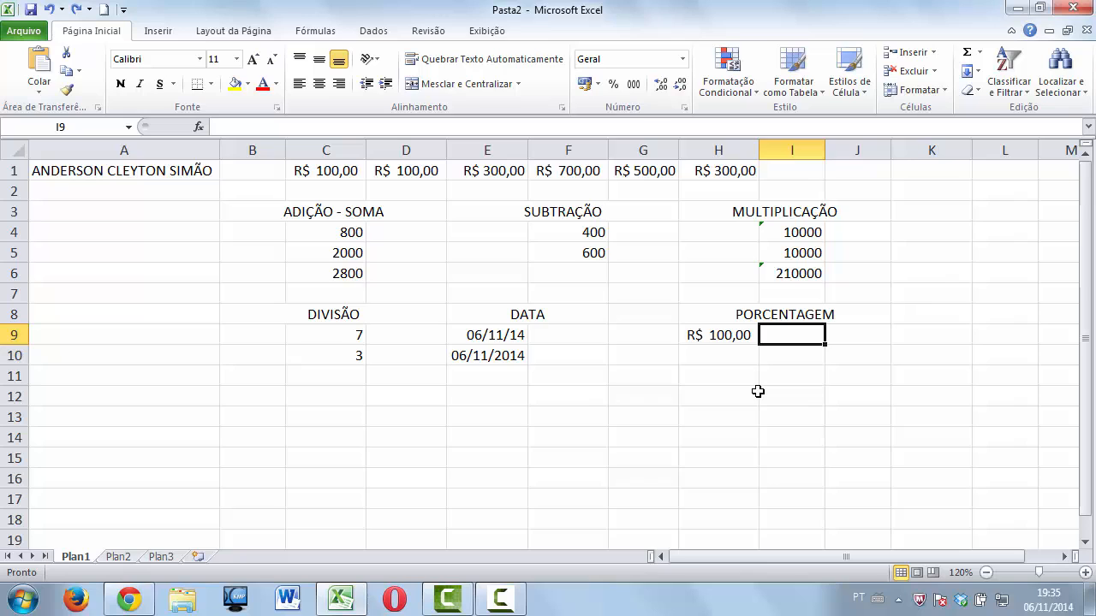
Enter 0,1 in I9 and apply Percent Style so it shows 10%.
type("0")
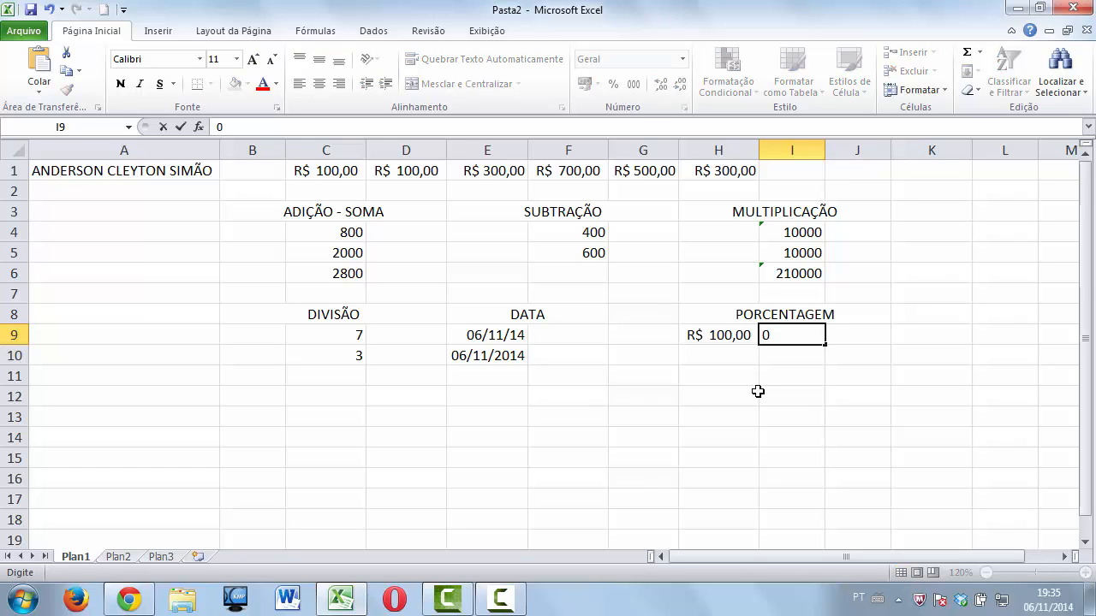
type(",1")
key("Return")
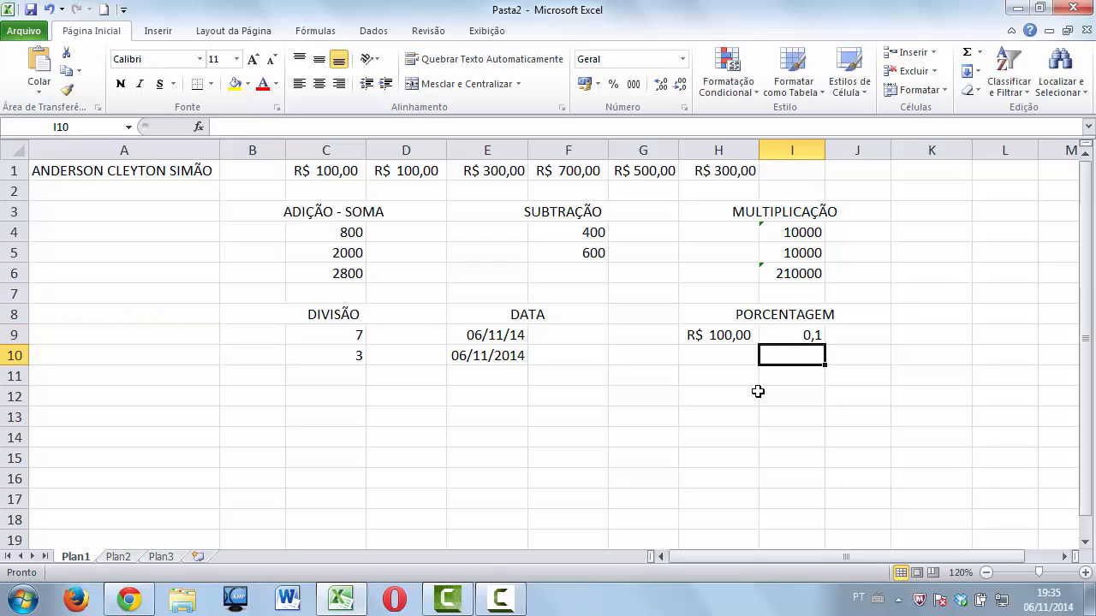
left_click(779, 335)
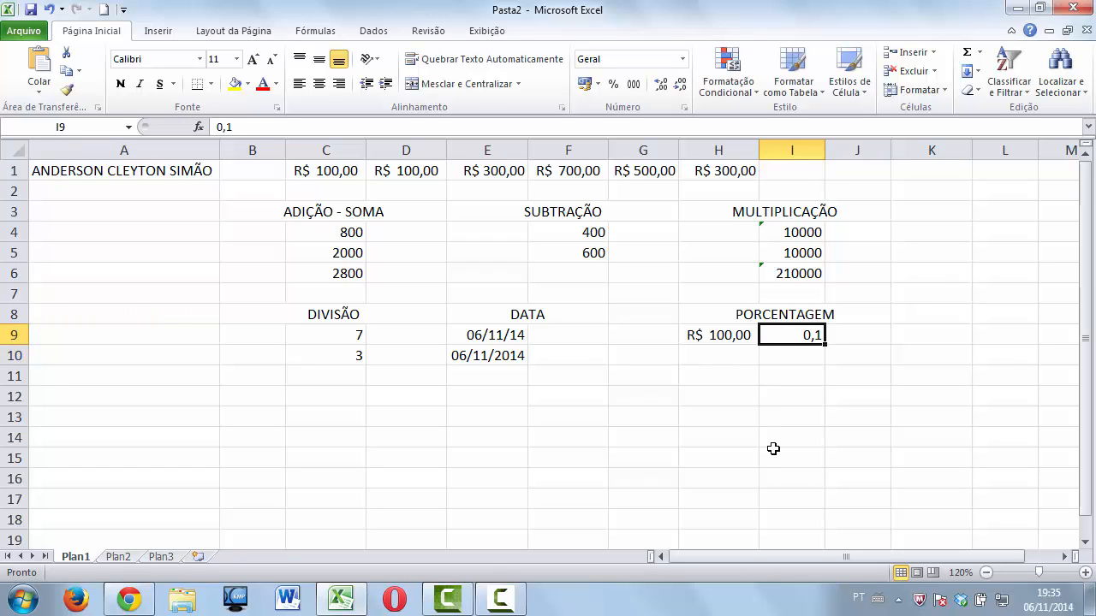
left_click(616, 89)
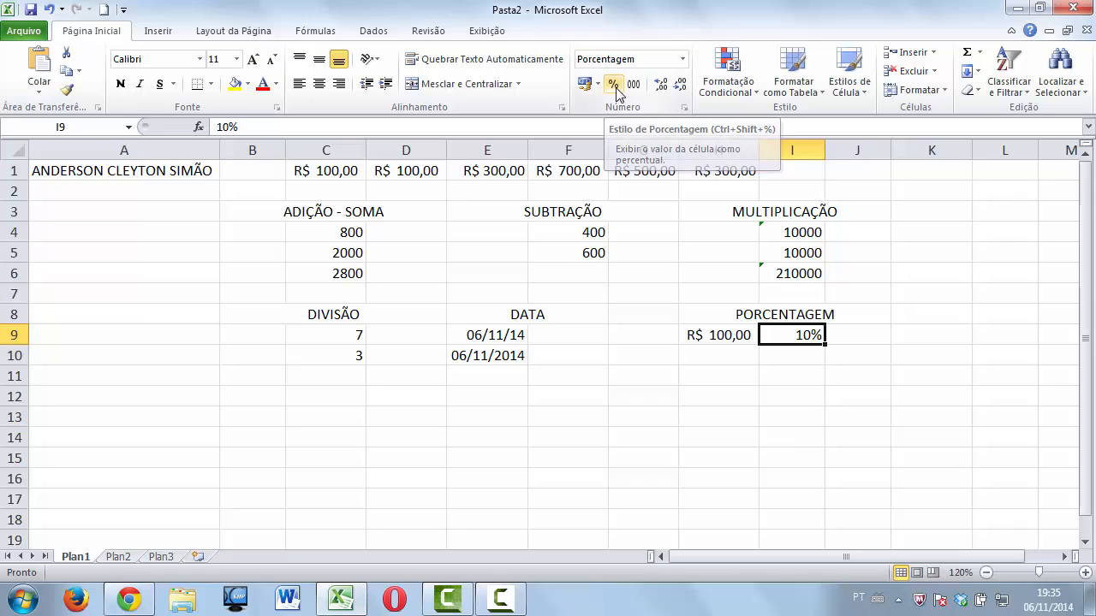
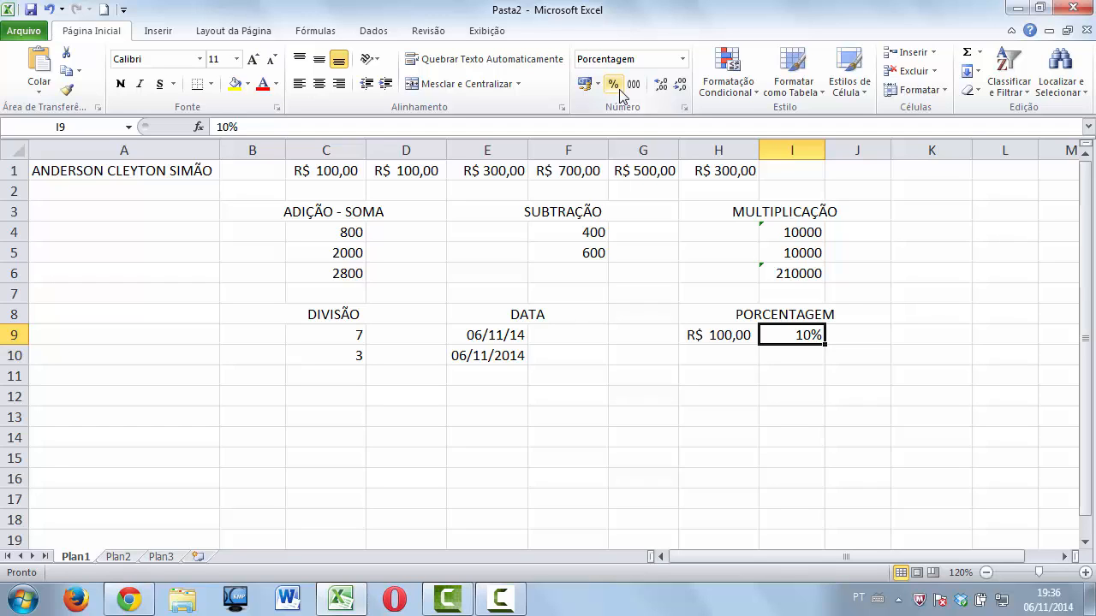
Enter =MULT(H9:I9) in J9 to multiply R$ 100,00 by 10%.
key("Right")
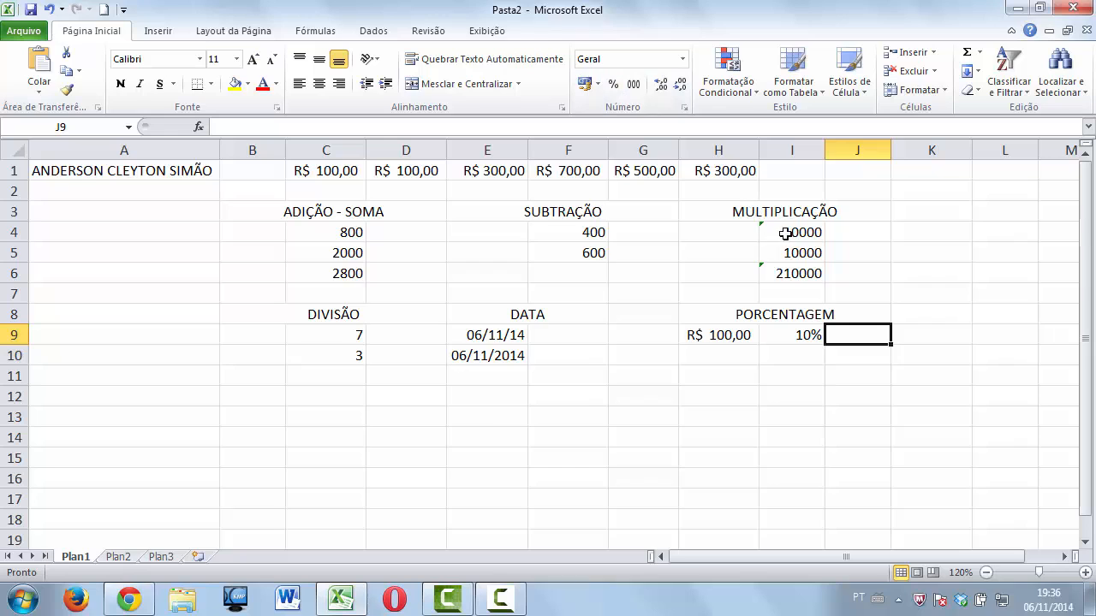
type("=")
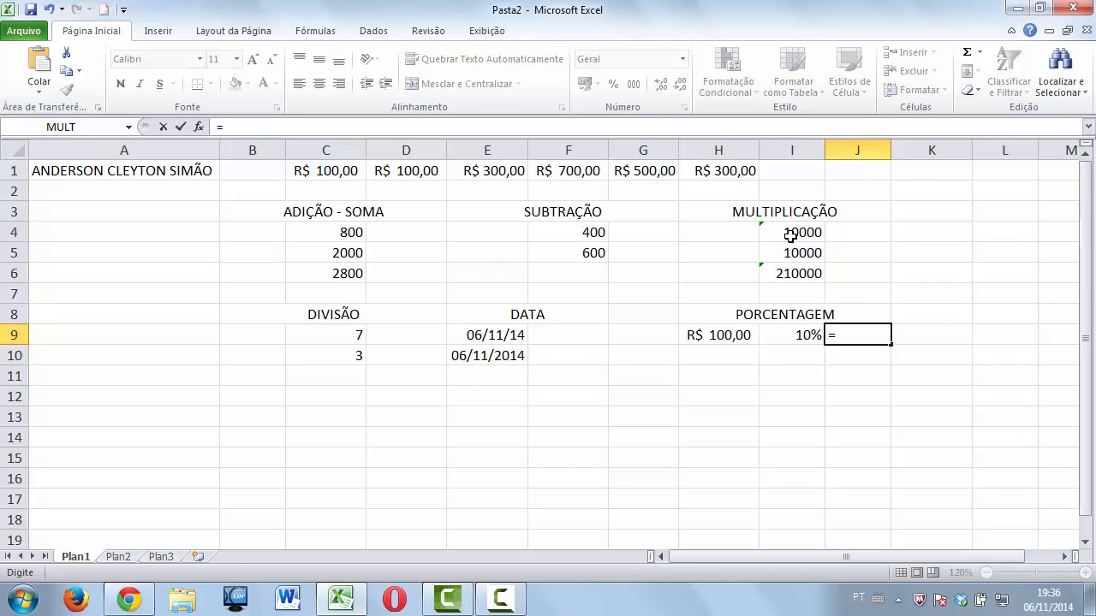
type("SOMA")
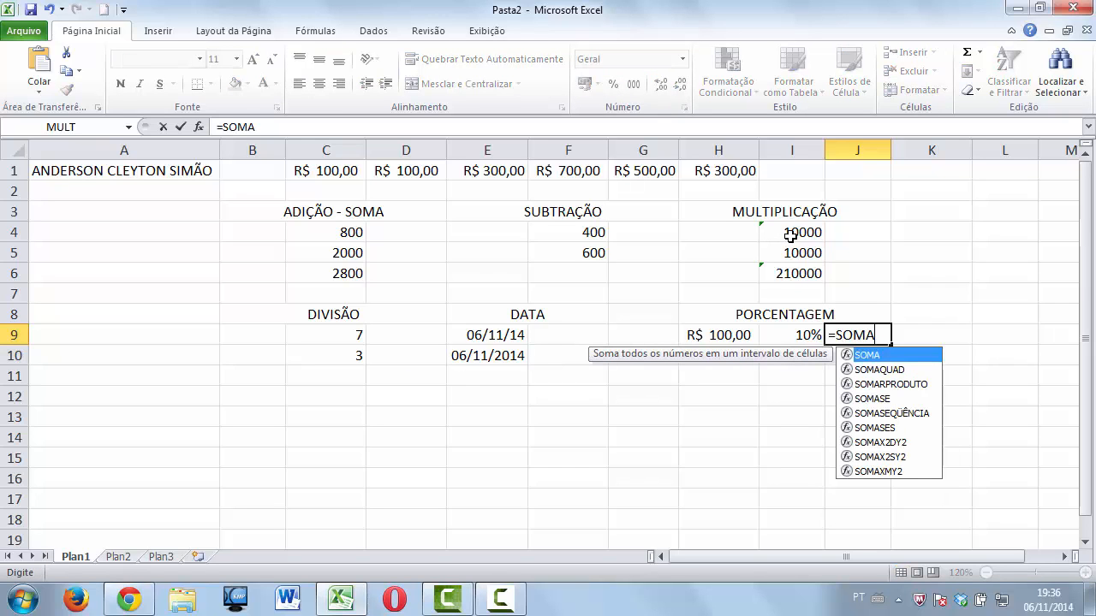
key("BackSpace")
key("BackSpace")
key("BackSpace")
key("BackSpace")
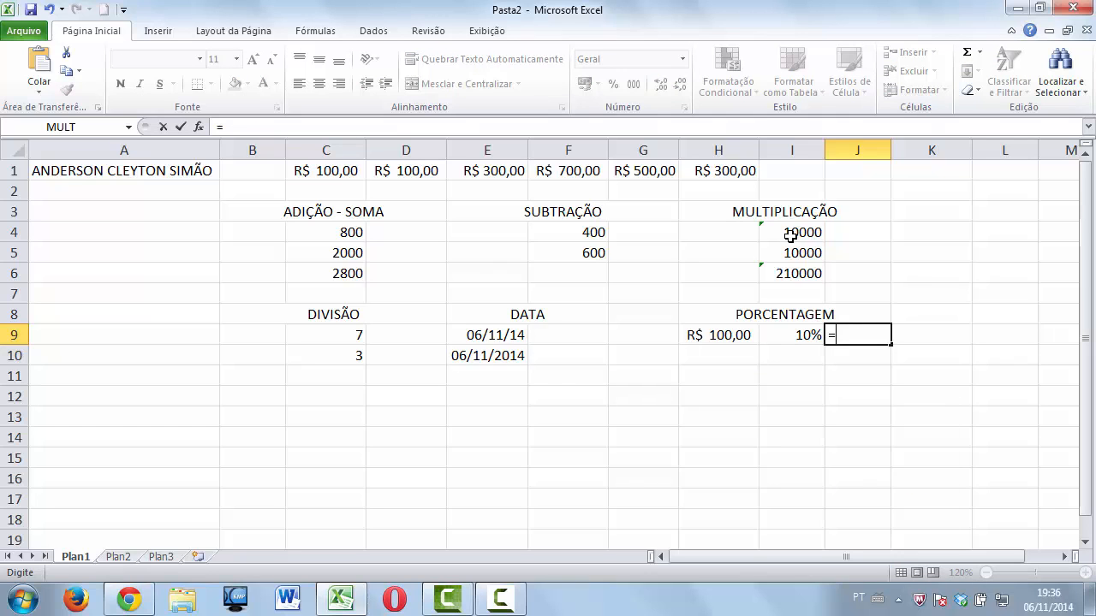
type("MULT")
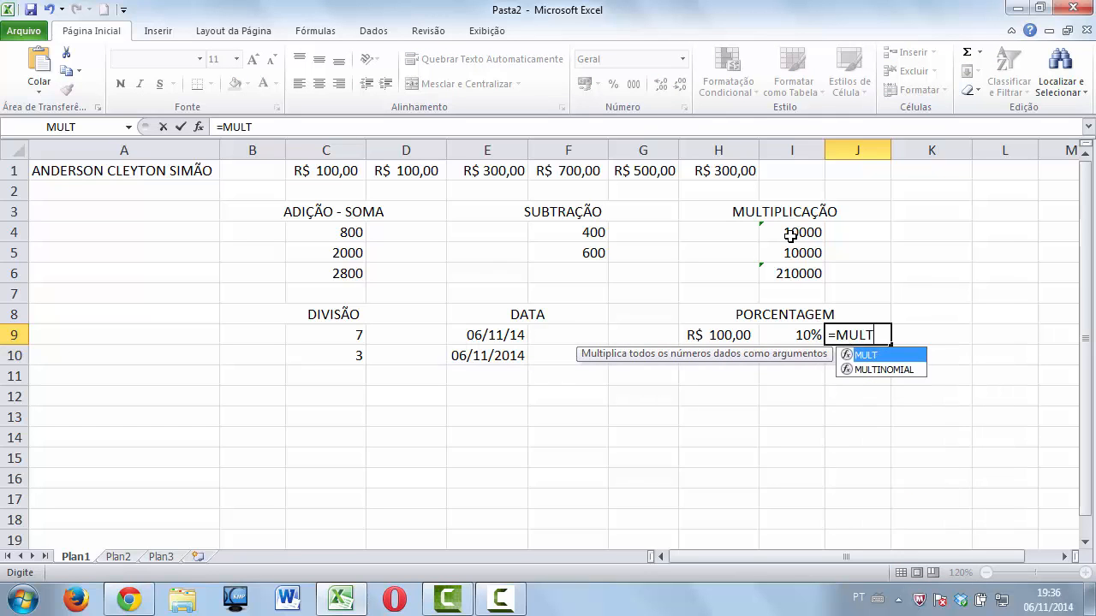
type("(")
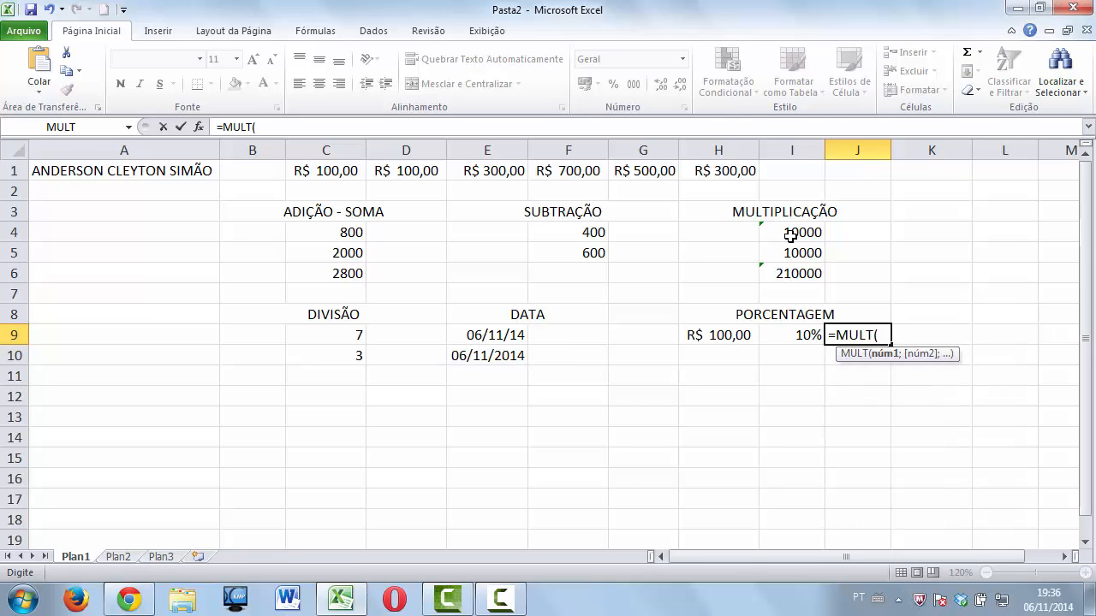
left_click(737, 334)
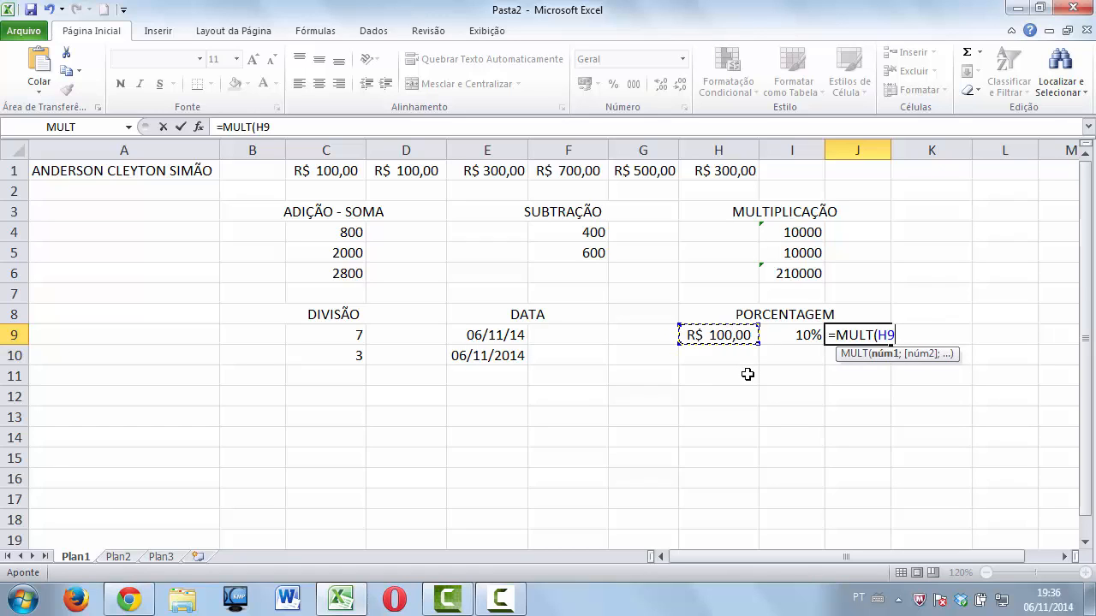
key("F8")
key("BackSpace")
key("BackSpace")
left_click(787, 338)
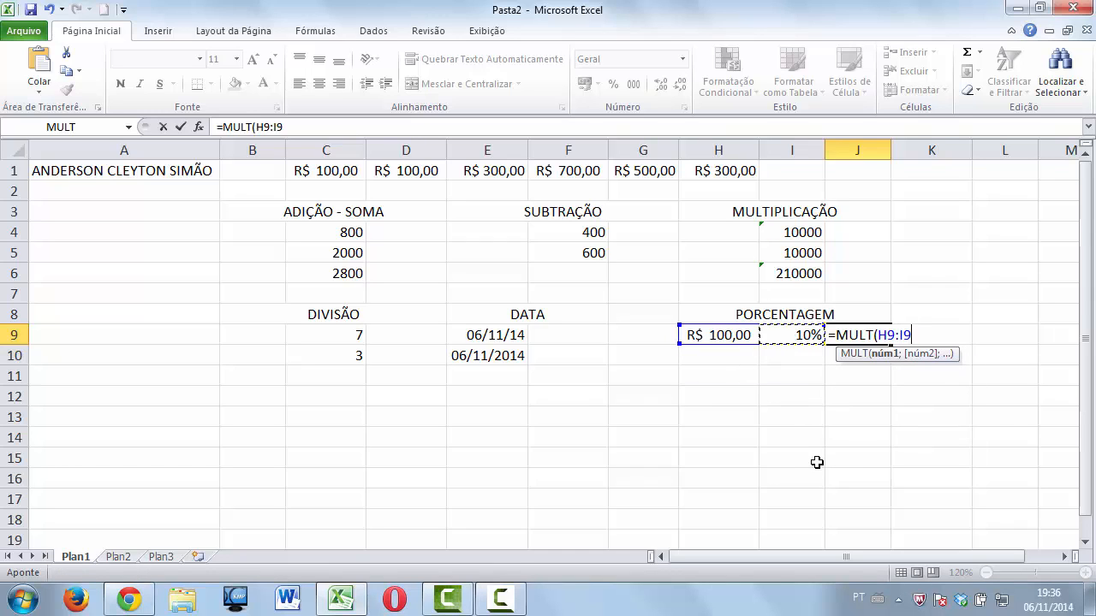
type(")")
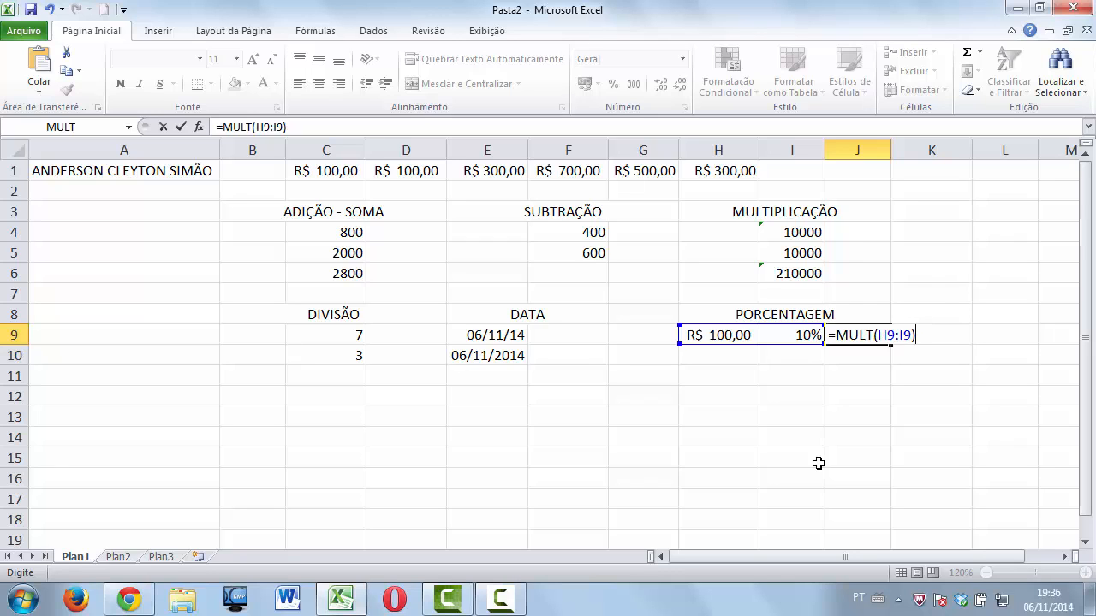
key("Return")
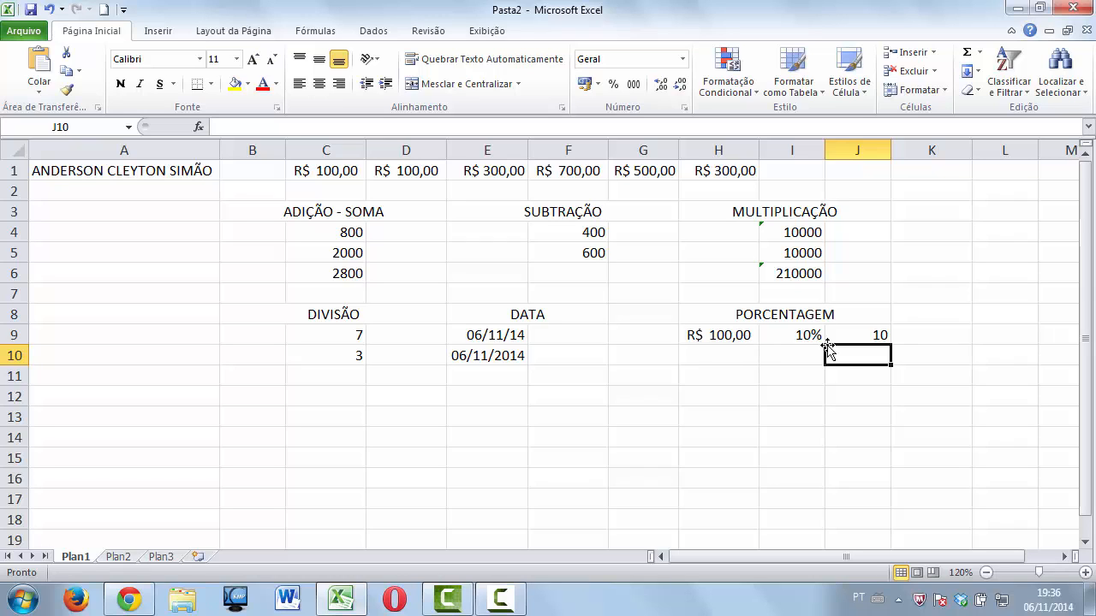
Apply the Contábil accounting format to J9 so it shows R$ 10,00.
left_click(859, 334)
left_click(584, 84)
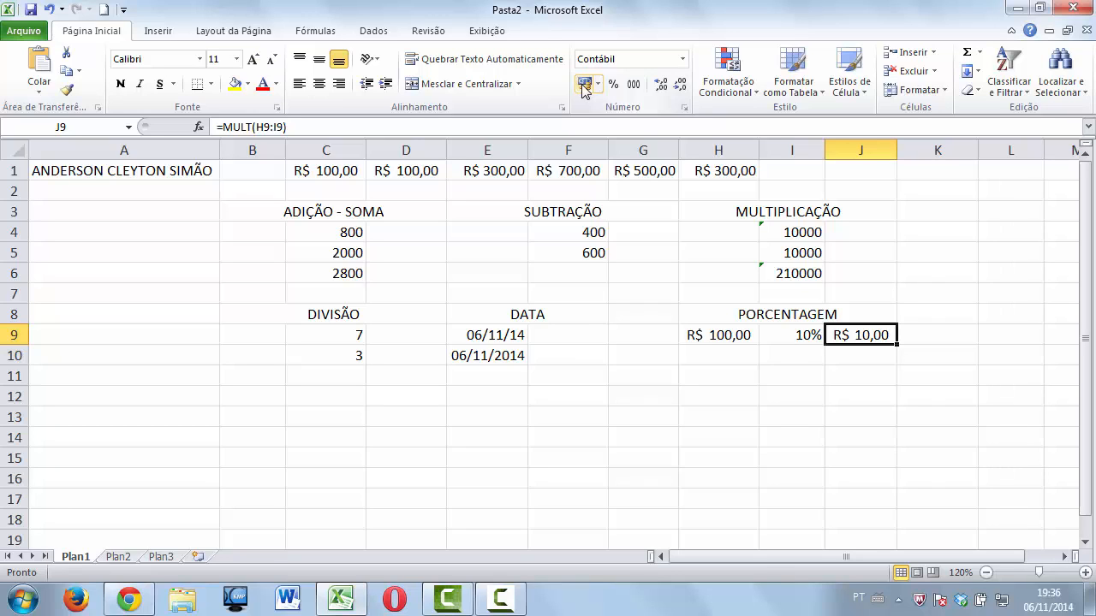
key("Right")
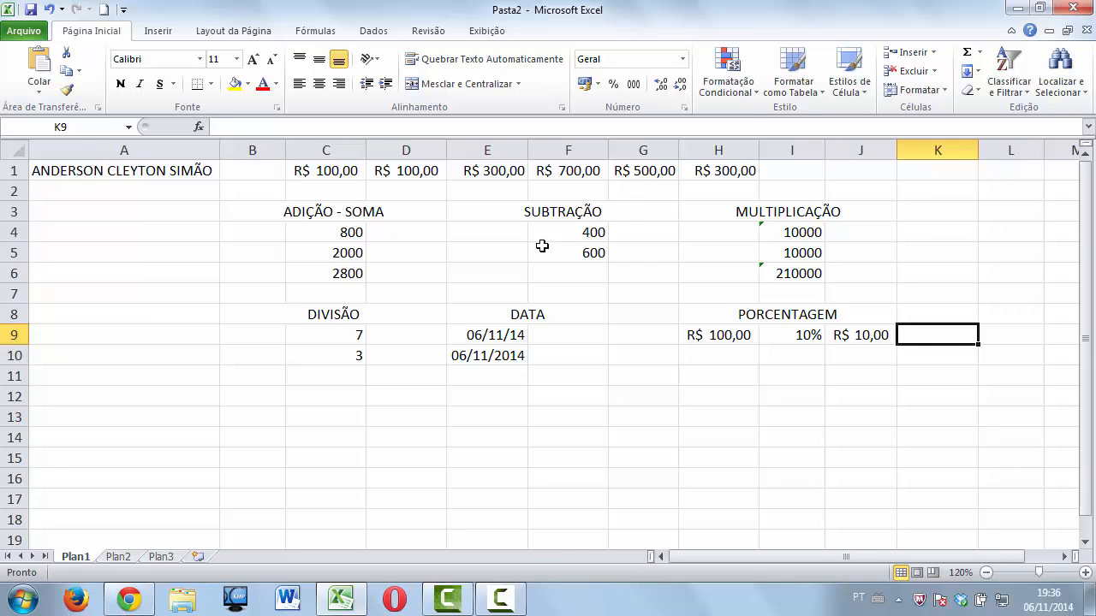
Enter =SOMA(H9-J9) in K9 to show R$ 90,00 after the discount.
type("=")
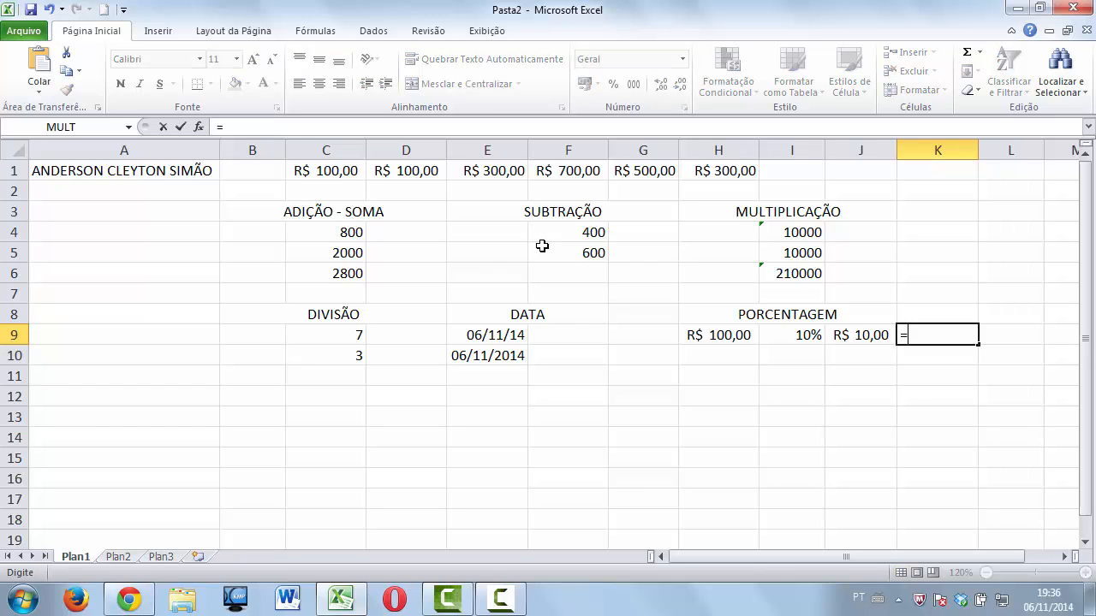
type("SOMA(")
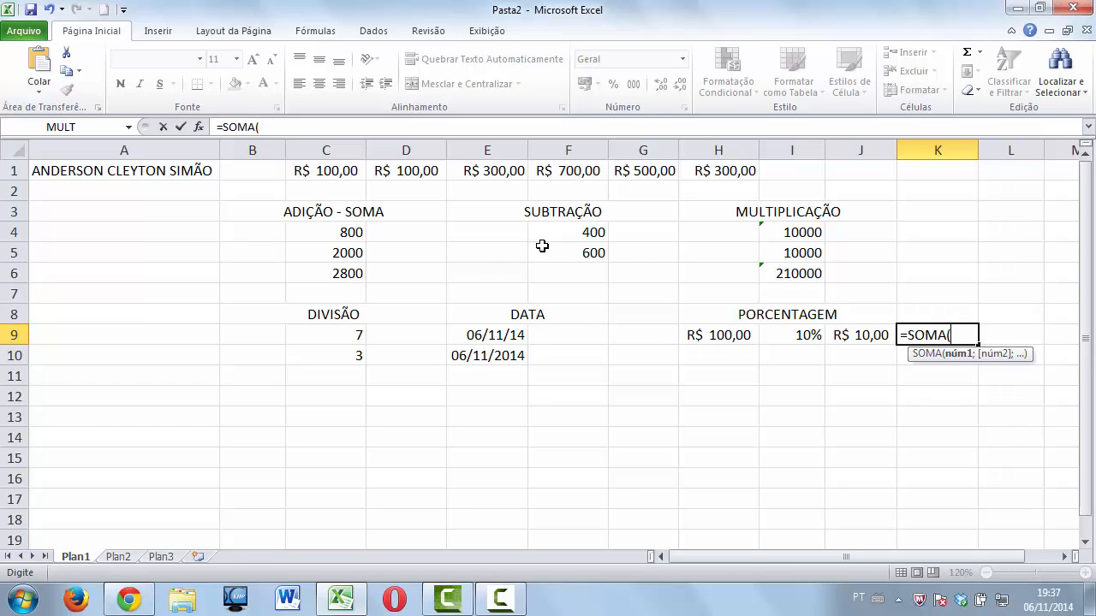
left_click(713, 335)
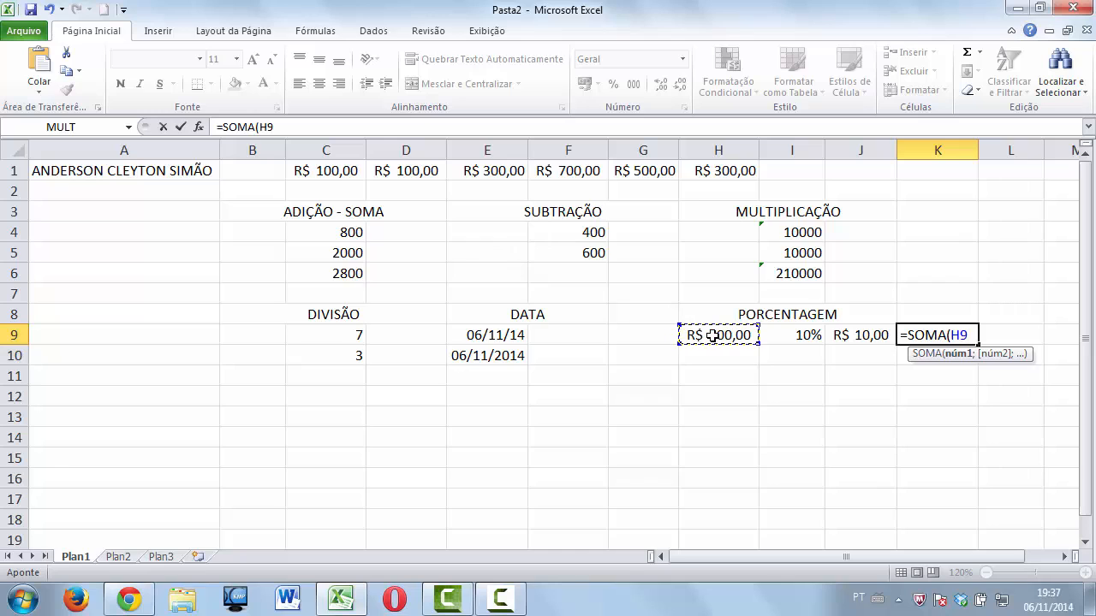
type("-")
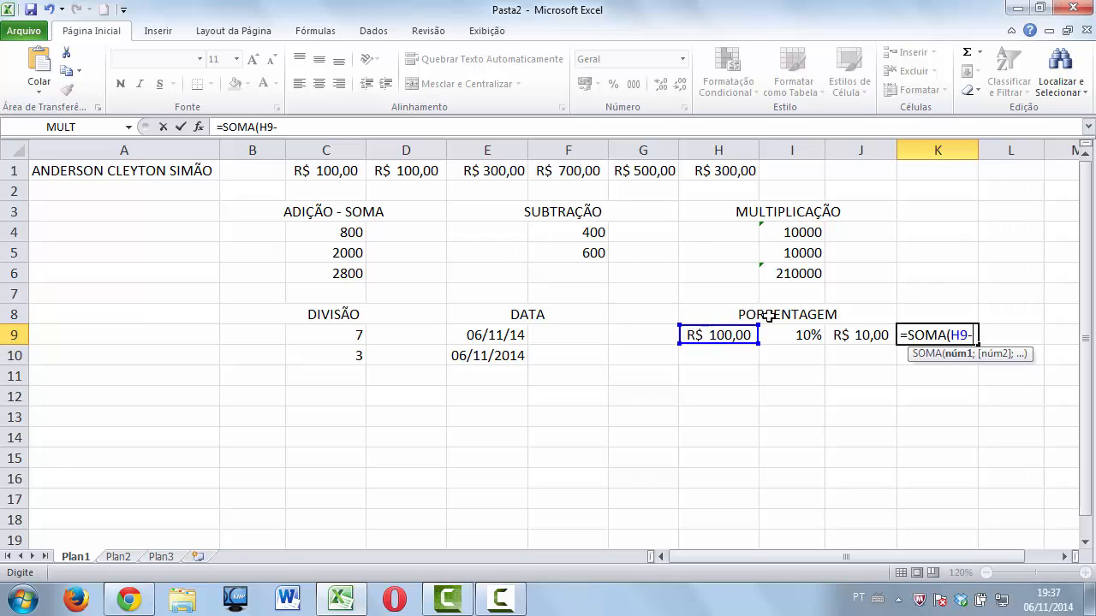
left_click(848, 336)
type(")")
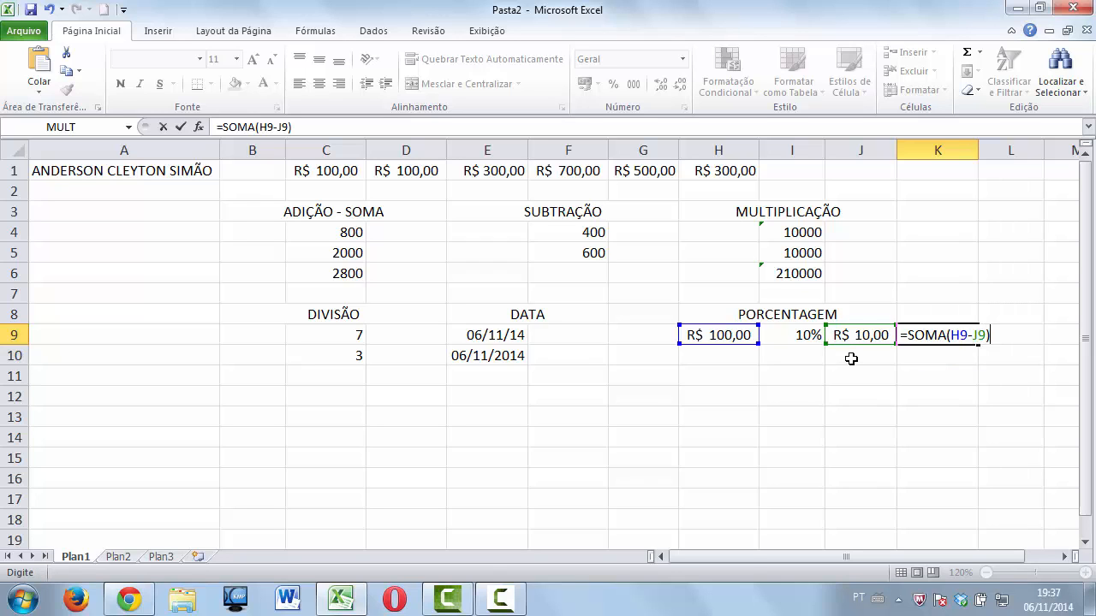
key("Return")
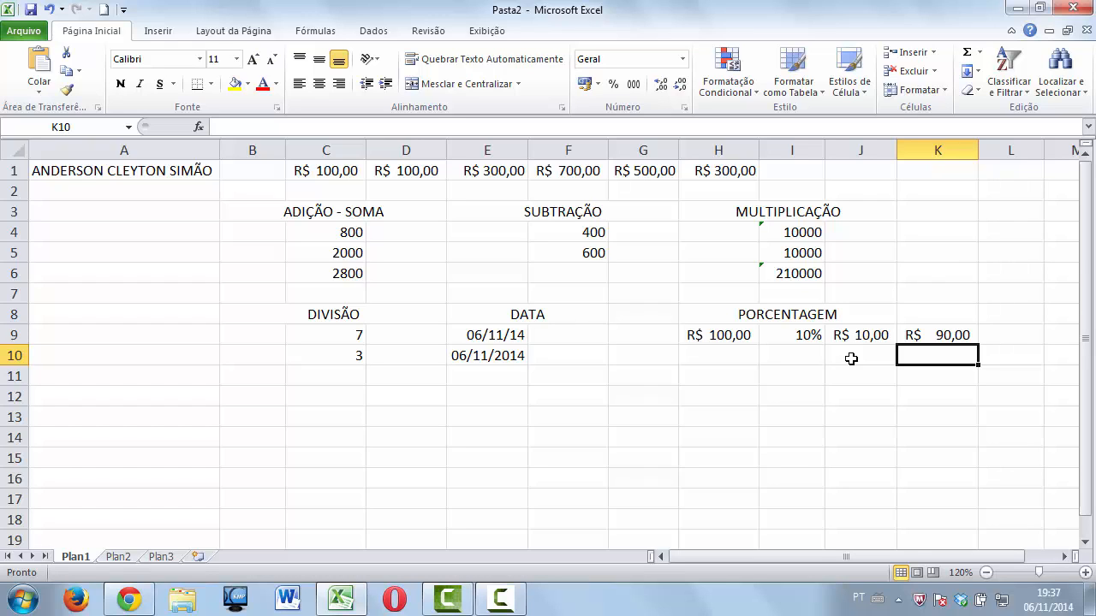
left_click(1064, 557)
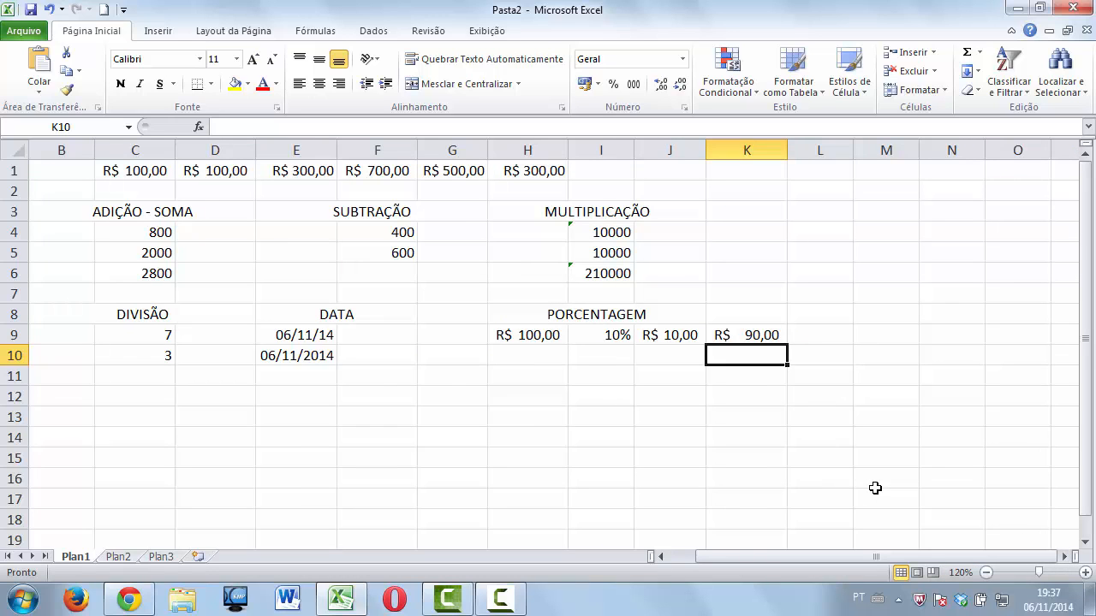
key("Up")
key("Right")
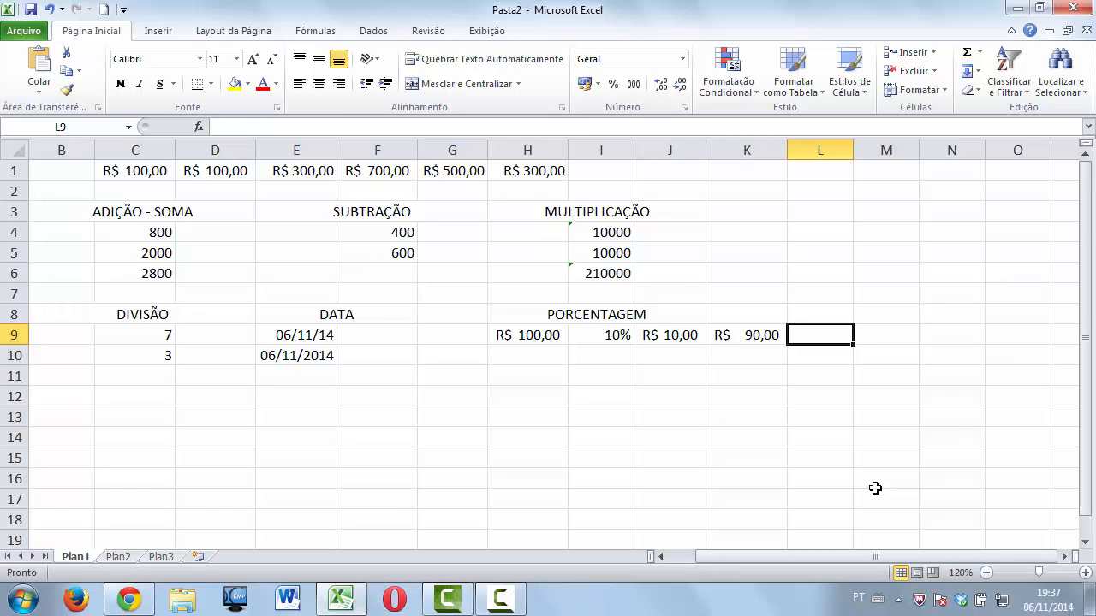
Enter 0,03 in L9 and apply Percent Style so it shows 3%.
type("0")
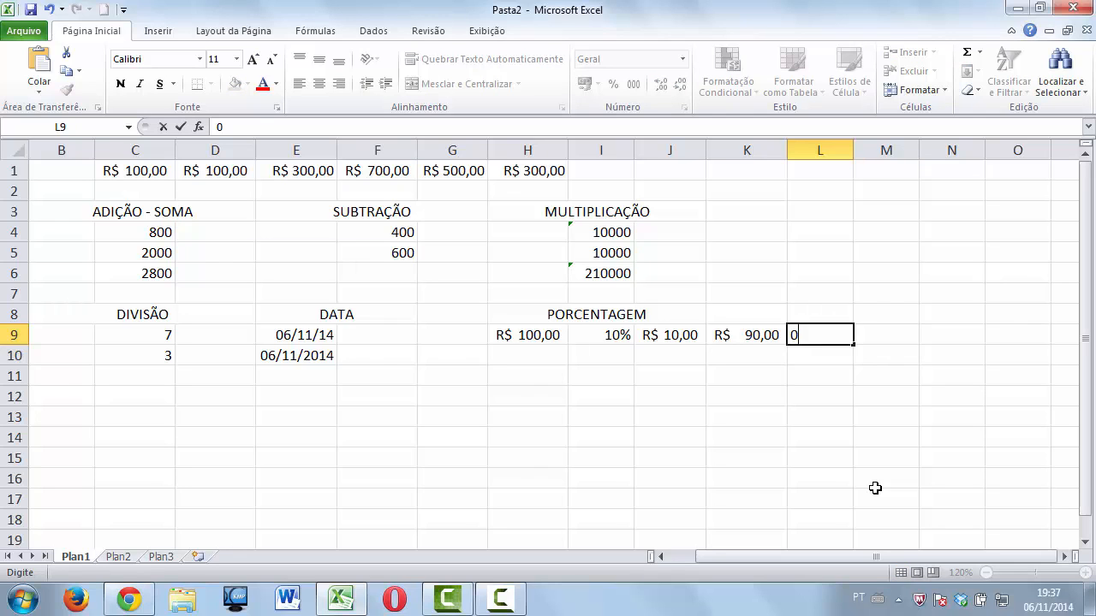
type(",03")
key("Return")
left_click(813, 336)
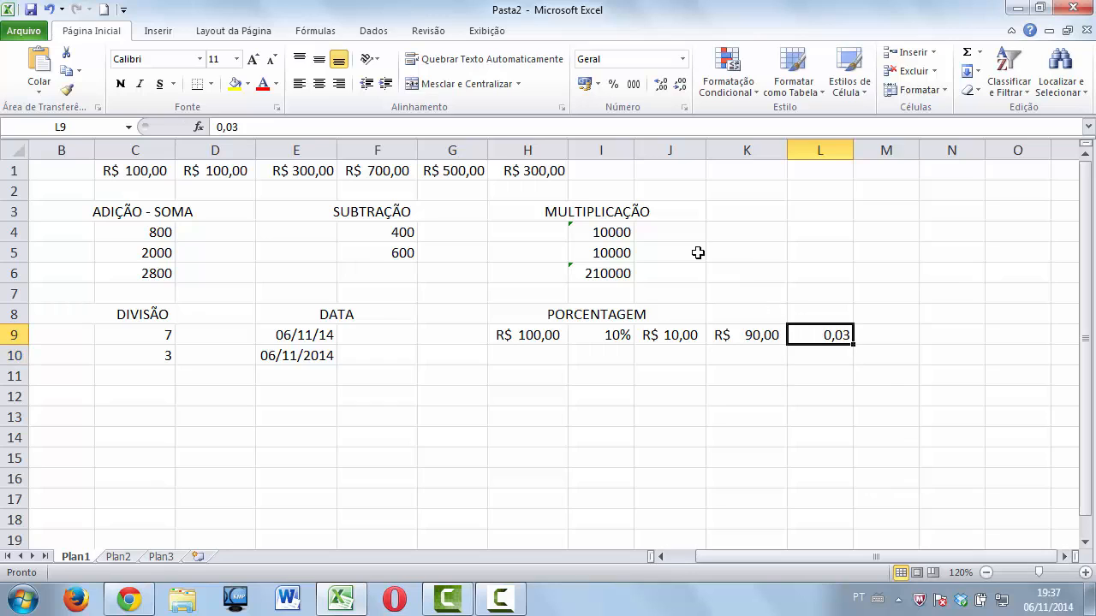
left_click(613, 84)
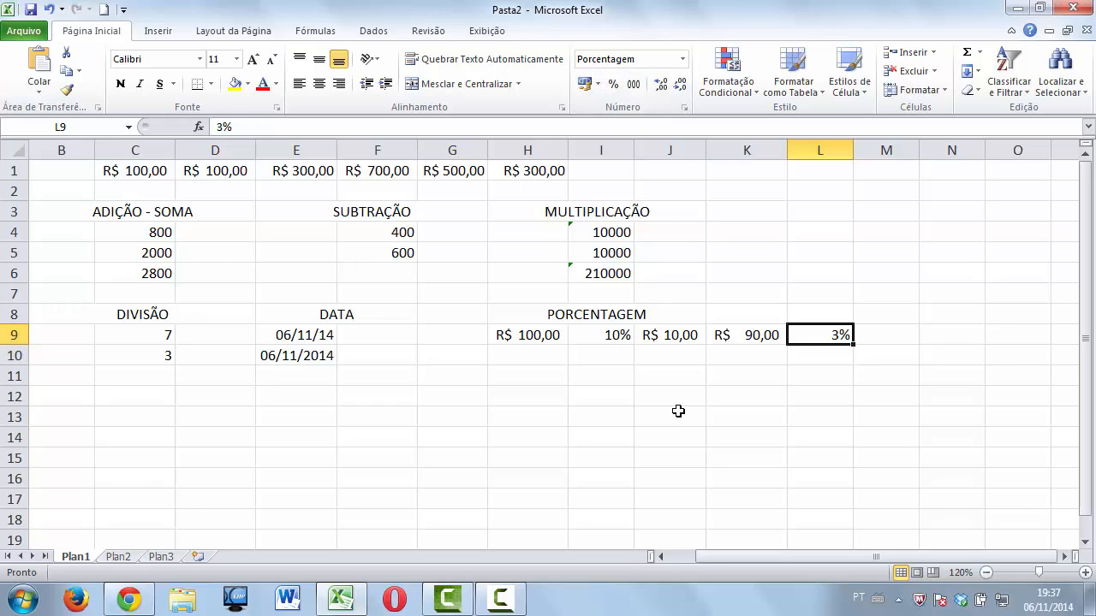
Review the formulas behind the R$ 90,00 in K9 and R$ 10,00 in J9.
key("Right")
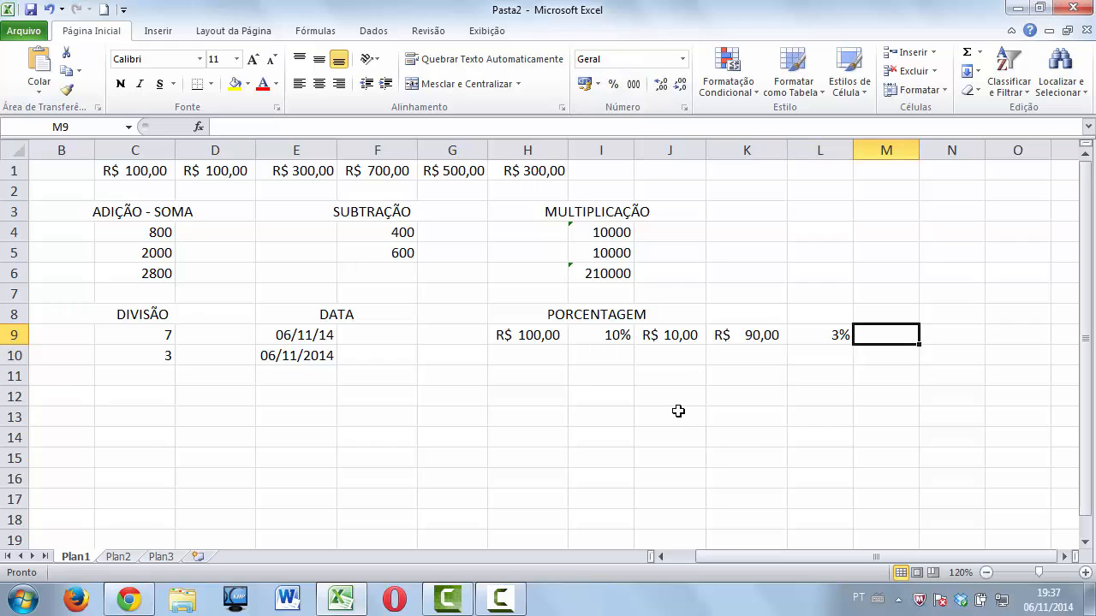
left_click(736, 336)
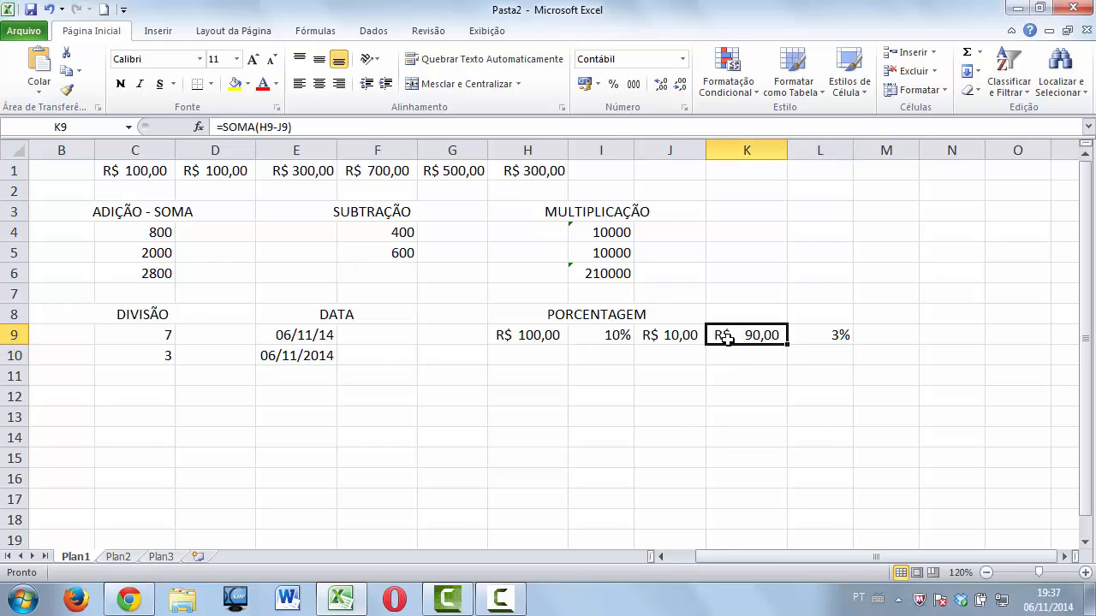
left_click(671, 336)
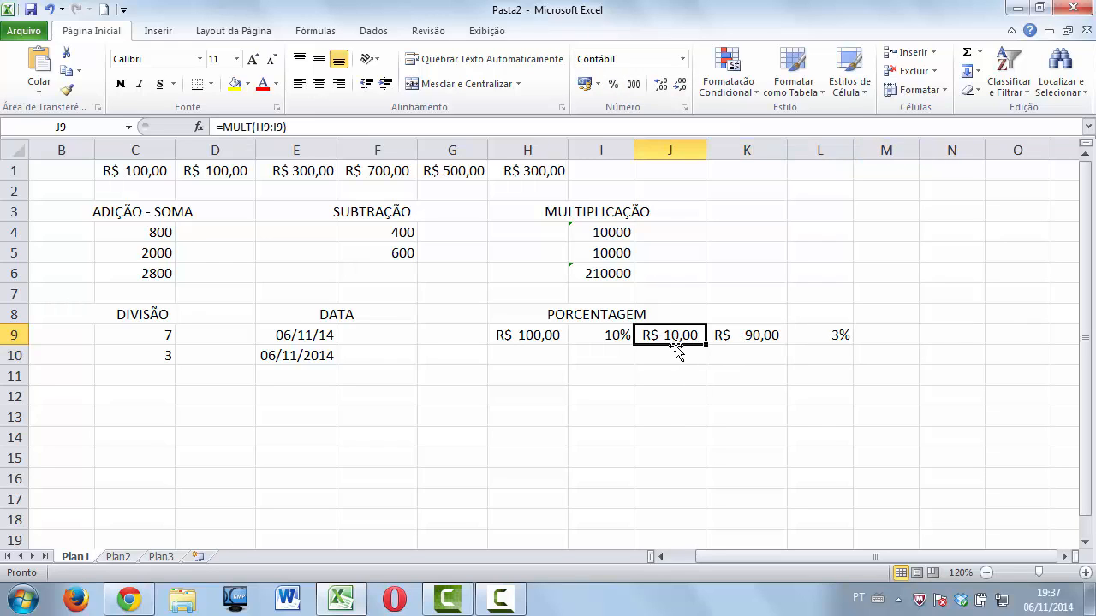
left_click(861, 339)
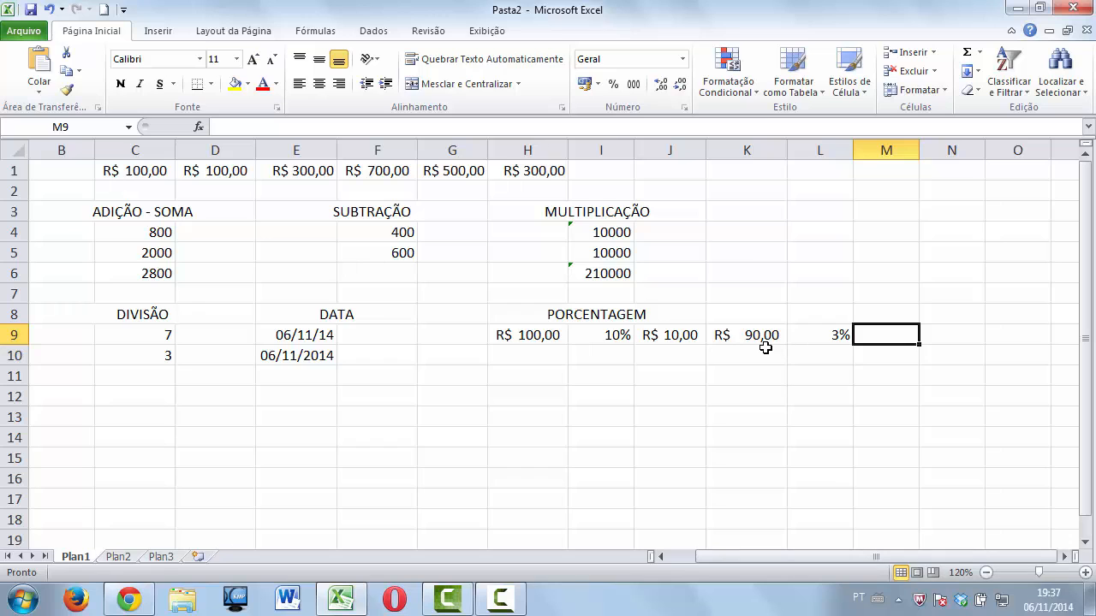
Enter =MULT(K9:L9) in M9 and format it as accounting currency, R$ 2,70.
type("=MUL")
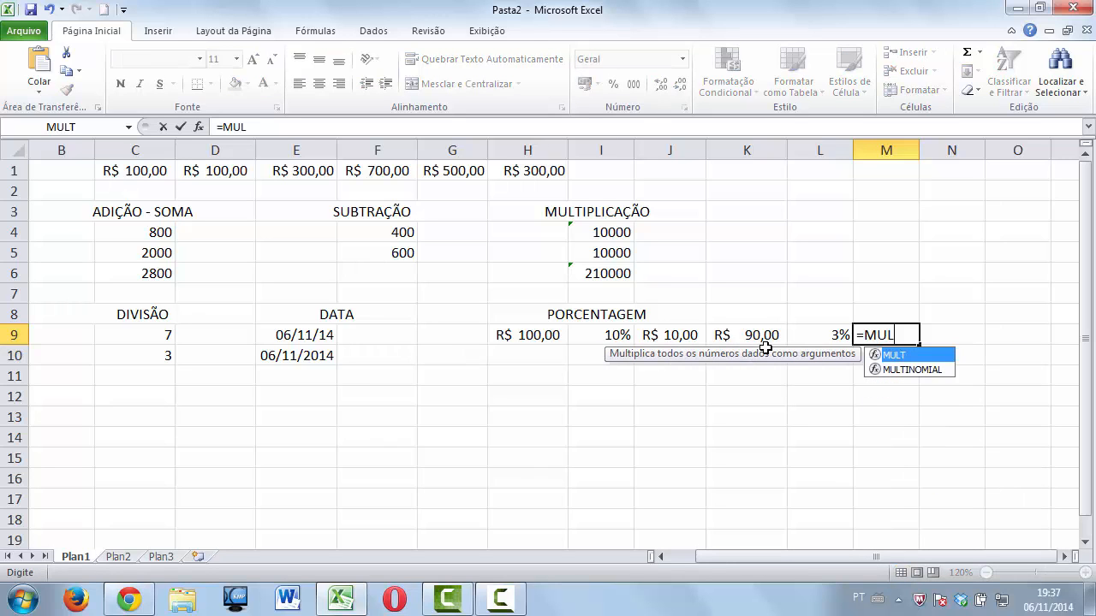
type("T(")
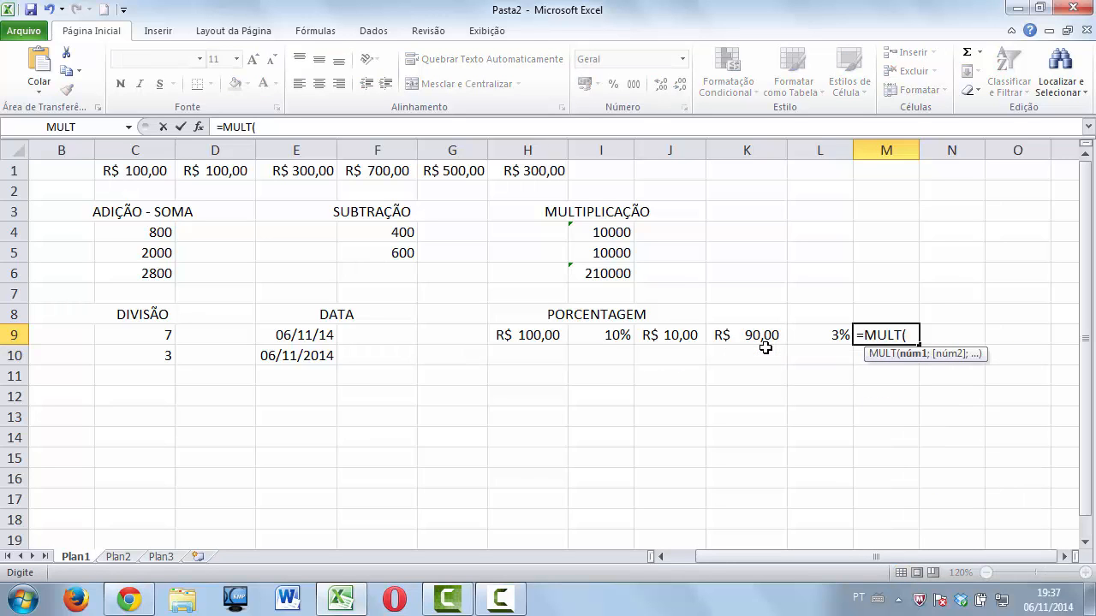
left_click(720, 330)
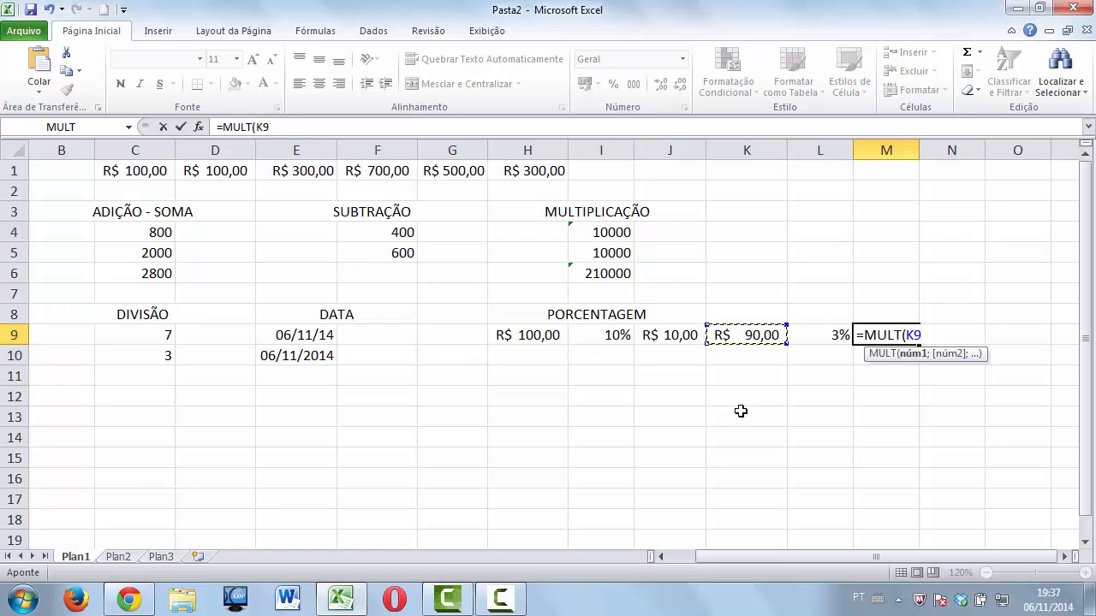
key("F8")
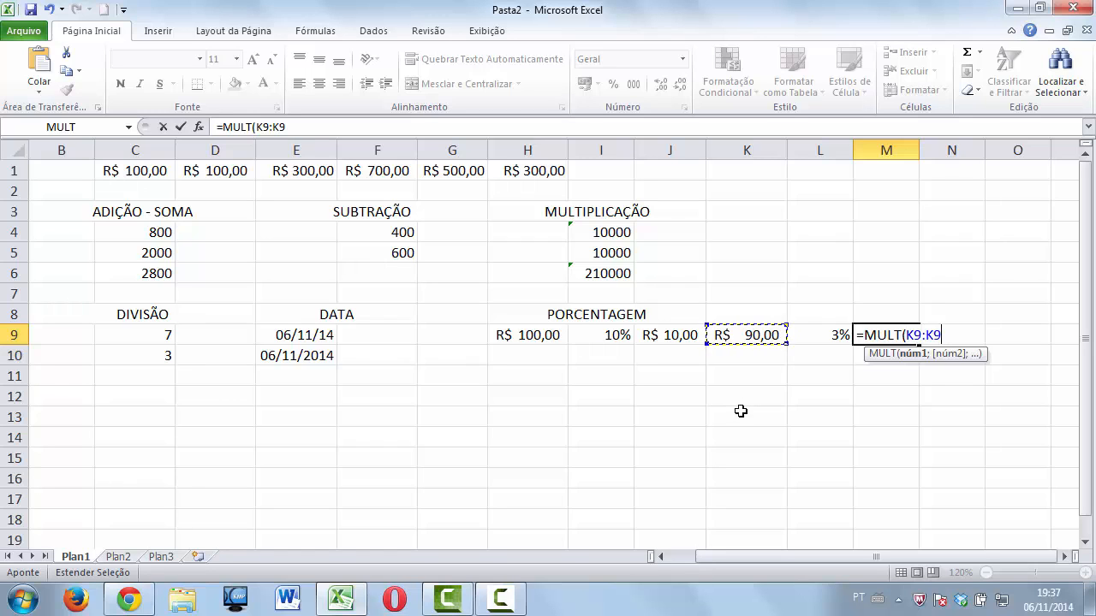
left_click(809, 334)
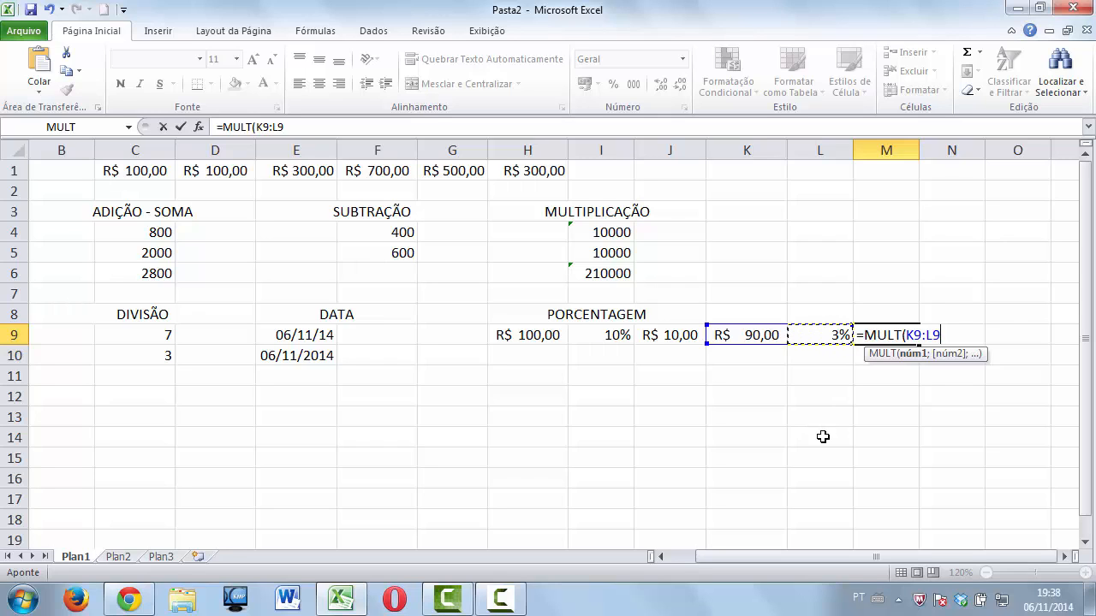
type(")")
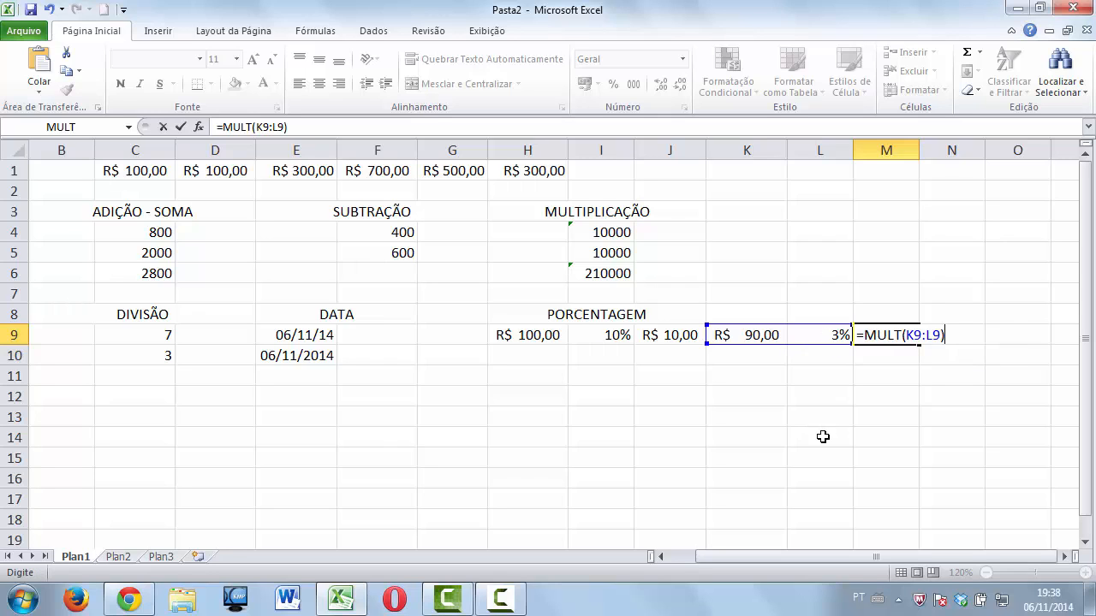
key("Return")
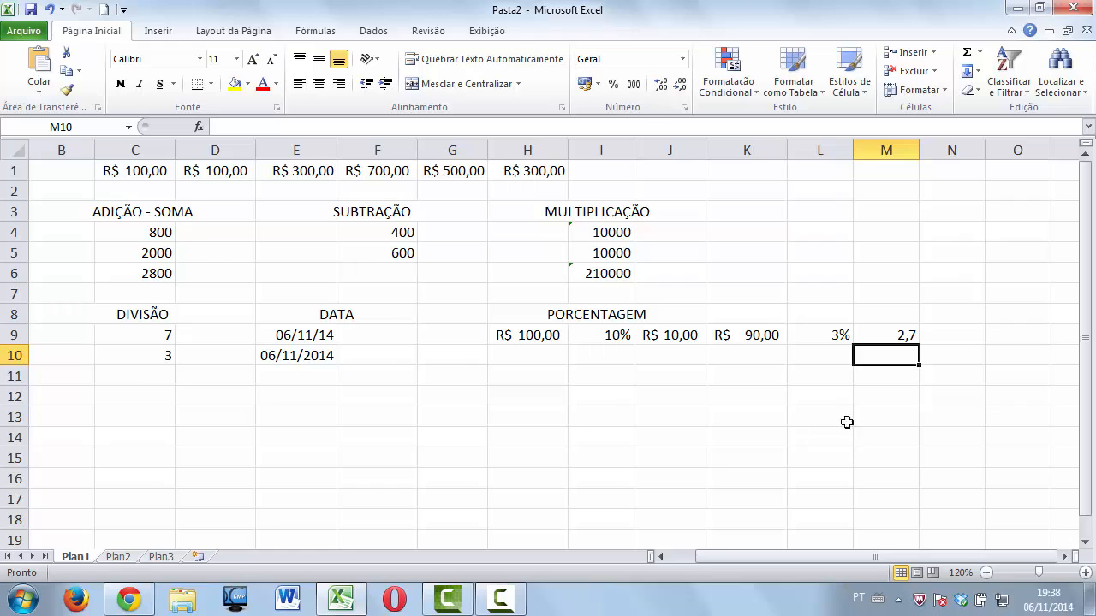
left_click(878, 333)
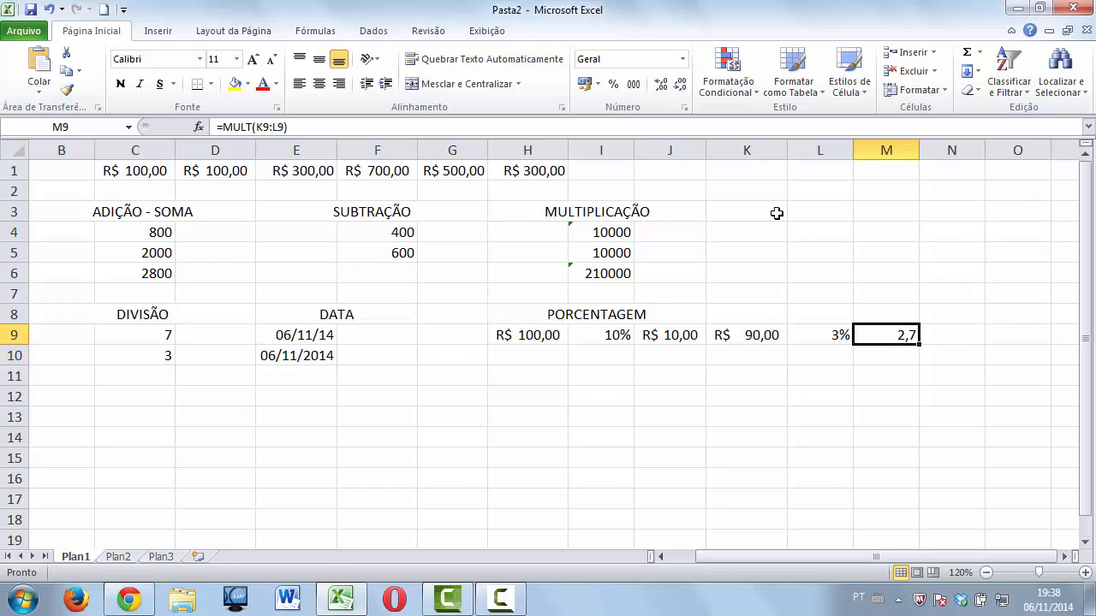
left_click(585, 83)
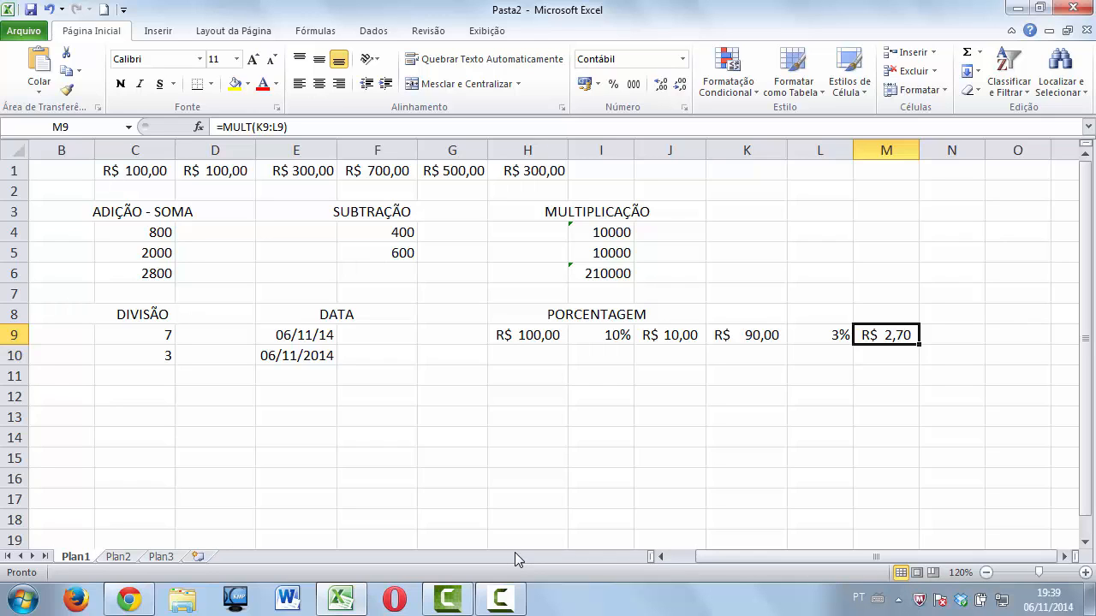
Rename the Plan1 sheet tab to AULA via Renomear, then go to Plan2.
right_click(87, 564)
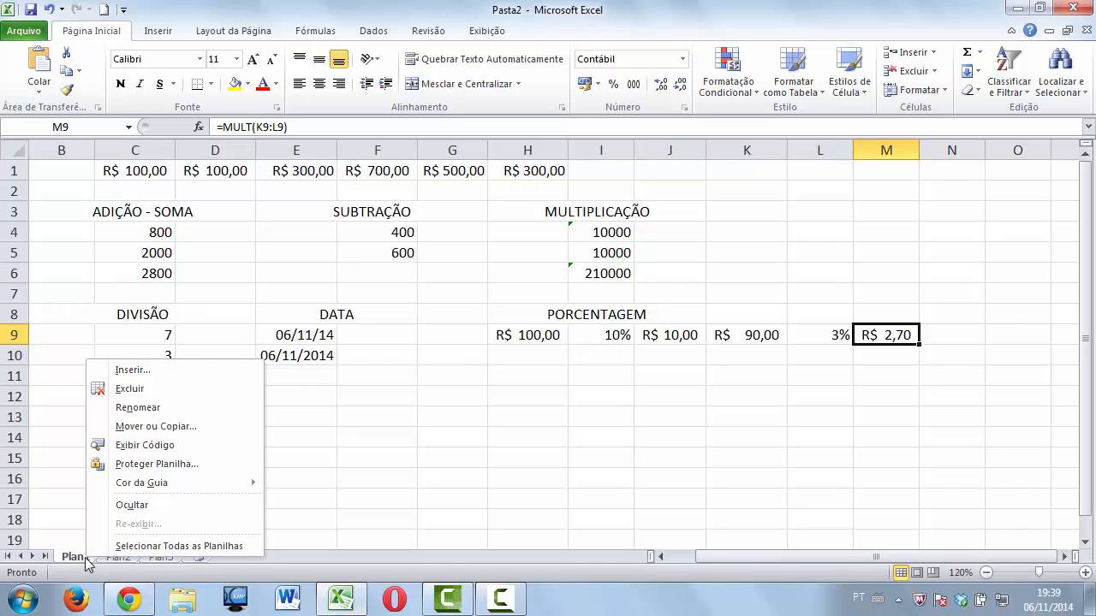
left_click(82, 559)
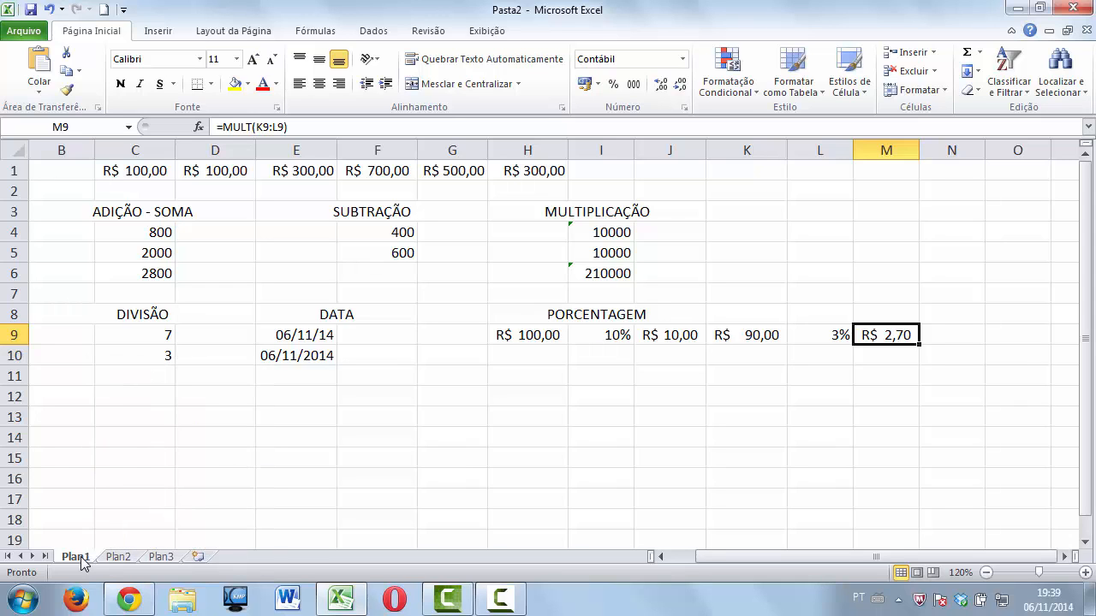
right_click(81, 558)
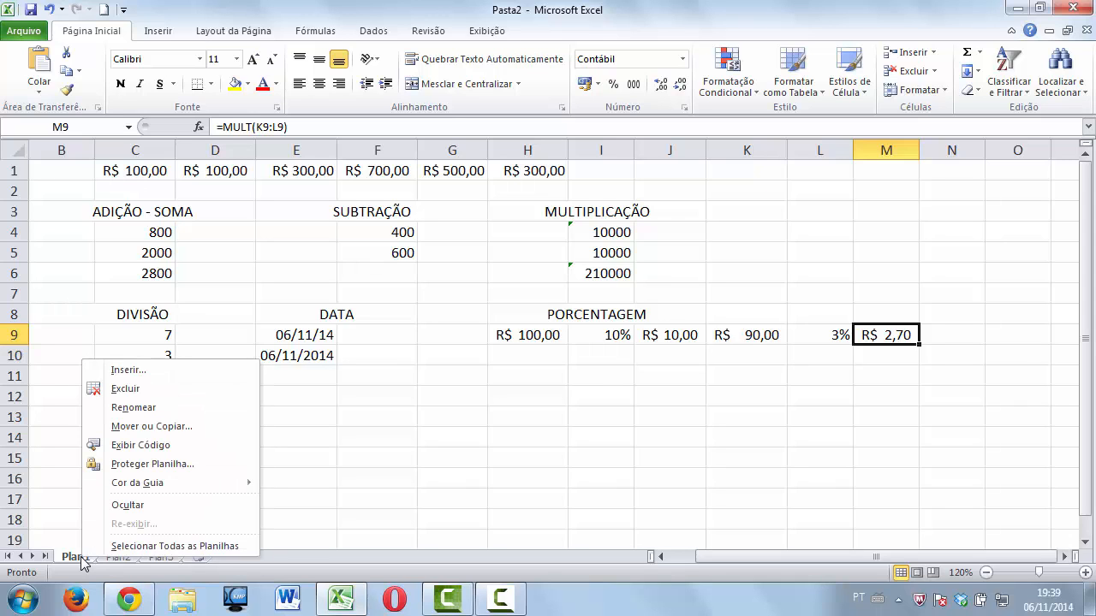
left_click(128, 408)
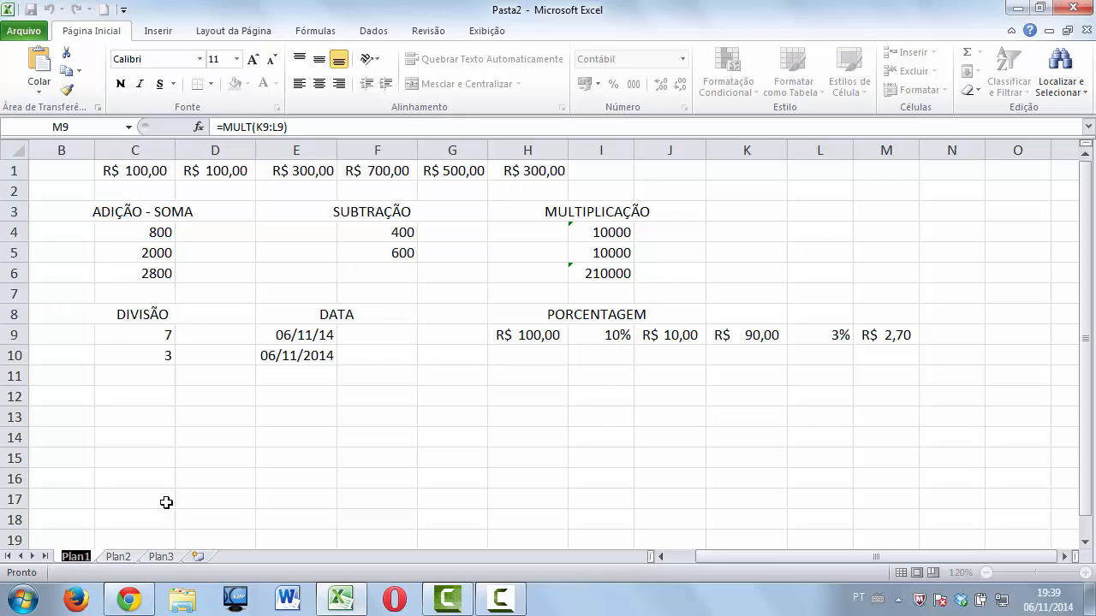
type("AULA")
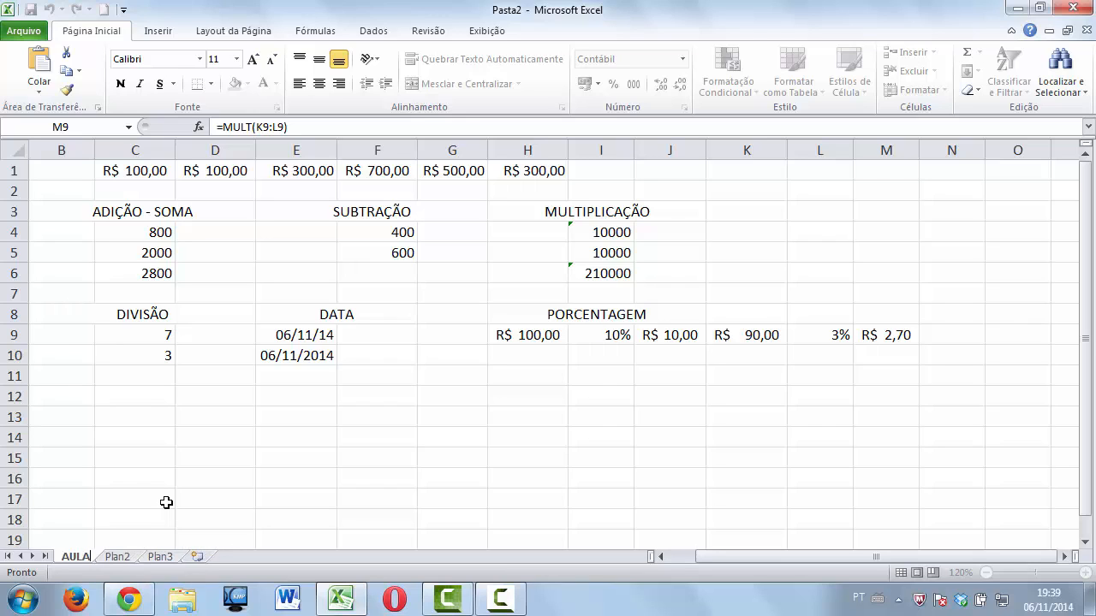
left_click(120, 558)
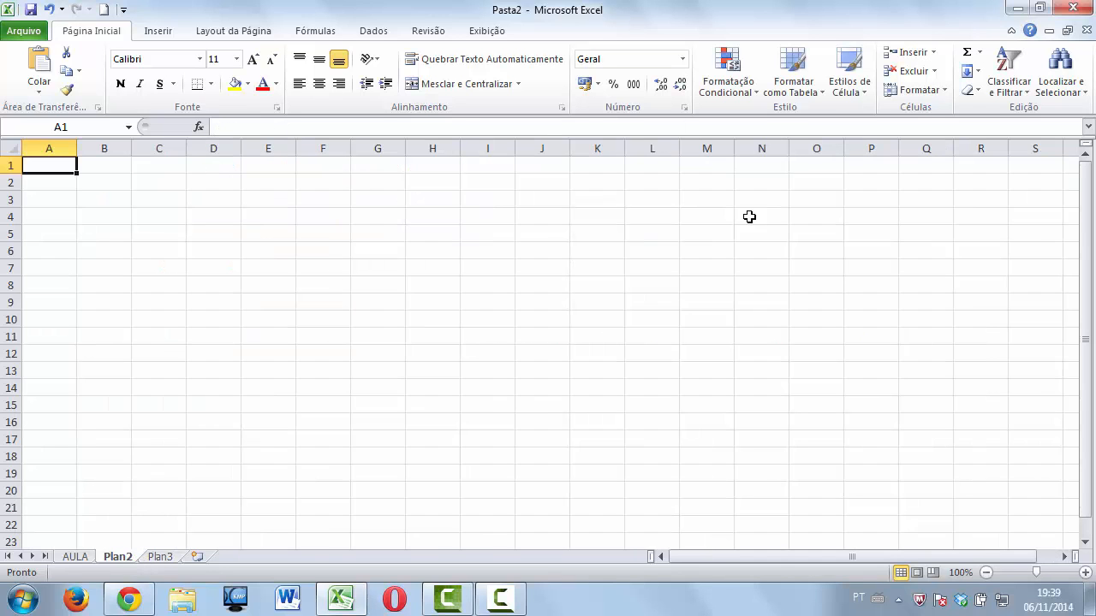
Zoom to 150% and rename the Plan2 sheet tab to JOSÉ.
left_click(1084, 573)
left_click(1084, 573)
left_click(1083, 573)
left_click(1083, 574)
left_click(1083, 573)
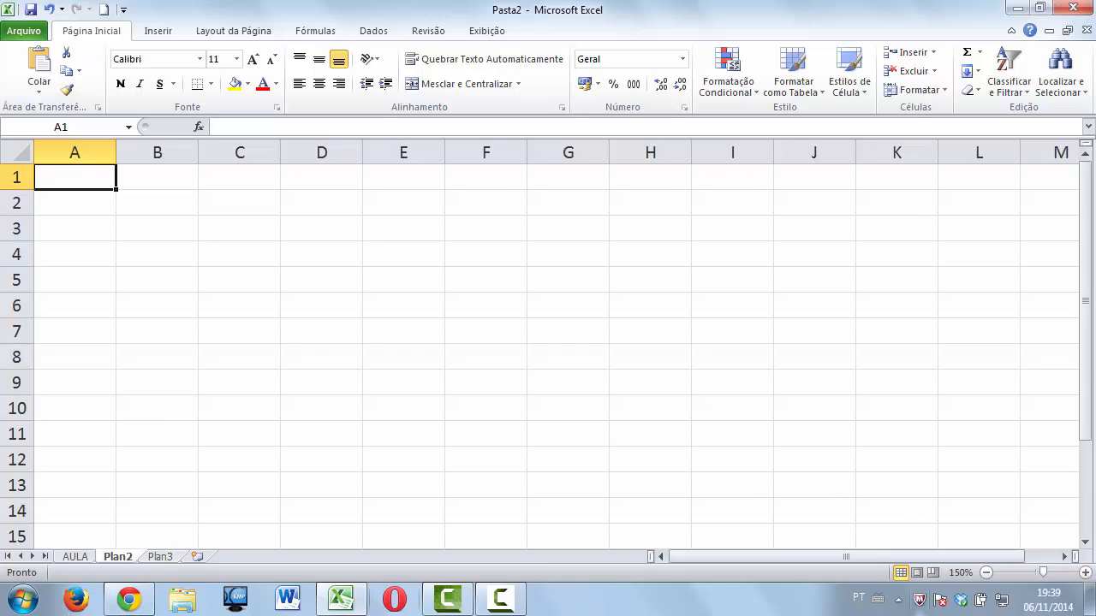
right_click(115, 567)
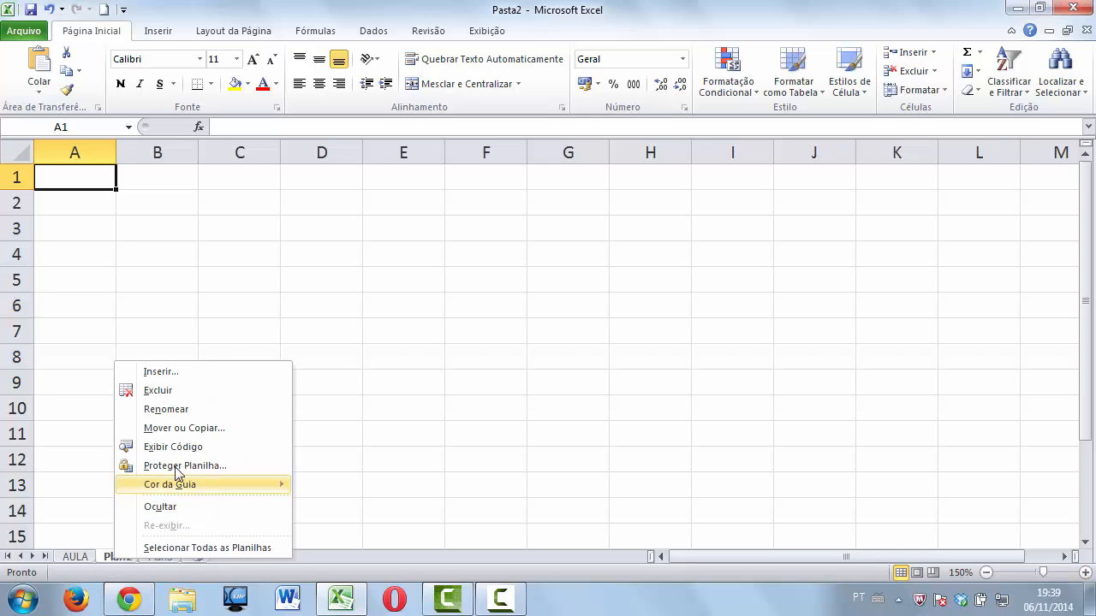
left_click(181, 411)
type("JOSÉ")
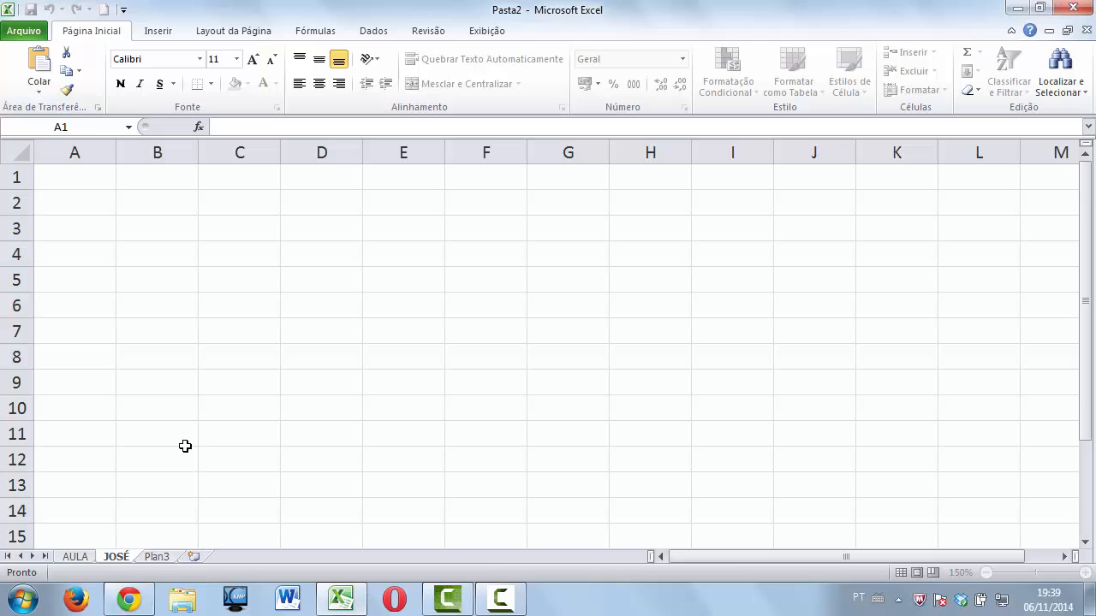
key("Return")
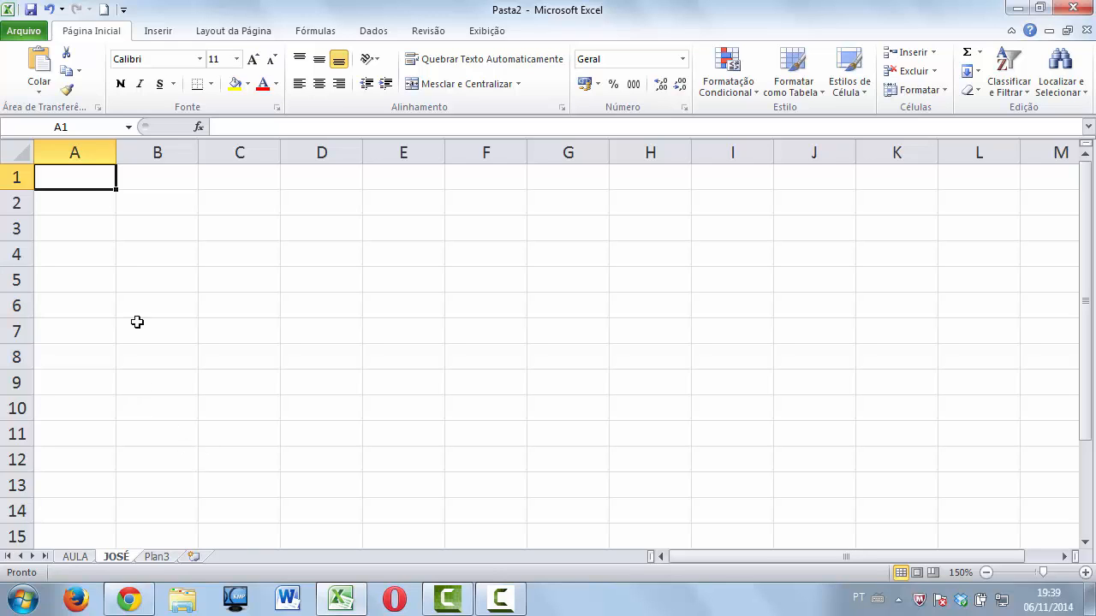
left_click_drag(90, 177, 640, 173)
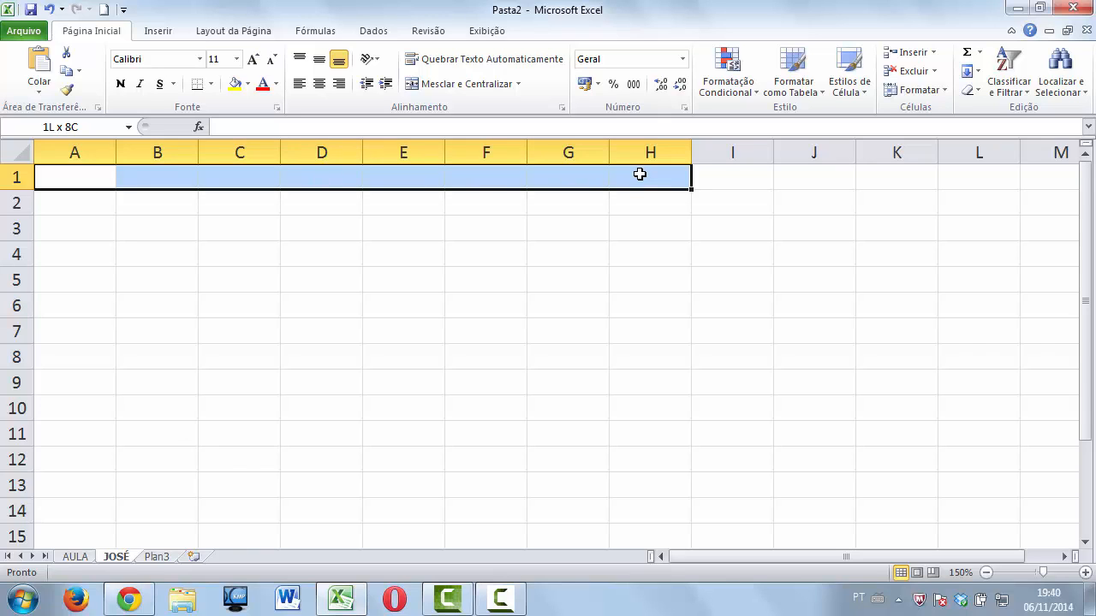
Merge and centre A1:H1 and type the title PLANILHA DE VENDAS (JOSÉ).
left_click(469, 84)
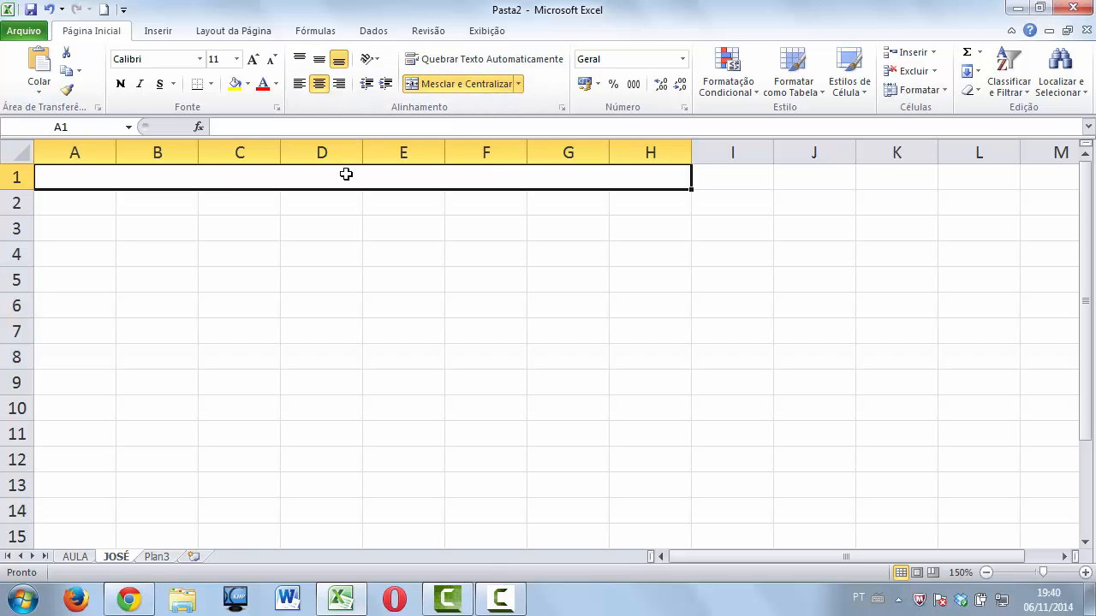
type("PLANILHA")
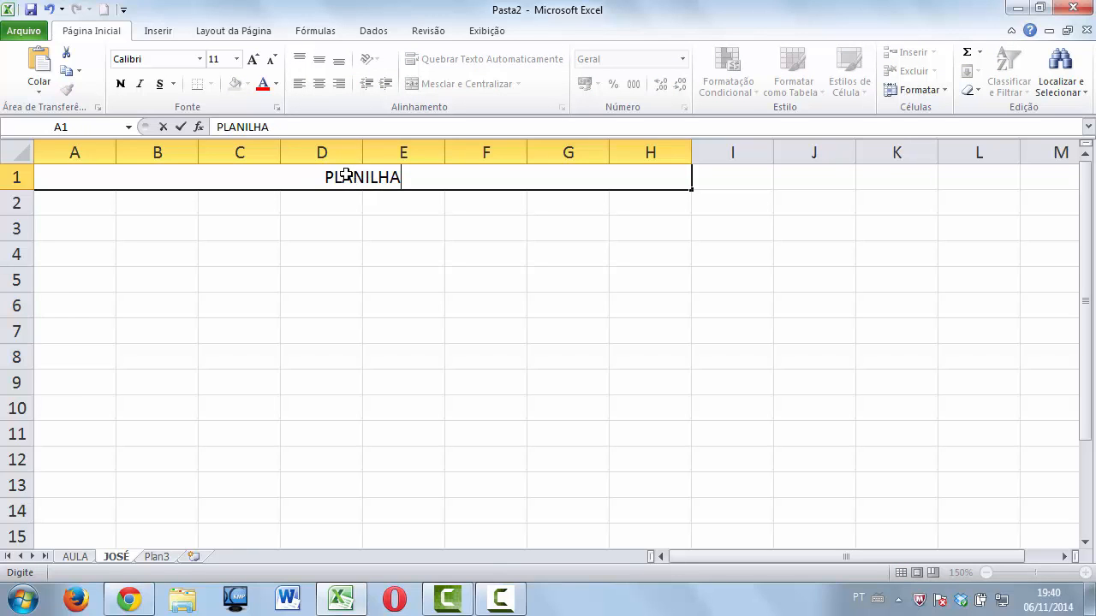
type(" DE VENDAS")
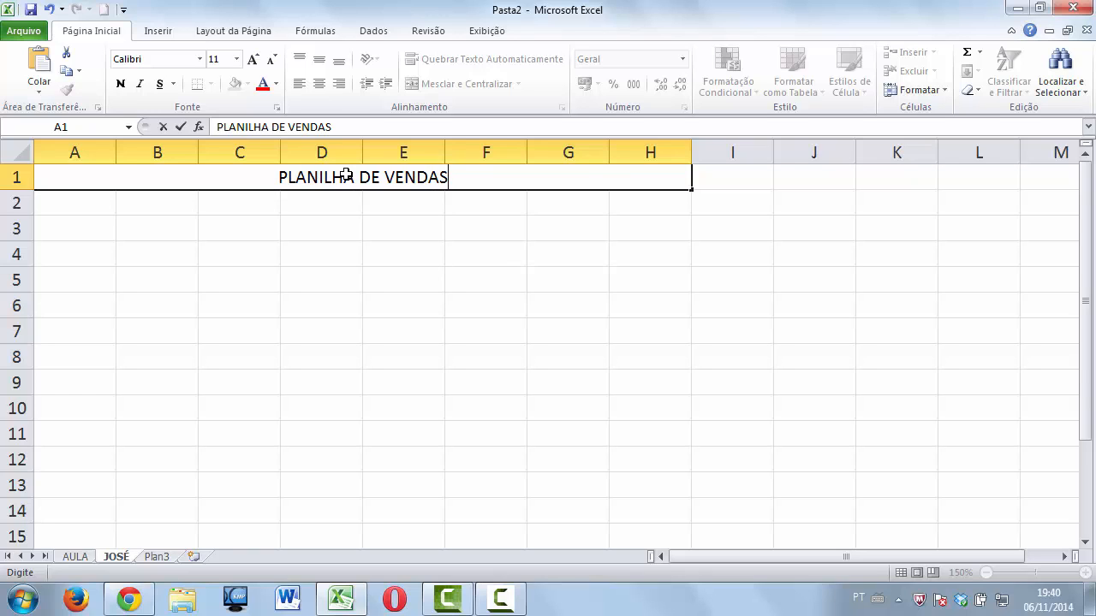
type(" (")
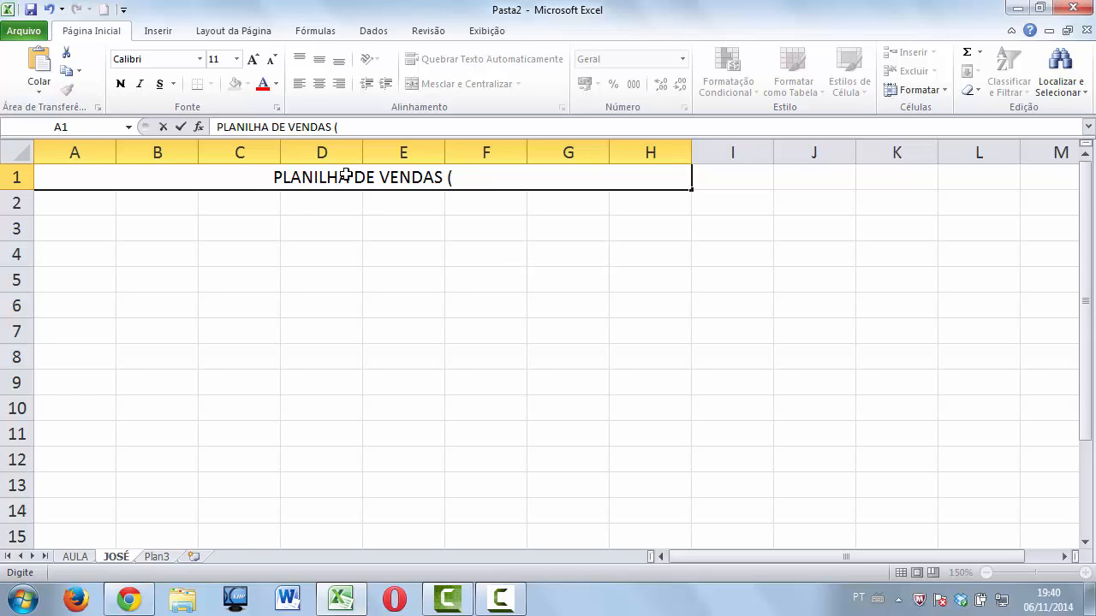
type("JOSÉ")
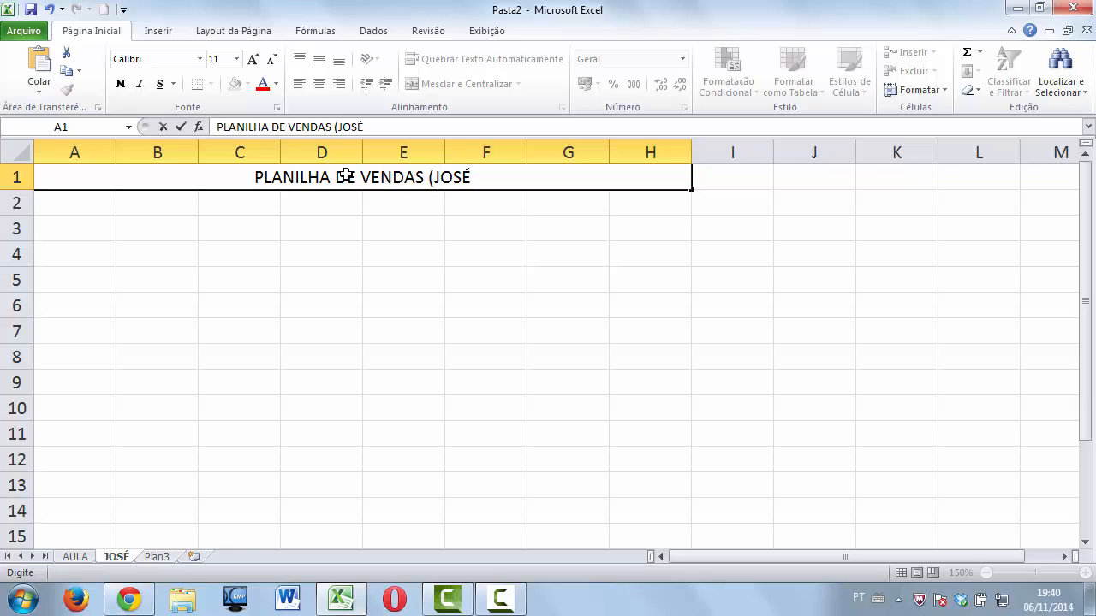
type(")")
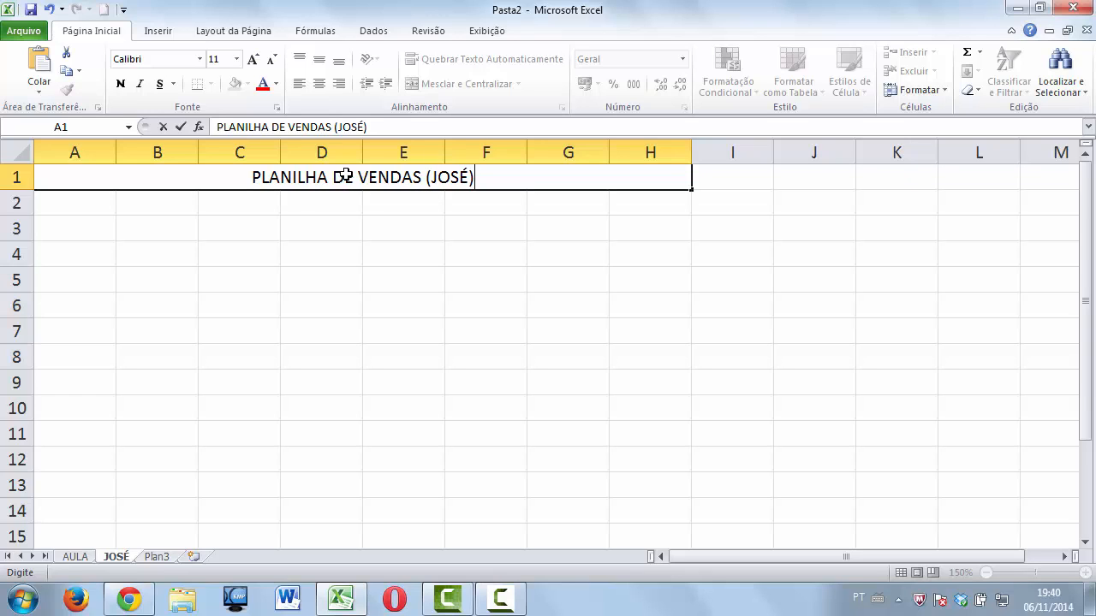
left_click(310, 202)
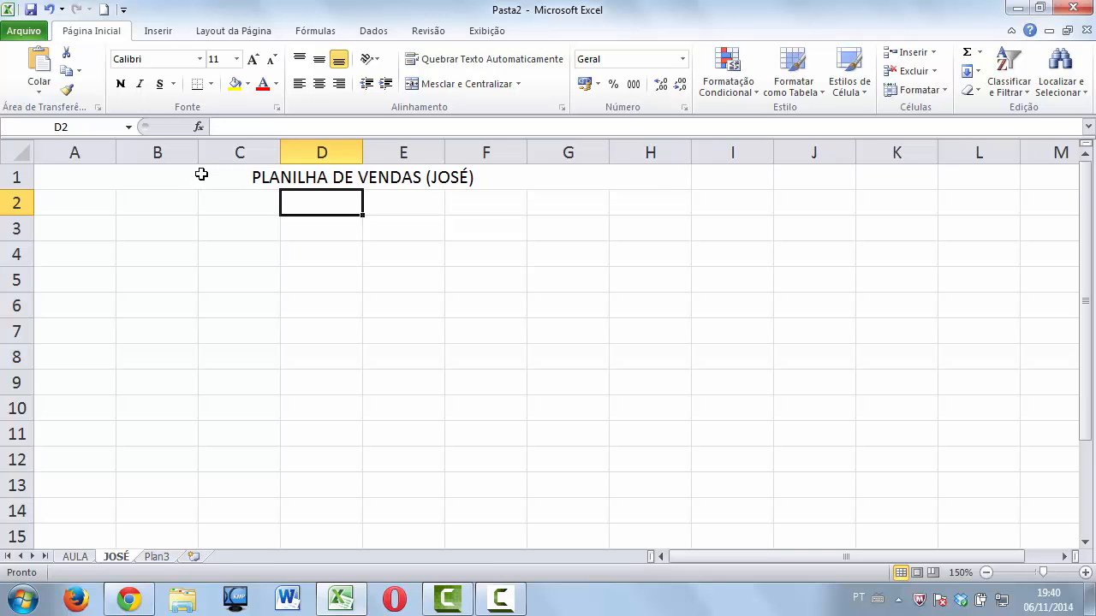
left_click(129, 171)
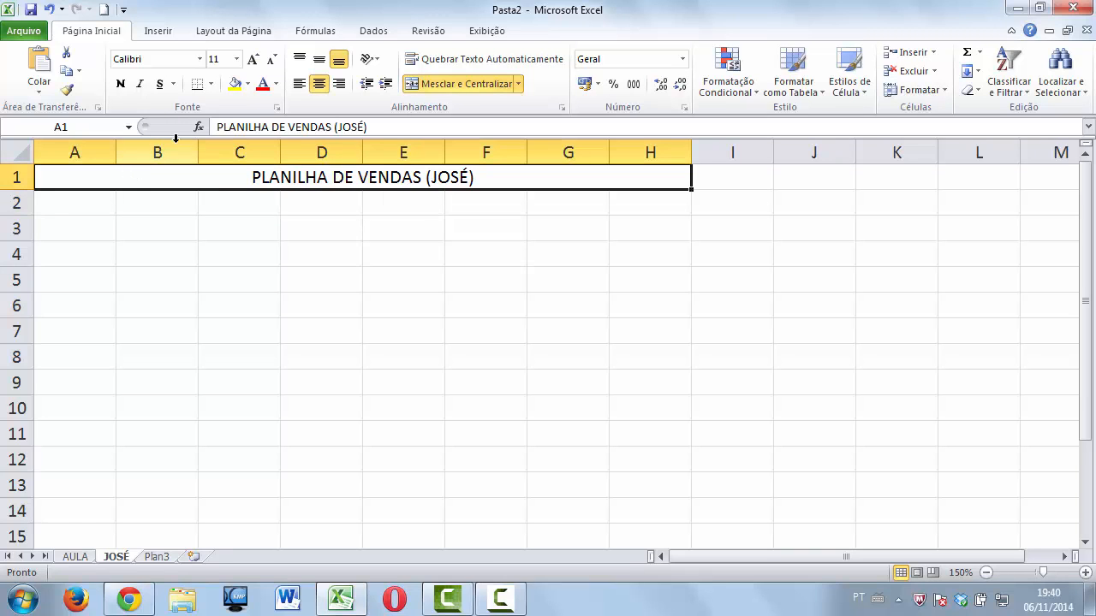
Give the title a light grey fill, bold text and Arial font at size 12.
left_click(247, 85)
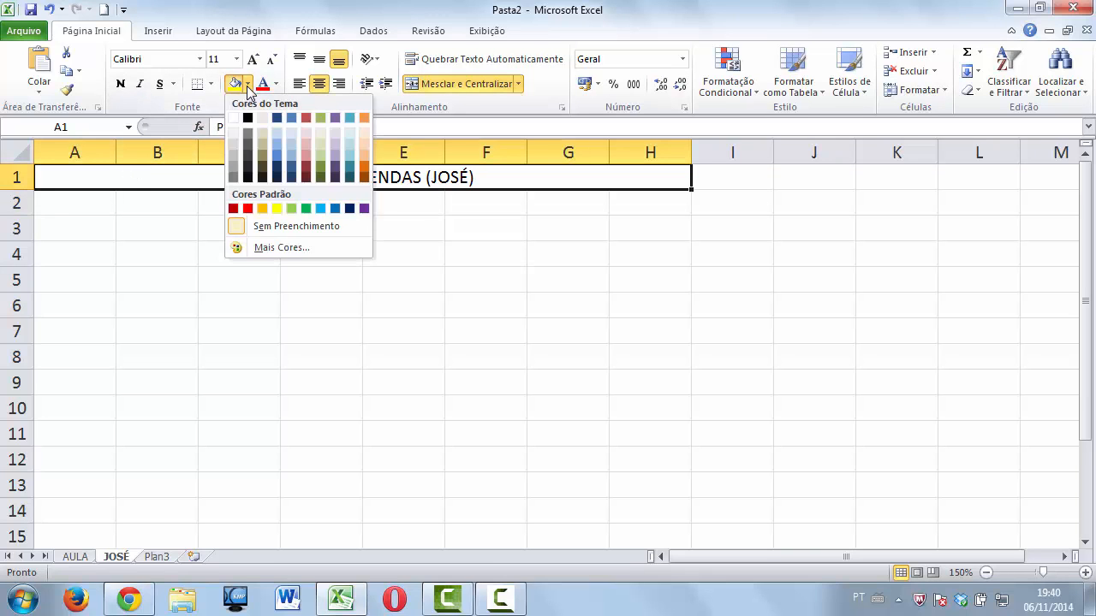
left_click(233, 142)
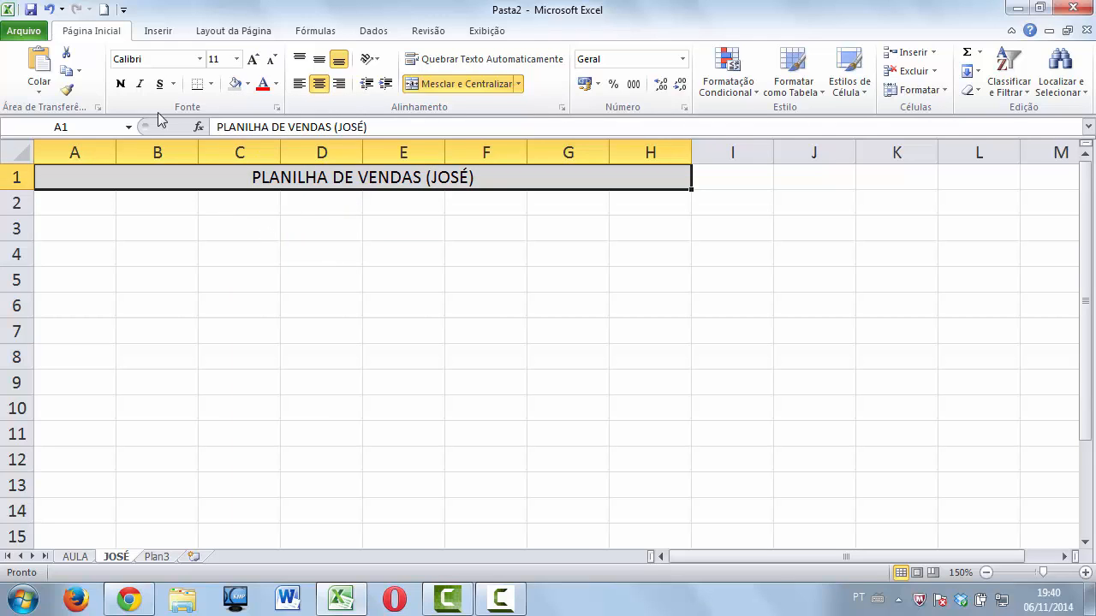
left_click(121, 84)
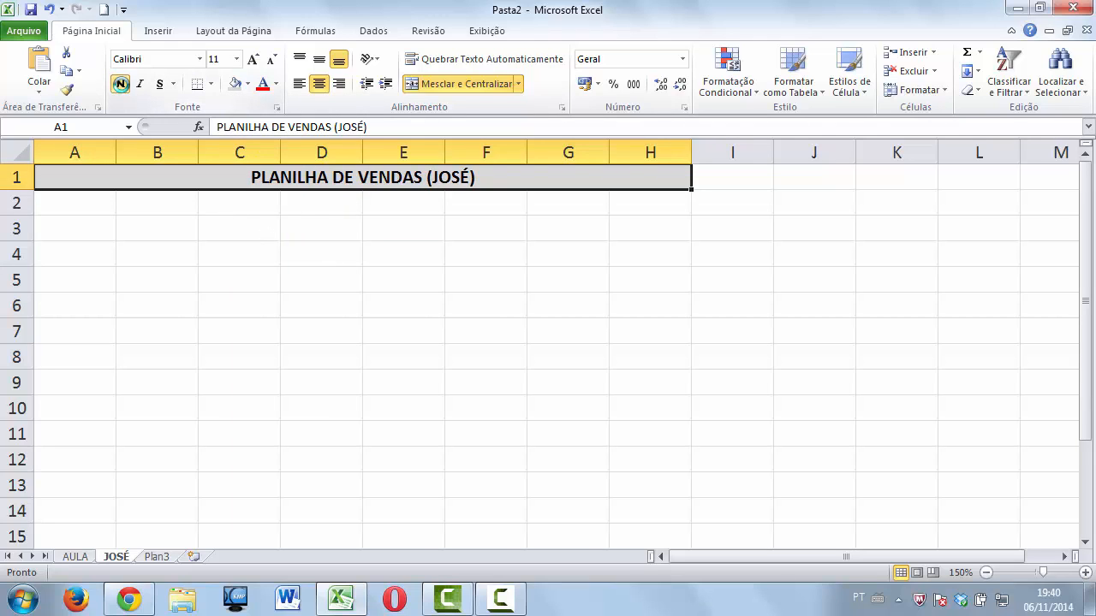
left_click(252, 61)
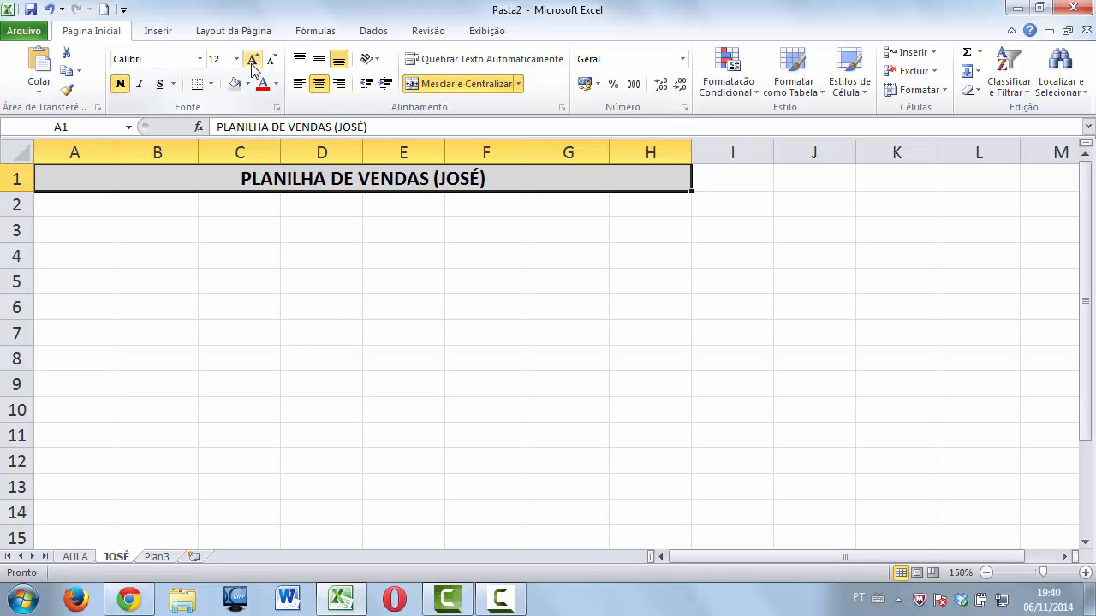
left_click(200, 60)
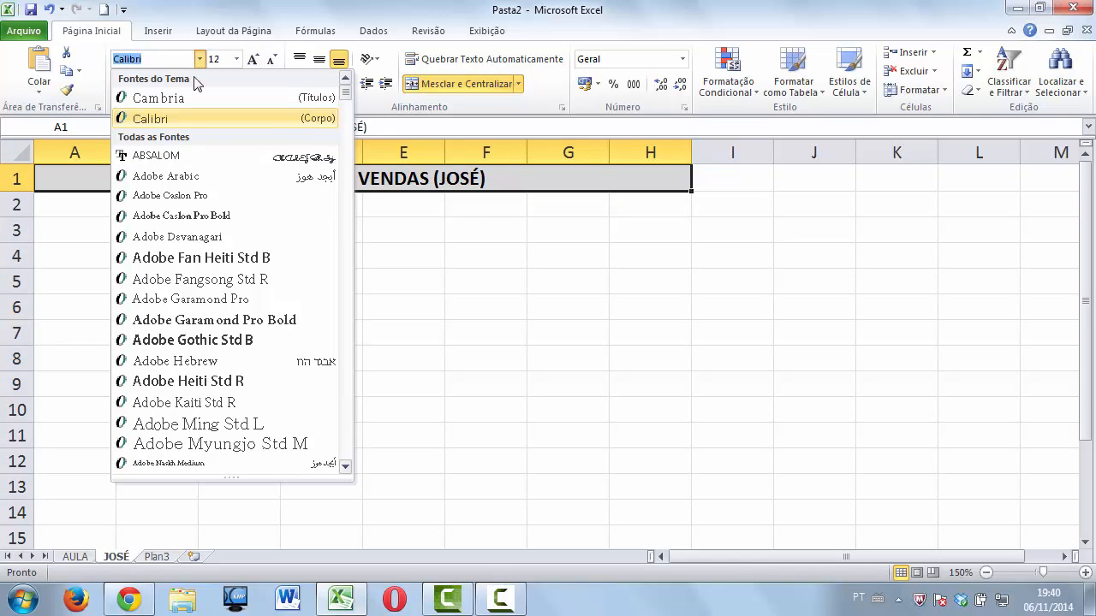
type("Ar")
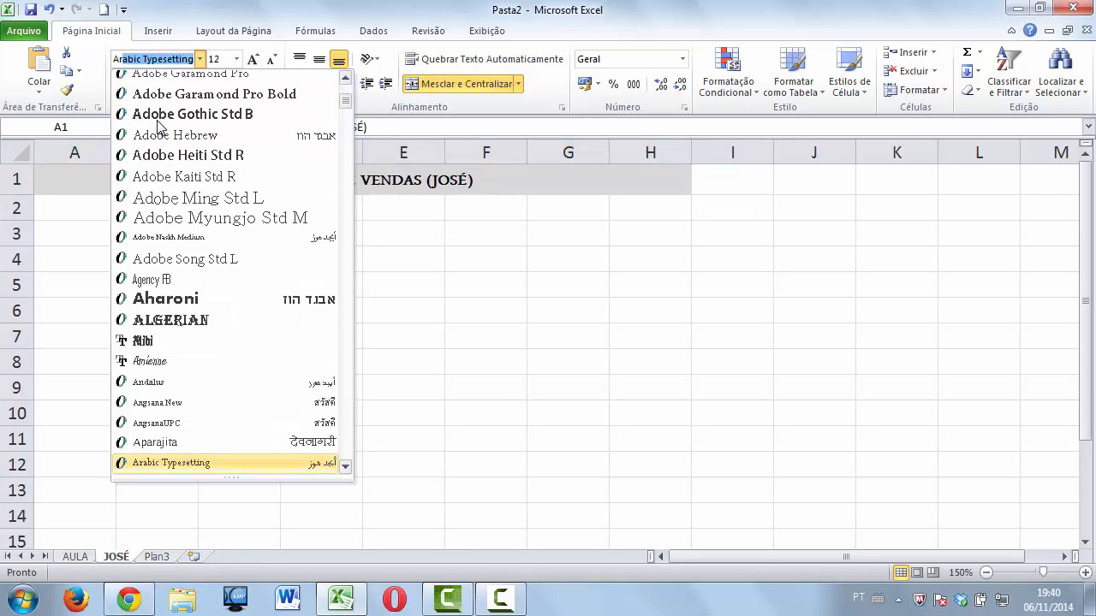
type("i")
key("Down")
key("Down")
key("Up")
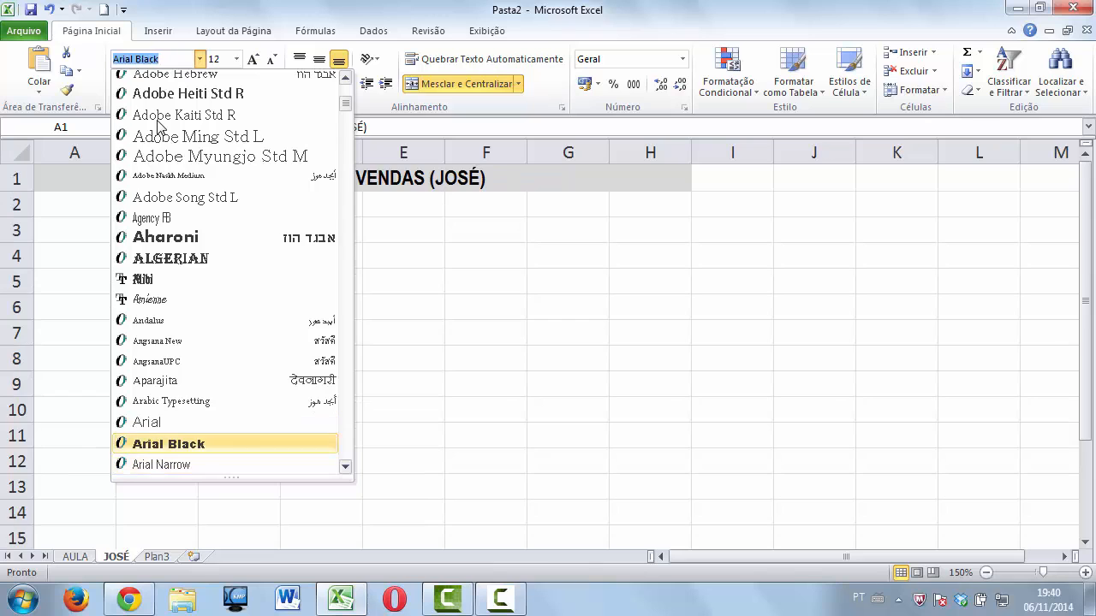
key("Up")
key("Return")
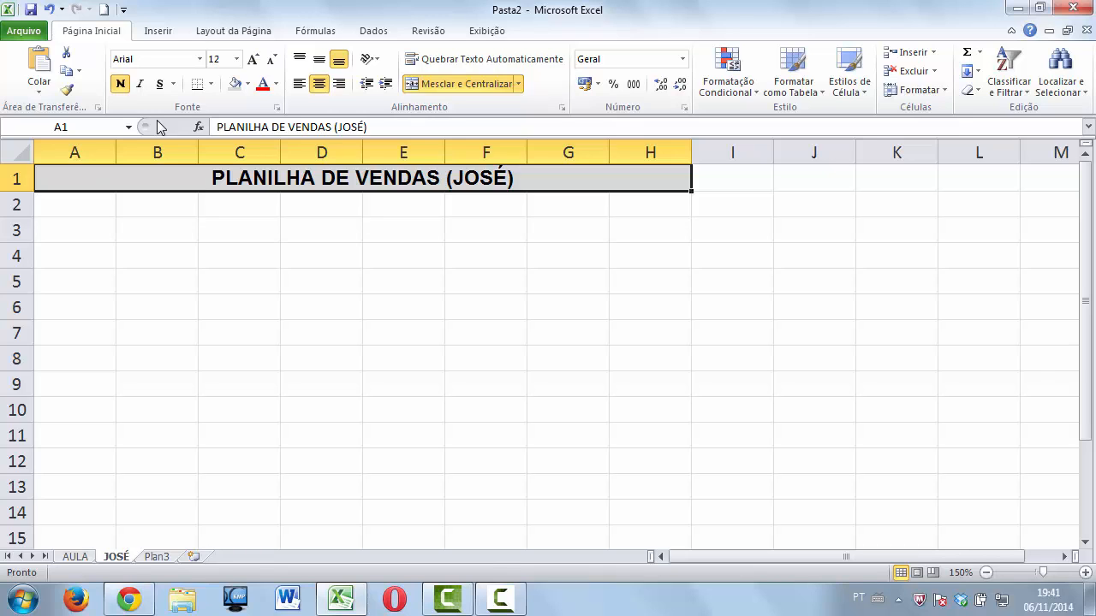
left_click(89, 208)
Enter JANEIRO in cell A2 as a first month entry.
left_click(82, 229)
left_click(76, 267)
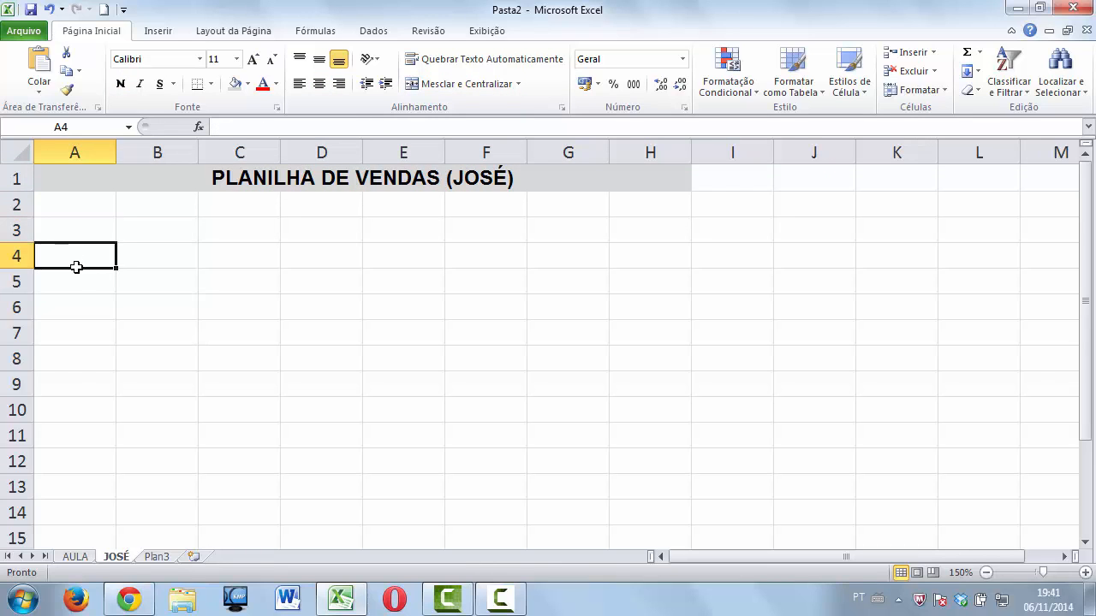
left_click(76, 284)
left_click(74, 305)
left_click(72, 327)
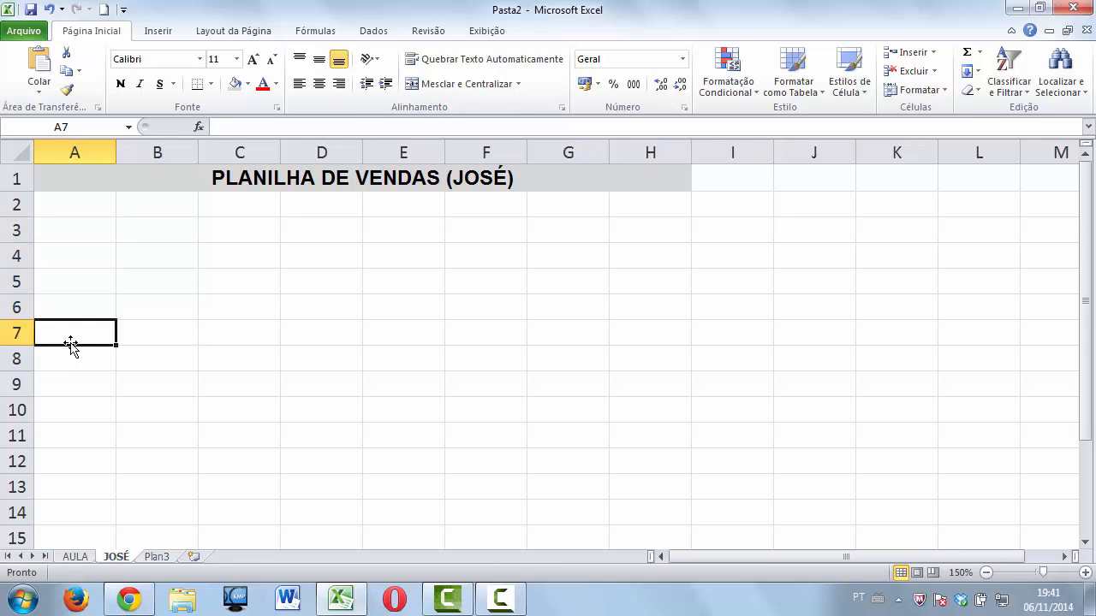
left_click(78, 204)
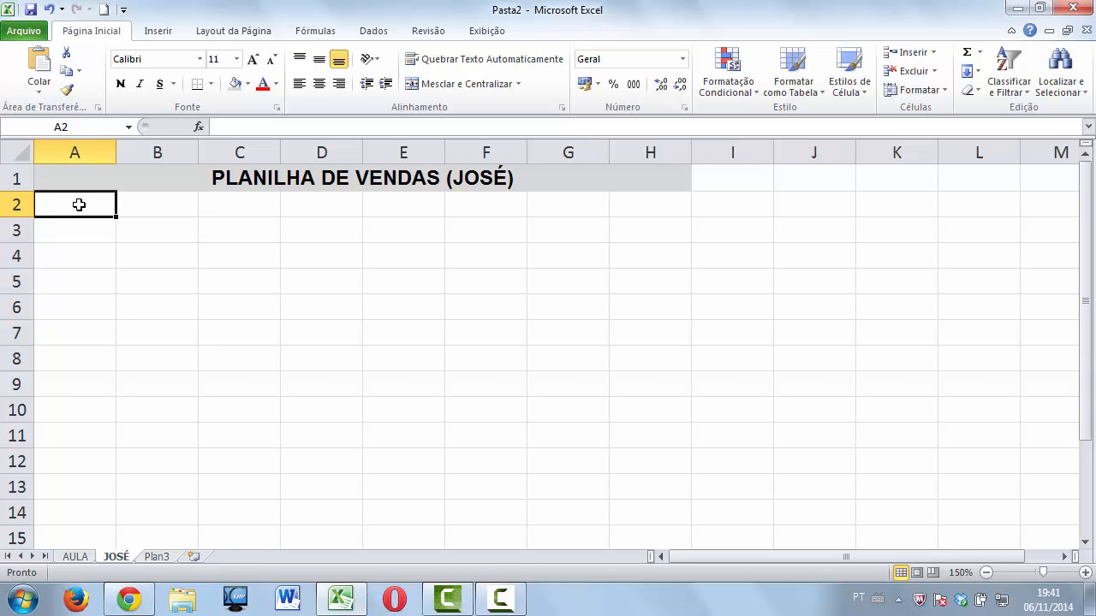
type("J")
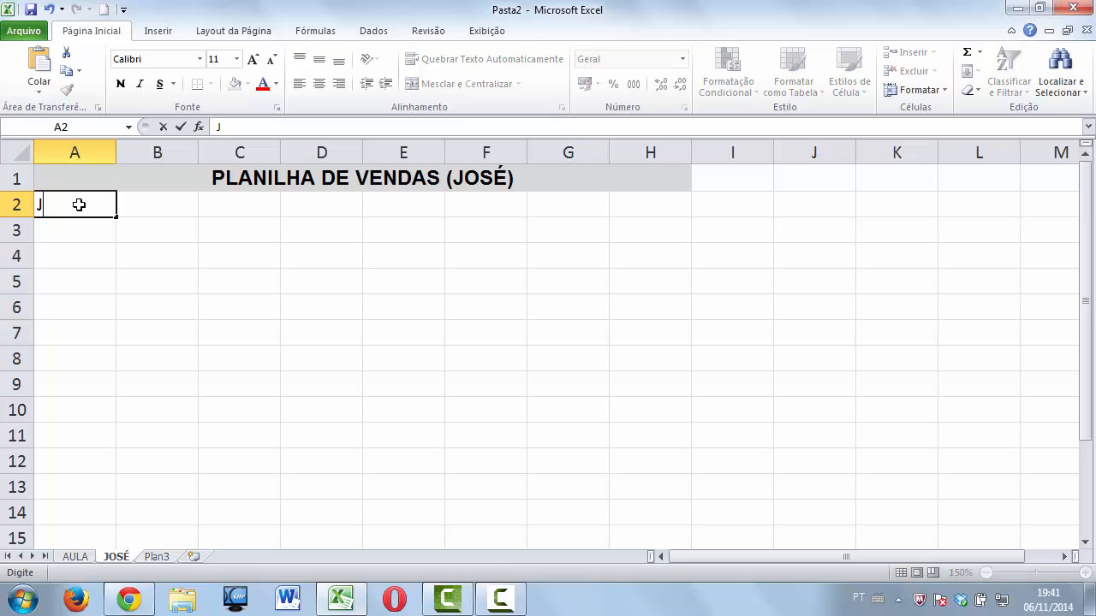
type("ANEIRO")
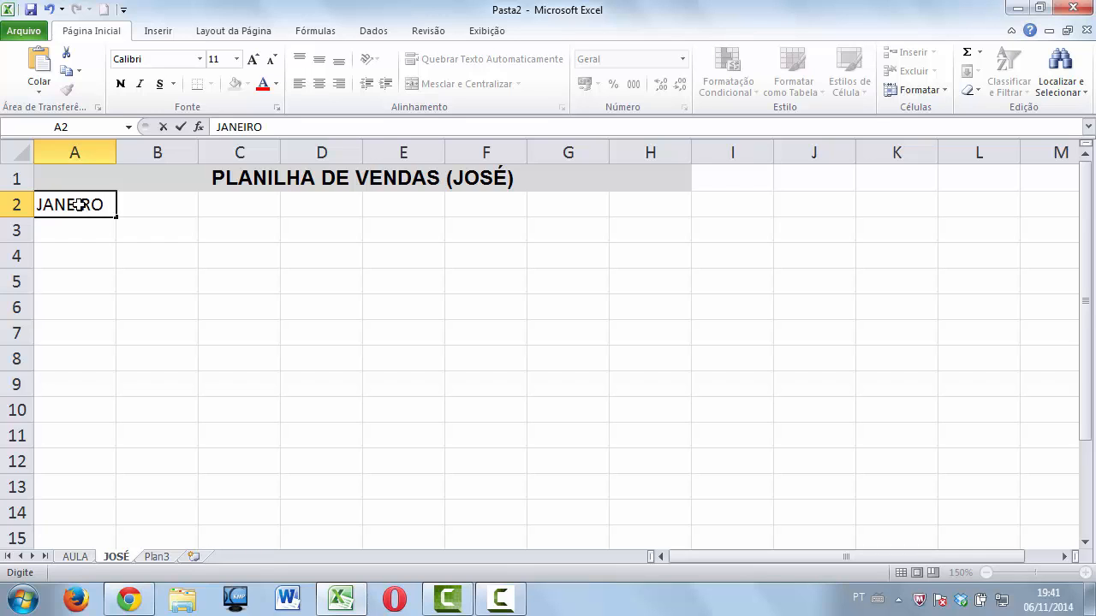
scroll(122, 344, "down", 4)
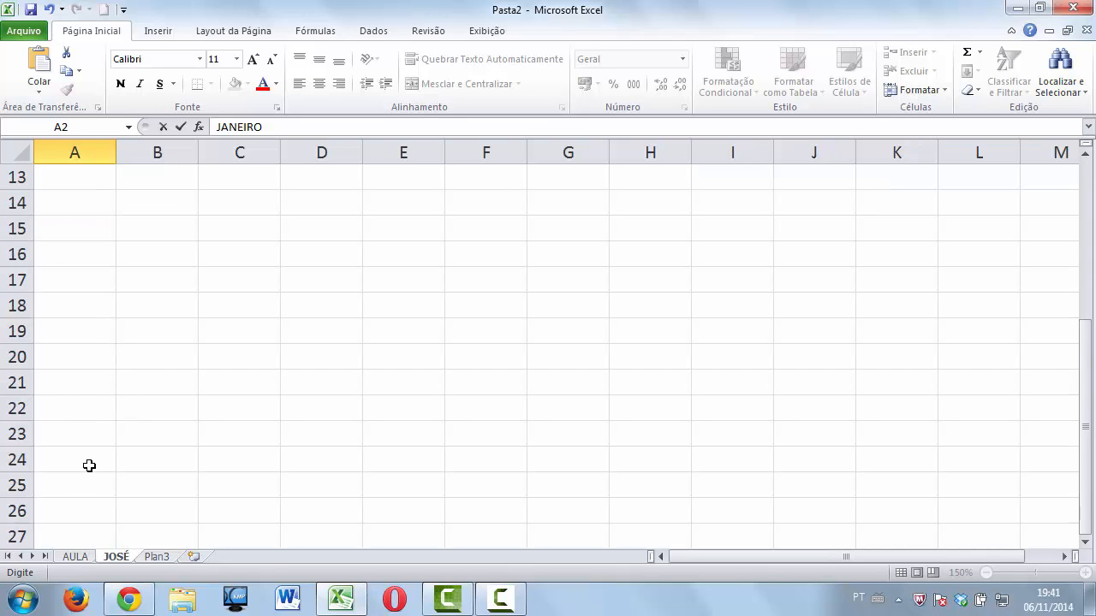
scroll(79, 510, "down", 1)
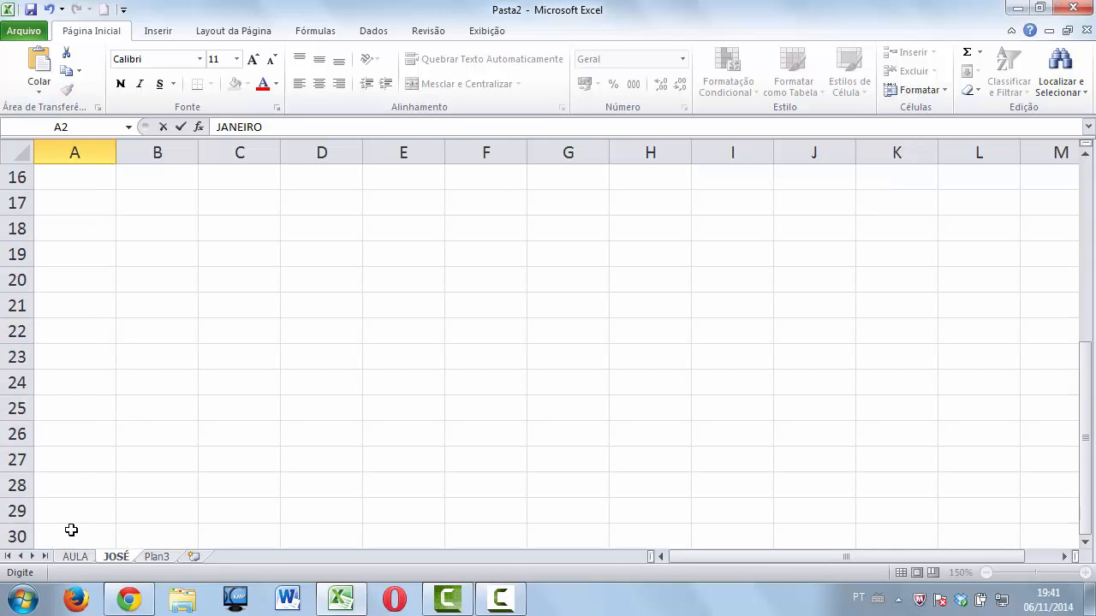
left_click(71, 531)
scroll(120, 512, "down", 1)
left_click(92, 493)
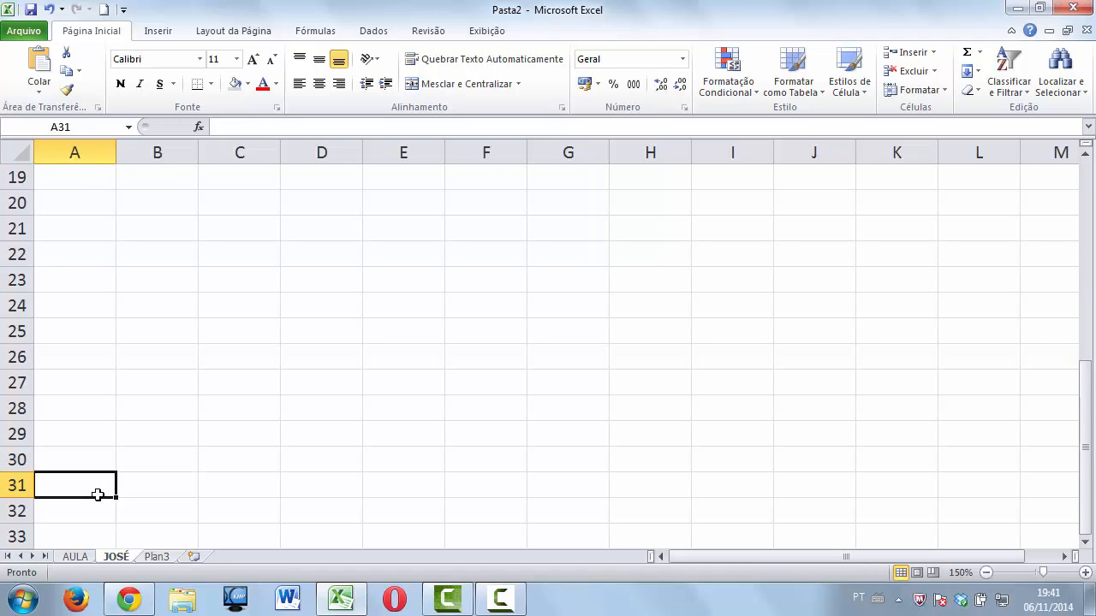
scroll(309, 321, "up", 6)
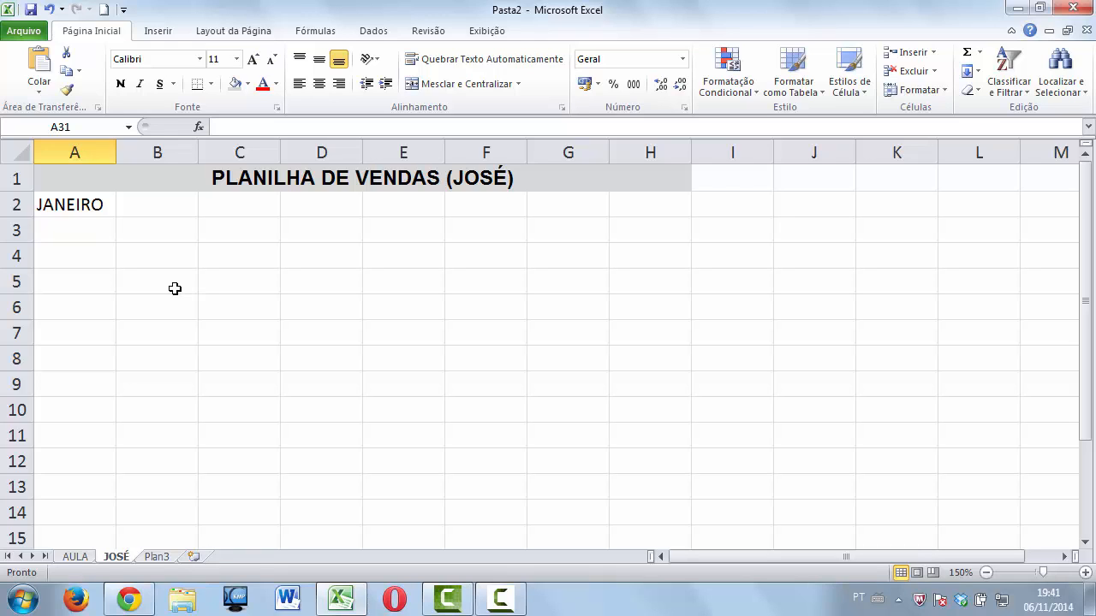
Replace A2's month with NOVEMBRO and autofit column A to its width.
left_click(100, 206)
type("NOVEMBRO")
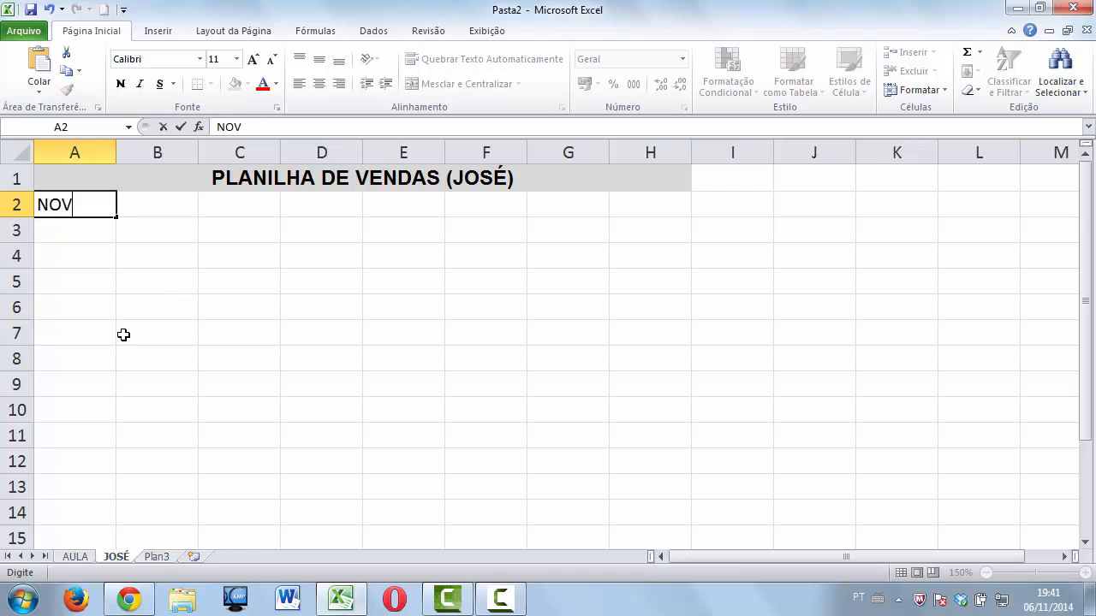
left_click(120, 152)
double_click(117, 152)
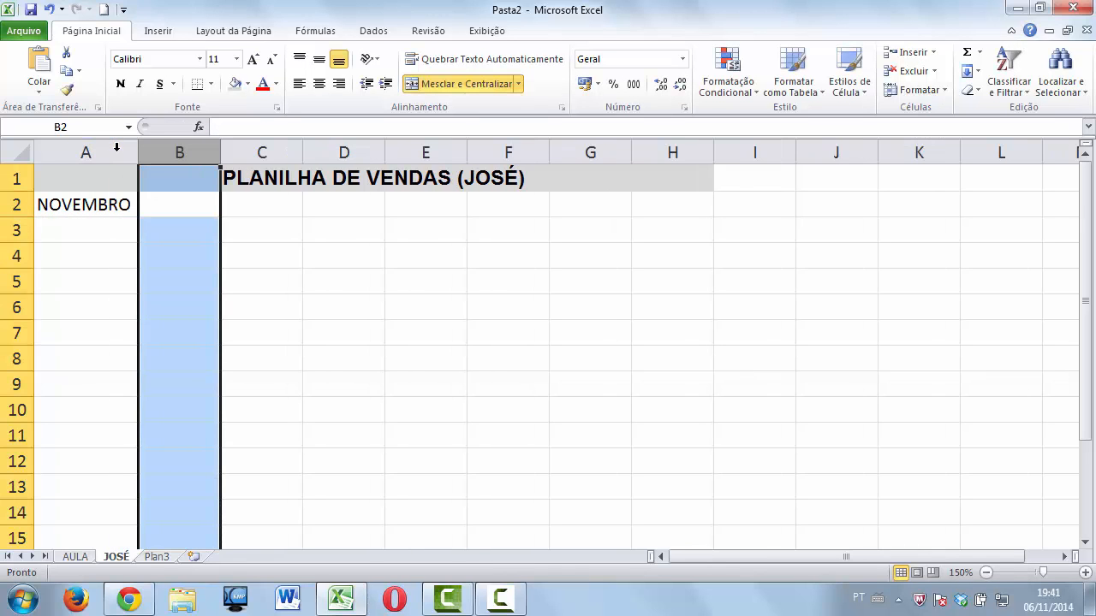
left_click(113, 208)
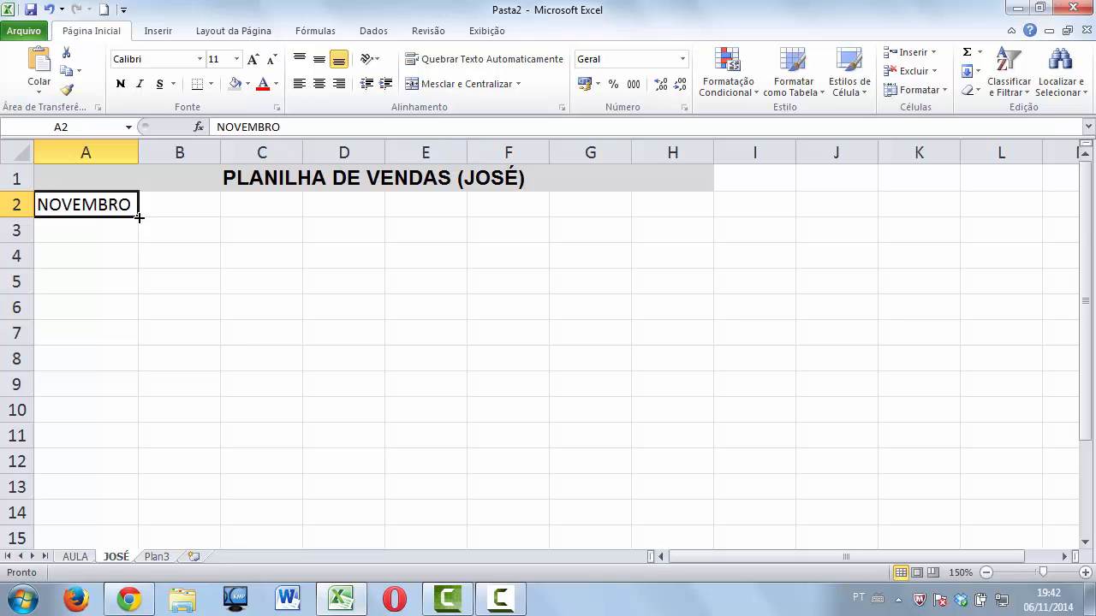
Copy NOVEMBRO from A2 down through A8 with the fill handle.
left_click_drag(138, 217, 138, 217)
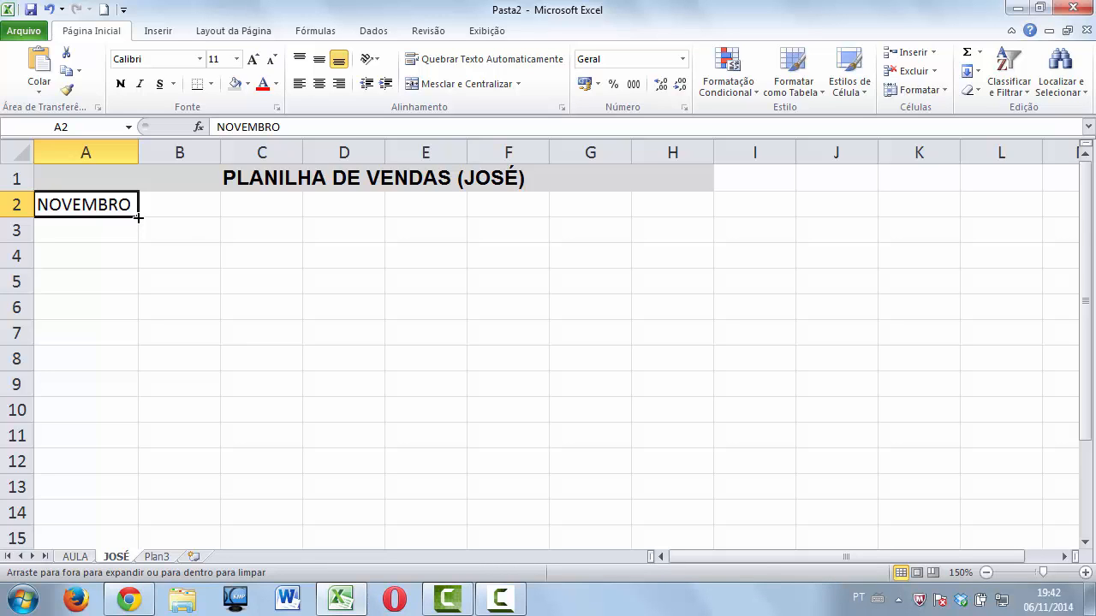
left_click_drag(138, 217, 138, 233)
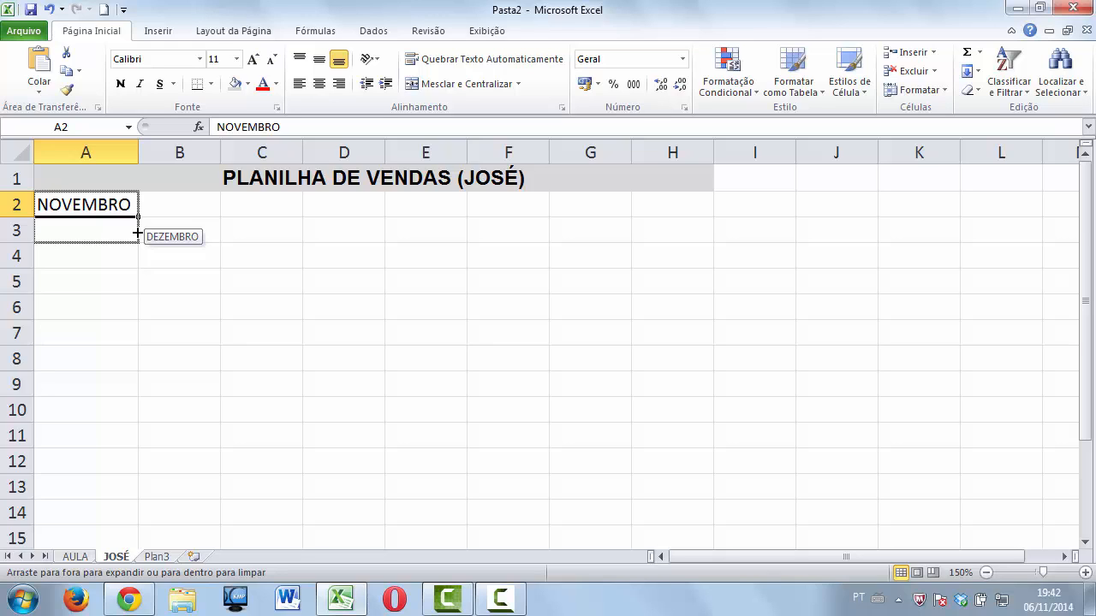
left_click_drag(137, 233, 136, 222)
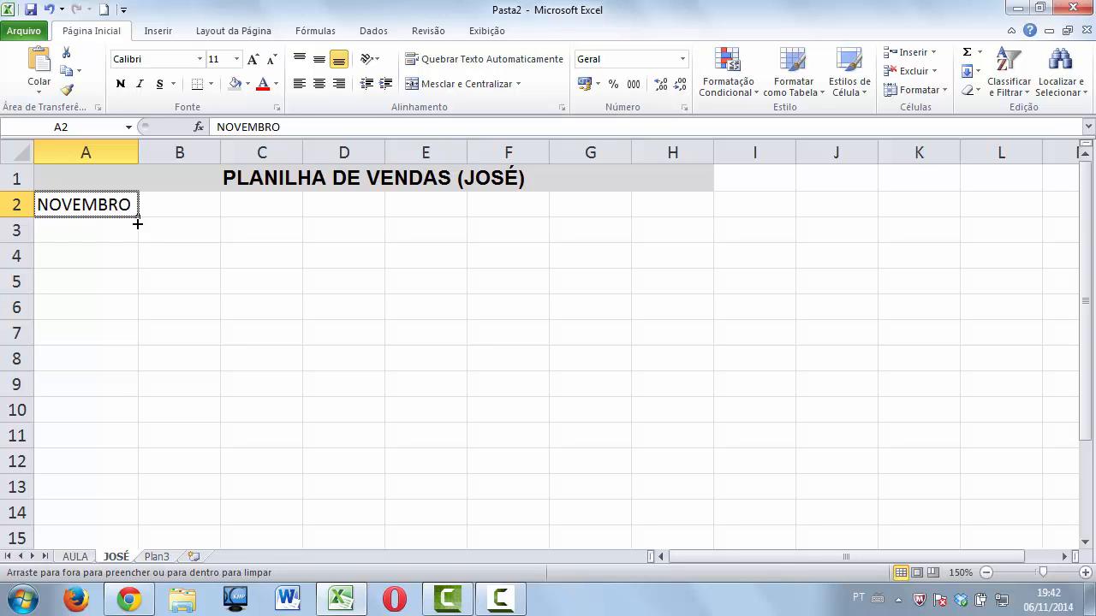
left_click_drag(137, 222, 133, 341)
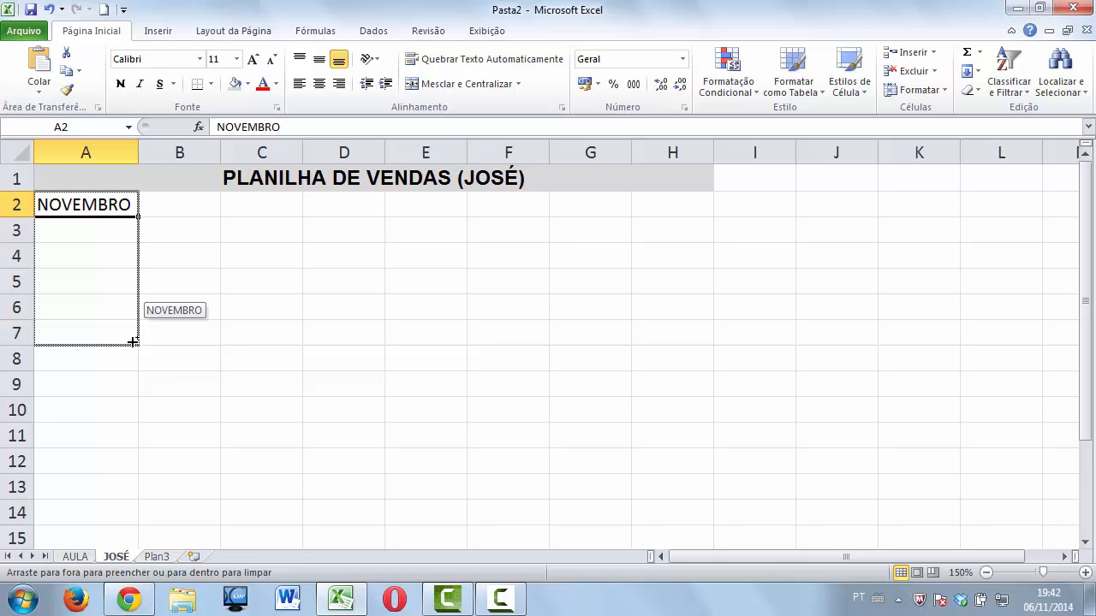
left_click_drag(133, 342, 130, 361)
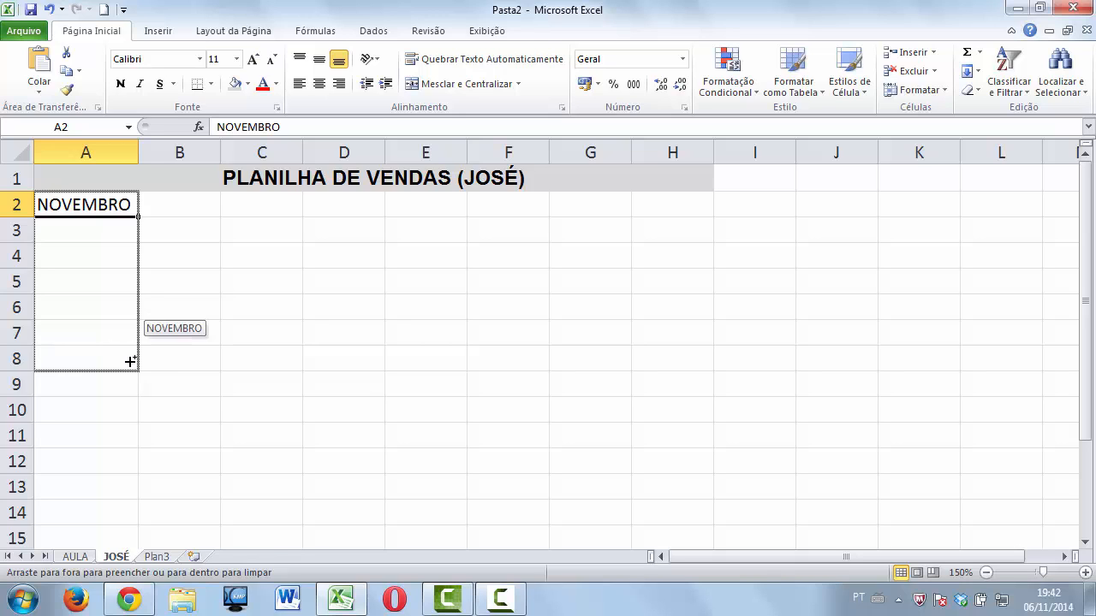
left_click_drag(130, 361, 128, 359)
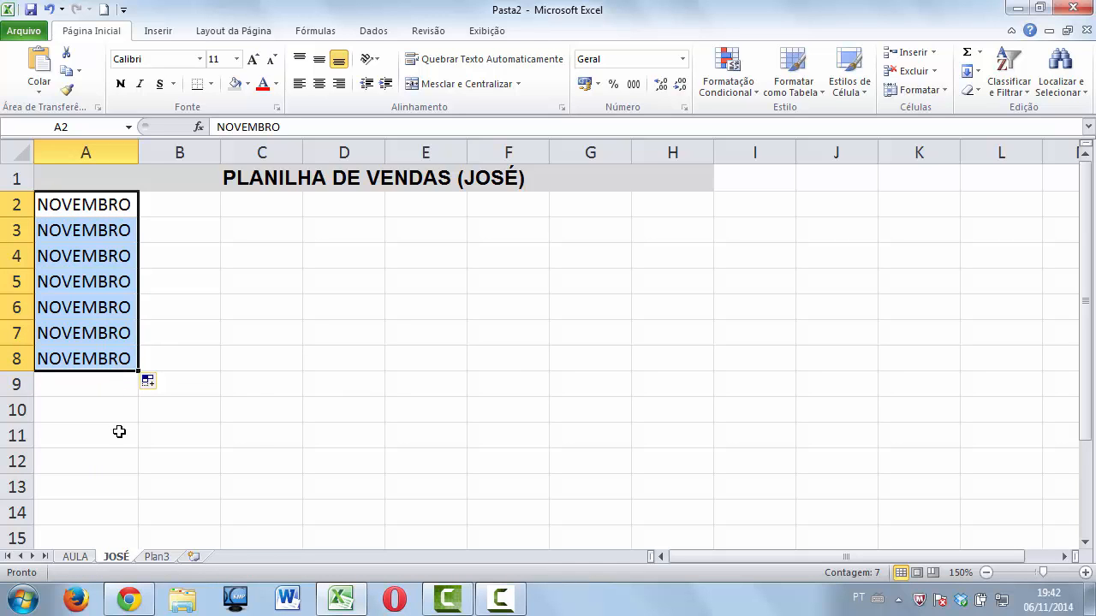
left_click(171, 208)
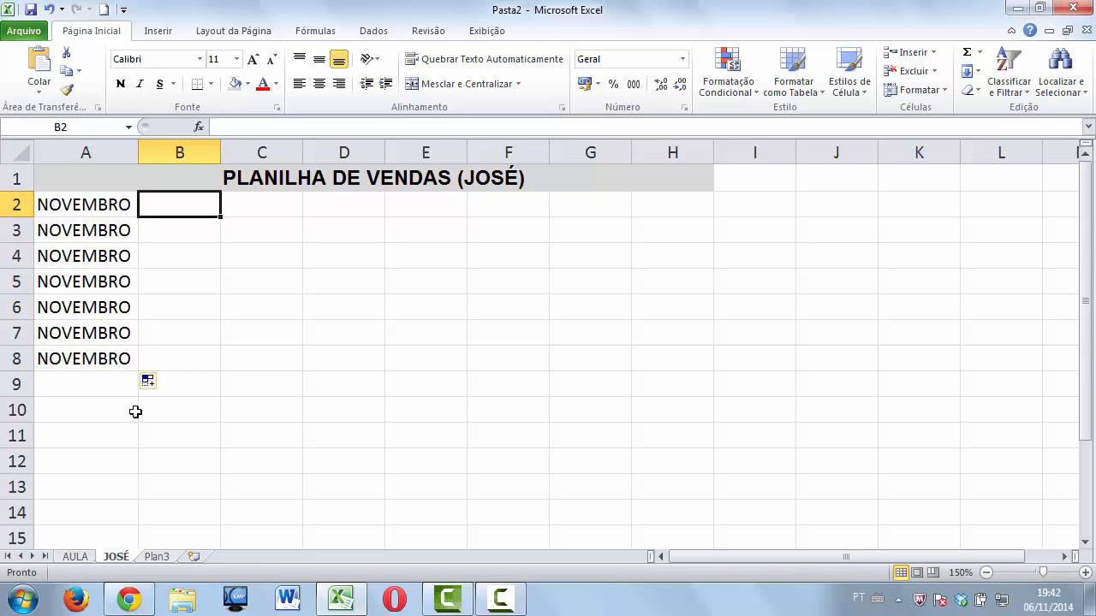
Enter the date 01-11-14 in B2 after checking the system calendar.
left_click(1038, 606)
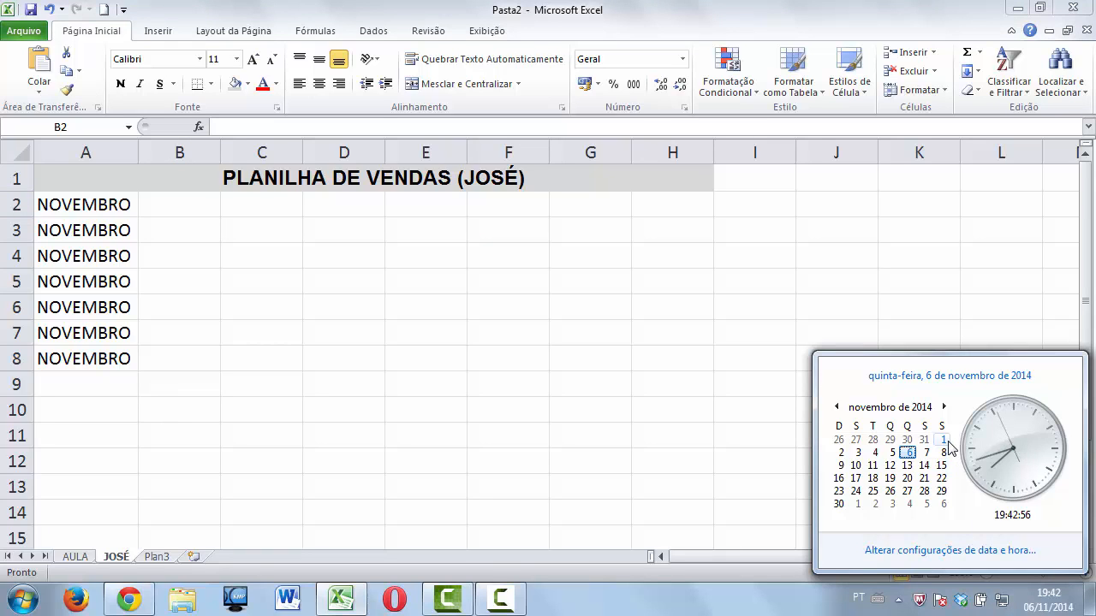
left_click(204, 206)
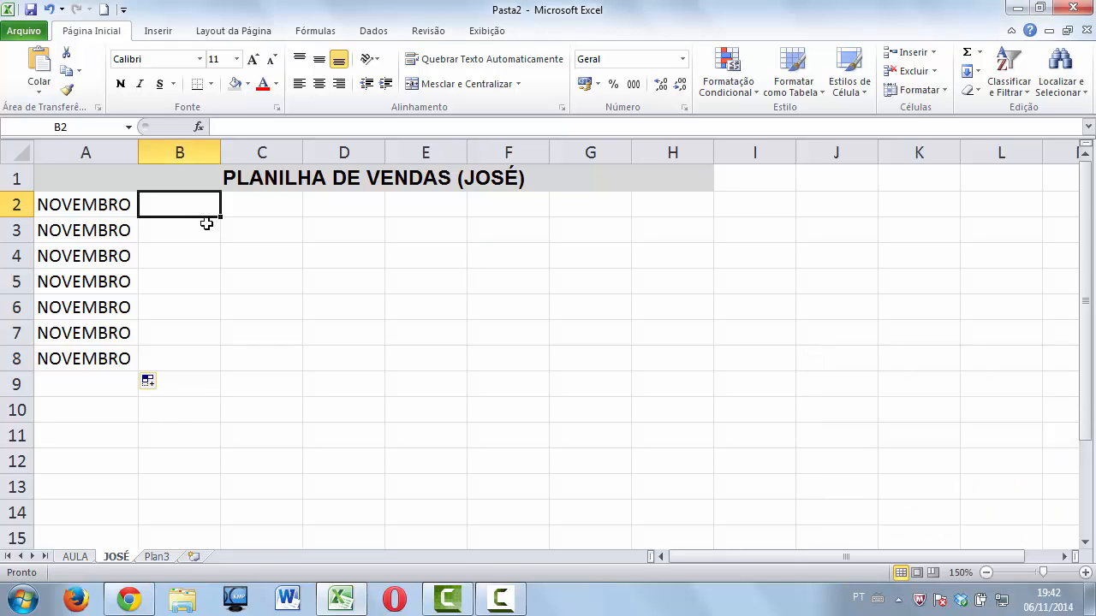
type("01")
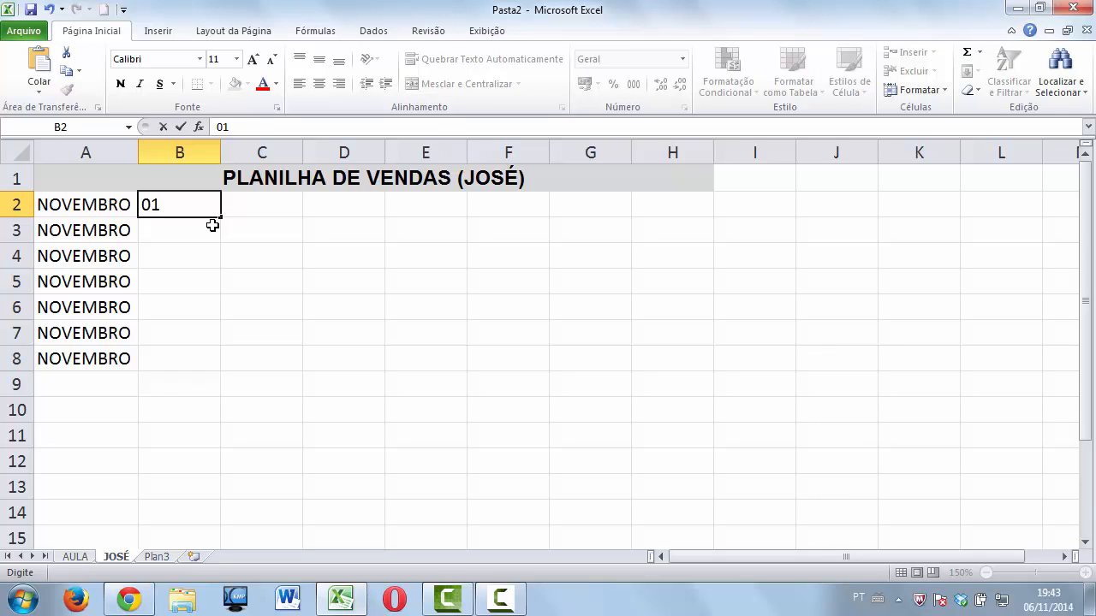
type("-11-14")
key("Return")
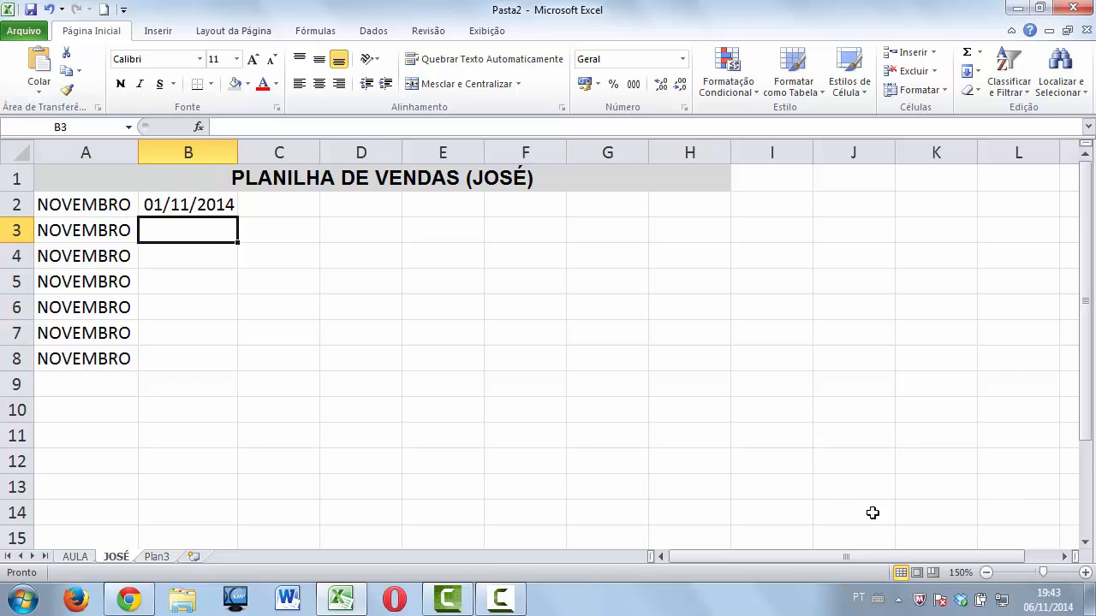
Enter 03-11-14 in B3 after checking day 3 on the calendar, then check the empty cells below.
left_click(1049, 599)
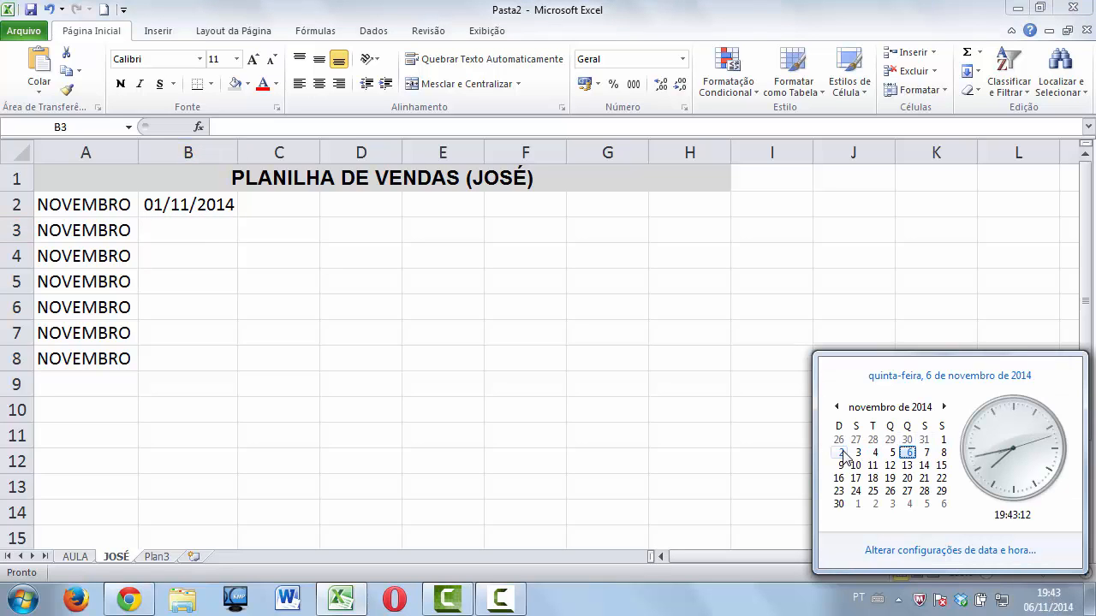
left_click(853, 453)
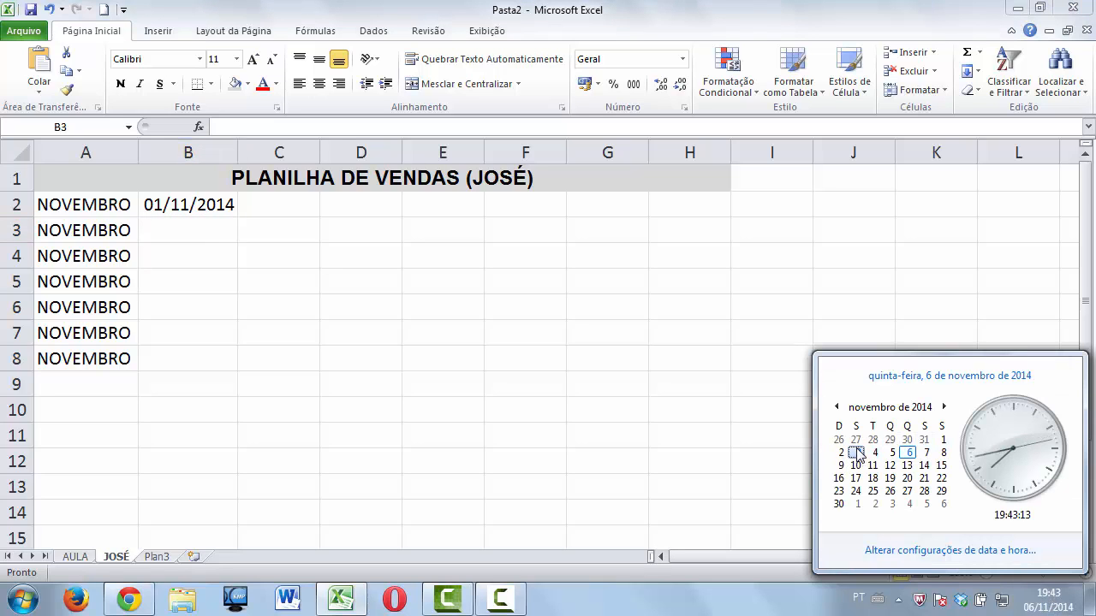
left_click(190, 229)
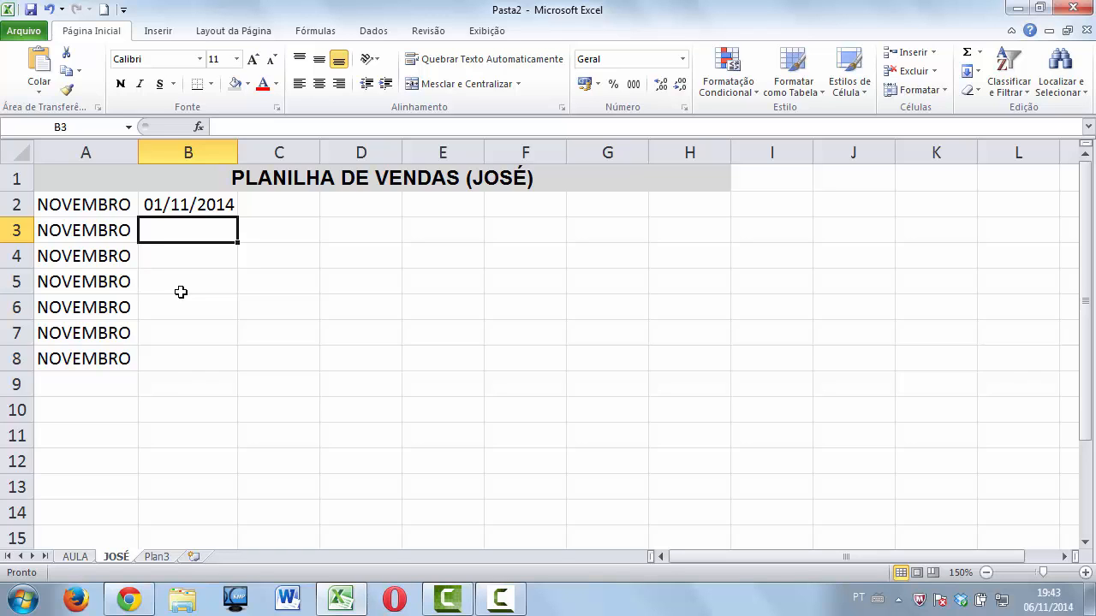
type("03-")
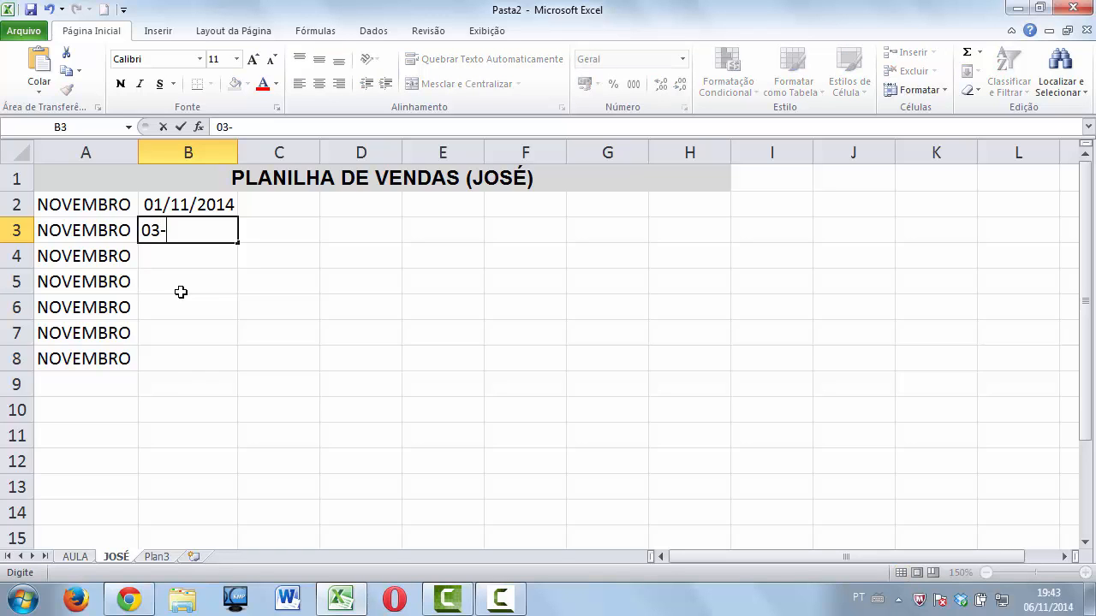
type("11-14")
key("Return")
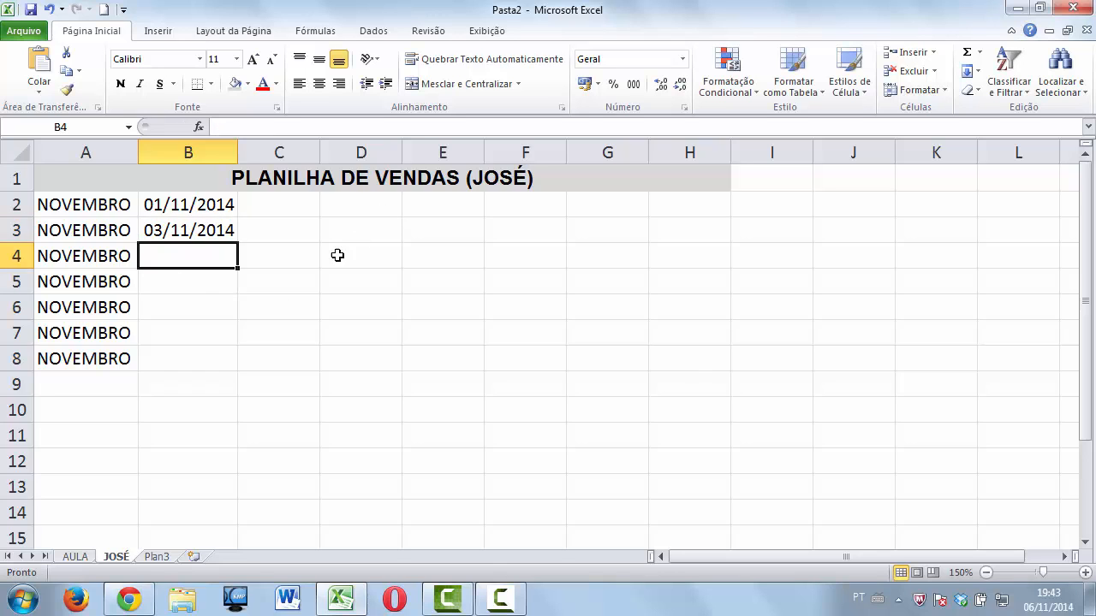
left_click(188, 281)
left_click(186, 306)
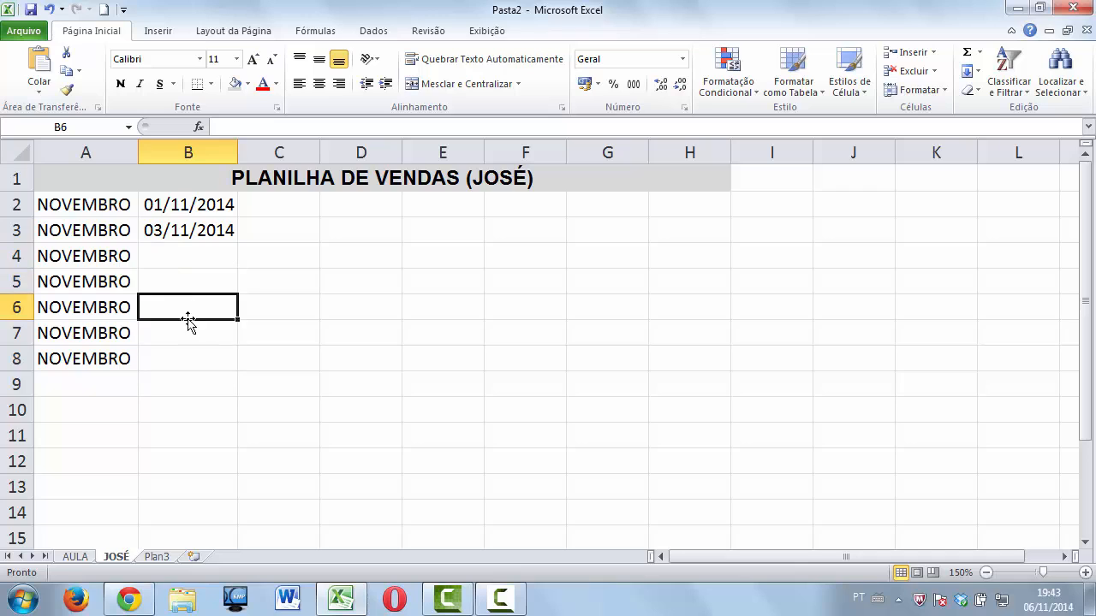
left_click(185, 332)
left_click(181, 355)
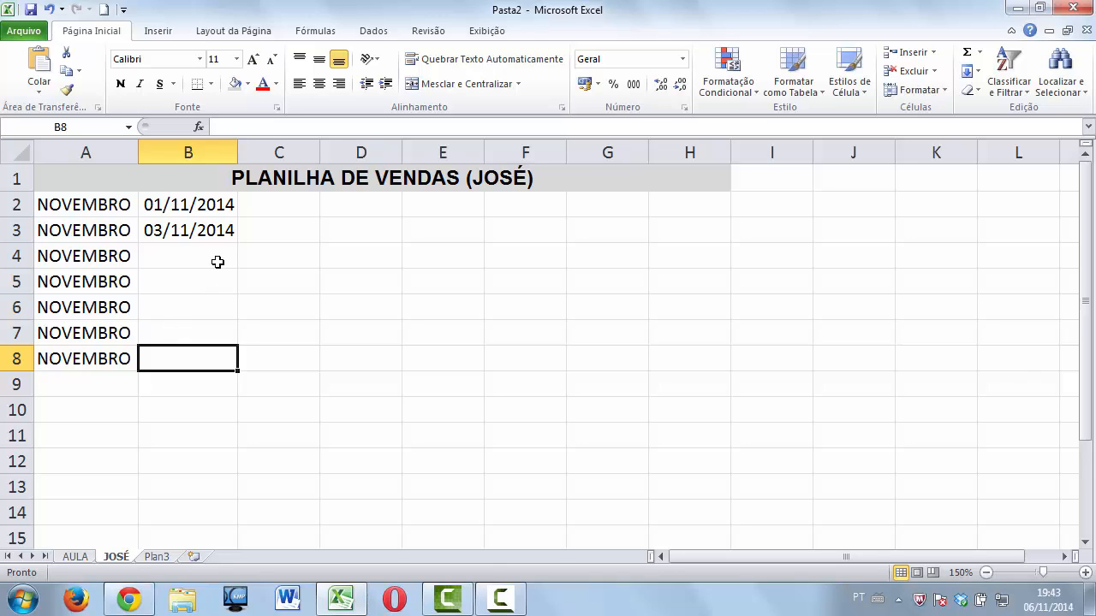
Extend the date series from B3 down to B8 (through 08/11/2014) and check the filled dates.
left_click(216, 233)
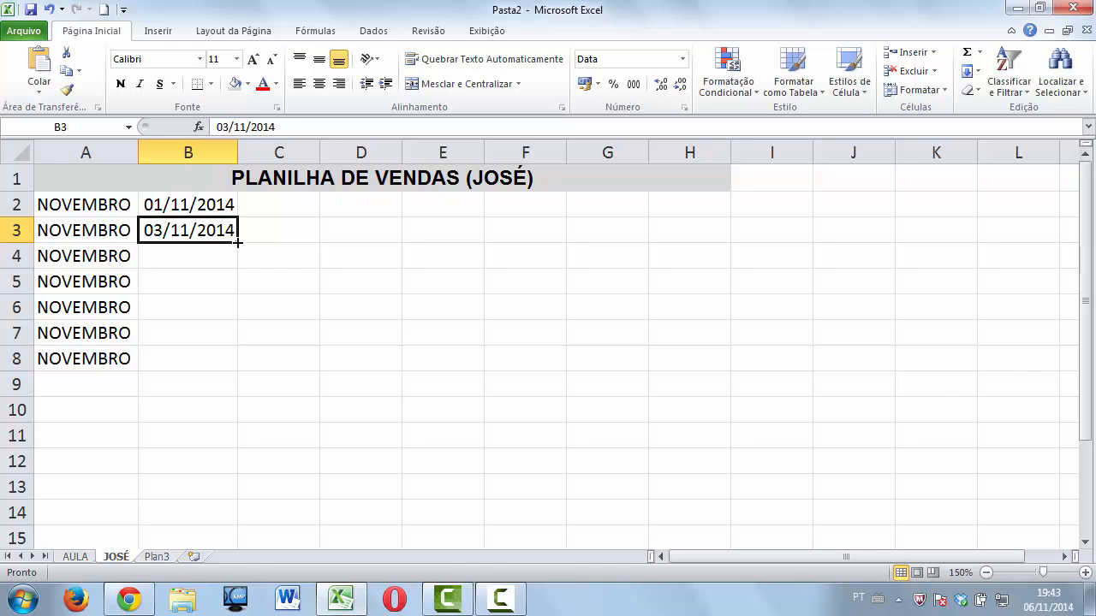
left_click_drag(237, 243, 231, 361)
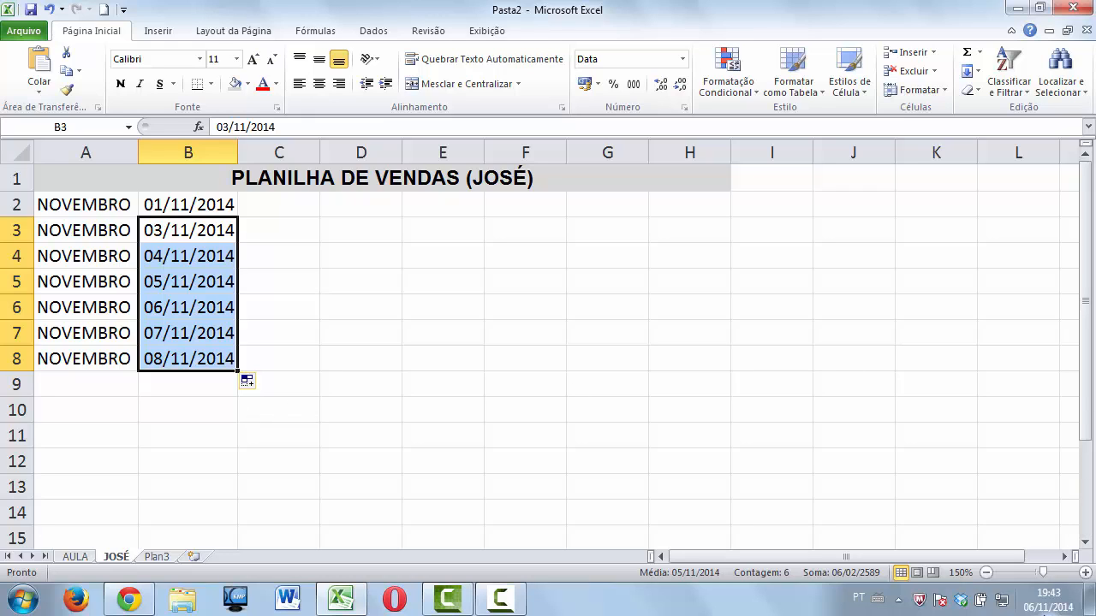
mouse_move(1055, 599)
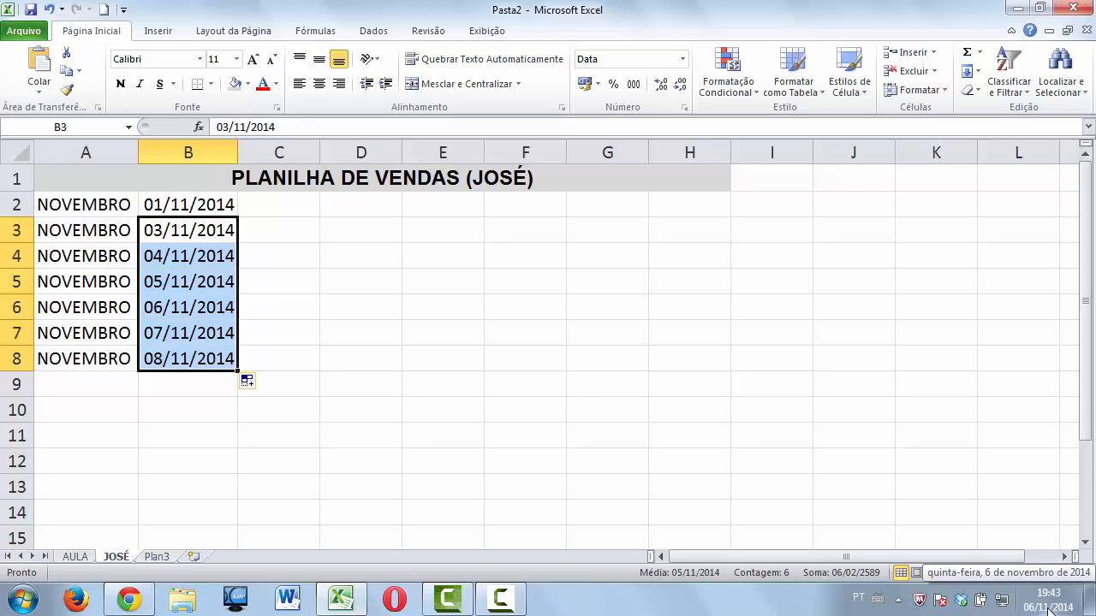
left_click(212, 306)
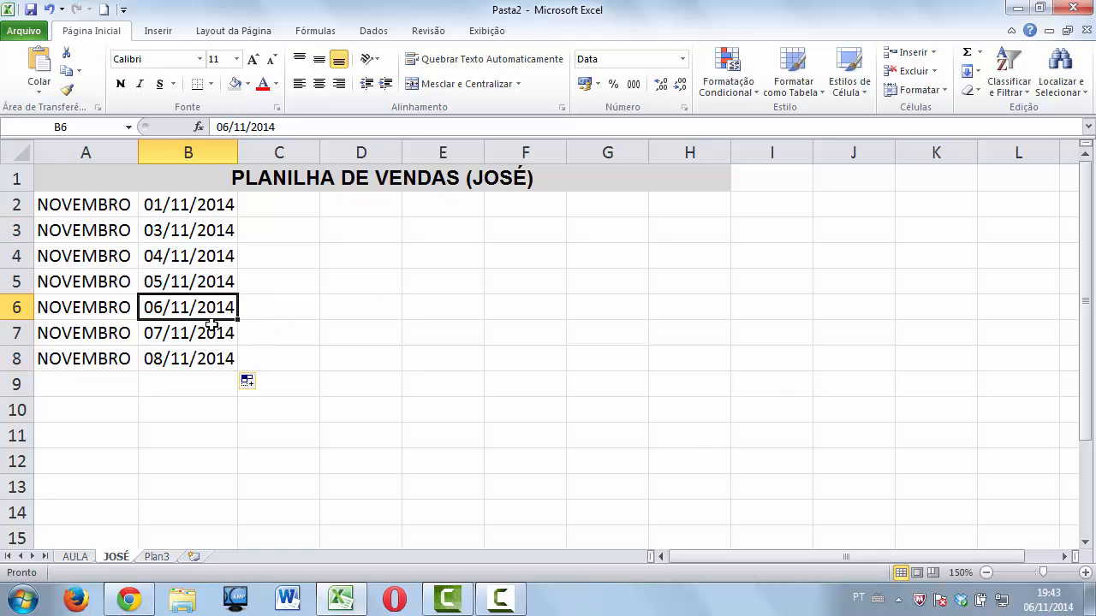
left_click(208, 332)
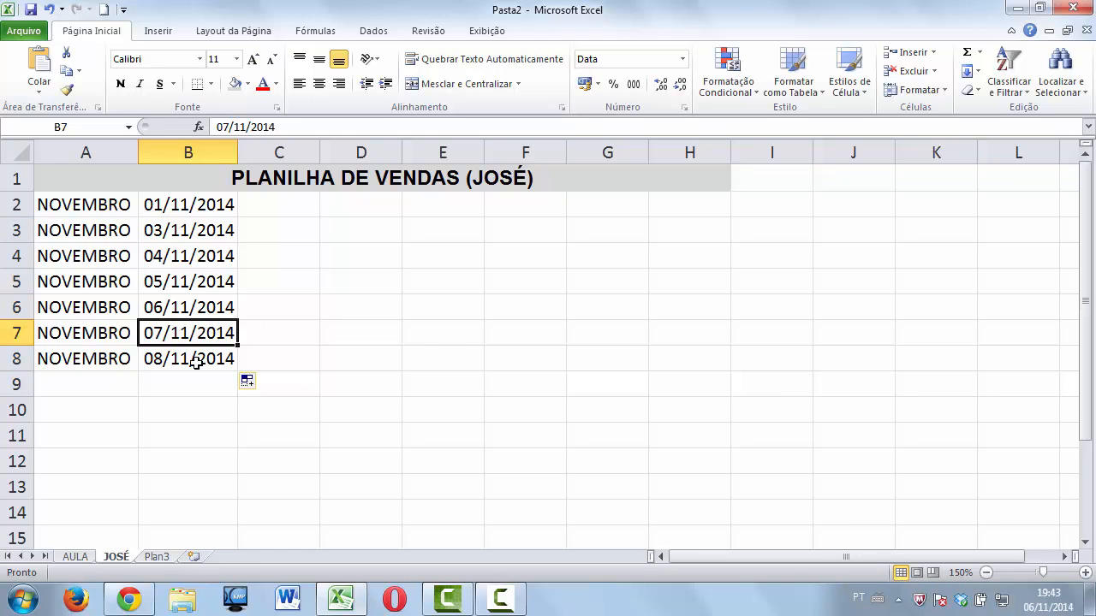
left_click(195, 359)
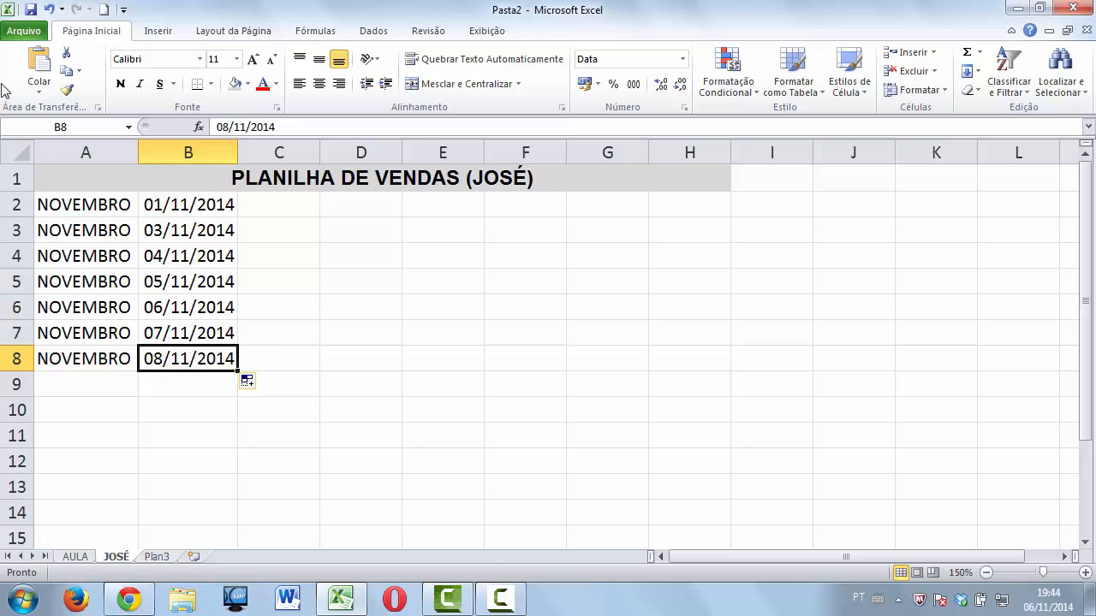
left_click(85, 208)
left_click(170, 204)
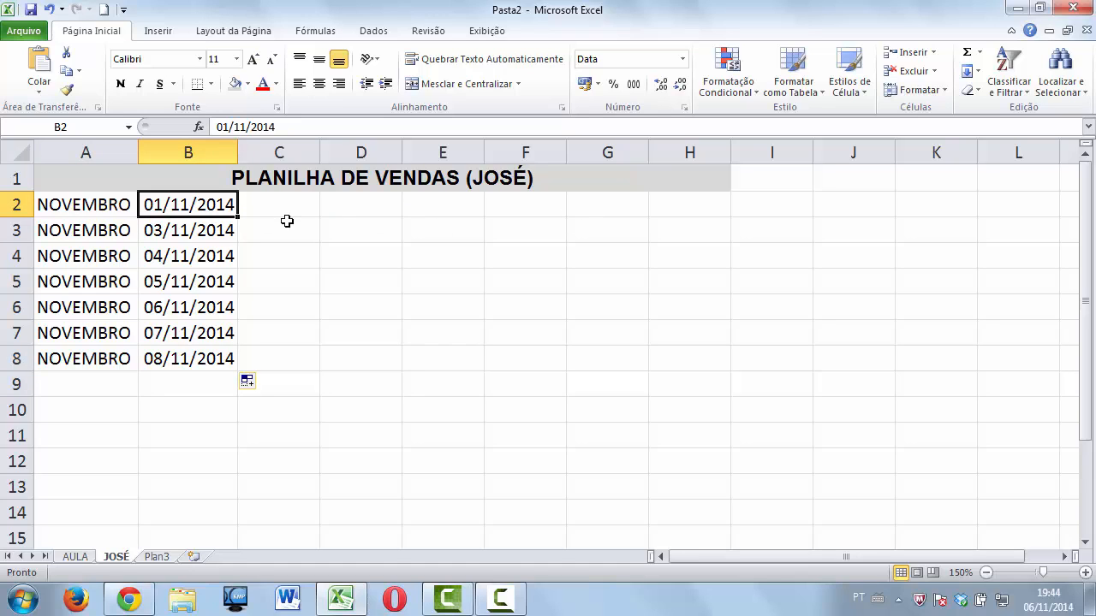
left_click(209, 225)
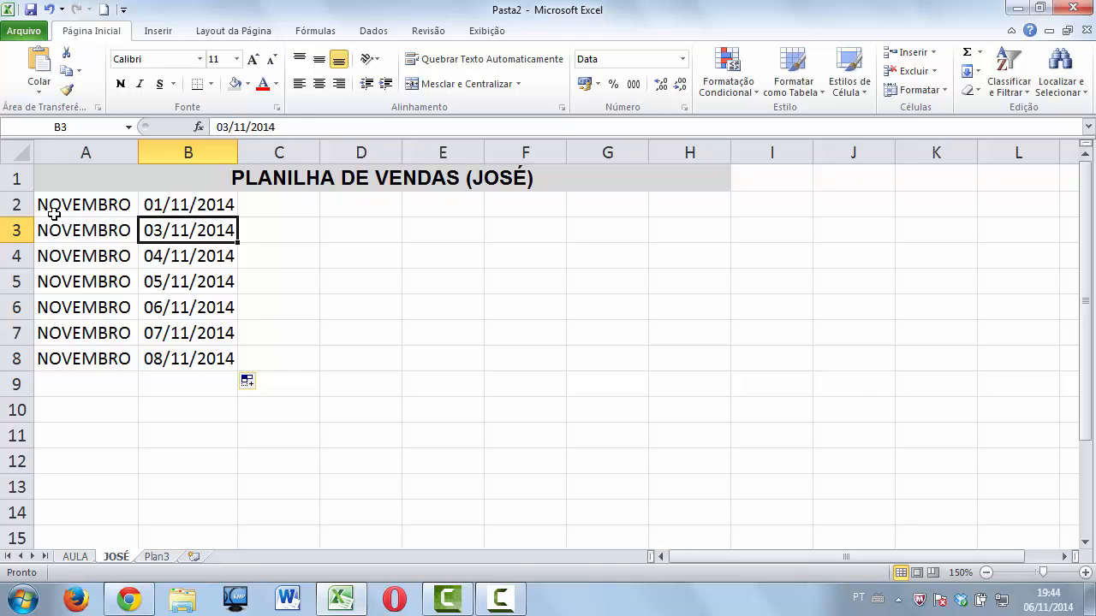
left_click(7, 206)
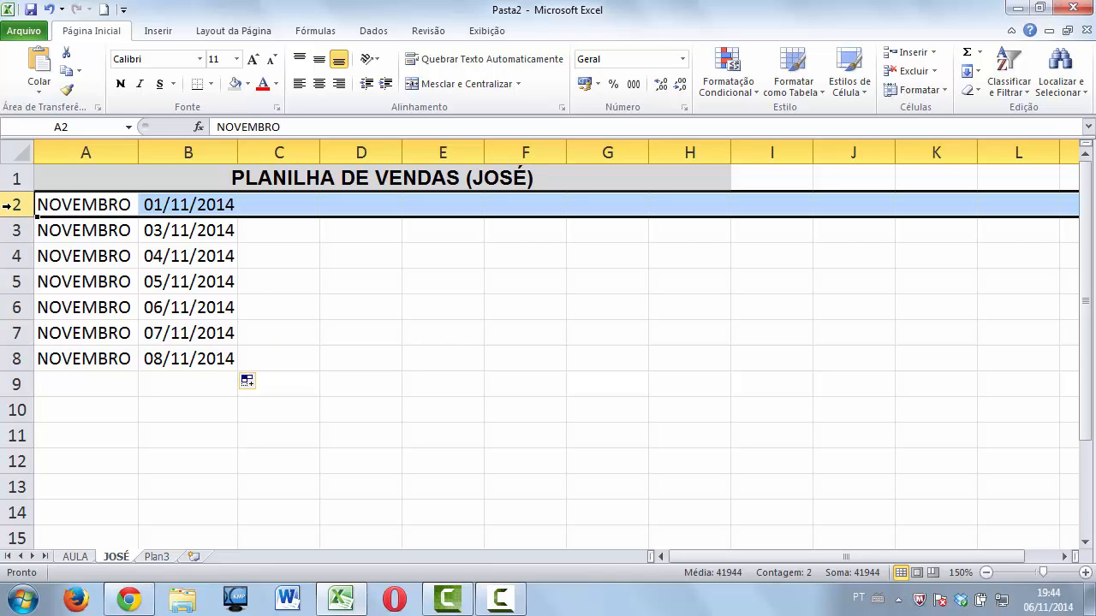
Insert a blank row at row 2 above the November data.
right_click(9, 207)
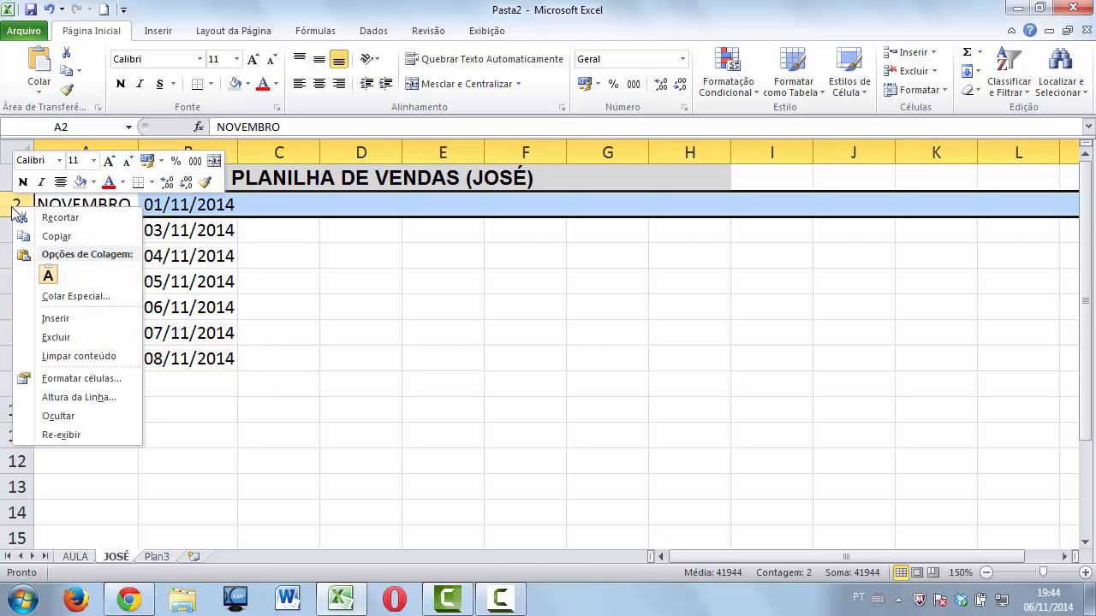
left_click(56, 318)
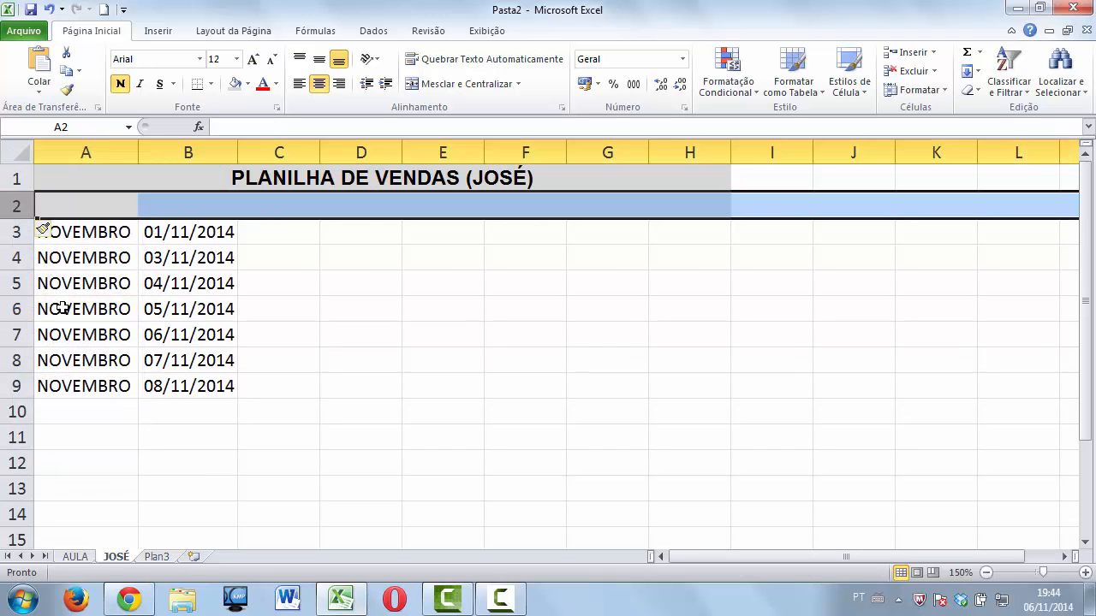
left_click(78, 237)
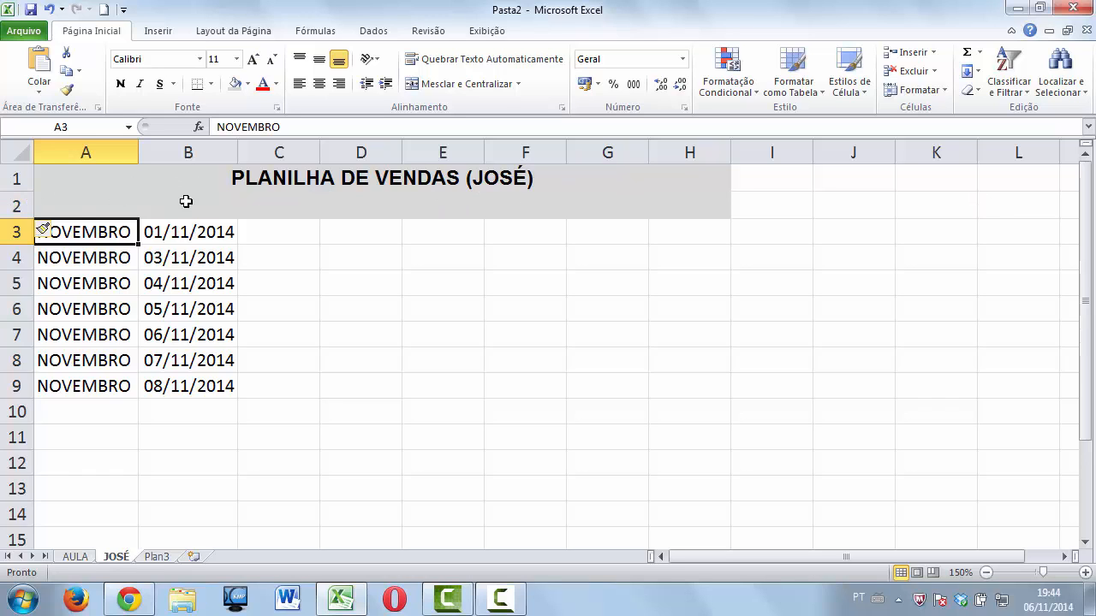
Set the new row 2 cells to Sem Preenchimento, removing the grey fill.
left_click(565, 202)
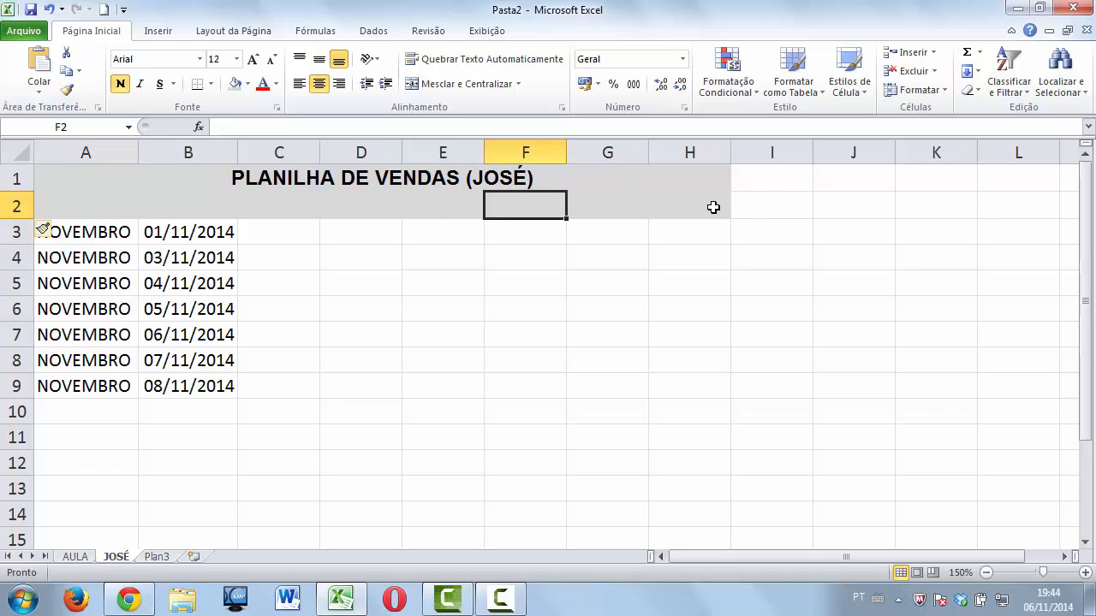
left_click_drag(711, 205, 55, 203)
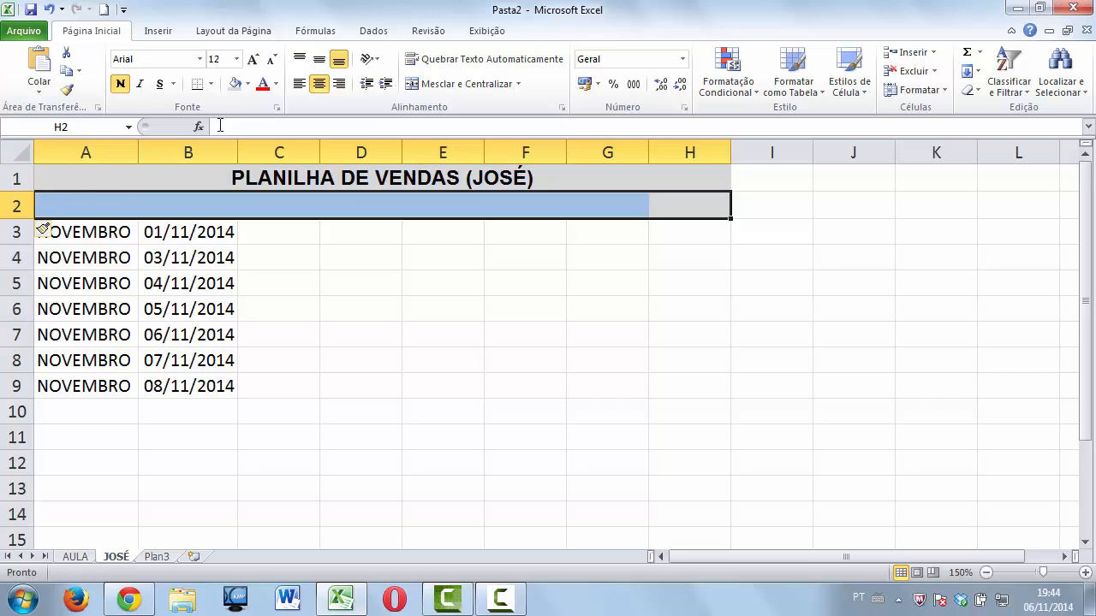
left_click(248, 84)
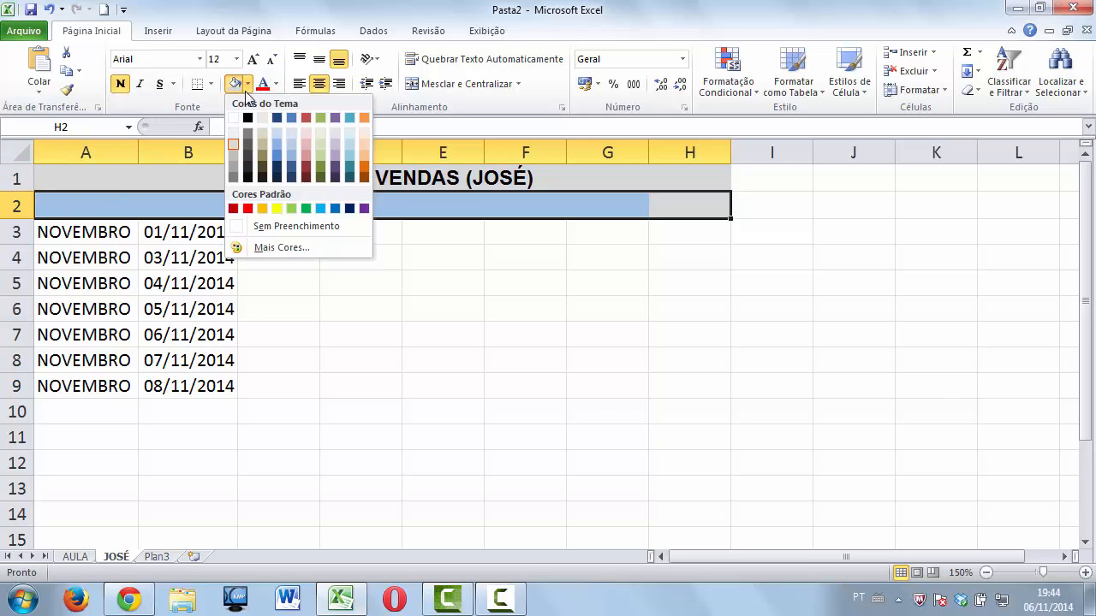
left_click(287, 226)
left_click(282, 257)
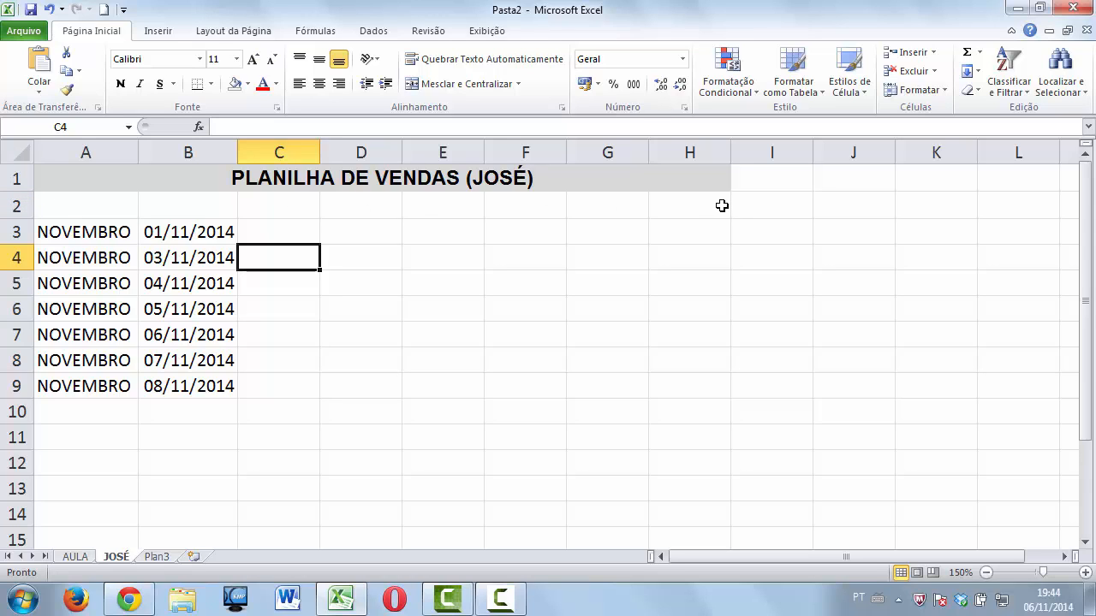
Enter headers MÊS, DATA and PRODUTO in A2:C2 and auto-fit column C.
left_click(107, 209)
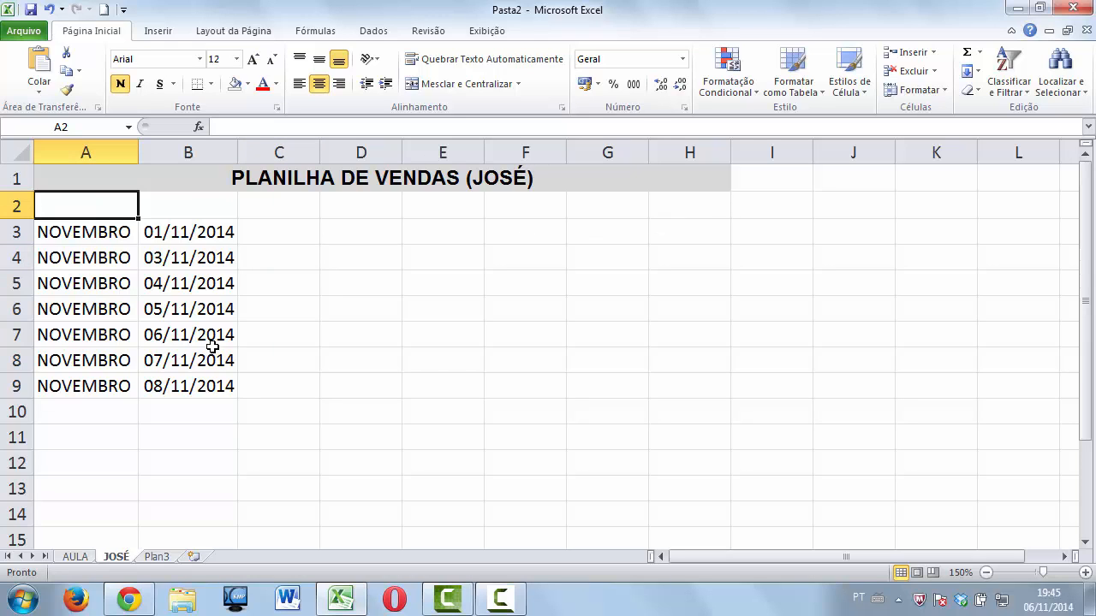
type("M")
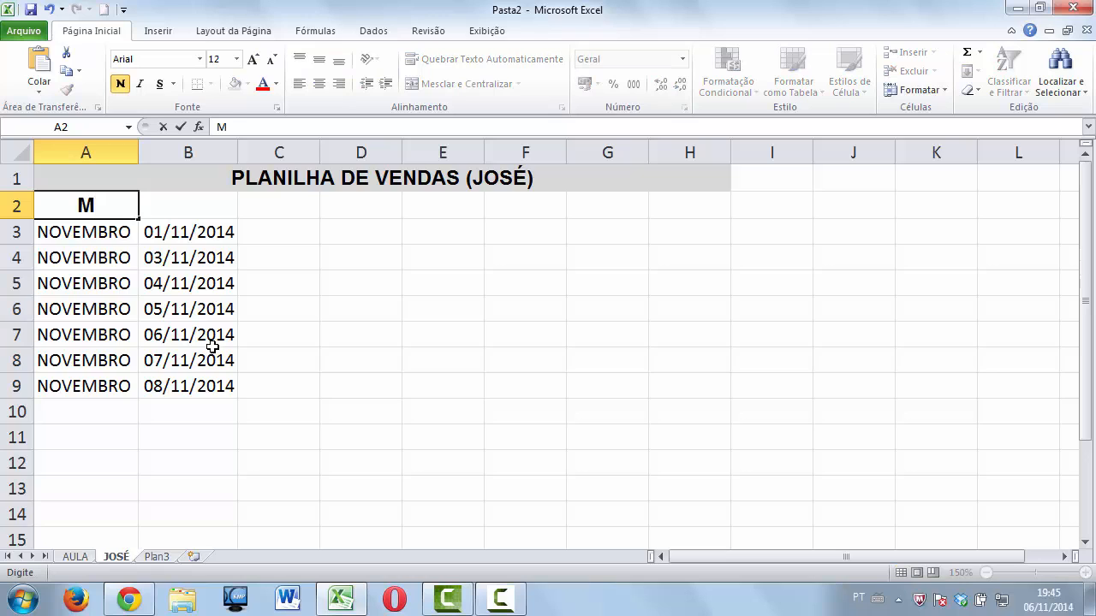
type("ÊS")
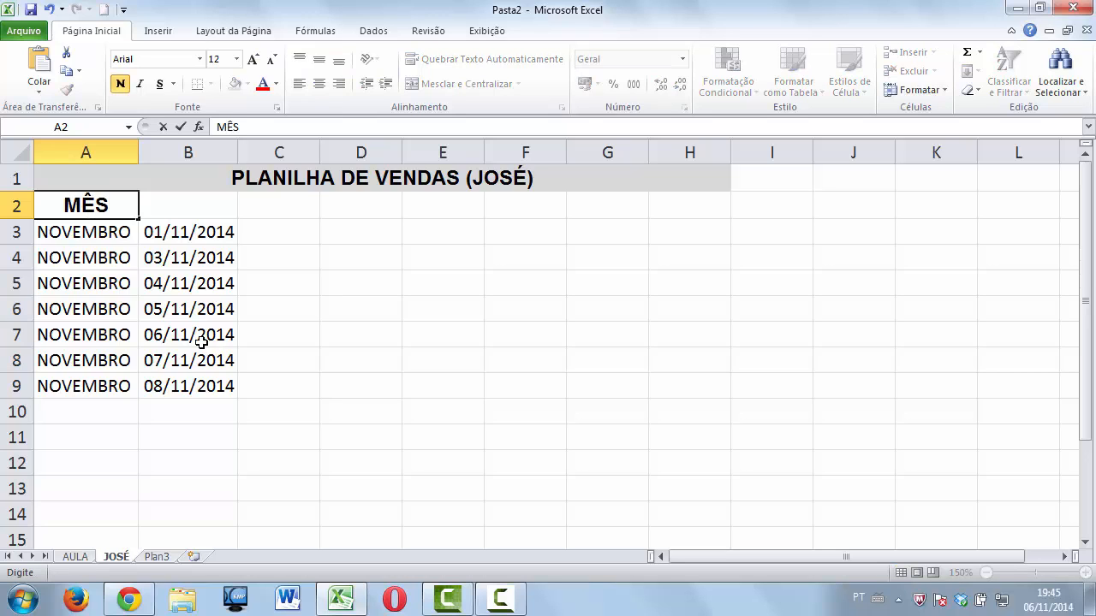
left_click(225, 206)
type("DATA")
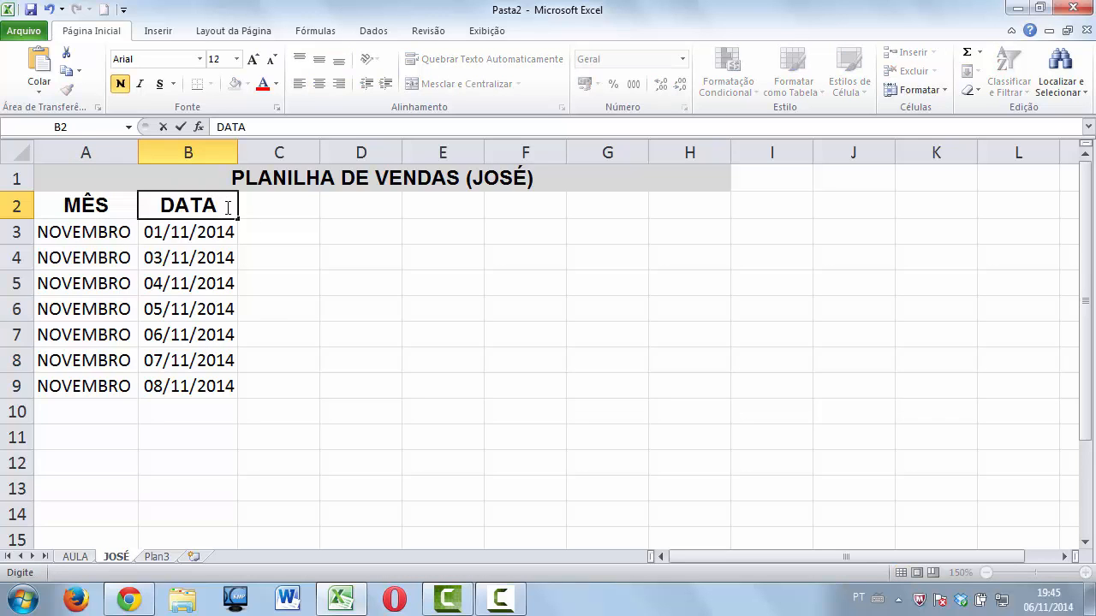
key("Tab")
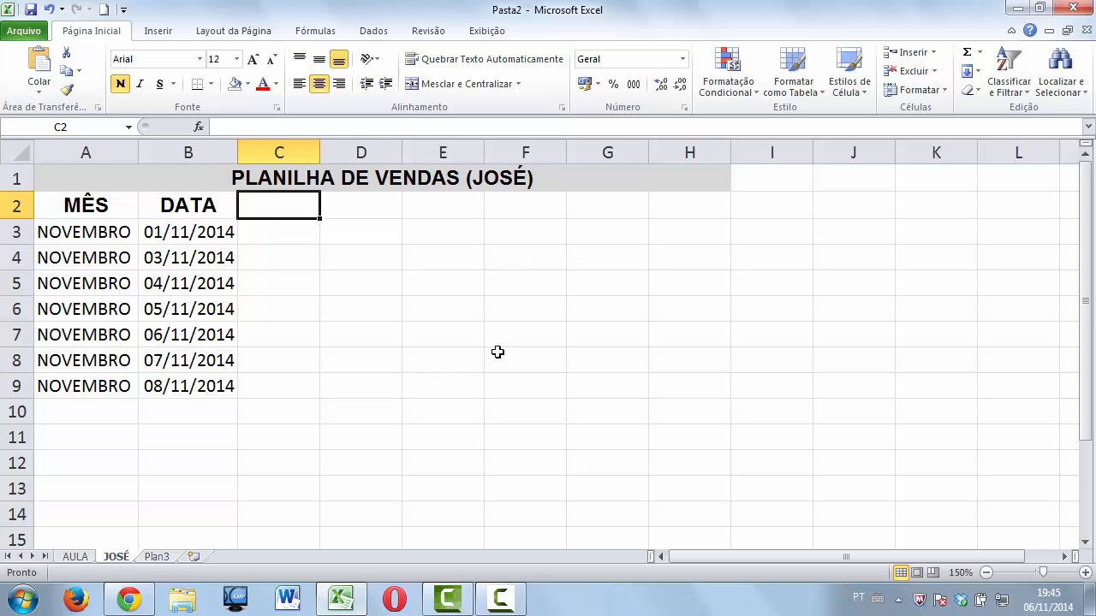
type("PRODUTO")
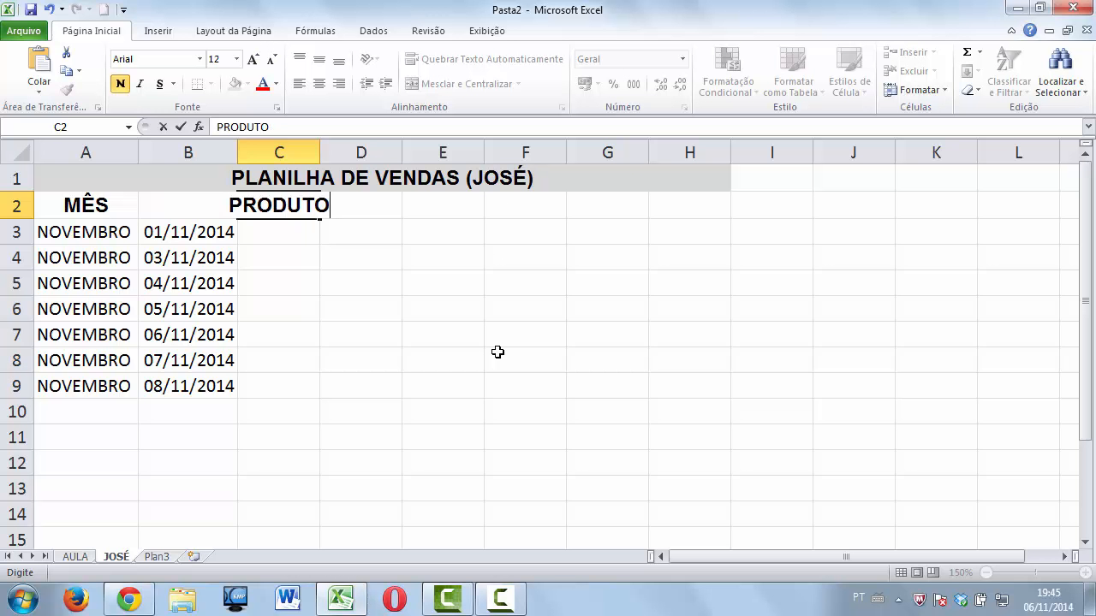
key("Return")
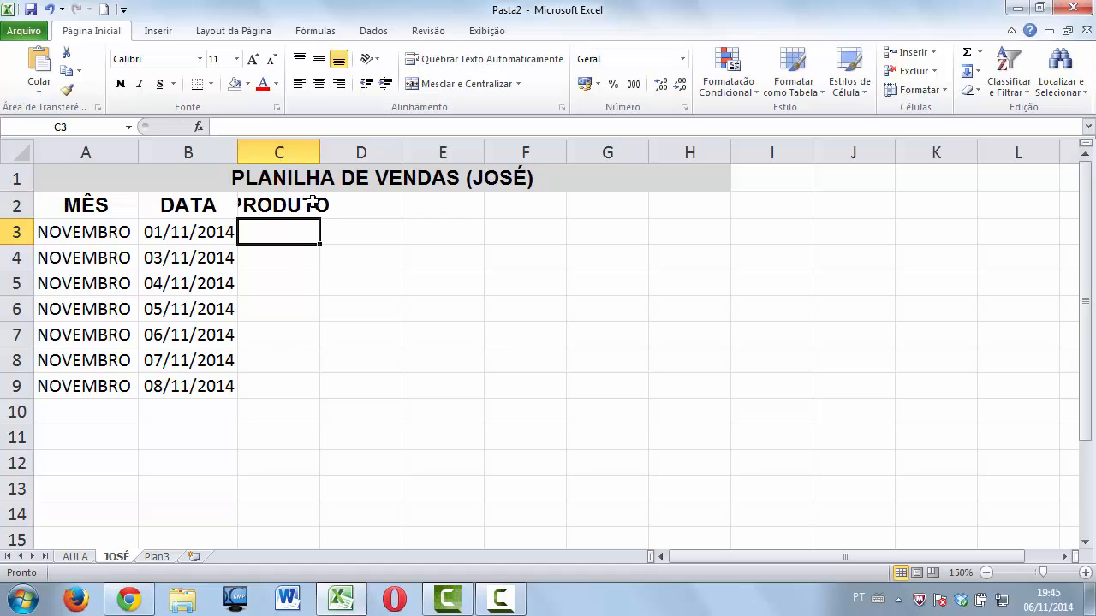
double_click(318, 150)
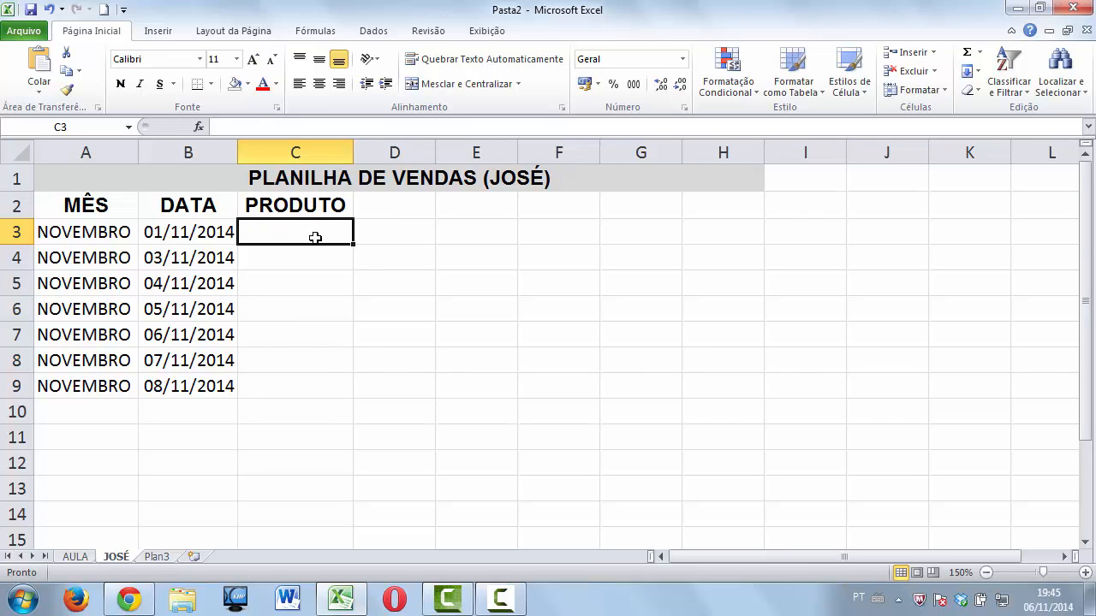
Add the header VALOR VENDA in D2, widen column D, and add DESC. in E2.
left_click(377, 203)
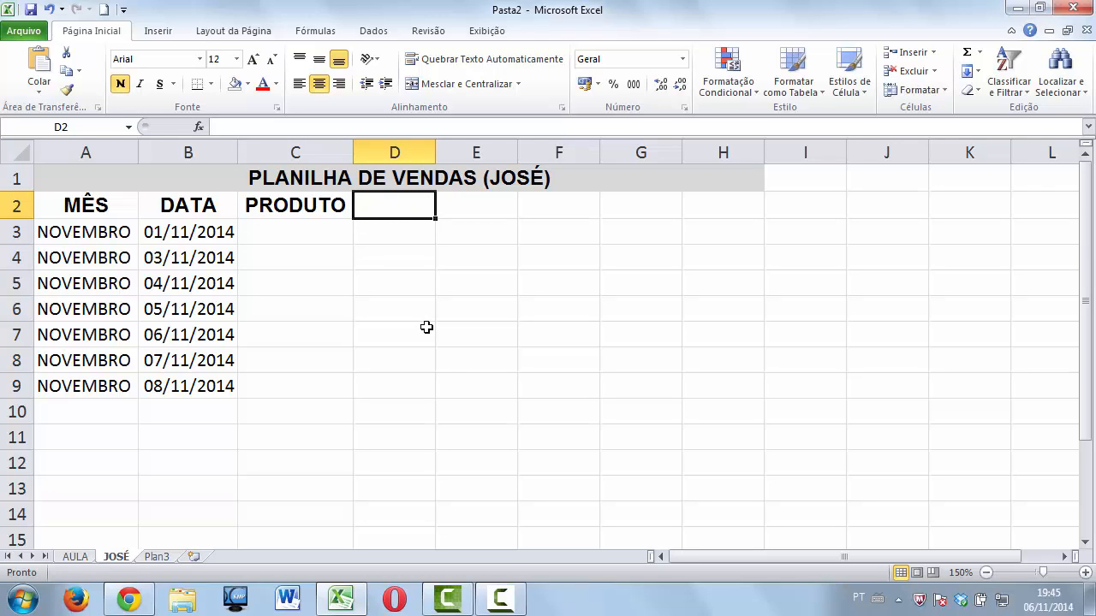
type("VLR")
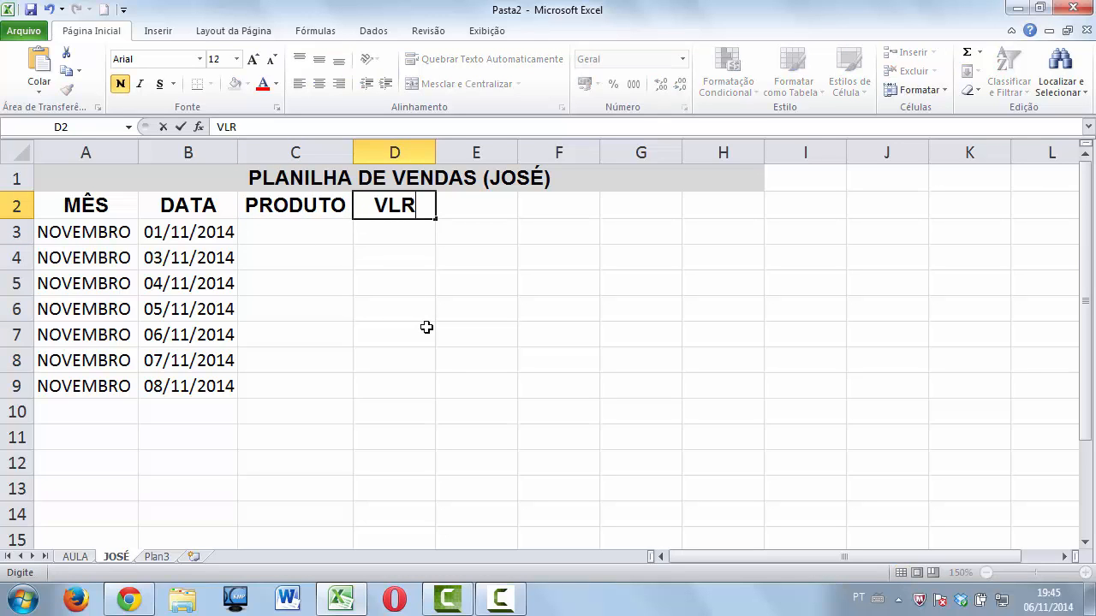
key("BackSpace")
key("BackSpace")
type("ALOR VENDA")
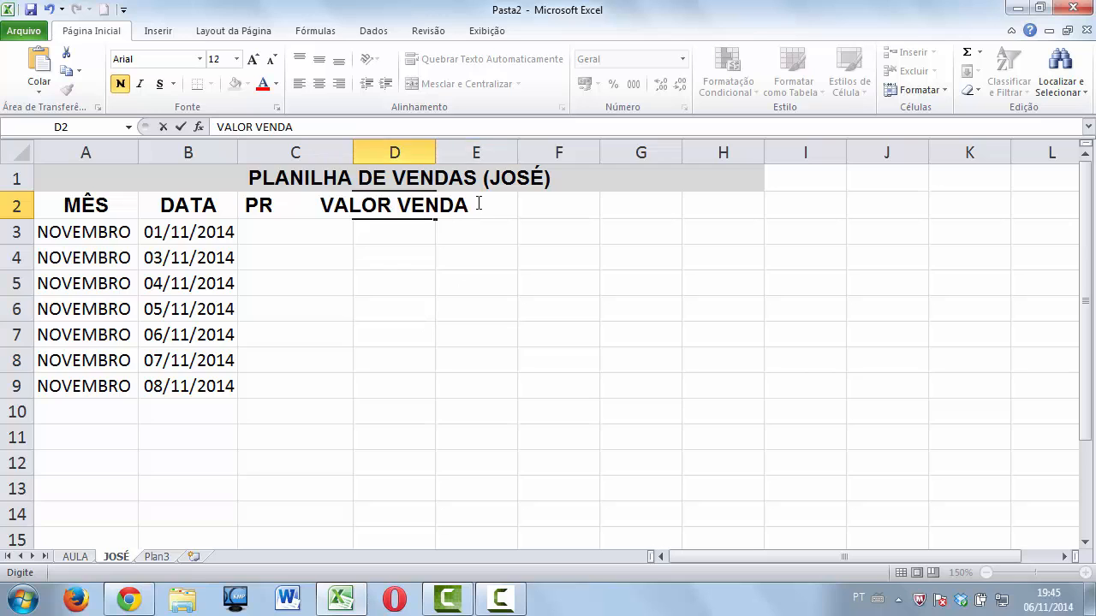
left_click(419, 151)
double_click(436, 151)
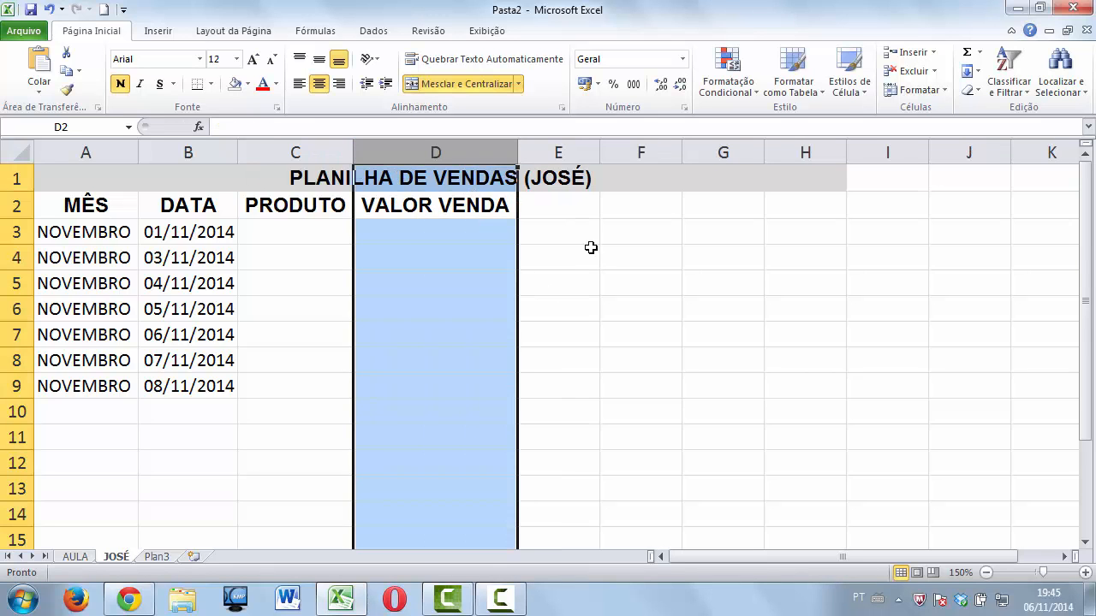
left_click(565, 197)
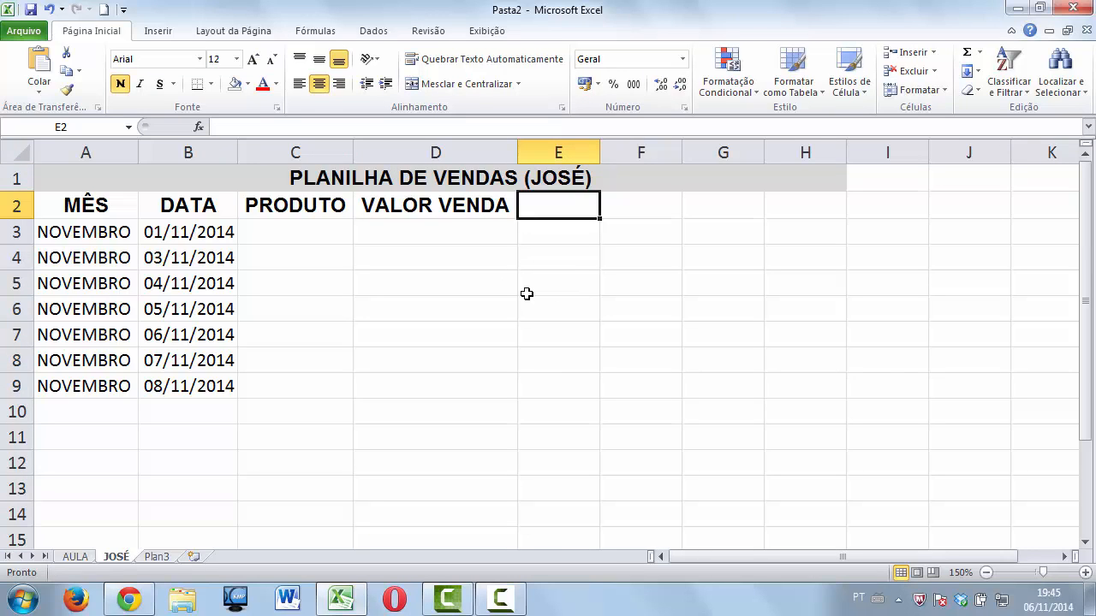
type("DES")
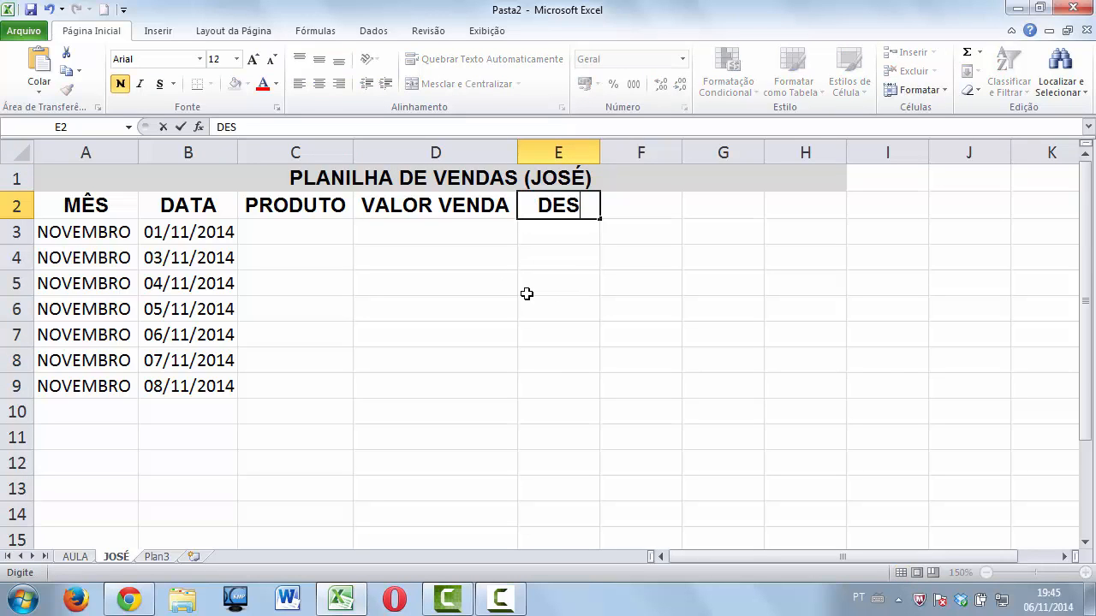
type("C.")
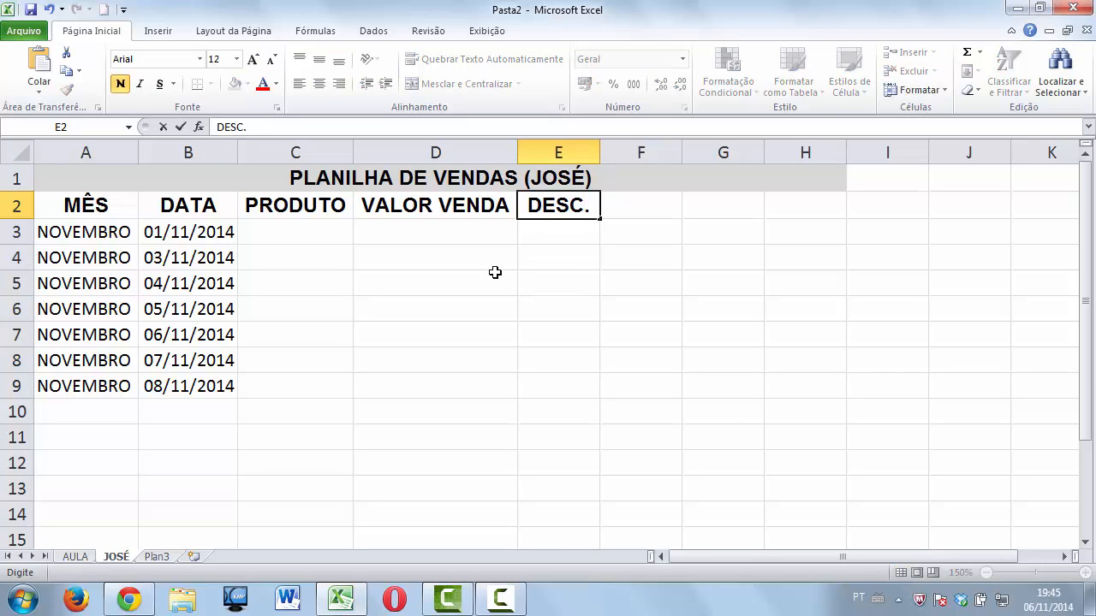
left_click(115, 209)
Enter the heading VLR. DESC. in F2, adding the missing period after VLR.
left_click(164, 208)
left_click(261, 204)
left_click(402, 212)
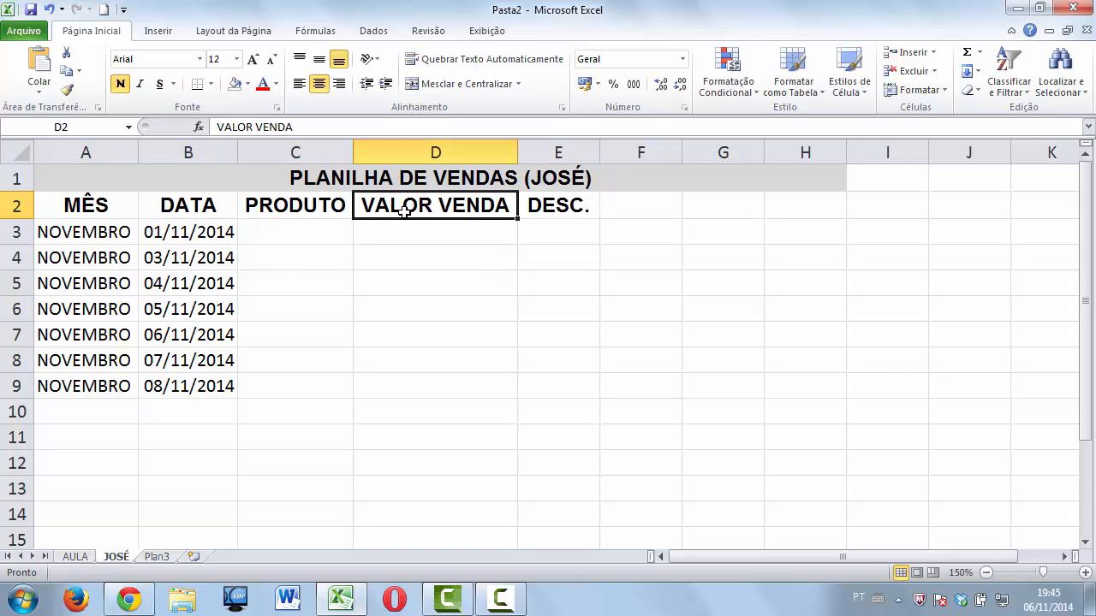
left_click(553, 211)
left_click(625, 206)
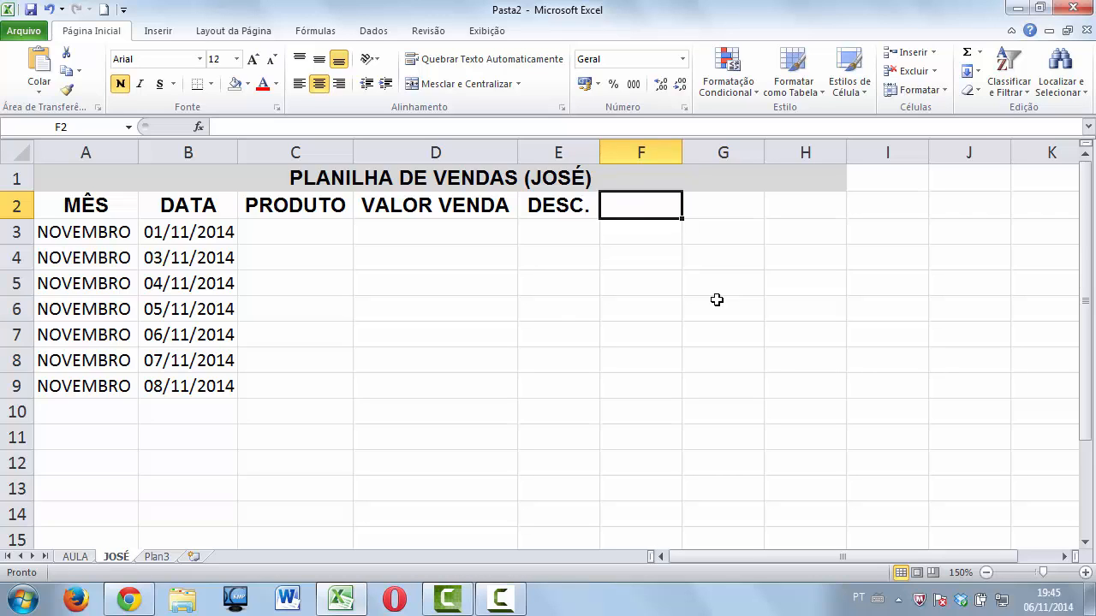
type("VLR")
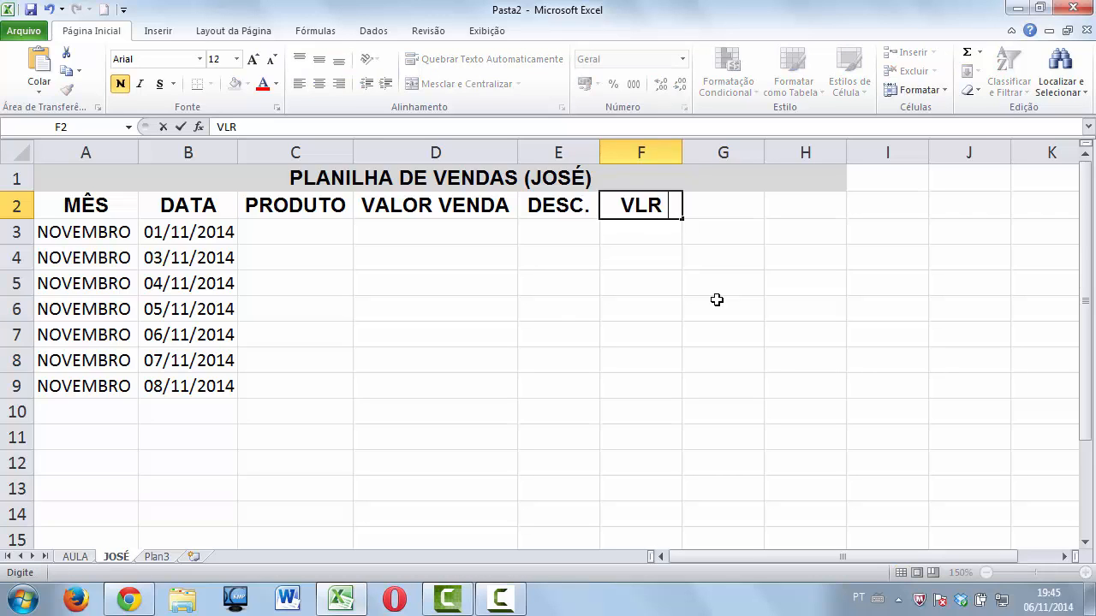
type(" DESC")
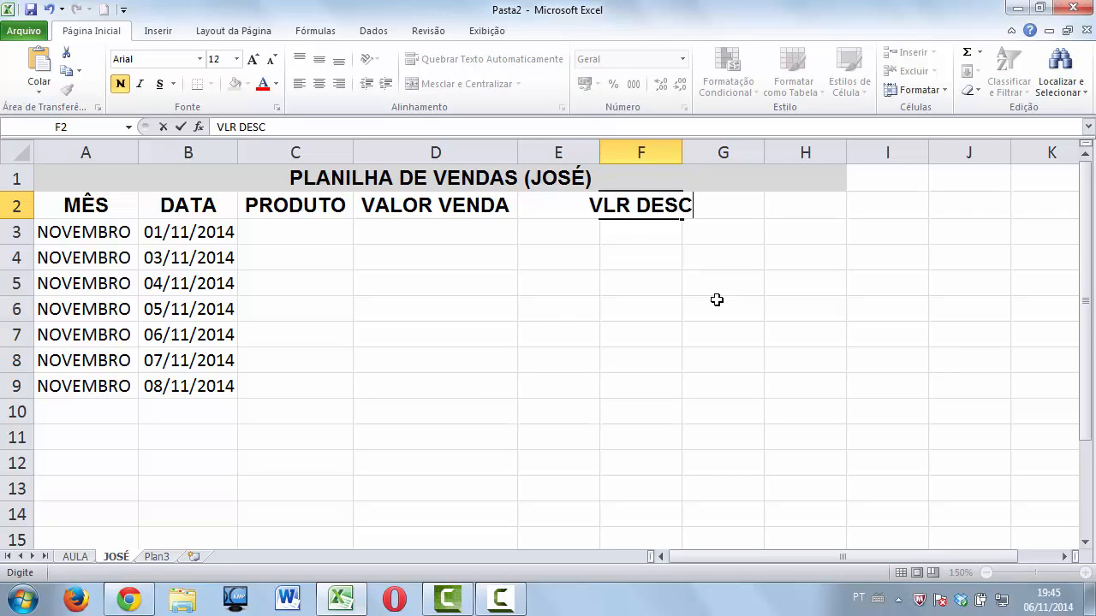
type(".")
left_click(627, 206)
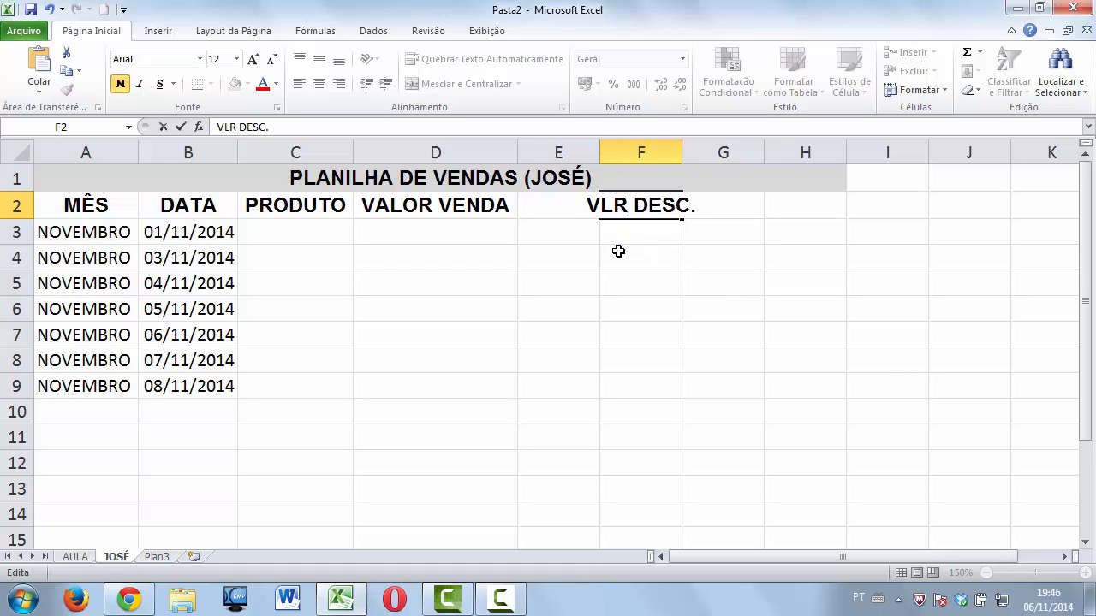
type(".")
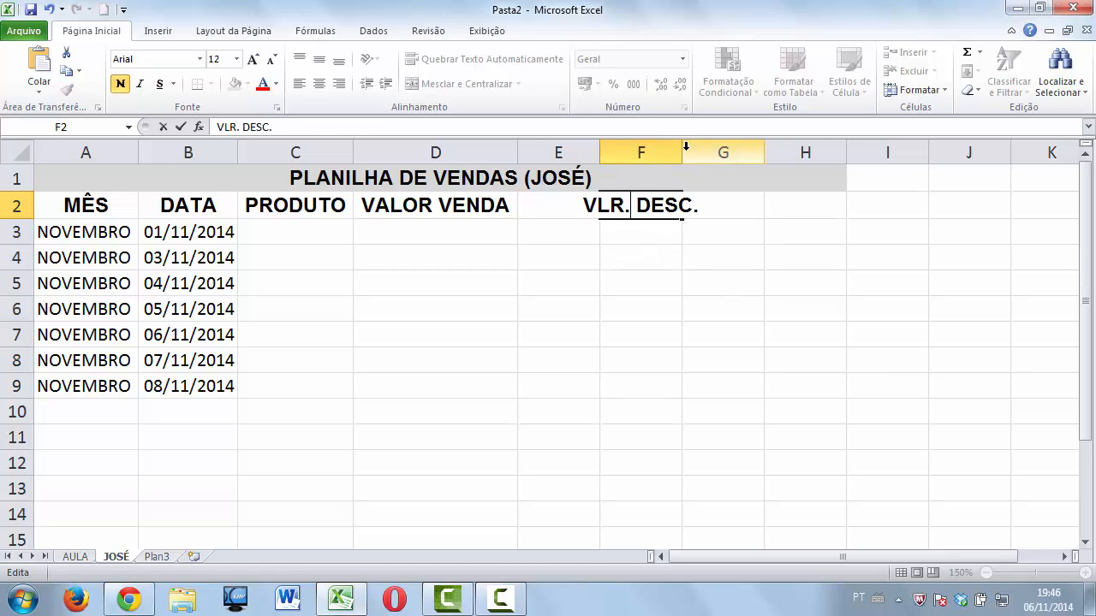
left_click(697, 177)
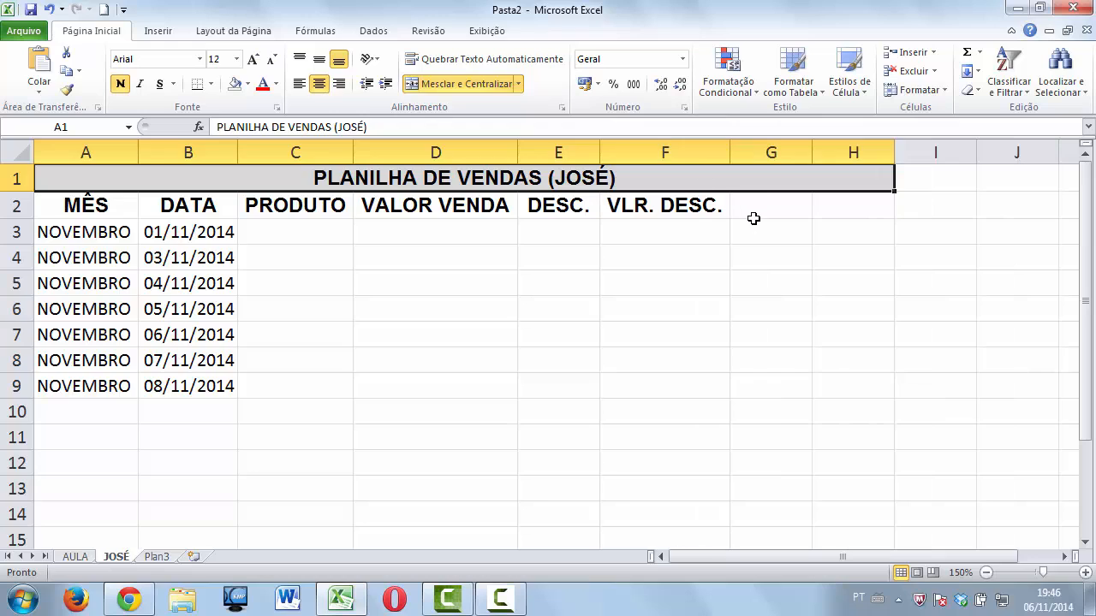
Add headings PAGAR in G2 and % COM. in H2, auto-fitting both columns.
left_click(751, 215)
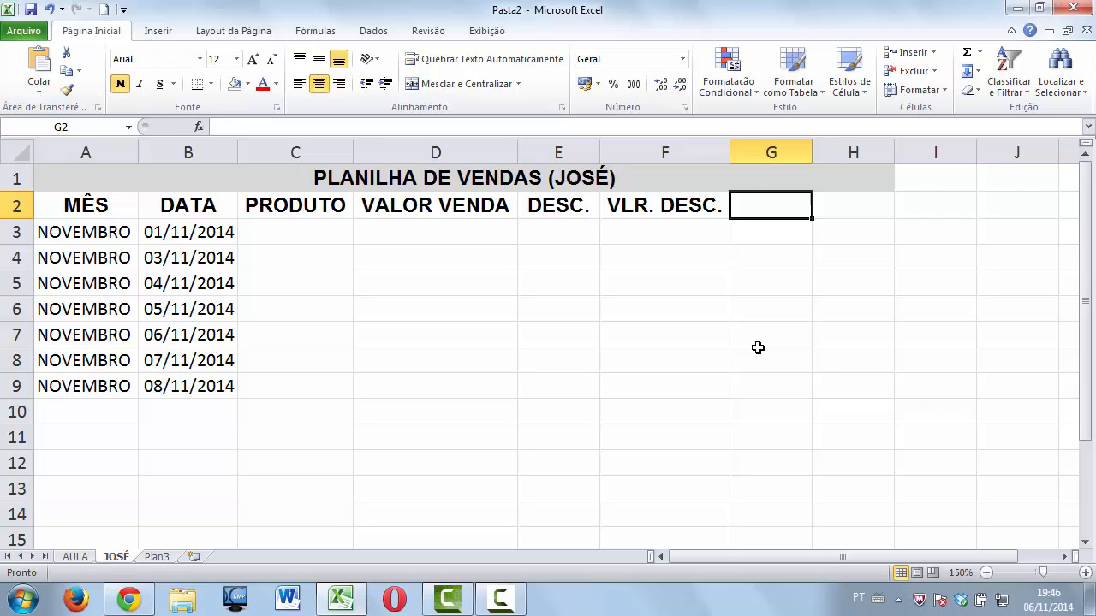
type("PAGAR")
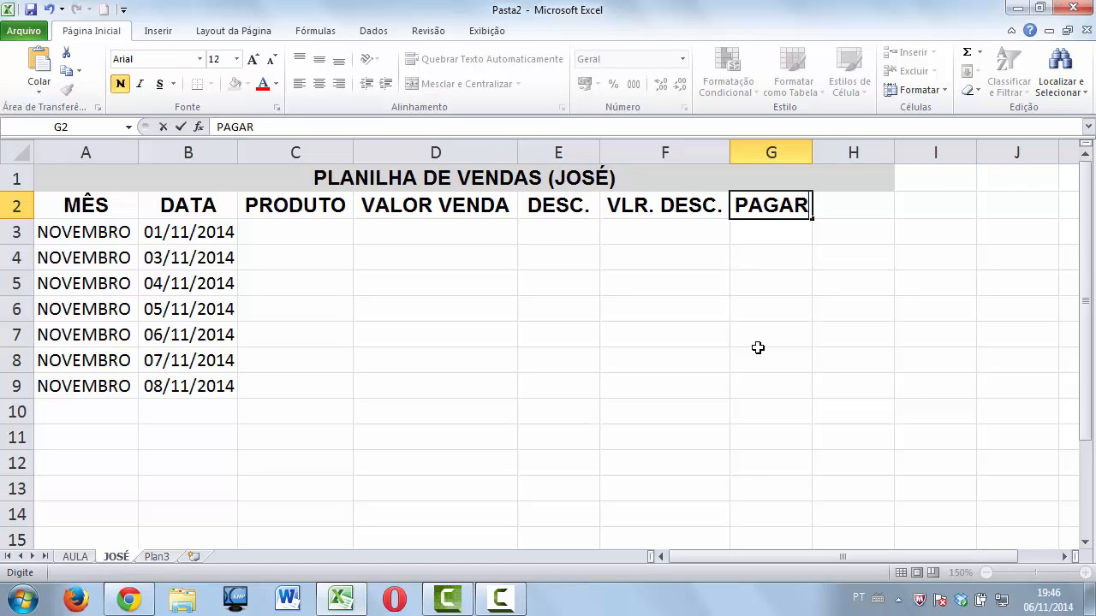
left_click(842, 205)
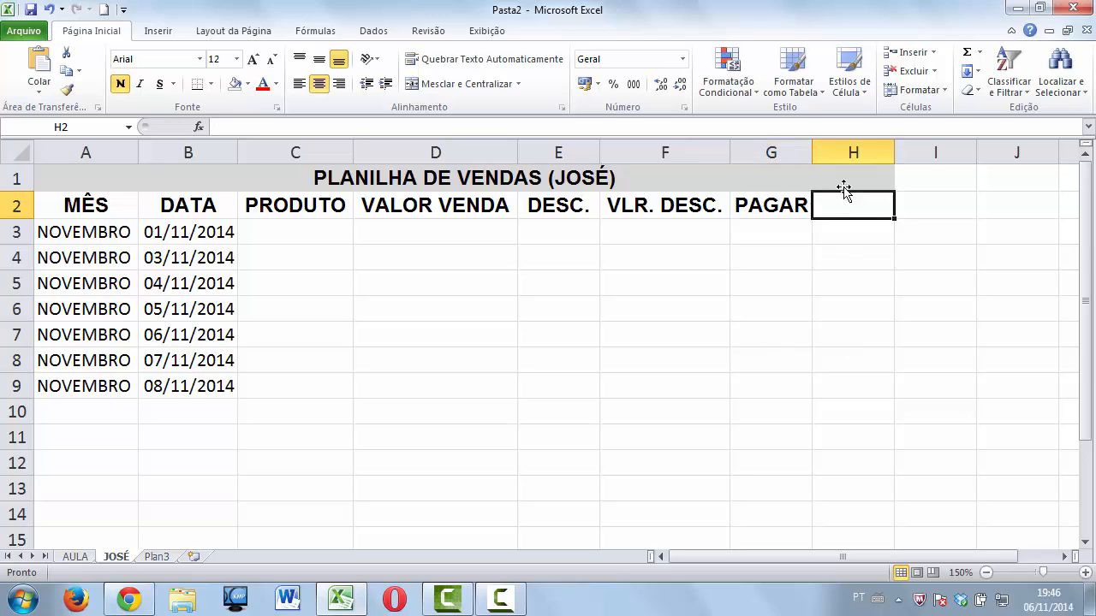
double_click(811, 152)
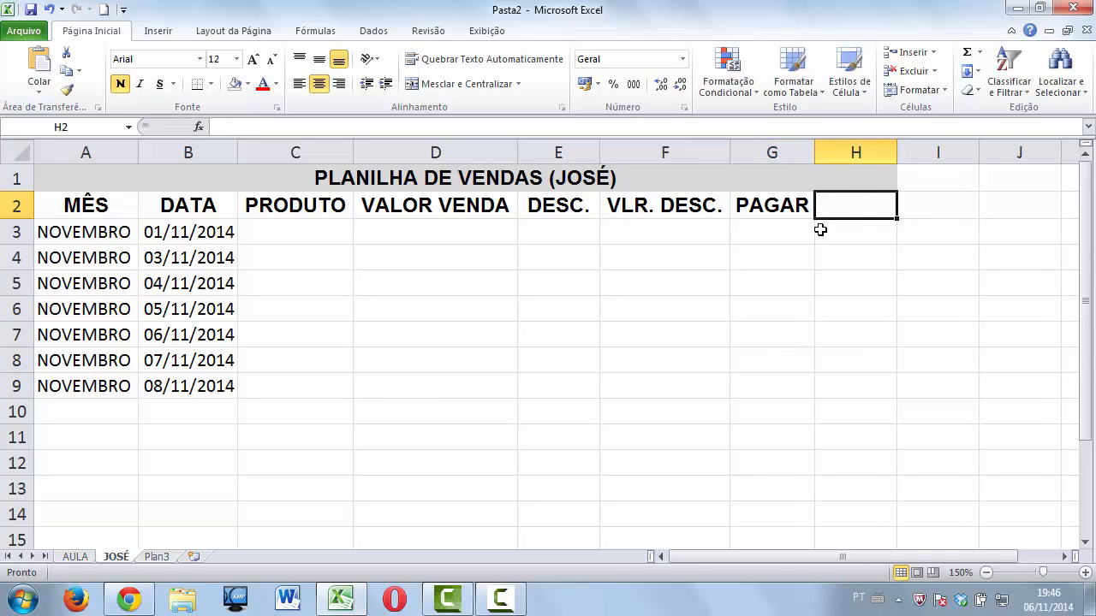
left_click(785, 205)
left_click(784, 228)
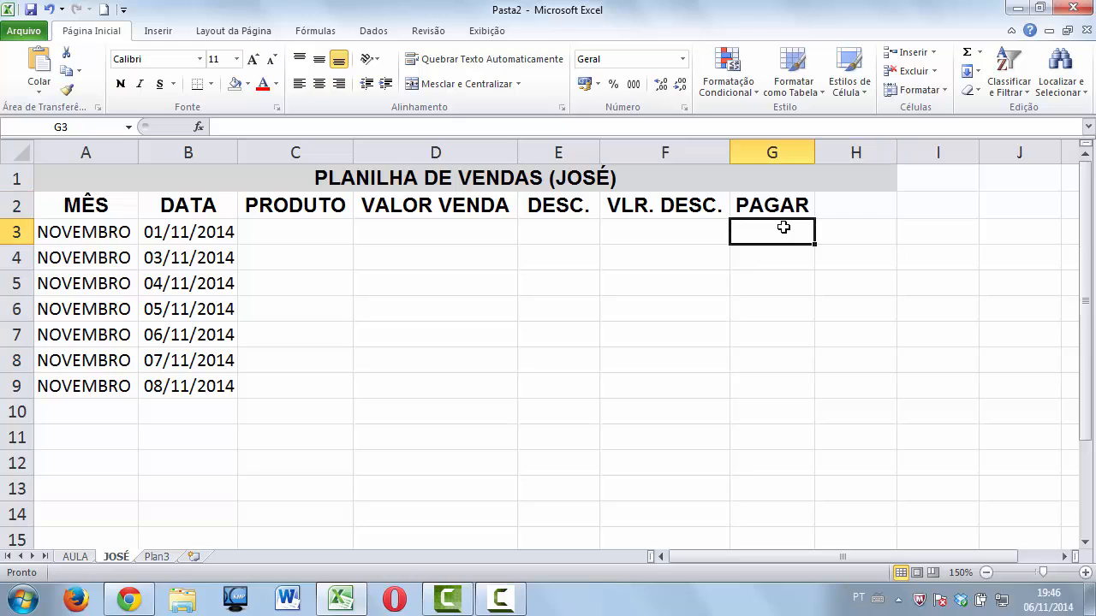
left_click(862, 202)
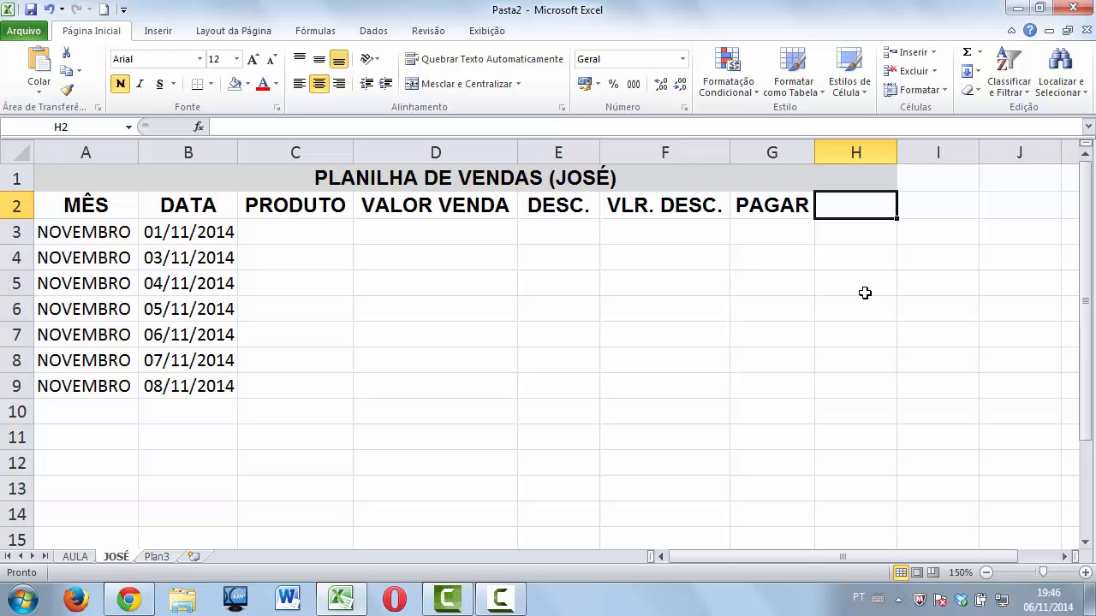
type("C")
key("BackSpace")
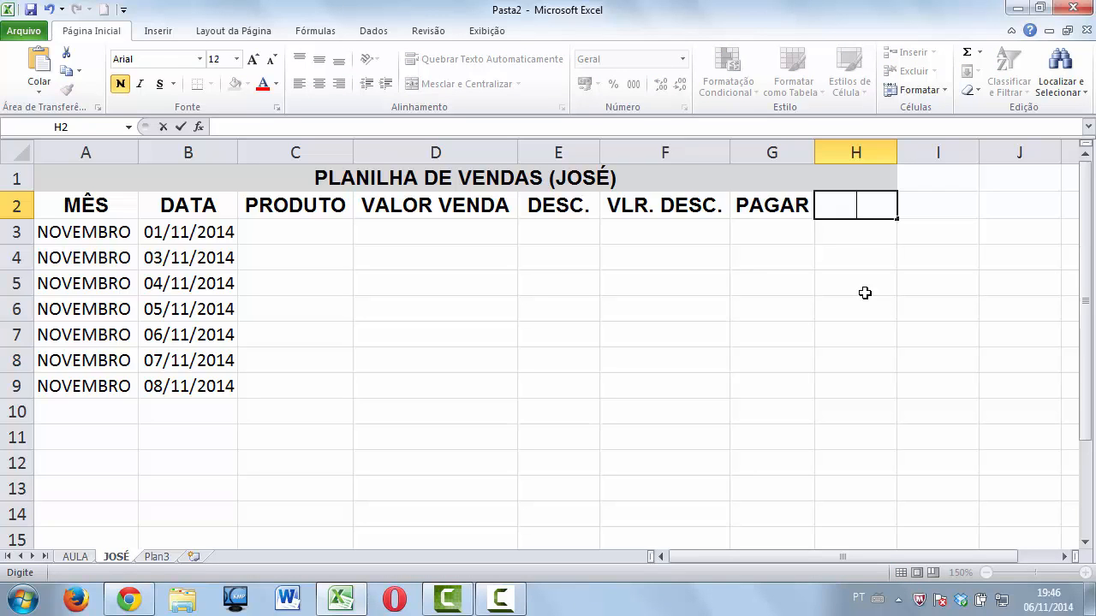
type("% COM")
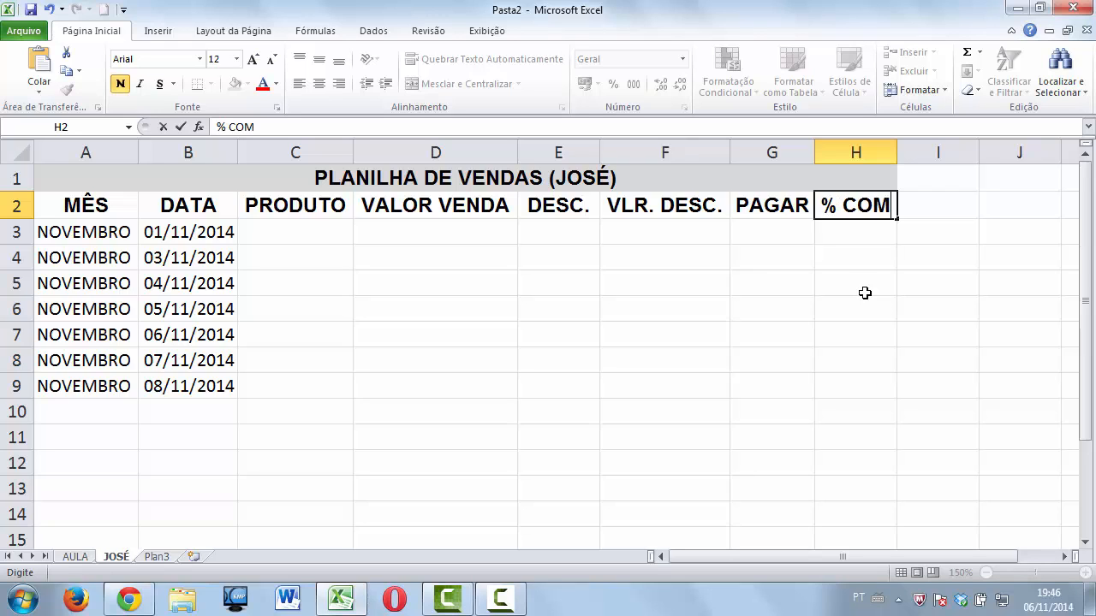
type(".")
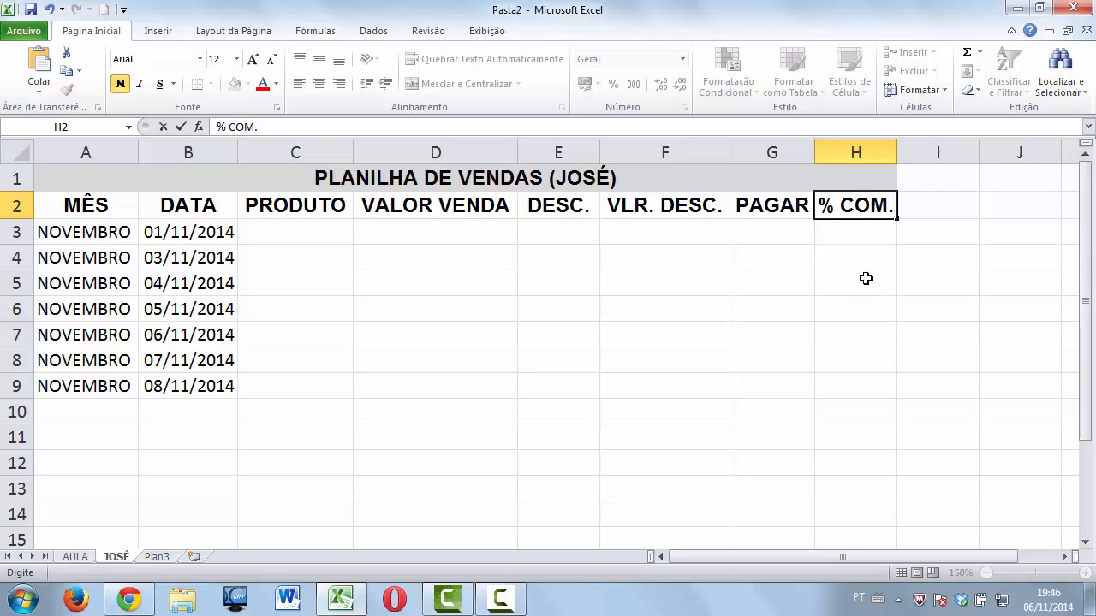
left_click(918, 222)
double_click(896, 151)
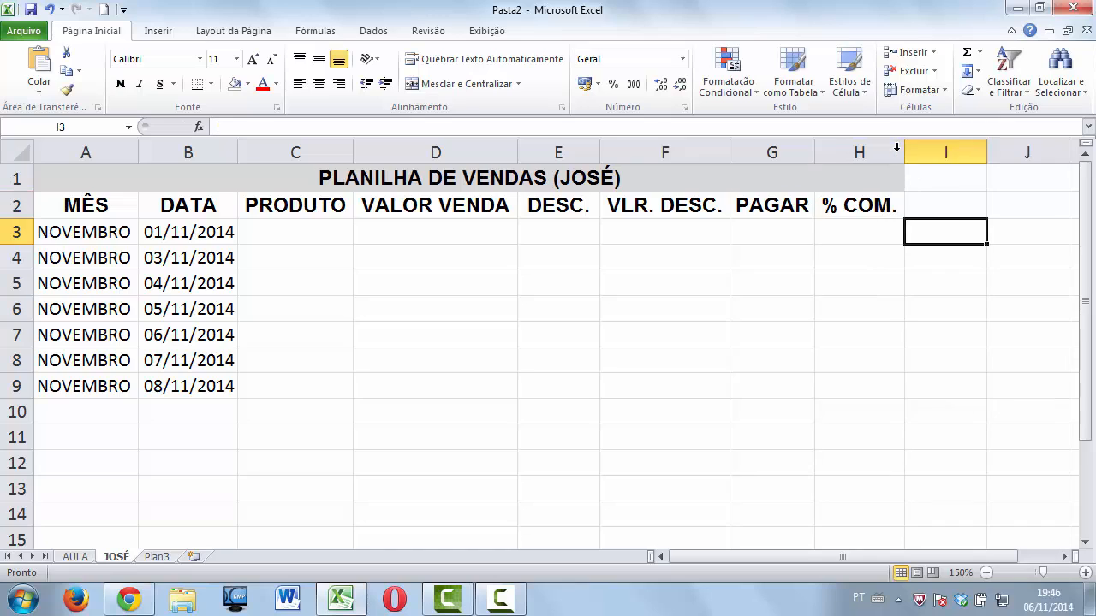
Add the heading VLR. COM. in I2 and auto-fit column I.
left_click(936, 203)
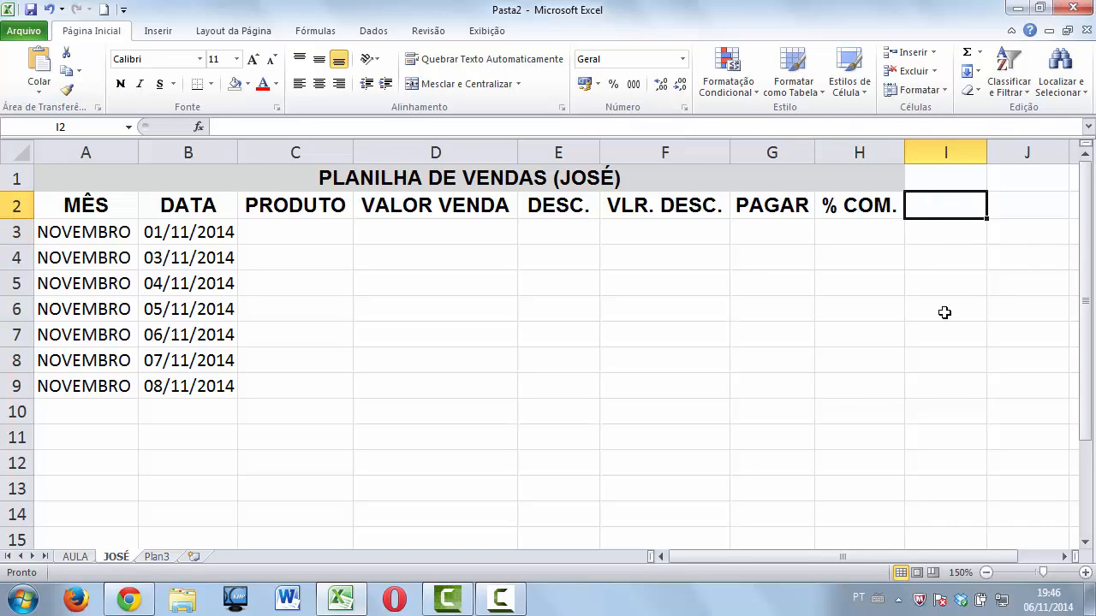
type("V")
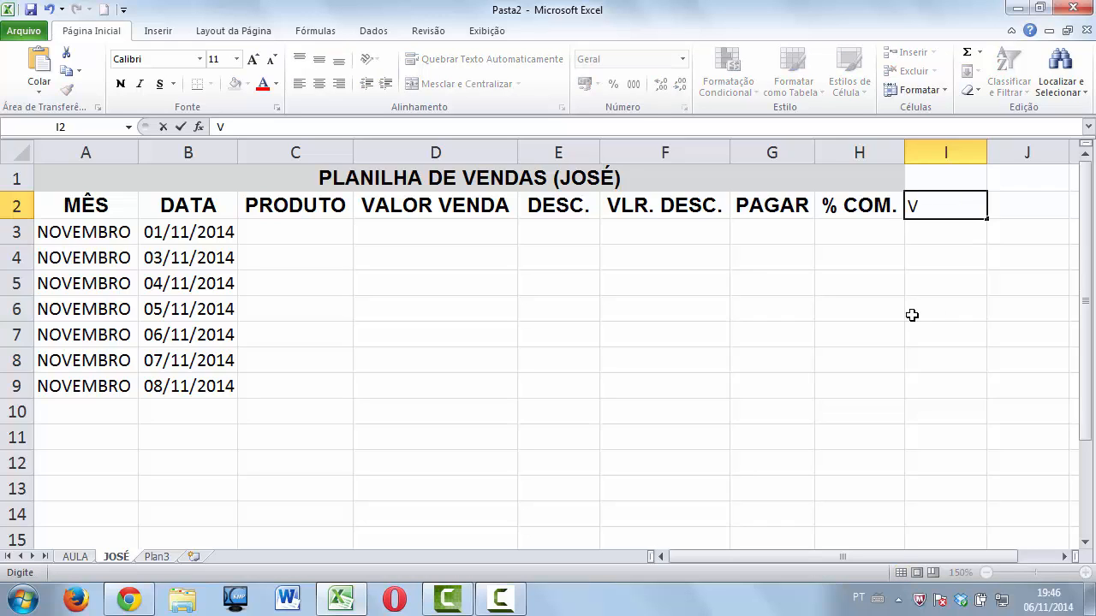
type("LR COM")
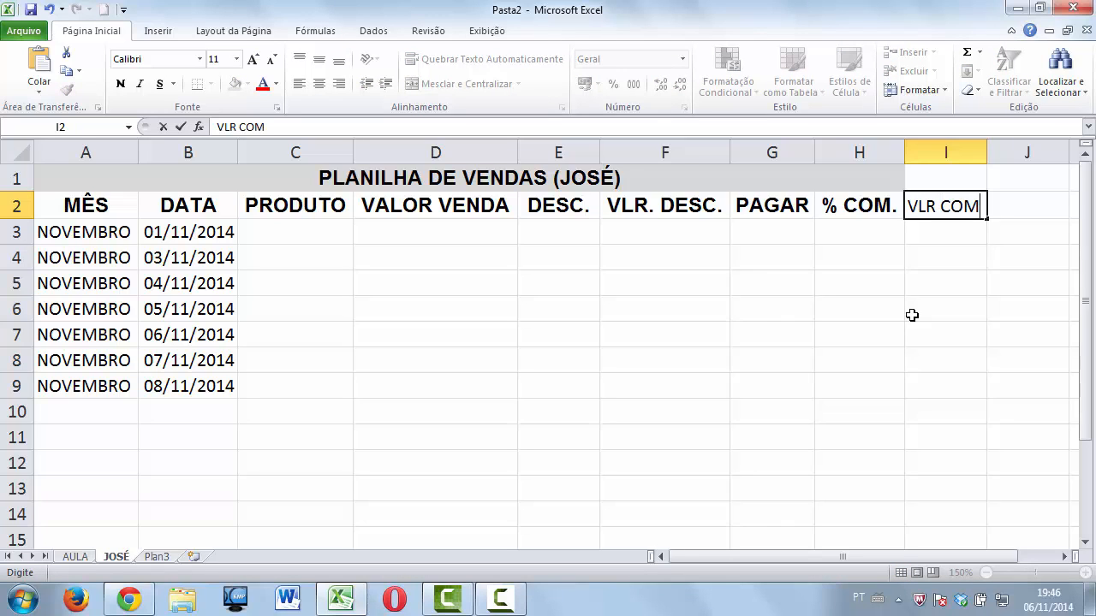
type(".")
key("Left")
key("Left")
key("Left")
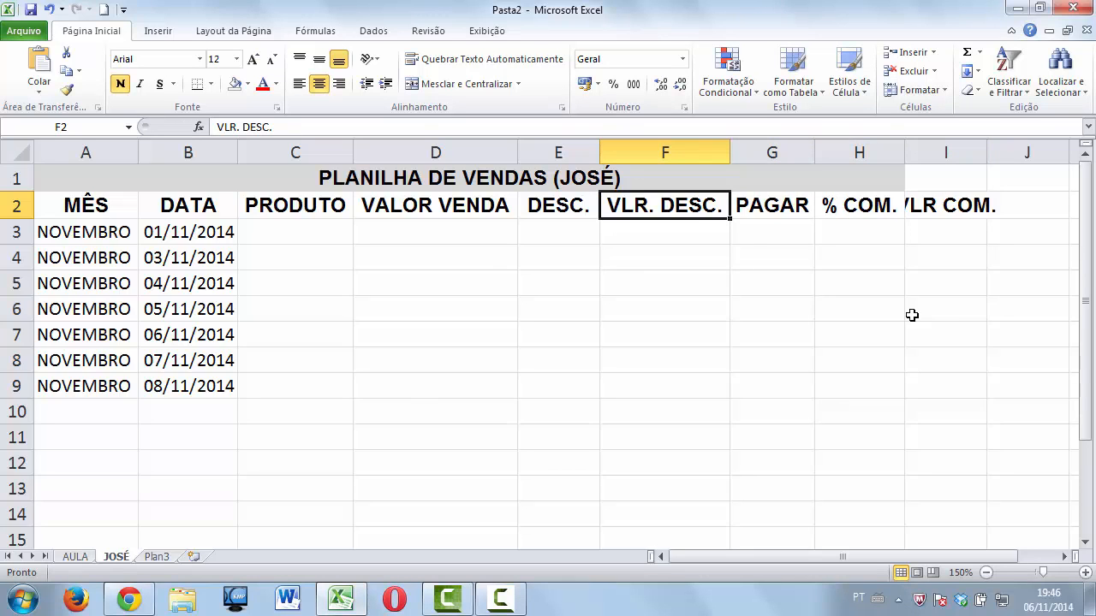
left_click(937, 208)
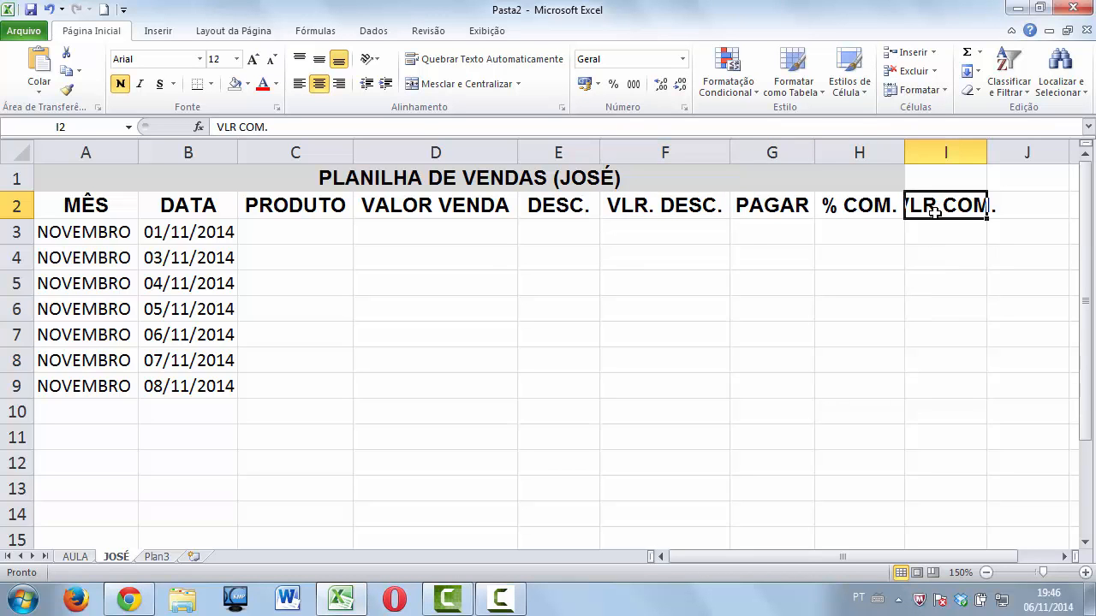
double_click(933, 207)
type(".")
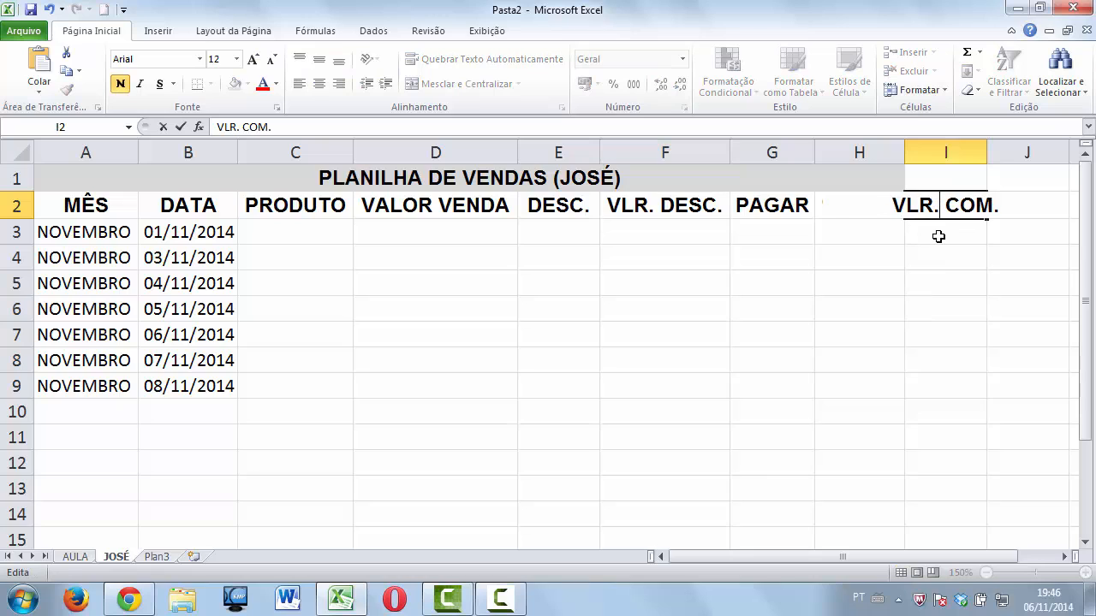
left_click(941, 234)
double_click(986, 153)
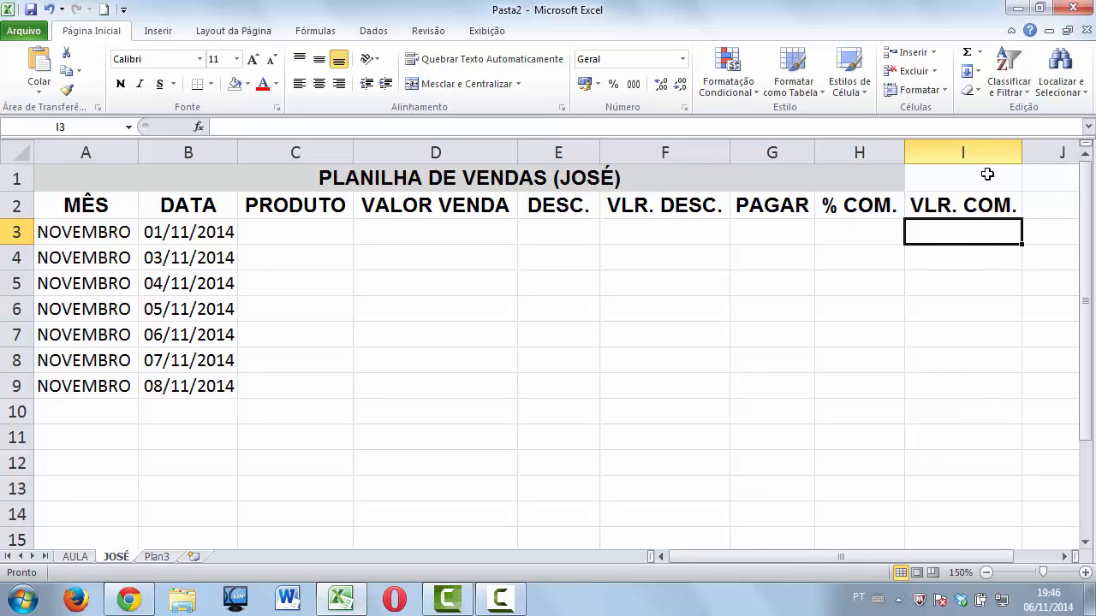
Merge and centre the PLANILHA DE VENDAS (JOSÉ) title across A1:I1.
left_click(964, 173)
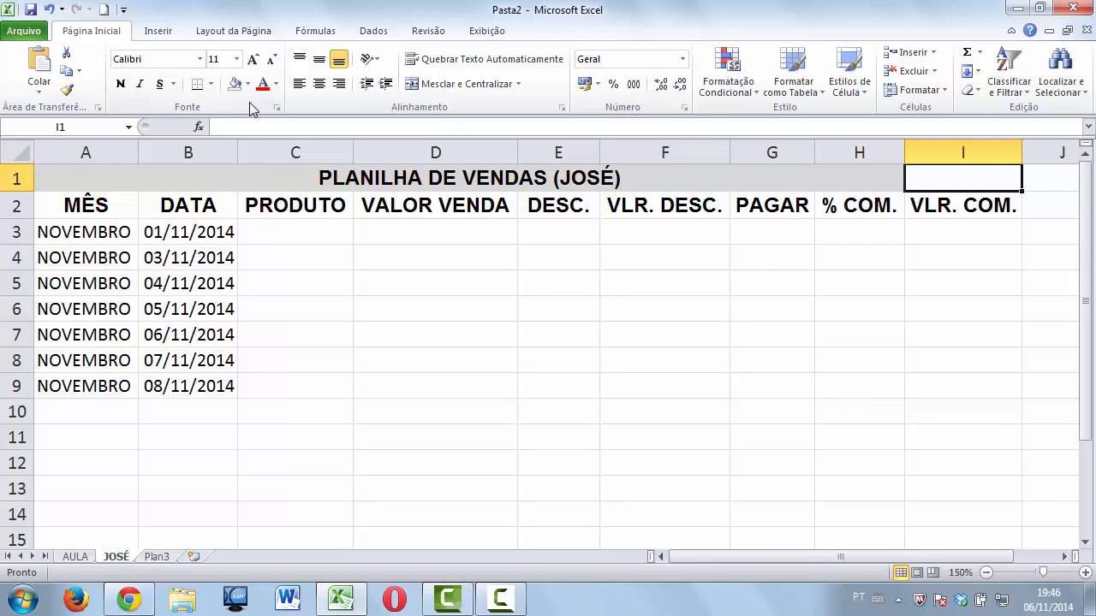
left_click_drag(837, 182, 944, 177)
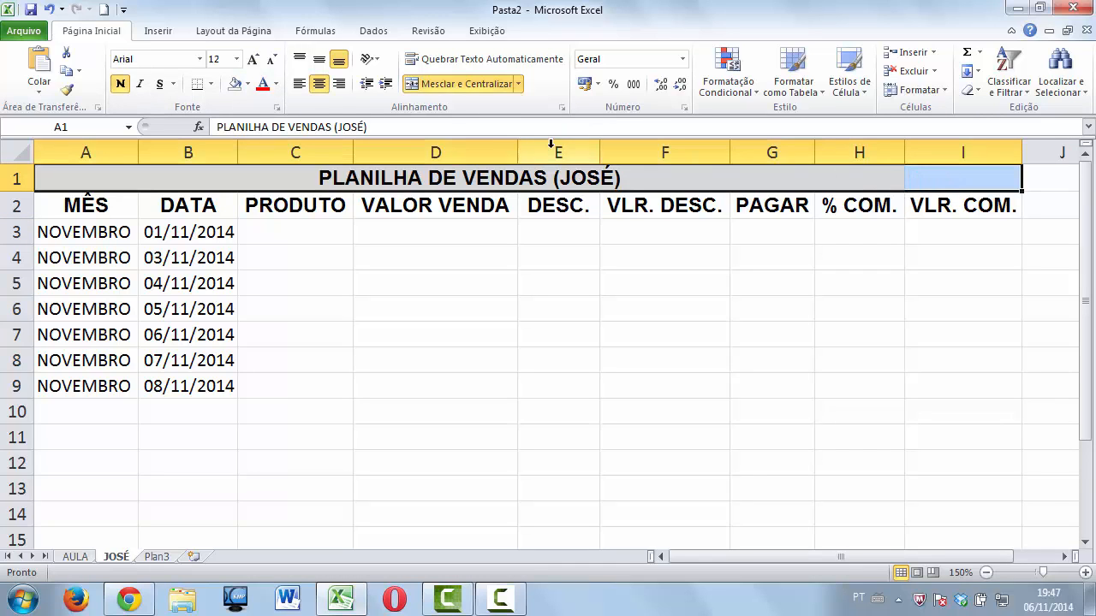
left_click(478, 81)
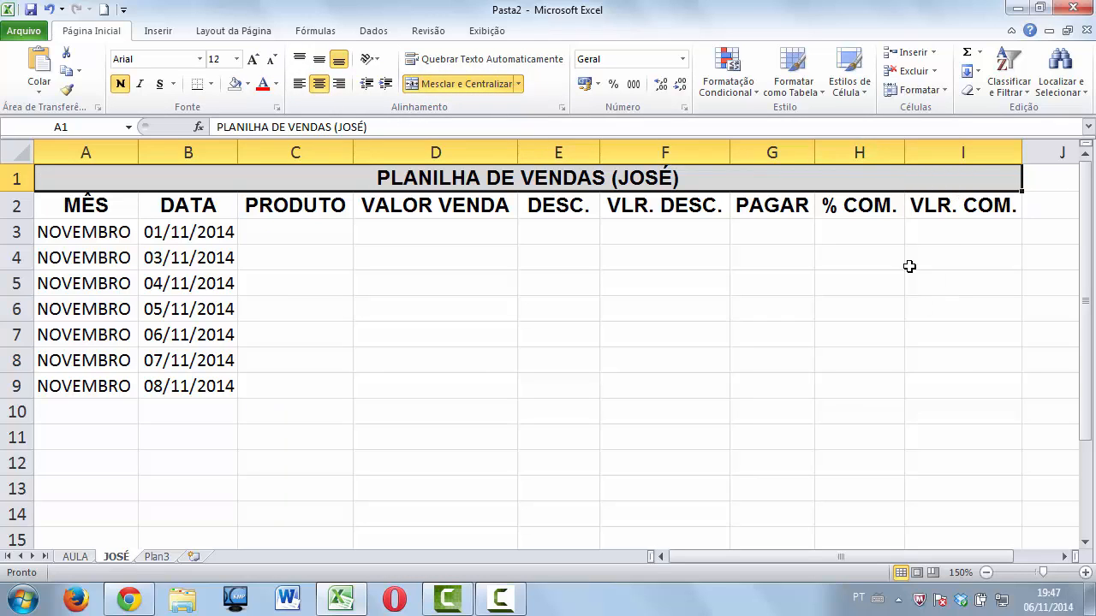
left_click(912, 235)
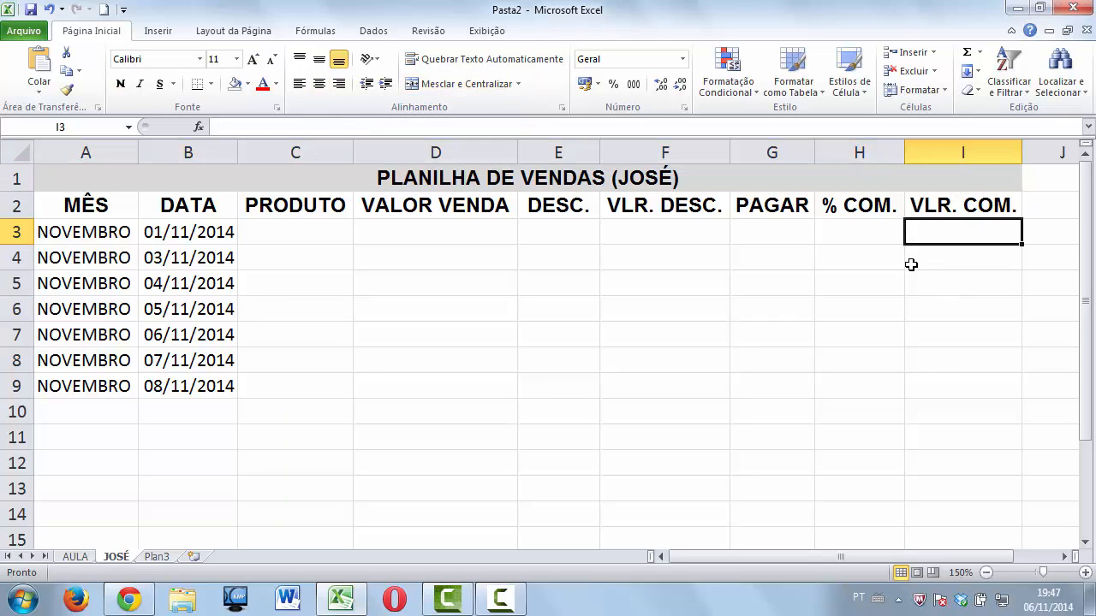
Enter product TESTE in C3 and sale value 500 in D3, formatted as Contábil.
left_click(333, 233)
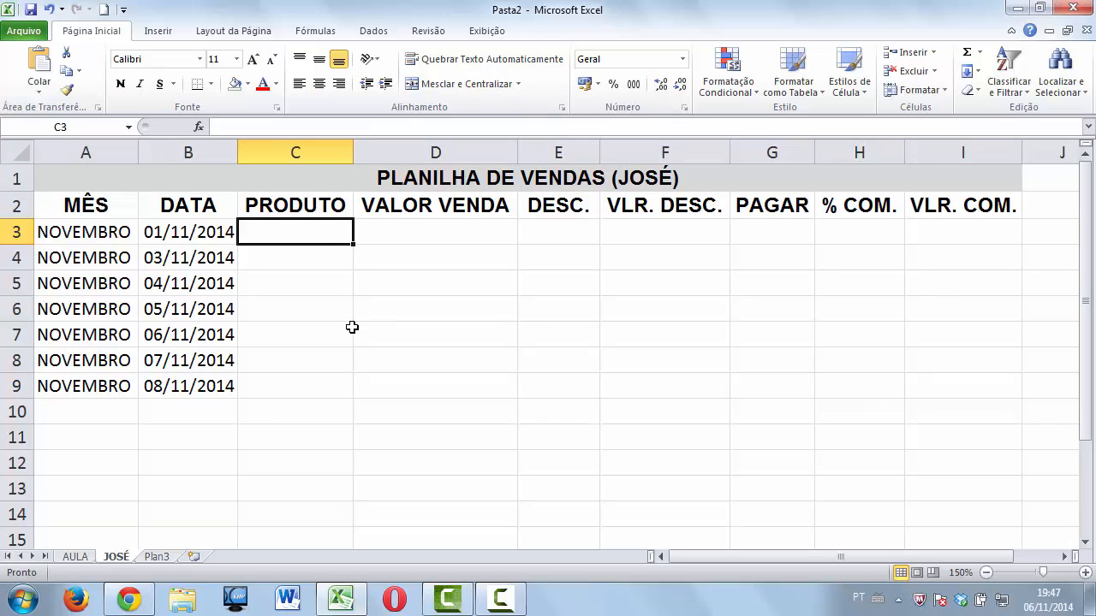
type("TESTE")
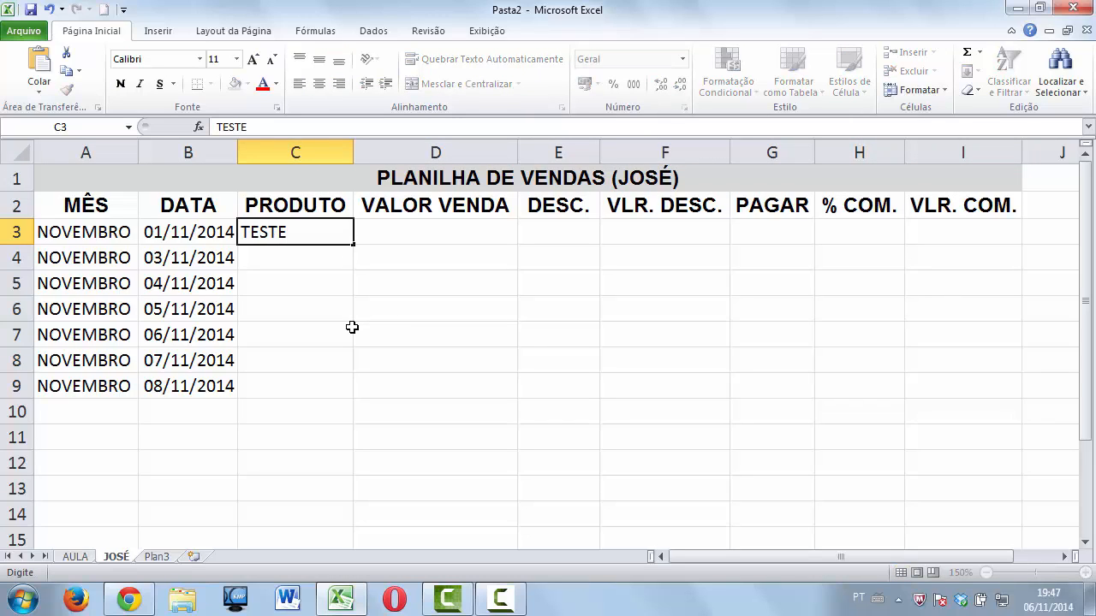
key("Tab")
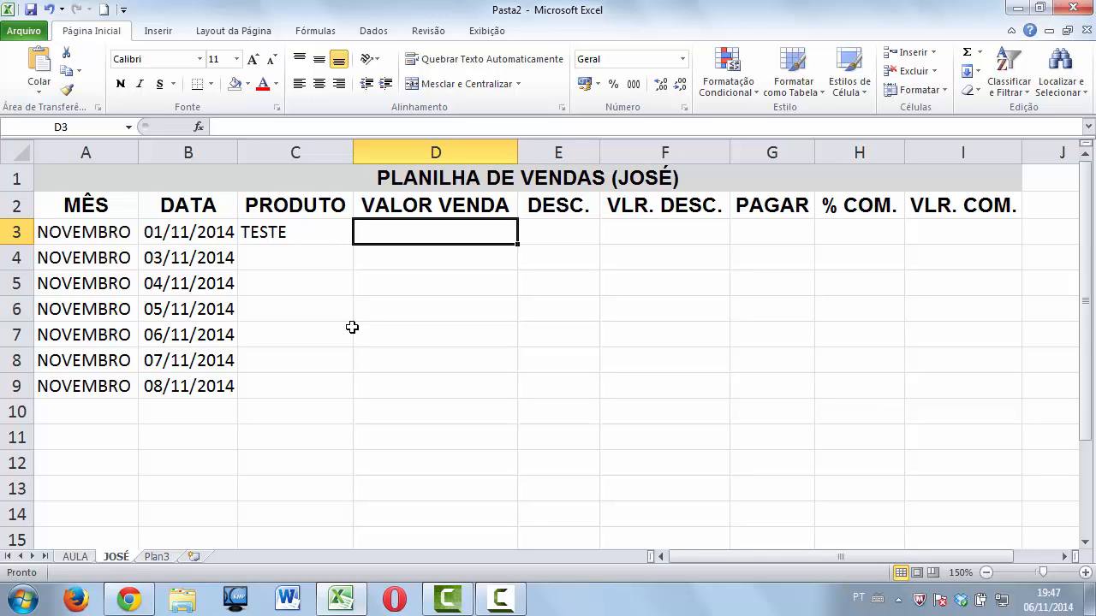
type("500")
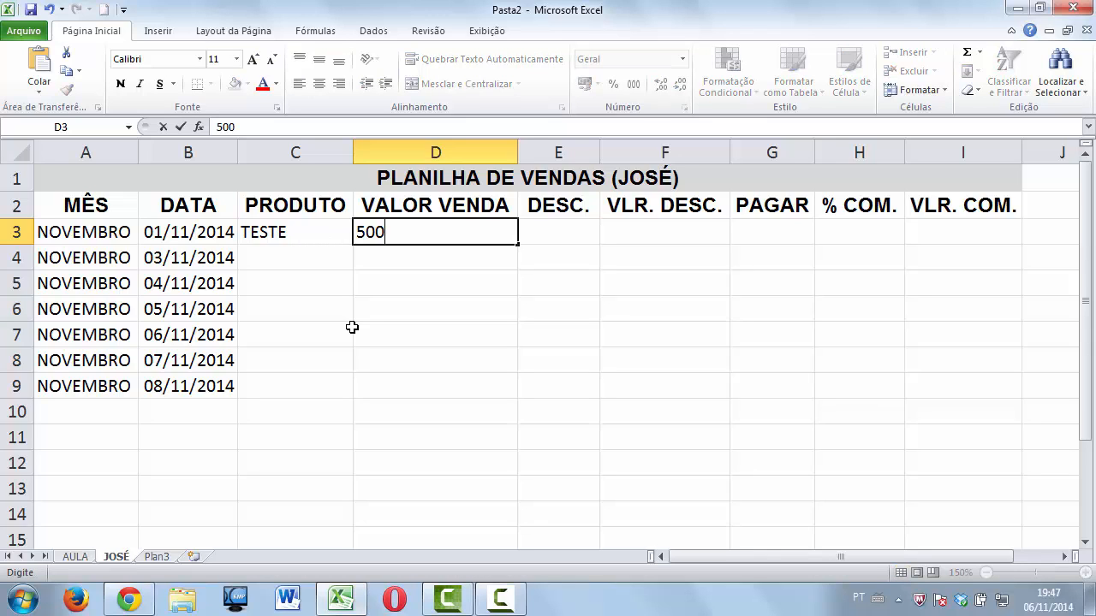
key("Tab")
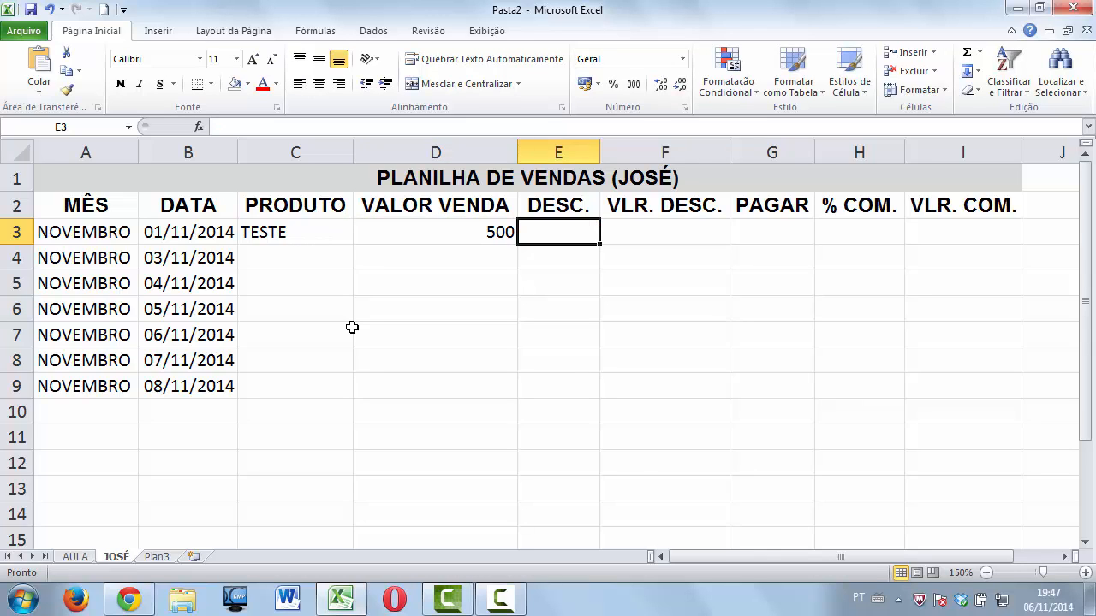
left_click(422, 232)
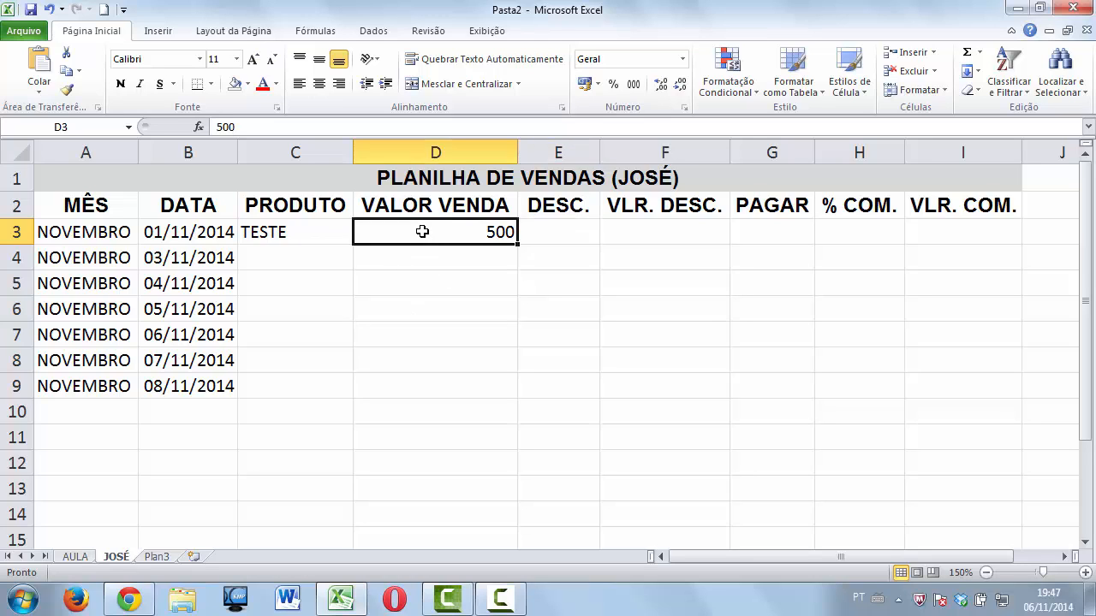
left_click(587, 84)
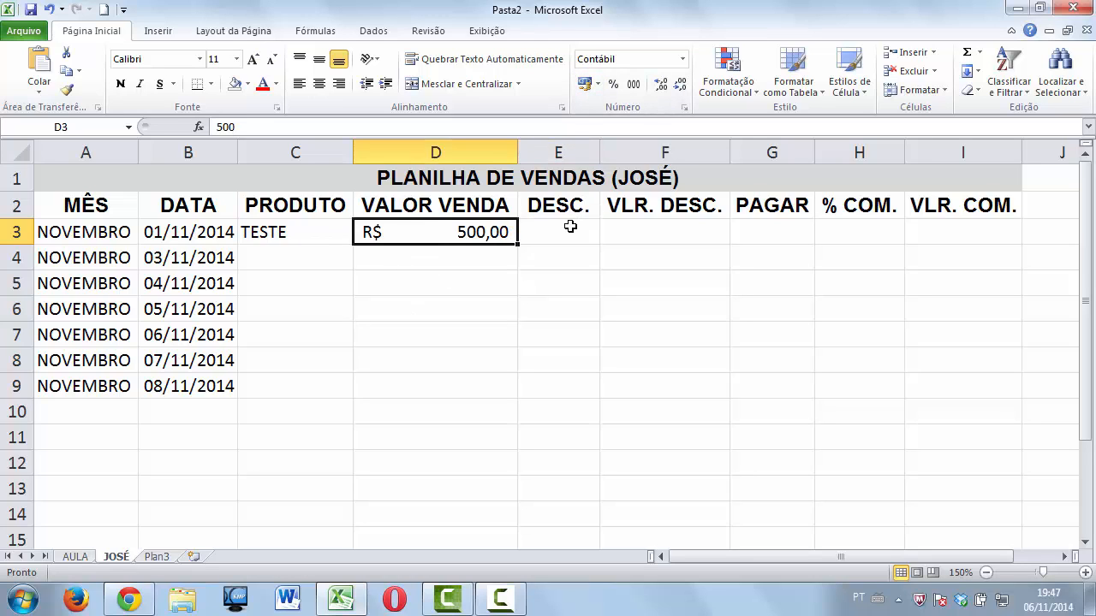
Set the E3 discount to 0,07 shown as 7%, correcting the earlier 7 and 0,7 entries.
left_click(570, 227)
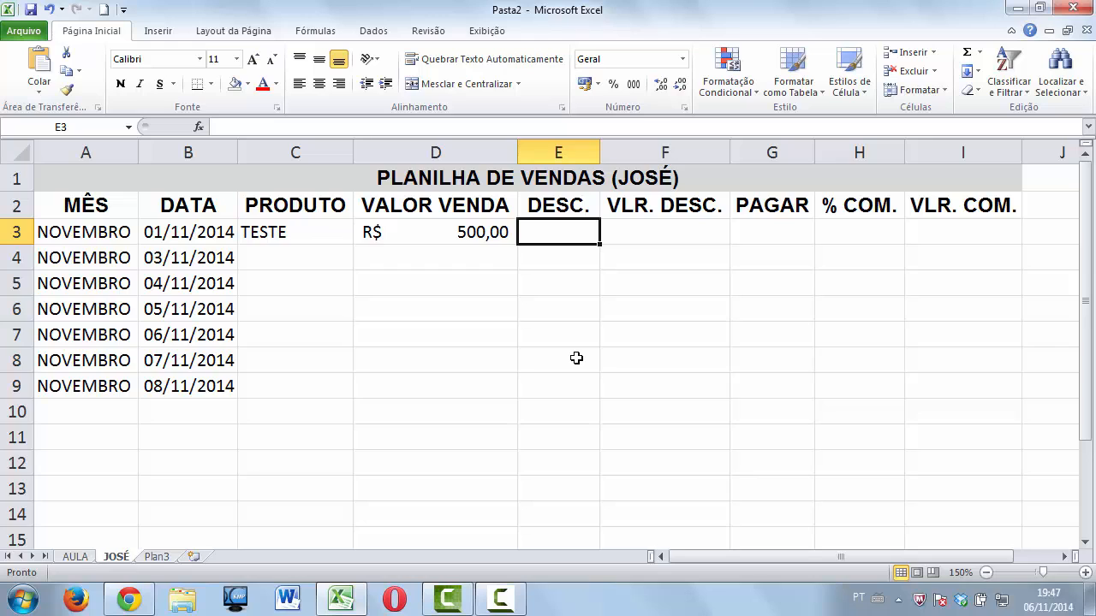
type("7")
key("Tab")
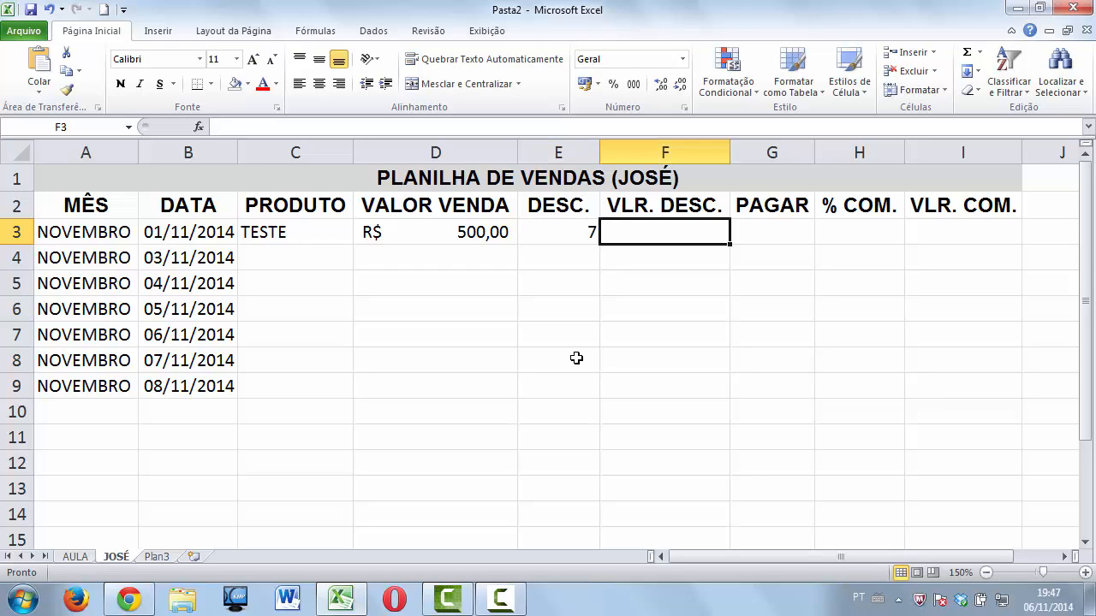
left_click(566, 237)
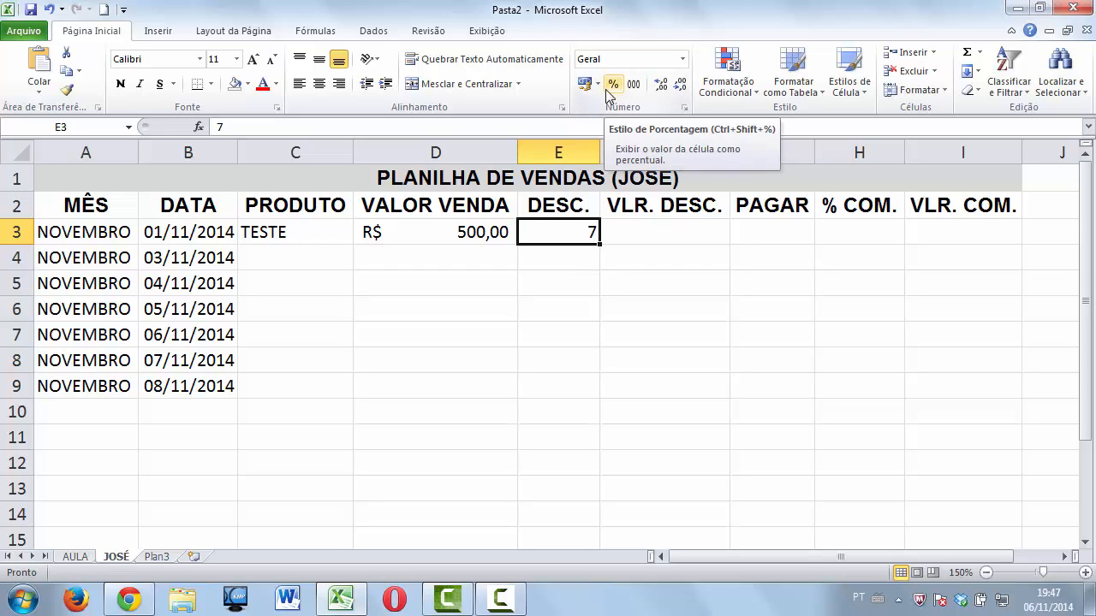
type("0,7")
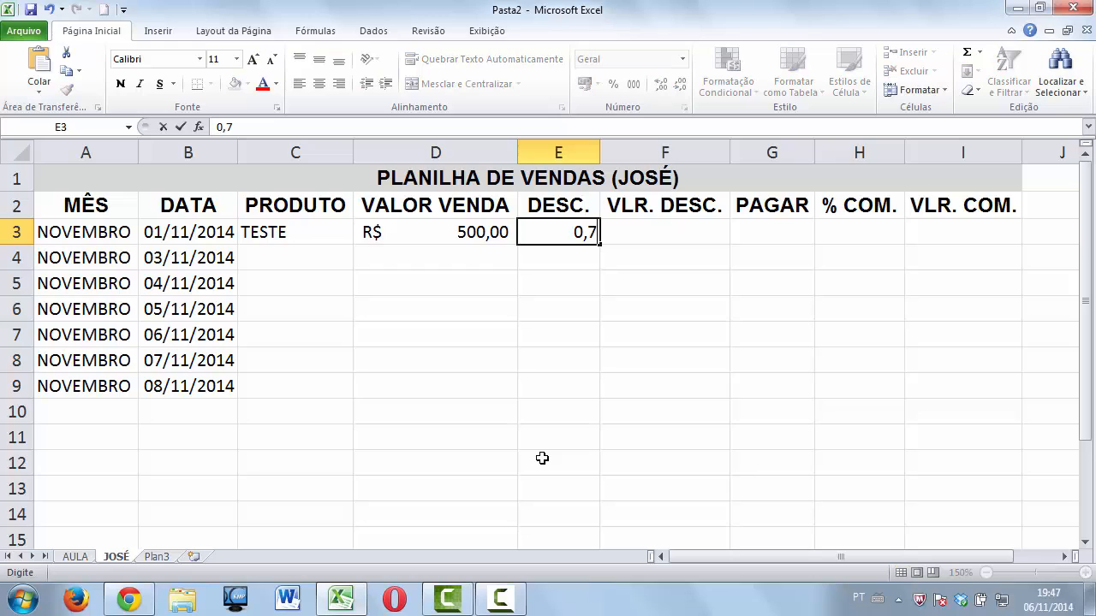
key("Return")
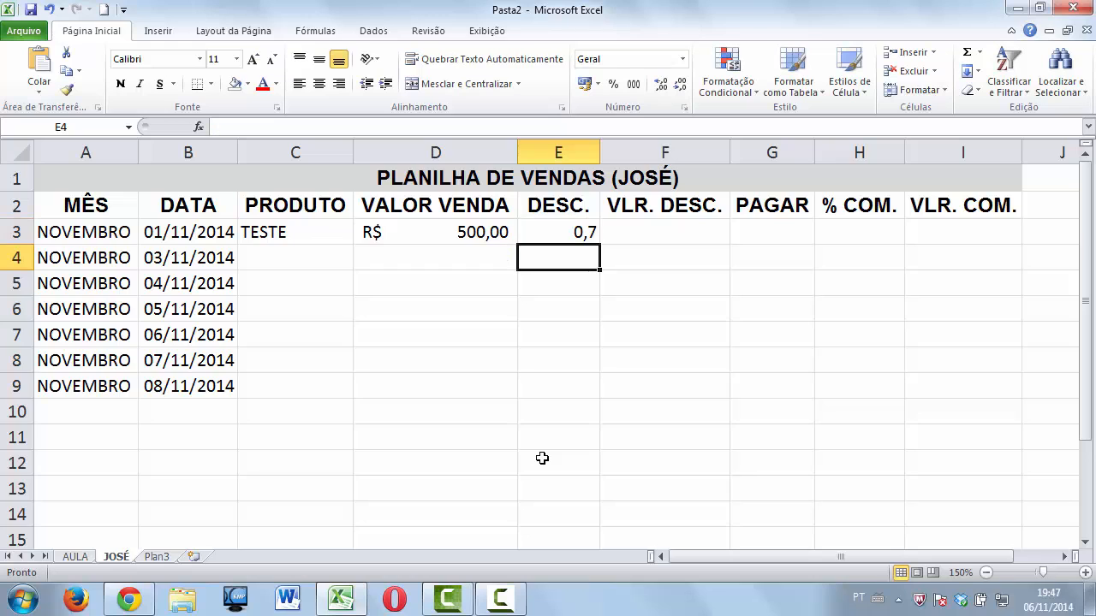
left_click(580, 237)
left_click(612, 84)
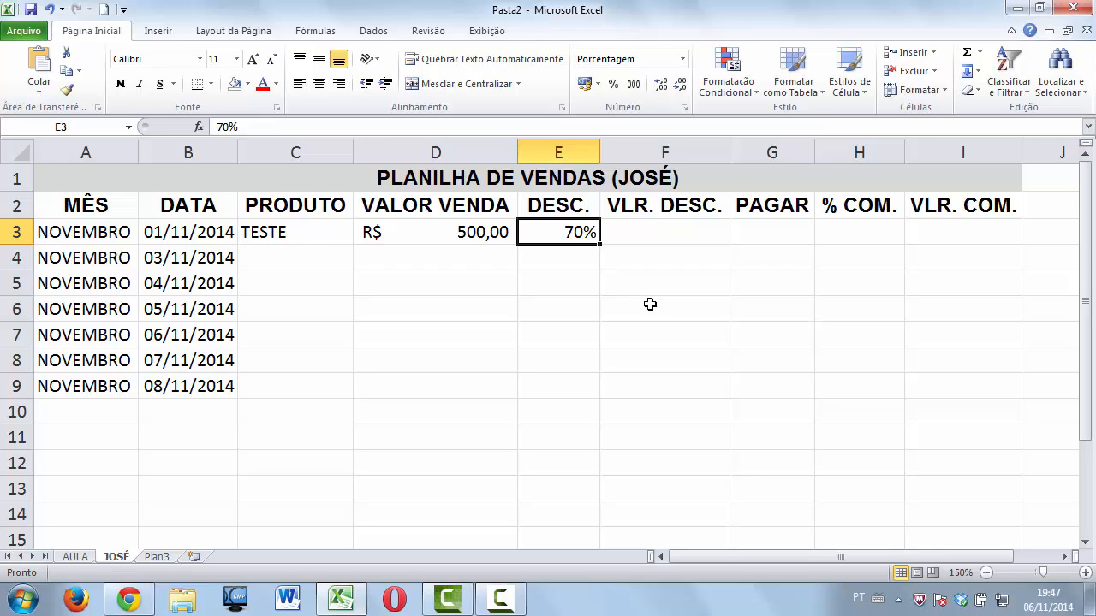
key("ctrl+z")
key("ctrl+z")
key("ctrl+z")
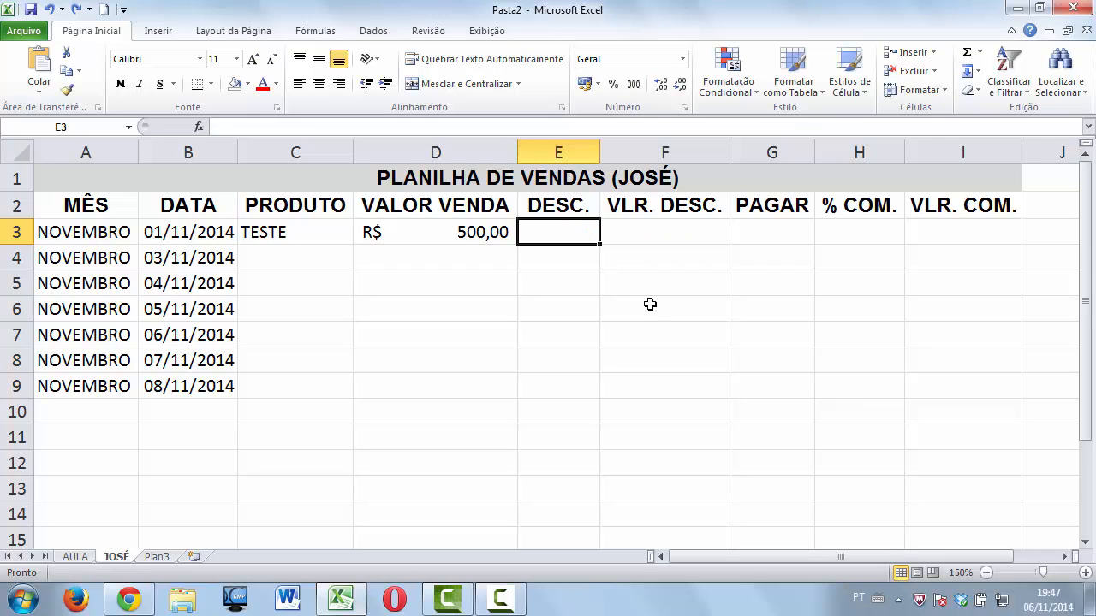
type("0,07")
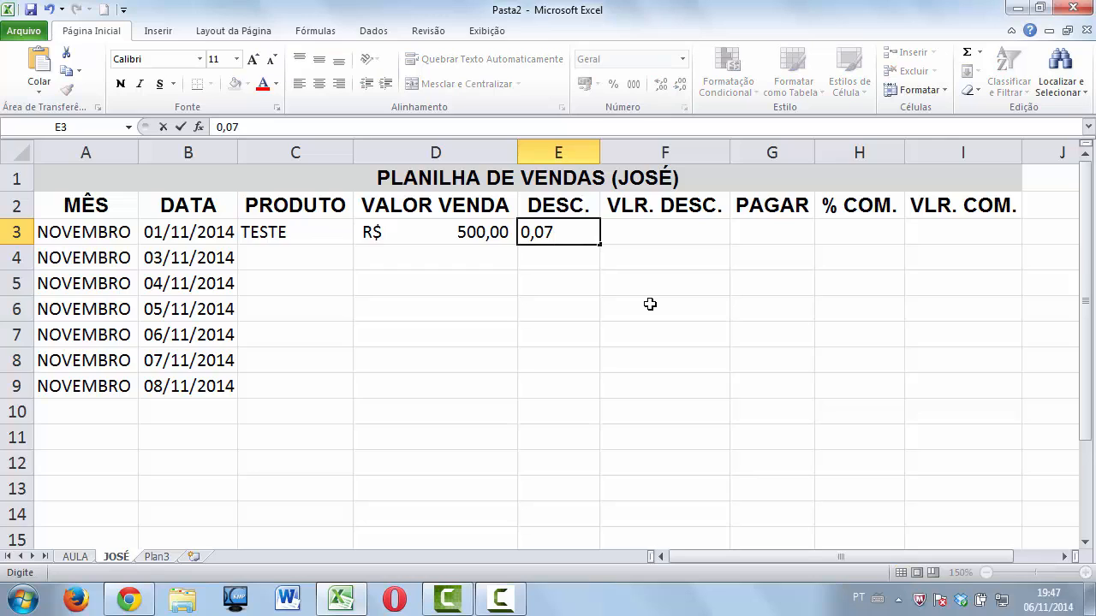
key("Return")
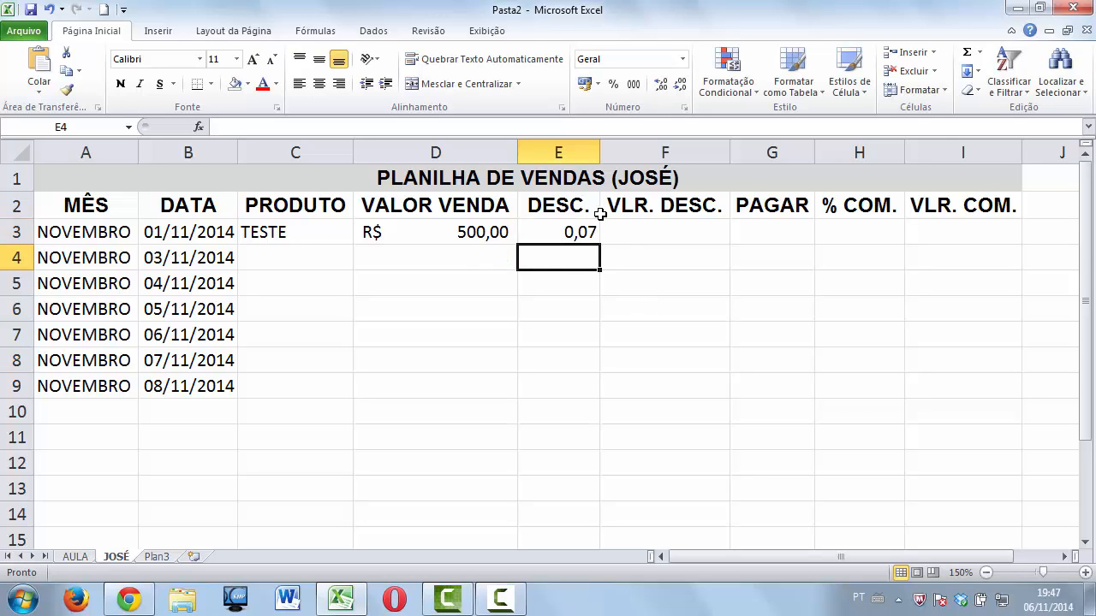
left_click(586, 237)
left_click(613, 84)
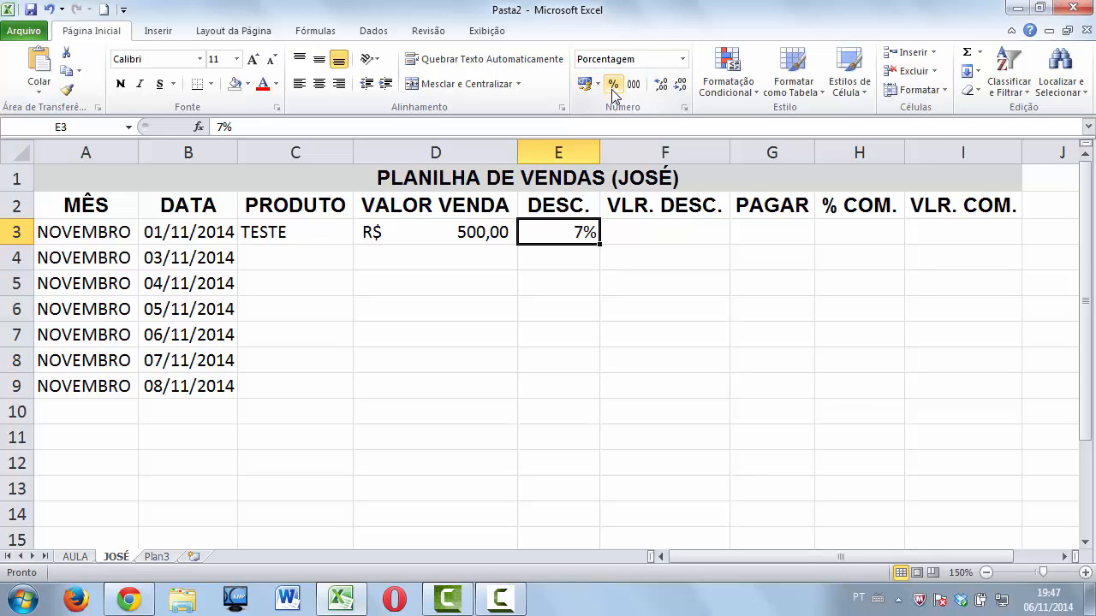
left_click(668, 228)
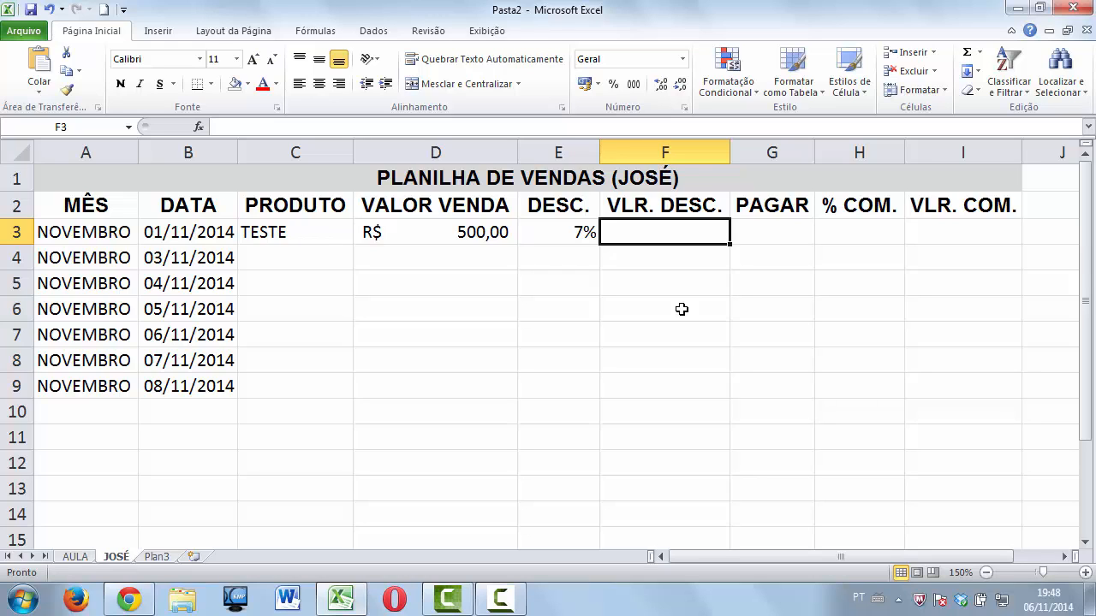
Enter =MULT(D3:E3) in F3 and format it as Contábil, showing R$ 35,00.
type("=MULT")
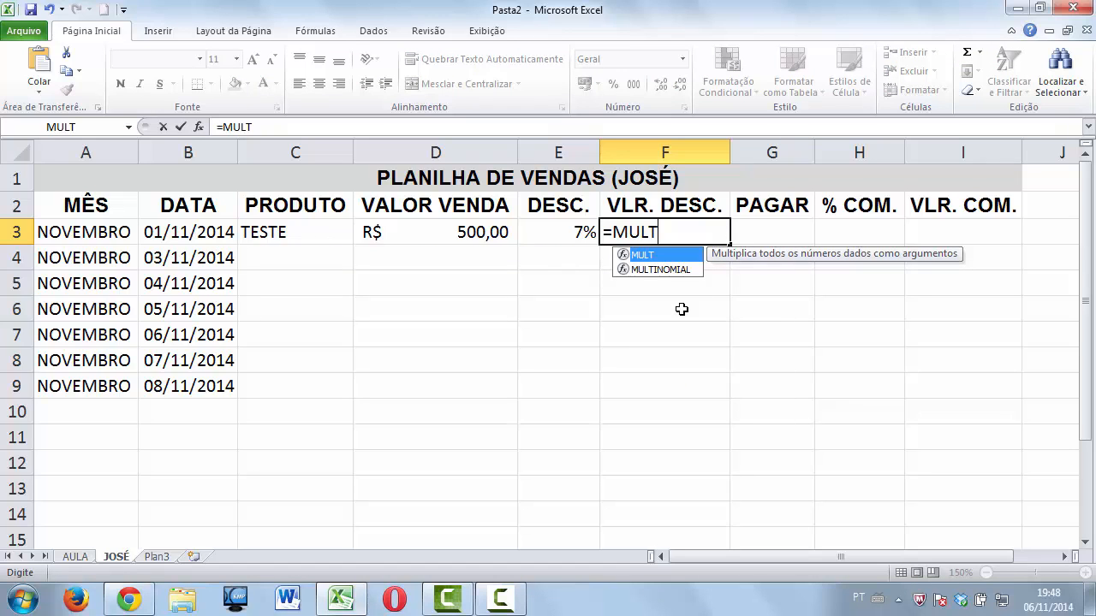
type("(")
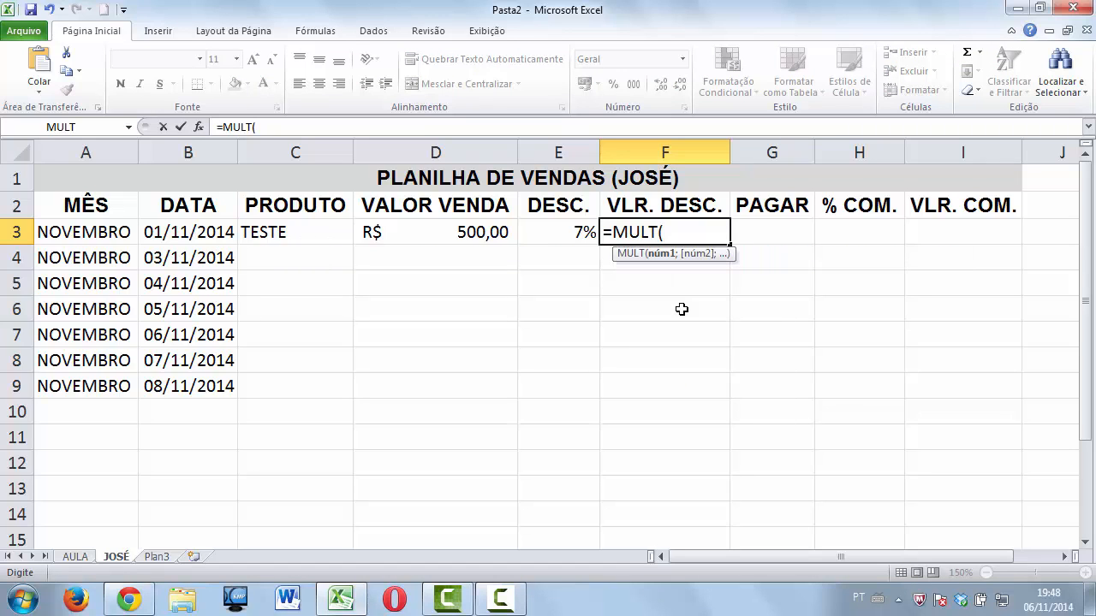
left_click(490, 243)
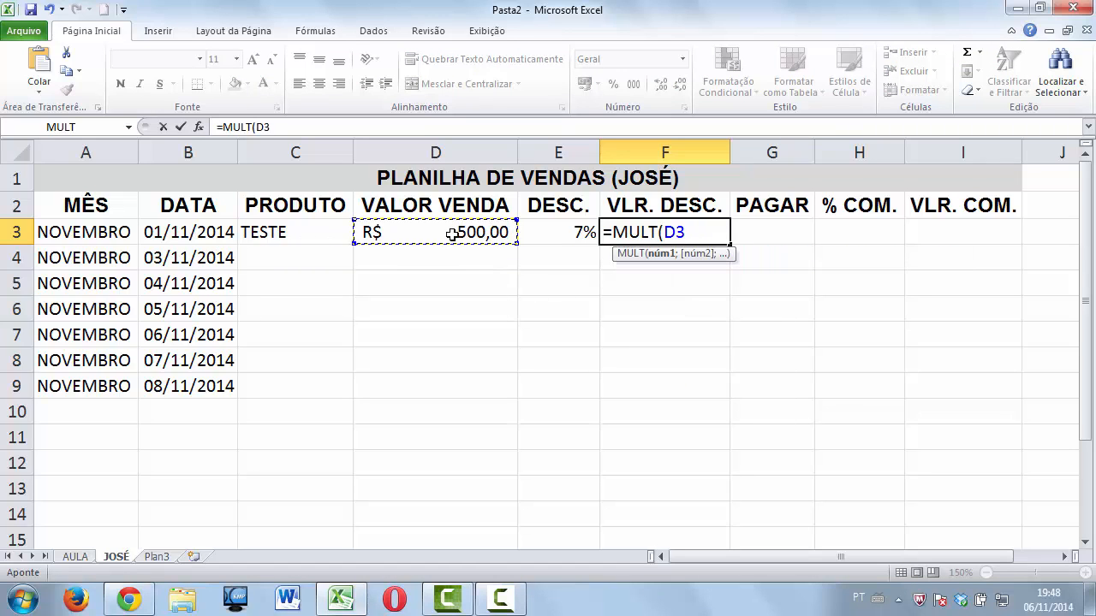
key("F8")
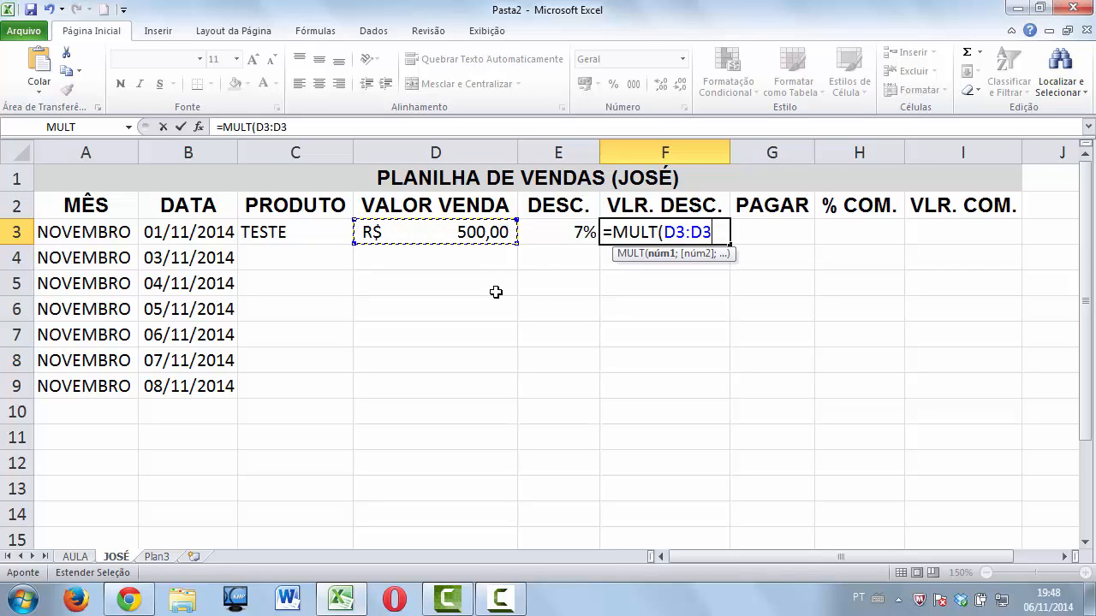
key("BackSpace")
key("BackSpace")
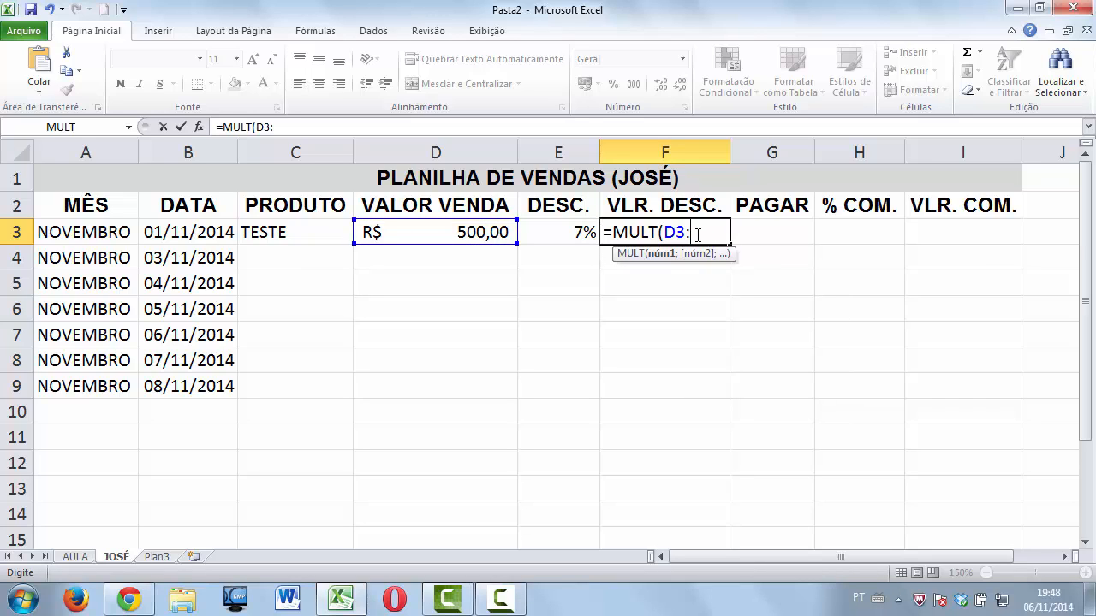
left_click(576, 232)
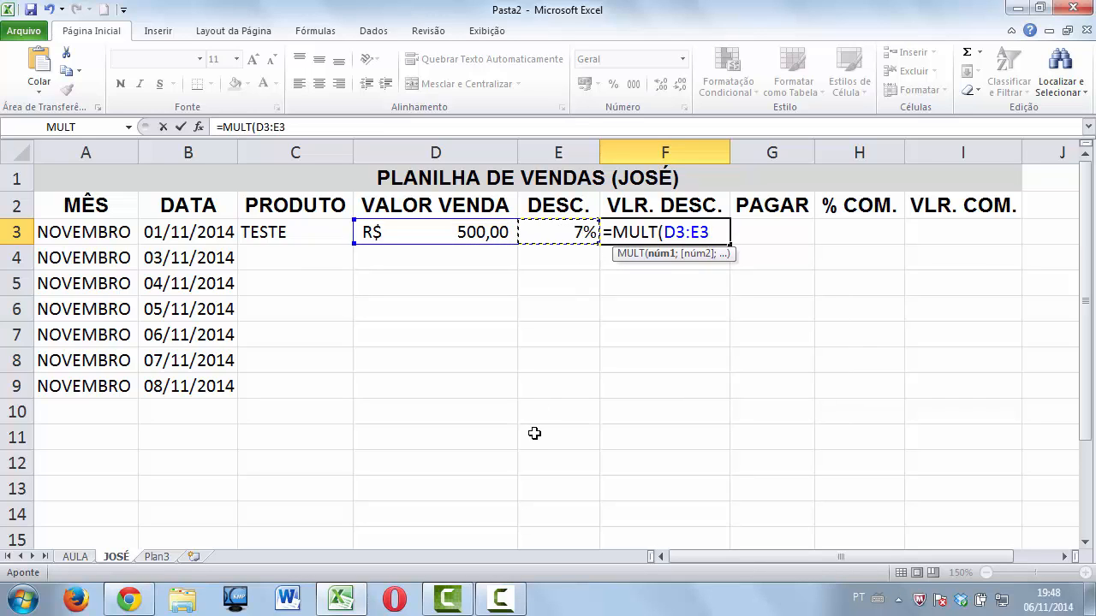
type(")")
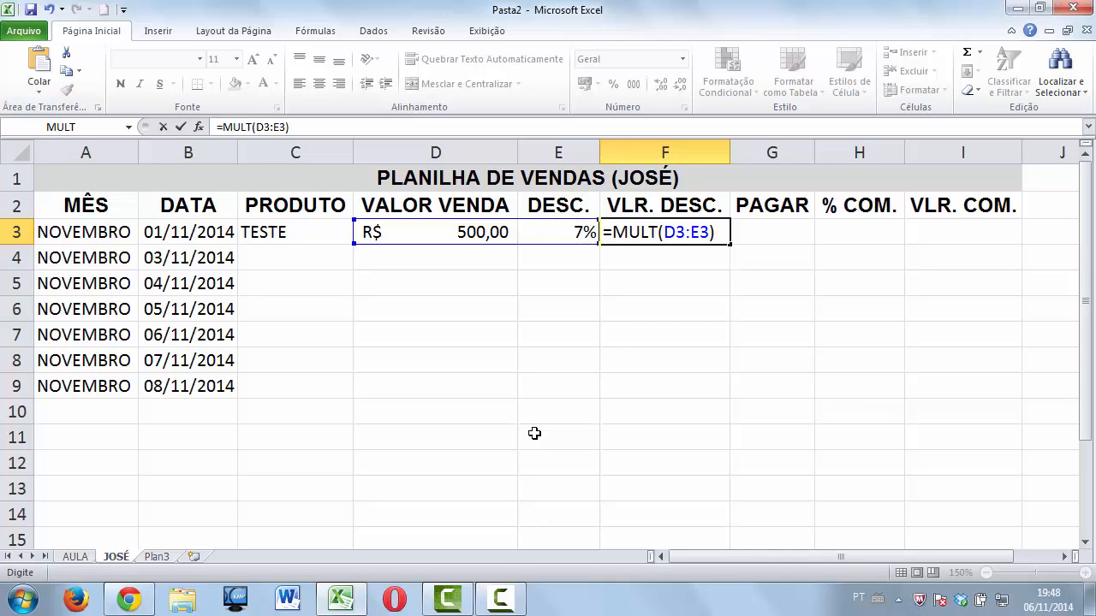
key("Return")
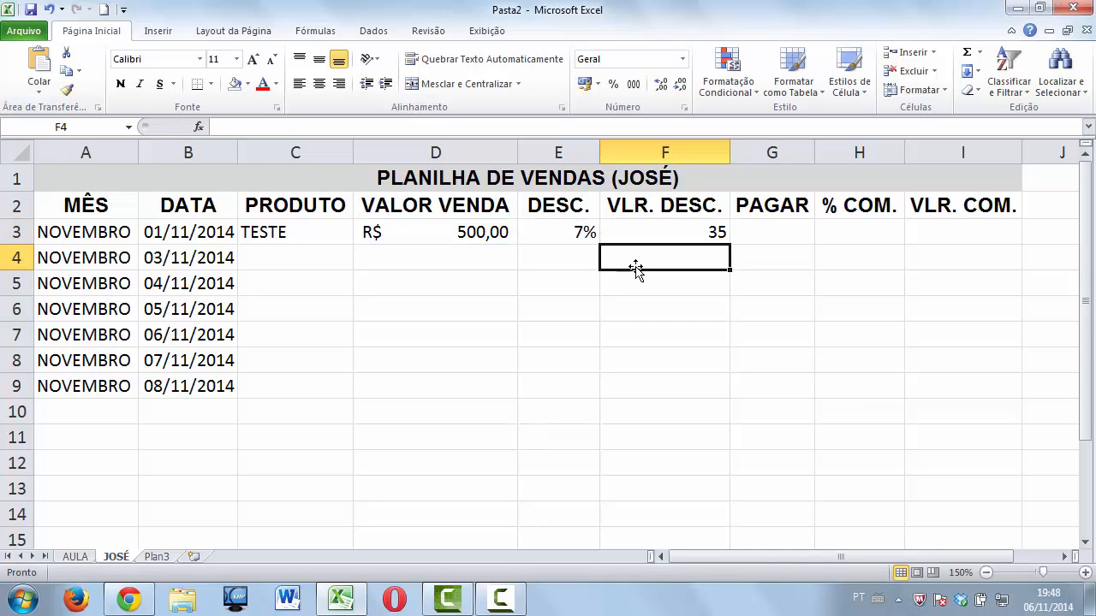
left_click(642, 233)
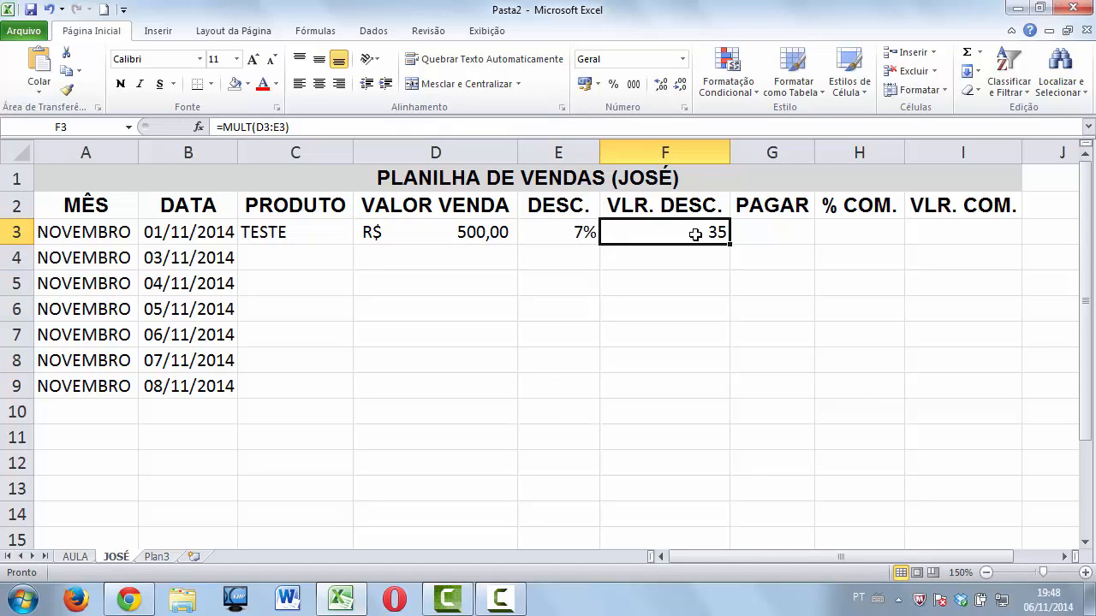
left_click(584, 83)
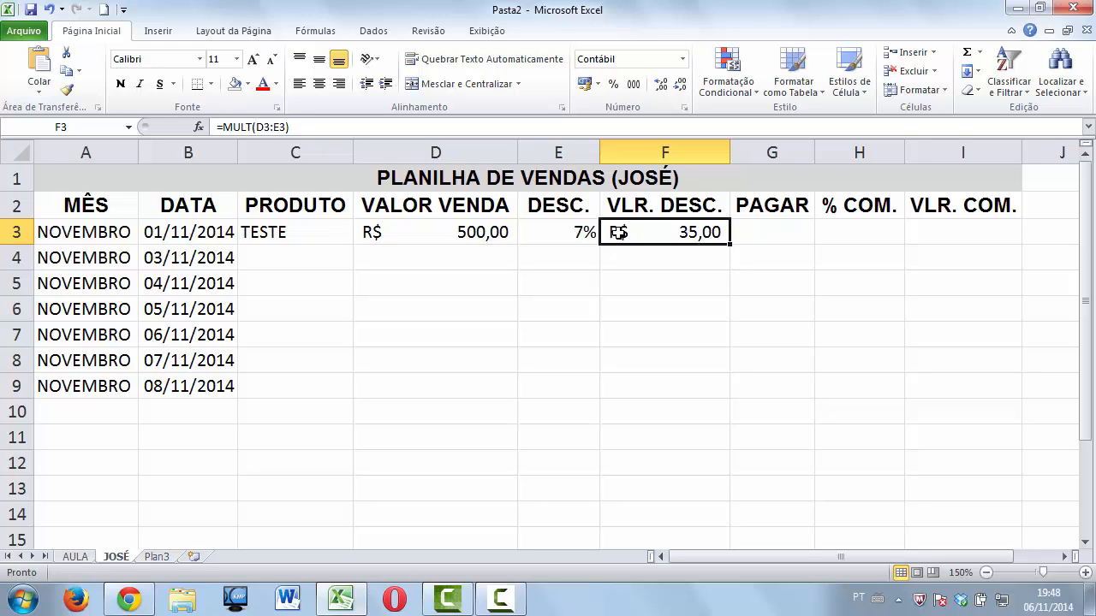
key("Right")
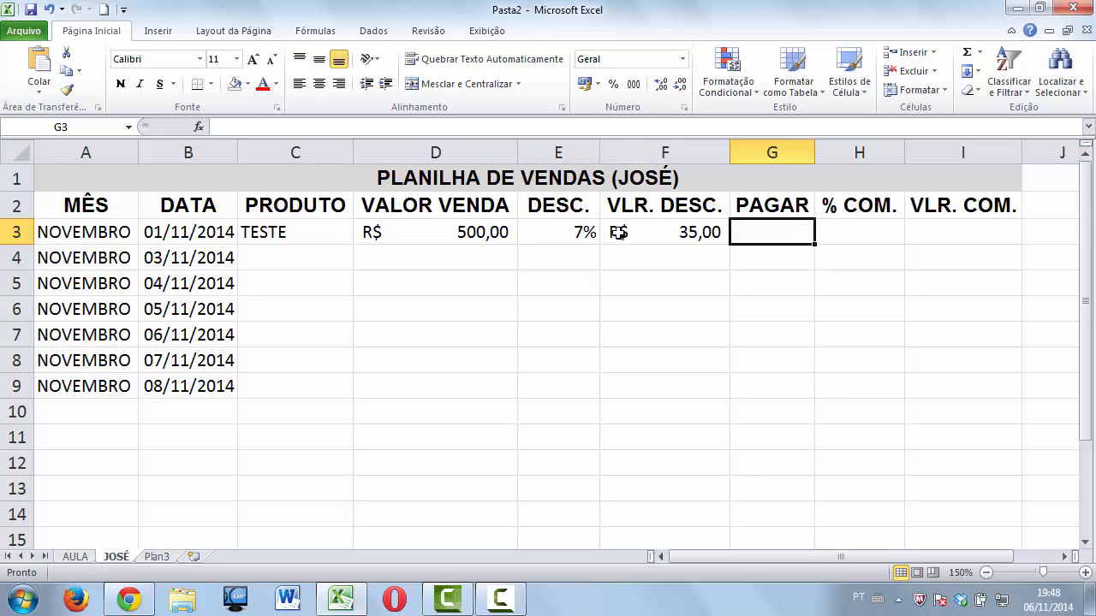
type("=SOMA")
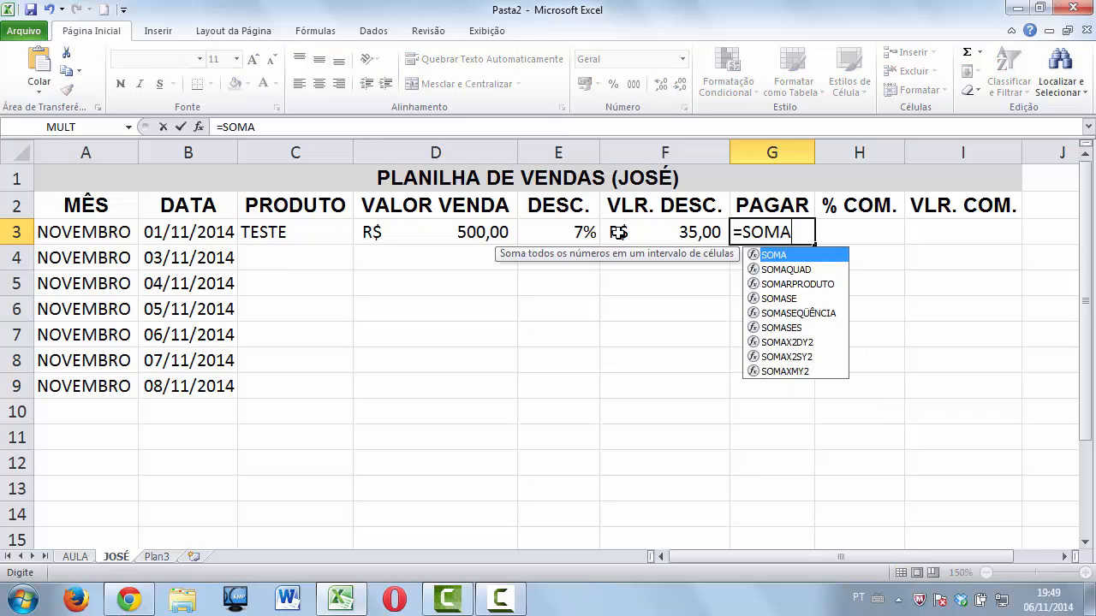
type("(")
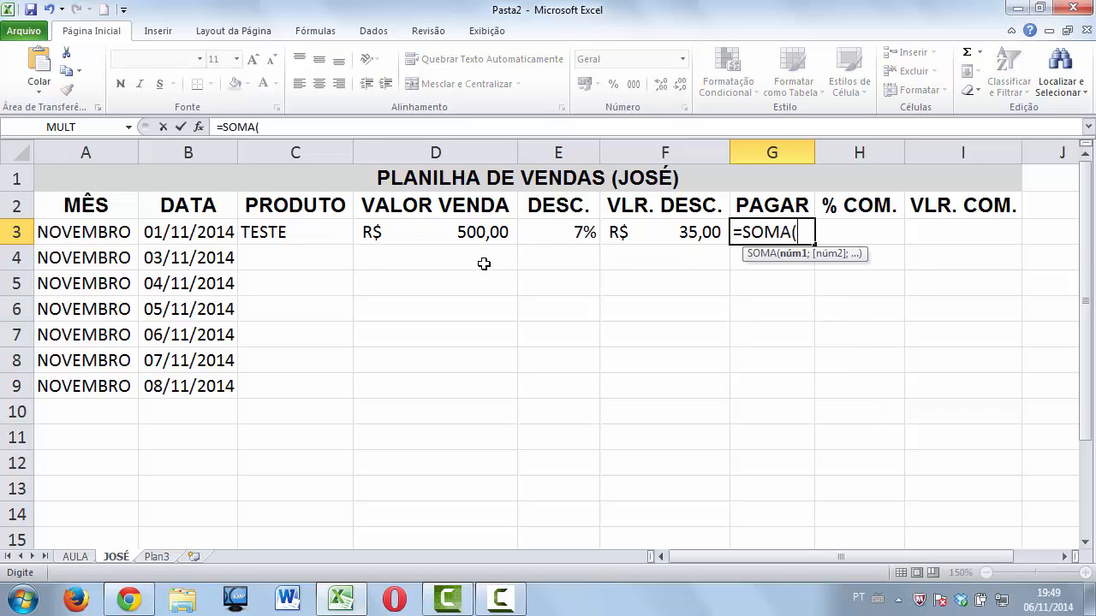
left_click(481, 231)
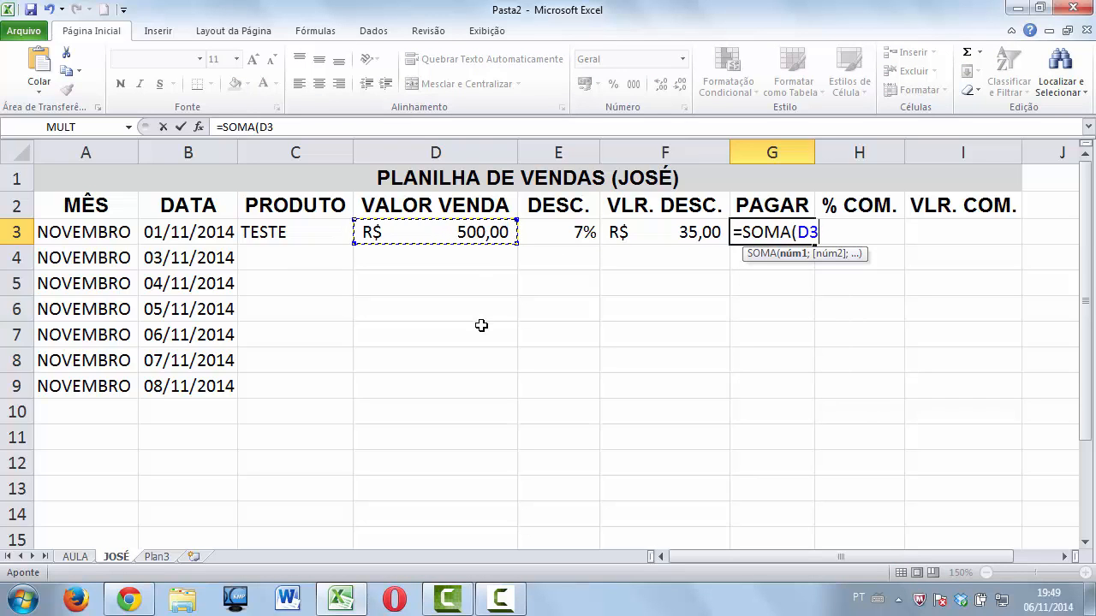
type("-")
left_click(669, 235)
type(")")
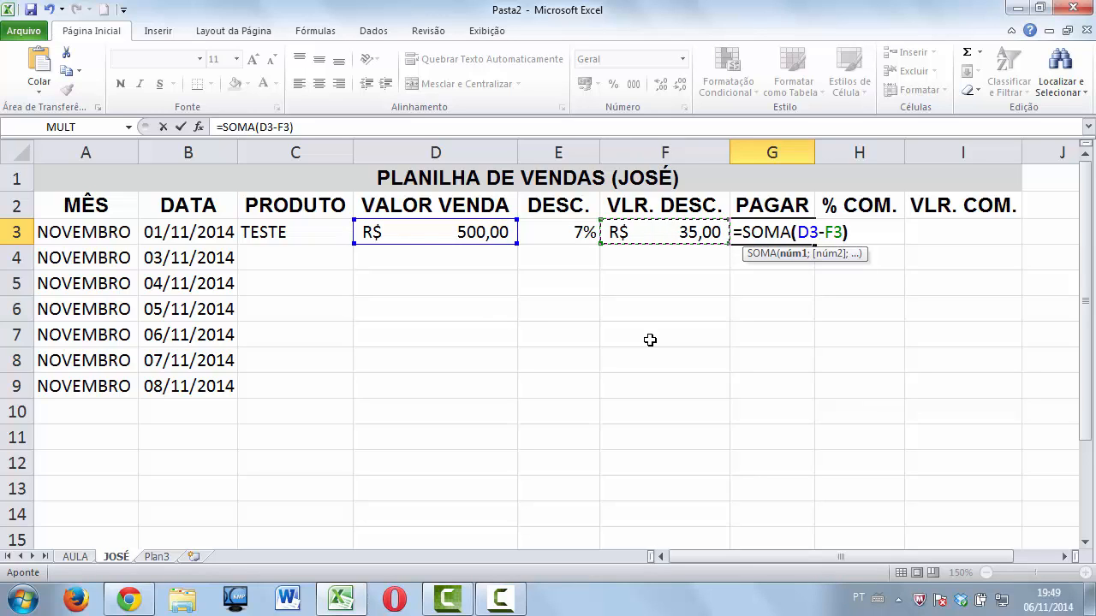
key("Return")
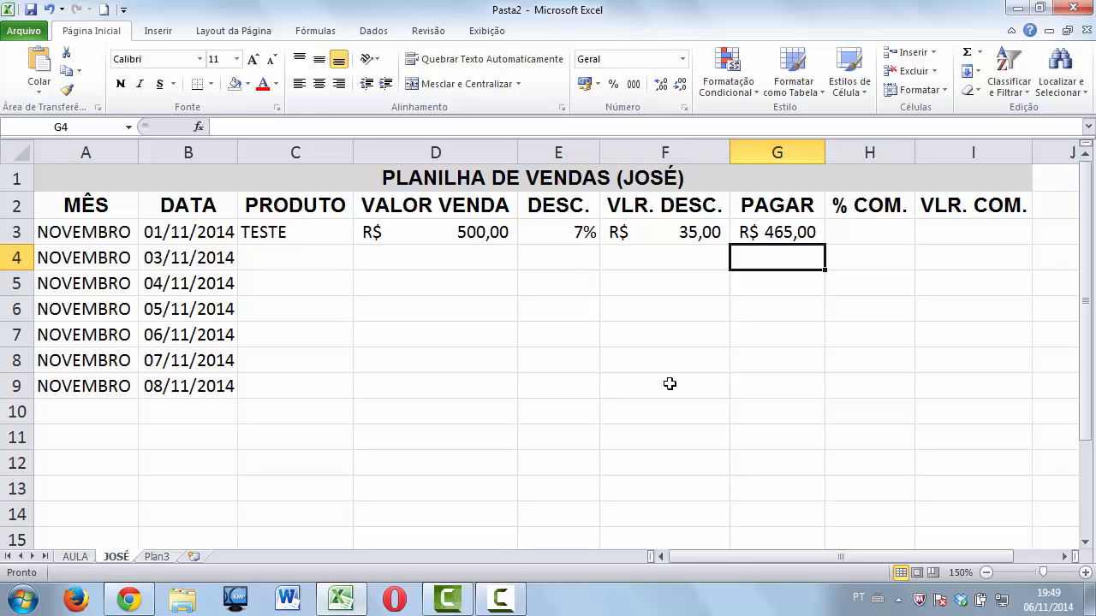
key("Up")
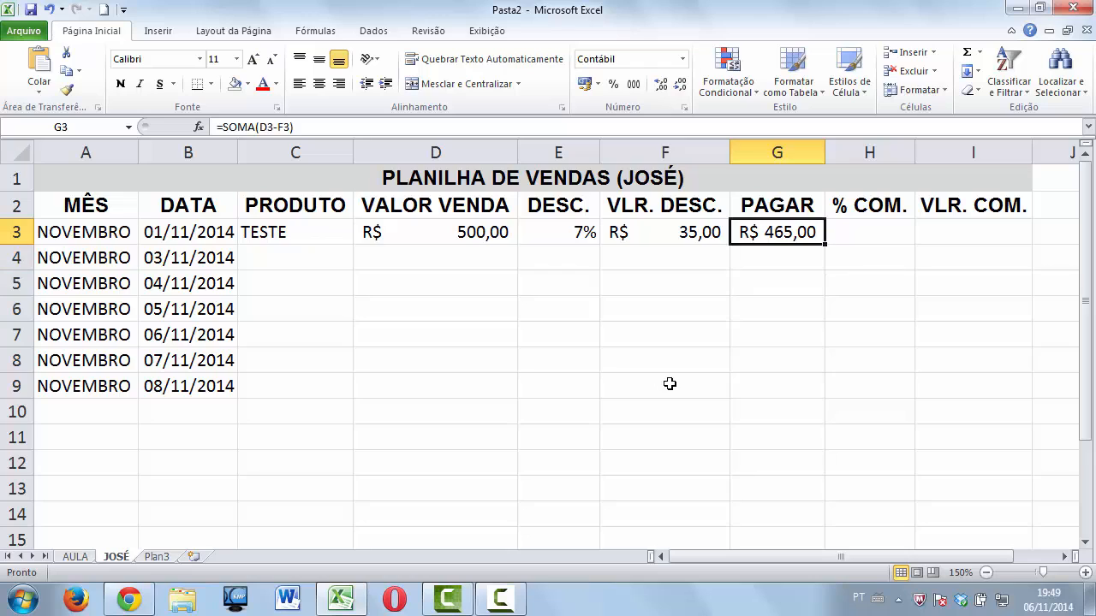
key("Right")
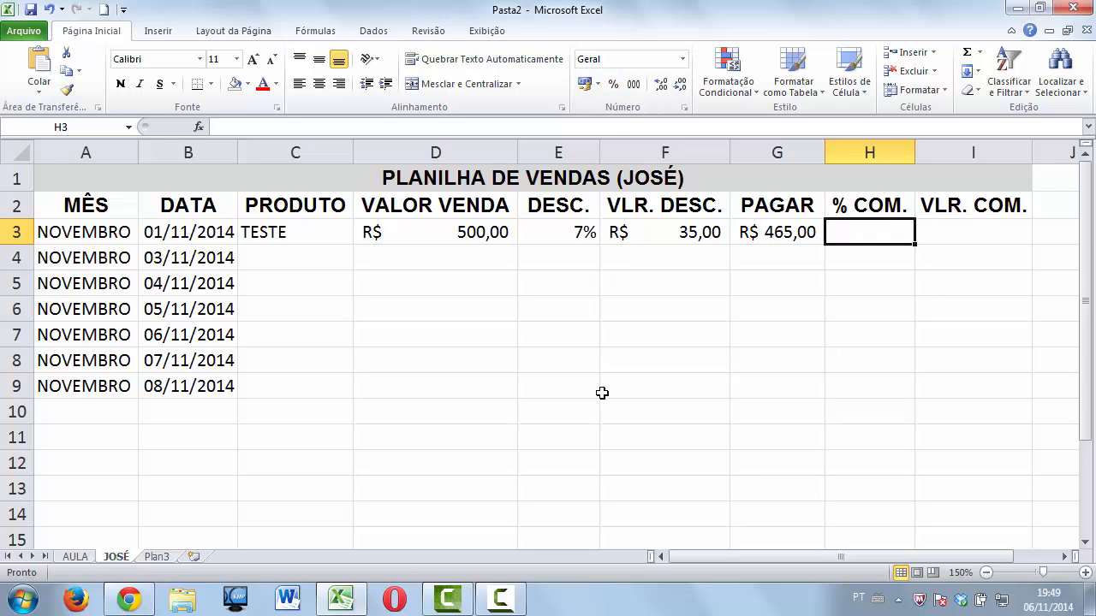
Enter 0,03 in H3 and format it with Percent Style as 3%.
type("0,03")
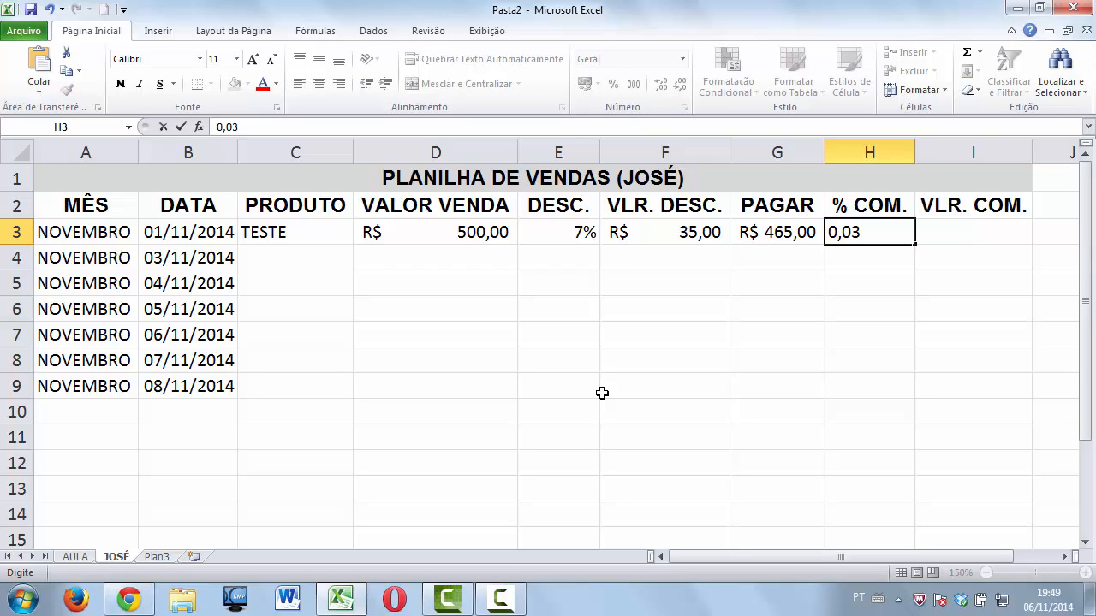
key("Return")
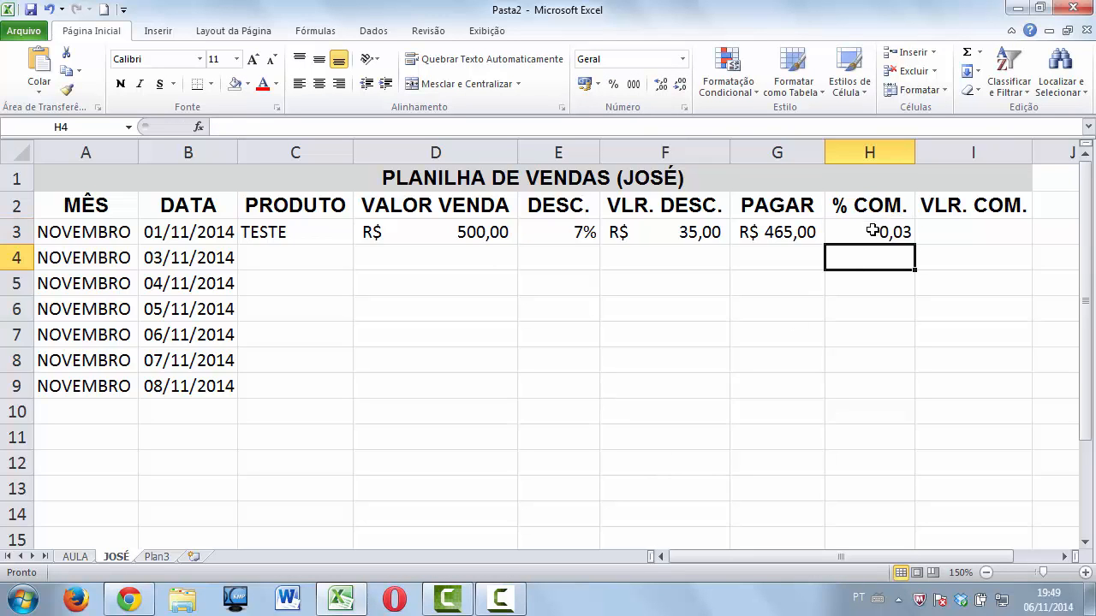
left_click(842, 224)
left_click(613, 83)
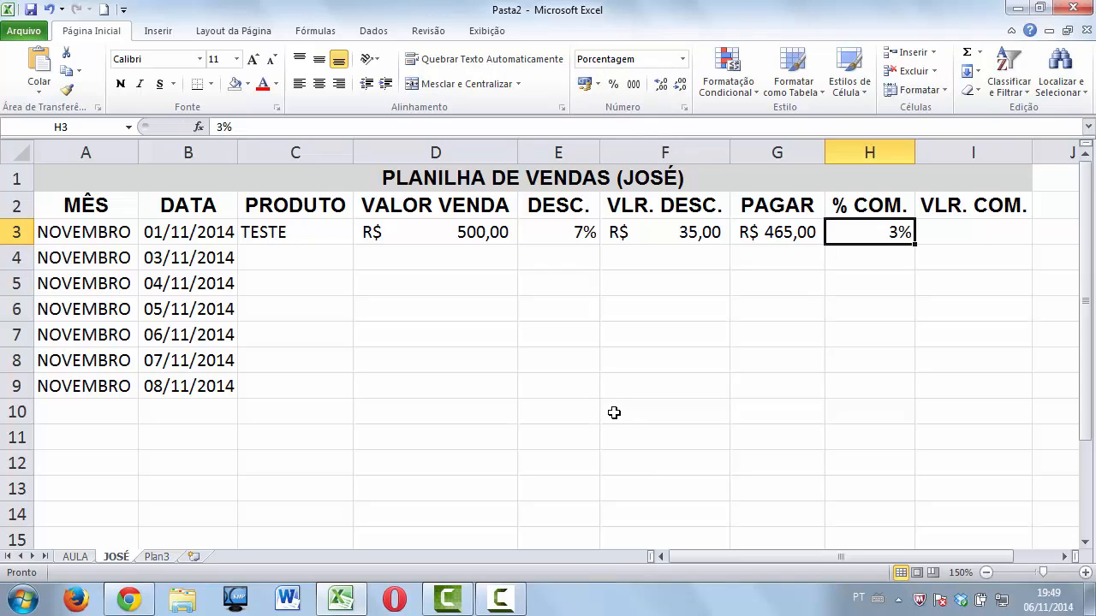
key("Right")
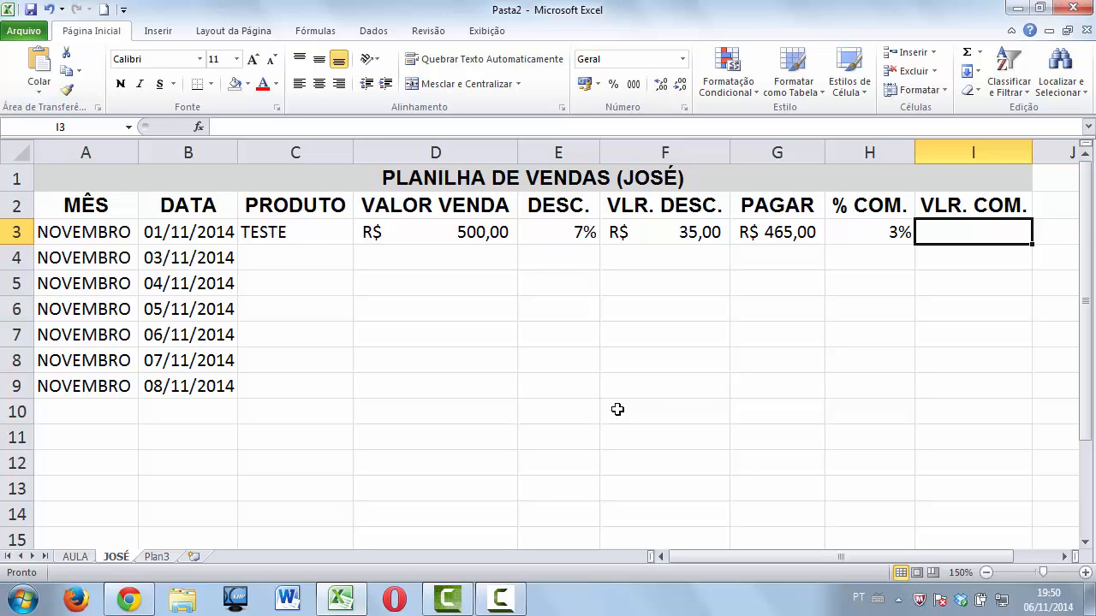
Review the sale value, discount, payment and rate cells of row 3, ending on I3.
left_click(648, 237)
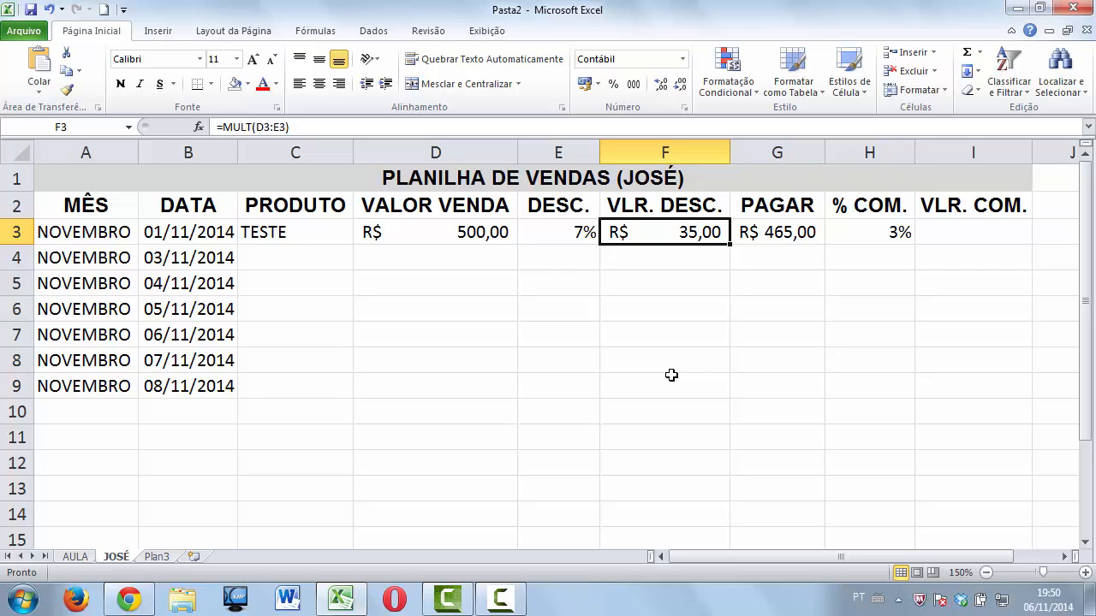
left_click(864, 239)
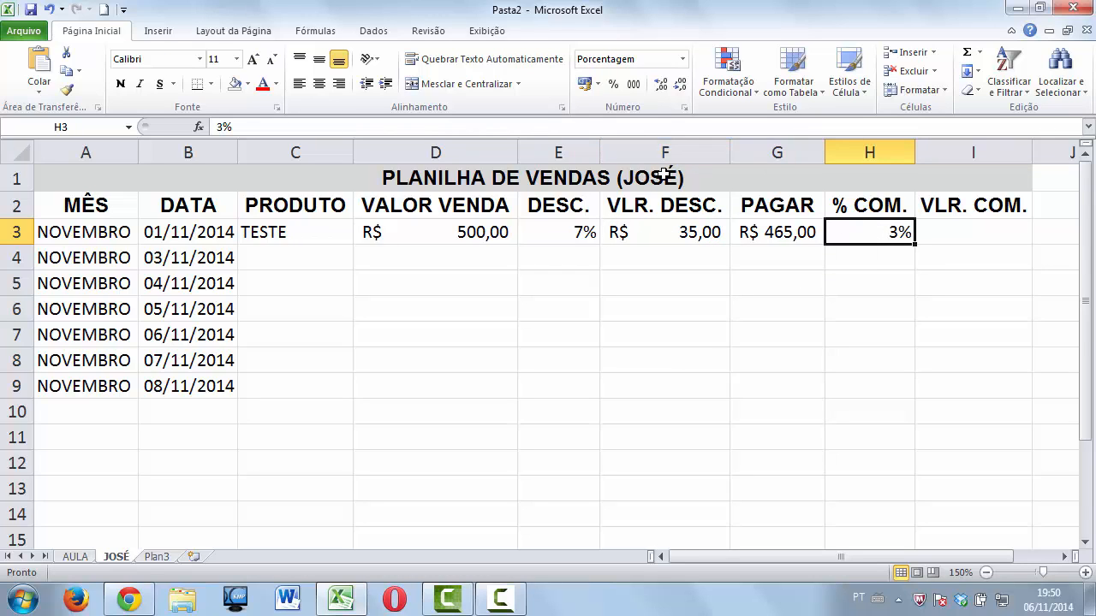
left_click(465, 237)
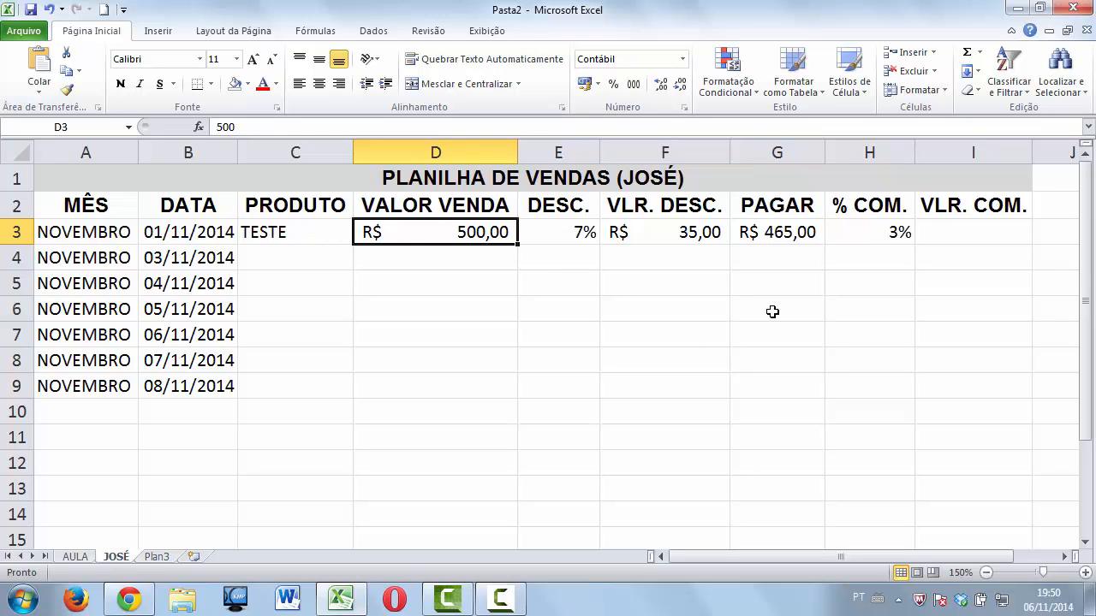
left_click(788, 236)
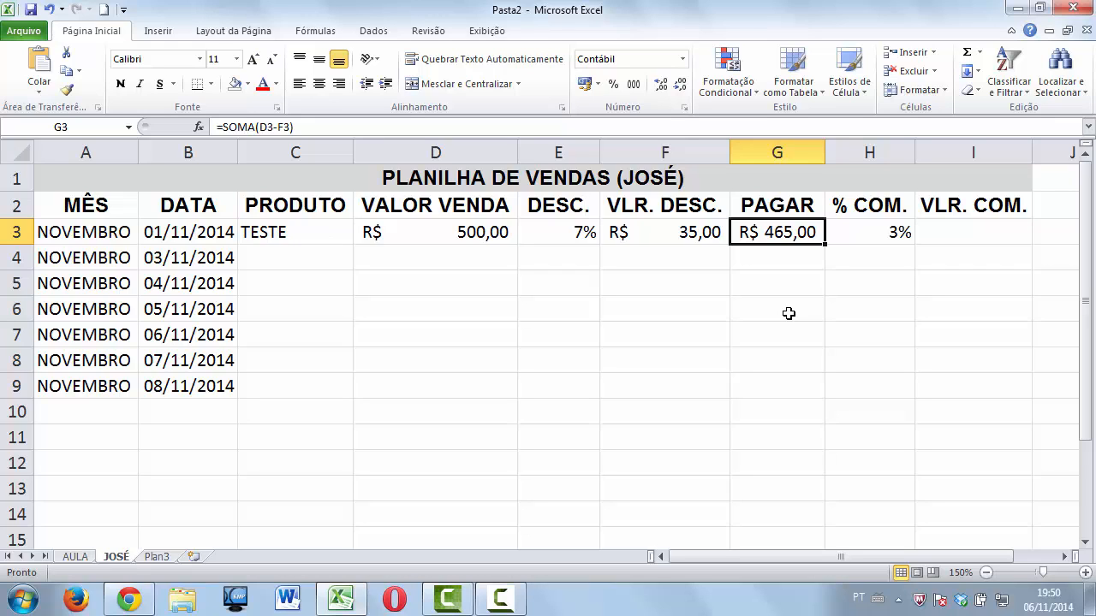
key("Right")
key("Right")
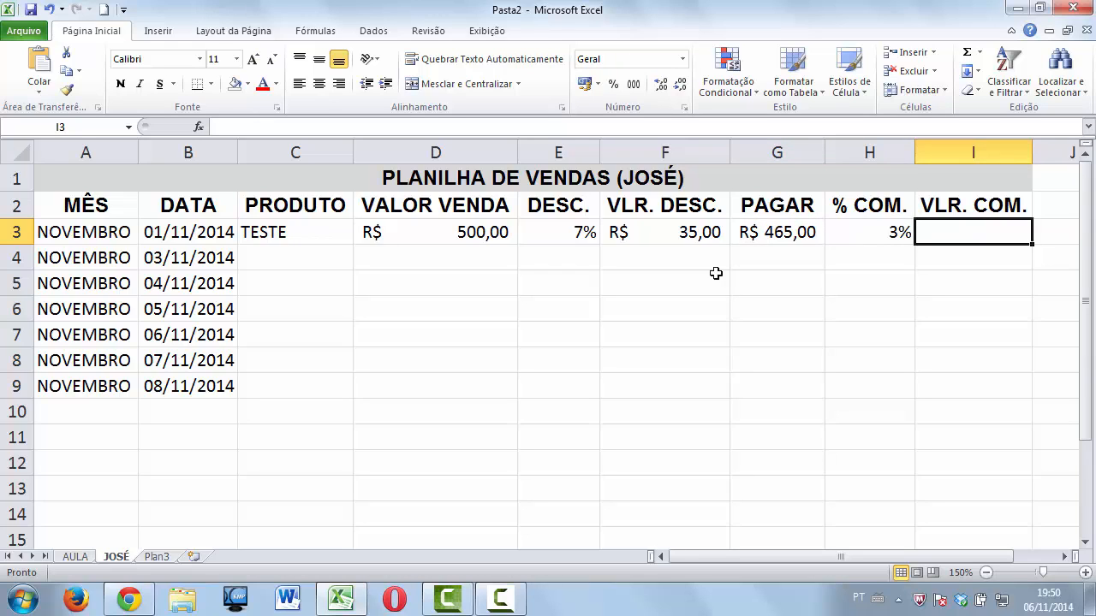
left_click(704, 229)
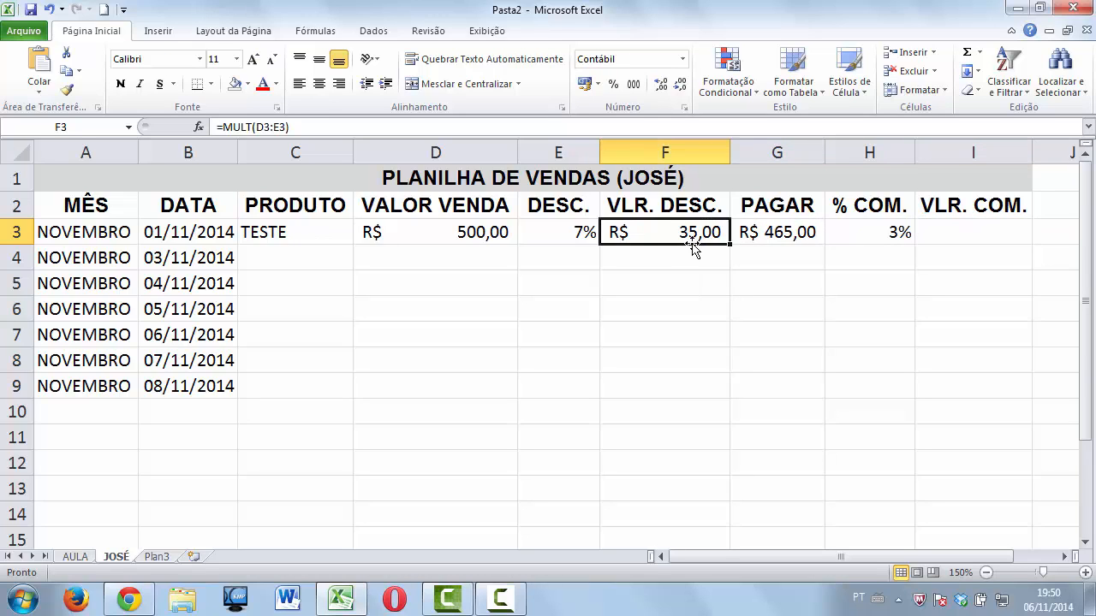
left_click(973, 234)
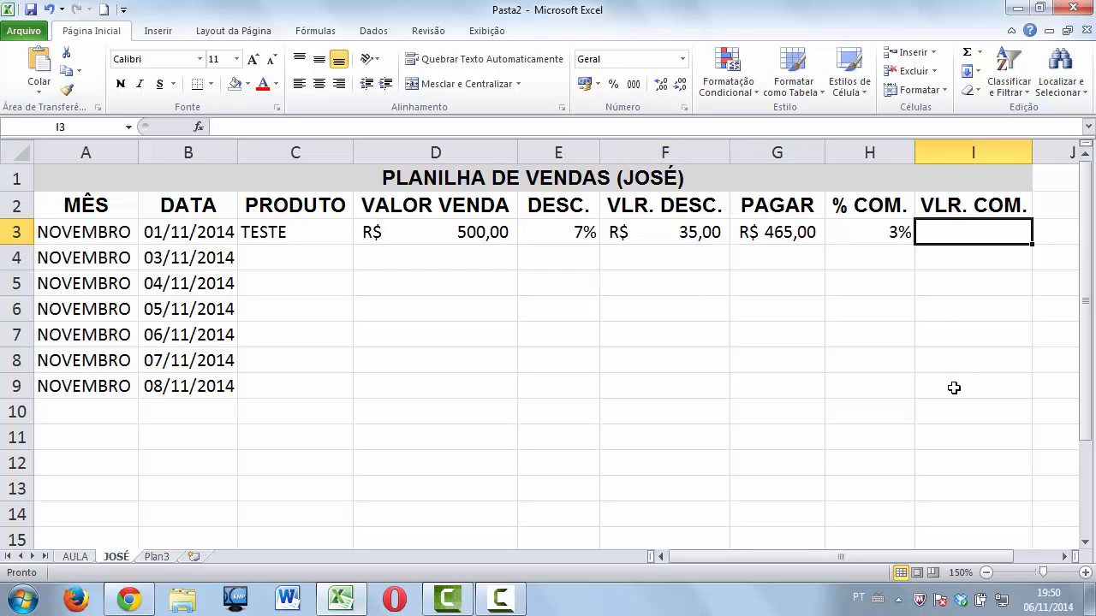
Enter =MULT(G3:H3) in I3, giving the 13,95 commission on R$ 465,00.
type("=")
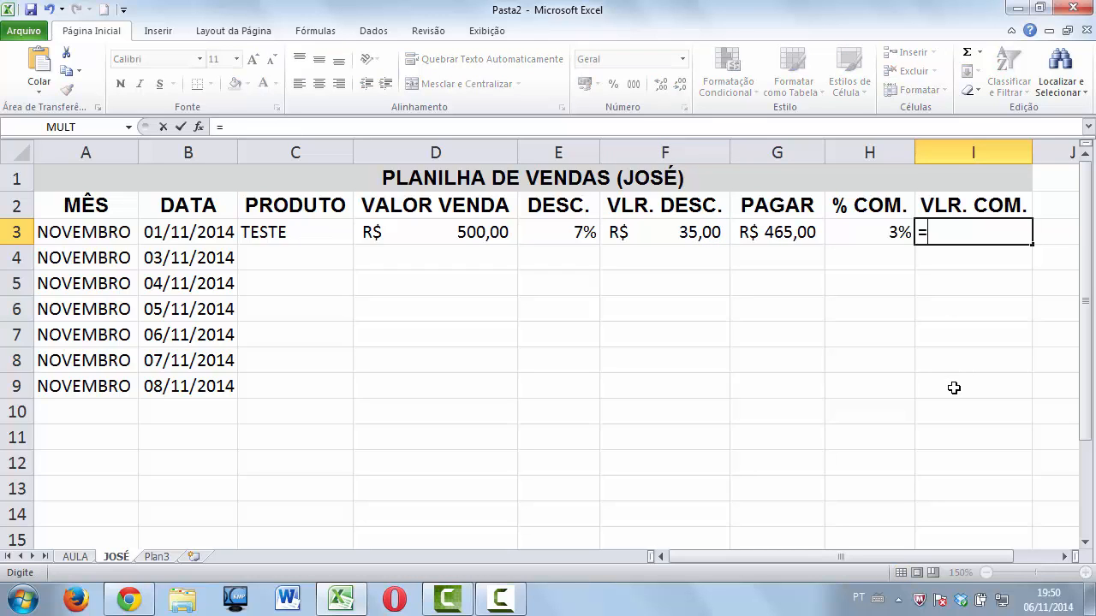
type("MULT(")
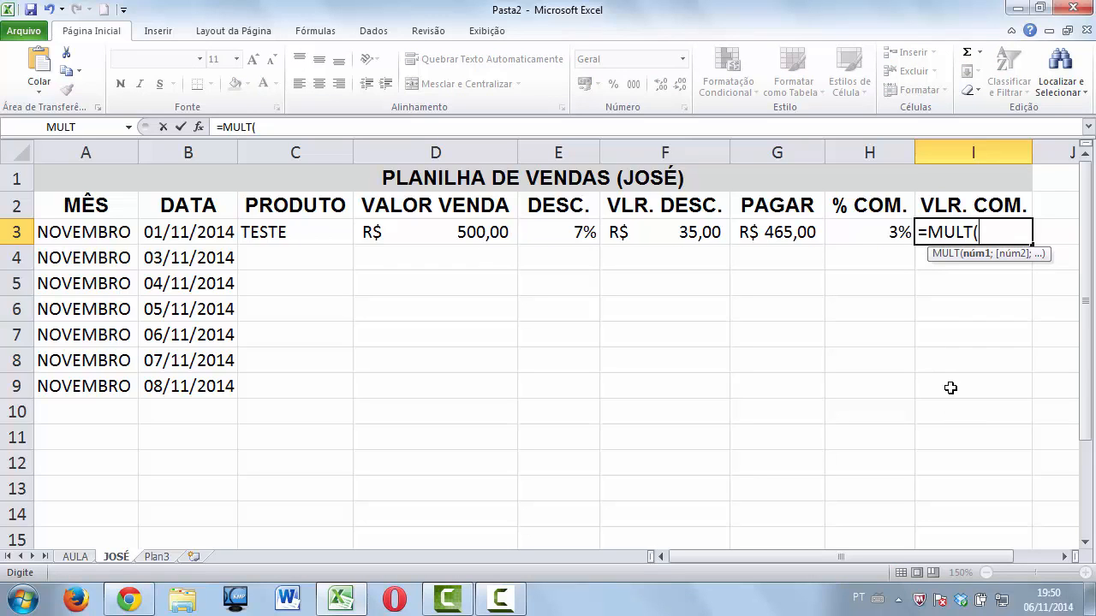
left_click(773, 232)
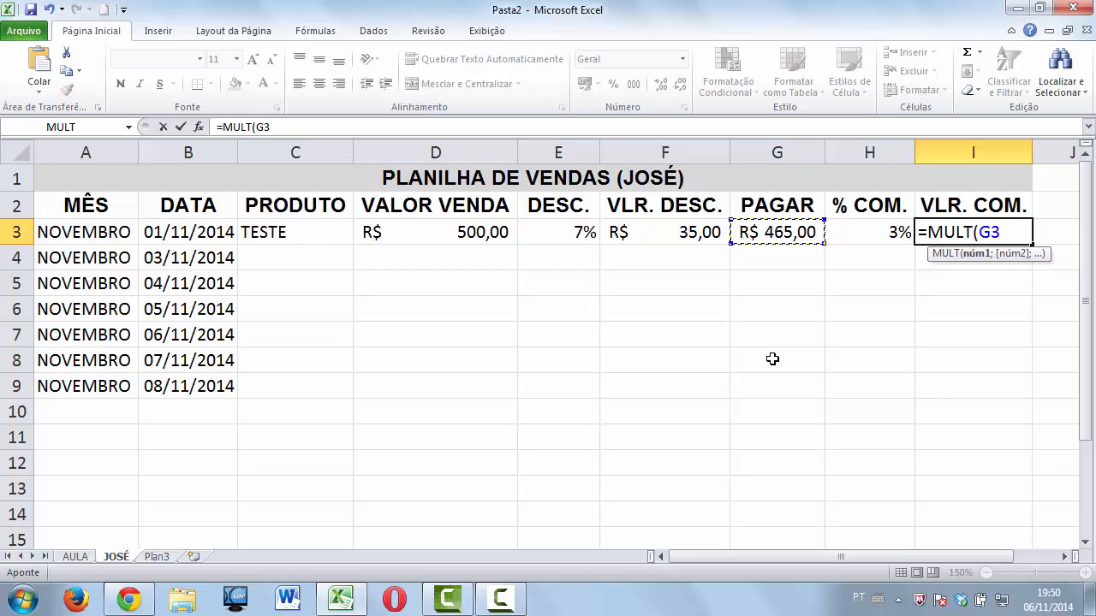
type(":")
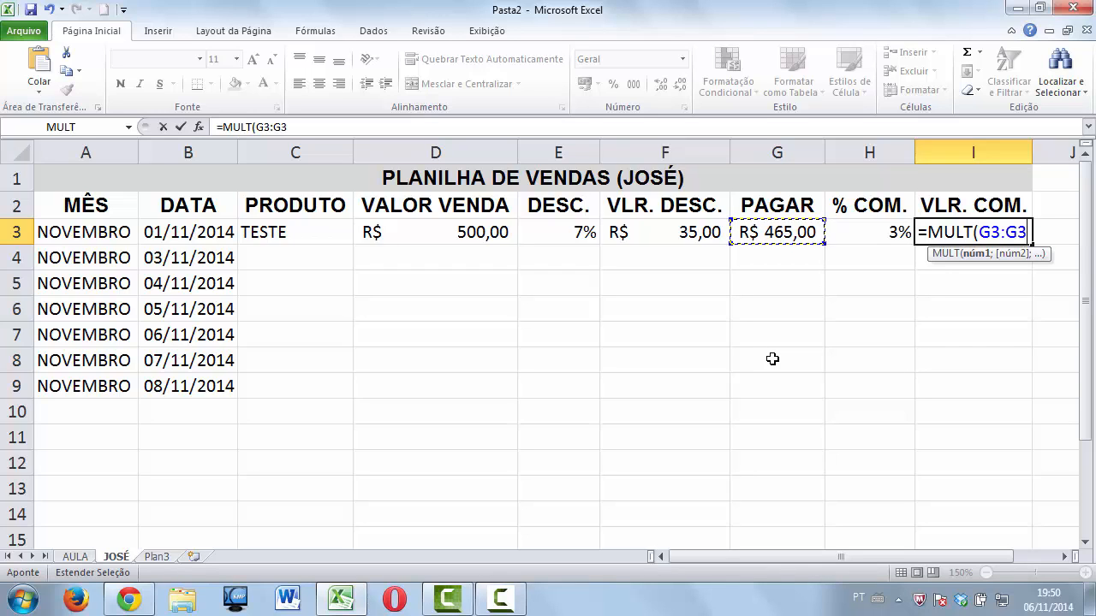
key("BackSpace")
key("BackSpace")
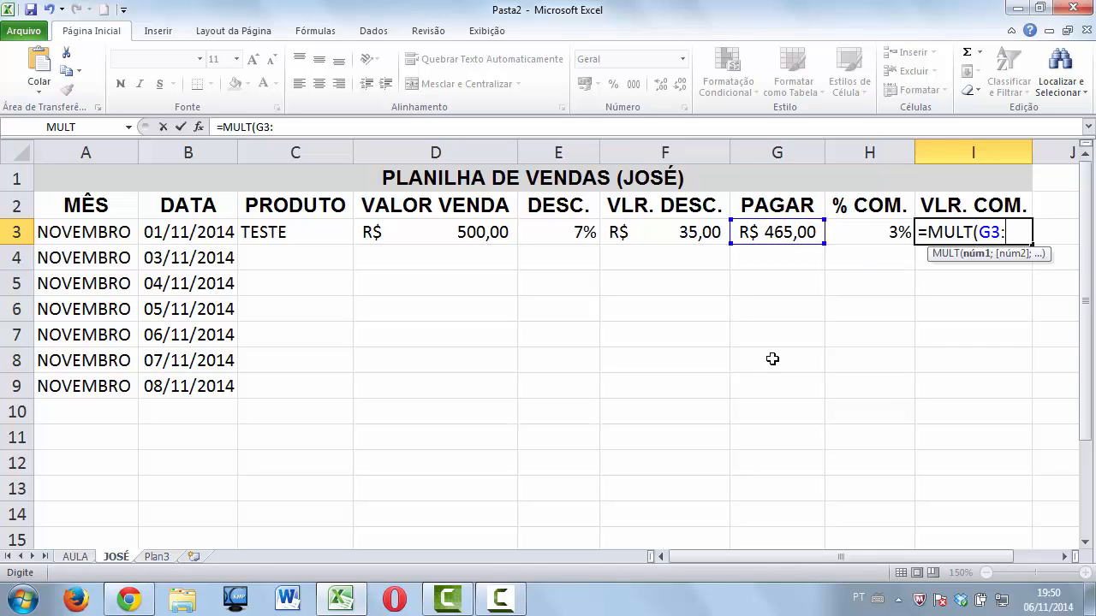
left_click(877, 231)
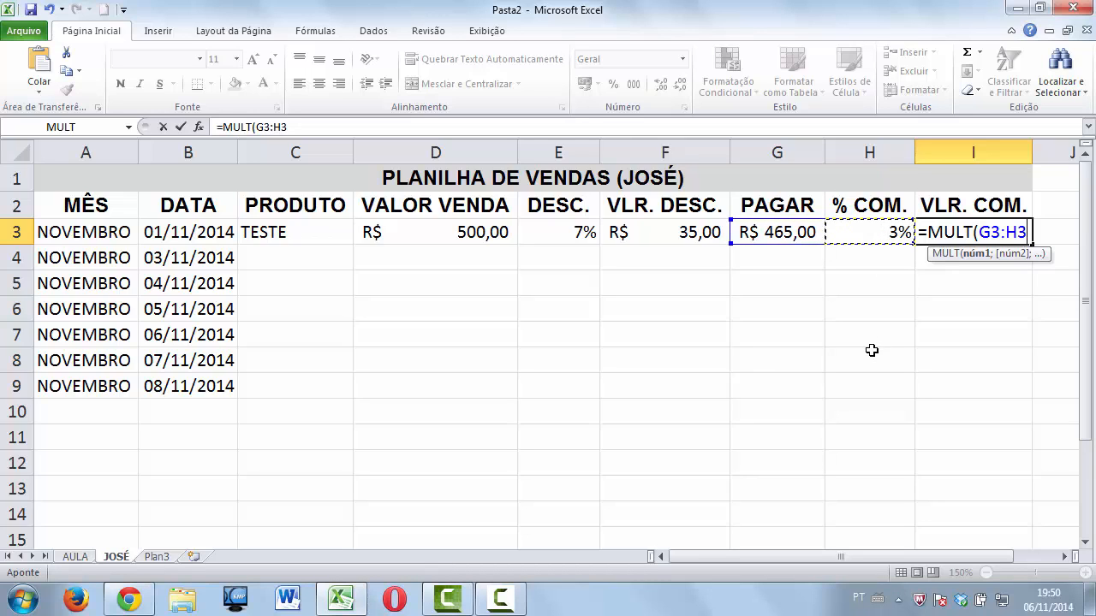
type(")")
key("Return")
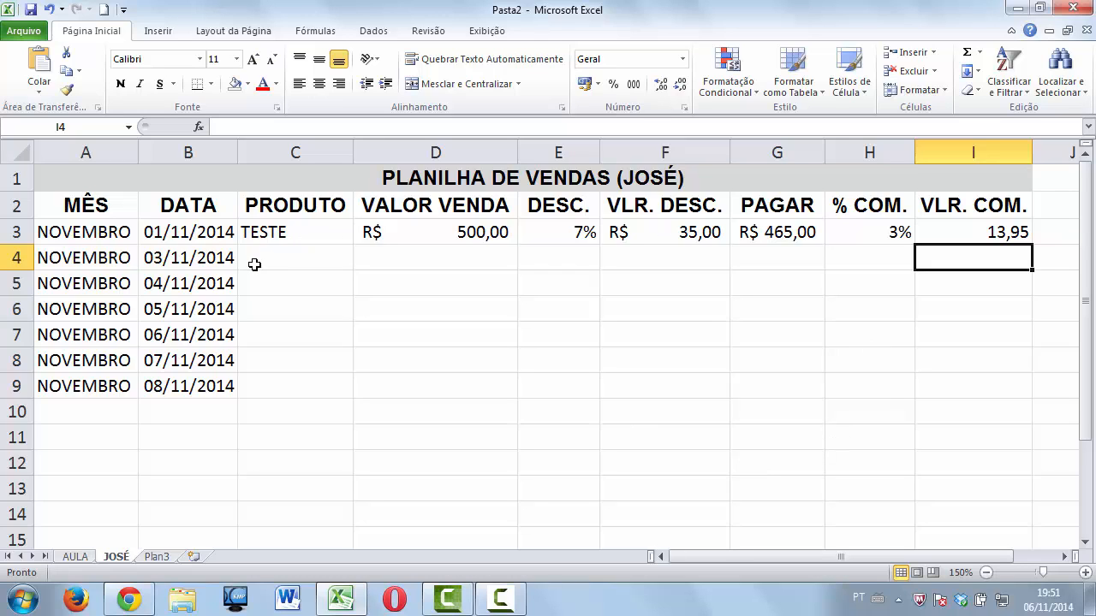
Insert a blank row at row 4 below the TESTE sale.
left_click(172, 256)
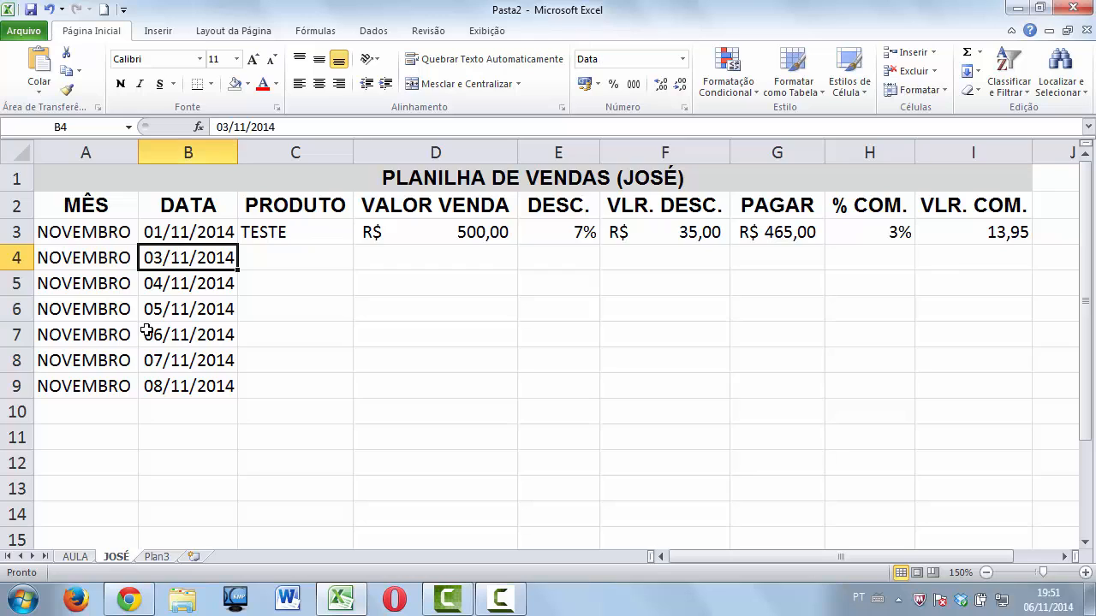
left_click(15, 257)
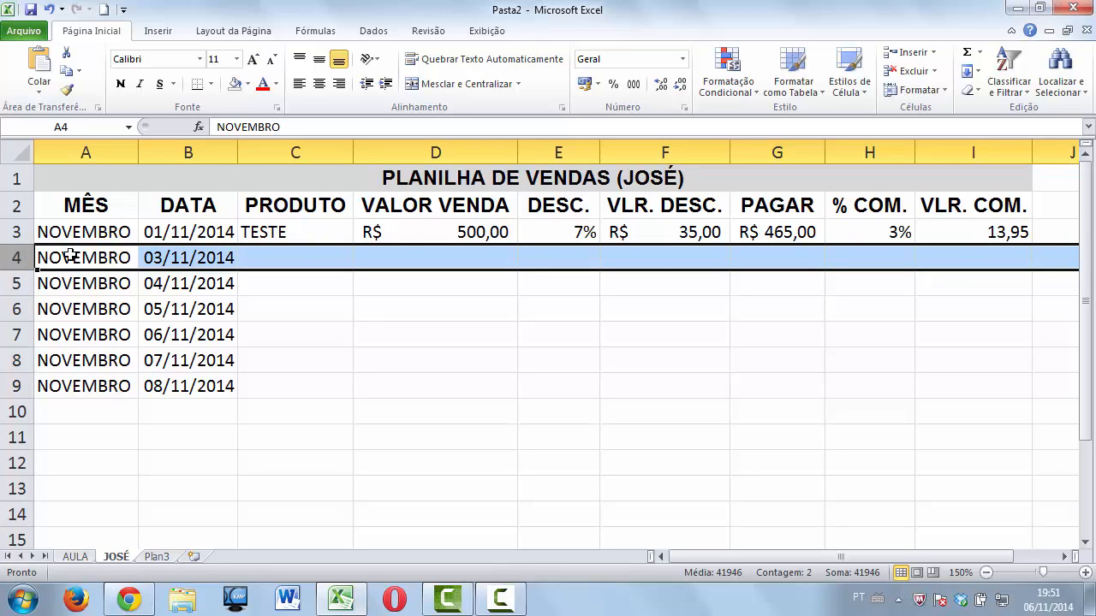
right_click(31, 258)
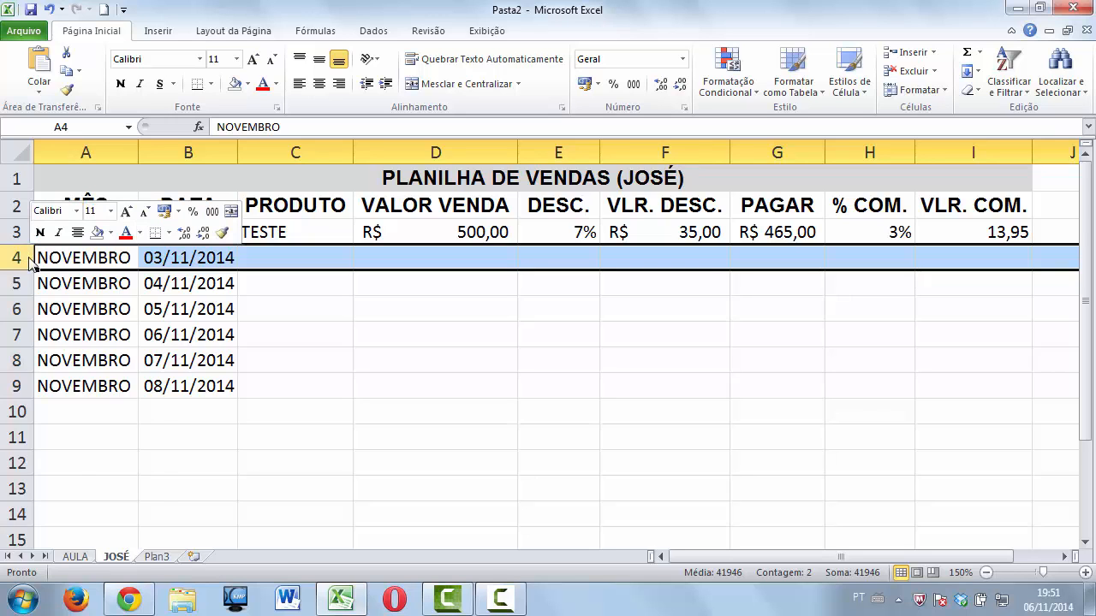
left_click(86, 371)
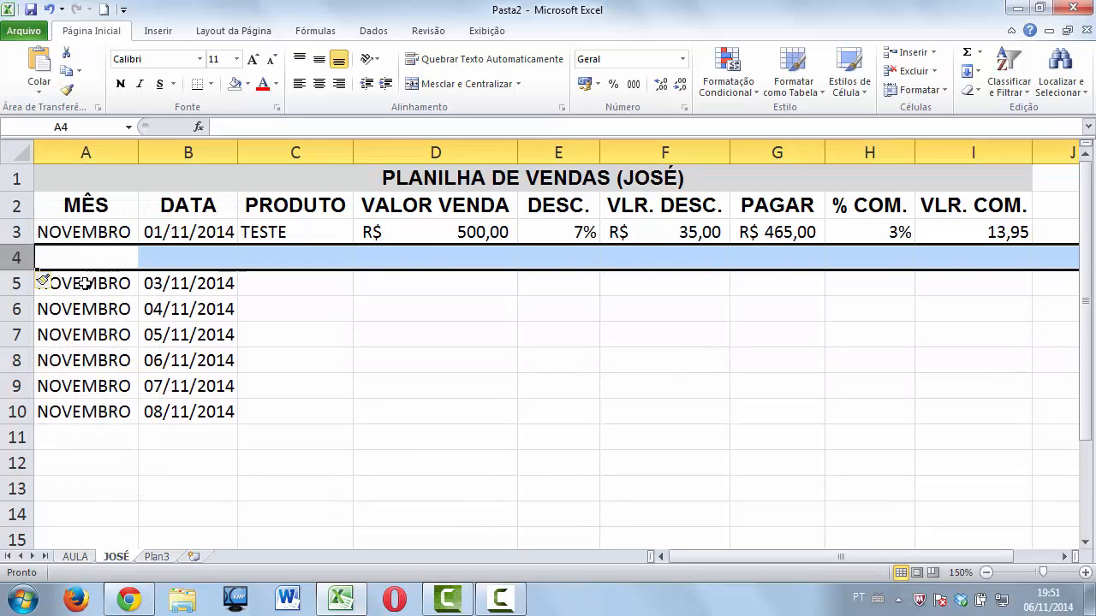
Fill NOVEMBRO and the date 01/11/2014 down from A3:B3 into row 4.
left_click(112, 231)
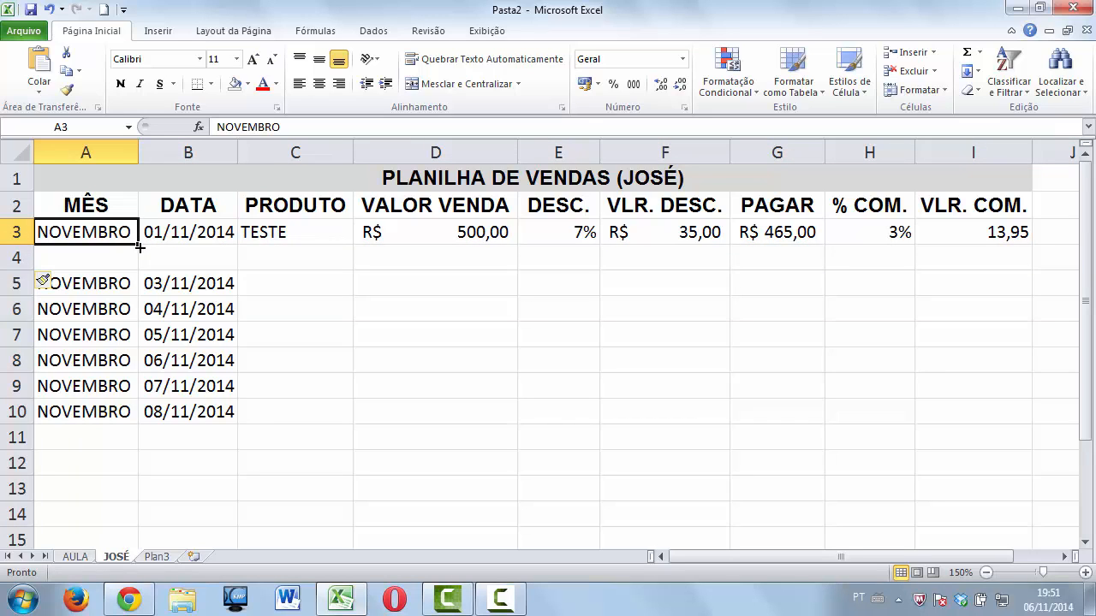
left_click_drag(139, 247, 140, 258)
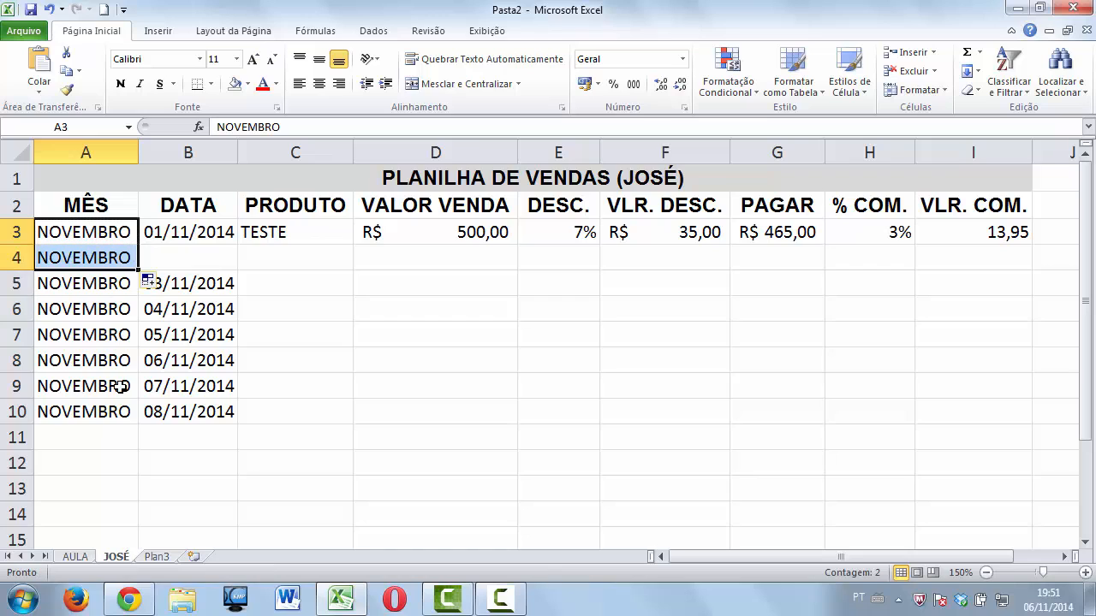
left_click(183, 240)
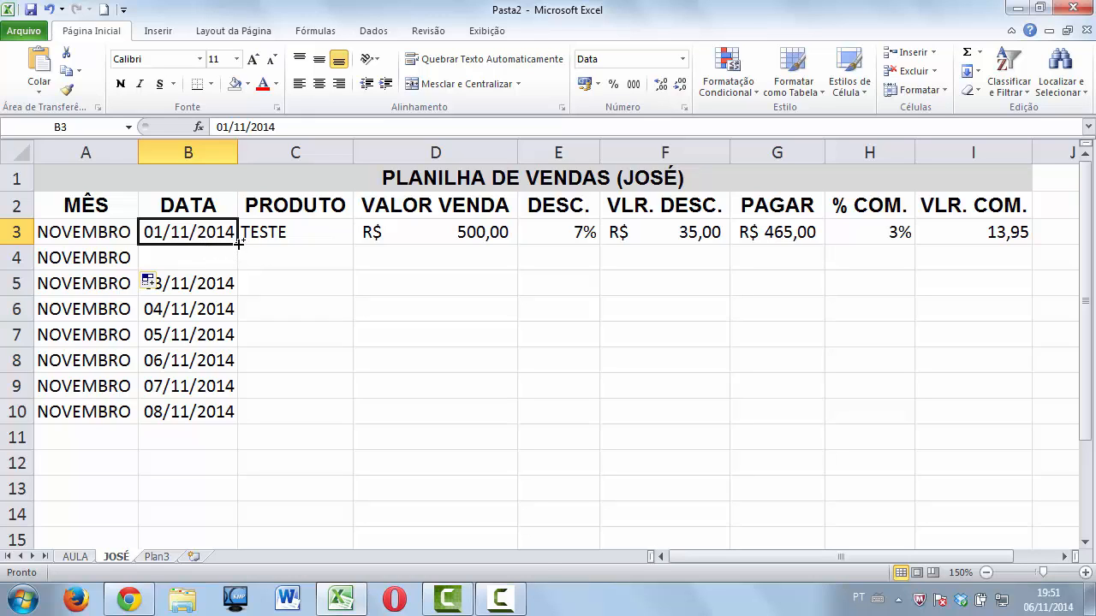
left_click_drag(241, 247, 234, 266)
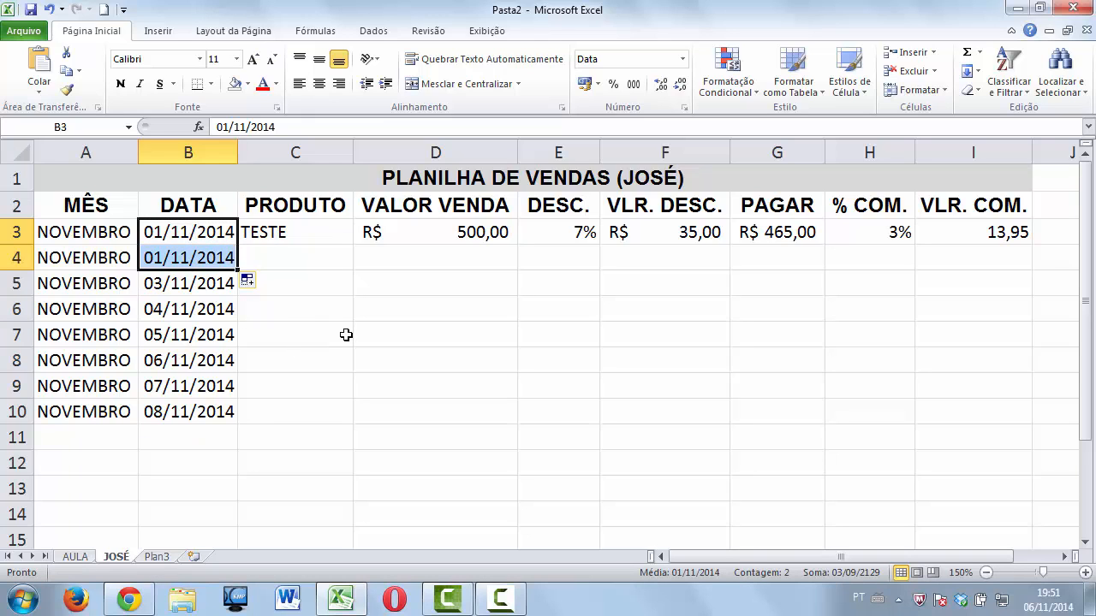
Enter the product OUTRO TESTE with a sale value of 300 in row 4.
left_click(294, 263)
type("O")
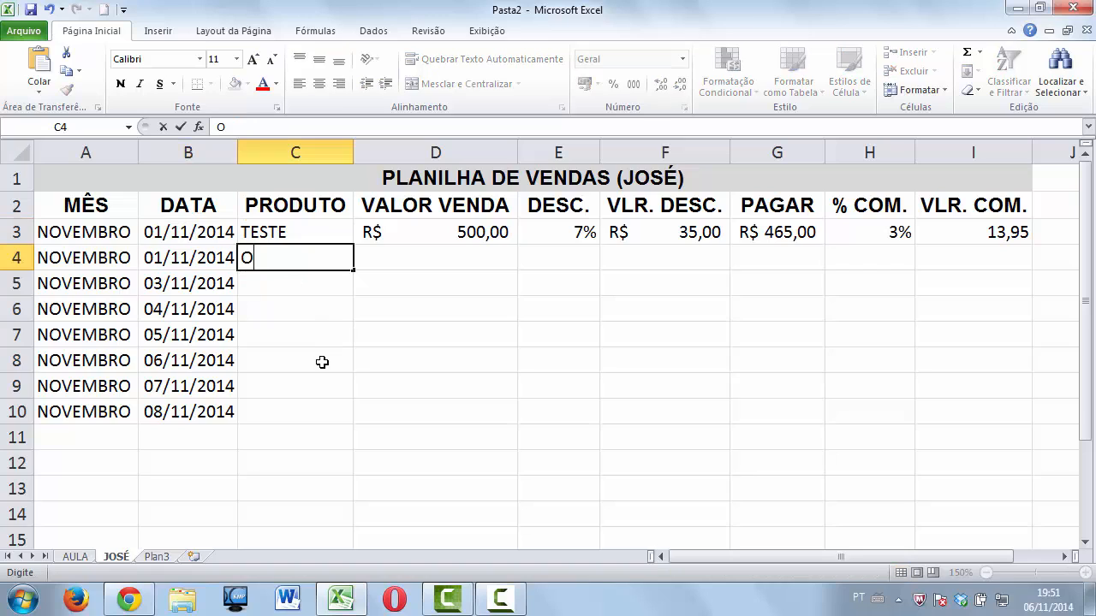
type("UTRO TESTE")
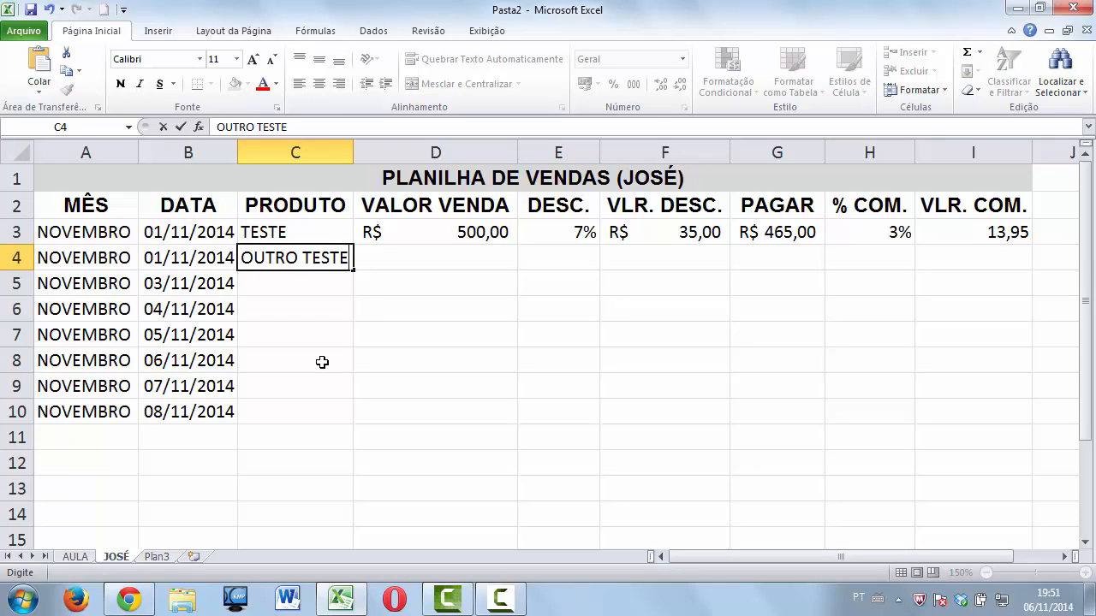
key("Tab")
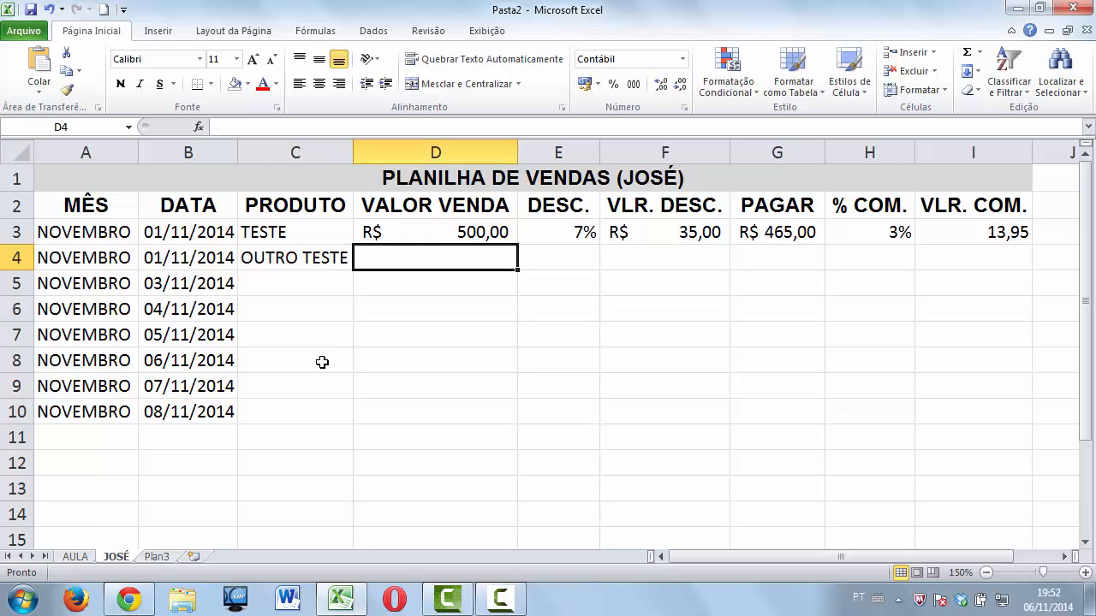
type("300")
key("Return")
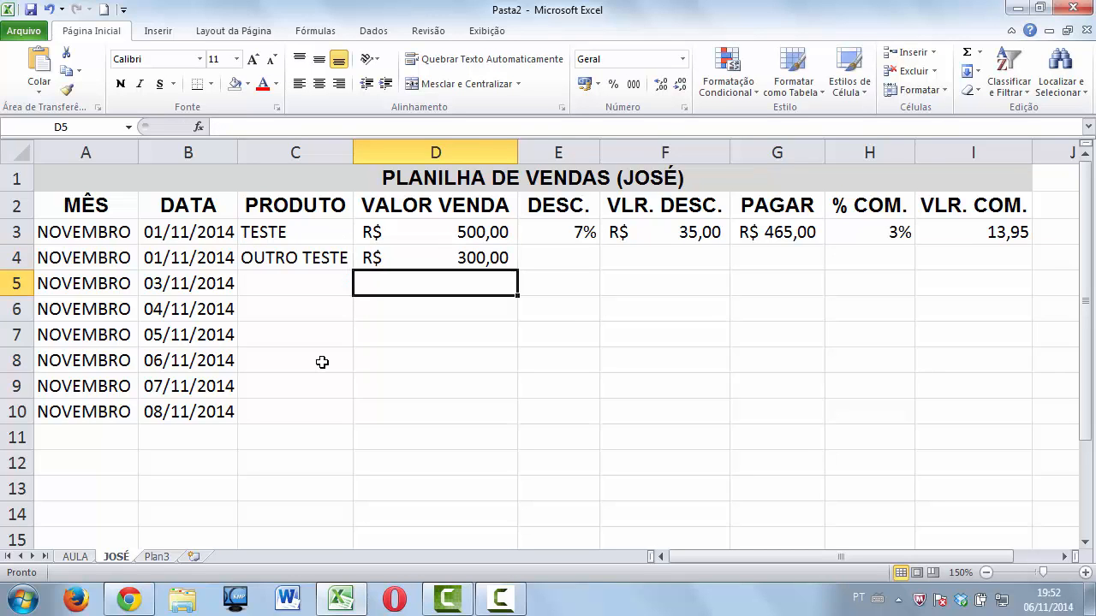
Enter a 7% discount for OUTRO TESTE in E4.
key("Up")
key("Right")
type("7")
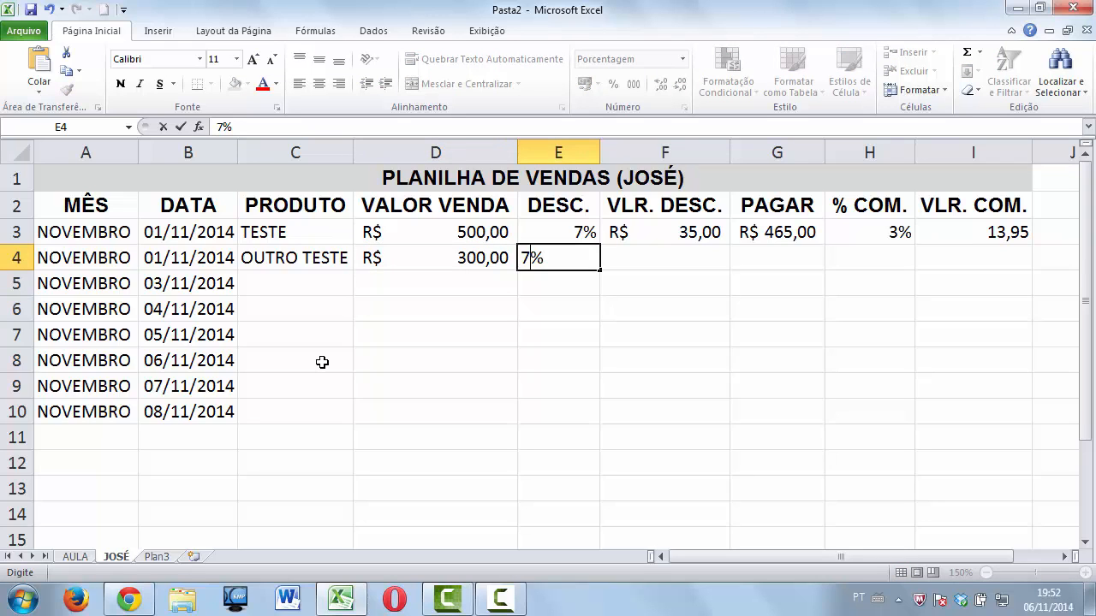
key("Right")
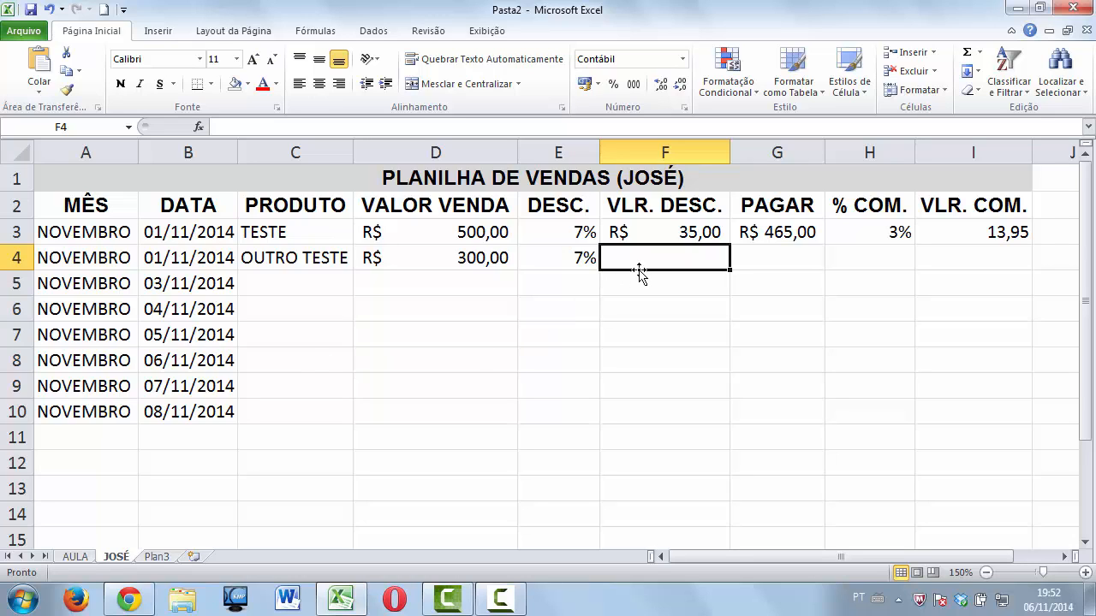
Copy the discount-value and amount-to-pay formulas from F3 and G3 down to row 4.
left_click(647, 231)
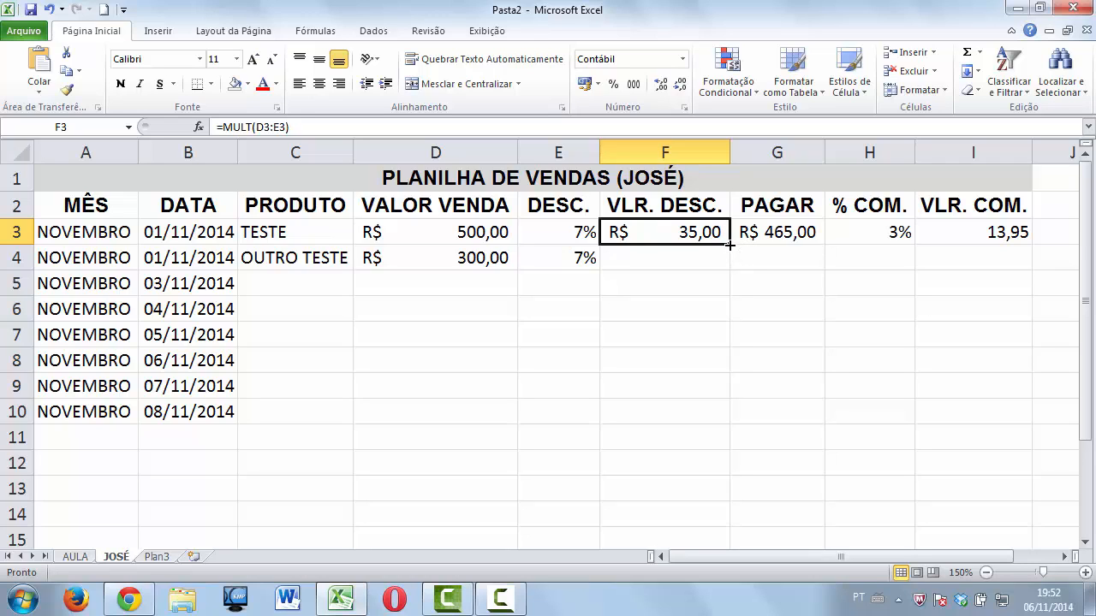
left_click_drag(729, 245, 728, 263)
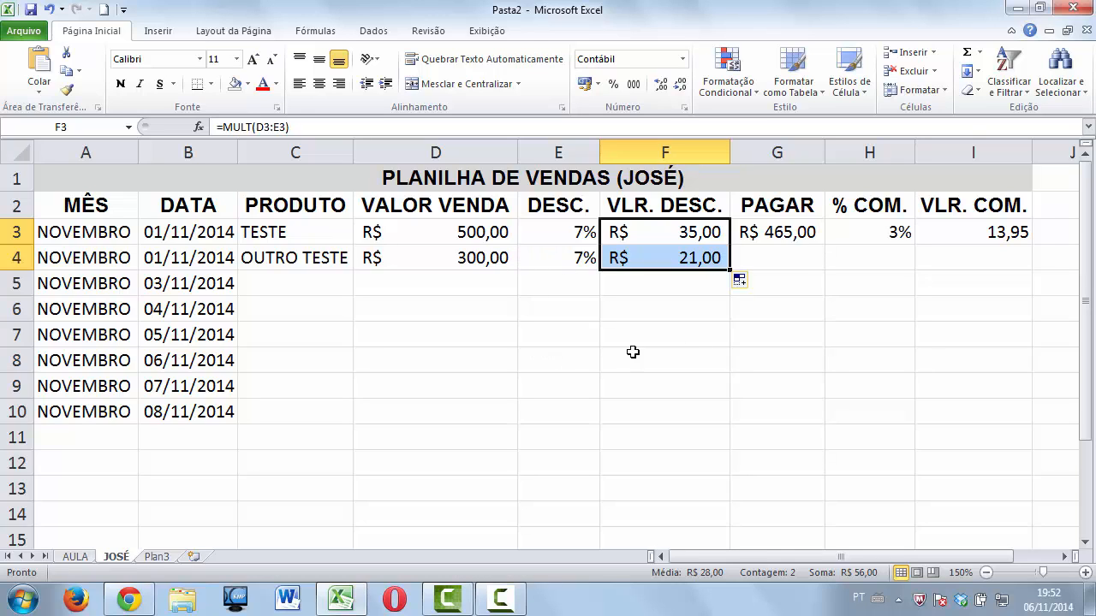
left_click(811, 239)
left_click_drag(823, 244, 831, 270)
Give row 4 a 3% commission in H4 and copy the commission formula into I4.
left_click(890, 237)
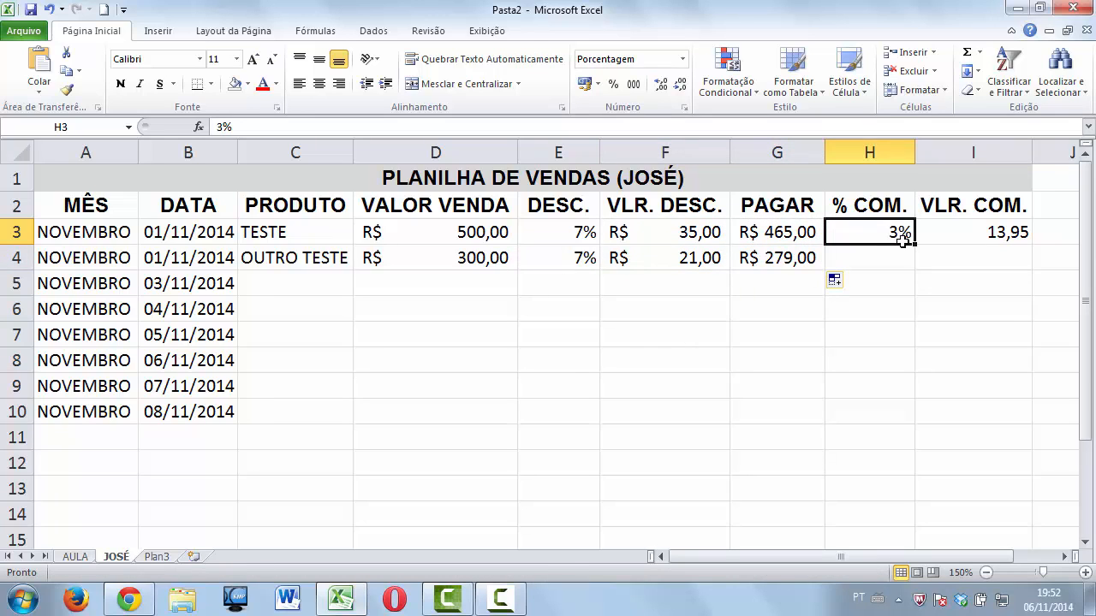
left_click(898, 255)
type("3")
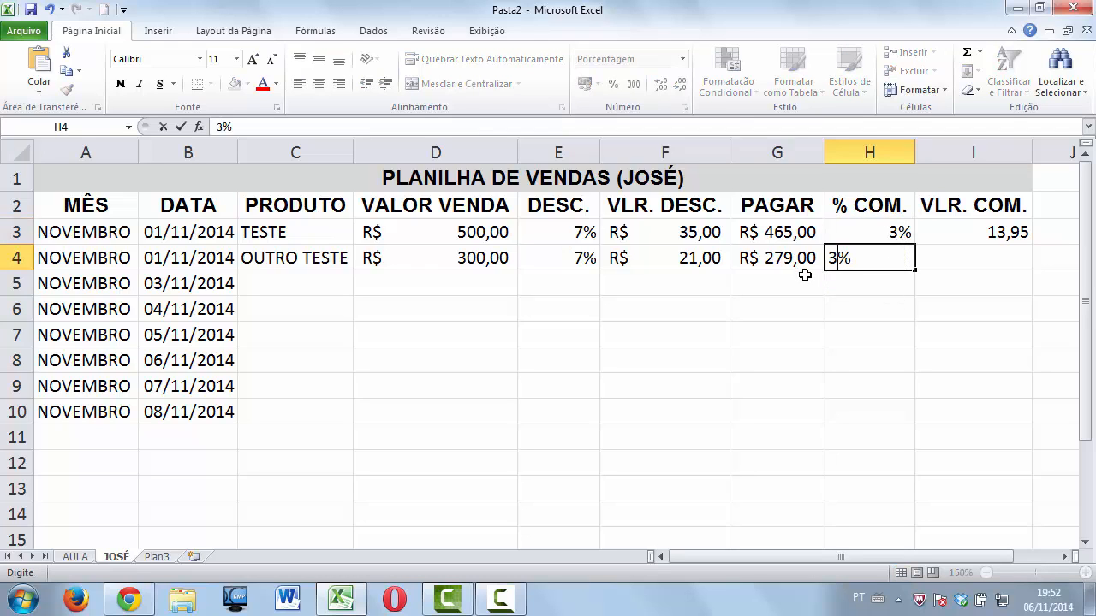
key("Tab")
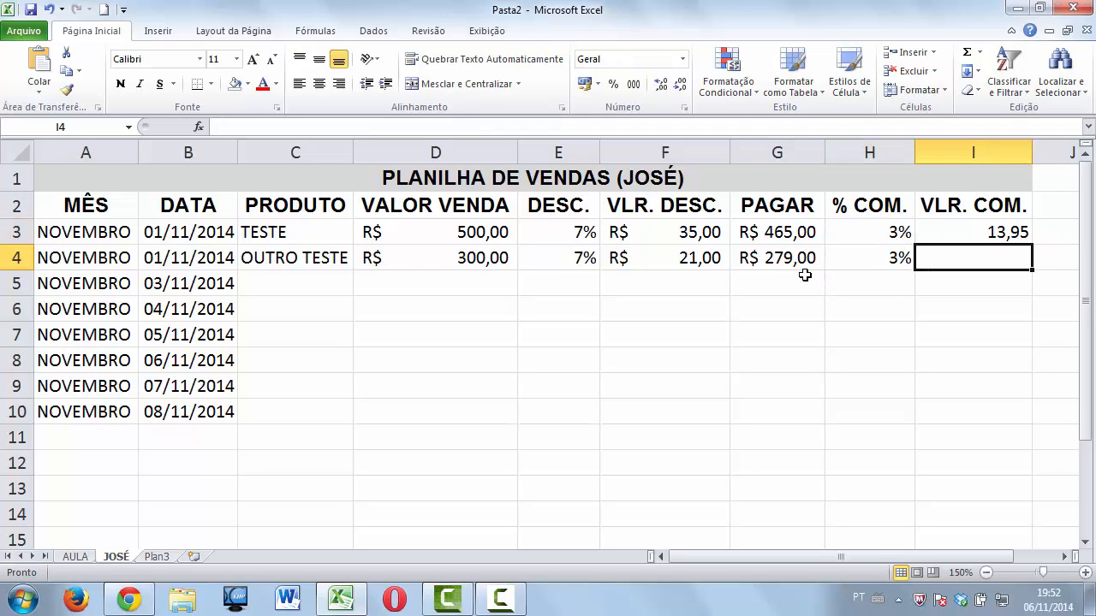
left_click(1017, 230)
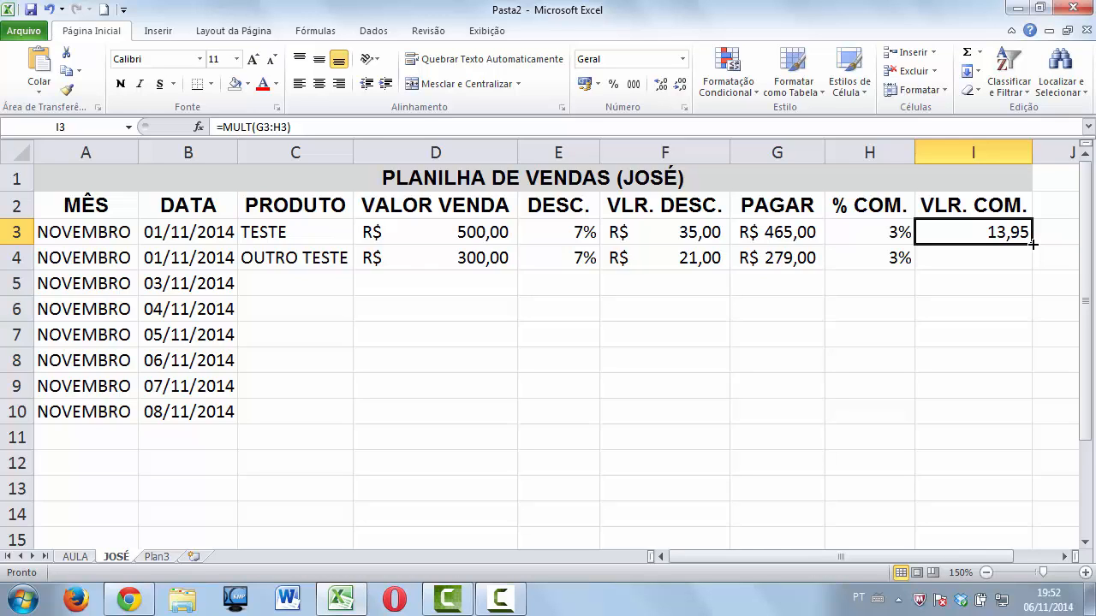
left_click_drag(1032, 243, 1032, 265)
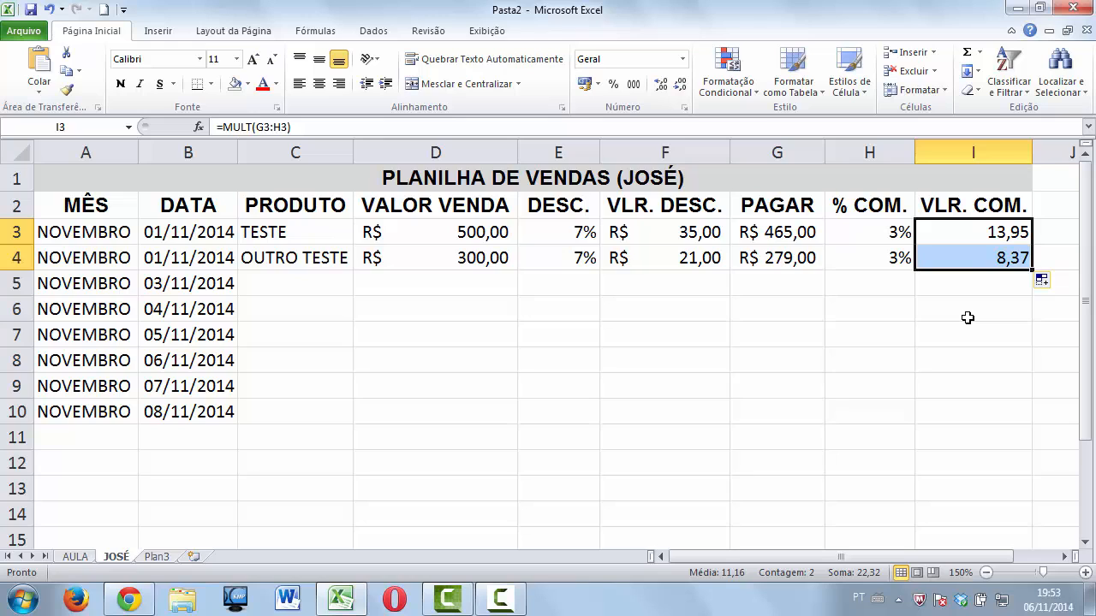
Start row 5 with the product name TESTE in C5.
left_click(309, 284)
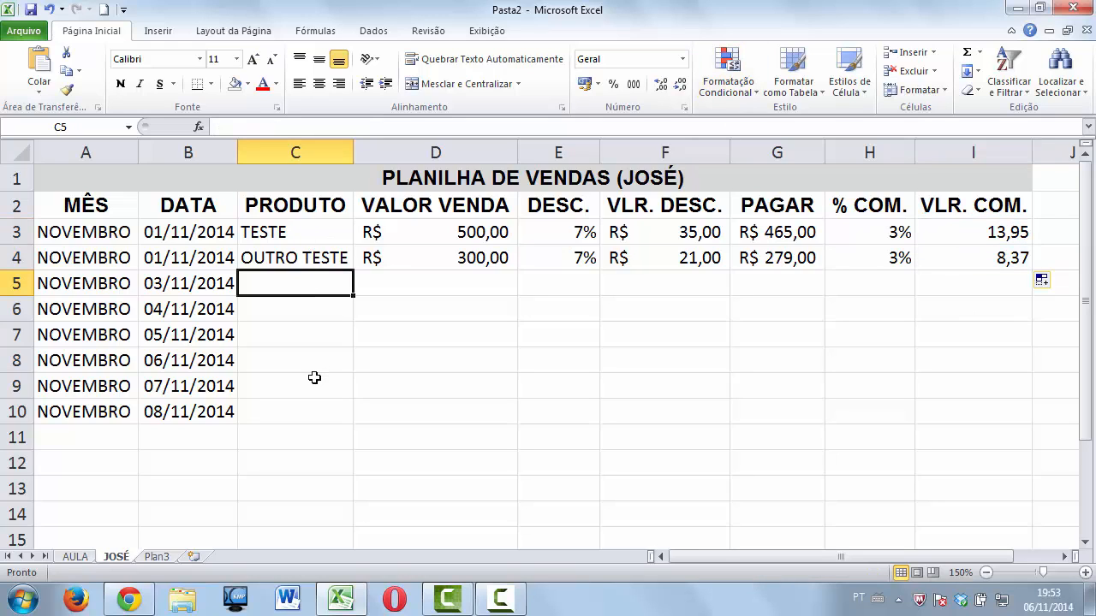
type("TESTE")
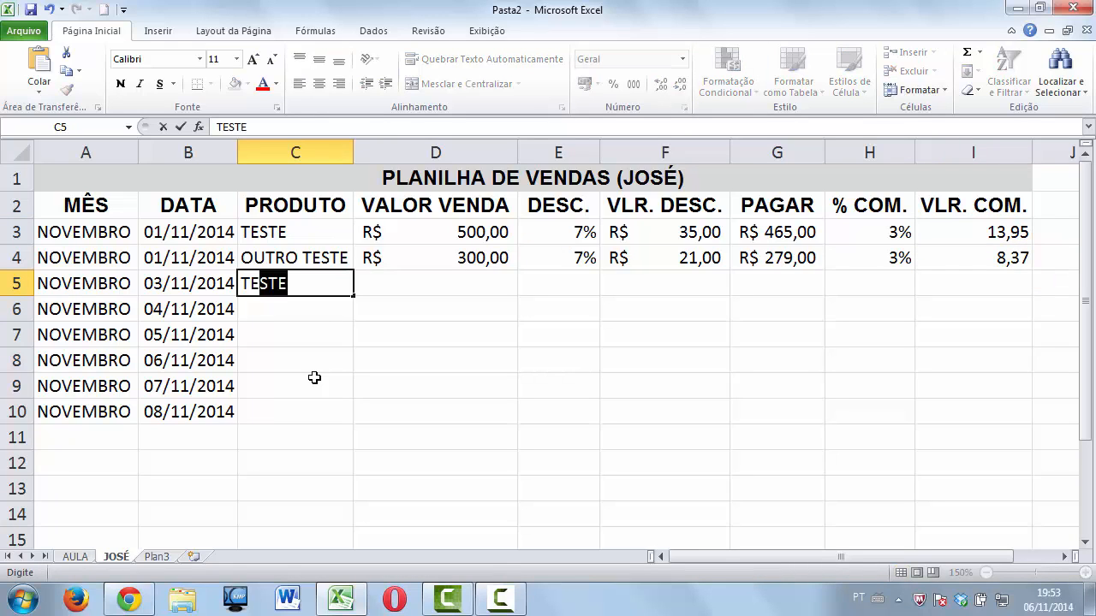
key("Tab")
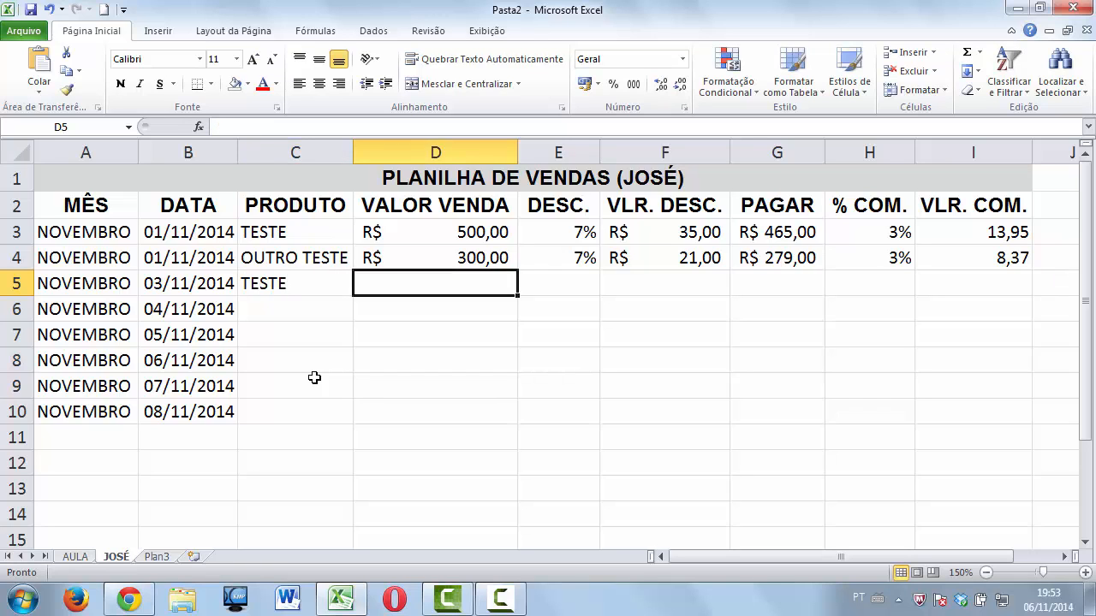
Enter a sale value of 500 and a discount of 7 for TESTE in row 5.
type("500")
key("Tab")
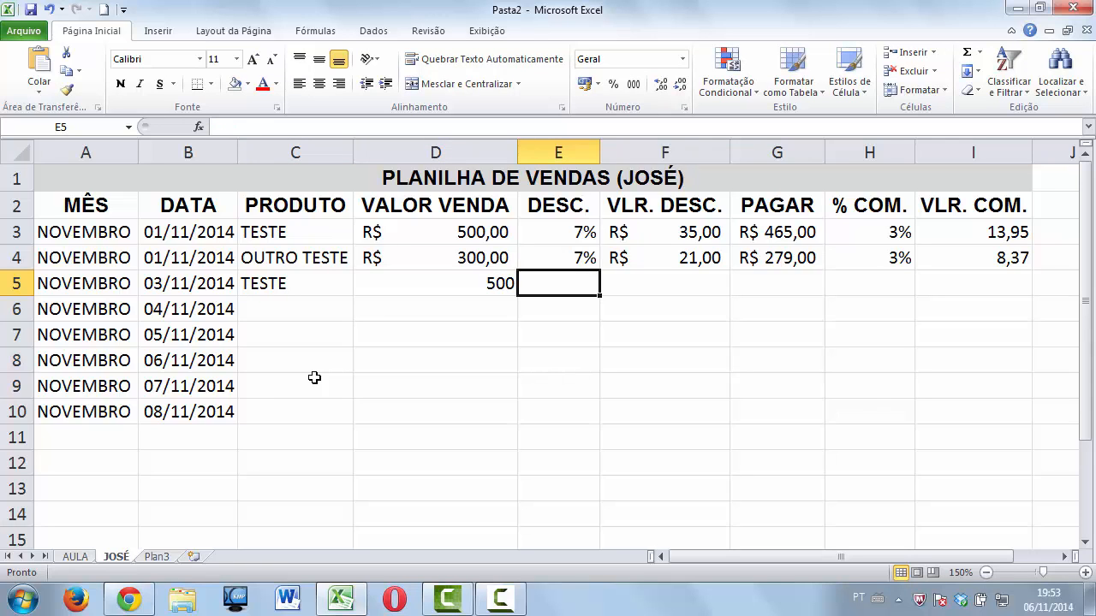
type("7")
key("Tab")
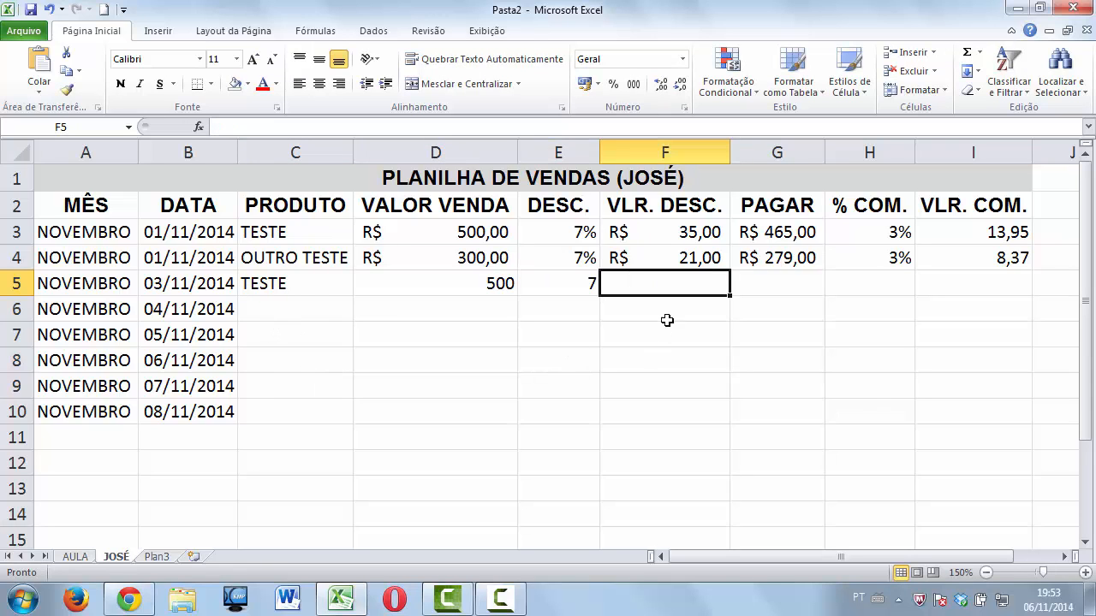
Copy D4's currency format into D5 and re-enter the sale as R$ 500,00.
left_click(689, 258)
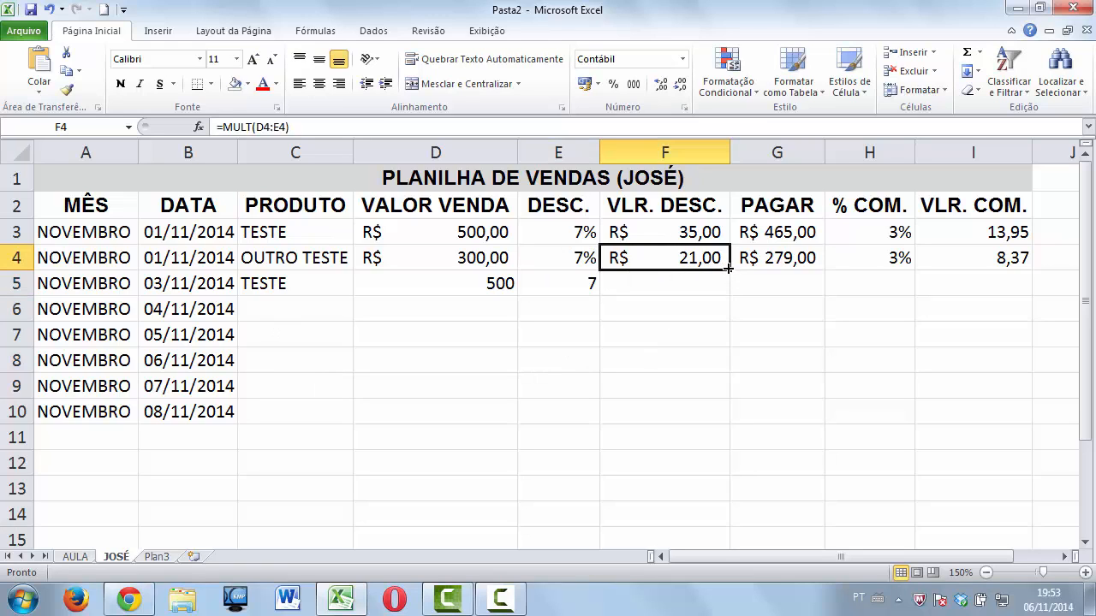
left_click(577, 256)
left_click(456, 285)
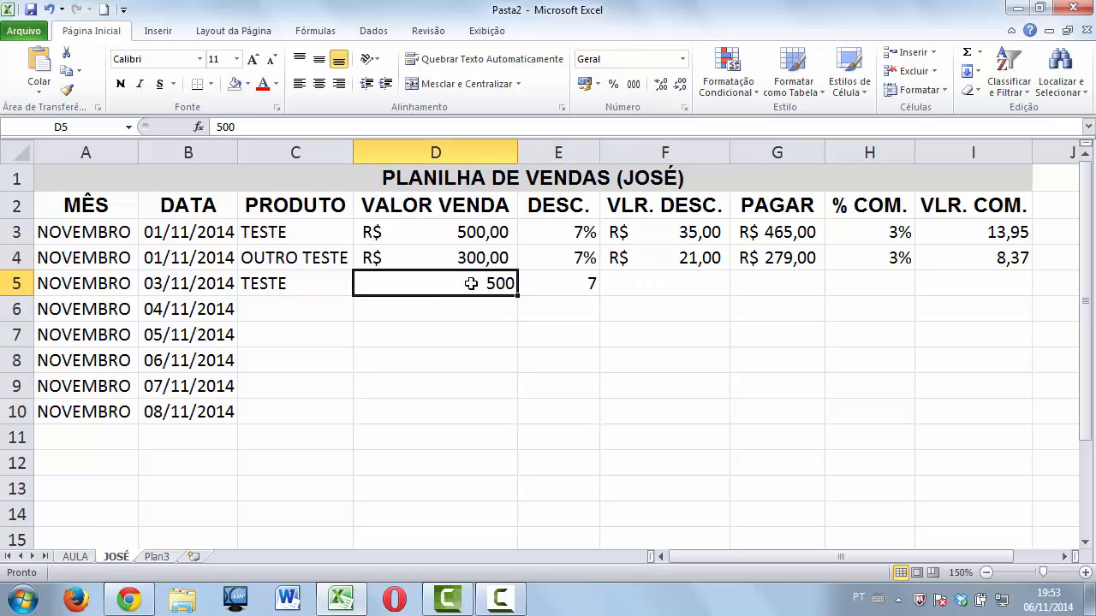
left_click(483, 255)
left_click_drag(517, 268, 518, 295)
left_click(486, 291)
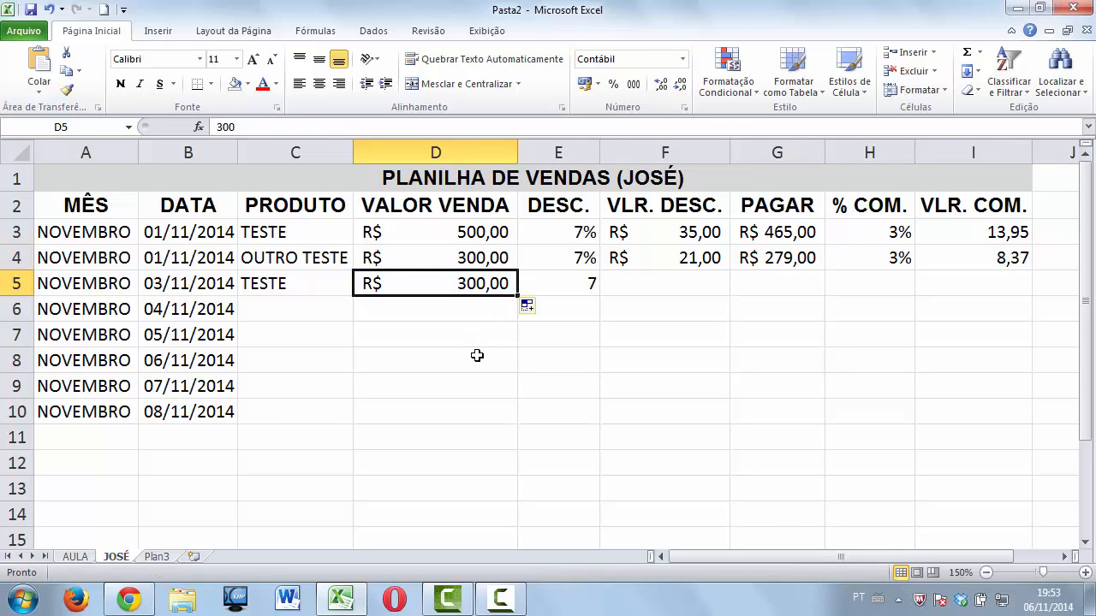
type("500")
key("Tab")
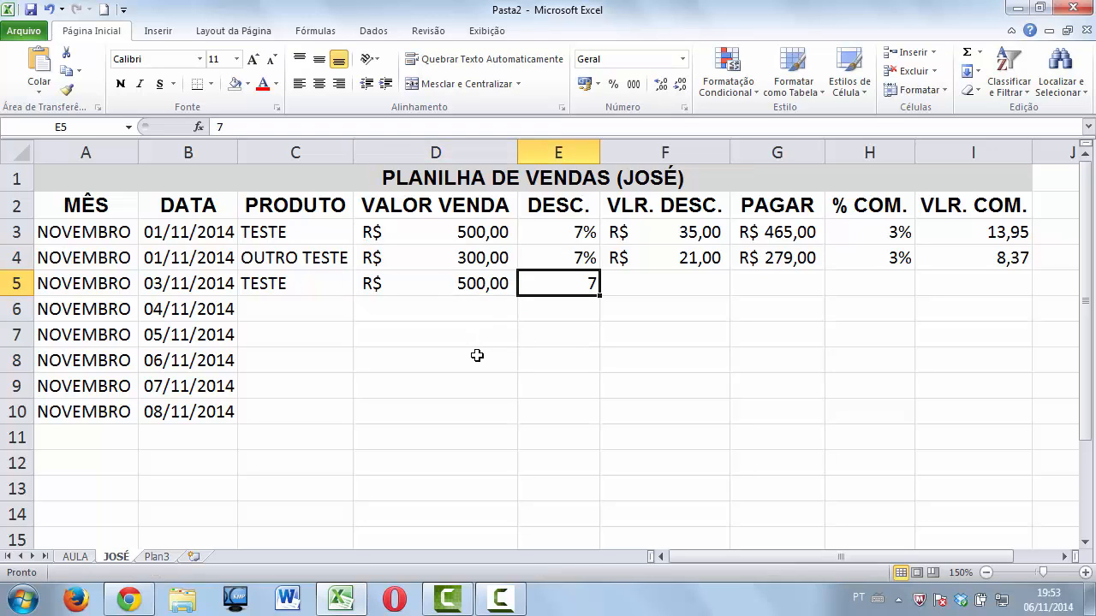
Fill E4:I4 down to row 5, giving 7%, R$ 35,00, R$ 465,00, 3% and 13,95.
left_click(544, 257)
left_click_drag(600, 270, 598, 285)
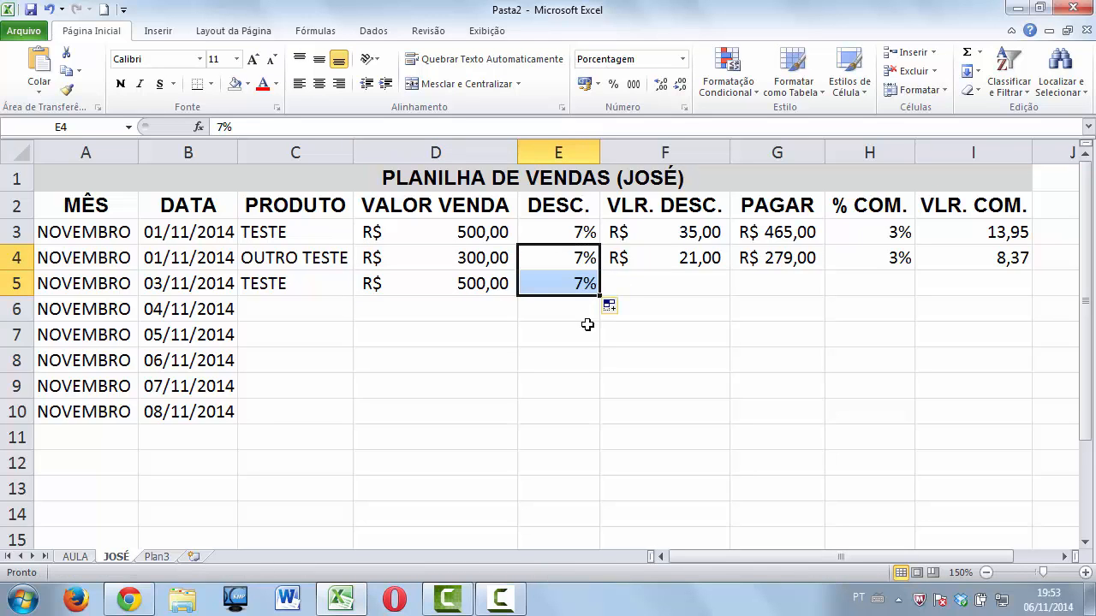
left_click(708, 258)
left_click_drag(728, 270, 735, 292)
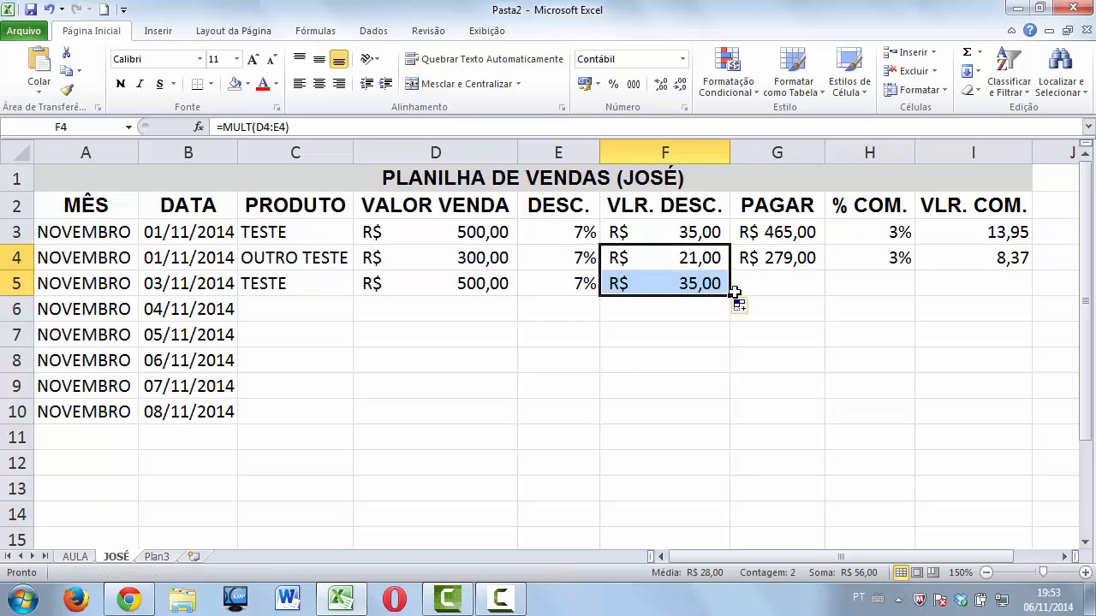
left_click(819, 262)
left_click_drag(825, 271, 832, 291)
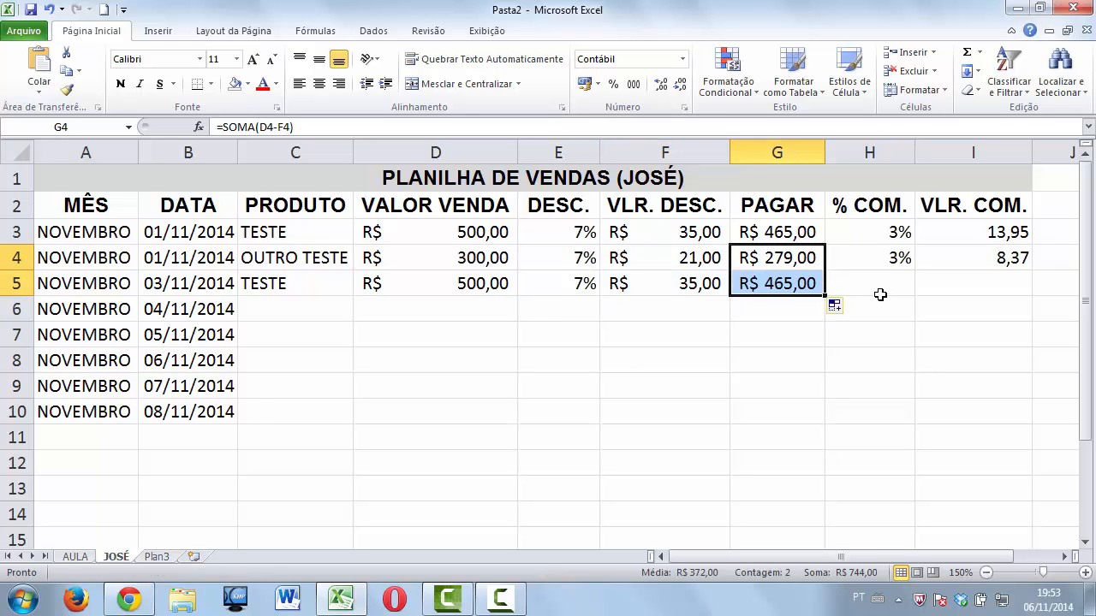
left_click(887, 267)
left_click_drag(914, 270, 918, 292)
left_click(1006, 261)
left_click_drag(1031, 270, 1030, 297)
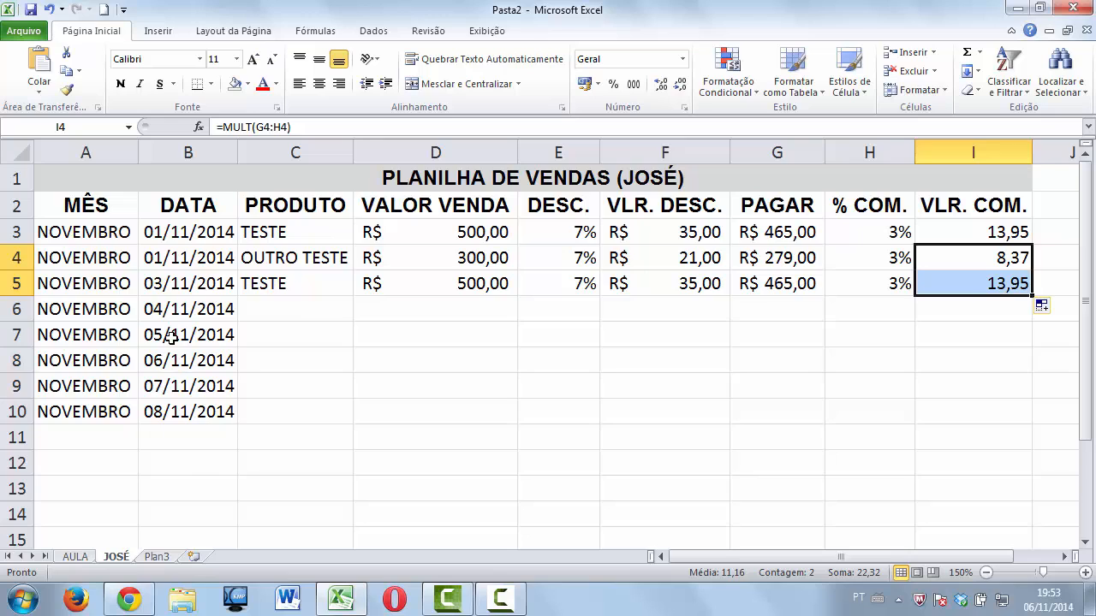
Add a bold, right-aligned, size 12 TOTAL label with light grey fill in H11.
left_click(863, 441)
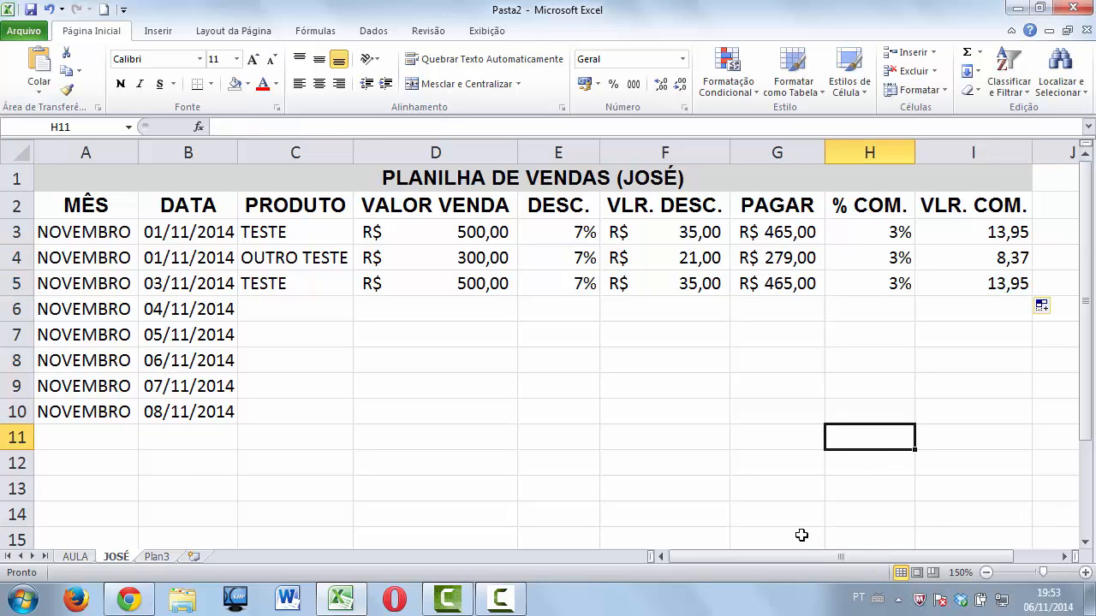
type("TOTAL")
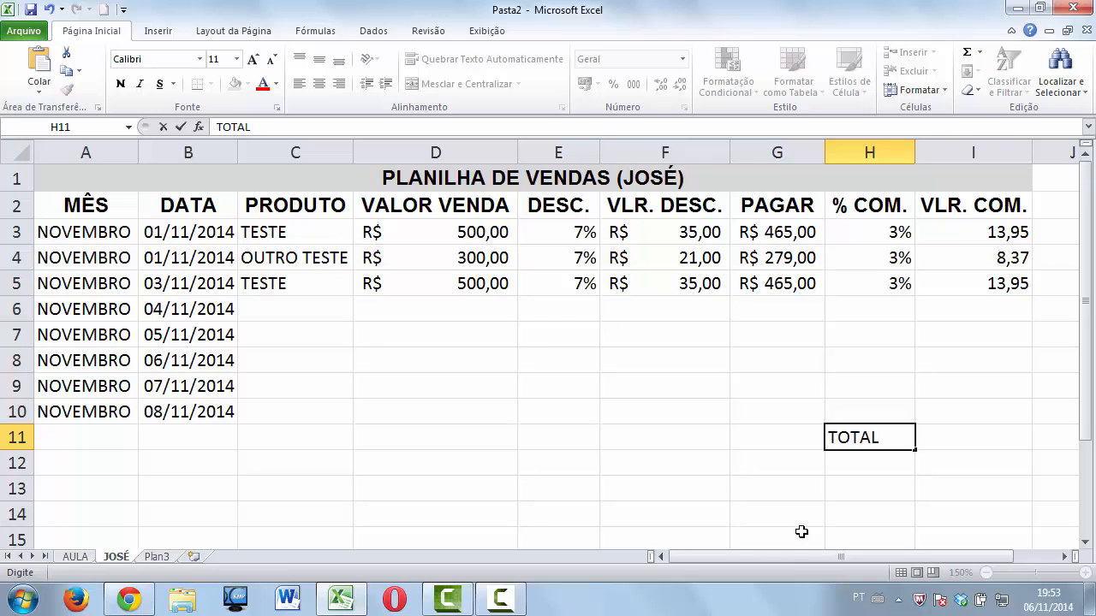
left_click(859, 469)
left_click(863, 442)
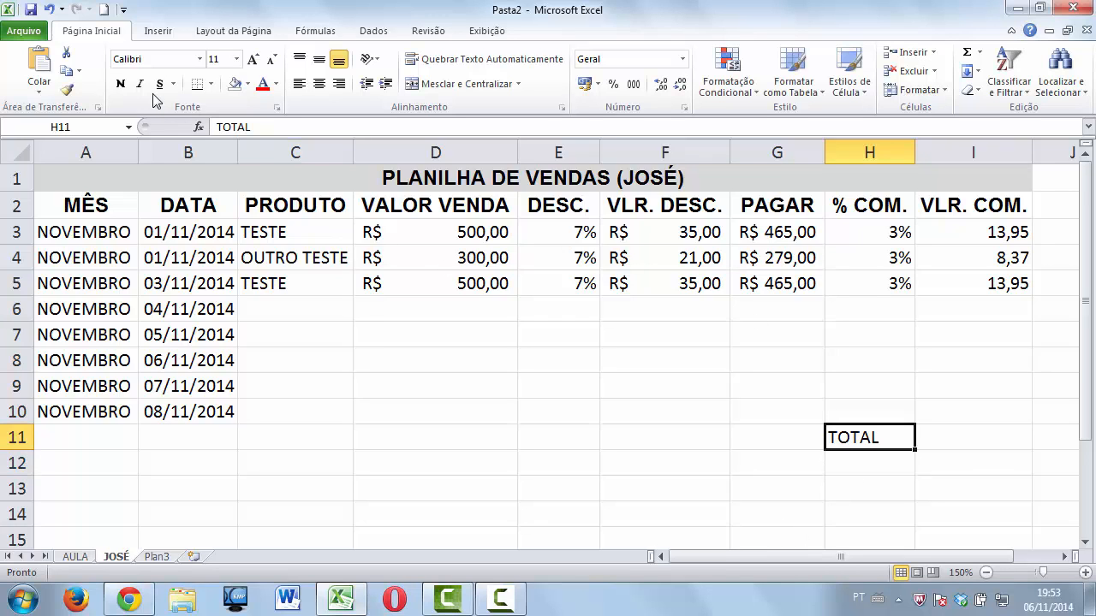
left_click(120, 83)
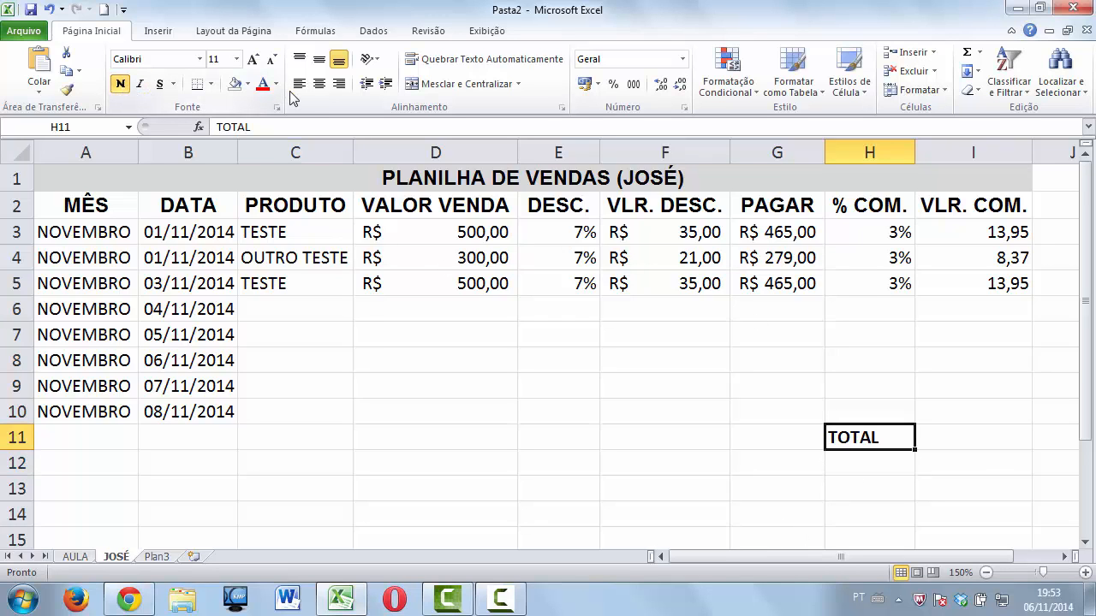
left_click(339, 86)
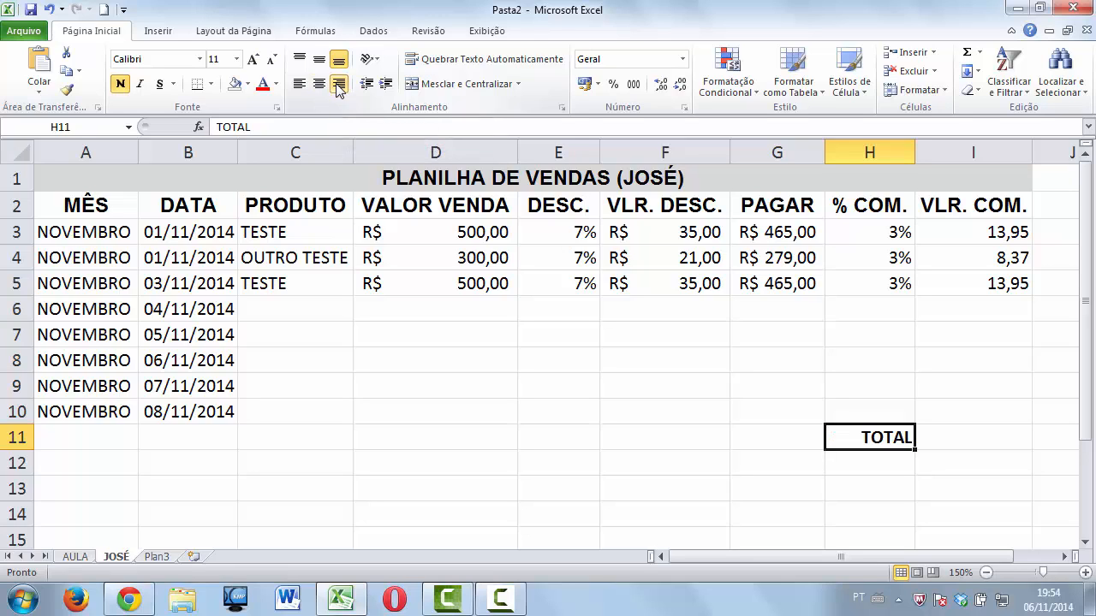
left_click(253, 60)
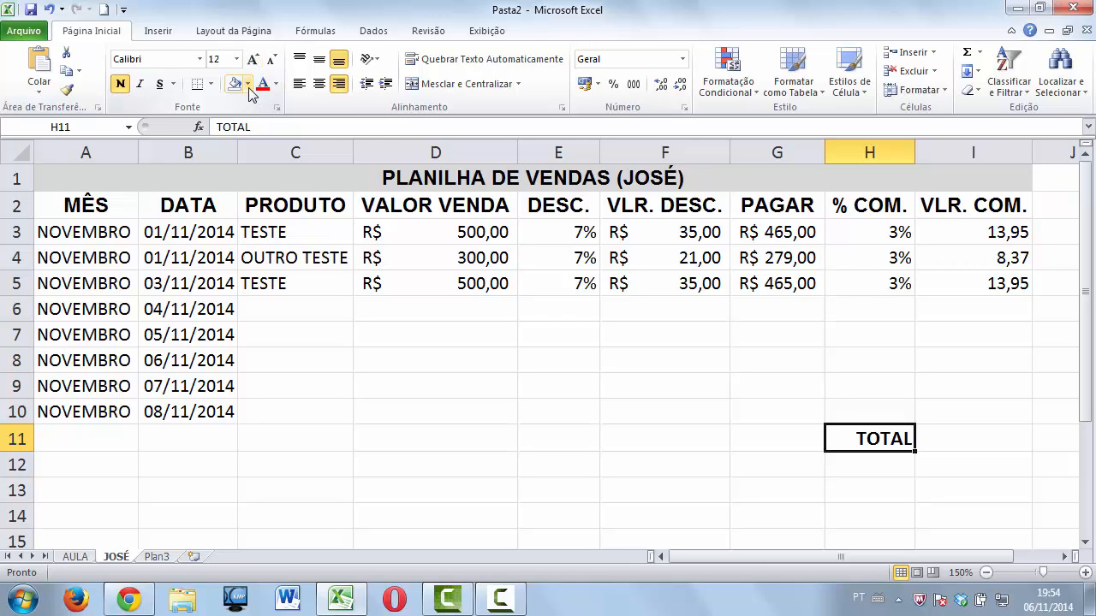
left_click(248, 84)
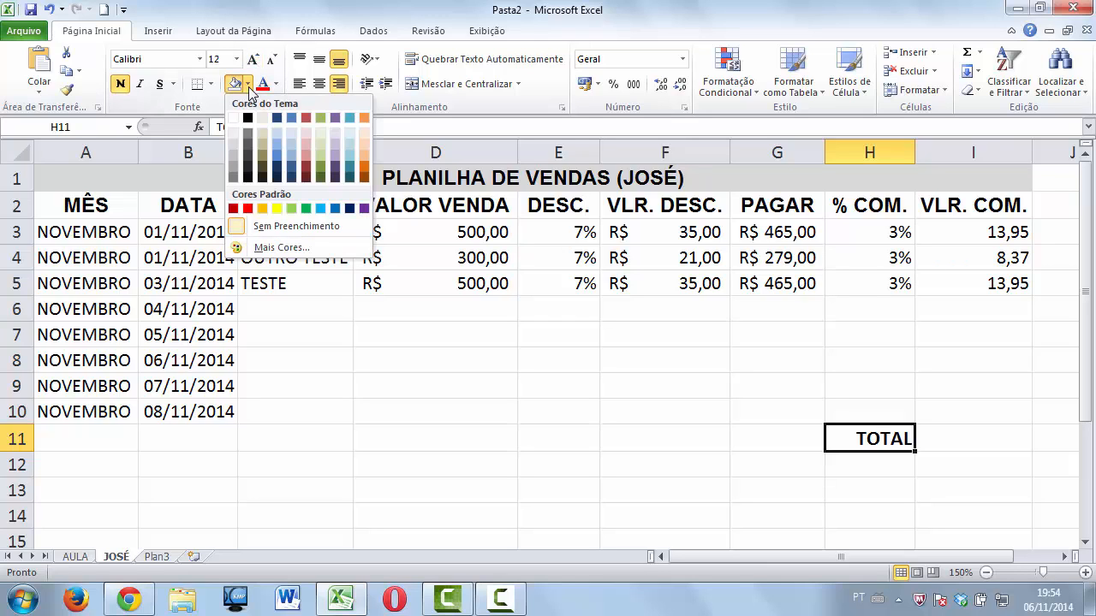
left_click(236, 145)
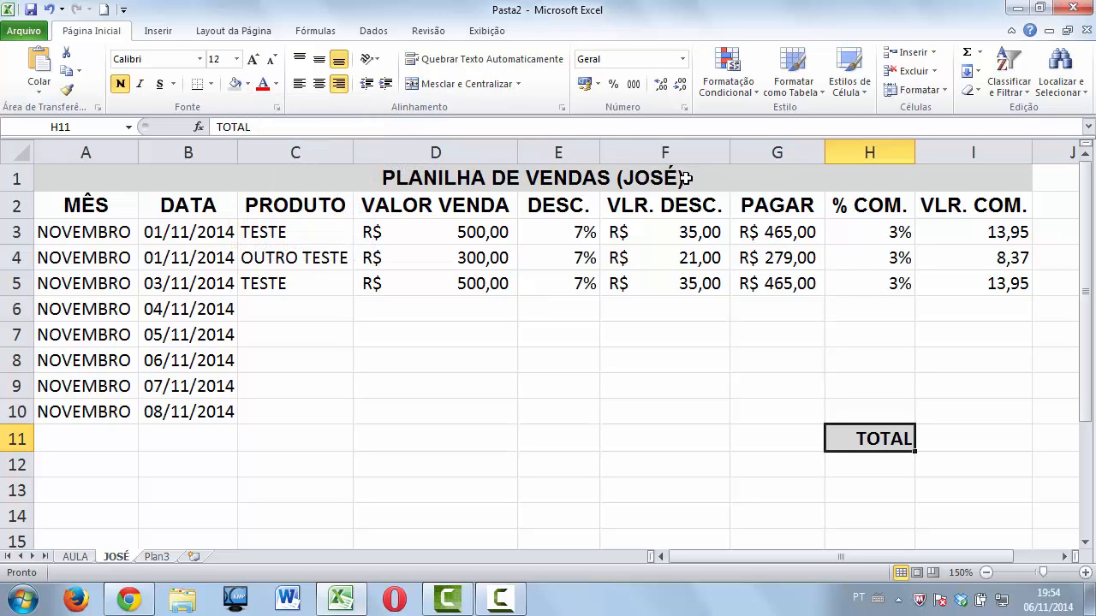
AutoSum the VLR. COM. column into I11 as =SOMA(I3:I10), giving 36,27.
left_click(939, 430)
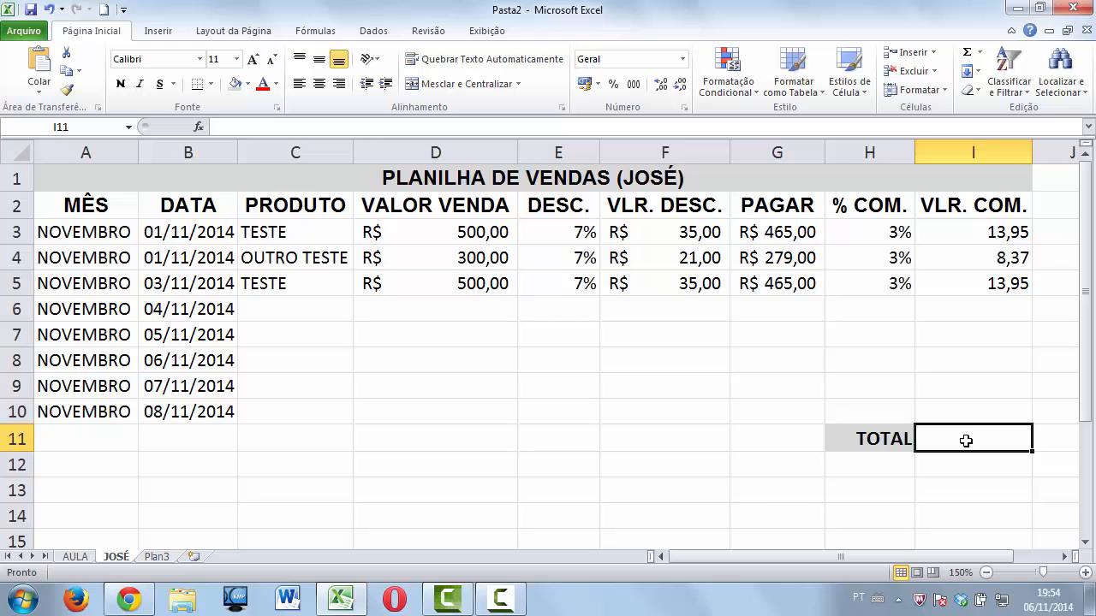
left_click(1006, 230)
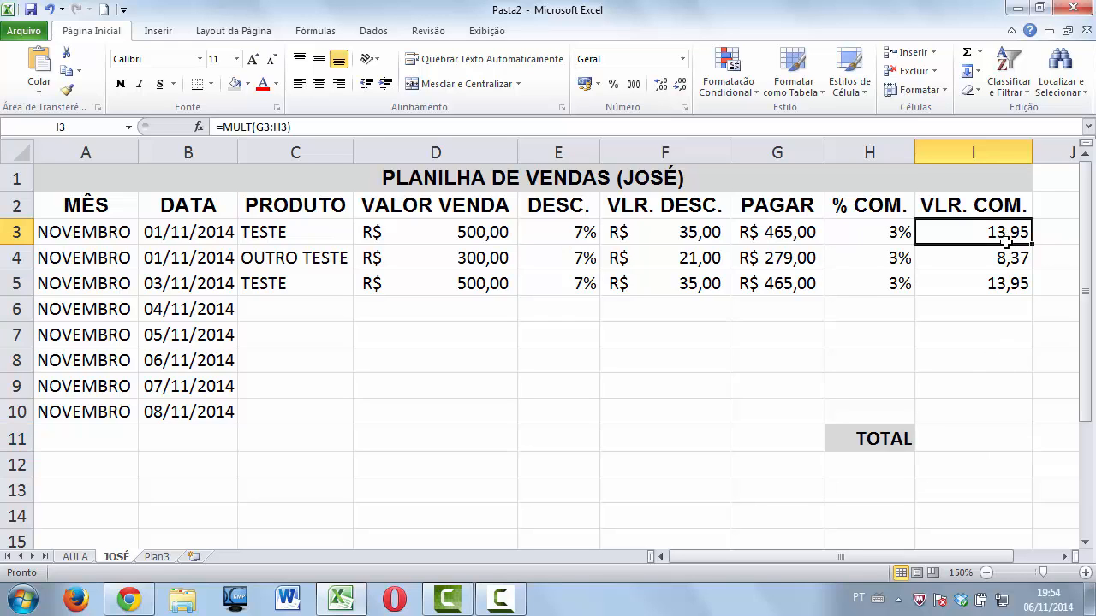
left_click_drag(1006, 242, 996, 426)
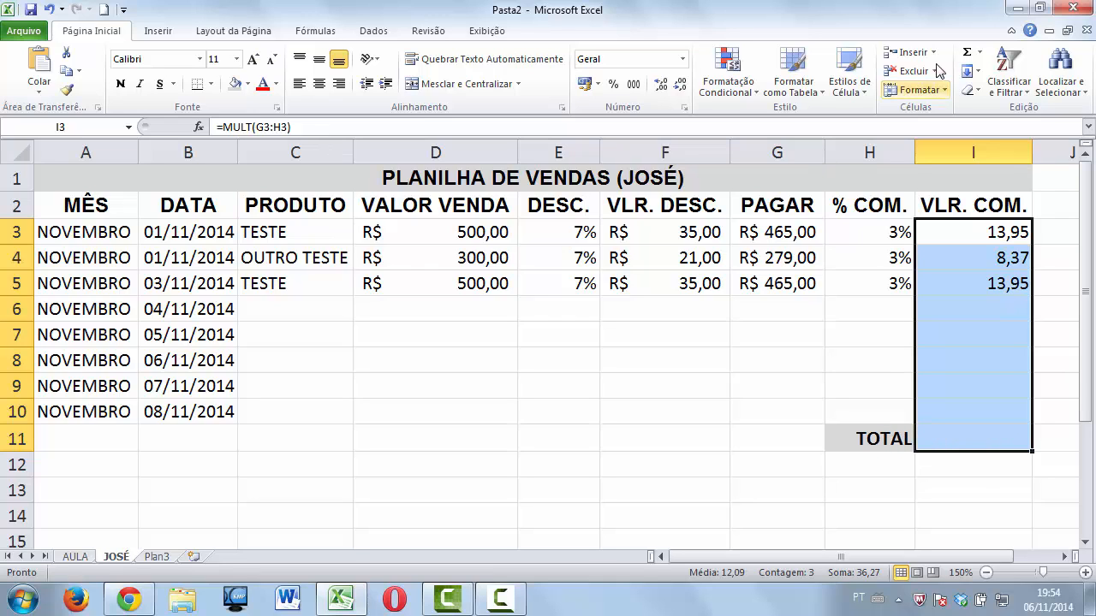
left_click(969, 56)
left_click(1003, 442)
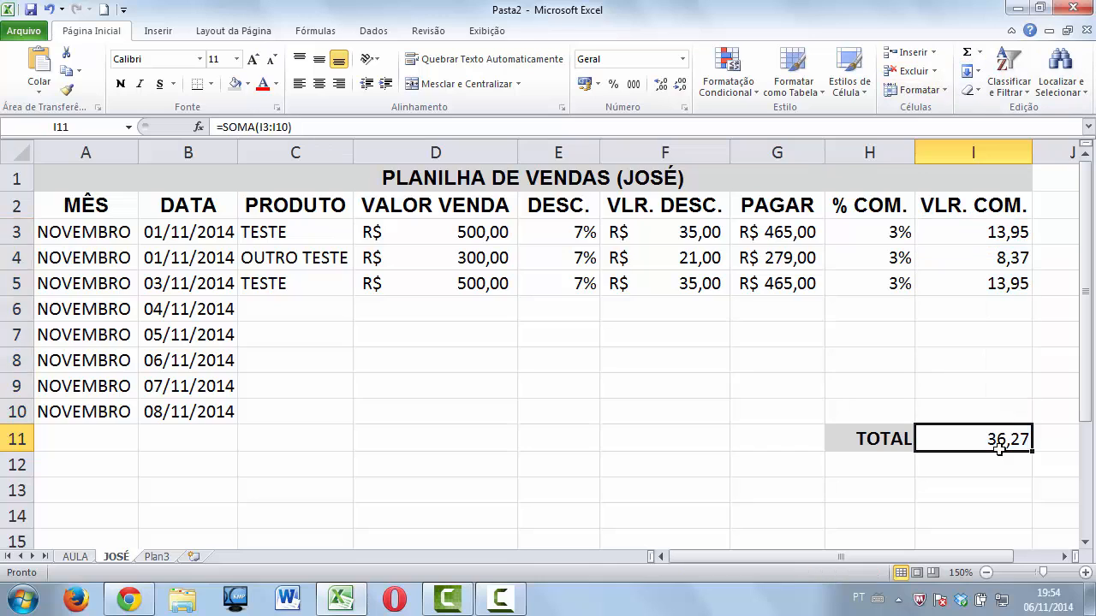
left_click(326, 310)
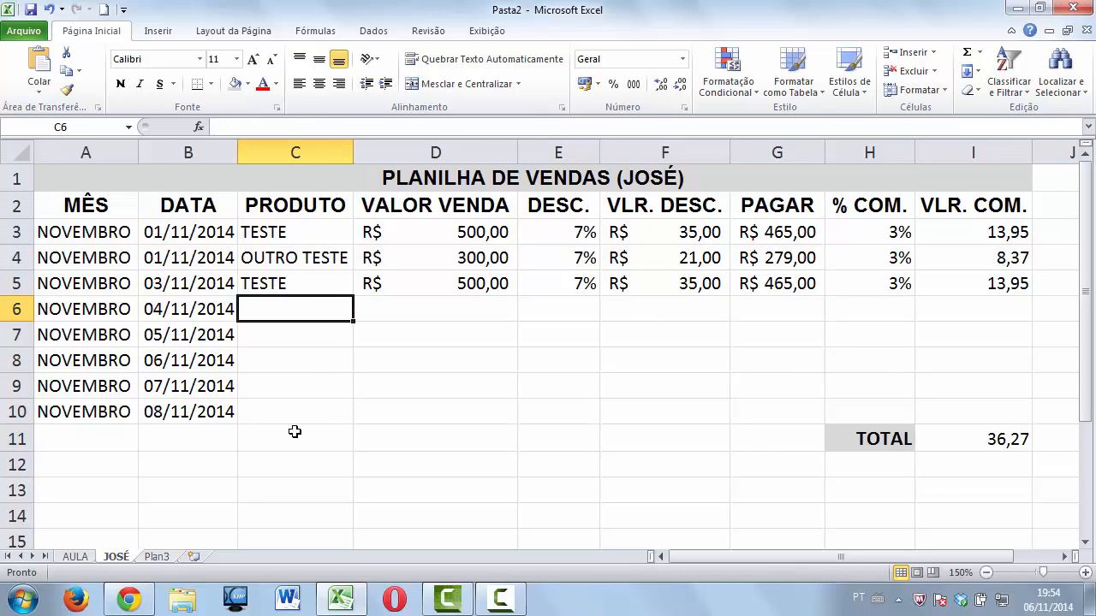
Enter TESTE, 500 and 7 into C6:E6.
type("TESTE")
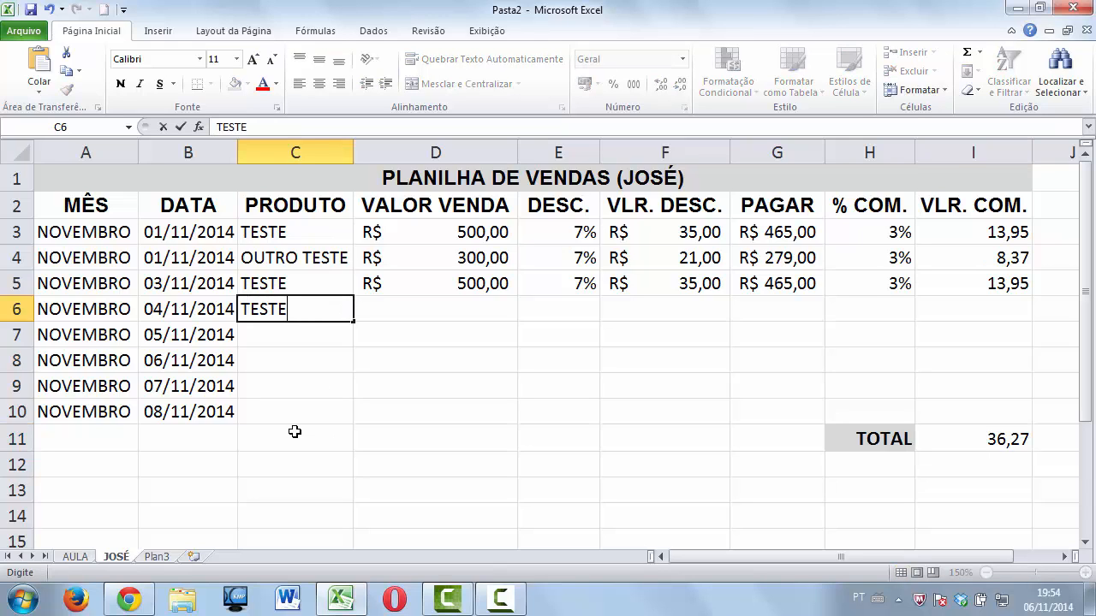
key("Tab")
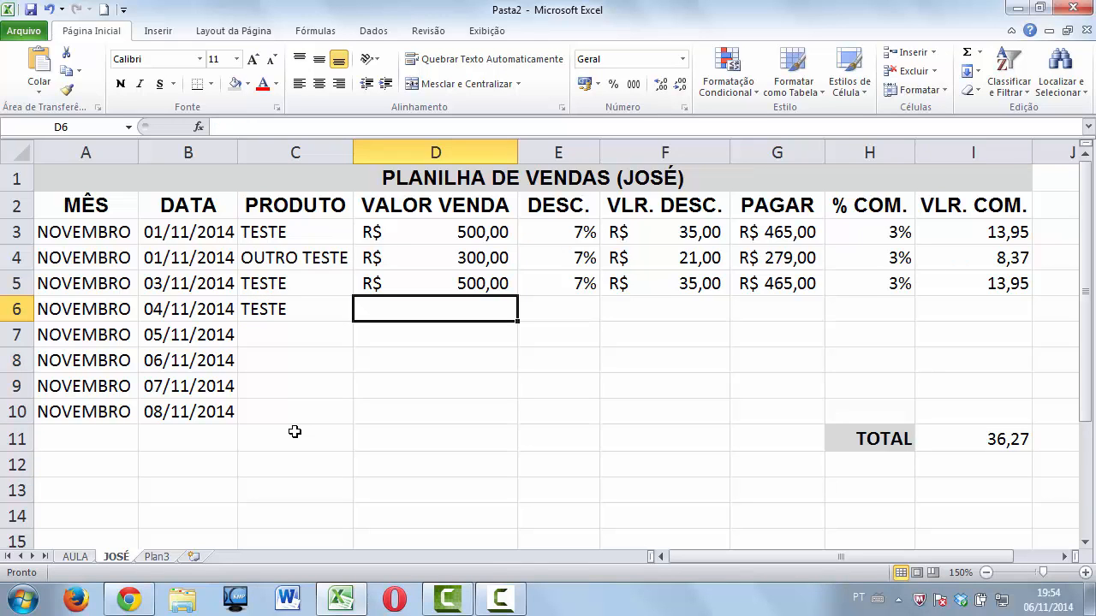
type("500")
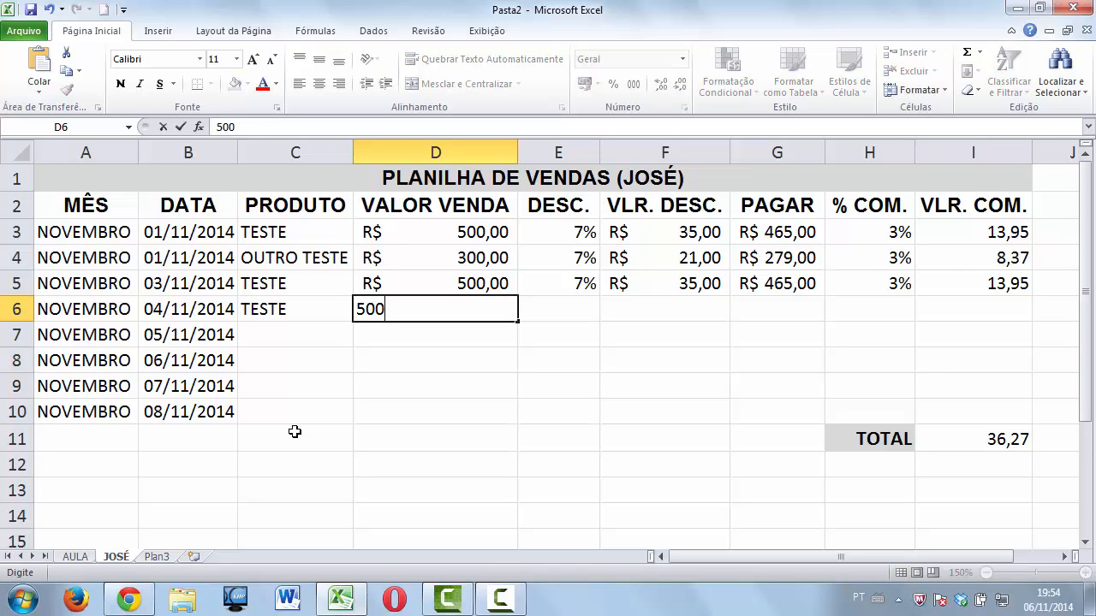
key("Tab")
type("7")
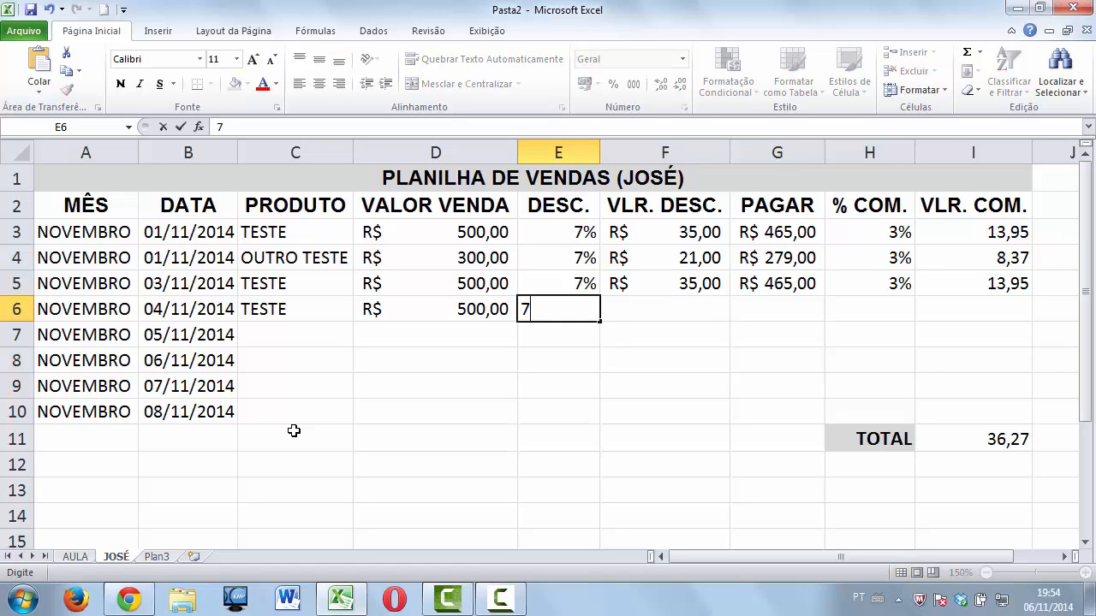
key("Tab")
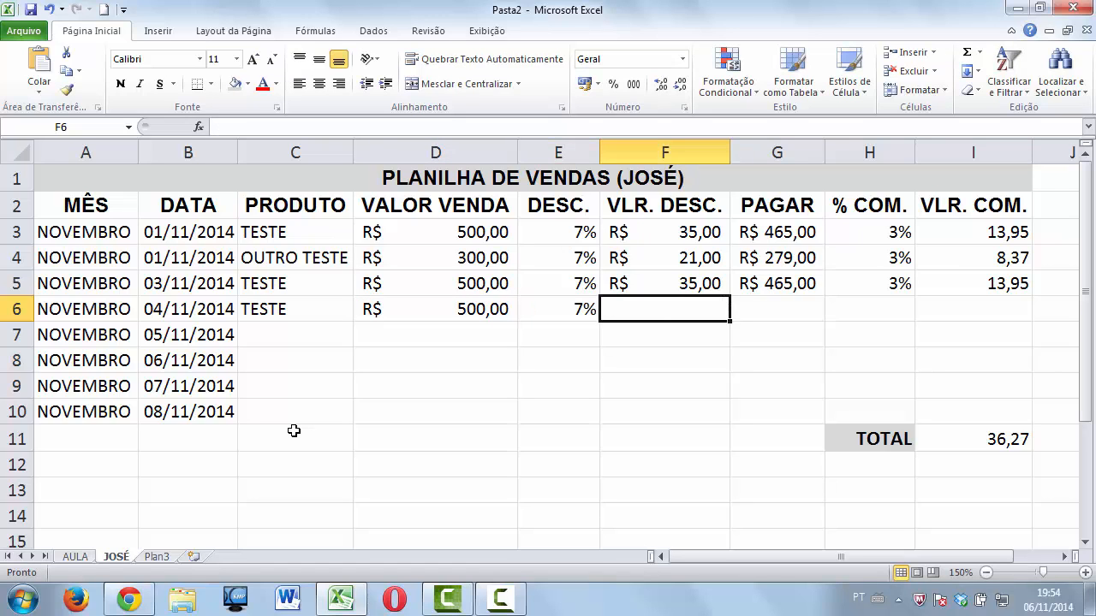
Copy row 5's discount, payment, 3% rate and commission formulas to row 6, making the total 50,22.
left_click(698, 285)
left_click_drag(729, 296, 762, 314)
left_click(802, 283)
left_click_drag(824, 296, 827, 319)
left_click(909, 291)
left_click_drag(913, 297, 929, 315)
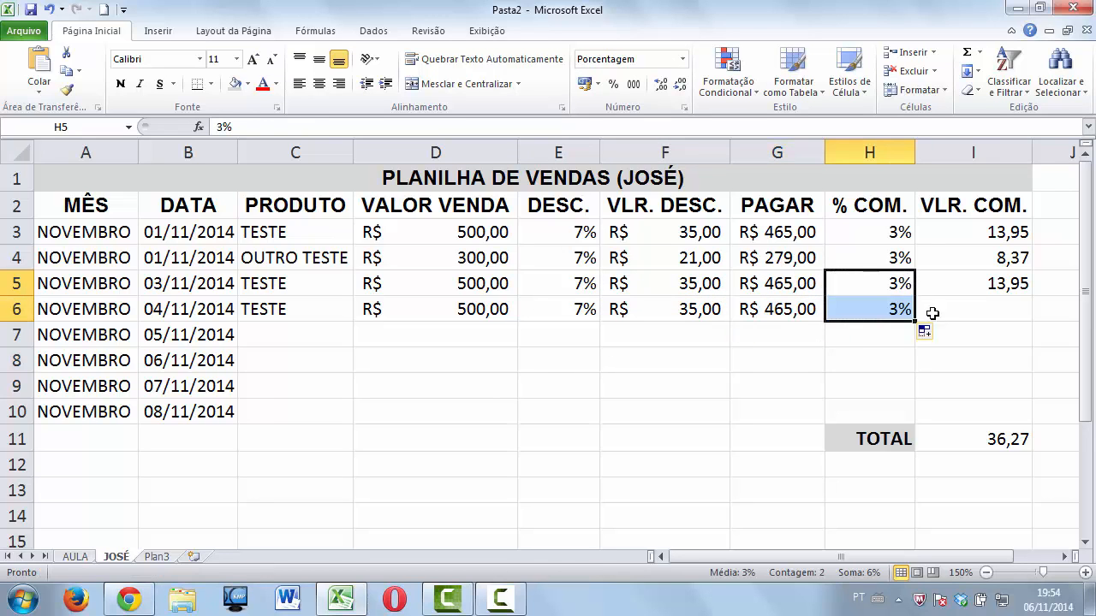
left_click(999, 287)
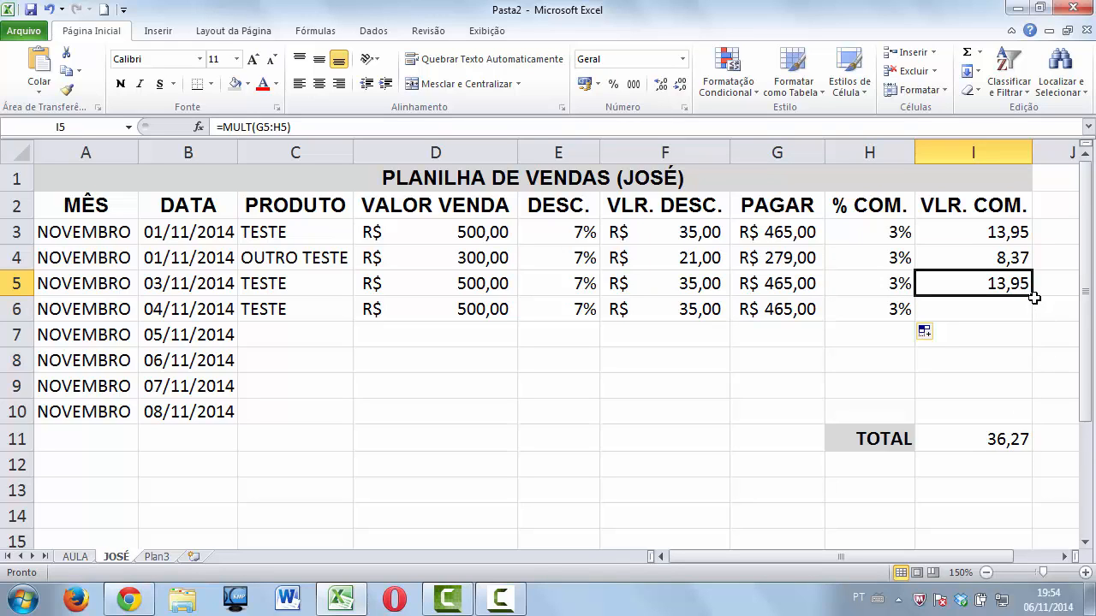
left_click_drag(1033, 295, 1037, 316)
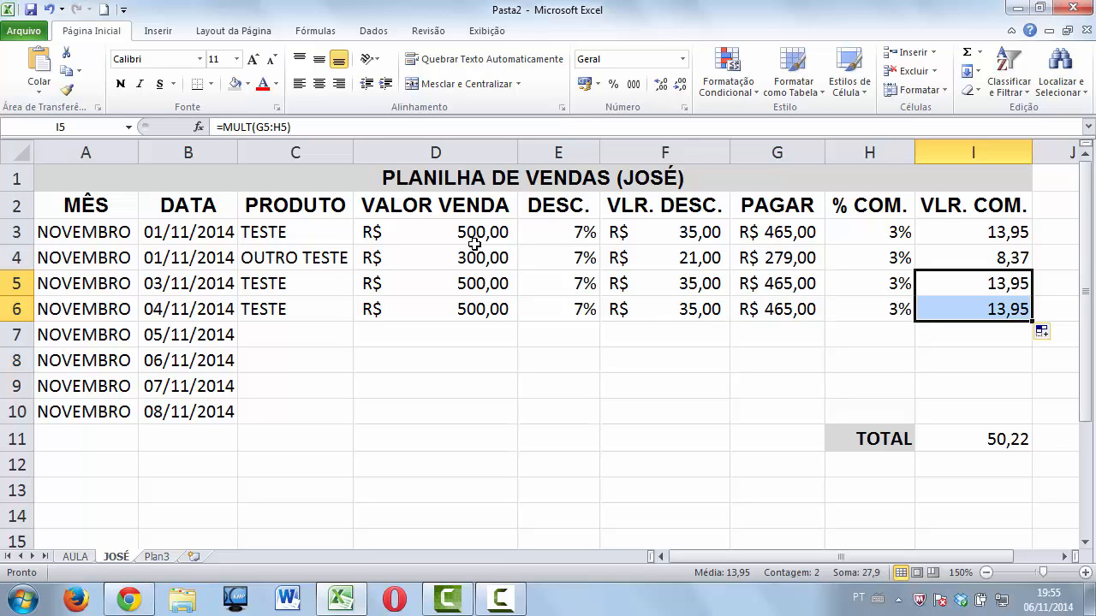
AutoSum the PAGAR column into G11 (R$ 1.674,00) and autofit column G.
left_click(777, 233)
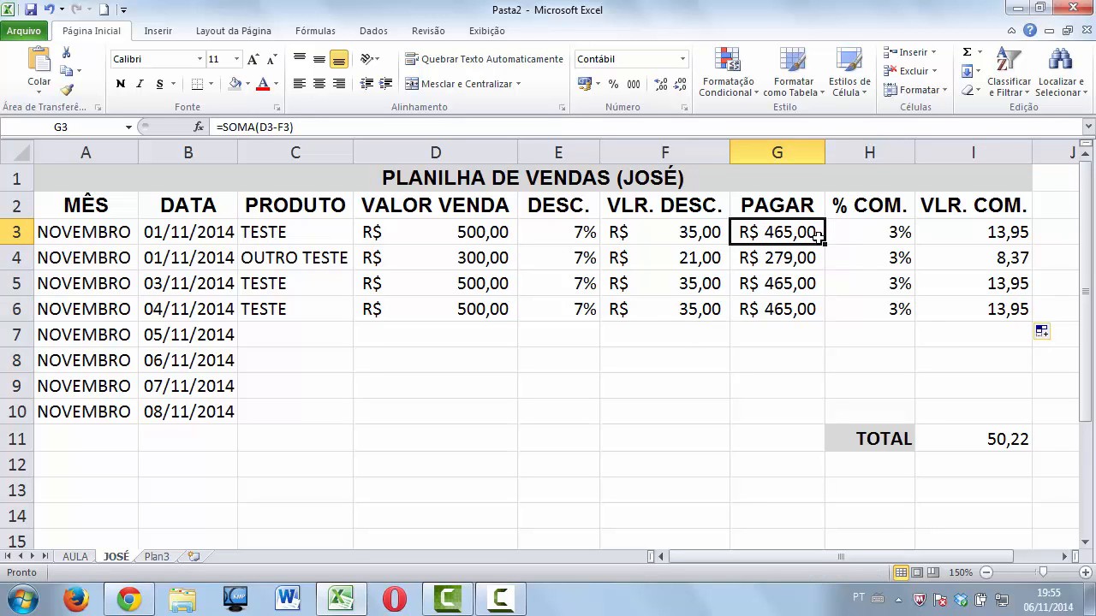
left_click_drag(788, 232, 778, 435)
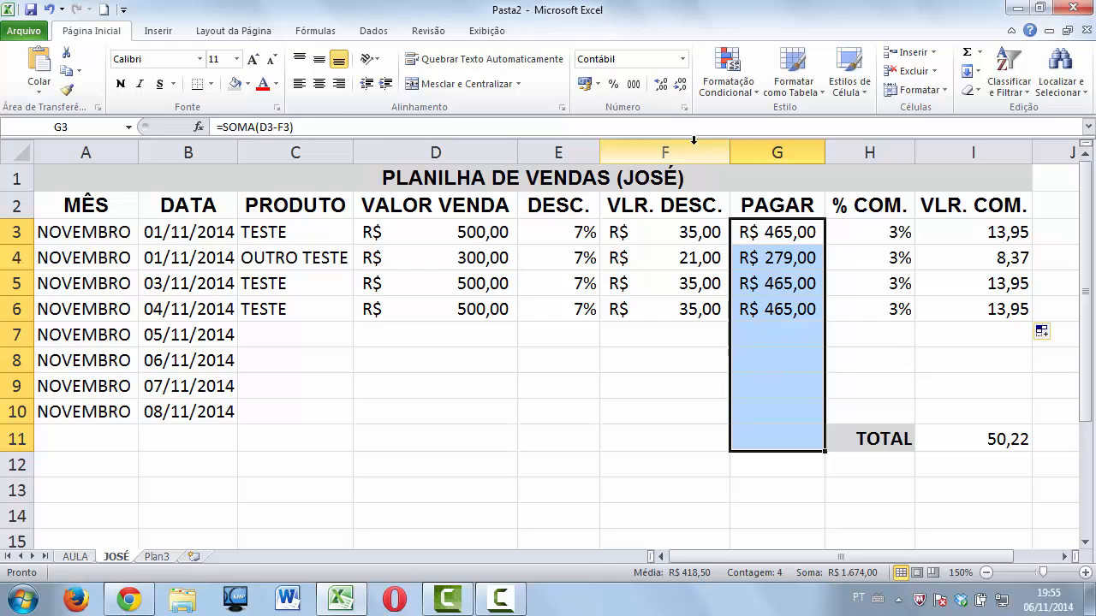
left_click(966, 52)
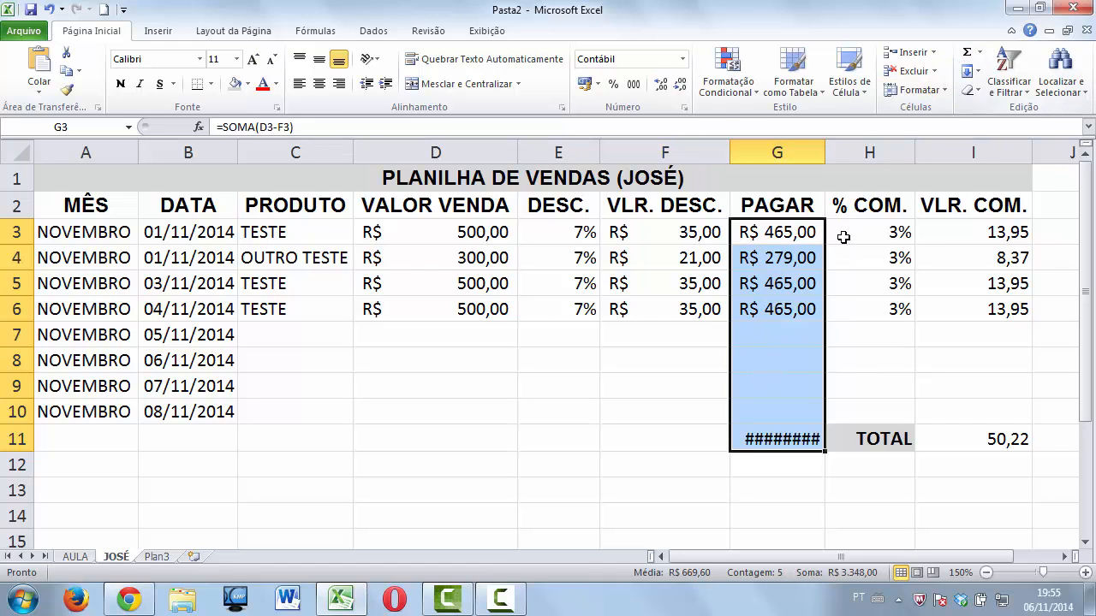
double_click(826, 156)
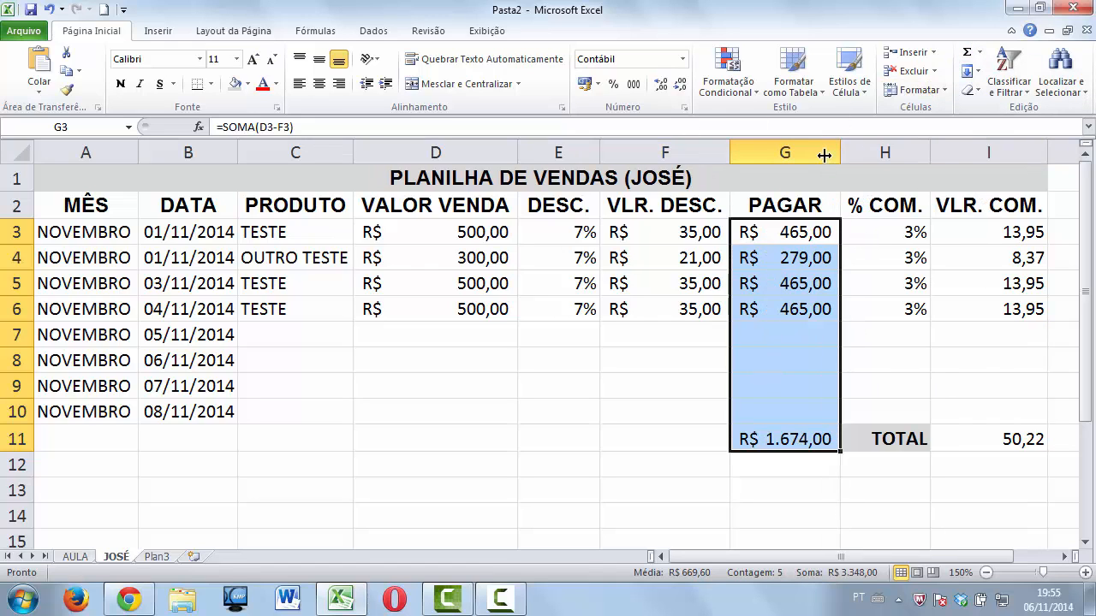
left_click(793, 444)
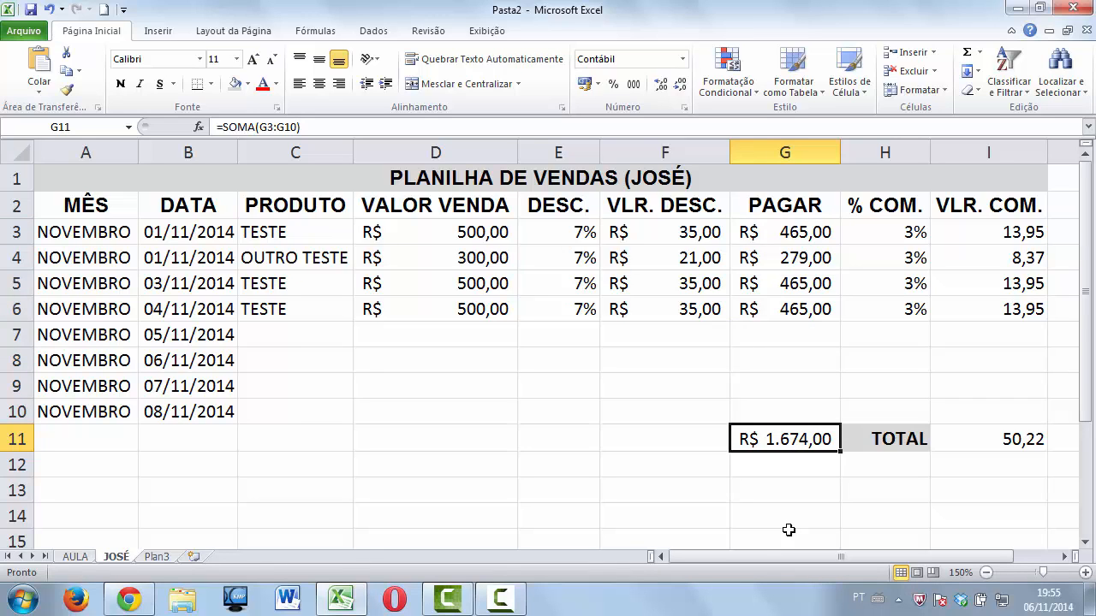
AutoSum the VLR. DESC. column into F11, giving R$ 126,00.
left_click_drag(676, 238, 676, 433)
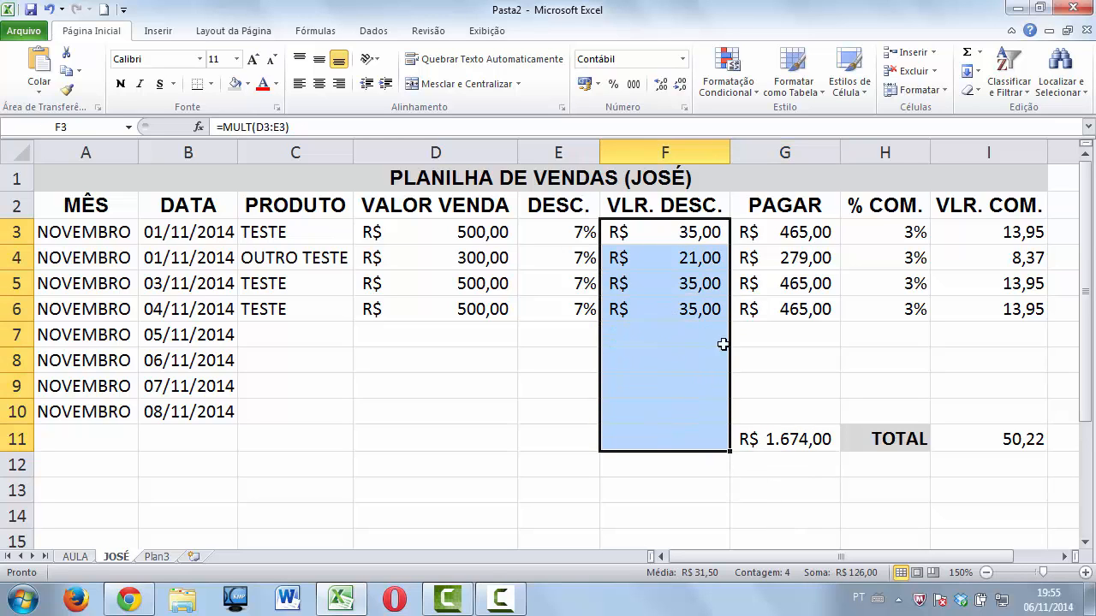
left_click(967, 53)
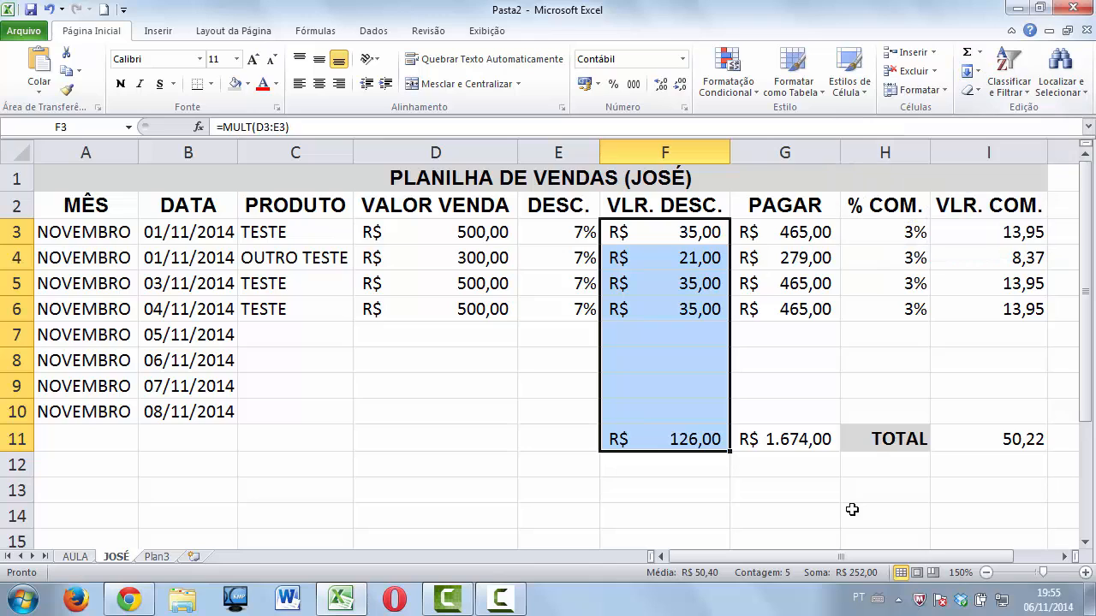
left_click(695, 438)
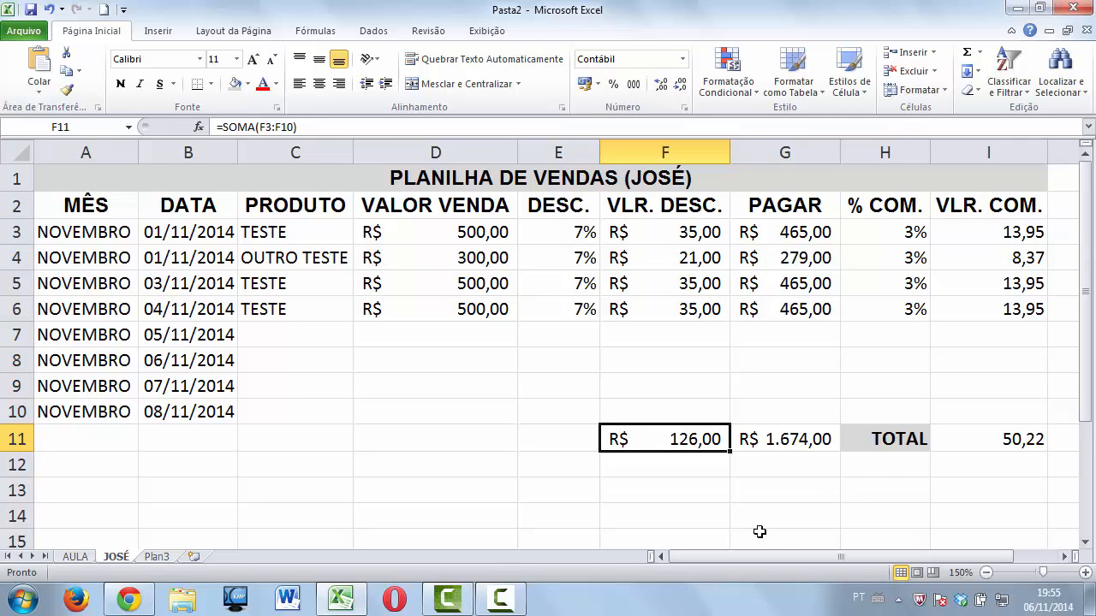
left_click(774, 439)
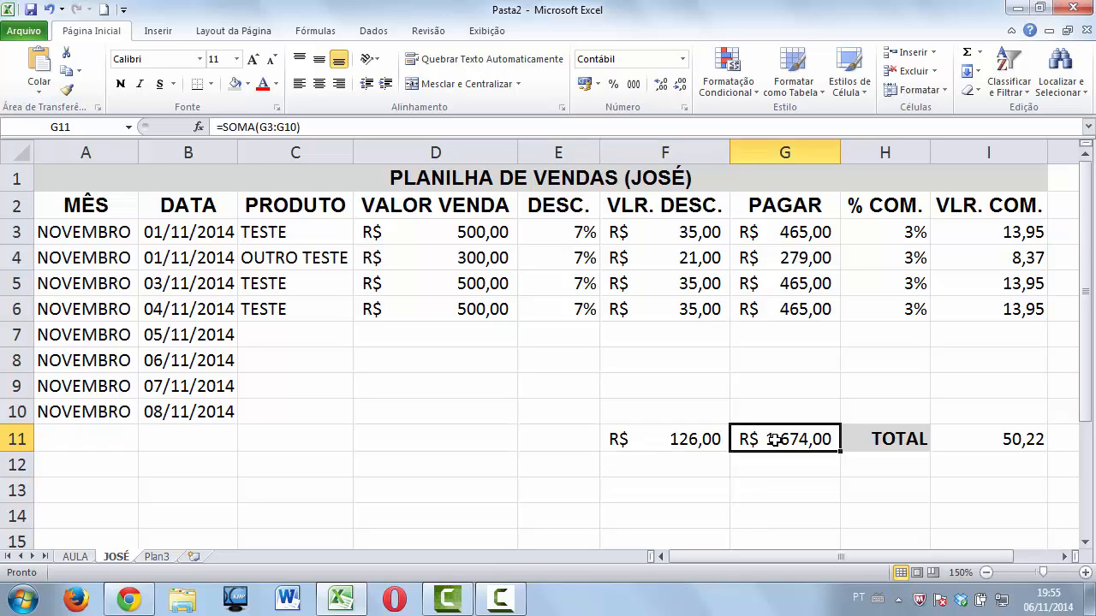
left_click(685, 444)
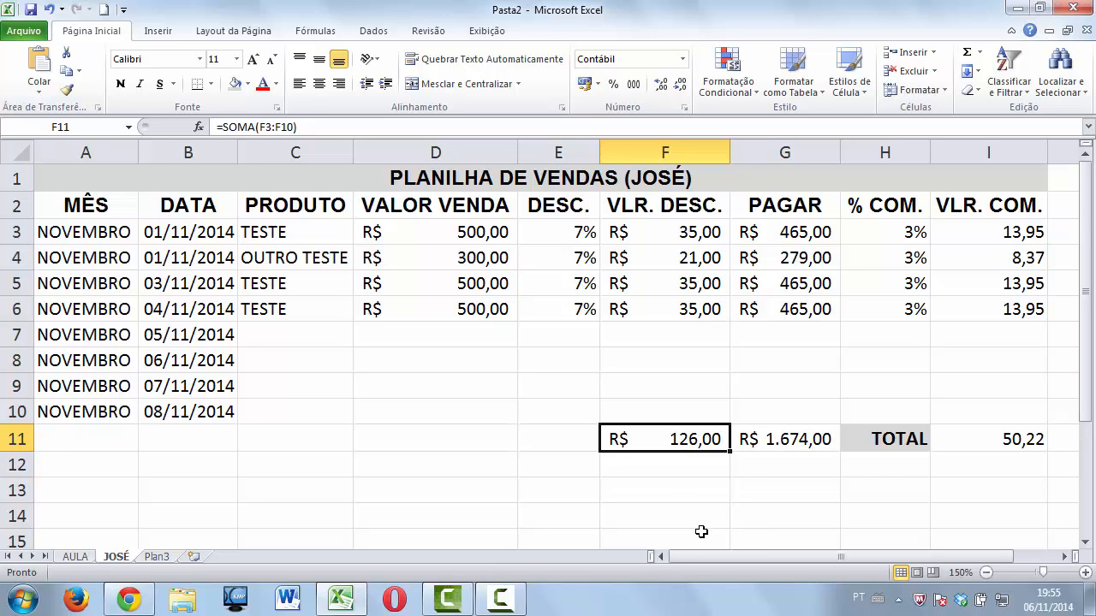
left_click(1040, 445)
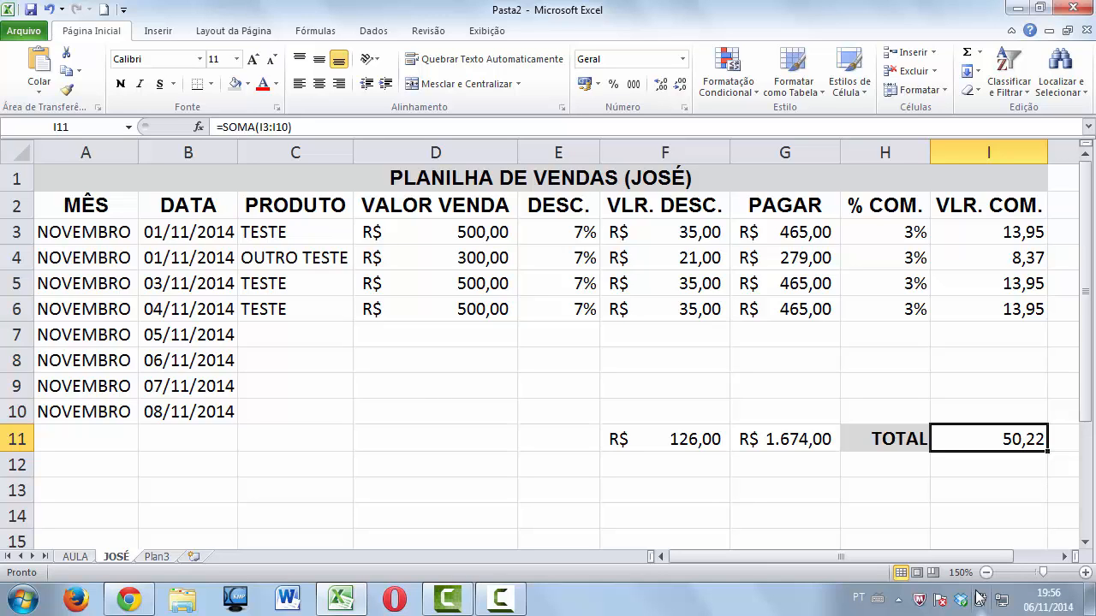
left_click(702, 234)
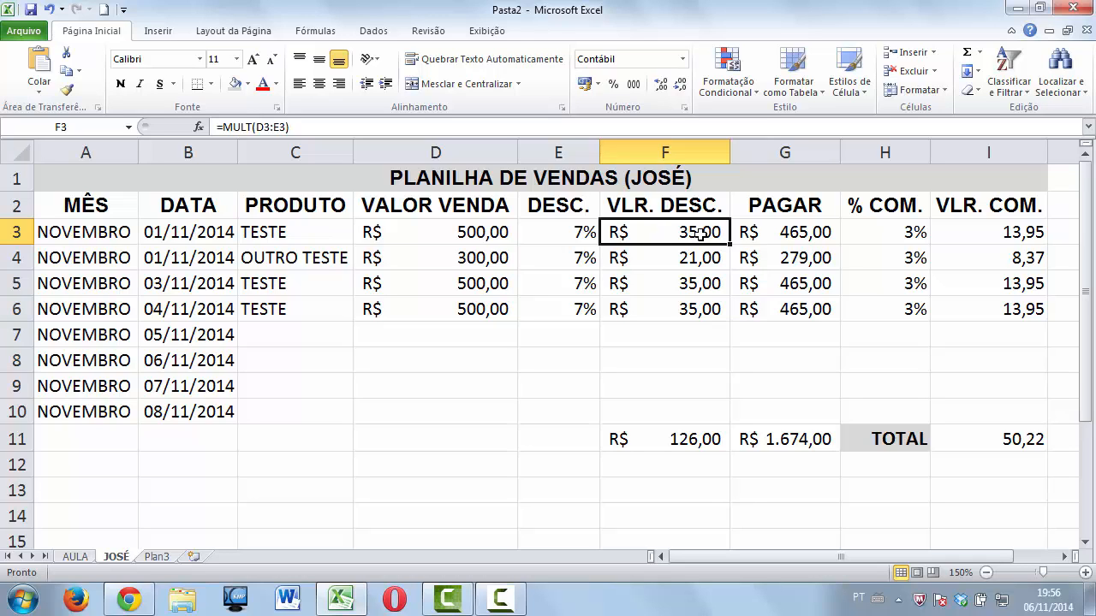
left_click(472, 237)
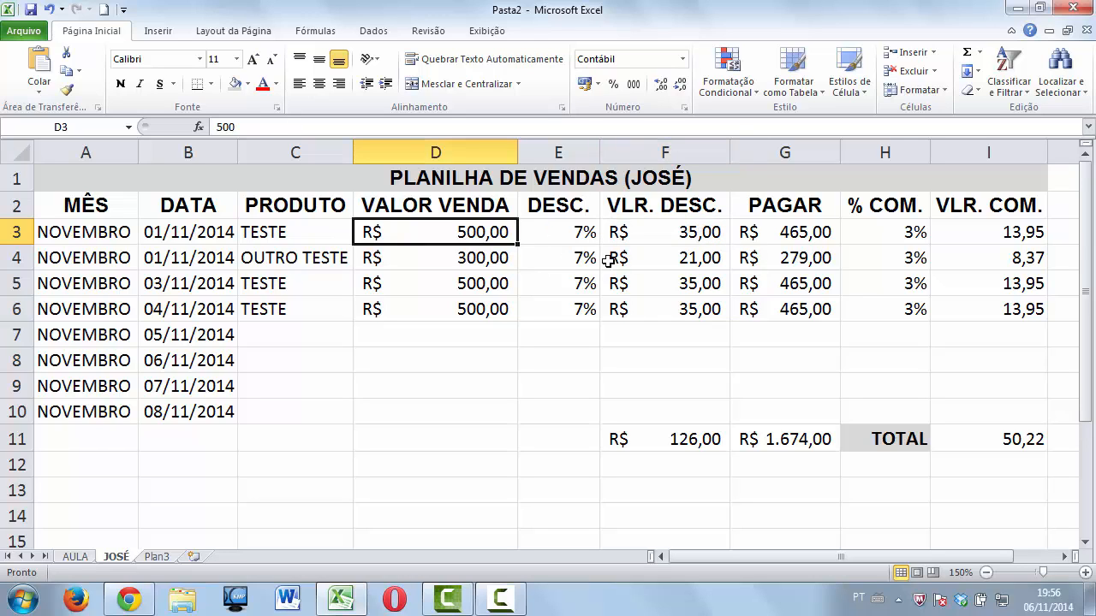
left_click(675, 232)
left_click(592, 243)
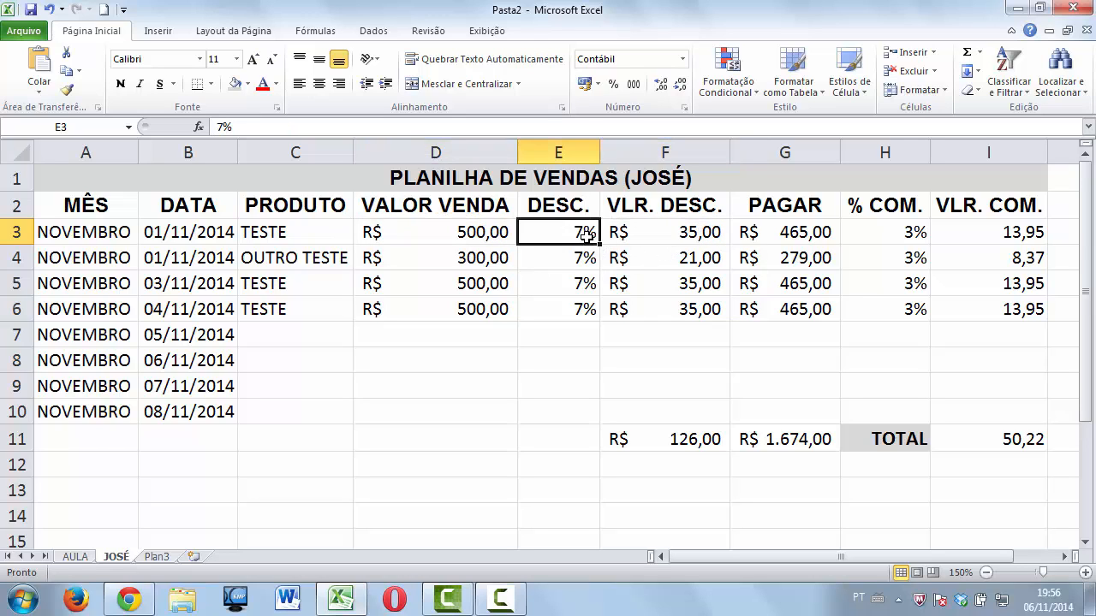
left_click(679, 240)
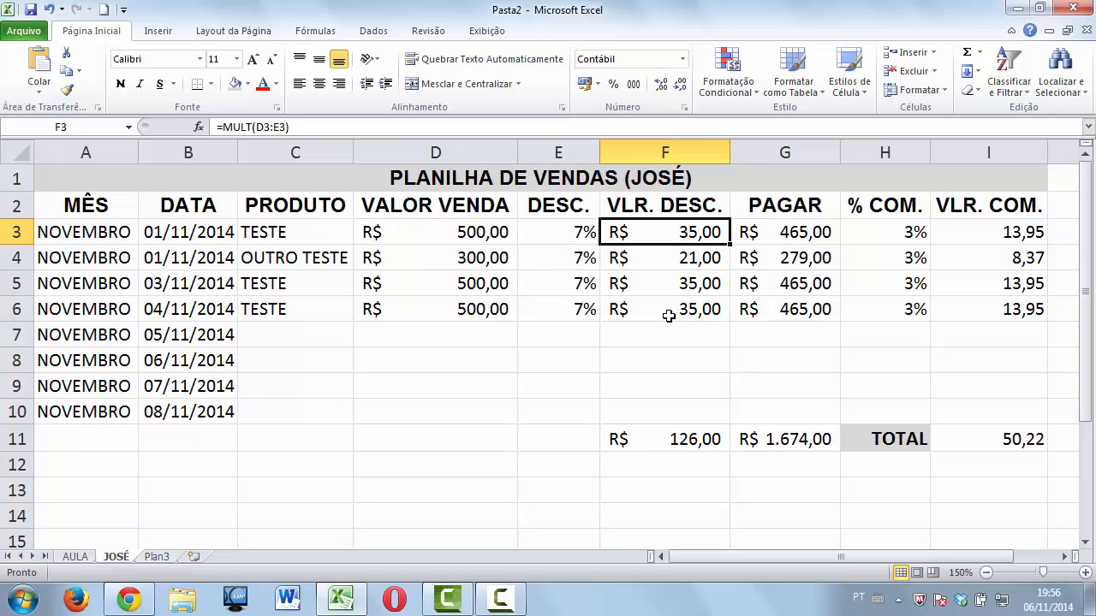
left_click(693, 440)
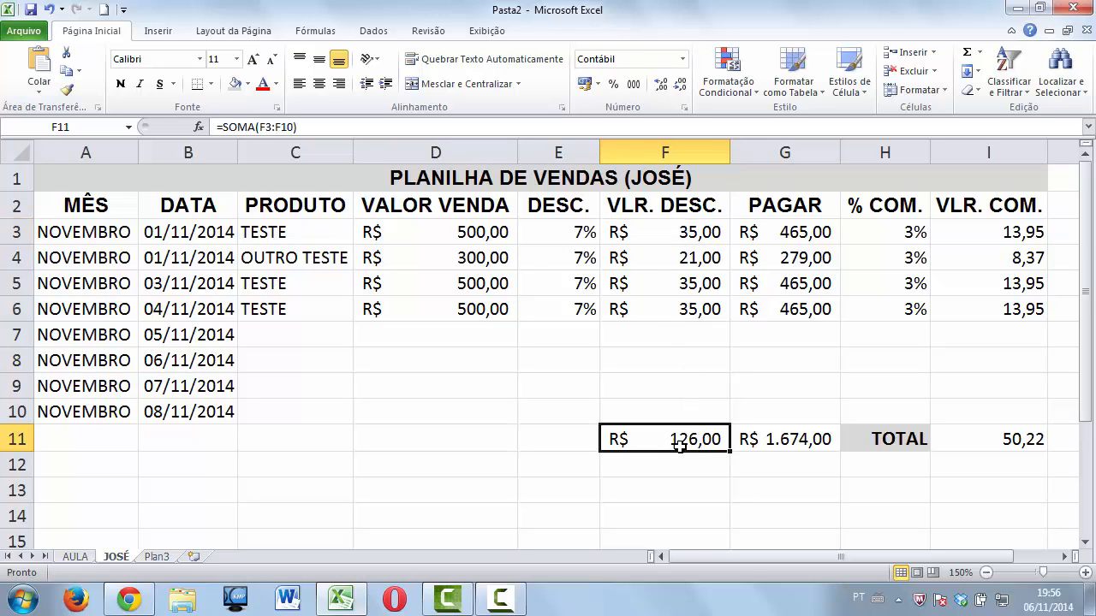
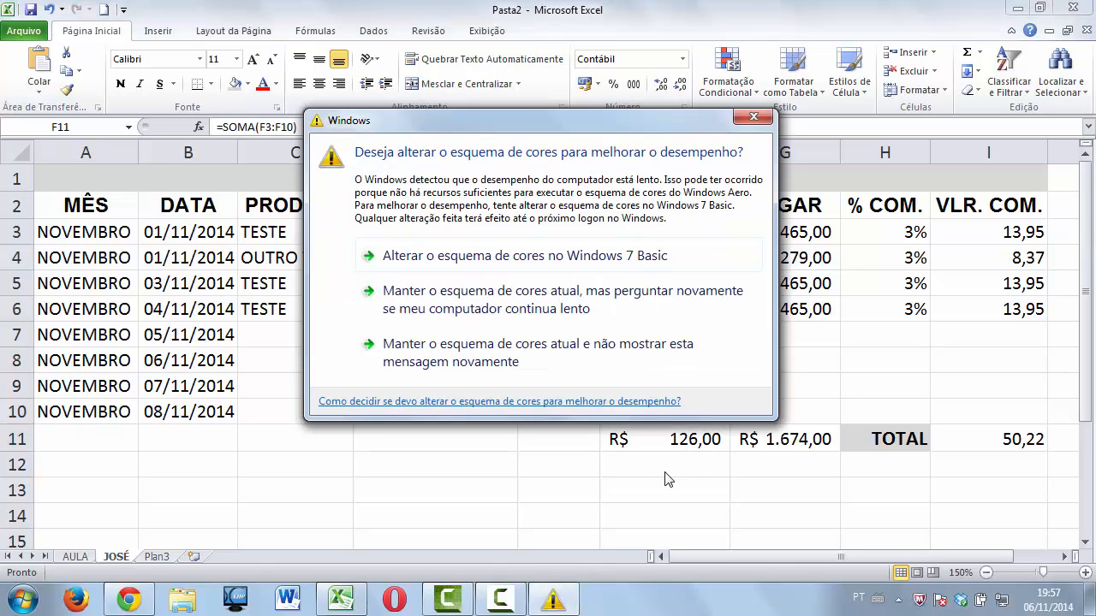
Give the F11 discount total a greater-than-0 rule with green fill and dark green text.
left_click(764, 117)
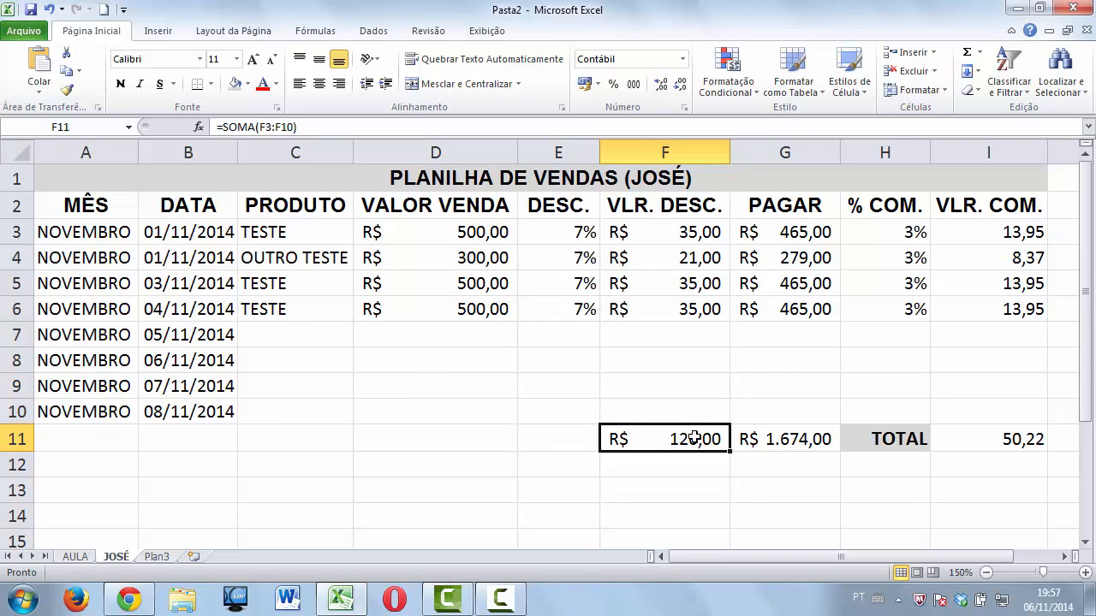
left_click(753, 94)
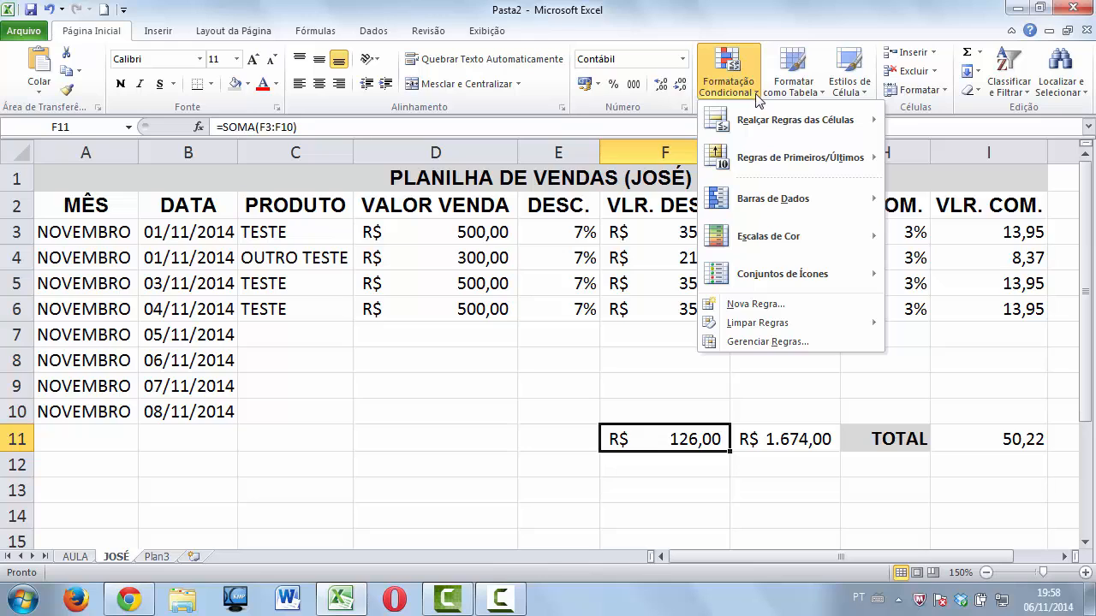
mouse_move(758, 135)
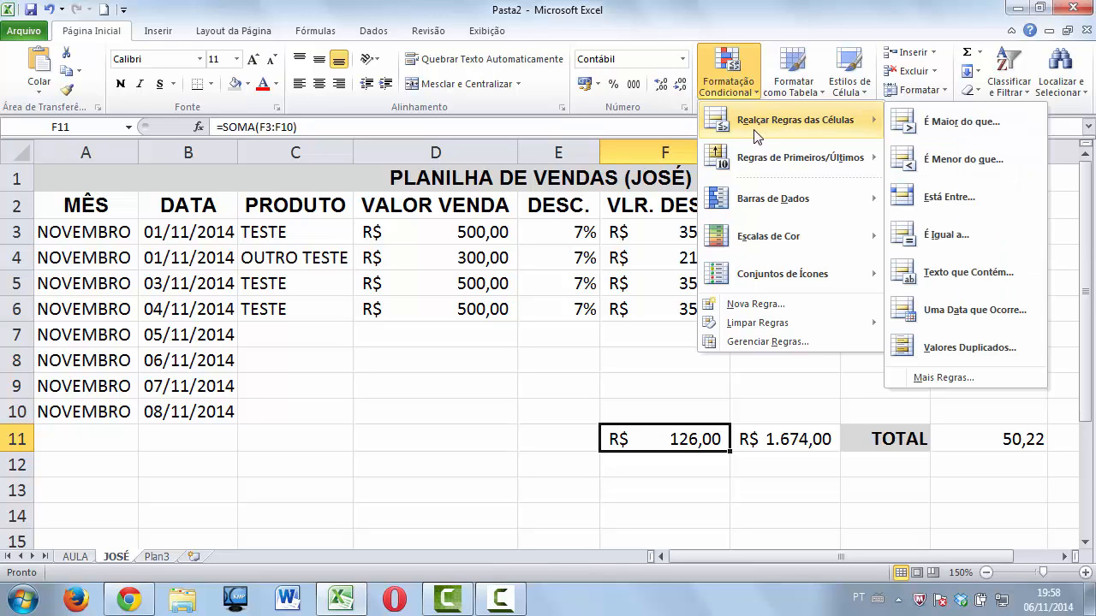
left_click(937, 124)
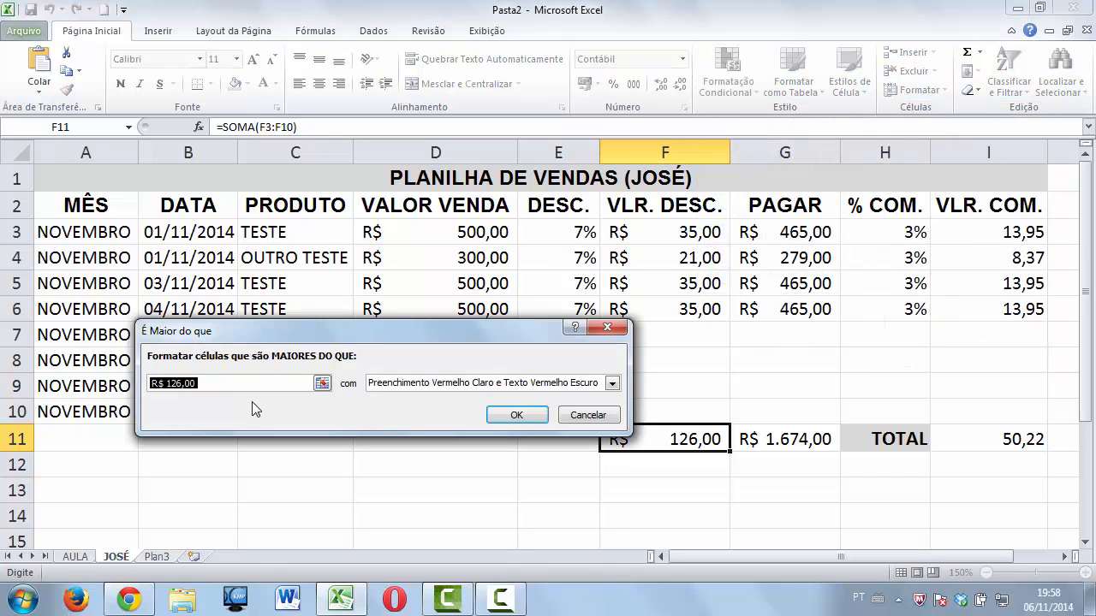
left_click_drag(359, 328, 622, 180)
type("0")
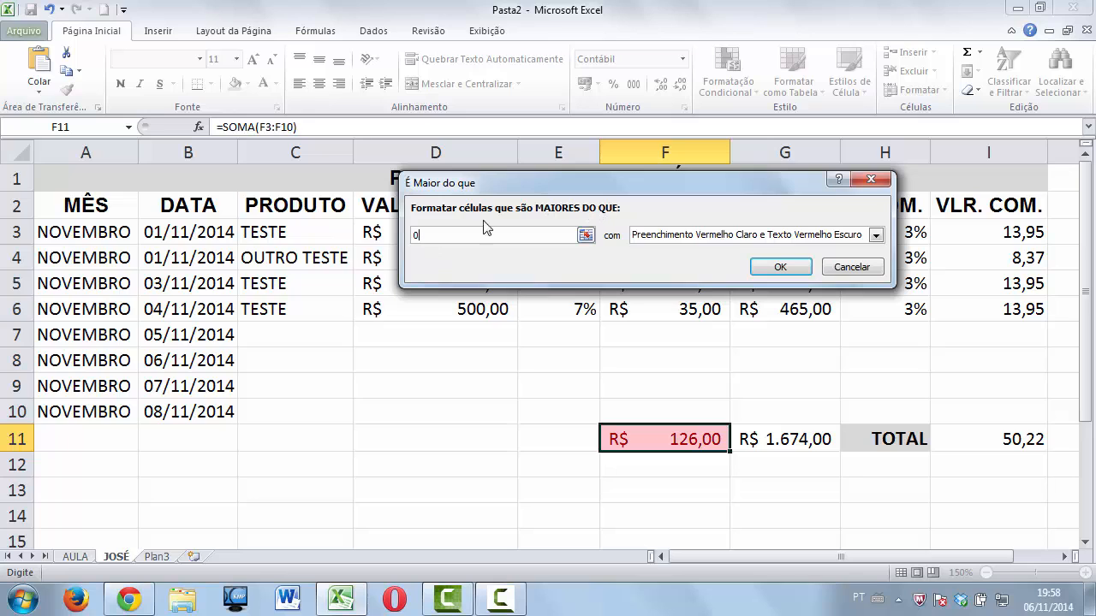
left_click(875, 234)
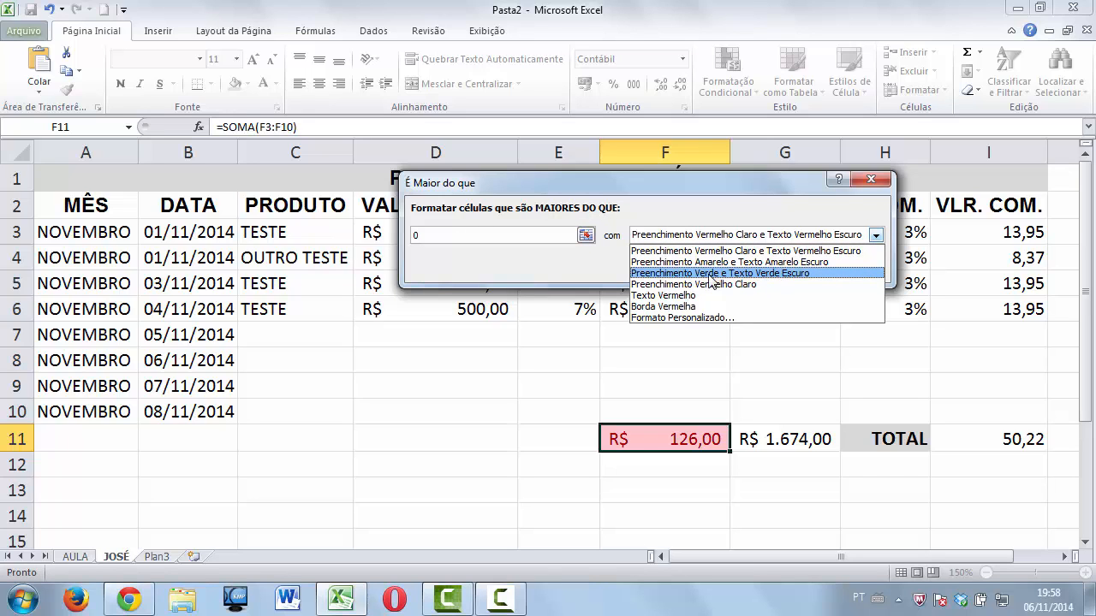
left_click(786, 274)
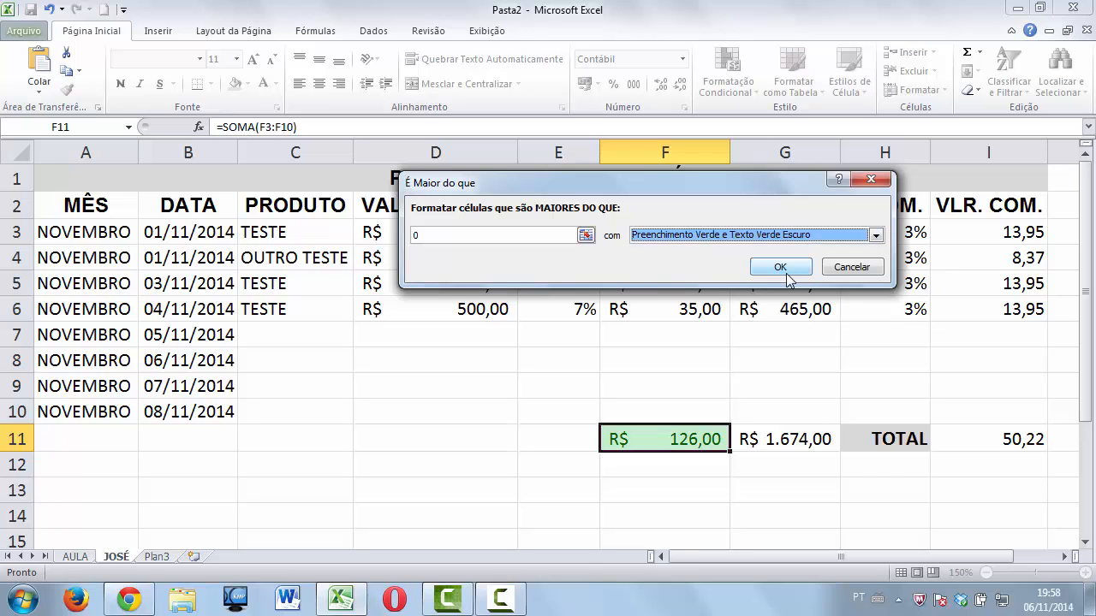
left_click(785, 272)
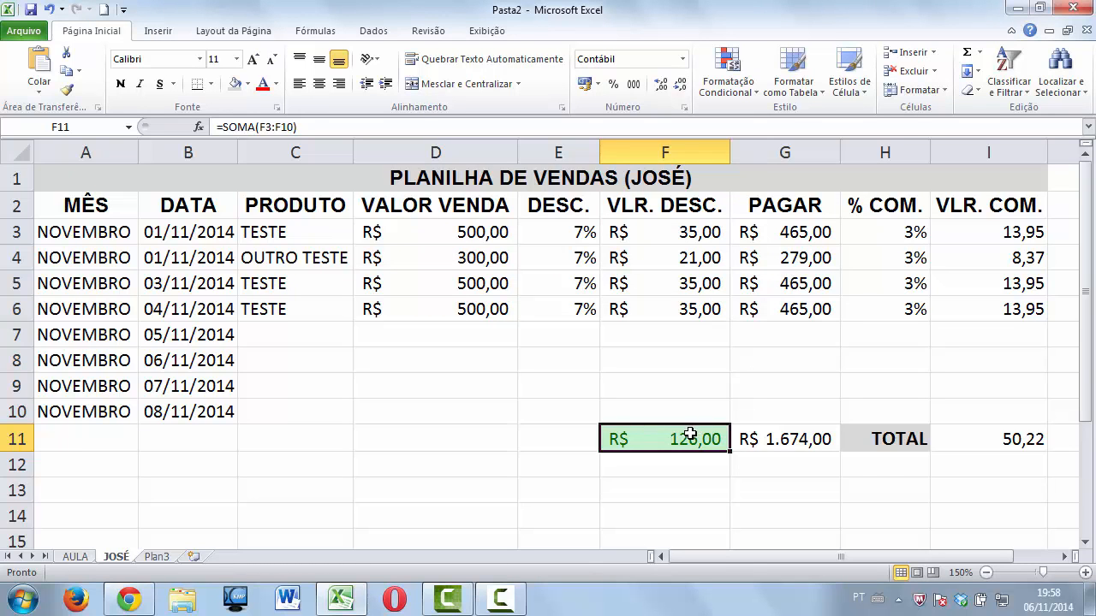
Add a less-than-0 rule to F11 using light red fill with dark red text.
left_click(756, 96)
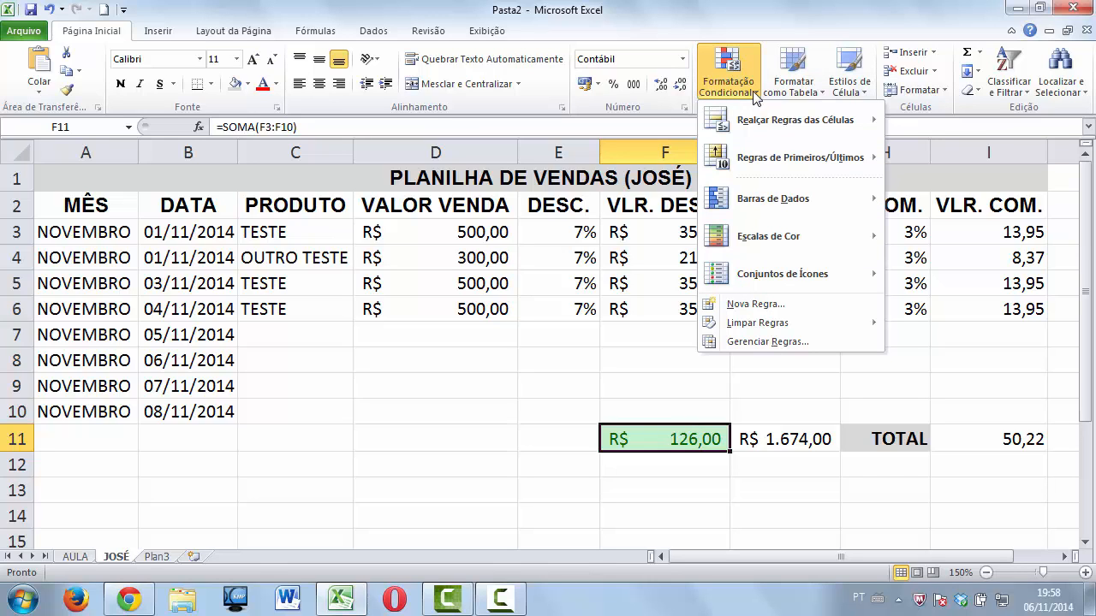
mouse_move(771, 127)
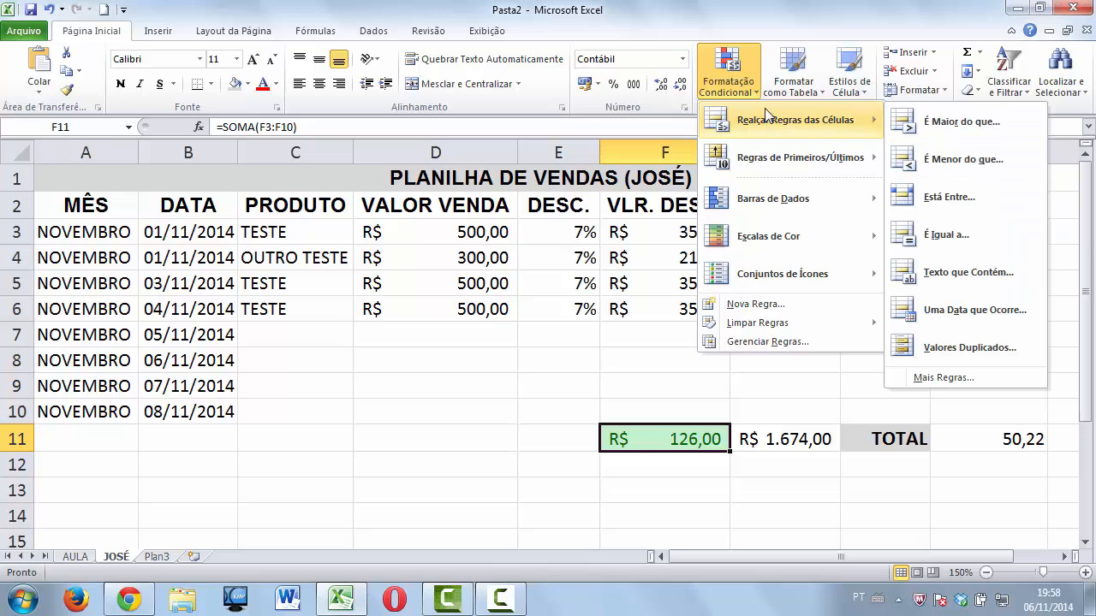
left_click(941, 162)
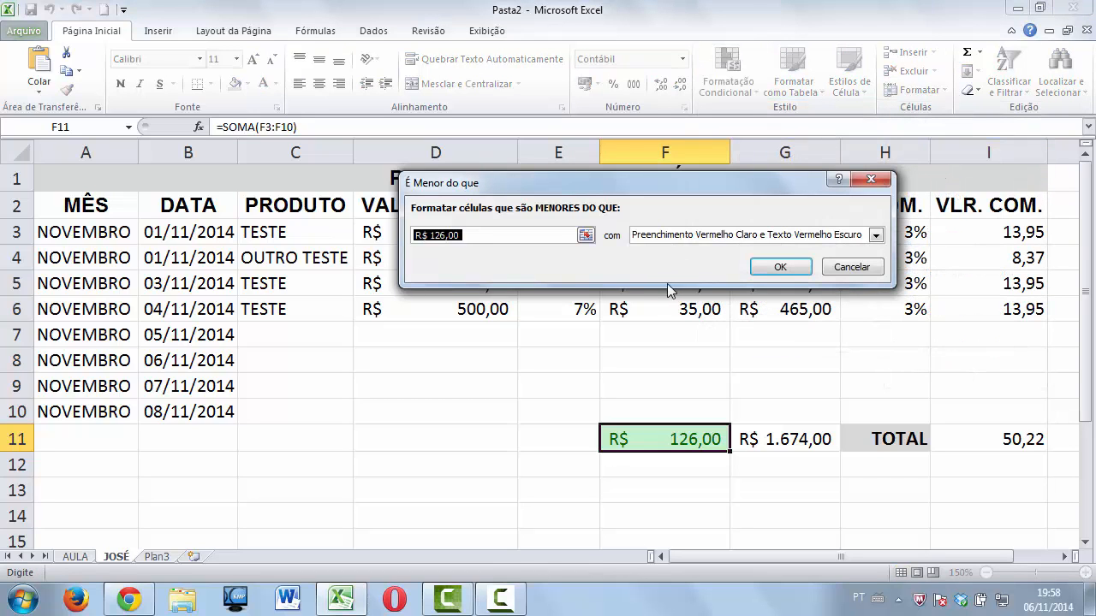
type("0")
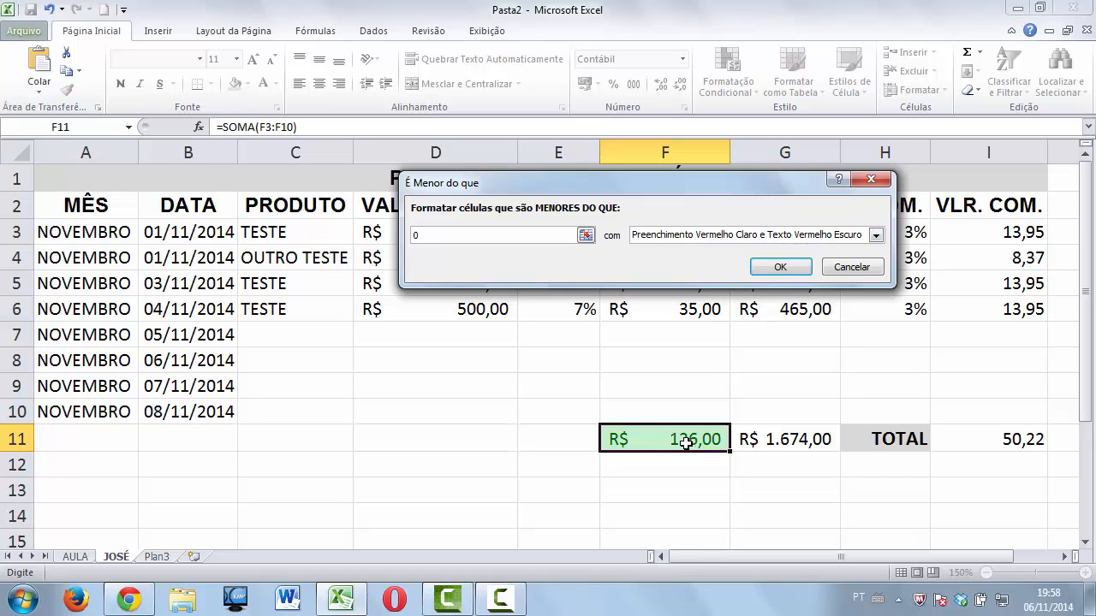
left_click(779, 267)
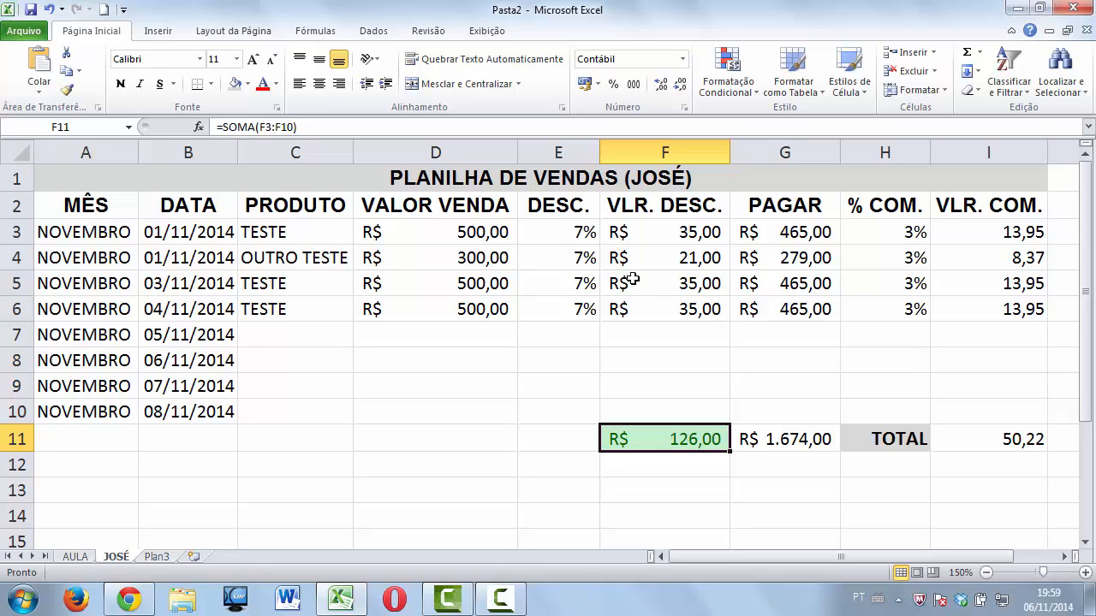
left_click(568, 230)
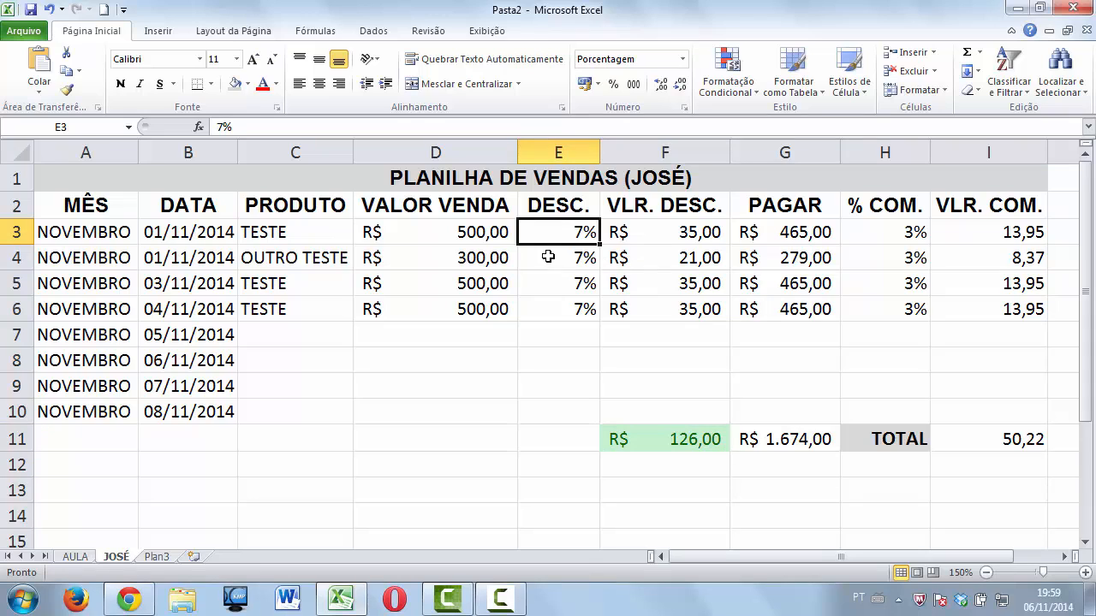
left_click(218, 127)
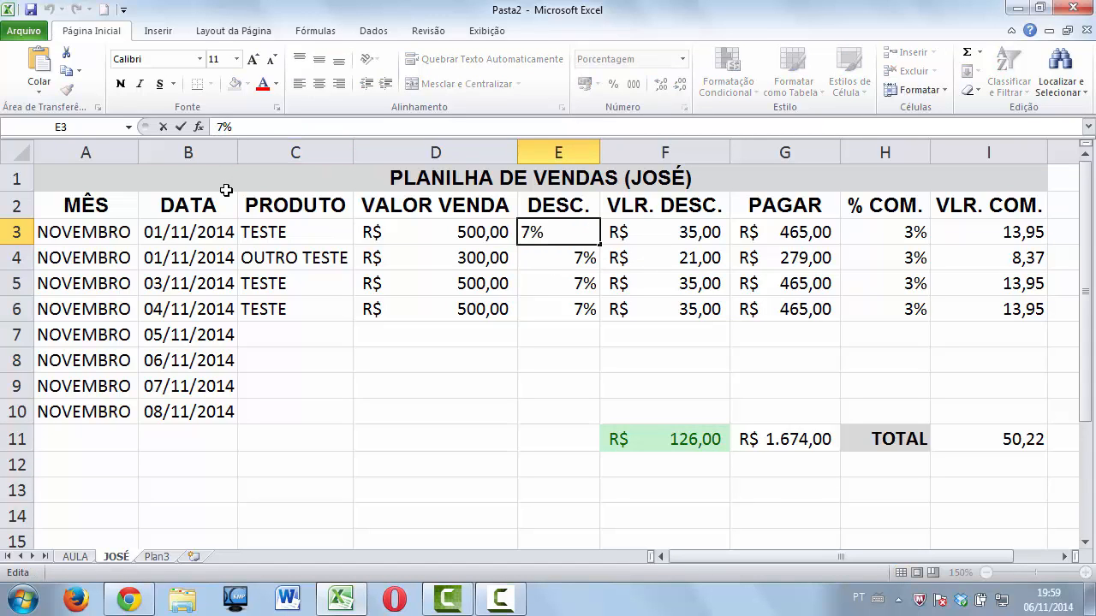
type("-")
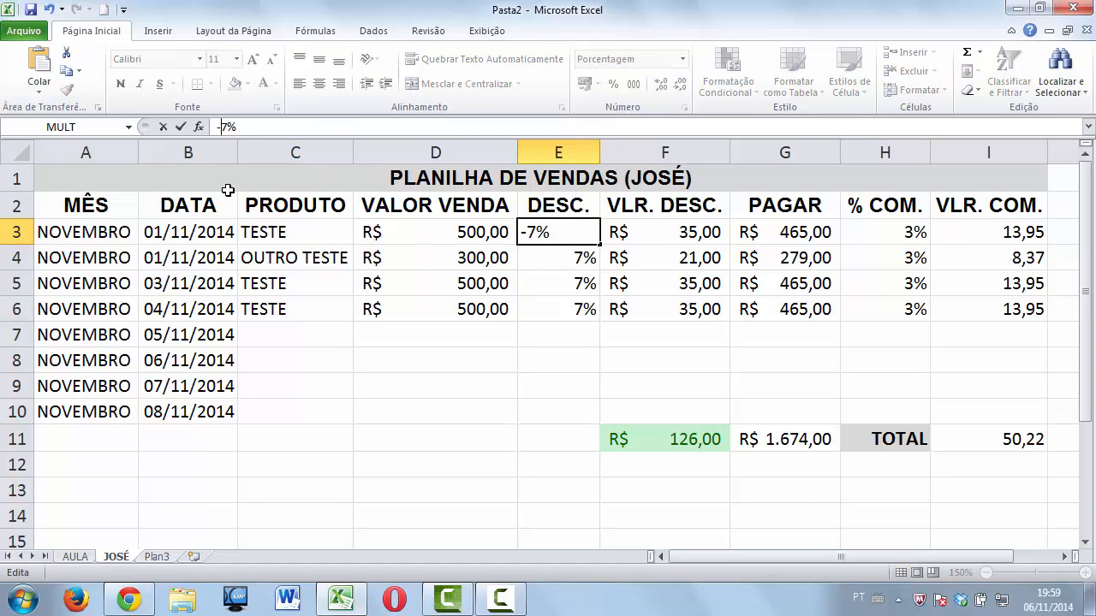
key("Return")
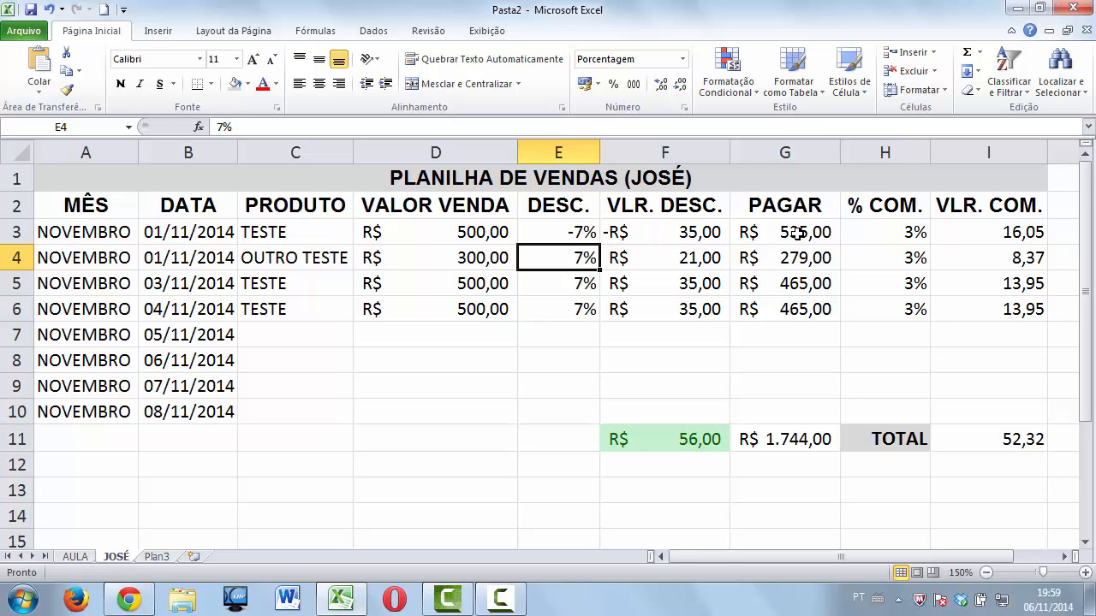
left_click(575, 237)
left_click(222, 127)
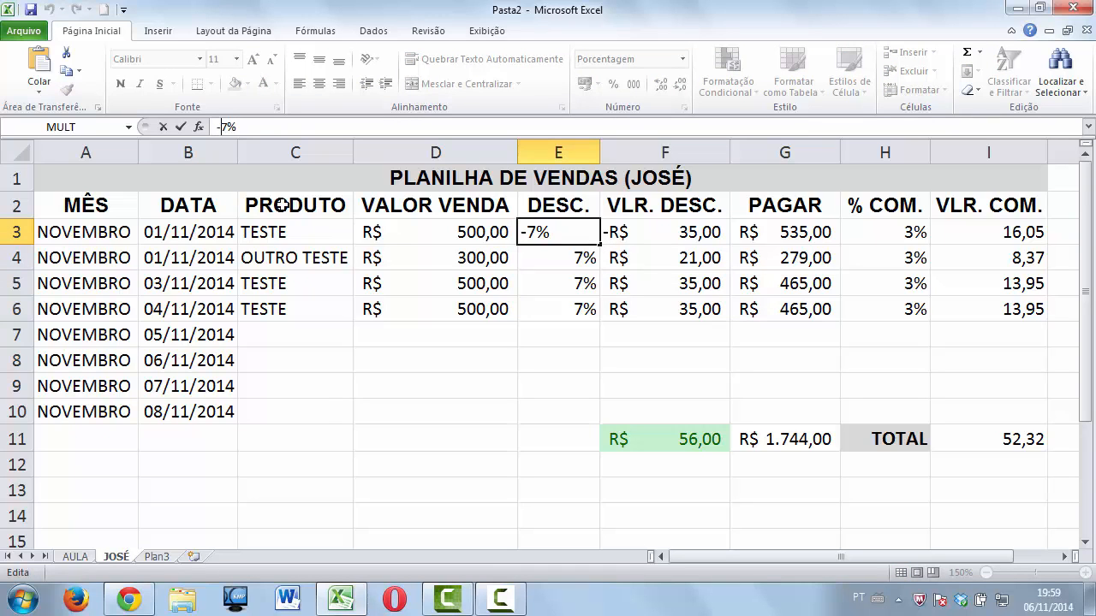
key("BackSpace")
key("Return")
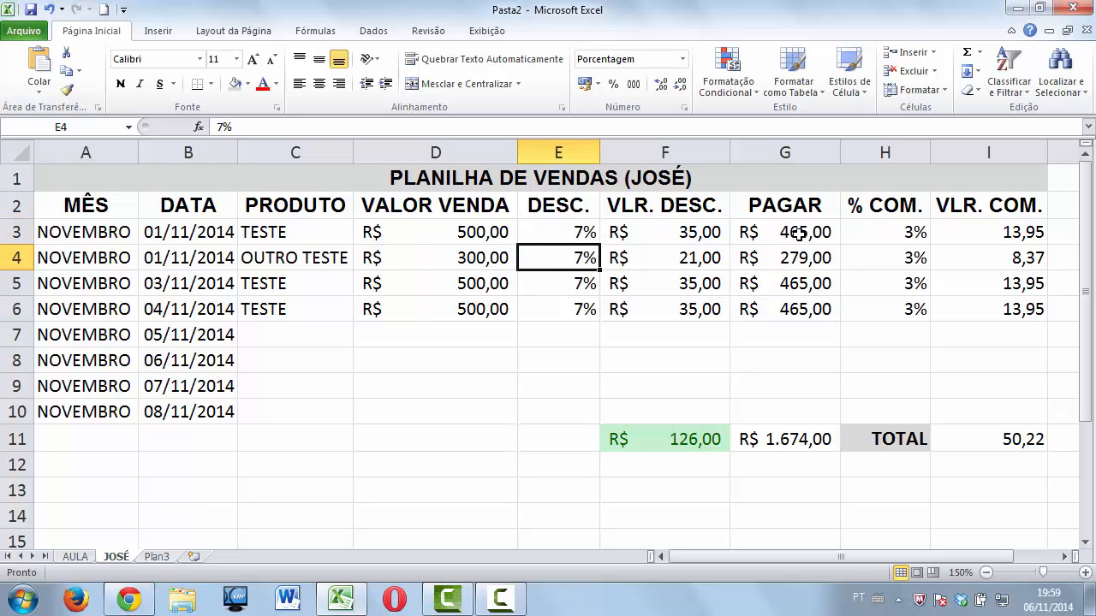
left_click(636, 235)
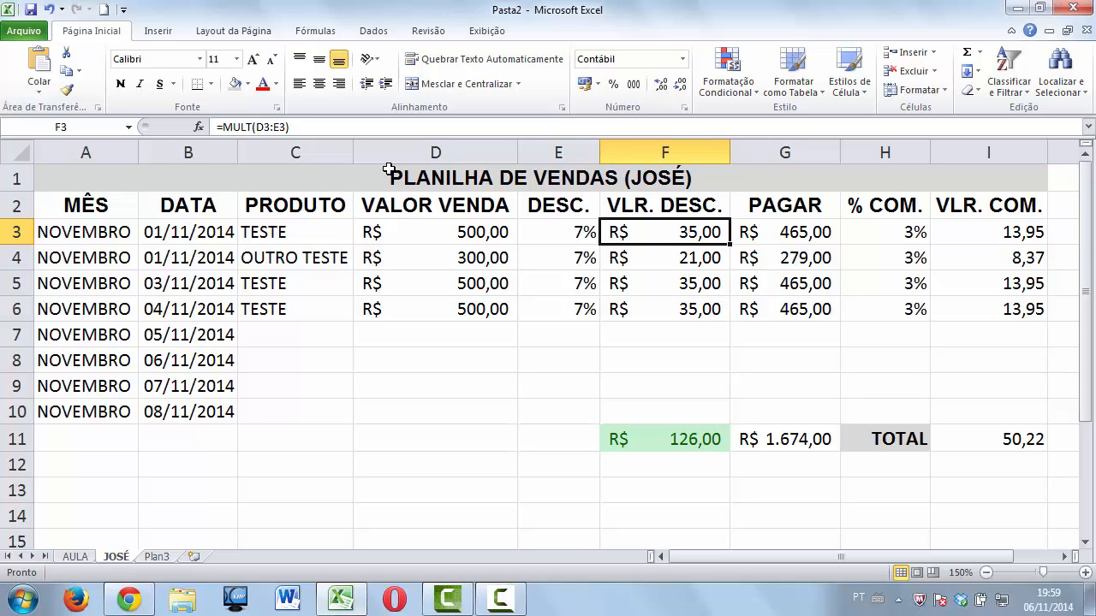
left_click(254, 127)
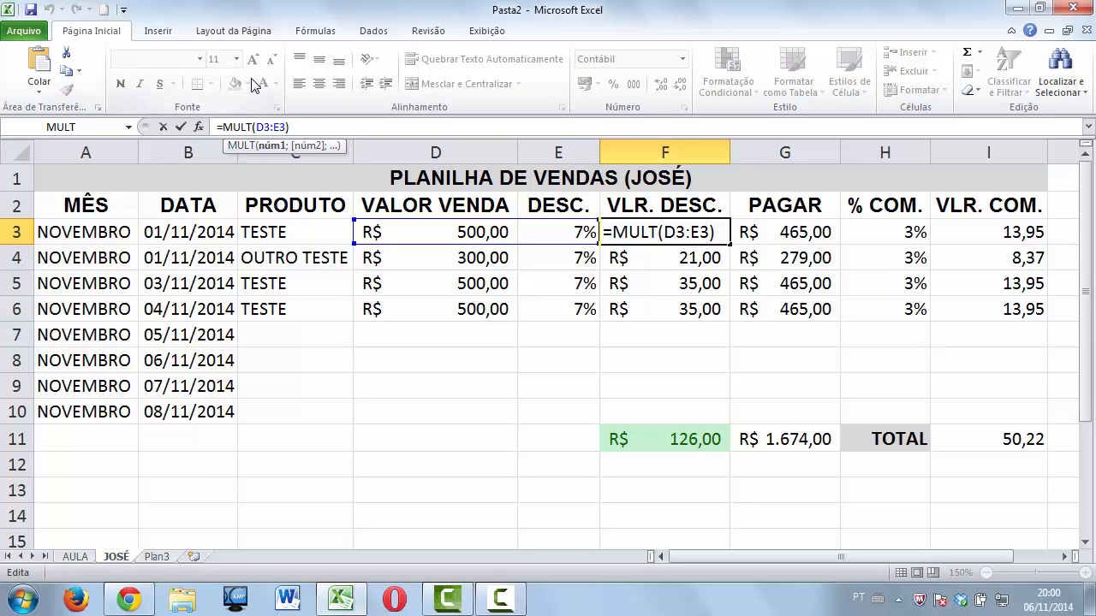
type("-")
key("Return")
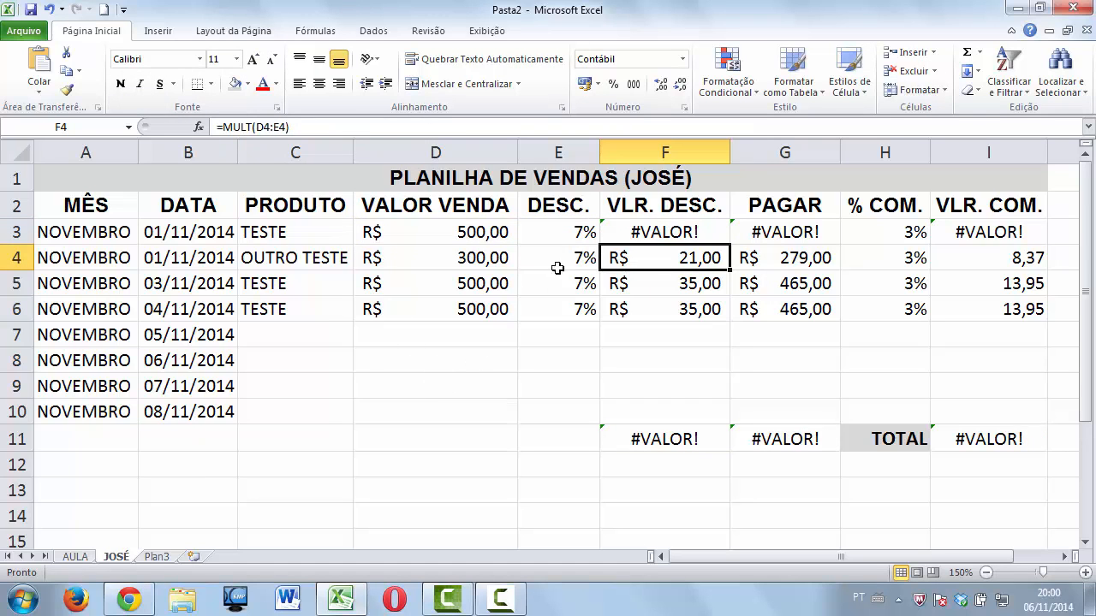
key("ctrl+z")
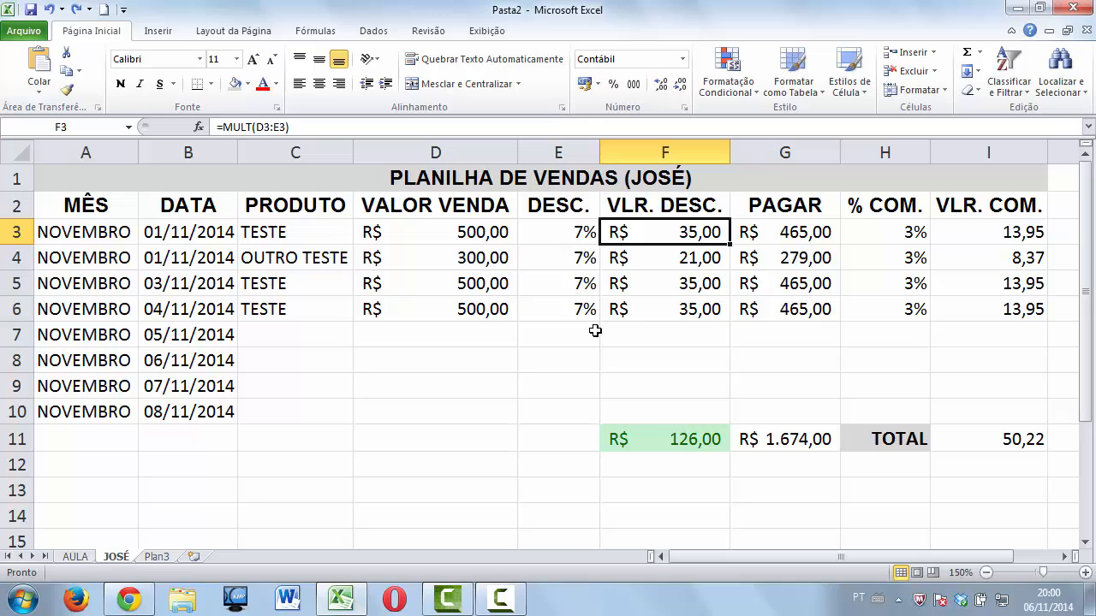
Make the D3 sale value and E3 discount negative by adding a leading minus sign.
left_click(500, 247)
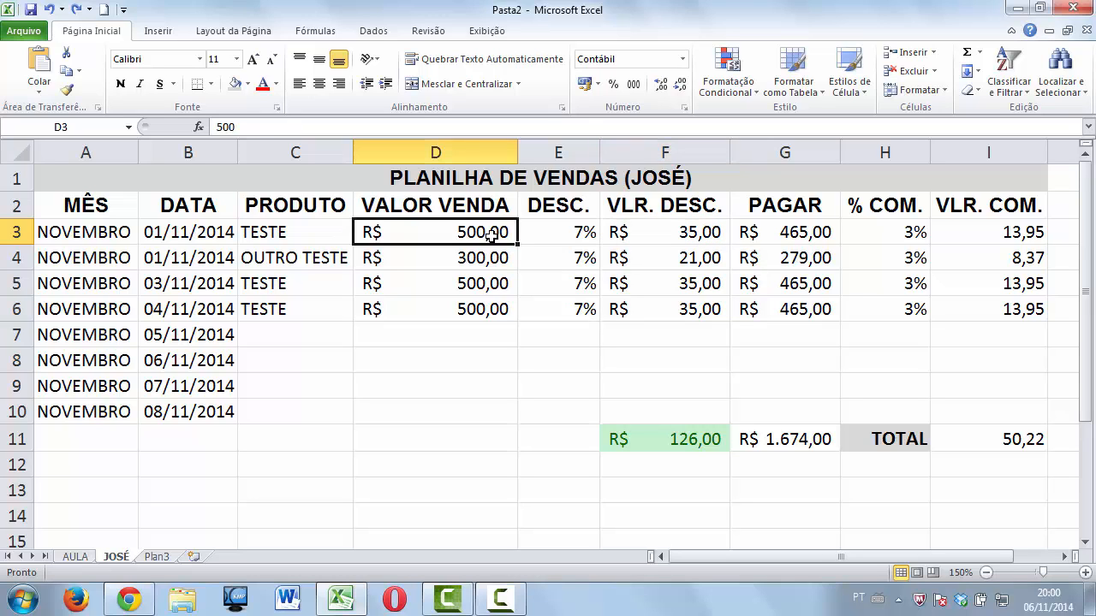
left_click(216, 129)
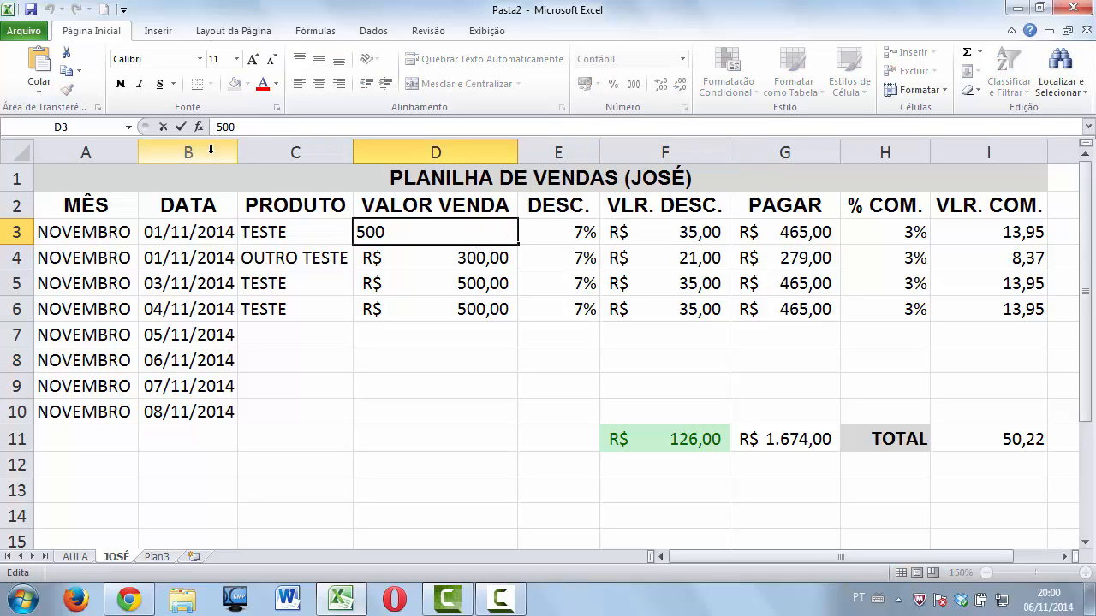
type("-")
key("Return")
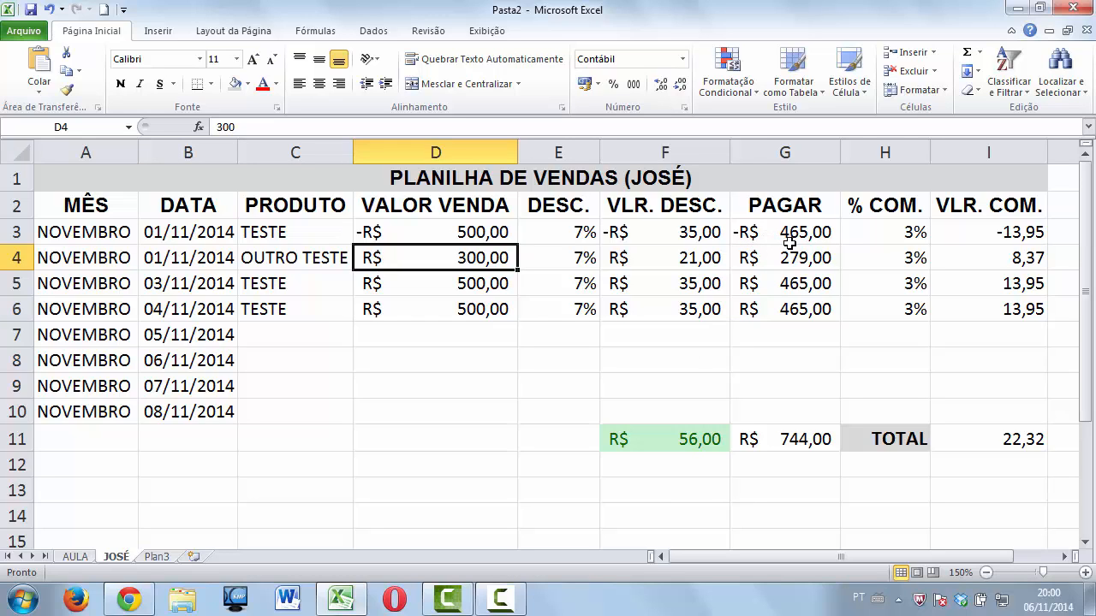
left_click(556, 238)
left_click(219, 126)
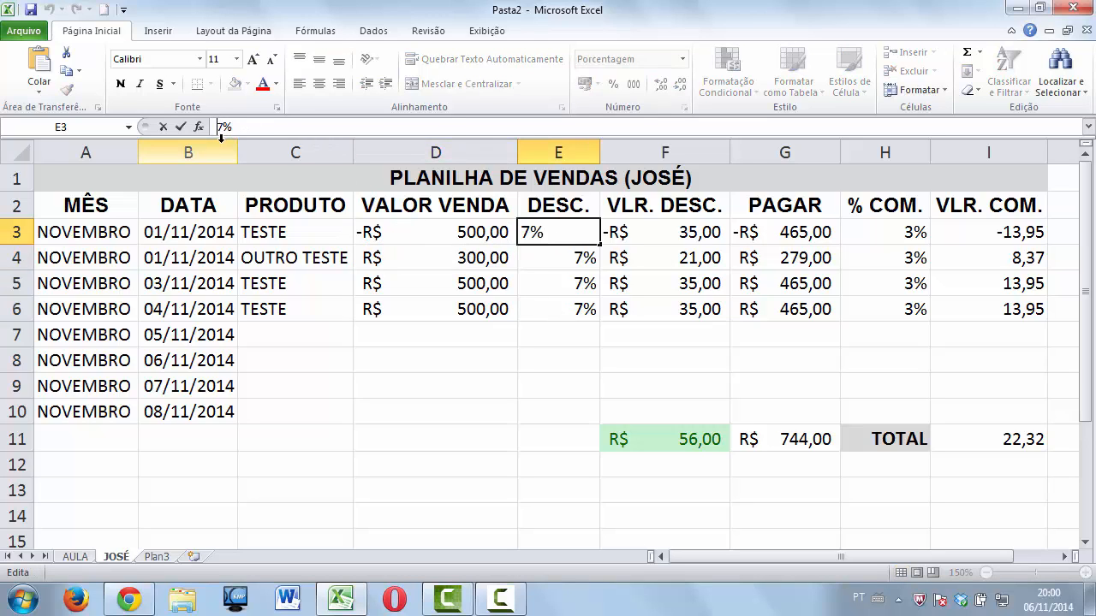
type("-")
key("Return")
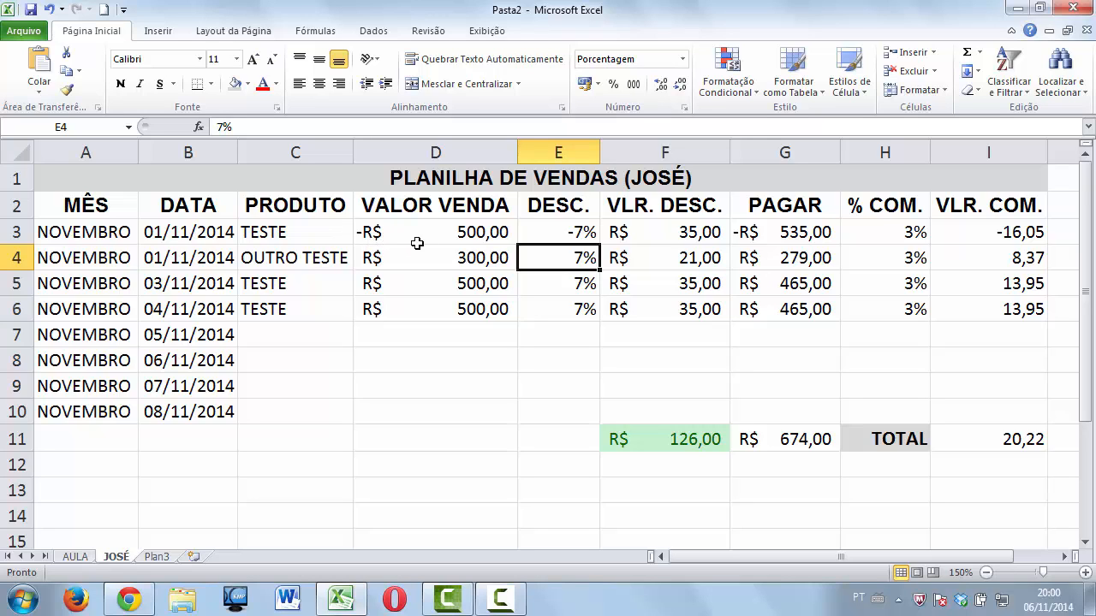
Remove the minus signs so D3 reads R$ 500,00 and E3 reads 7%.
left_click(531, 235)
left_click(227, 125)
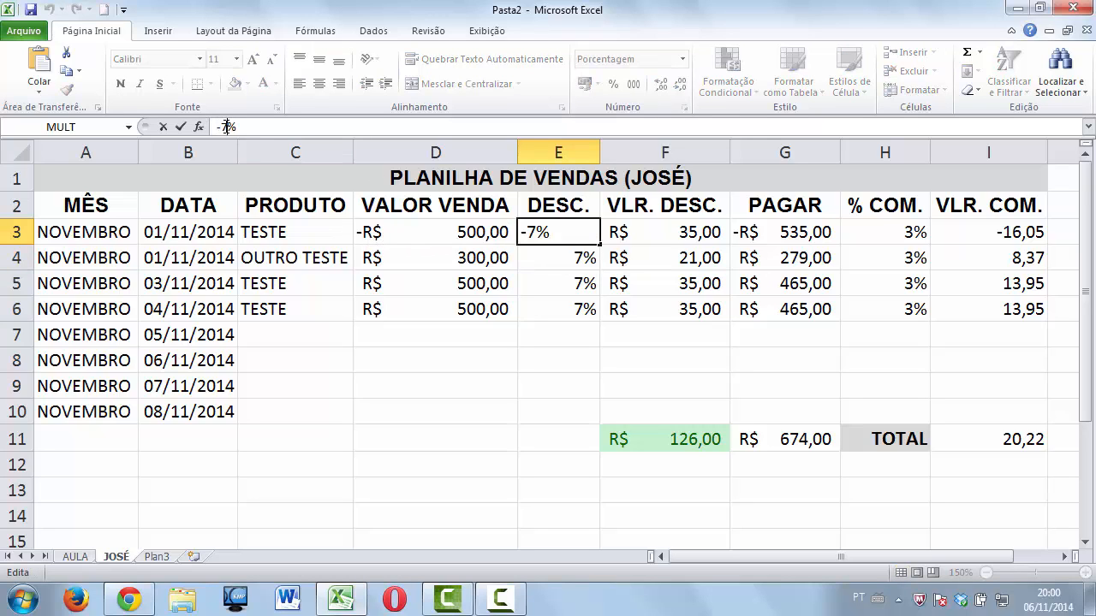
key("BackSpace")
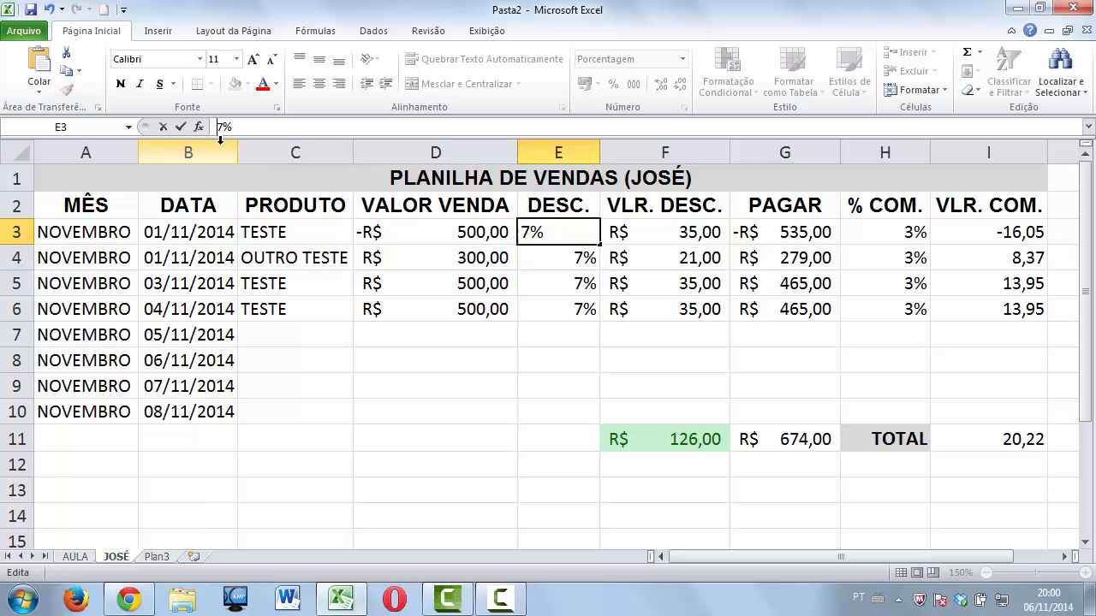
left_click(389, 238)
left_click(222, 126)
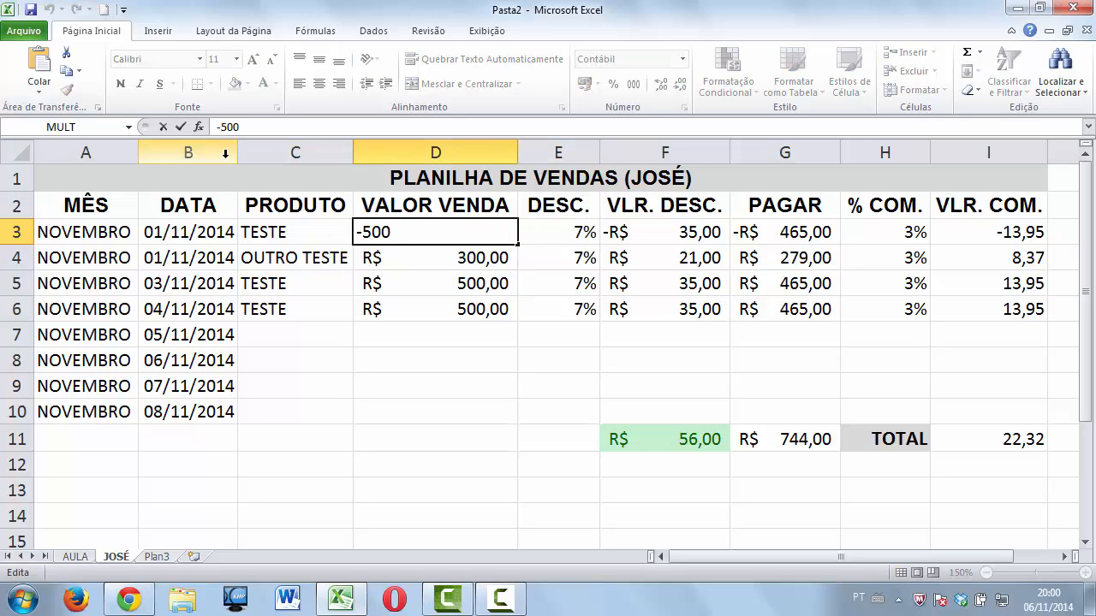
key("BackSpace")
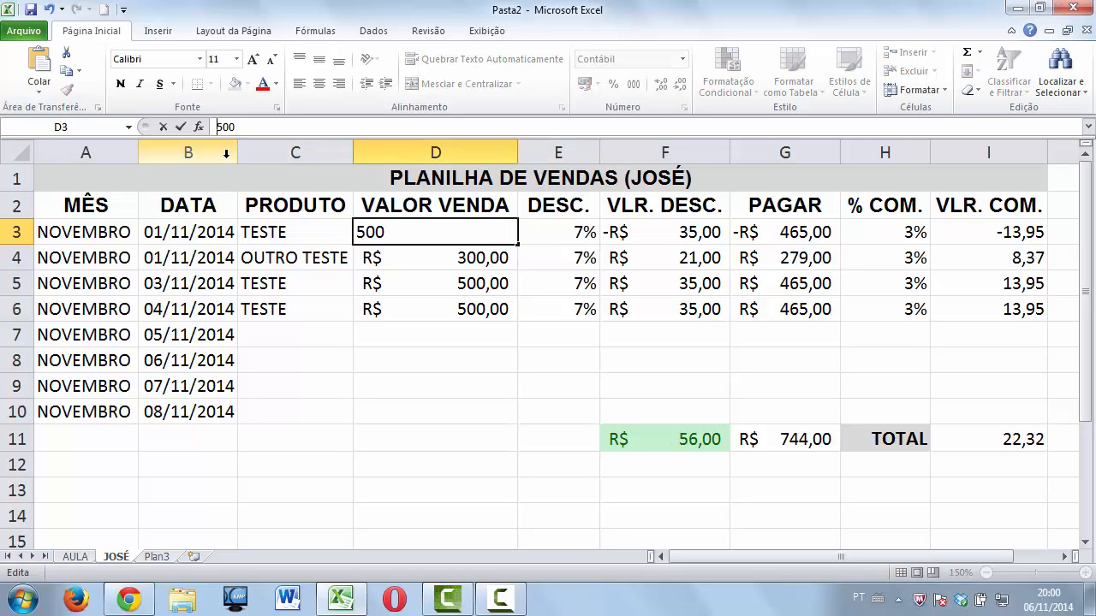
left_click(619, 255)
left_click(616, 243)
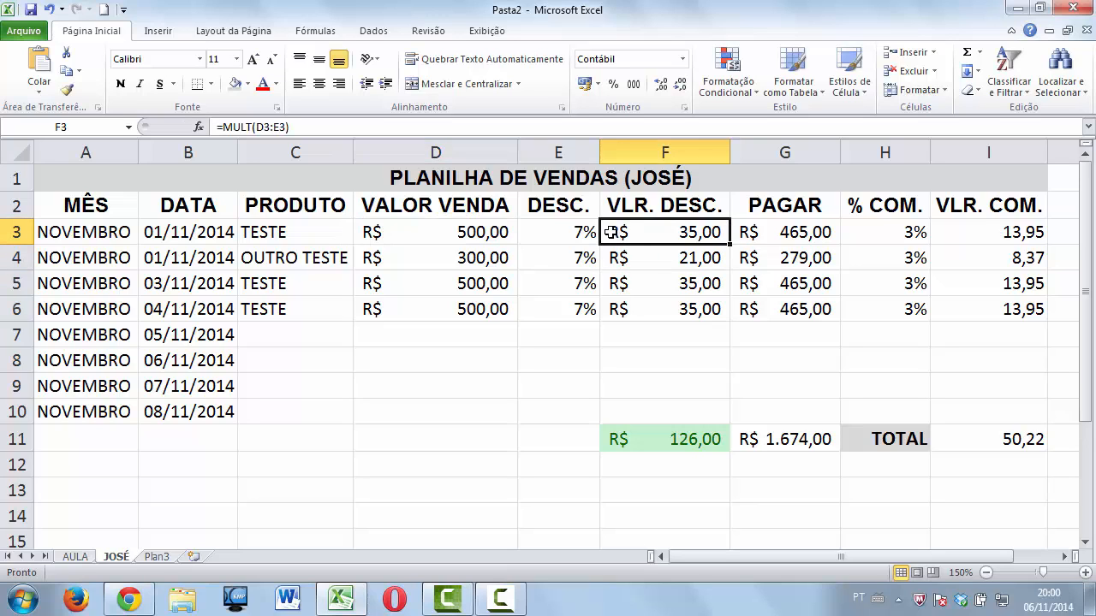
double_click(613, 243)
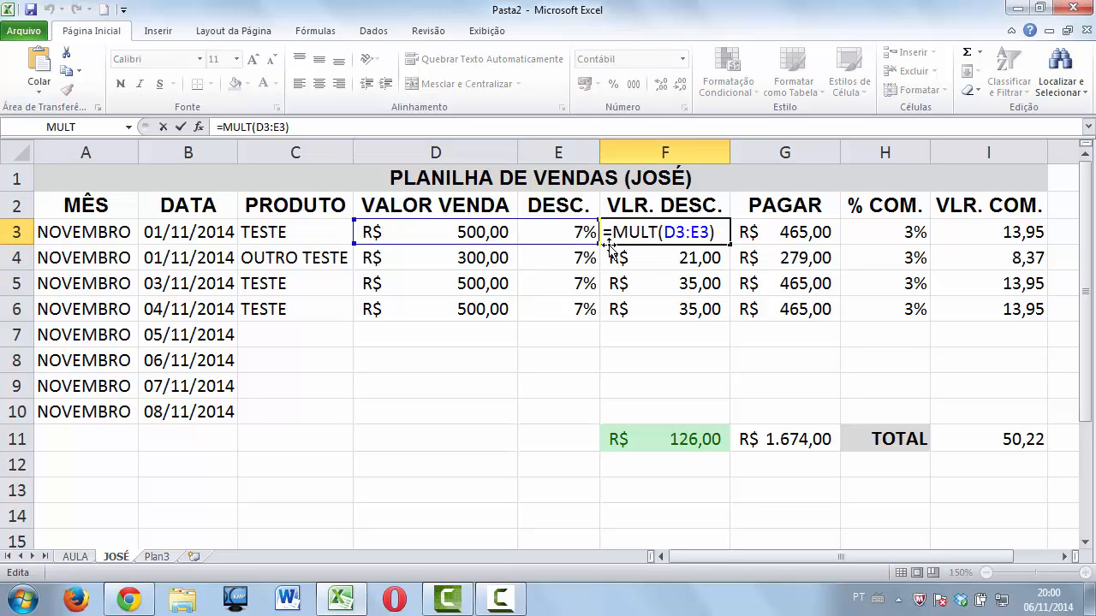
left_click(644, 255)
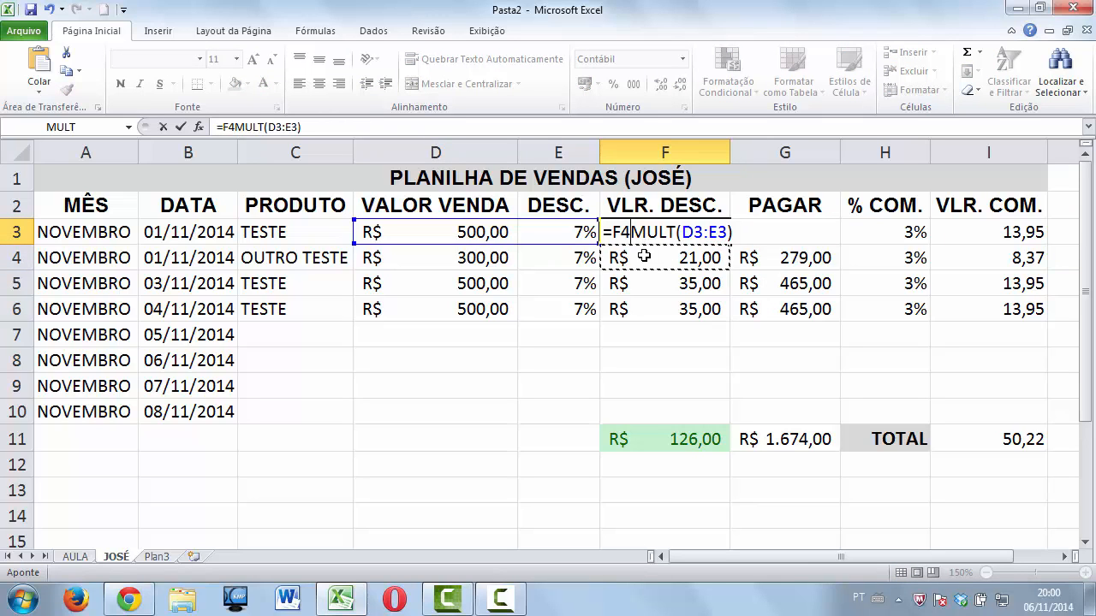
key("Escape")
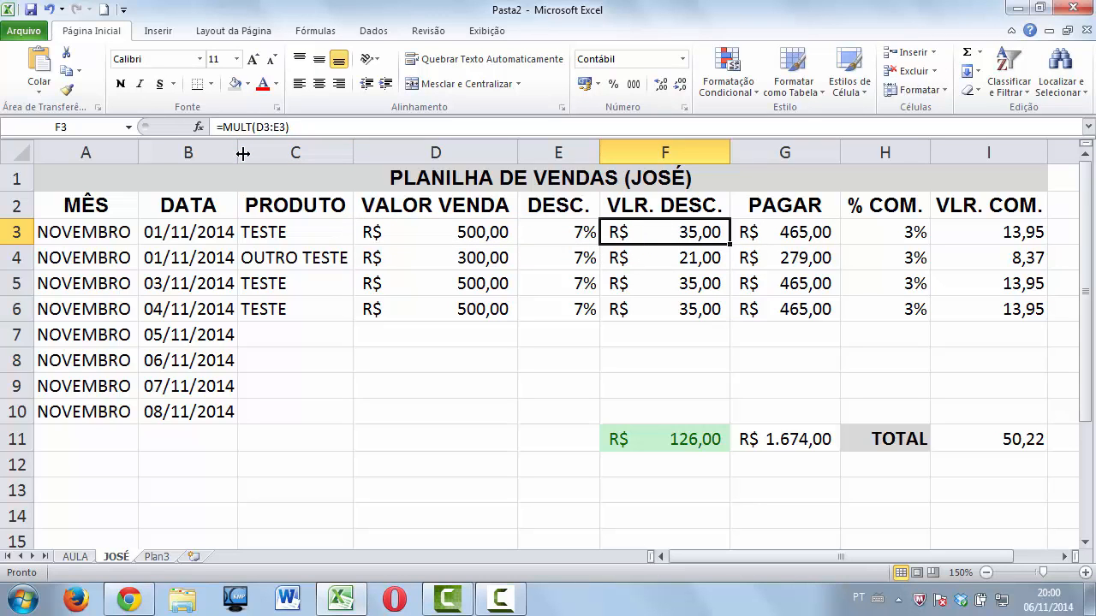
left_click(306, 126)
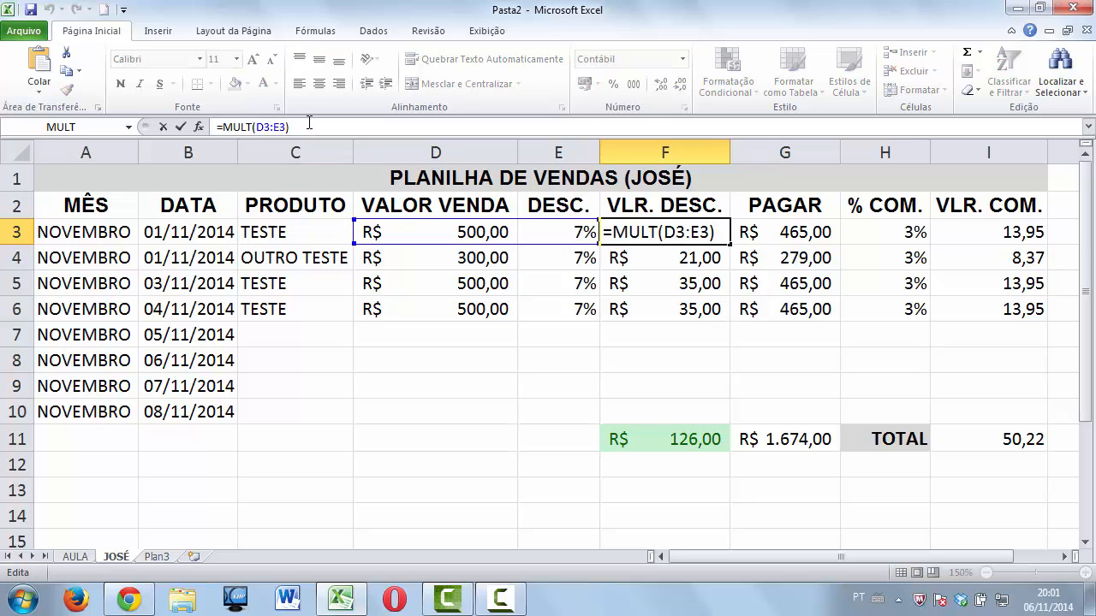
type("-")
key("Return")
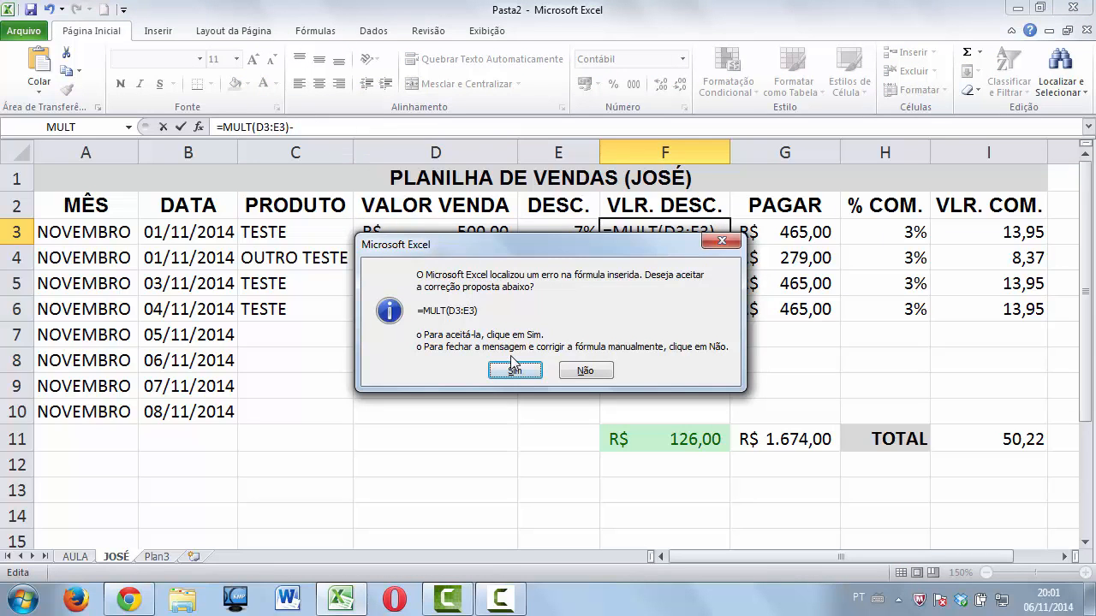
left_click(587, 374)
left_click(557, 358)
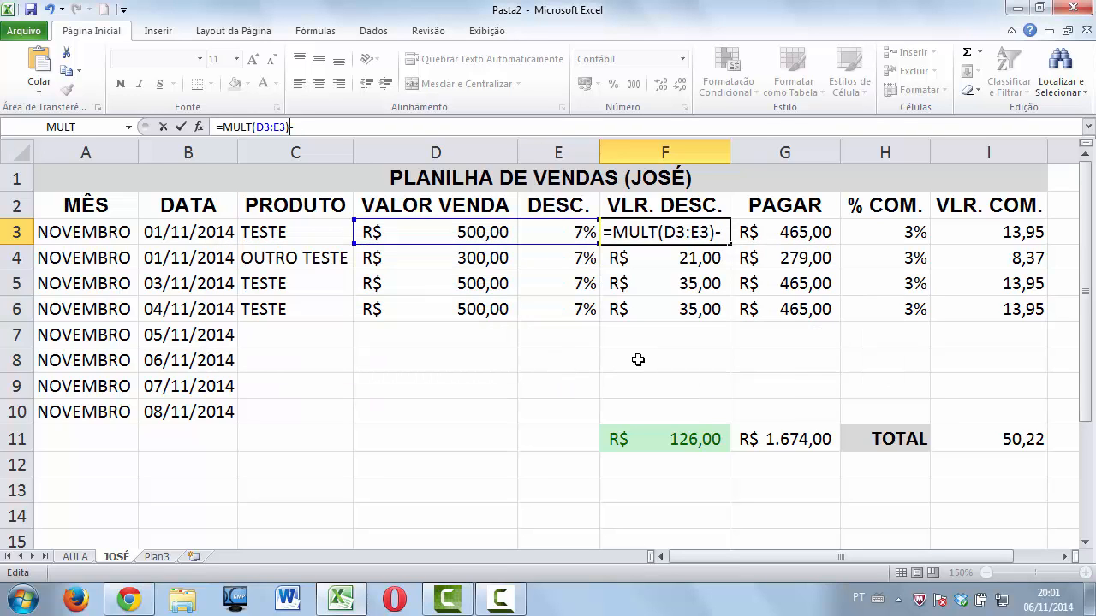
key("Escape")
left_click(680, 441)
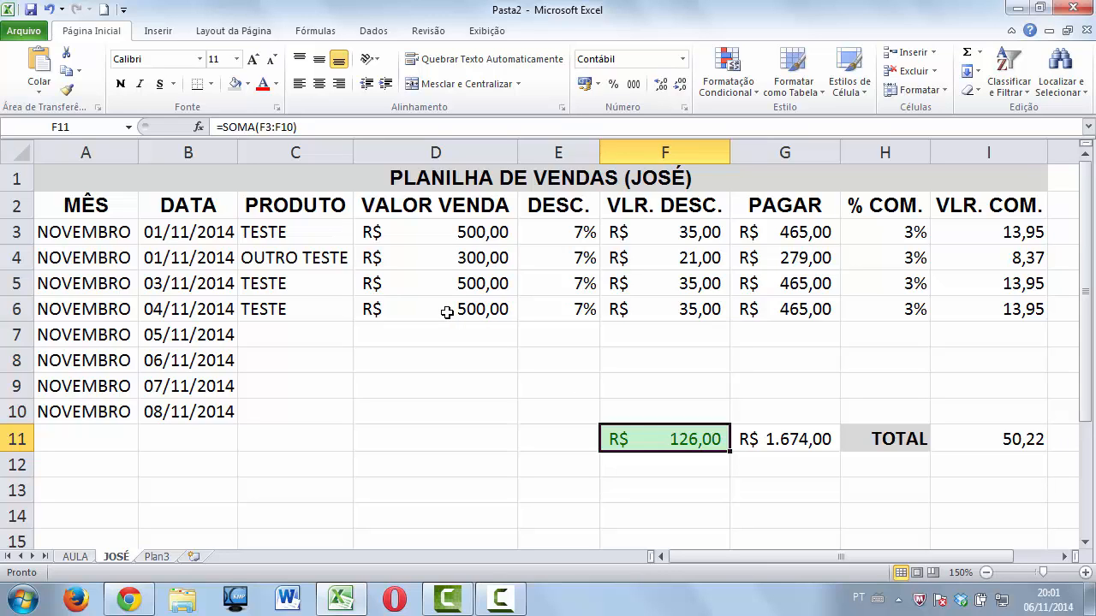
left_click(275, 126)
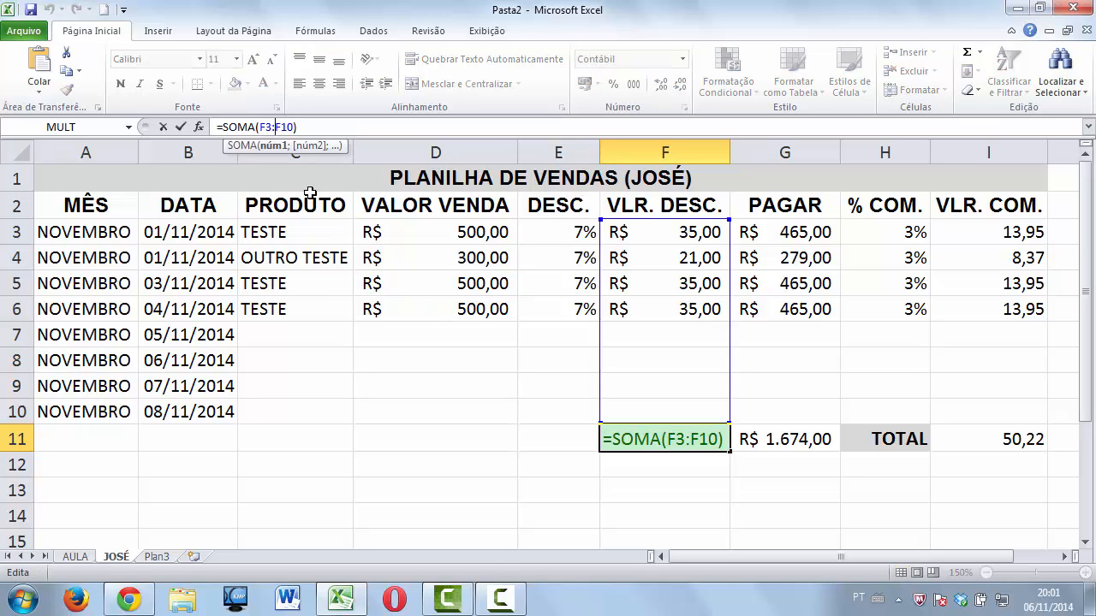
key("BackSpace")
type("-")
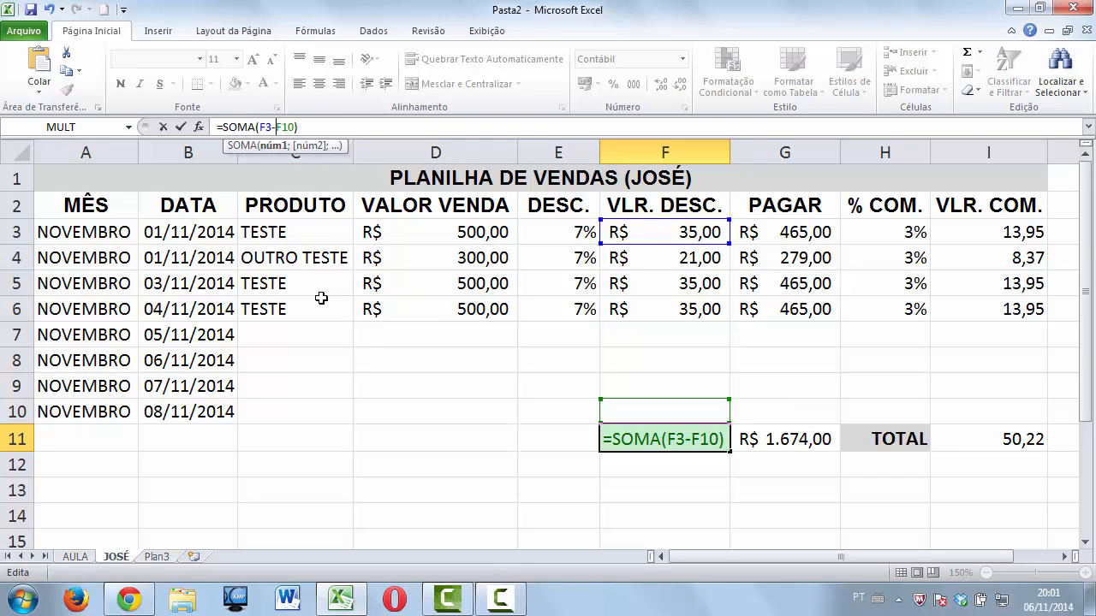
key("Return")
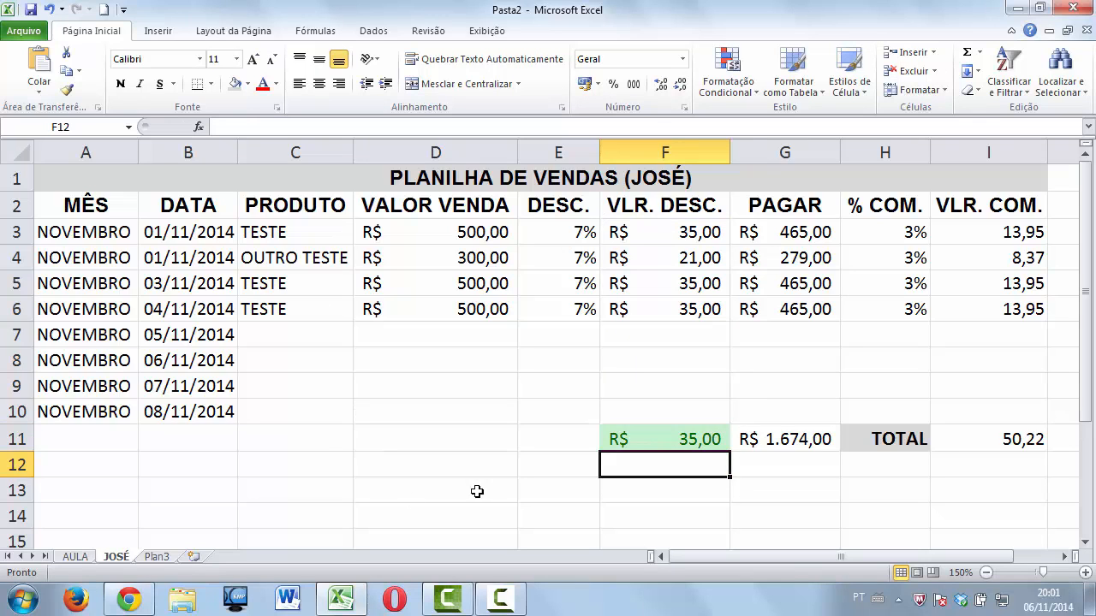
left_click(633, 440)
left_click(276, 127)
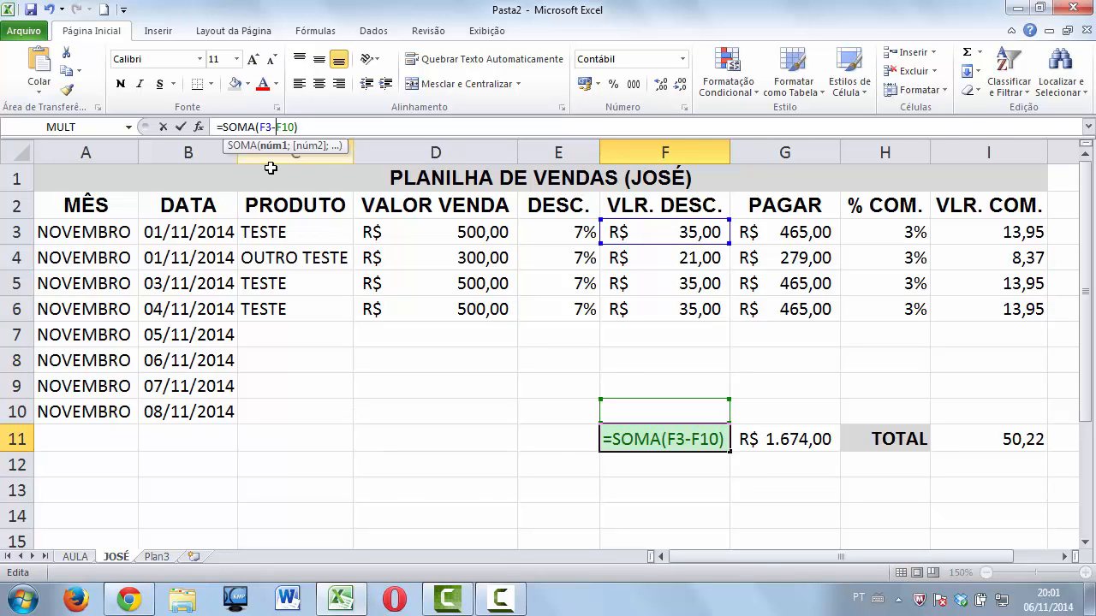
key("BackSpace")
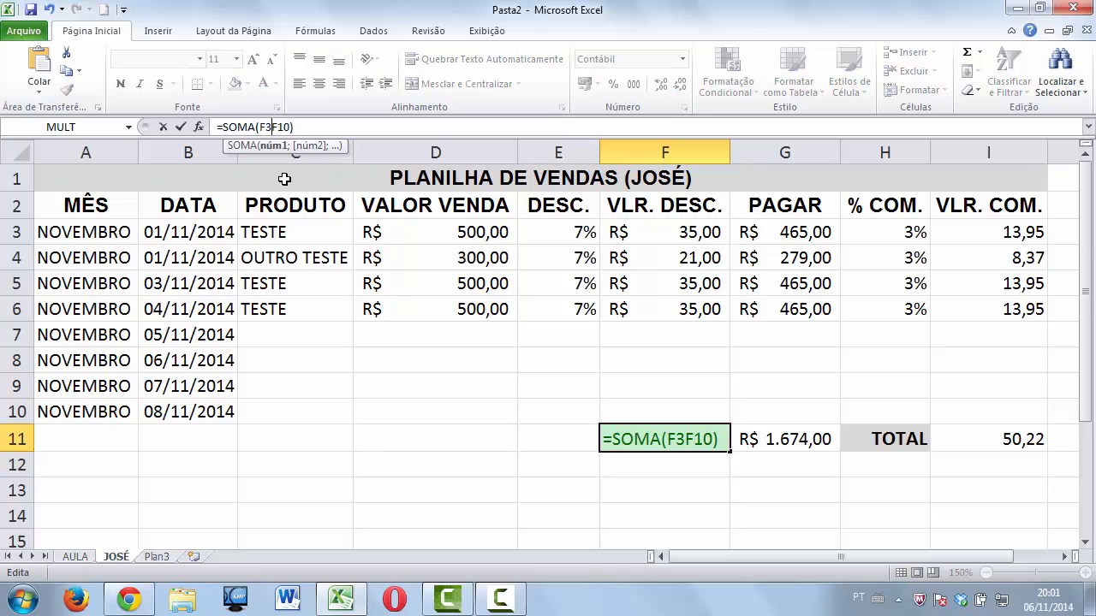
type(":")
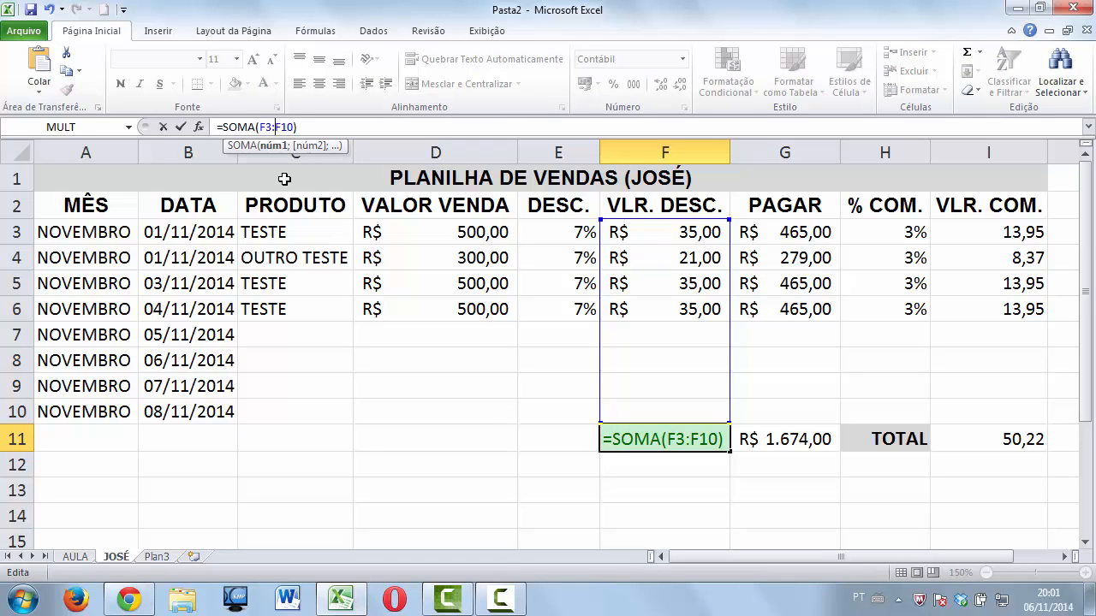
key("Return")
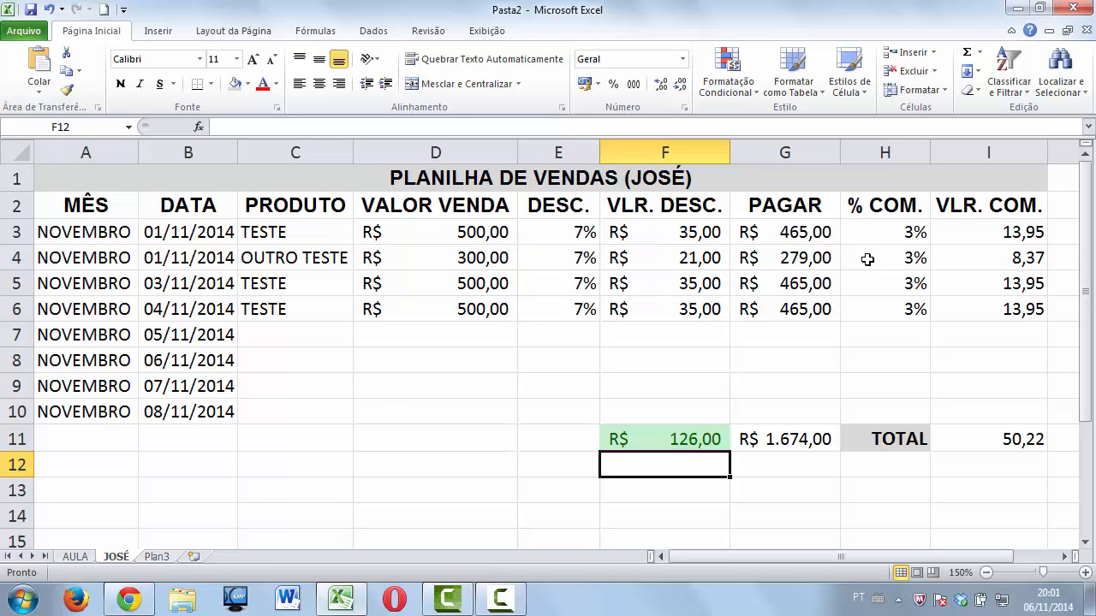
left_click(816, 238)
left_click(895, 238)
left_click(946, 235)
left_click(968, 259)
left_click(966, 282)
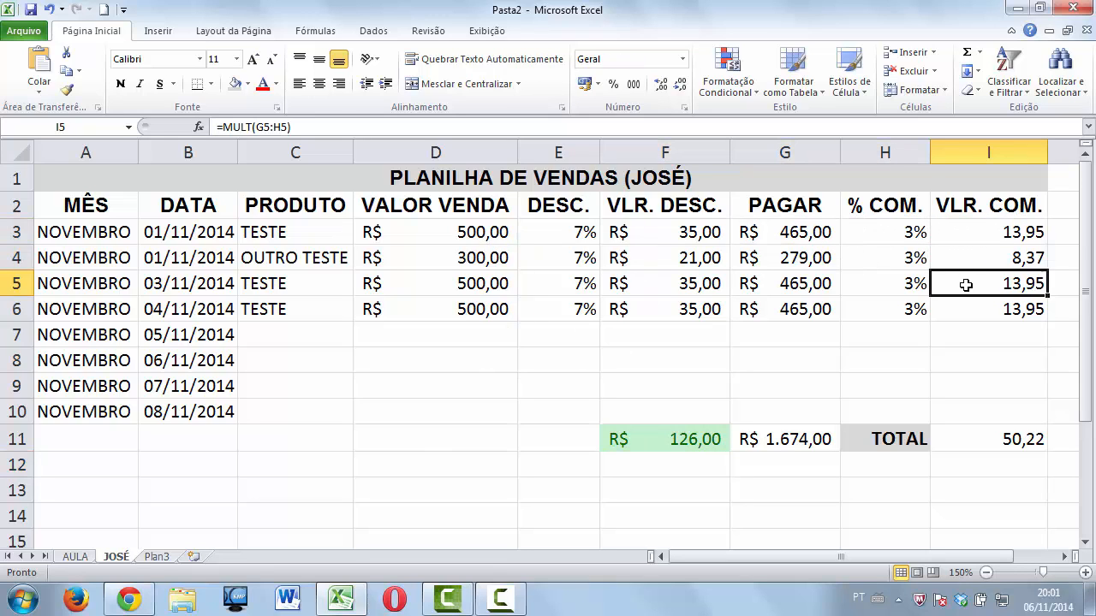
left_click(961, 310)
left_click(856, 309)
left_click(813, 309)
left_click(809, 285)
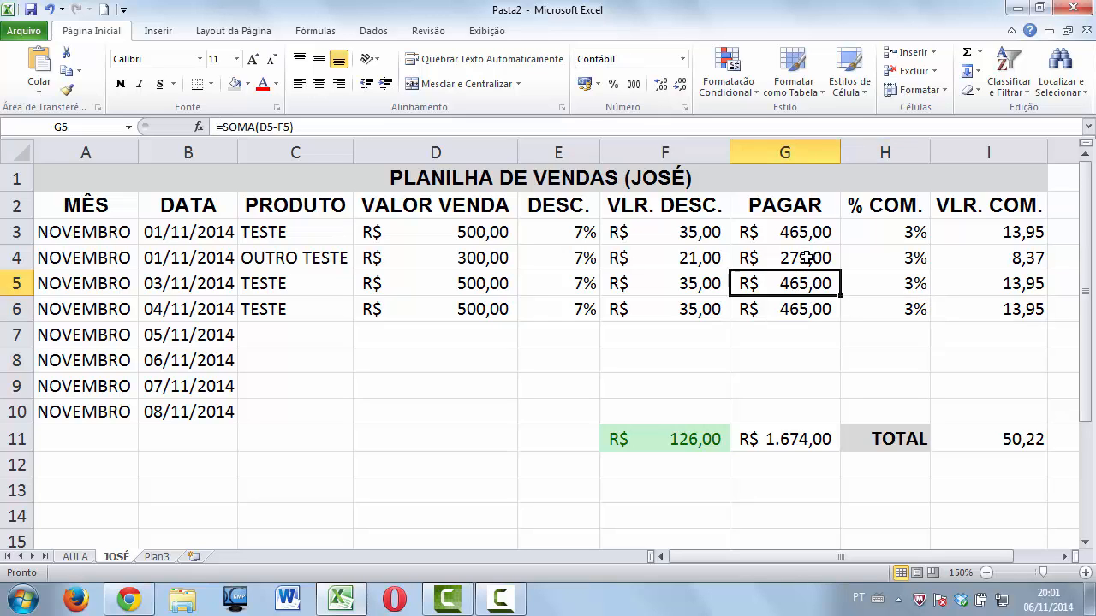
left_click(805, 256)
left_click(804, 231)
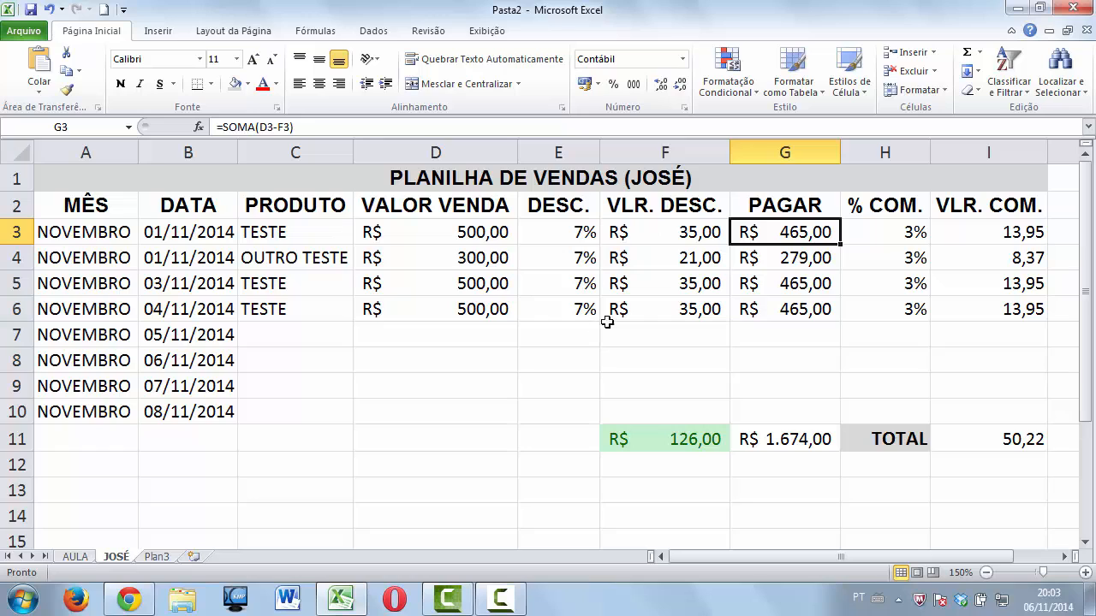
left_click(576, 233)
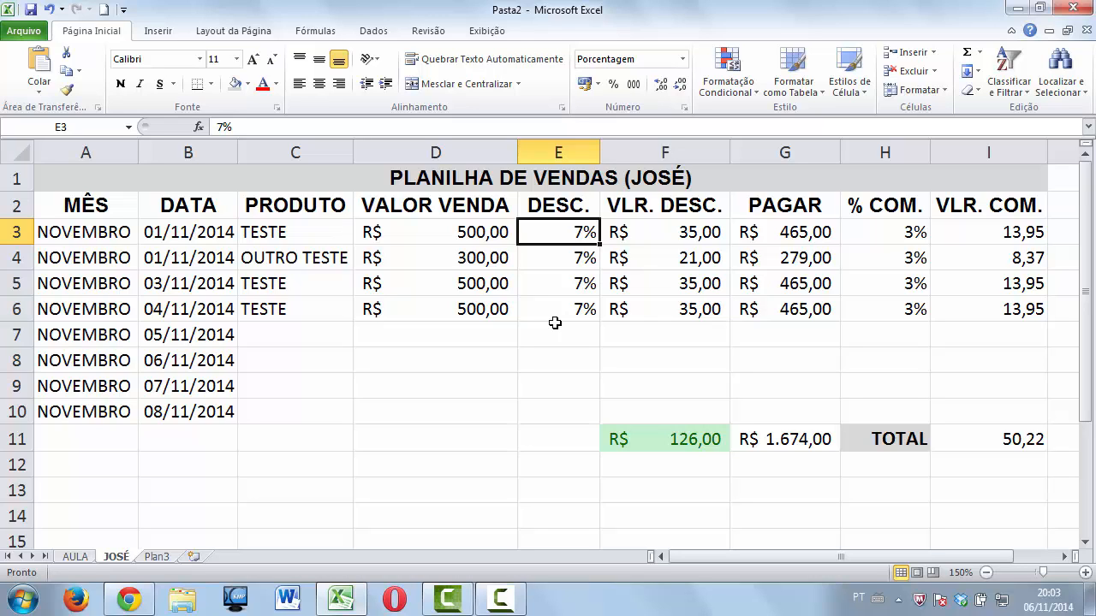
Give E3 a greater-than-7% rule with light red fill and dark red text.
right_click(580, 233)
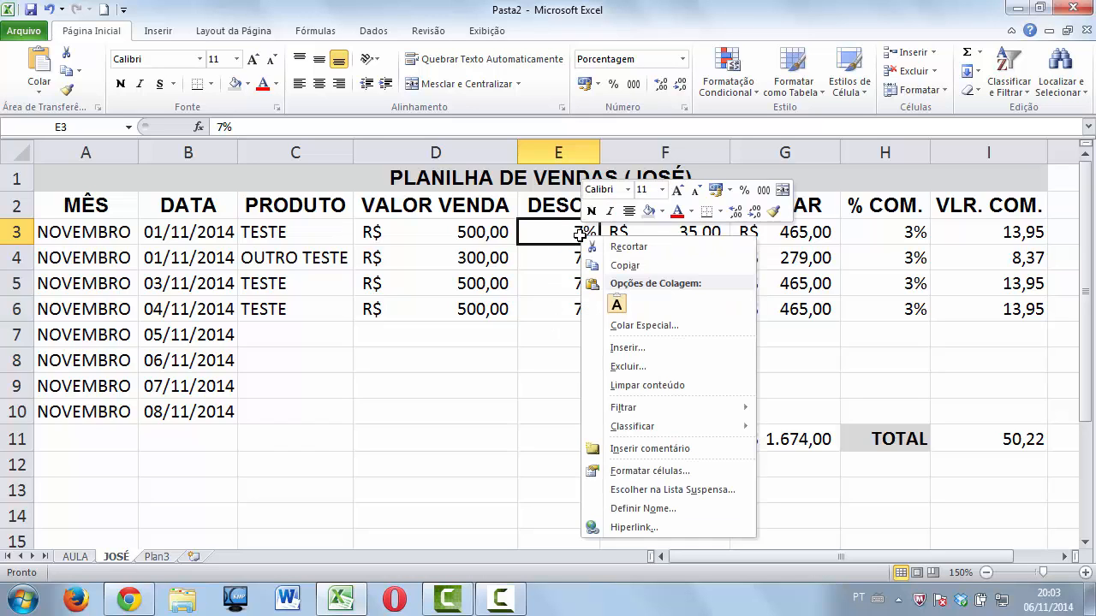
key("Escape")
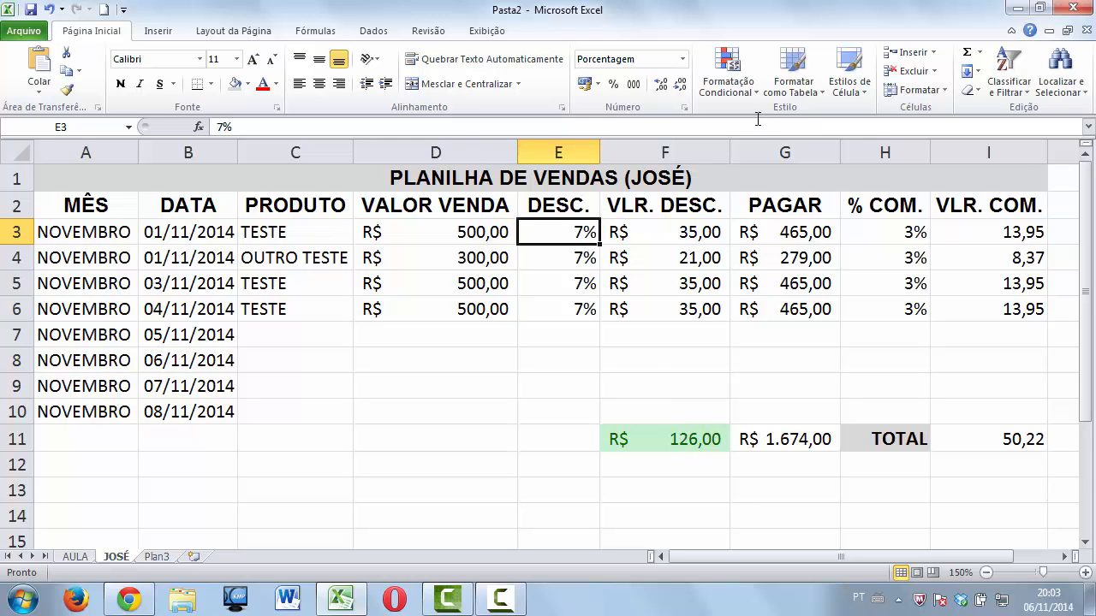
left_click(756, 91)
mouse_move(760, 126)
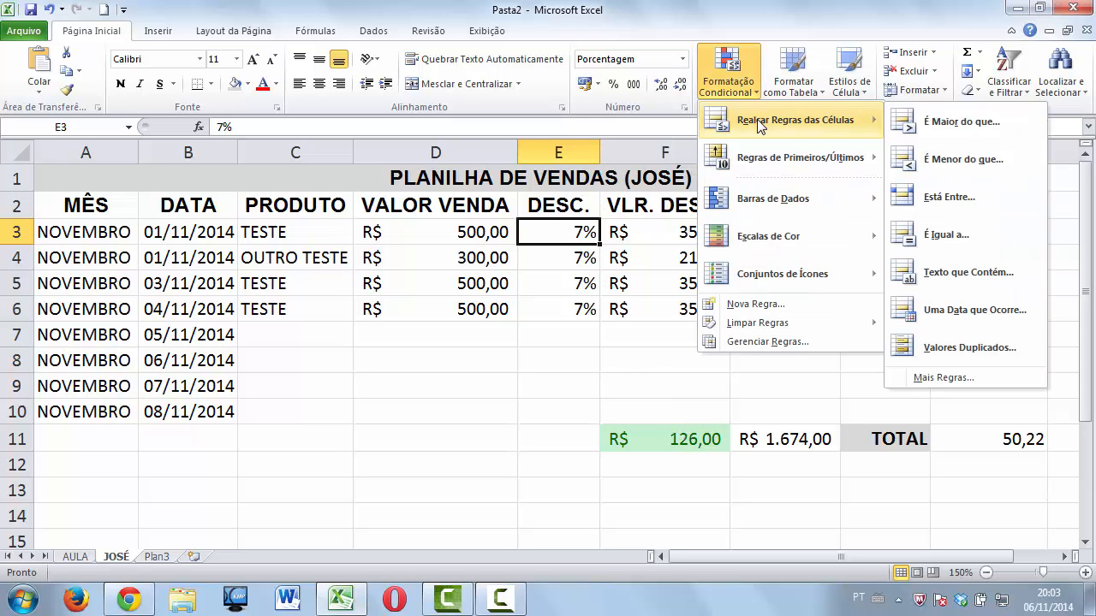
left_click(918, 127)
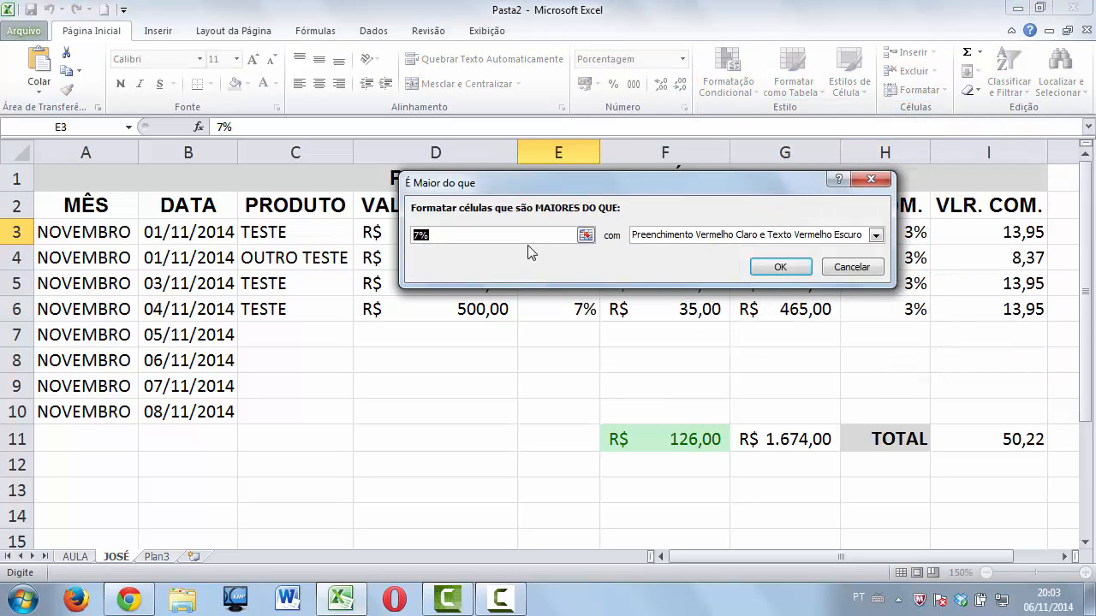
left_click(419, 231)
key("BackSpace")
type("8")
key("BackSpace")
type("7")
left_click(770, 266)
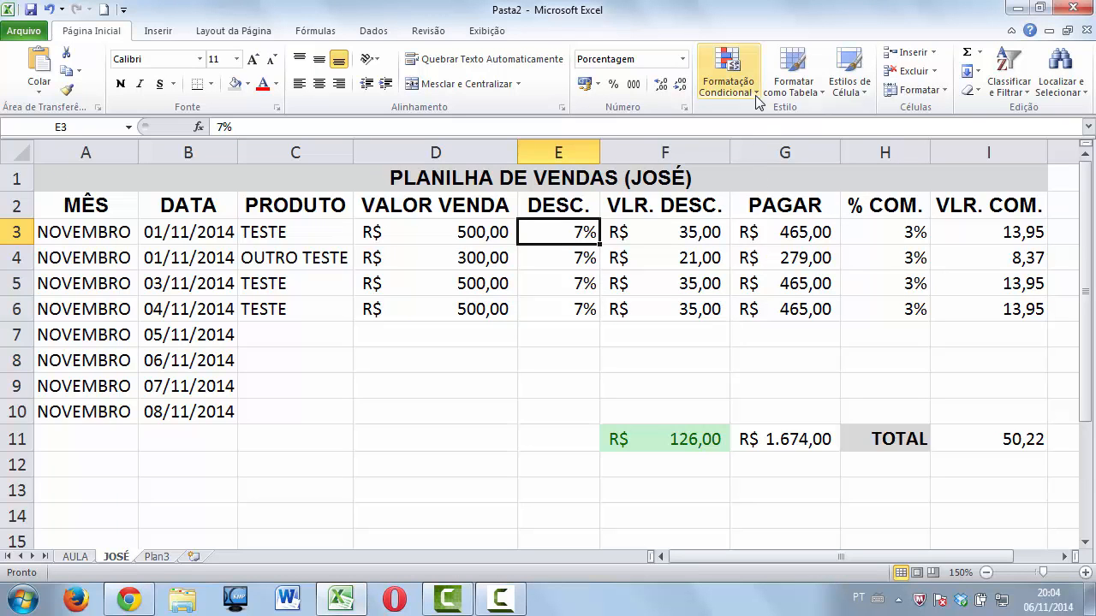
Add a less-than-7% rule to E3 with green fill and dark green text.
left_click(726, 79)
mouse_move(760, 151)
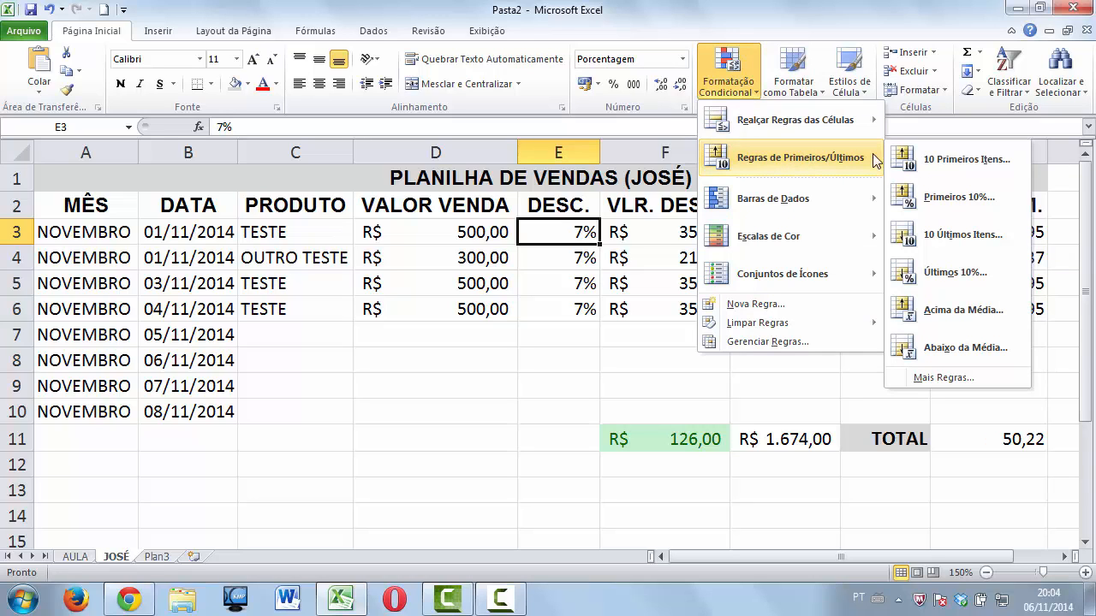
mouse_move(832, 121)
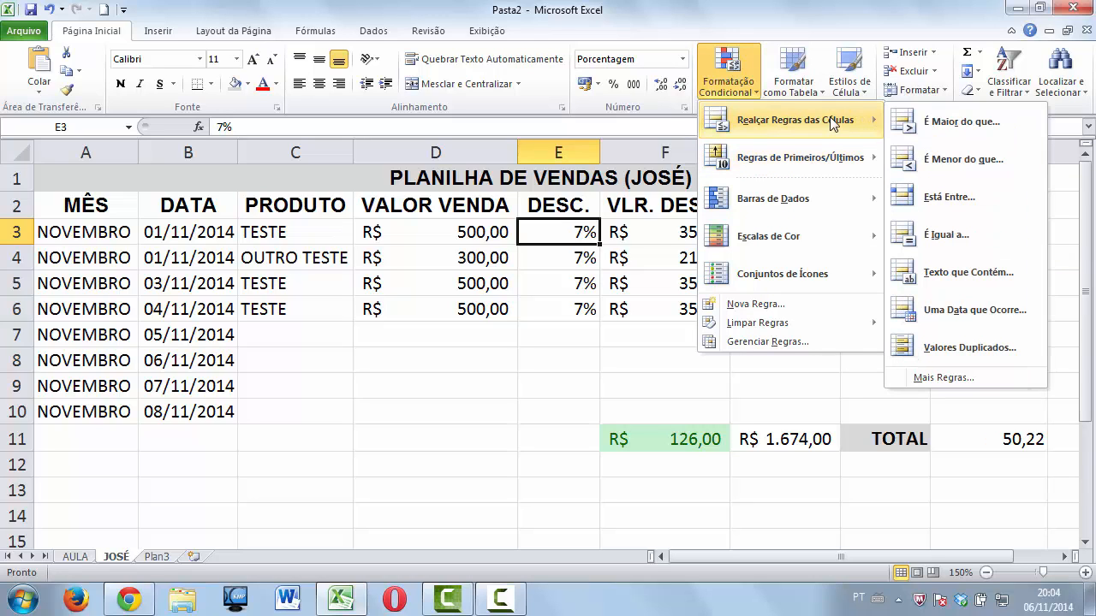
left_click(957, 159)
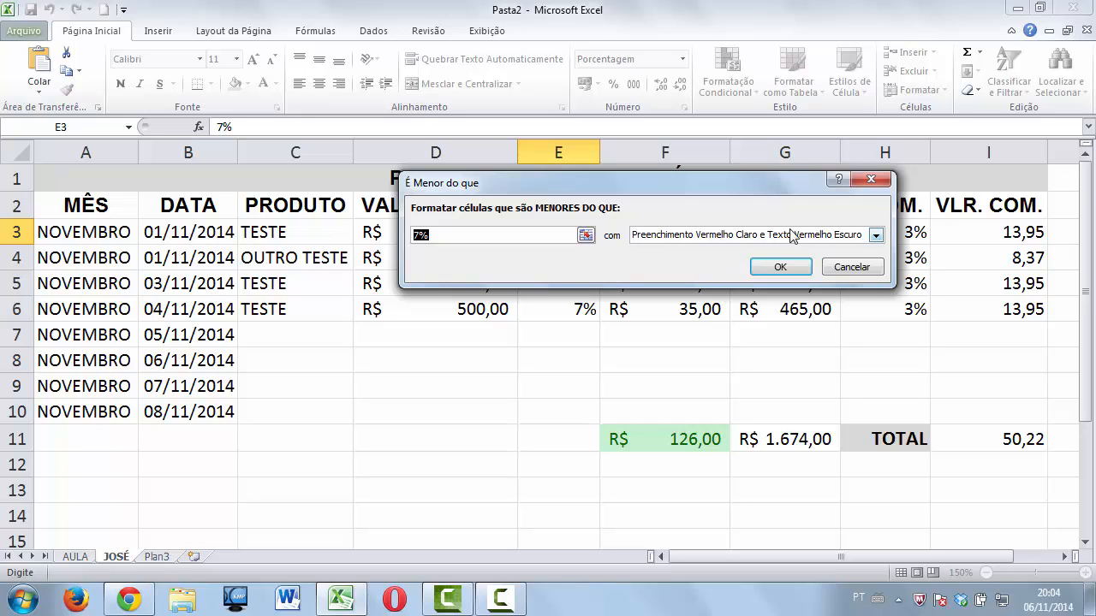
left_click(874, 236)
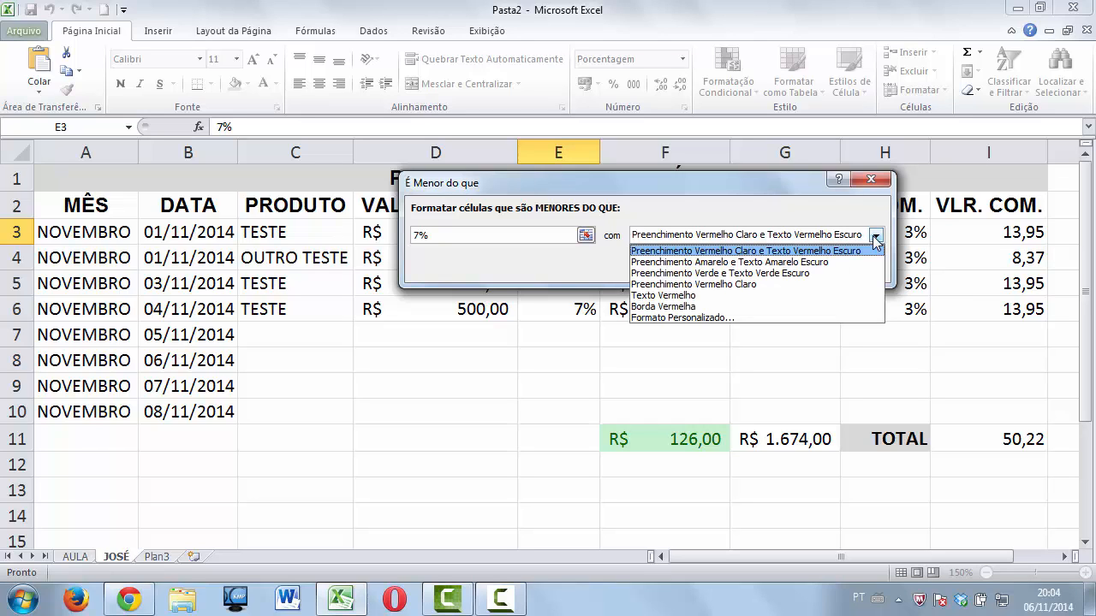
left_click(814, 274)
left_click(782, 263)
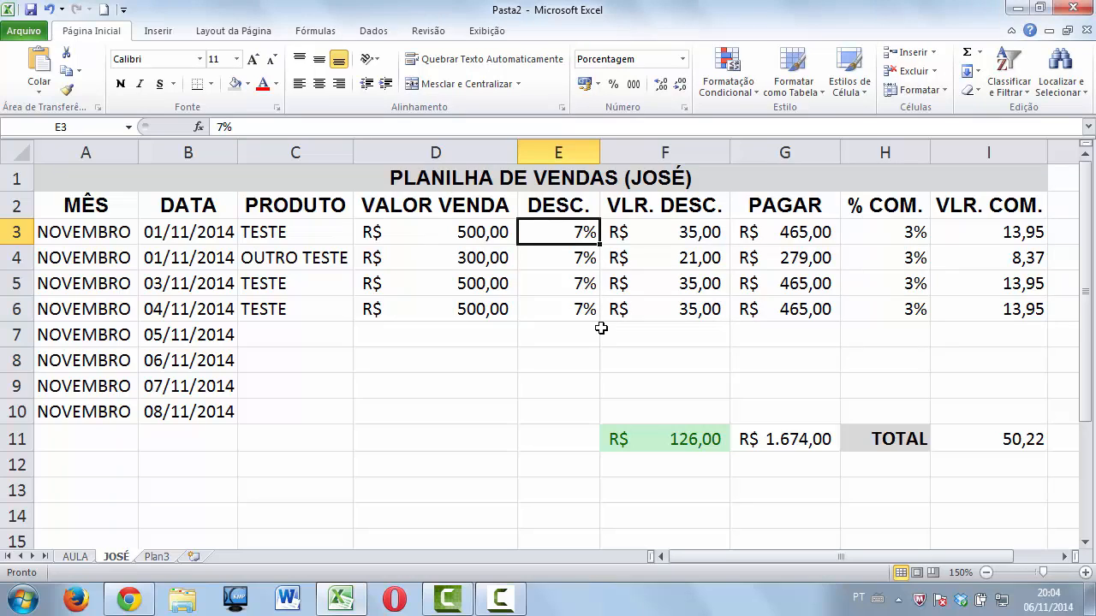
type("8")
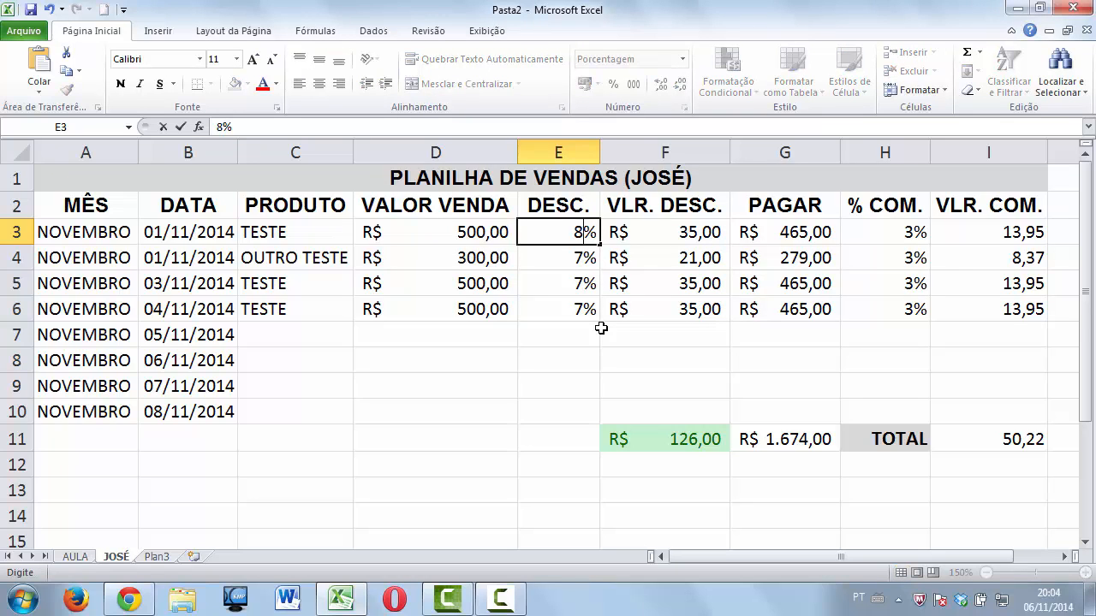
key("Return")
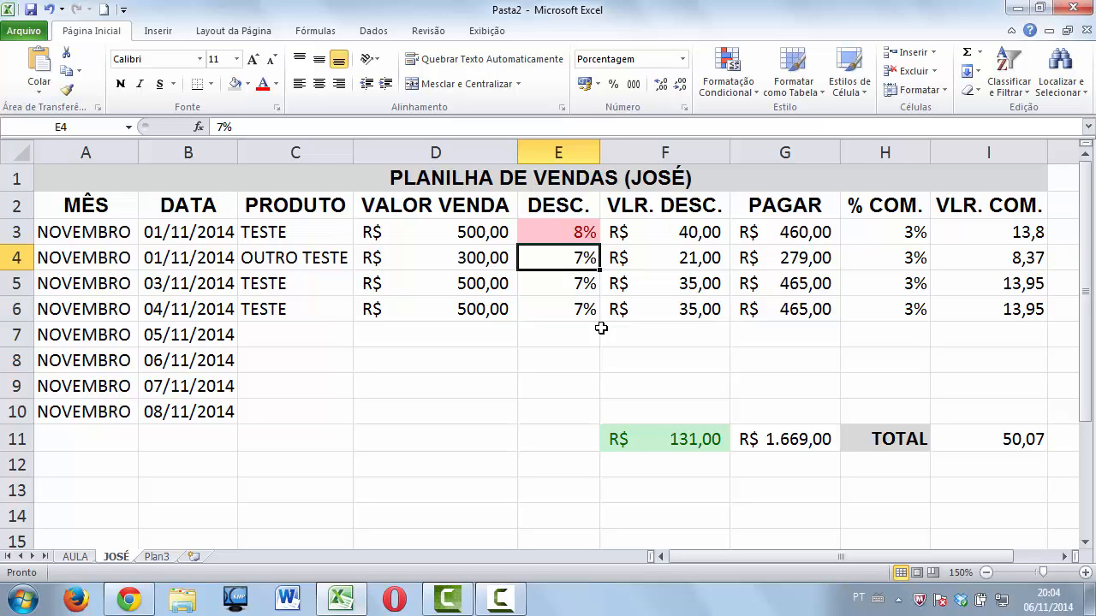
key("Up")
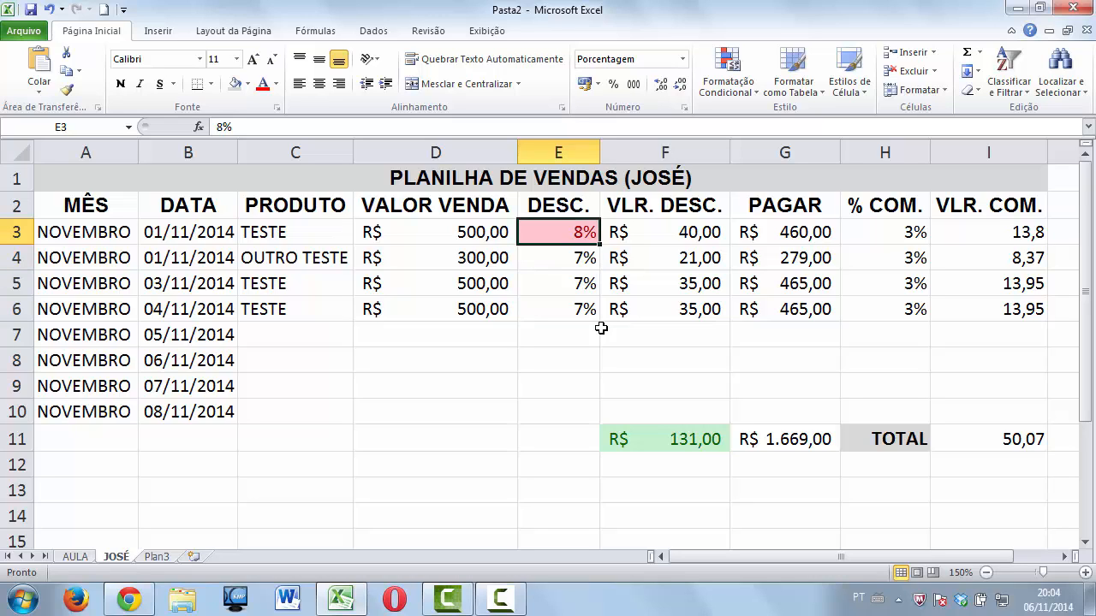
type("6")
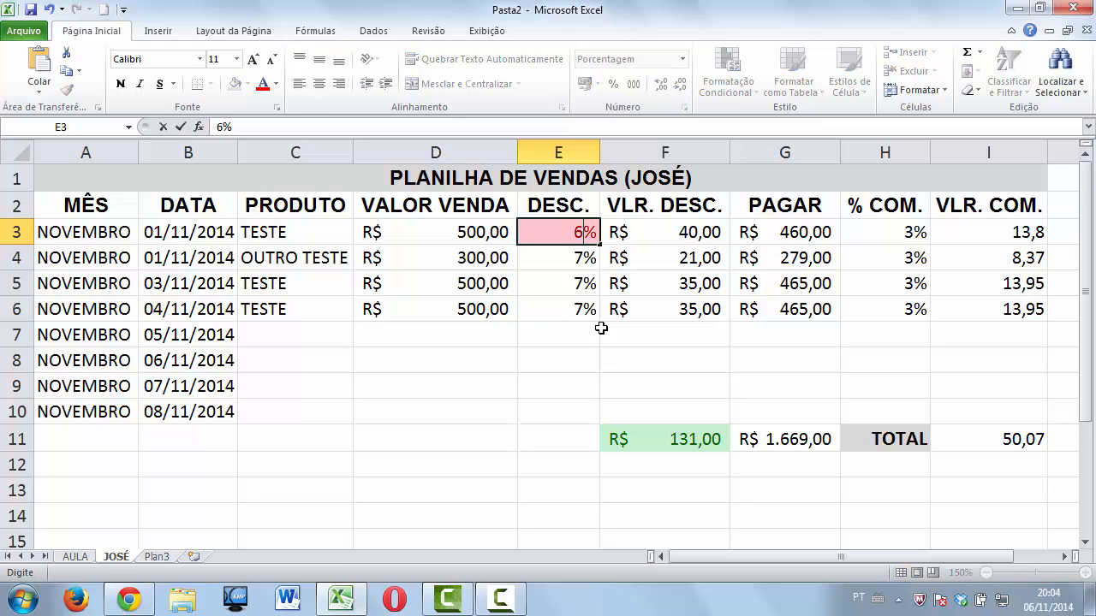
key("Return")
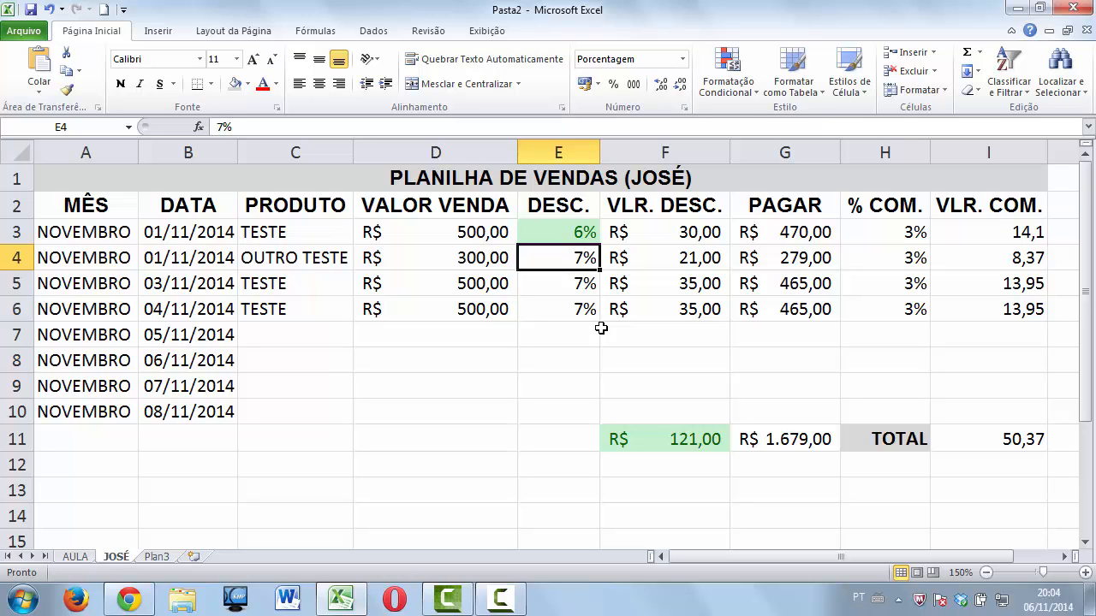
key("Up")
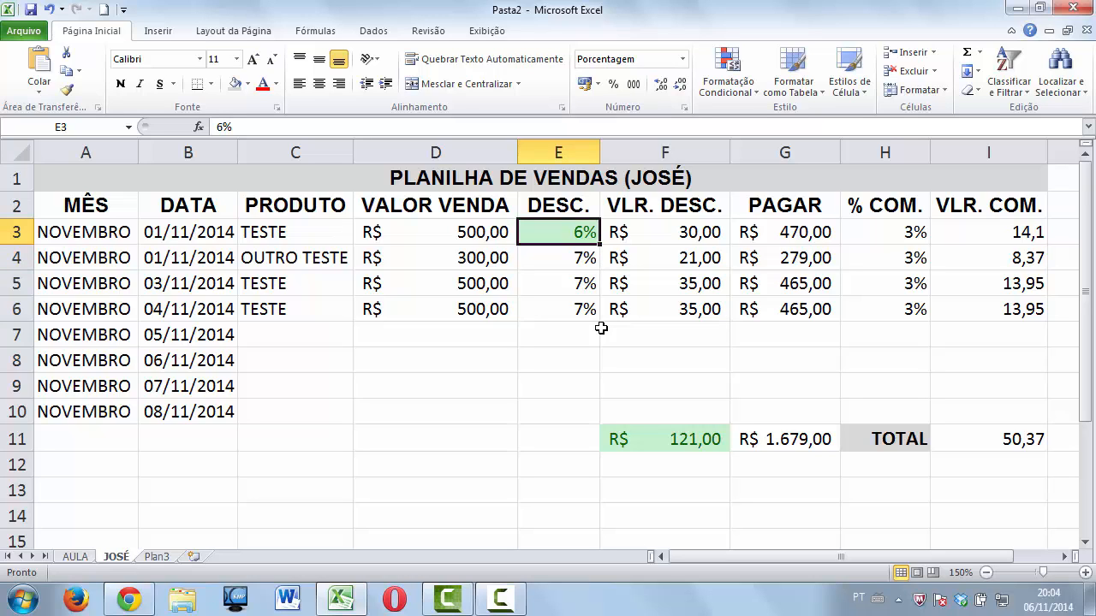
type("7")
key("Return")
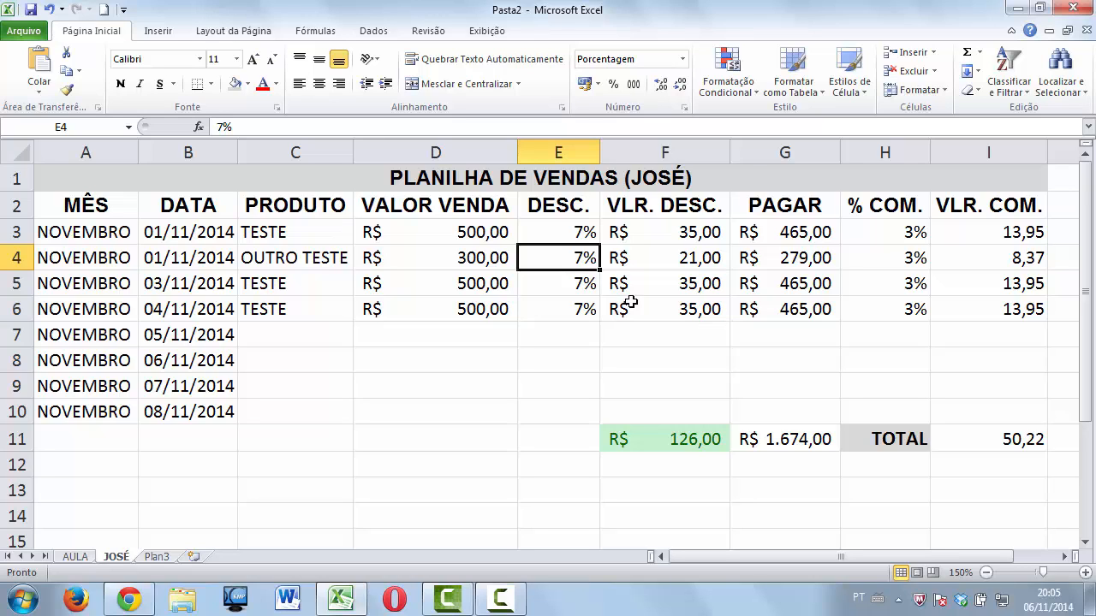
Give E4 an equal-to-7% rule with green fill and dark green text.
left_click(754, 96)
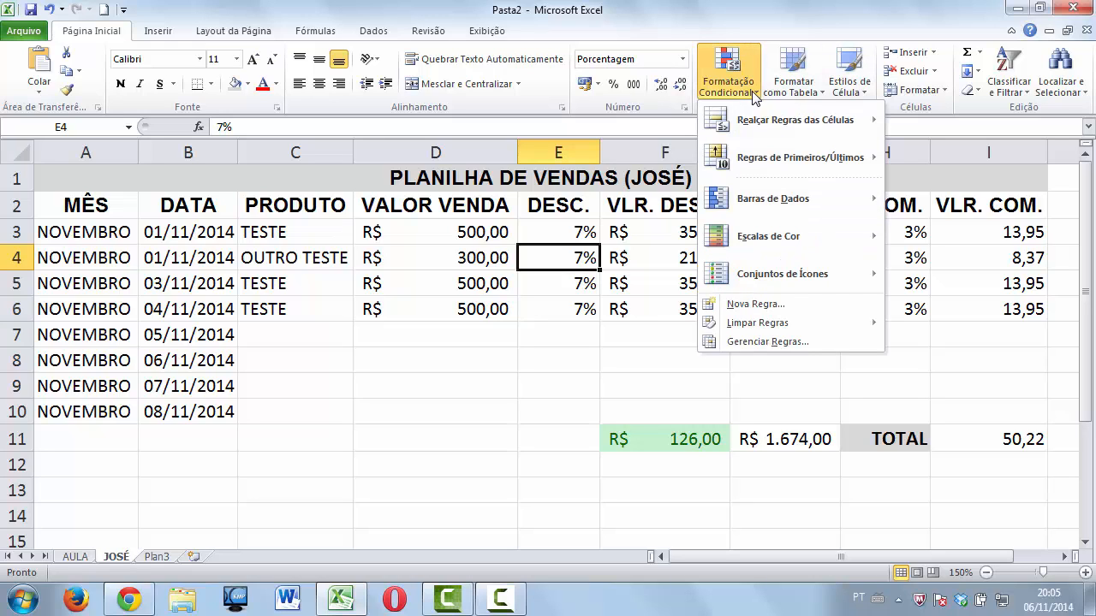
mouse_move(789, 124)
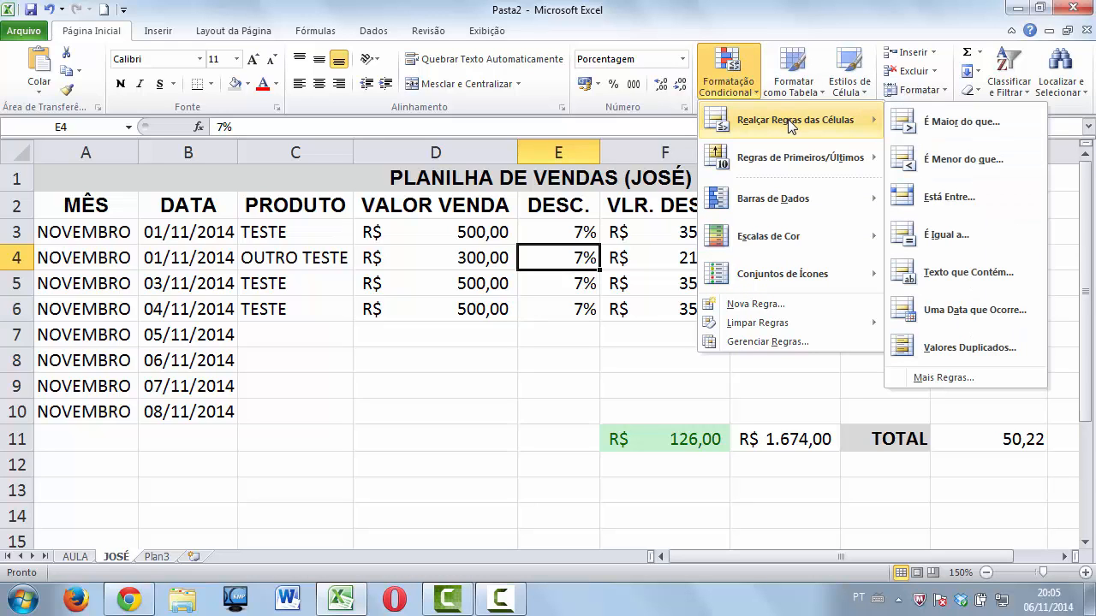
left_click(941, 236)
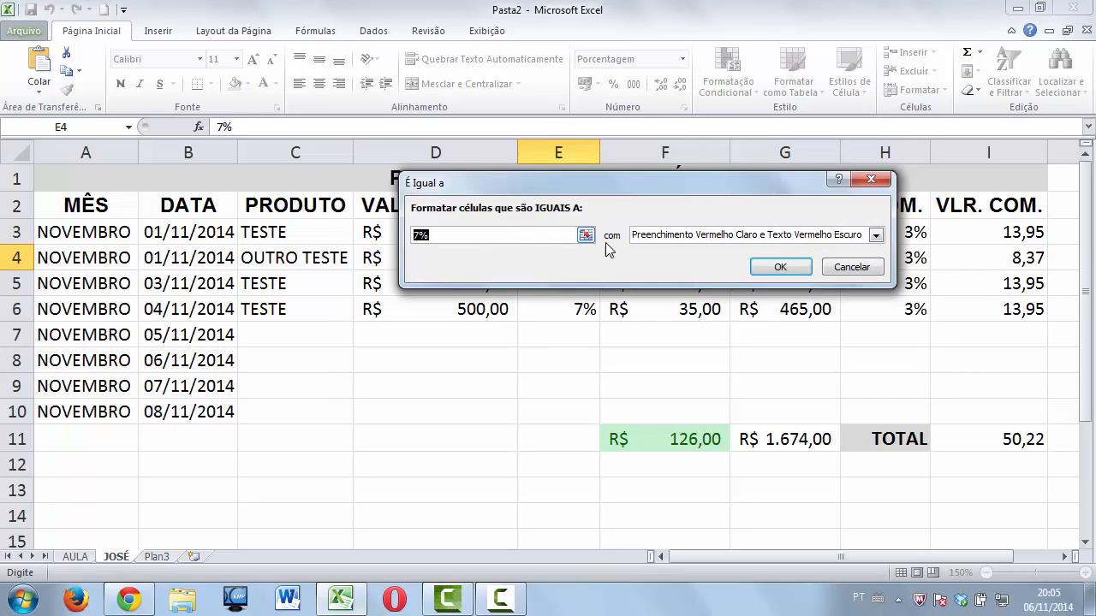
left_click(652, 237)
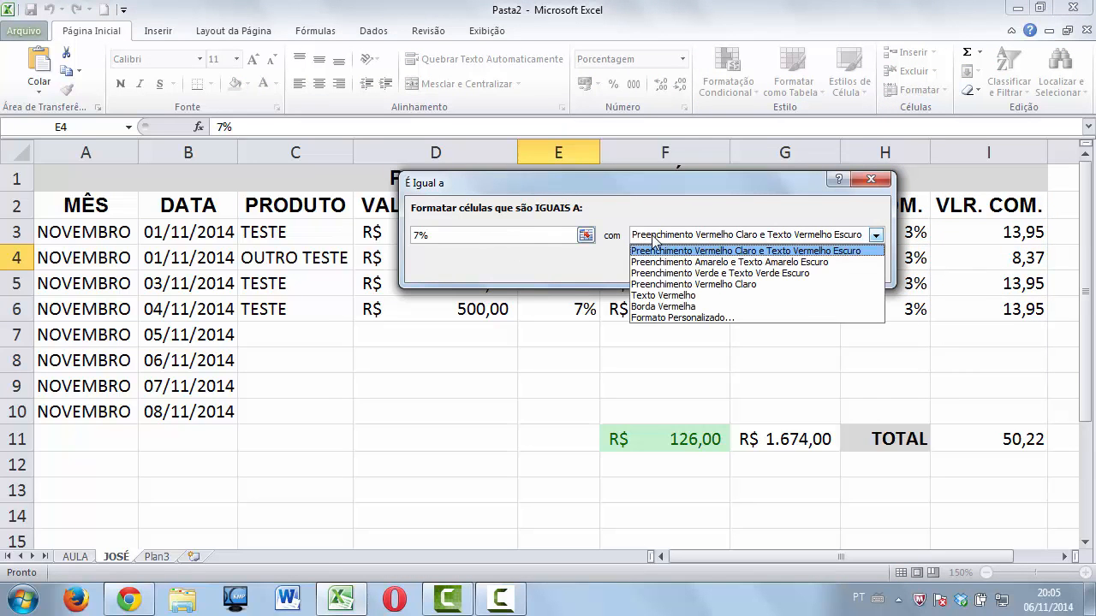
left_click(674, 273)
left_click(777, 268)
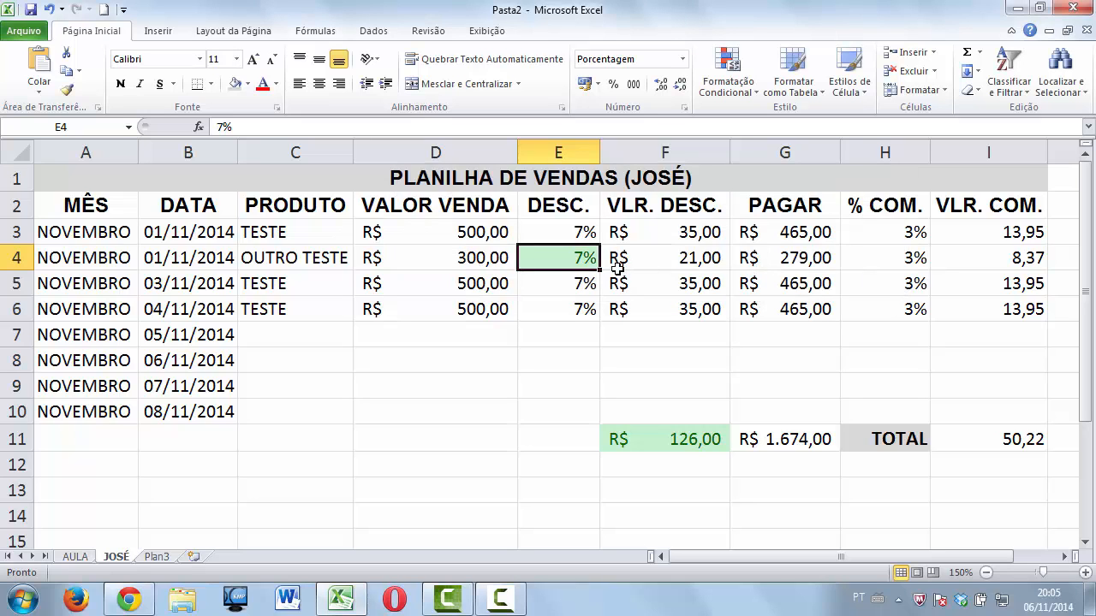
left_click(579, 236)
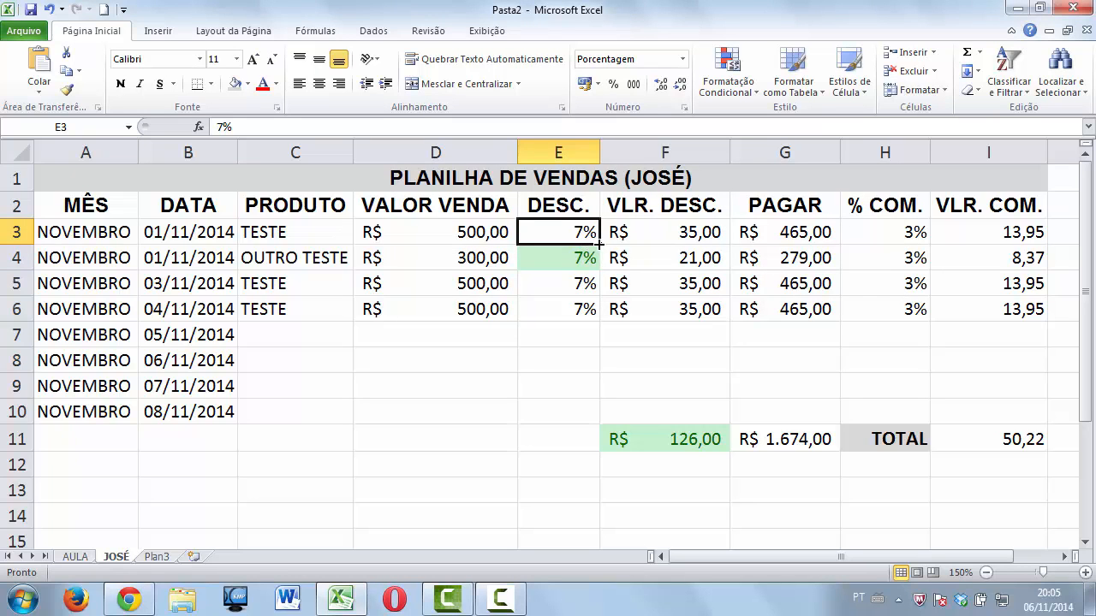
Fill E3's discount and rules down to E6, testing E3 with 6% then 8%.
left_click_drag(599, 244, 599, 312)
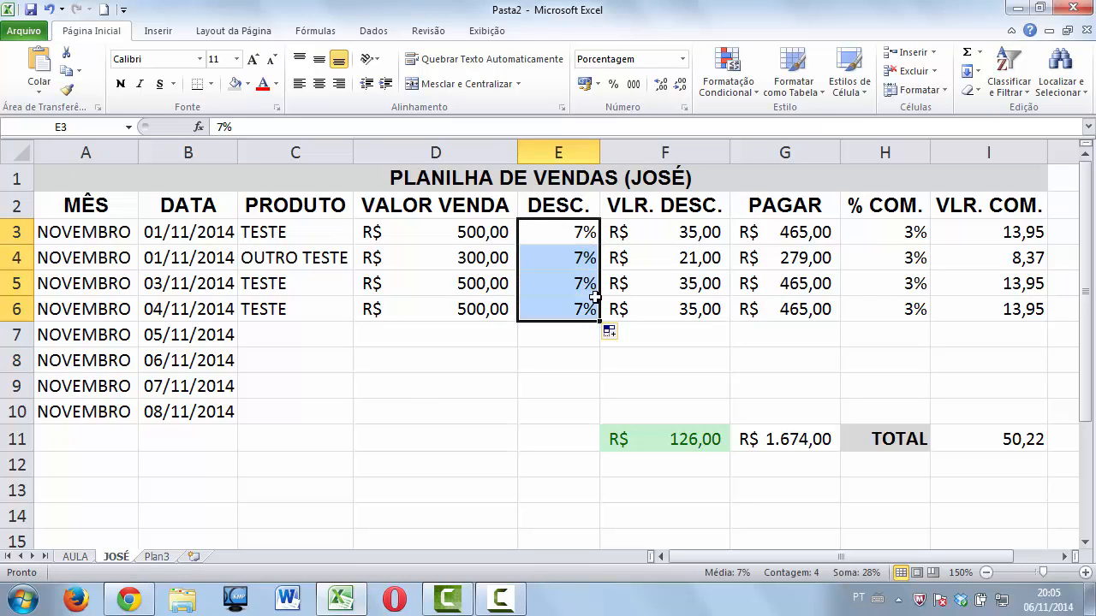
left_click(592, 227)
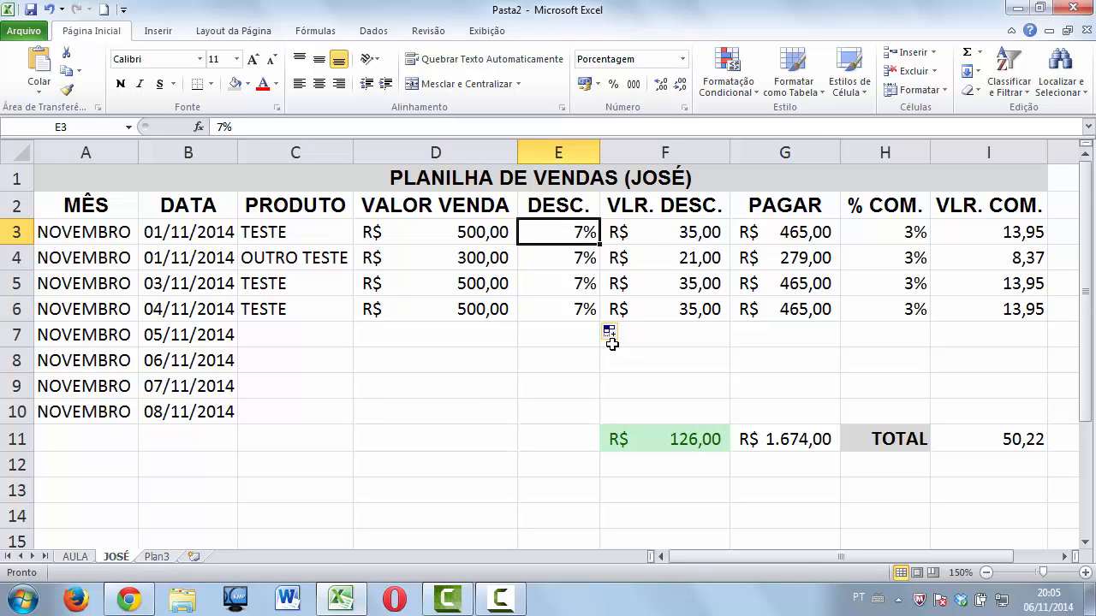
type("6")
key("Return")
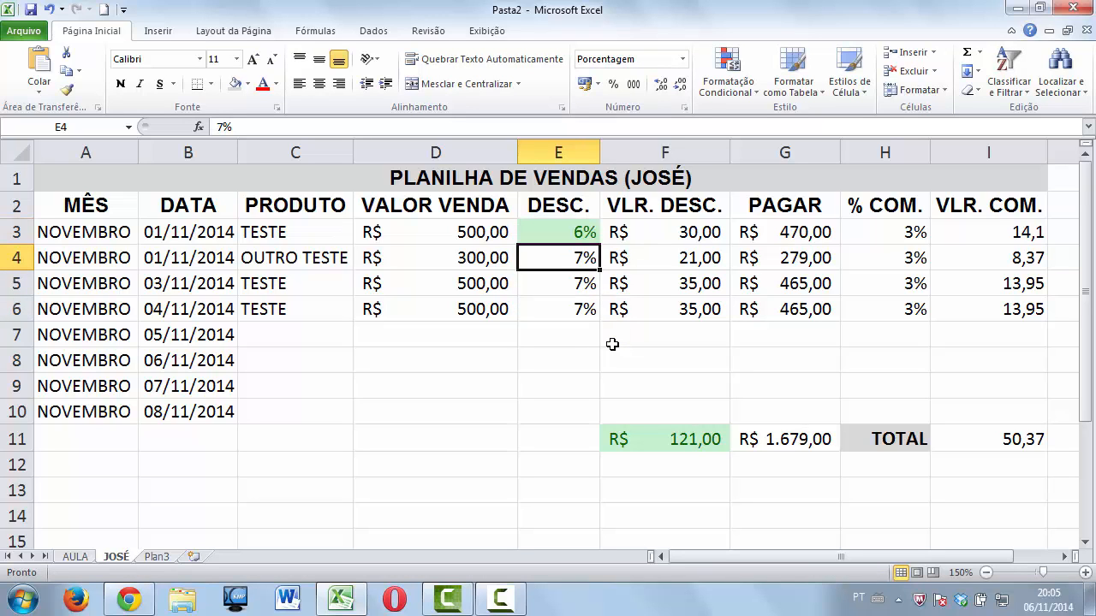
key("Up")
type("8")
key("Return")
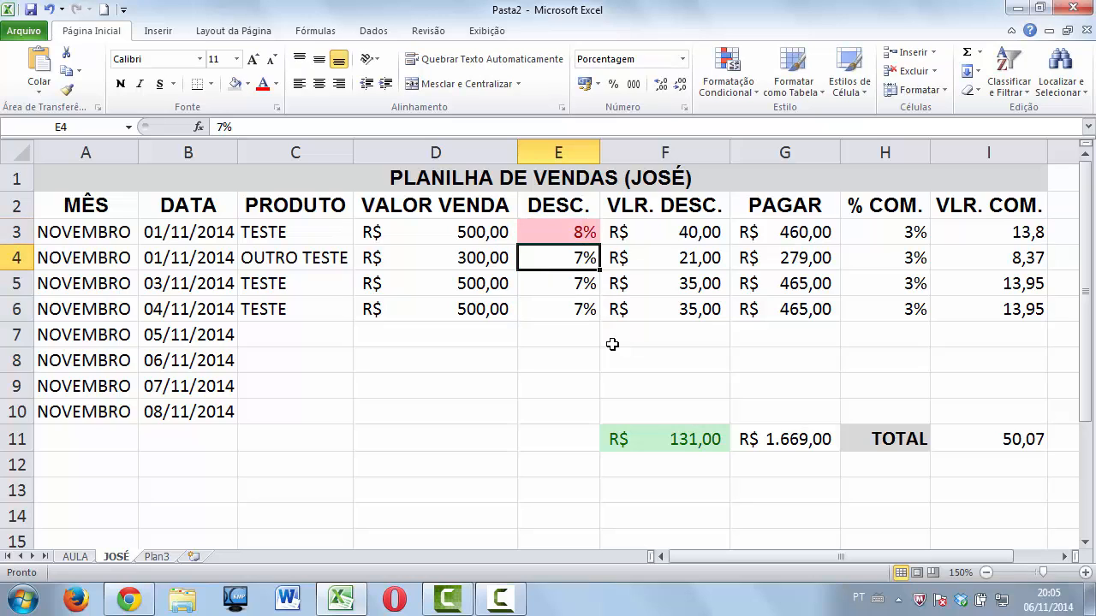
Enter 8% in E4 and 6% in E5, and restore 7% in E3.
type("8")
key("Return")
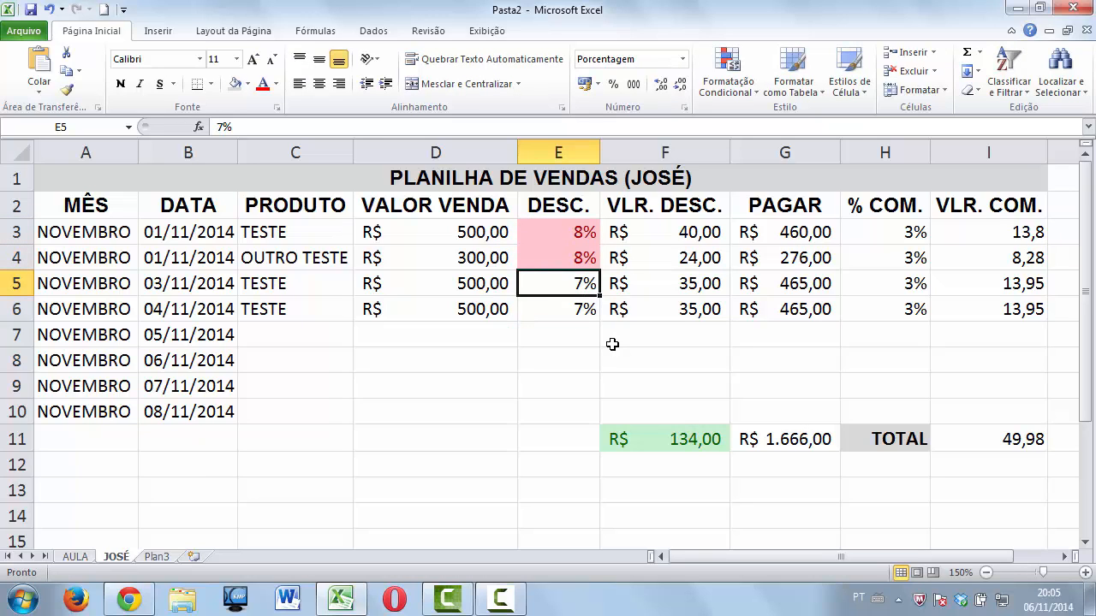
type("7")
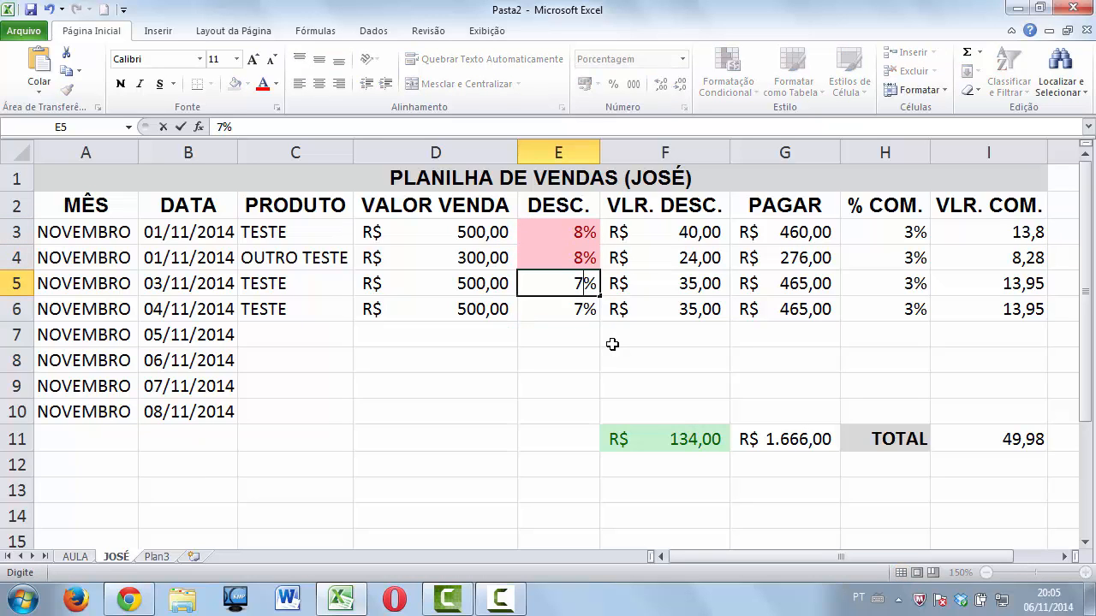
key("Return")
key("Up")
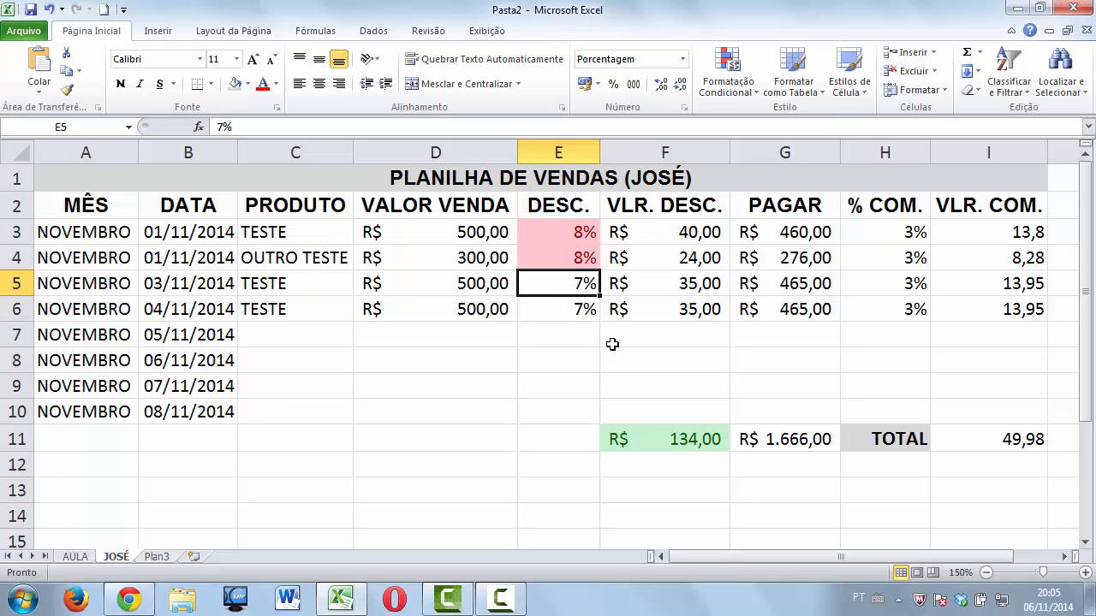
type("6")
key("Return")
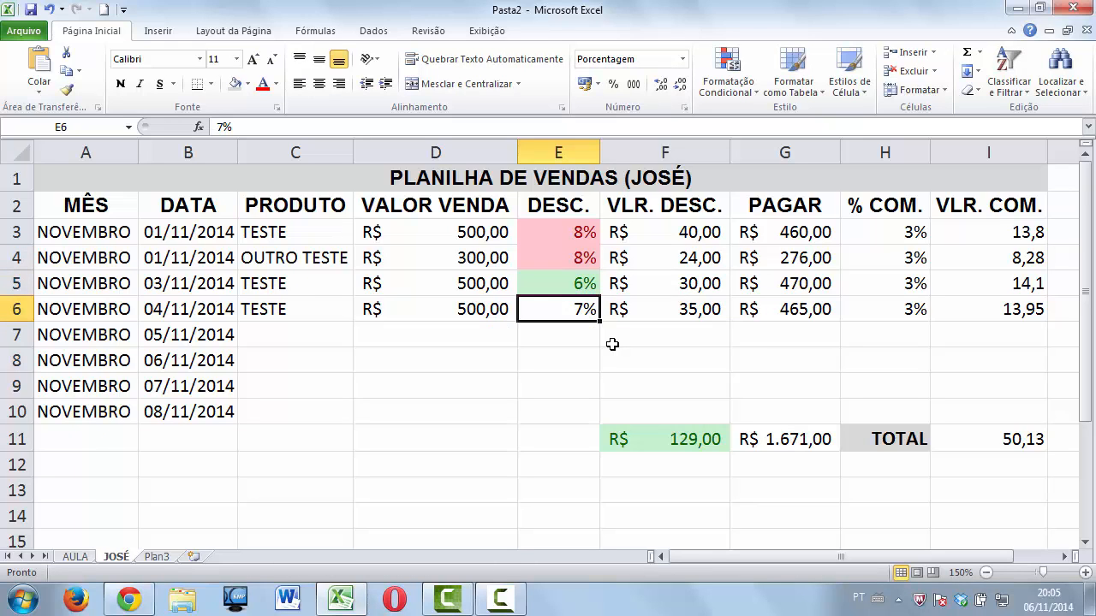
left_click(577, 282)
left_click(578, 237)
type("7")
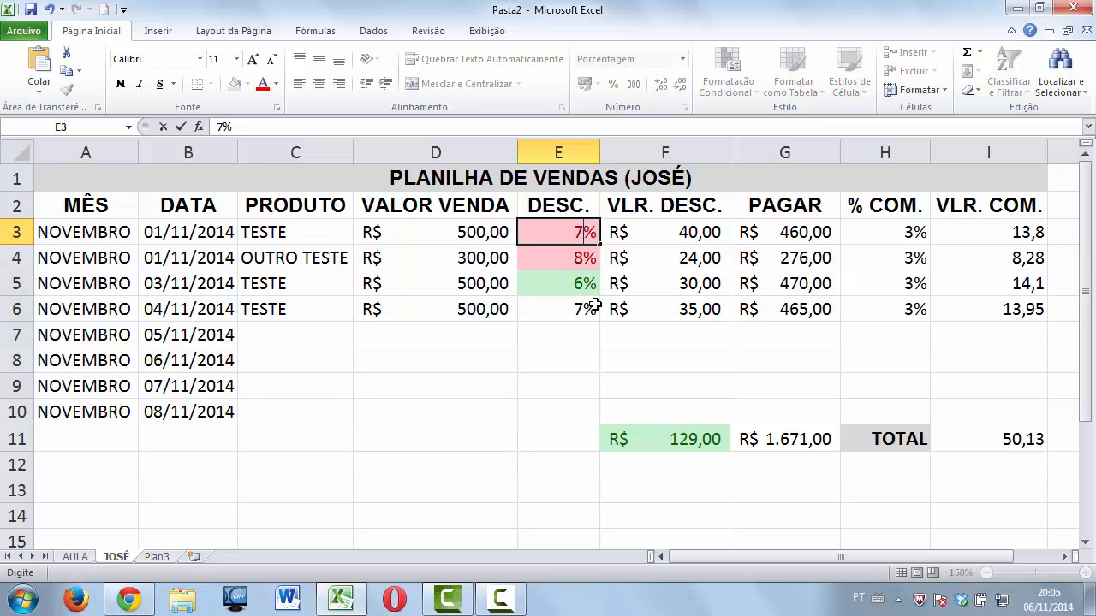
key("Return")
left_click(587, 230)
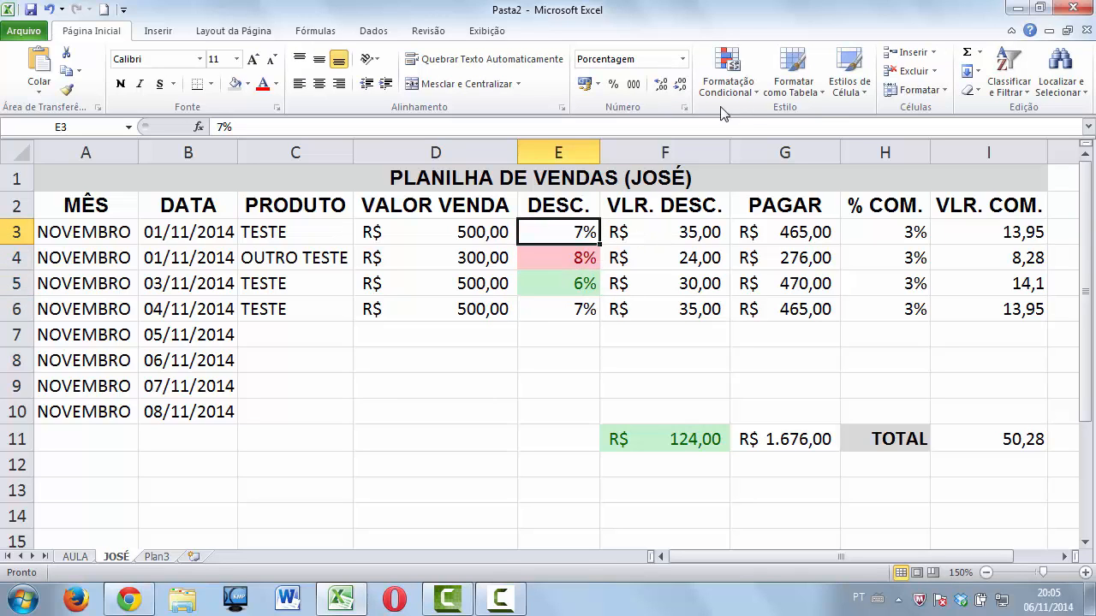
Give E3 an equal-to-7% rule with green fill and dark green text.
left_click(727, 81)
mouse_move(763, 126)
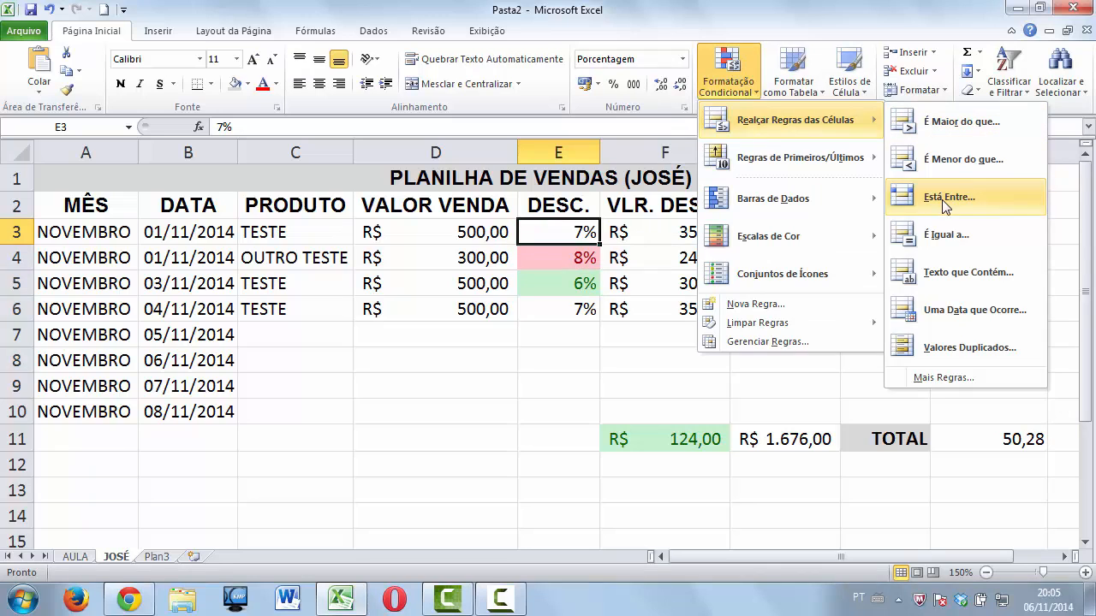
left_click(946, 235)
left_click(684, 235)
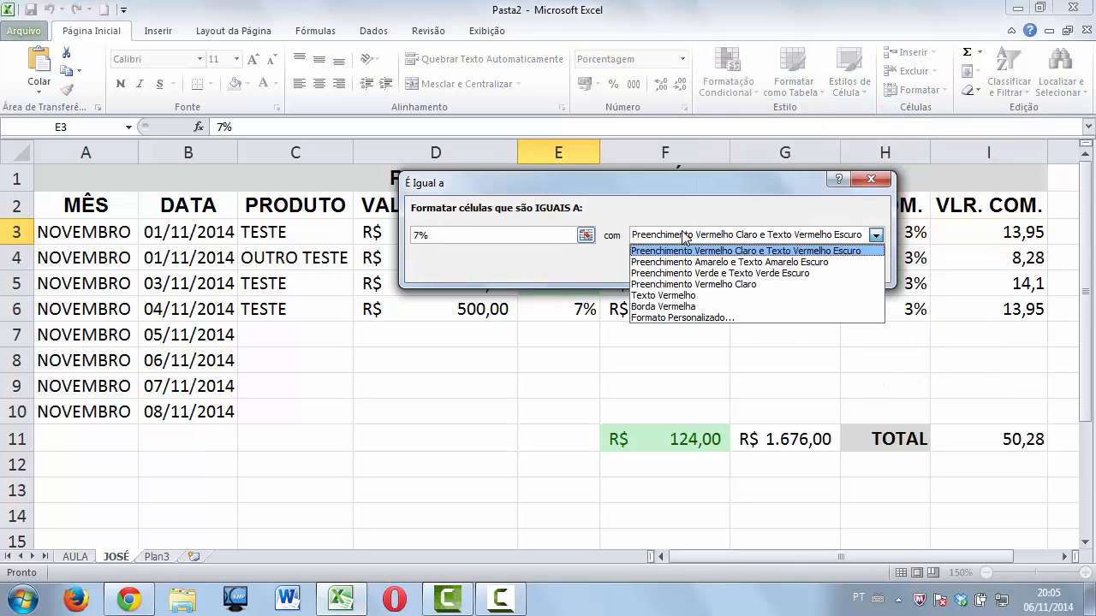
left_click(690, 274)
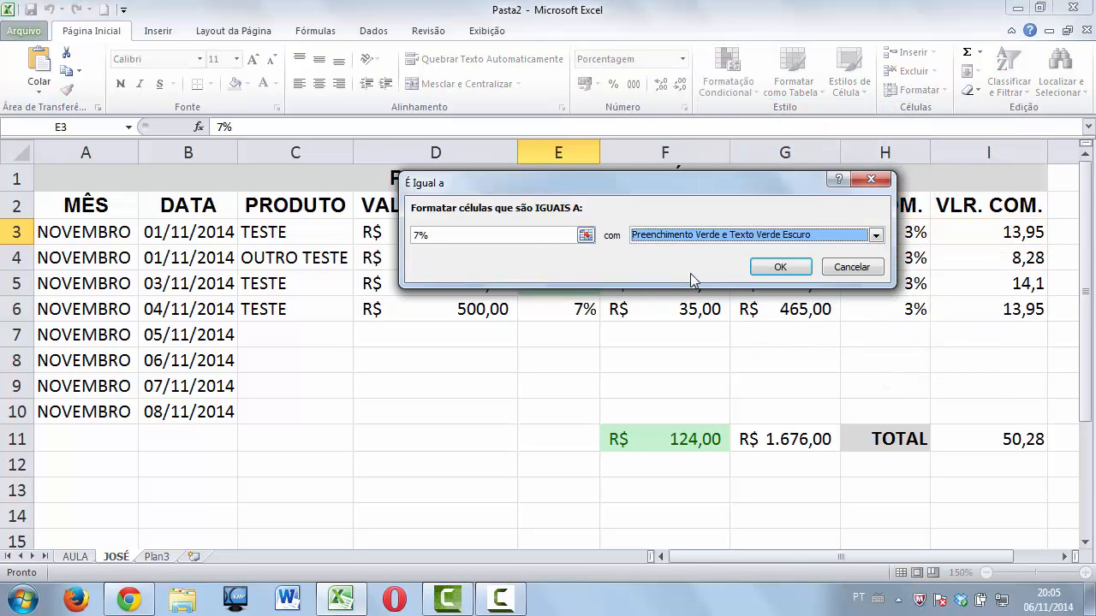
left_click(778, 267)
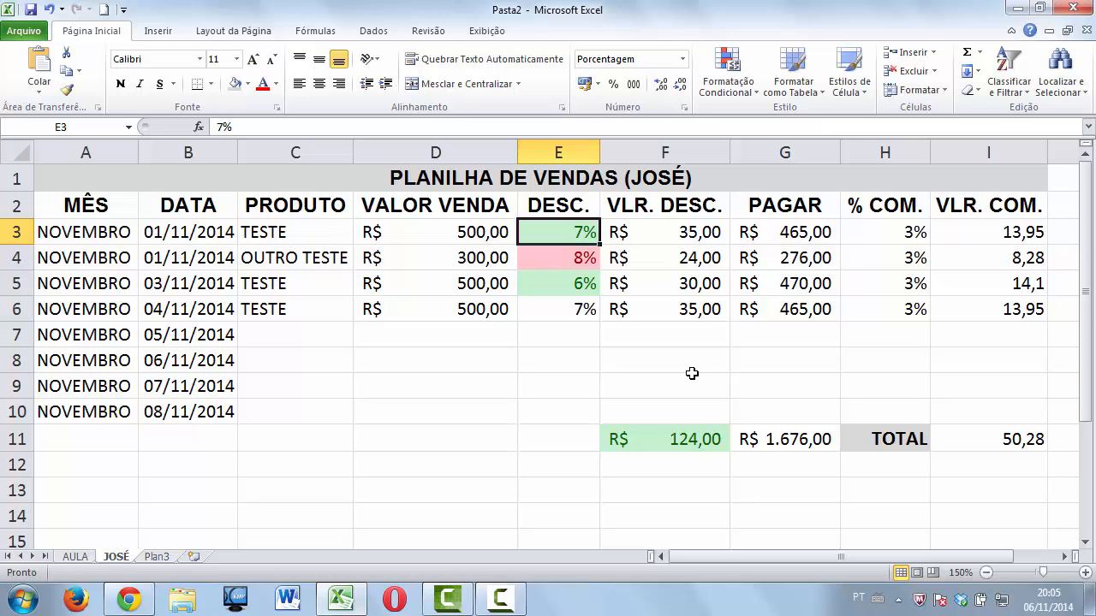
Change E3's discount to 6%, then to 8%, which shows red.
type("6")
key("Return")
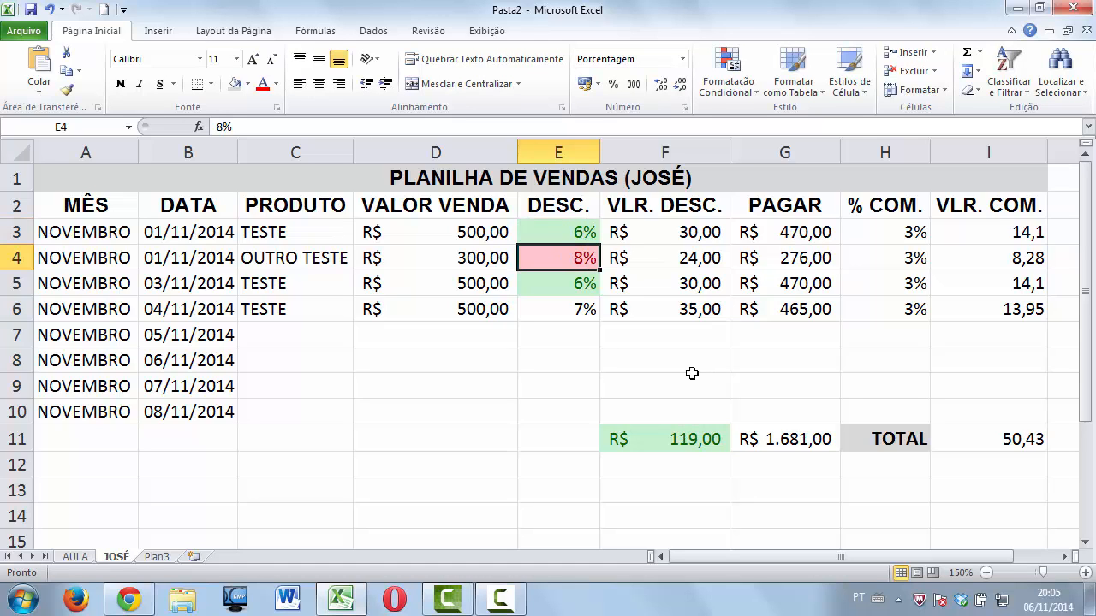
key("Up")
type("8")
key("Return")
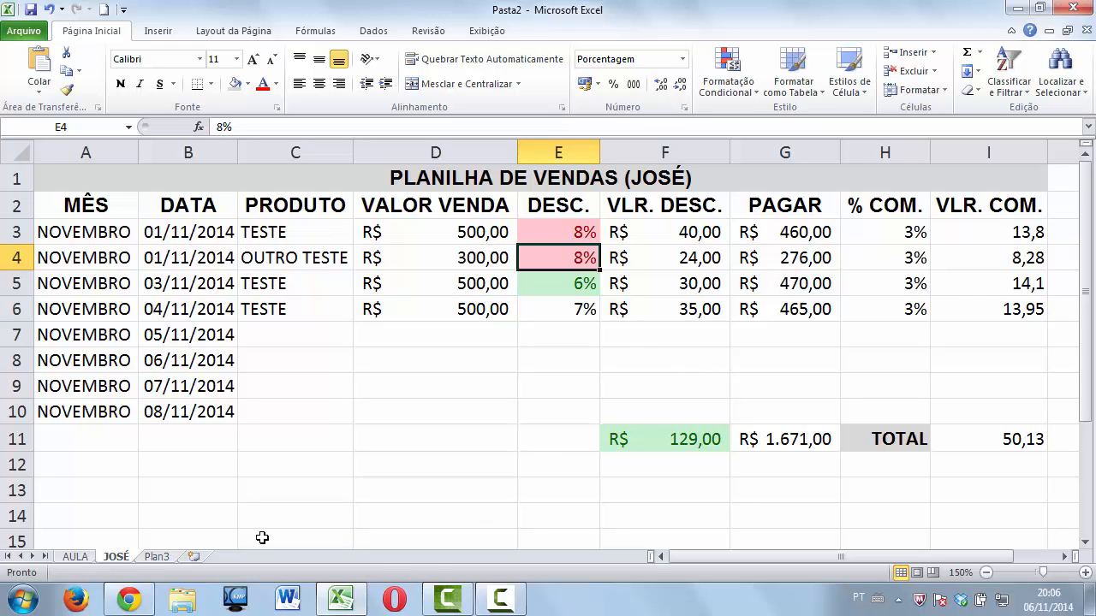
Rename the Plan3 tab to FRANCISCO, then switch back to the JOSÉ sheet.
left_click(158, 558)
right_click(161, 558)
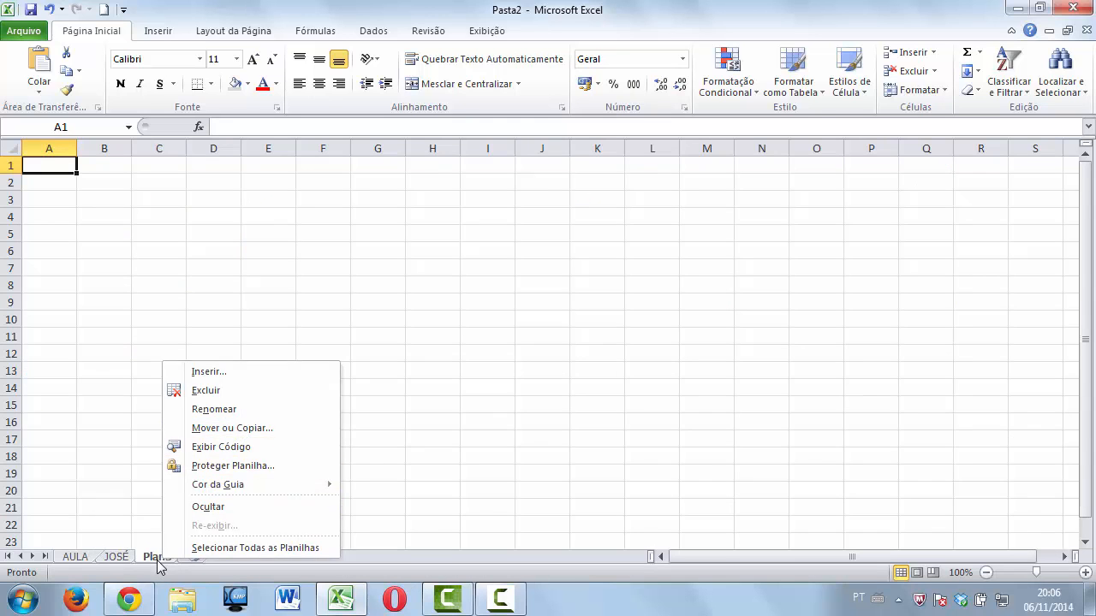
left_click(166, 560)
right_click(163, 561)
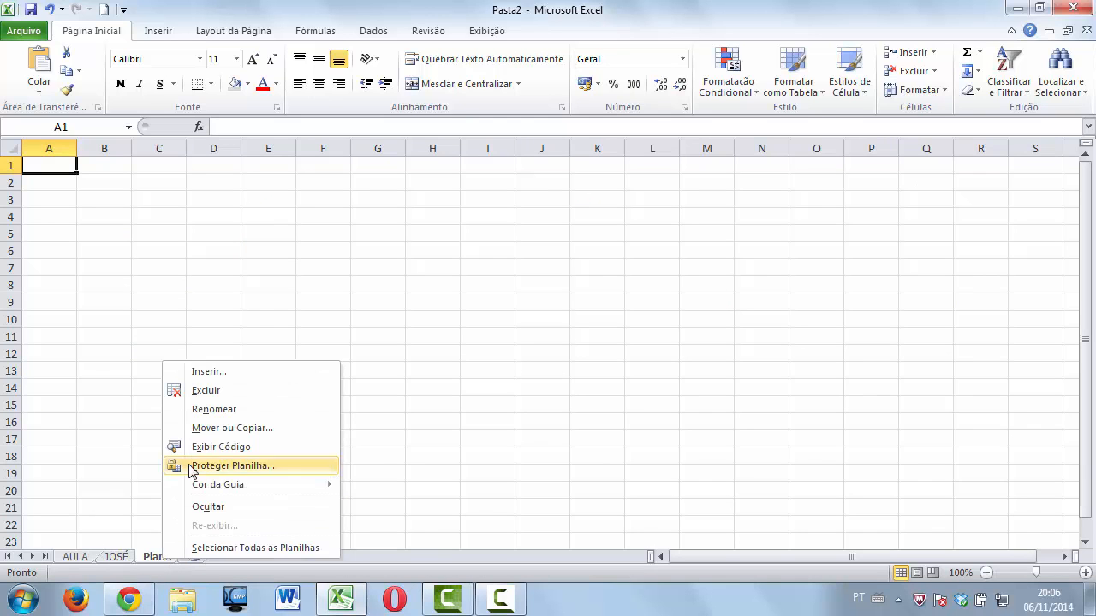
left_click(212, 410)
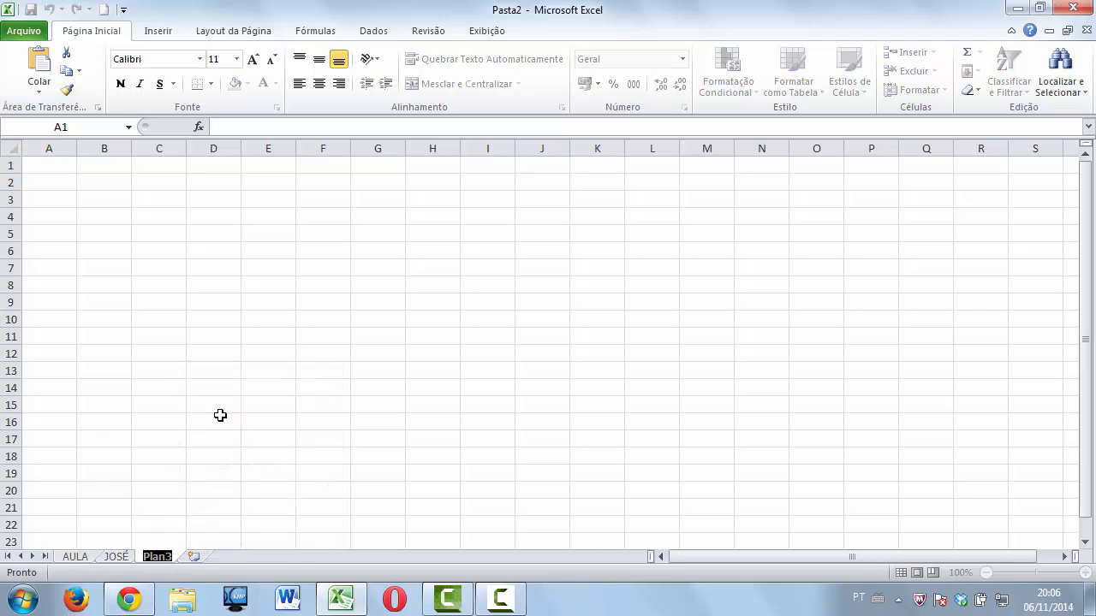
type("FRANCISCO")
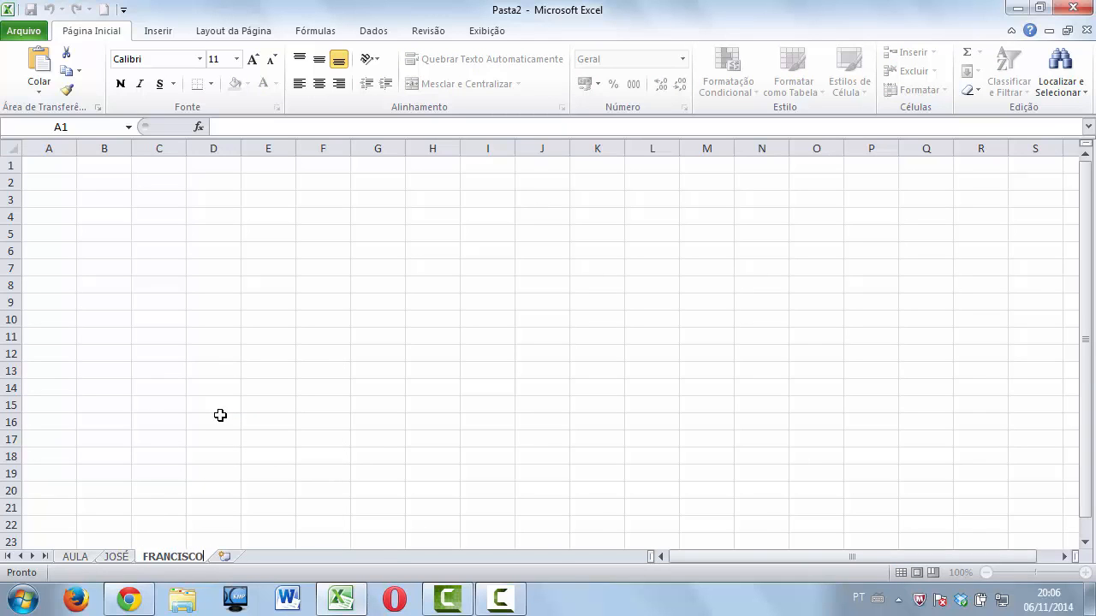
key("Return")
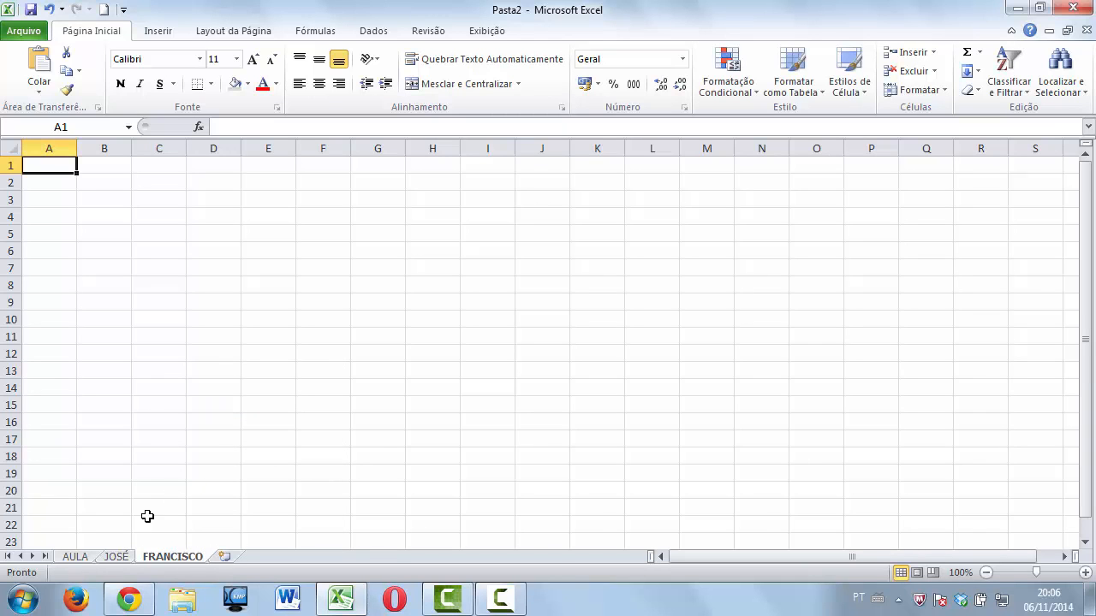
left_click(127, 557)
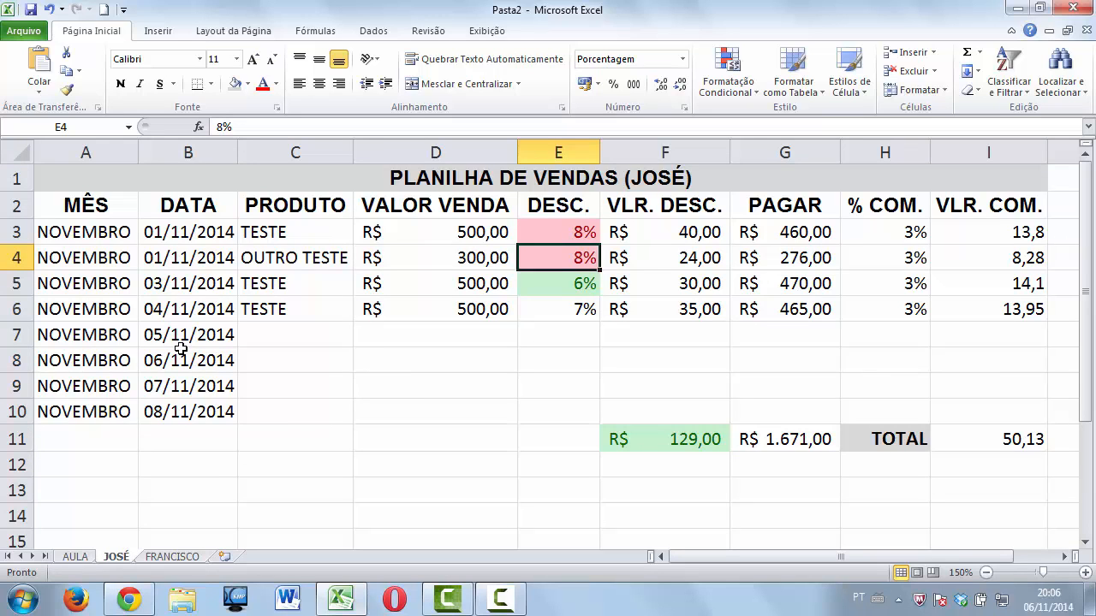
Paste JOSÉ's A1:I11 sales table into the FRANCISCO sheet and zoom to 140%.
left_click(55, 177)
left_click_drag(801, 173, 975, 429)
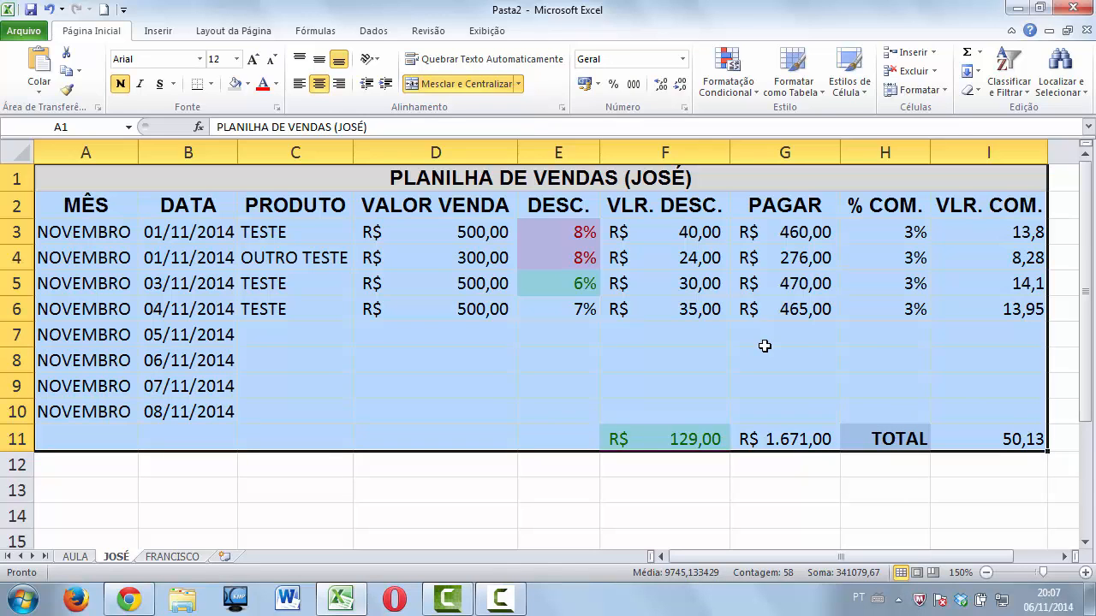
key("ctrl+c")
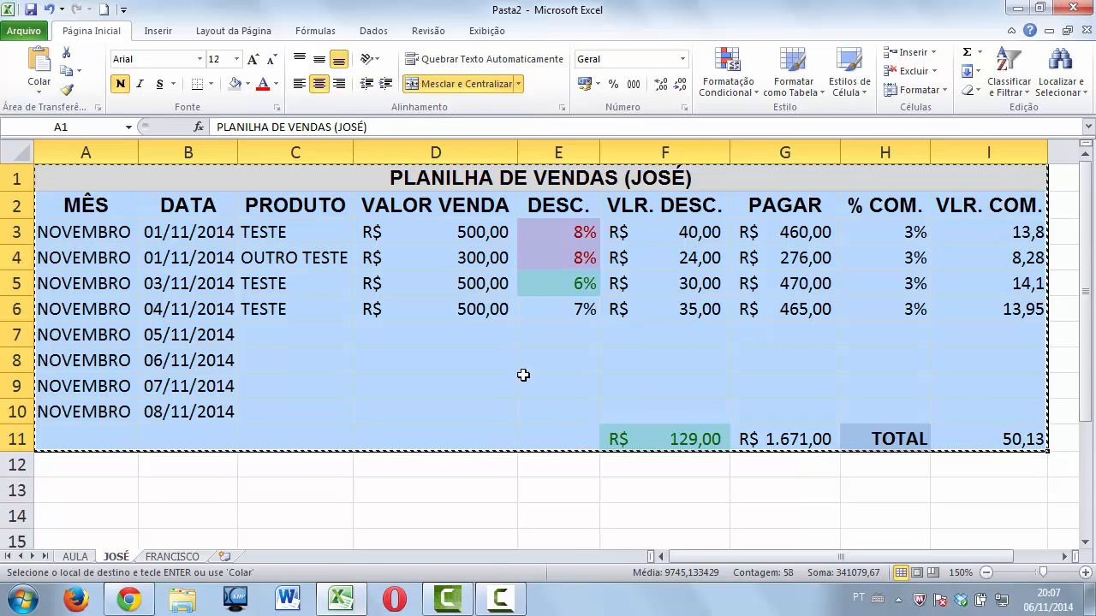
left_click(181, 562)
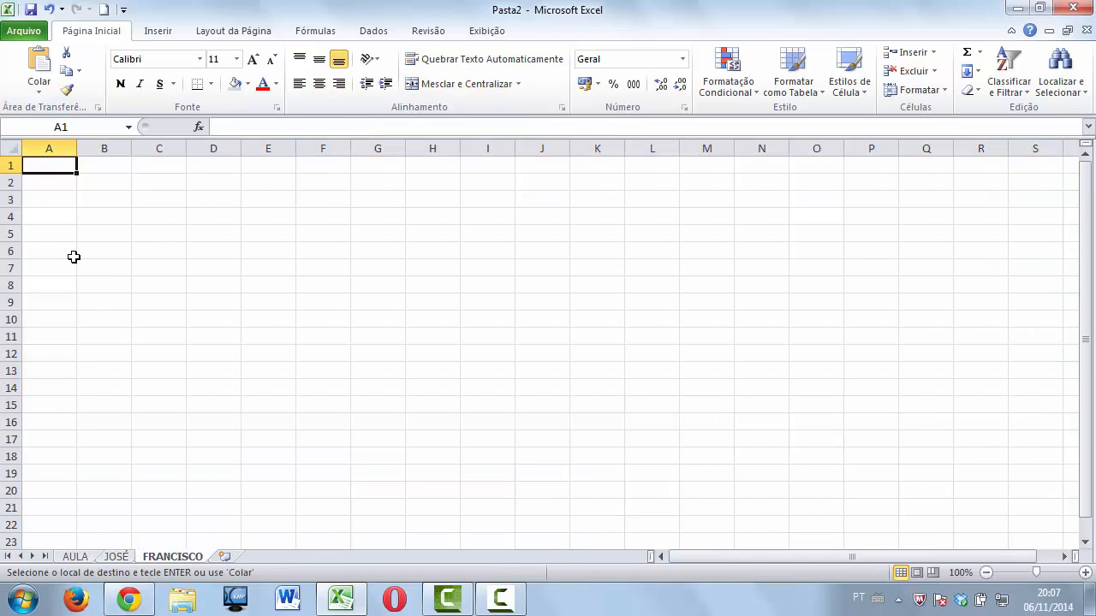
key("ctrl+v")
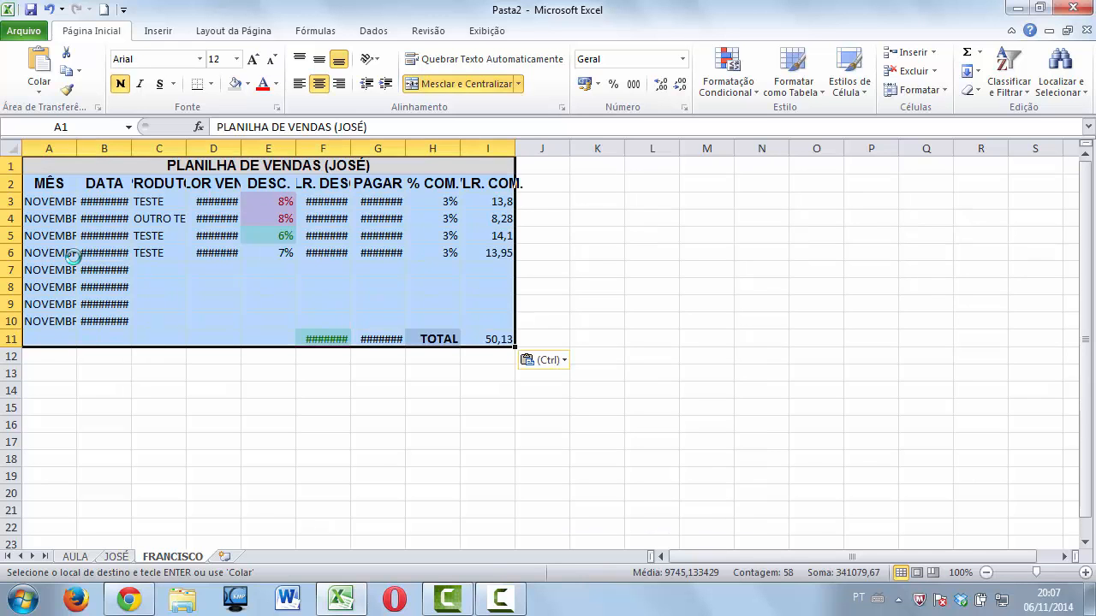
left_click(1083, 571)
left_click(1084, 572)
left_click(1084, 572)
left_click(1083, 572)
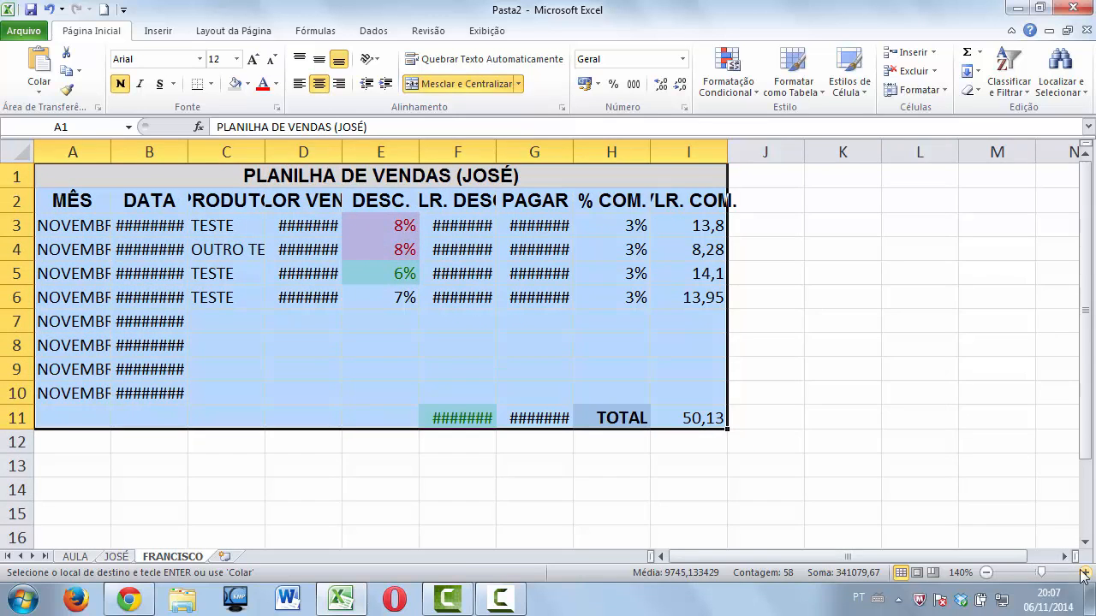
left_click(457, 489)
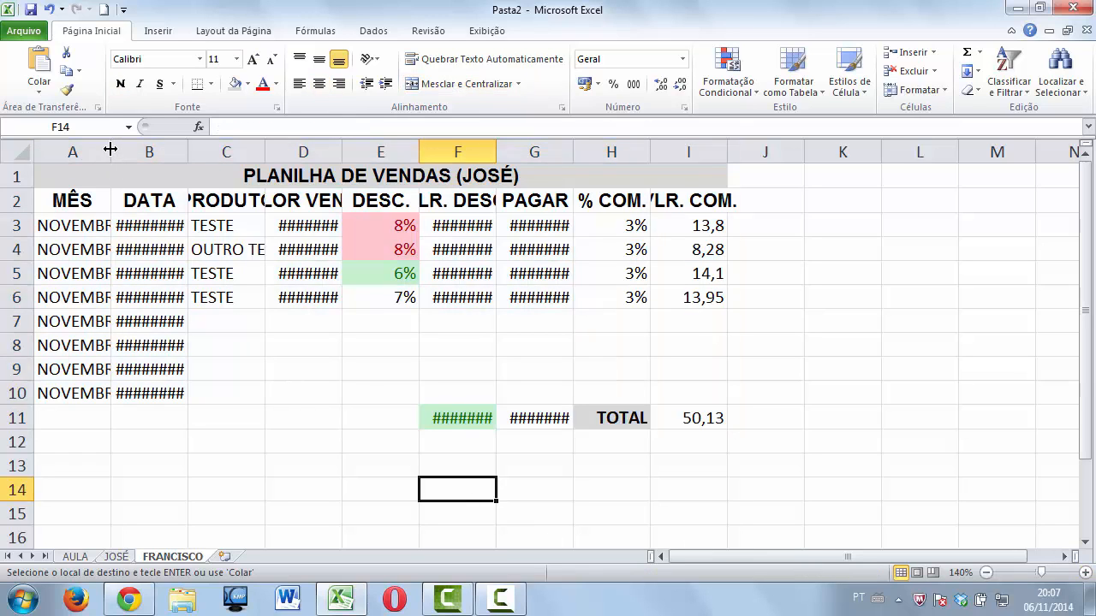
Resize FRANCISCO columns A–I so NOVEMBRO, dates, OUTRO TESTE, VALOR VENDA, VLR. DESC., PAGAR and VLR. COM. display fully.
left_click_drag(110, 150, 130, 149)
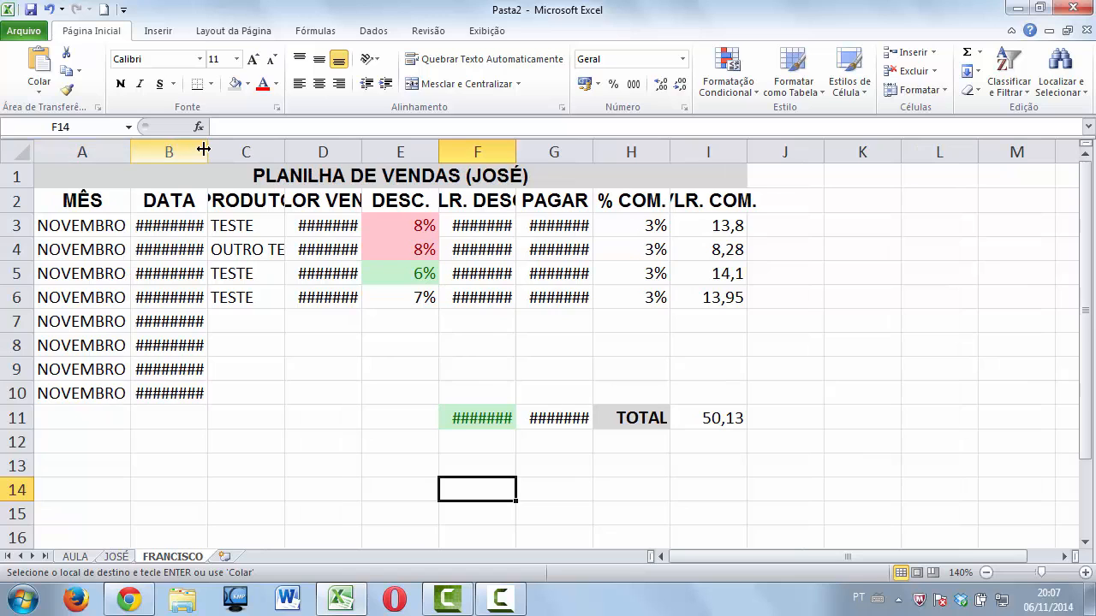
left_click_drag(206, 149, 228, 150)
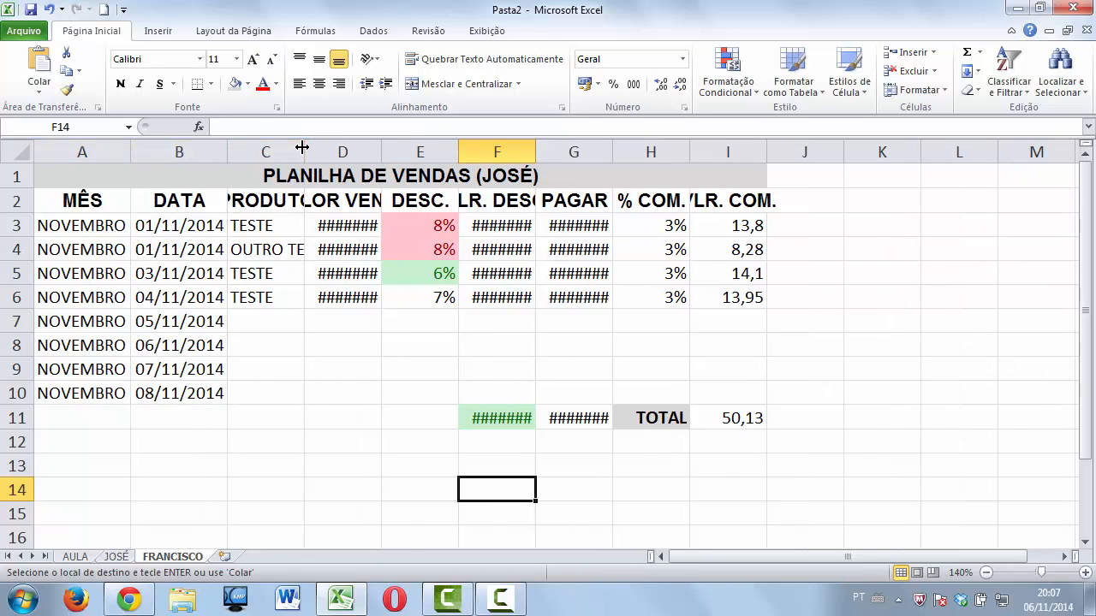
left_click_drag(304, 150, 335, 150)
left_click_drag(412, 152, 488, 152)
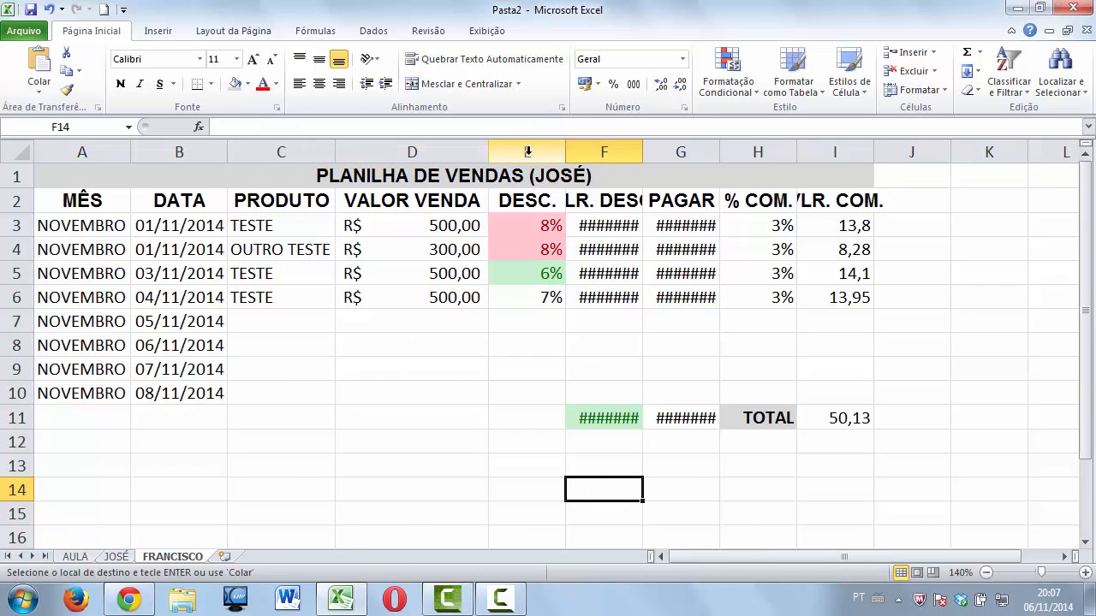
left_click_drag(571, 152, 560, 153)
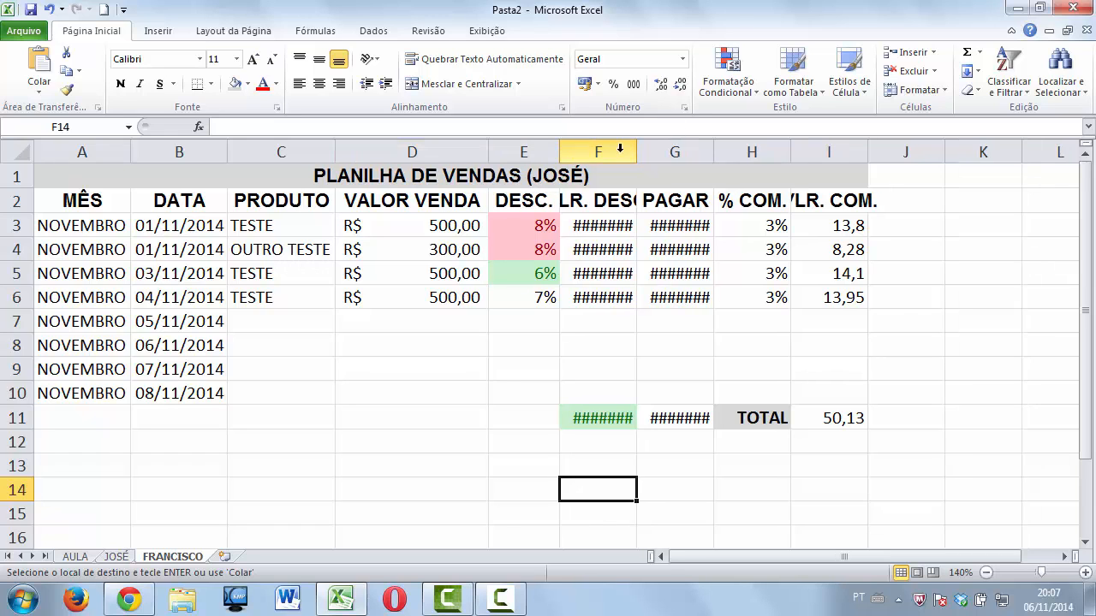
left_click_drag(634, 153, 679, 153)
left_click_drag(759, 152, 787, 152)
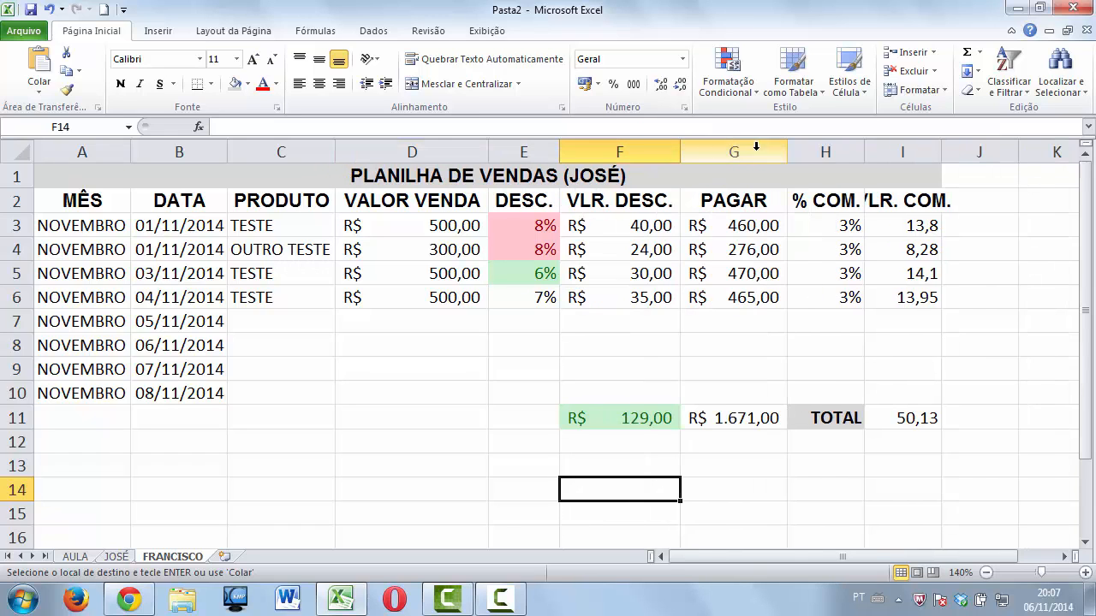
left_click_drag(864, 152, 871, 152)
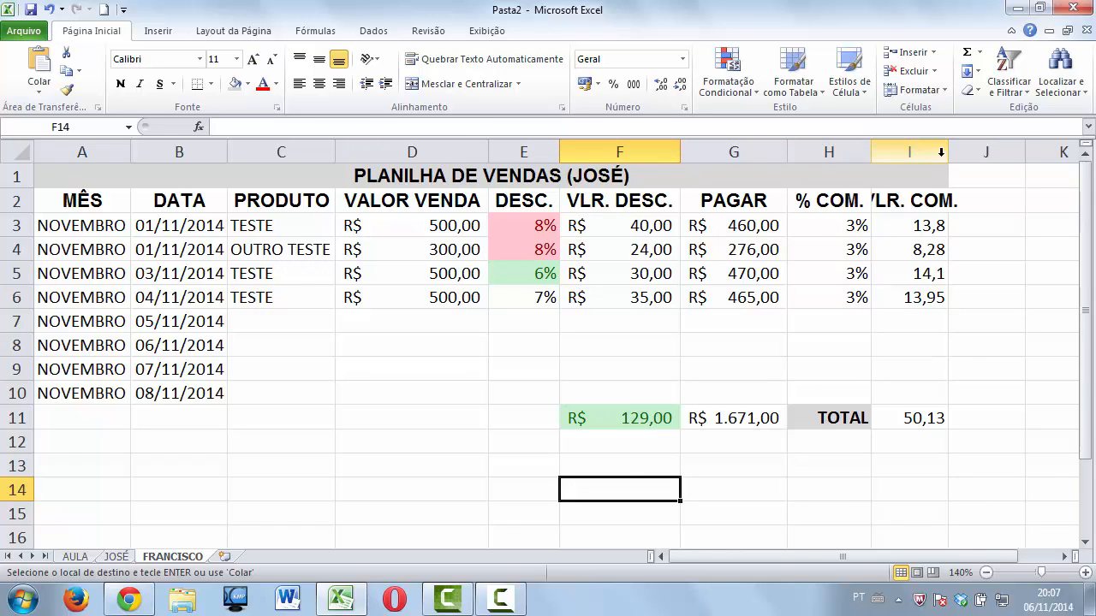
left_click_drag(947, 152, 980, 152)
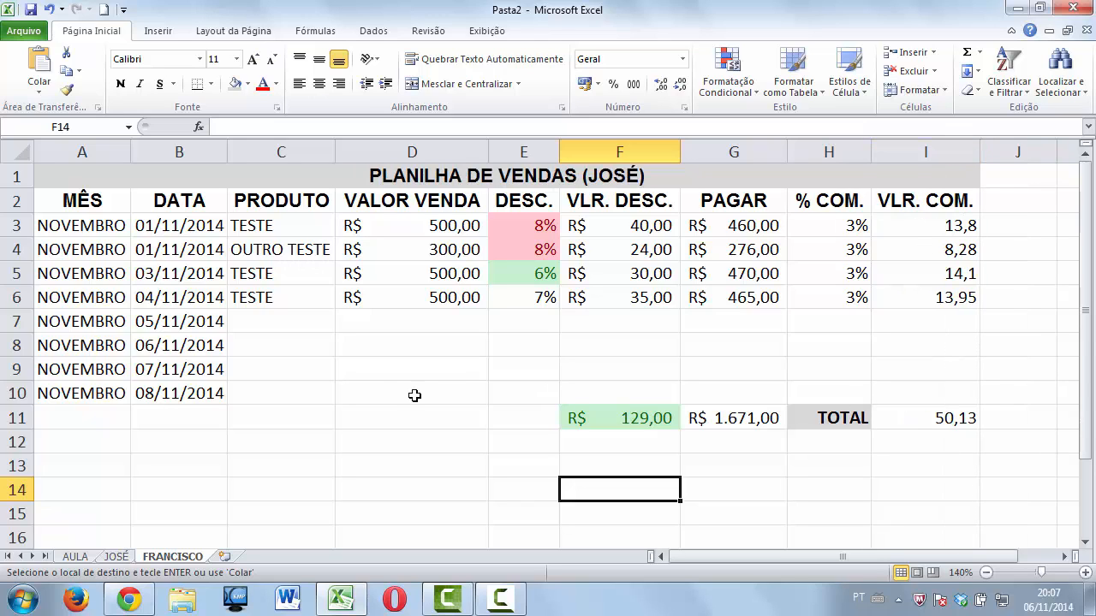
left_click(355, 366)
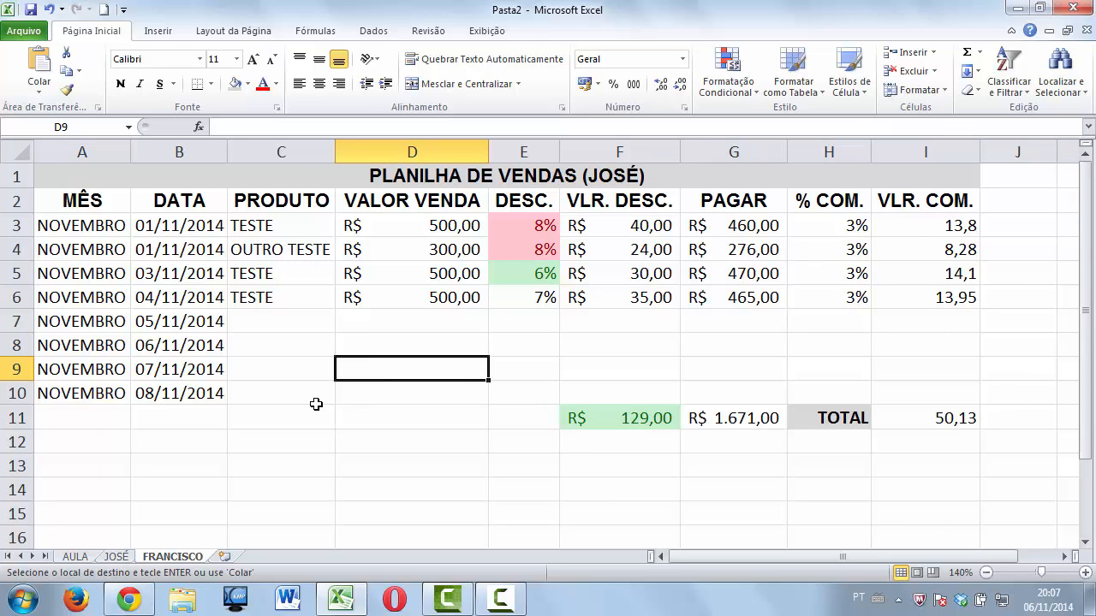